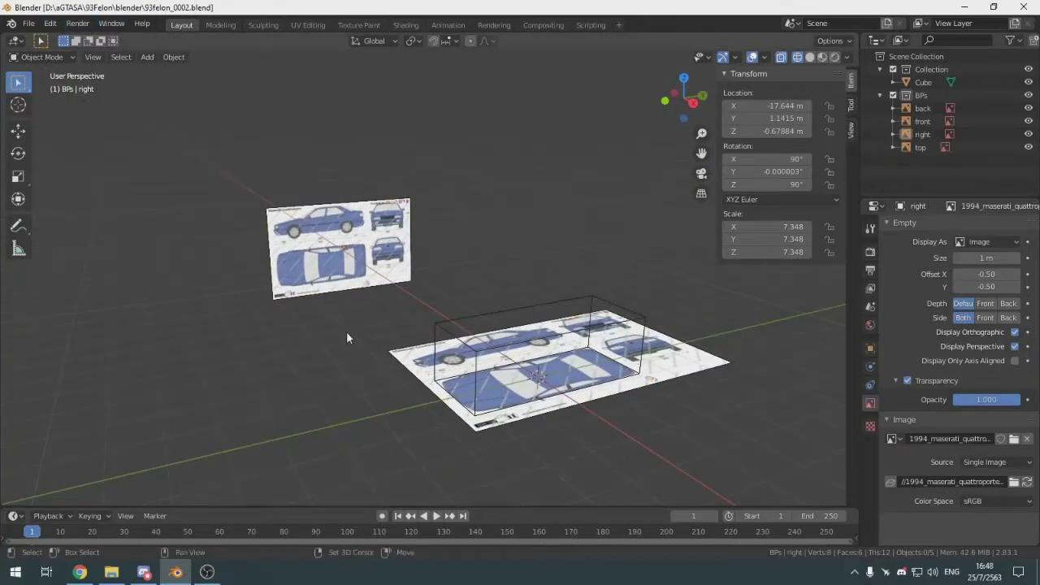
middle_drag(346, 331, 455, 442)
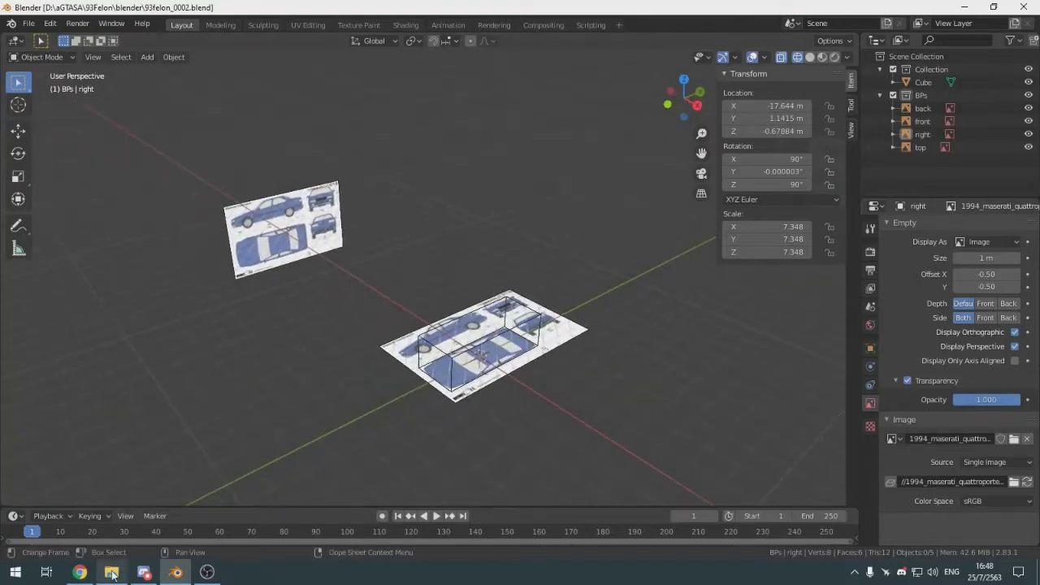
click(111, 572)
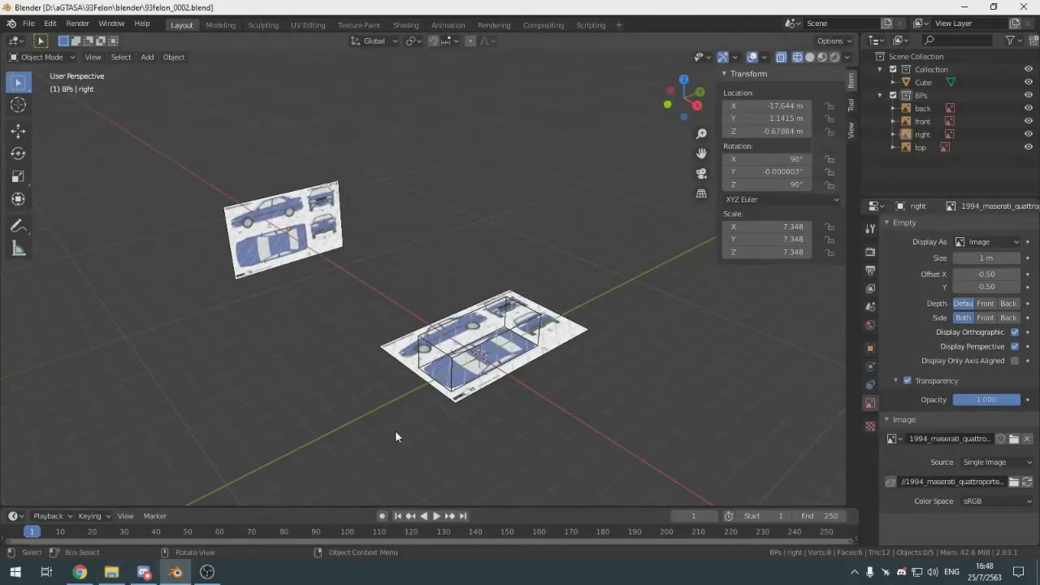
mouse_move(394, 430)
middle_down()
mouse_move(419, 428)
mouse_move(402, 428)
middle_up()
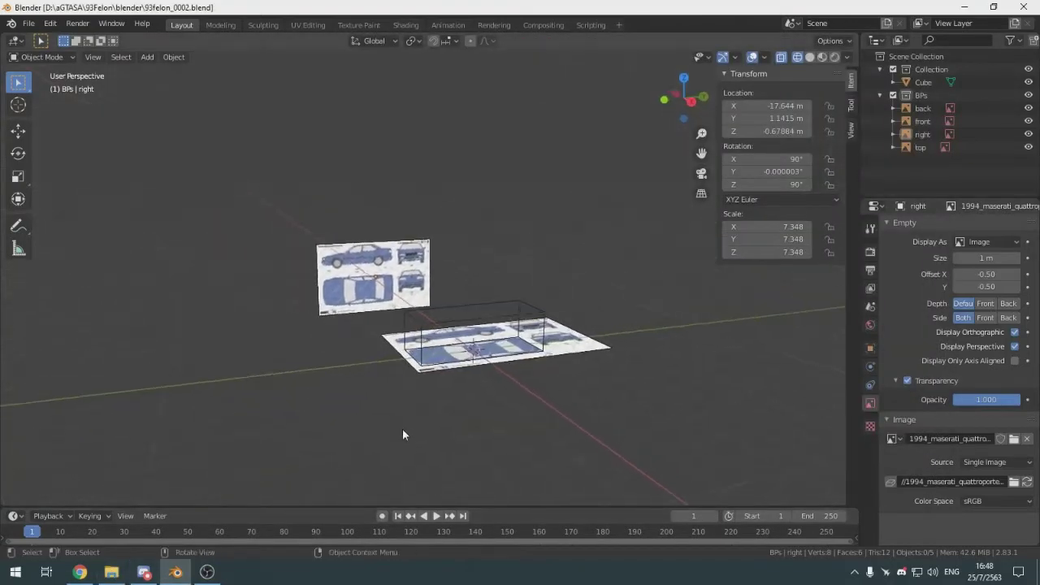
click(497, 293)
middle_drag(558, 323, 467, 317)
scroll(488, 316, up, 3)
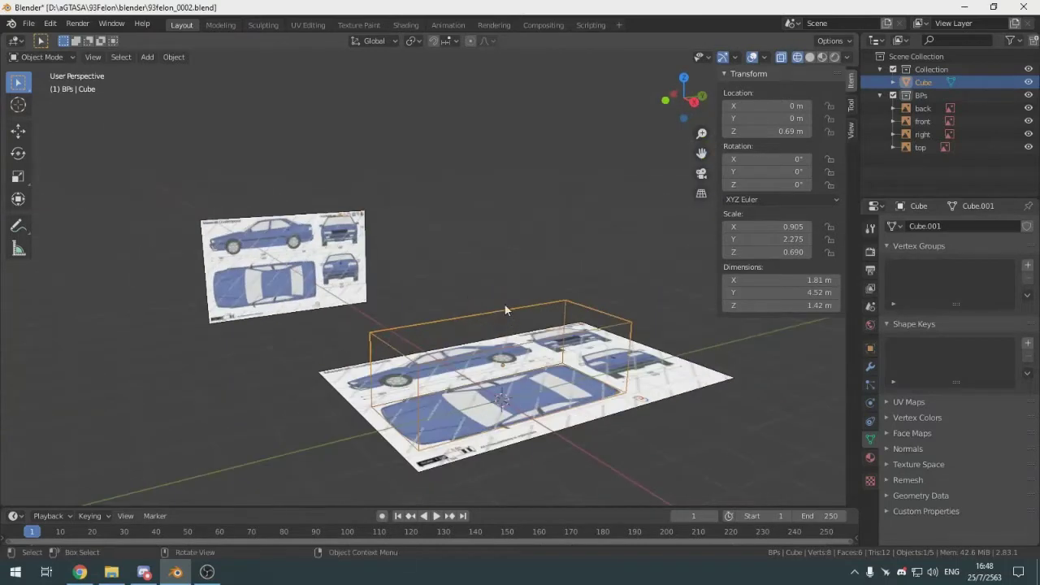
right_click(505, 304)
click(509, 232)
click(508, 320)
middle_drag(495, 308, 555, 380)
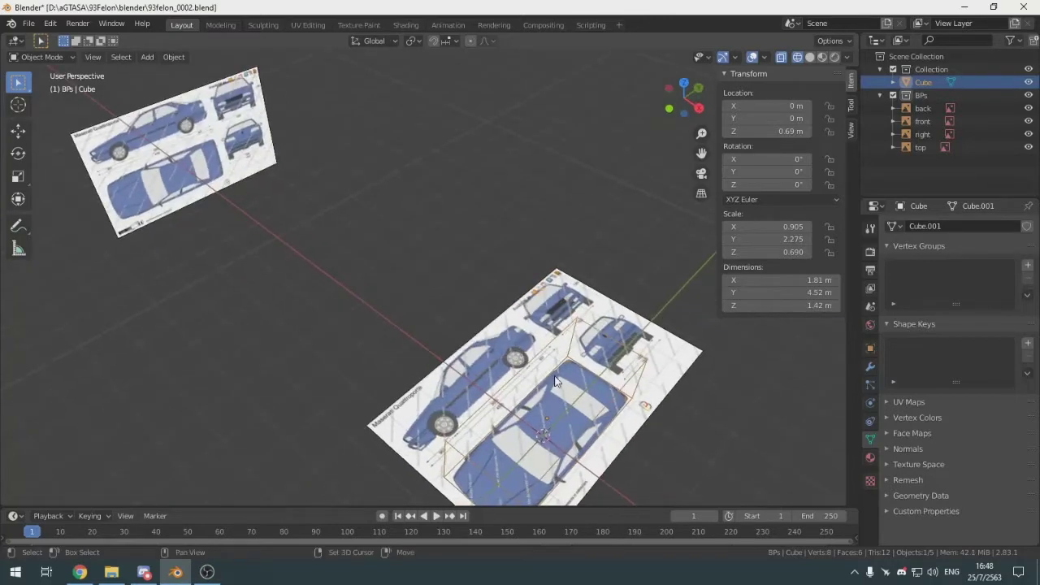
key(x)
key(Escape)
key(alt+a)
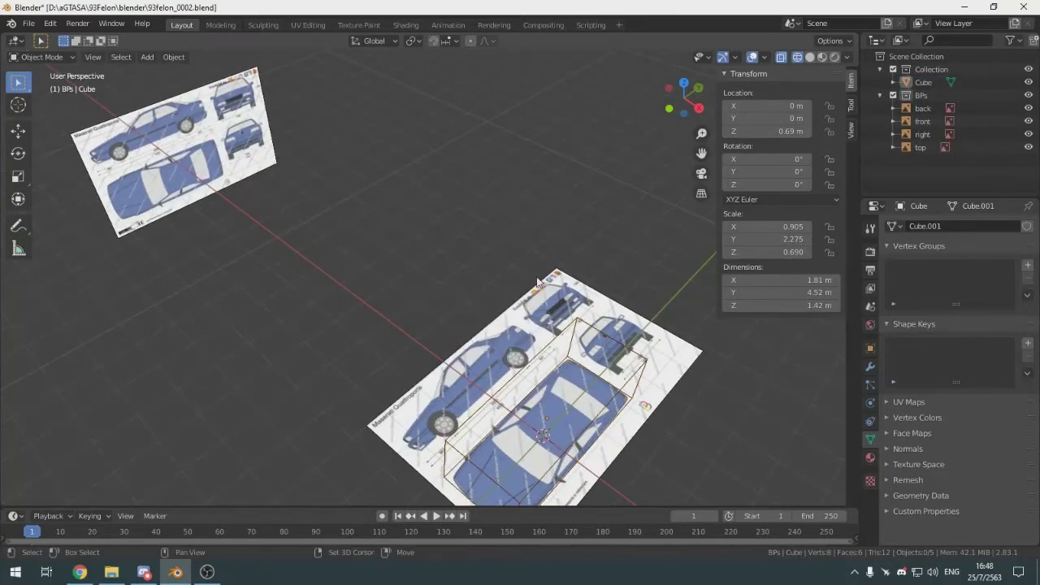
Switch the viewport to solid shading and delete the cube standing on the blueprint
key(shift+z)
mouse_move(544, 349)
middle_down()
mouse_move(521, 321)
mouse_move(542, 378)
middle_up()
click(522, 323)
key(x)
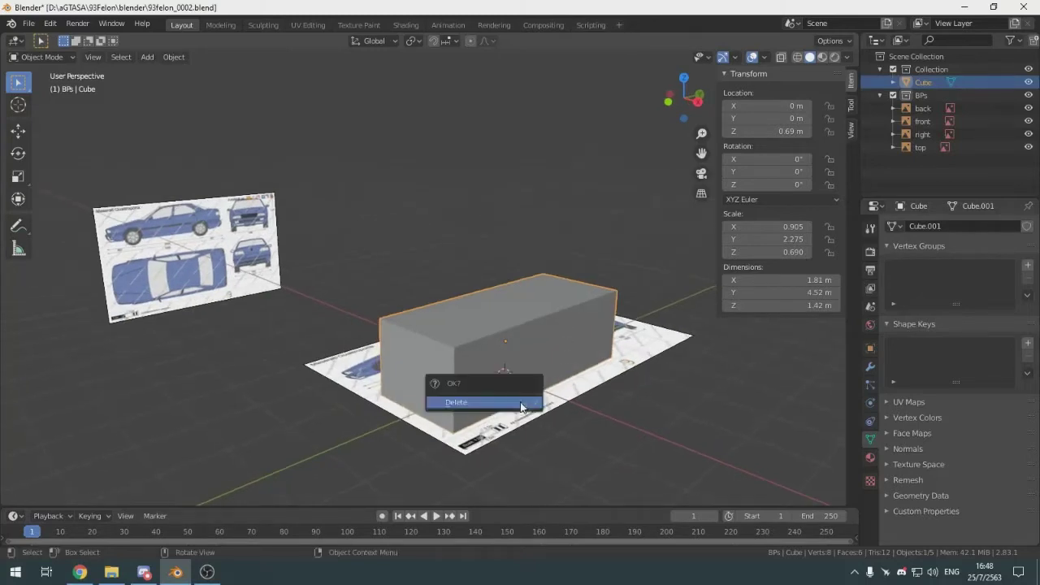
click(521, 402)
Add a plane mesh at the origin while looking at the top-view car blueprint from above
mouse_move(521, 402)
middle_down()
mouse_move(476, 379)
mouse_move(617, 471)
mouse_move(257, 351)
mouse_move(503, 404)
mouse_move(560, 468)
mouse_move(494, 284)
middle_up()
key(KP_7)
mouse_move(430, 193)
shift+middle_down()
mouse_move(446, 251)
mouse_move(476, 281)
shift+middle_up()
scroll(484, 310, up, 4)
shift+middle_drag(472, 378, 455, 338)
key(shift+a)
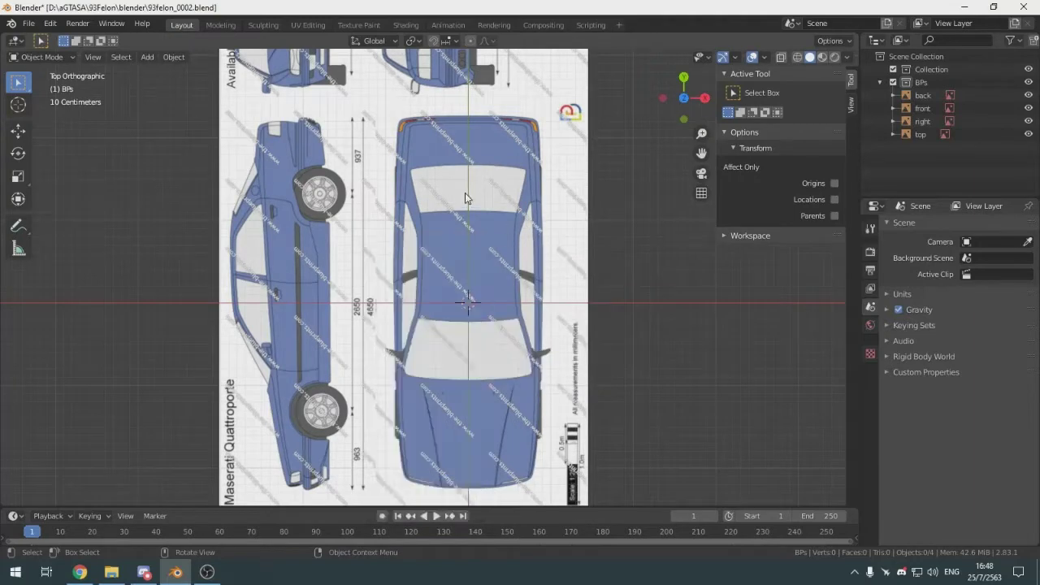
click(449, 235)
key(shift+a)
mouse_move(446, 240)
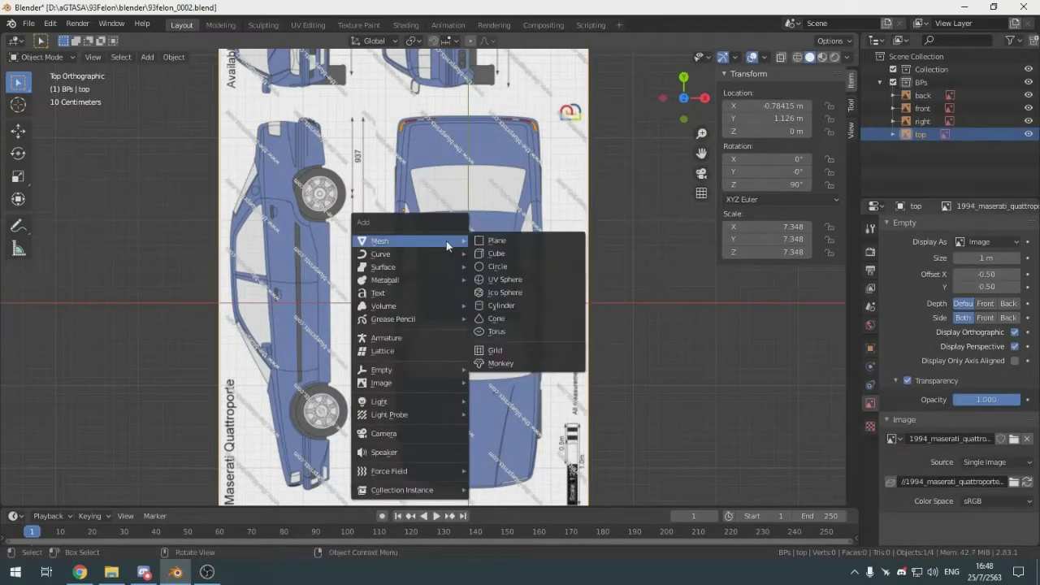
click(501, 241)
Change the viewport shading to wireframe so the blueprint can be seen through the plane
shift+middle_drag(602, 269, 583, 293)
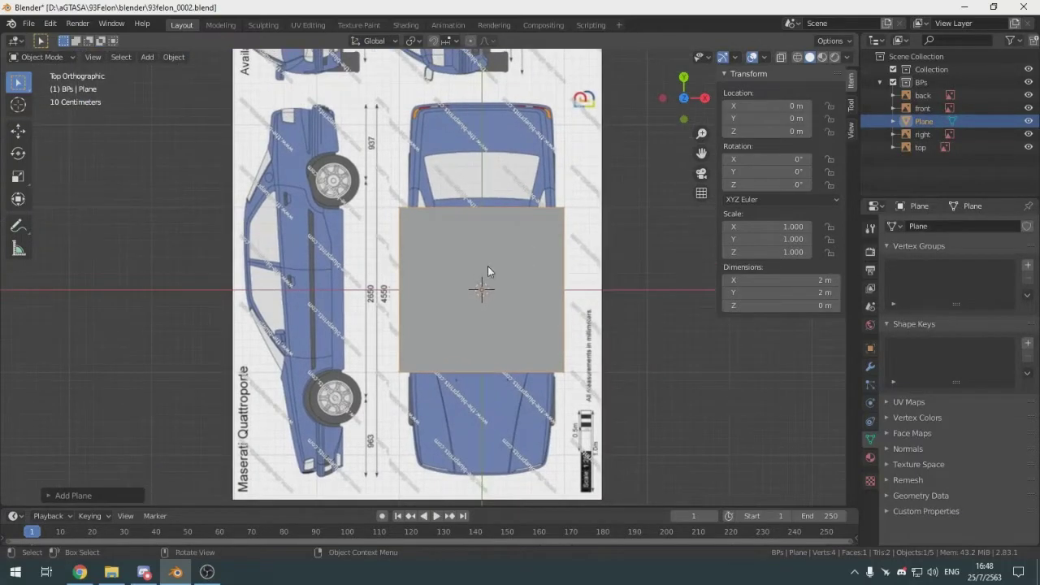
key(shift+z)
key(shift+z)
key(shift+z)
key(shift+z)
key(shift+z)
key(shift+z)
key(shift+z)
key(shift+z)
key(shift+z)
key(shift+z)
key(shift+z)
key(shift+z)
key(shift+z)
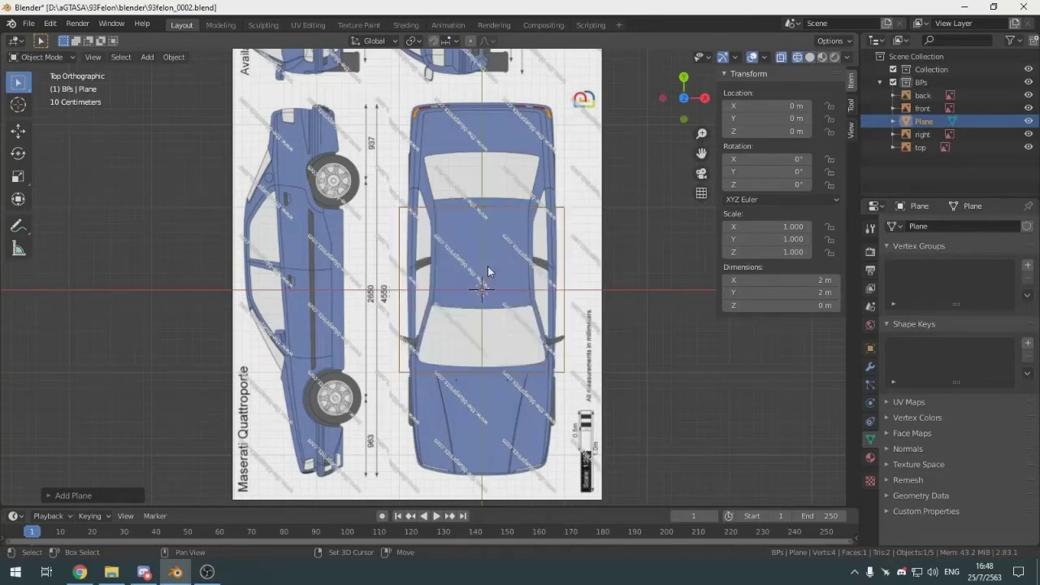
key(shift+z)
key(shift+z)
Scale the plane uniformly to about 0.559 and move it along Y to about 0.372 m, over the car's roof
scroll(487, 266, up, 2)
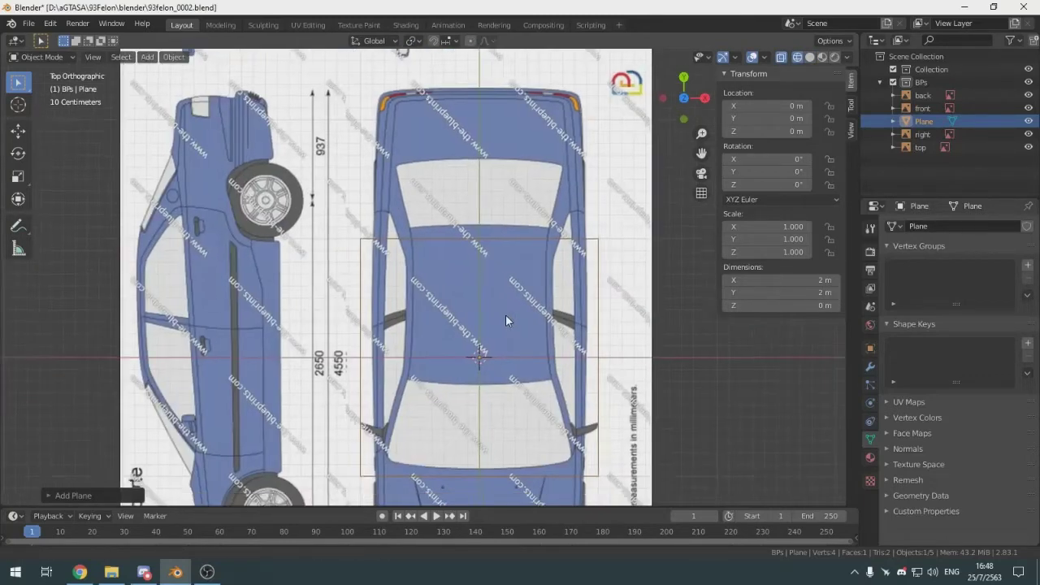
key(s)
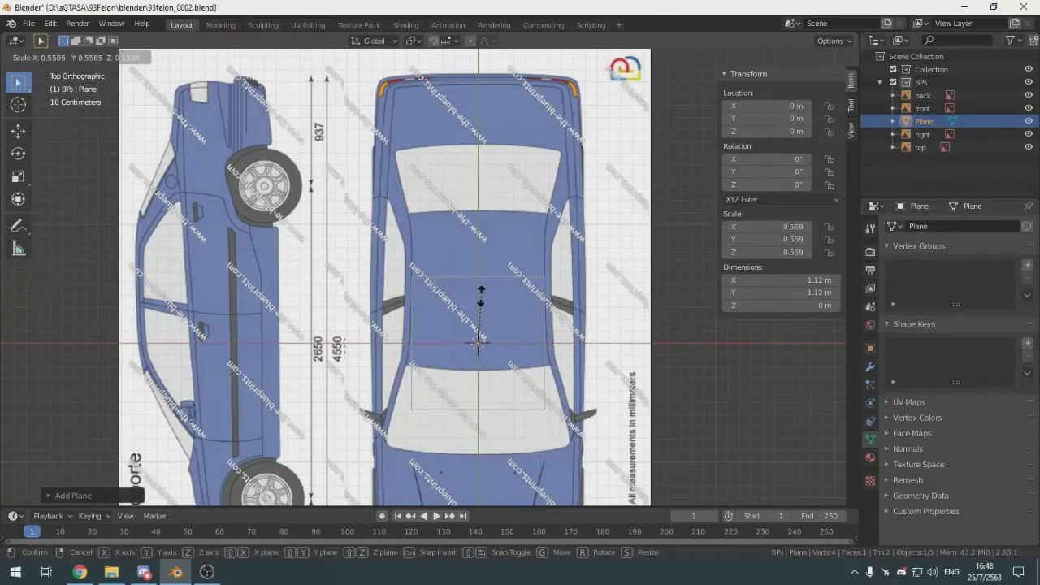
click(481, 301)
mouse_move(512, 383)
shift+middle_down()
mouse_move(508, 426)
mouse_move(499, 350)
mouse_move(500, 395)
shift+middle_up()
key(g)
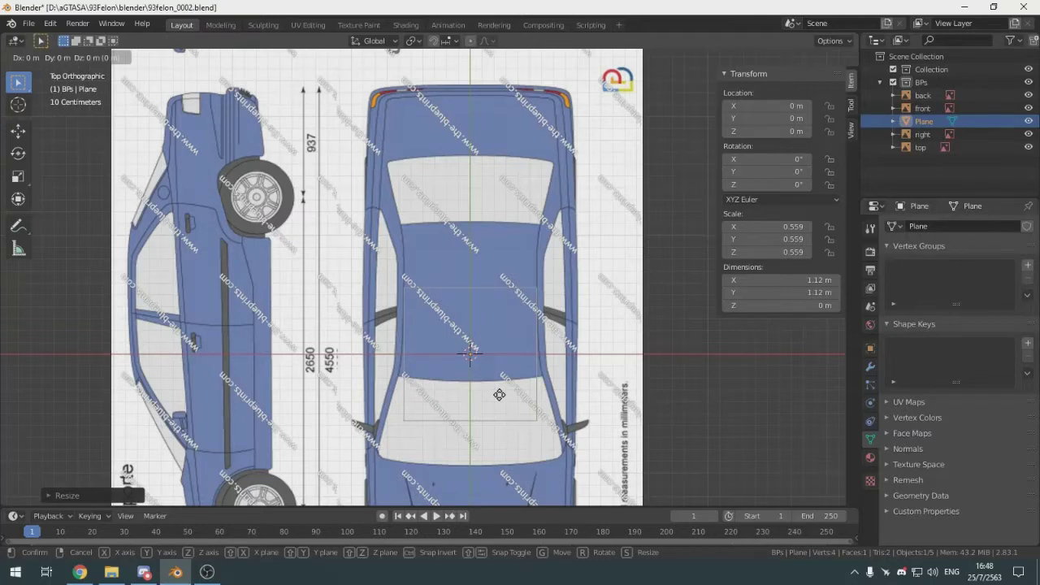
key(y)
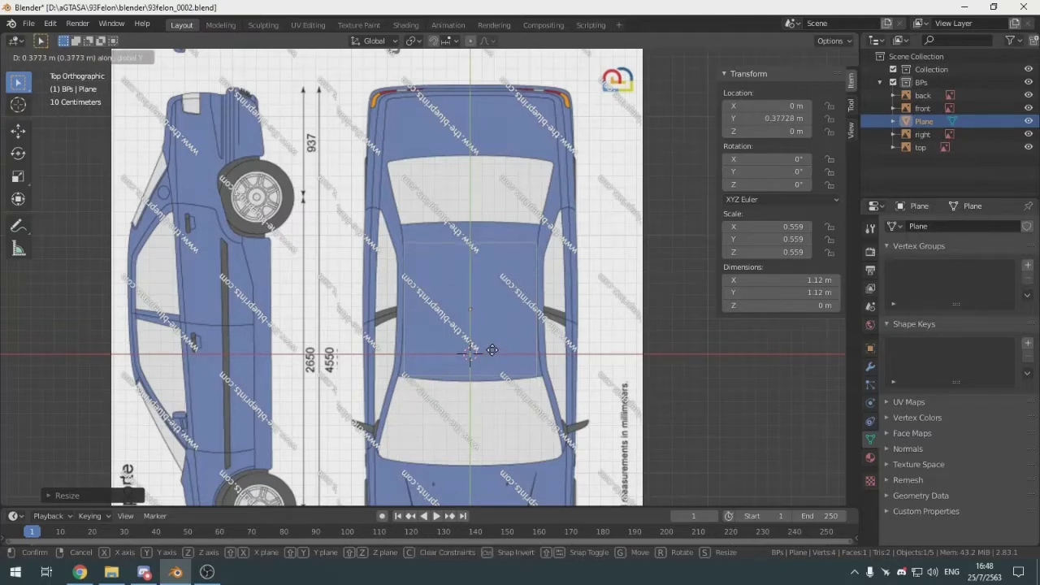
click(499, 359)
In the right side view, raise the plane along Z to roof height, about 1.42 m
shift+scroll(498, 325, up, 2)
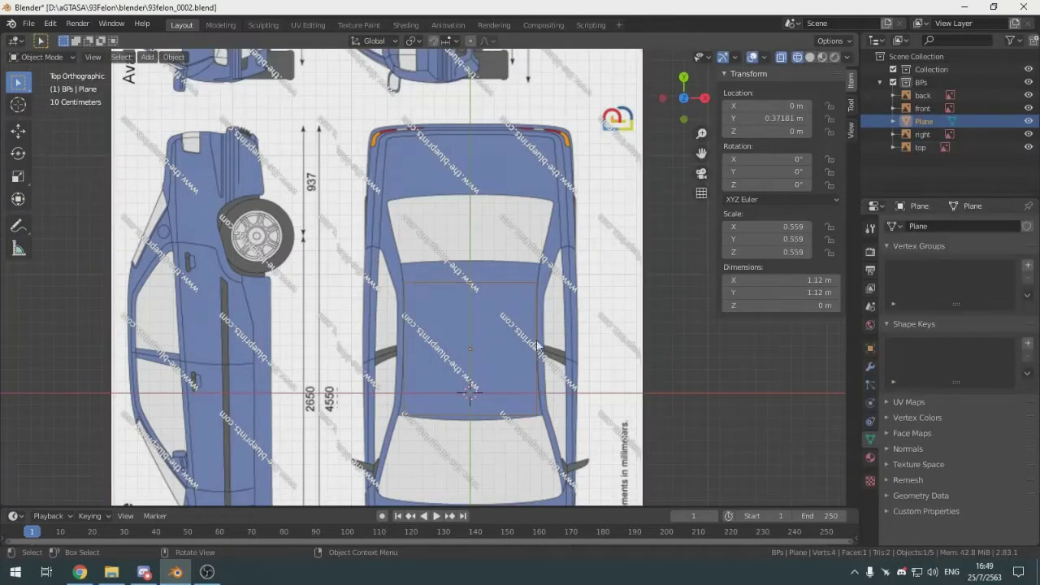
shift+scroll(500, 309, up, 2)
ctrl+scroll(499, 309, right, 1)
key(KP_3)
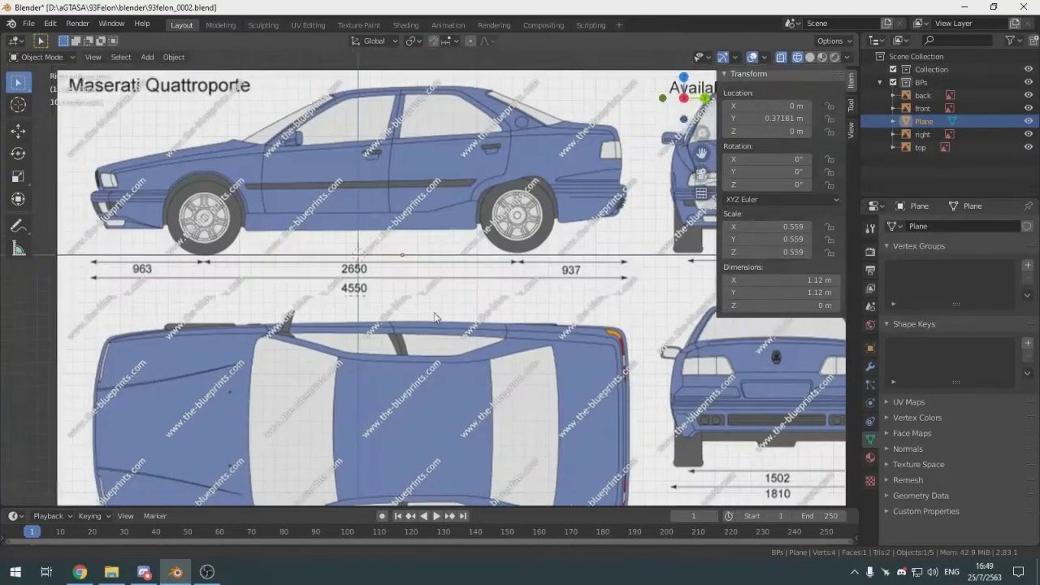
shift+scroll(449, 386, down, 2)
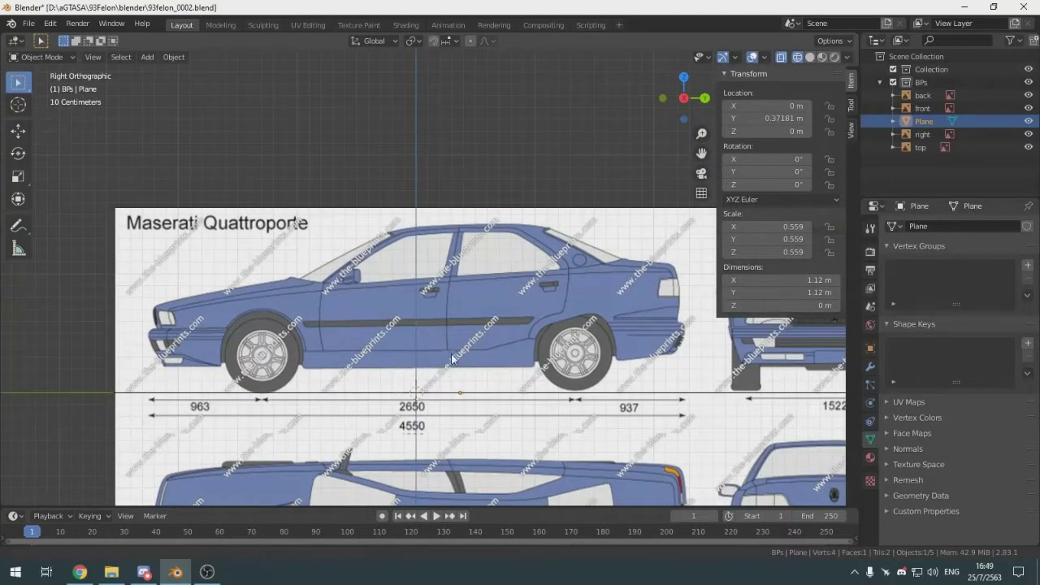
shift+middle_drag(450, 348, 429, 365)
key(g)
key(z)
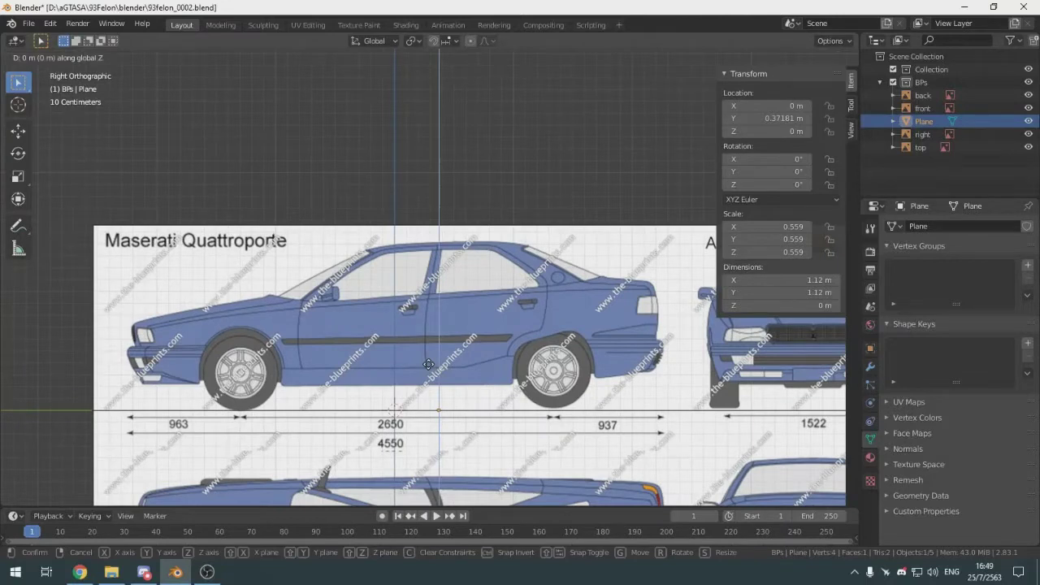
click(459, 195)
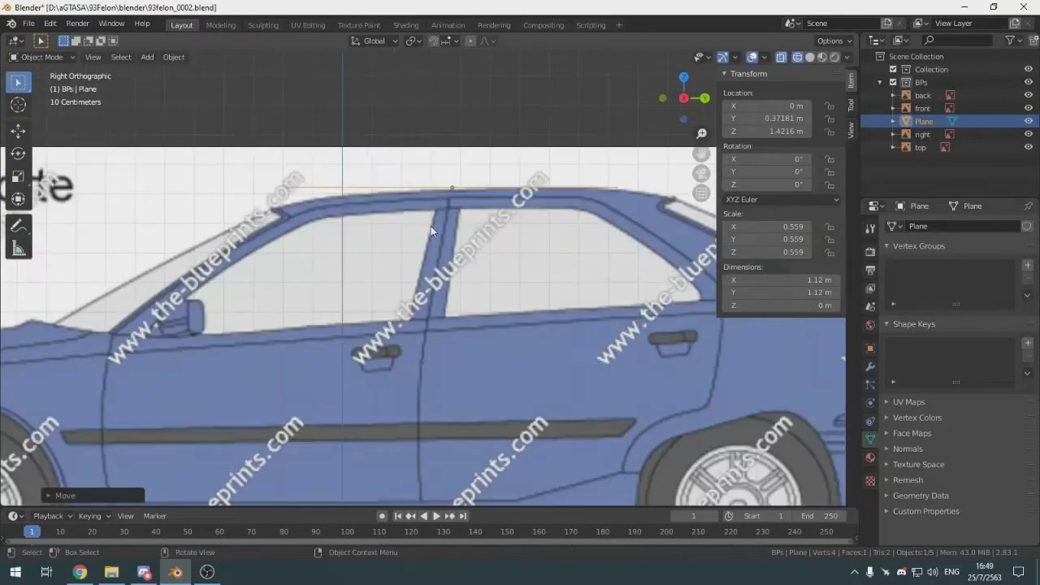
scroll(431, 226, up, 2)
scroll(408, 170, up, 2)
shift+middle_drag(337, 202, 439, 227)
scroll(434, 235, up, 2)
scroll(439, 226, down, 1)
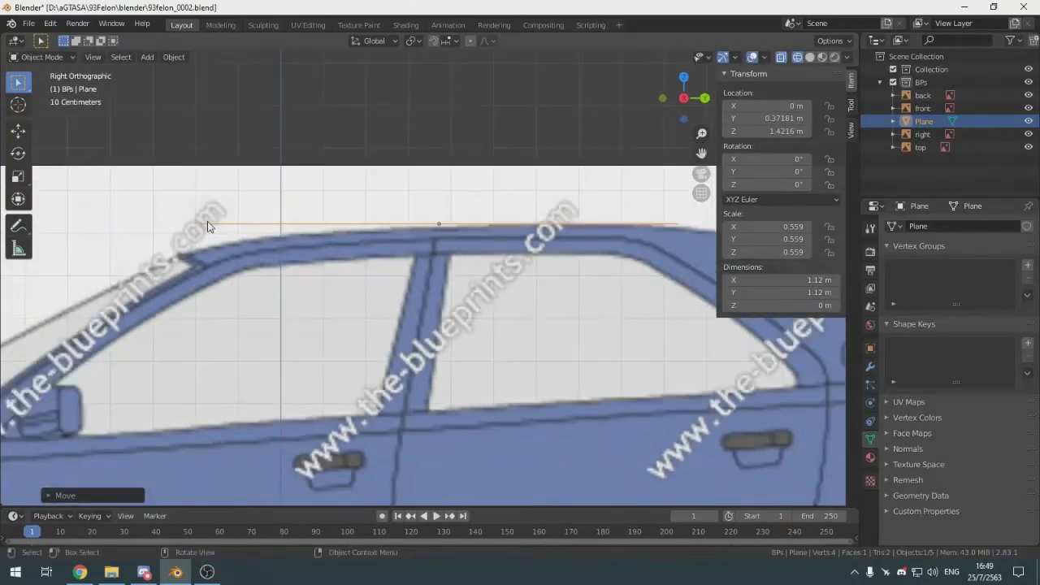
In the top view, move the plane's rear edge along Y to the rear window, at about 1.29 m in local coordinates
key(KP_7)
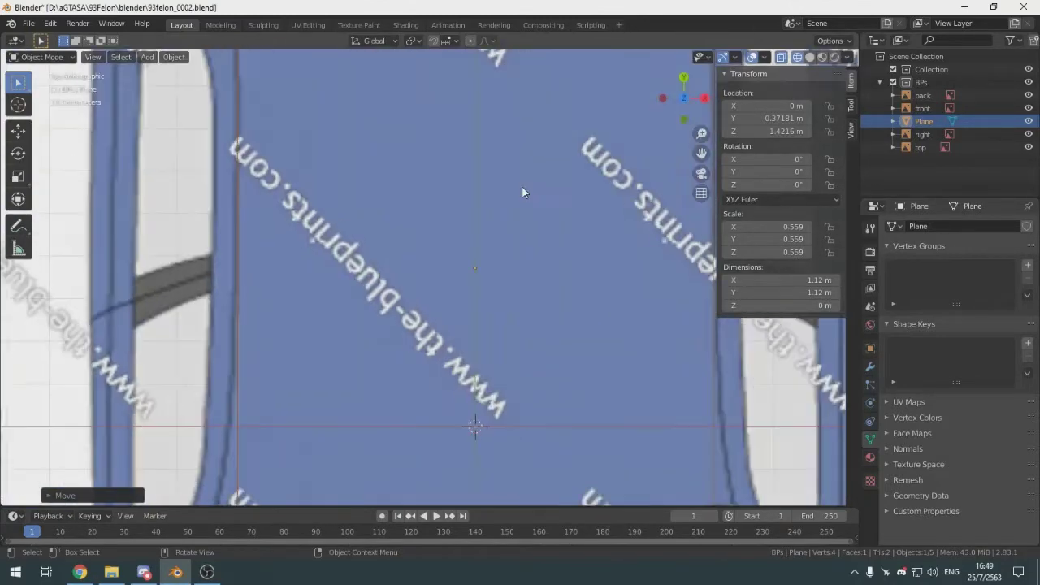
right_click(522, 187)
click(377, 186)
scroll(376, 185, down, 5)
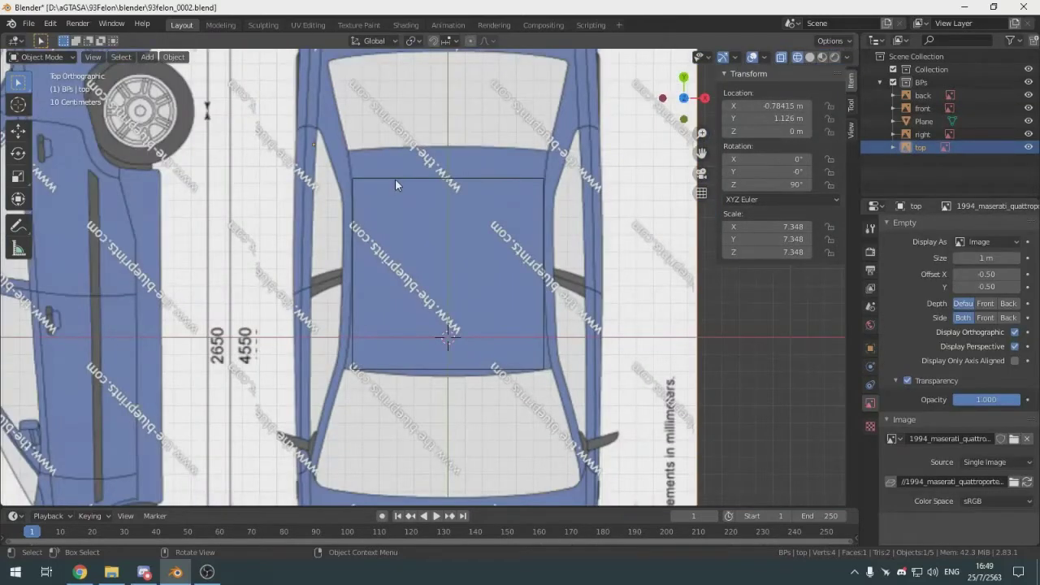
click(394, 178)
shift+middle_drag(437, 170, 440, 213)
key(shift+z)
key(shift+z)
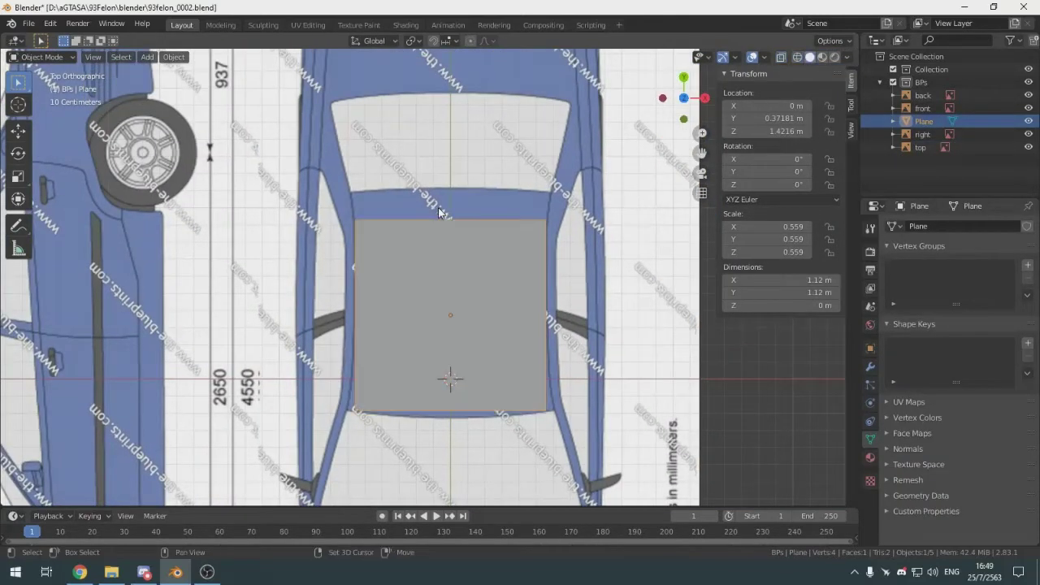
key(Tab)
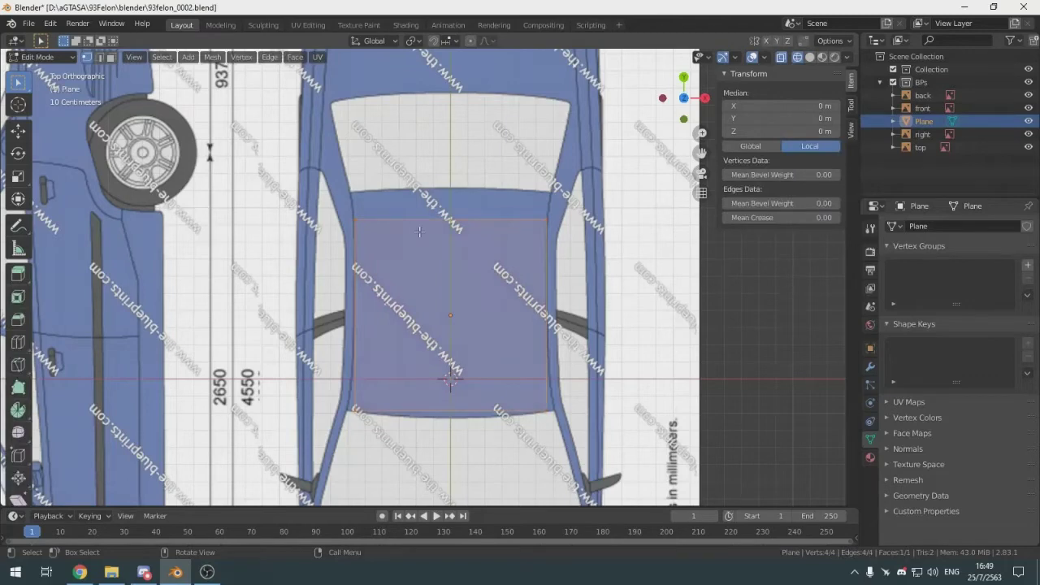
click(353, 220)
shift+click(547, 219)
shift+middle_drag(426, 133, 419, 198)
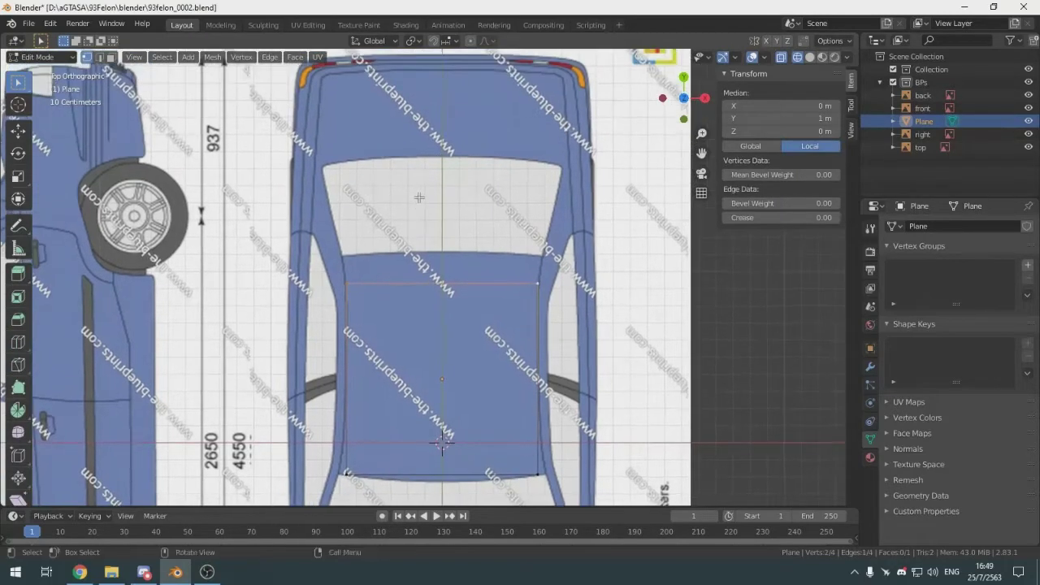
key(g)
key(y)
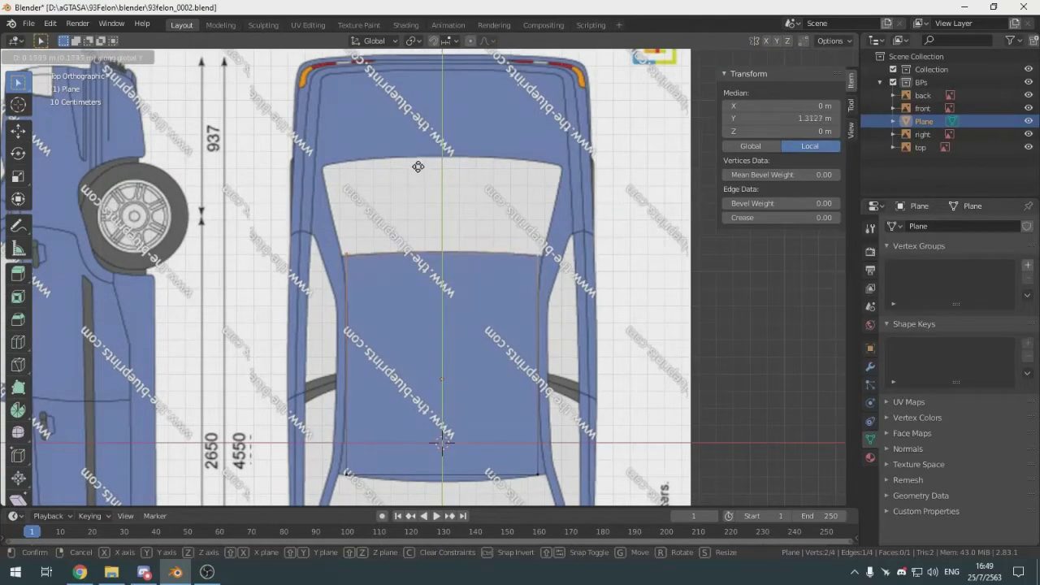
click(418, 169)
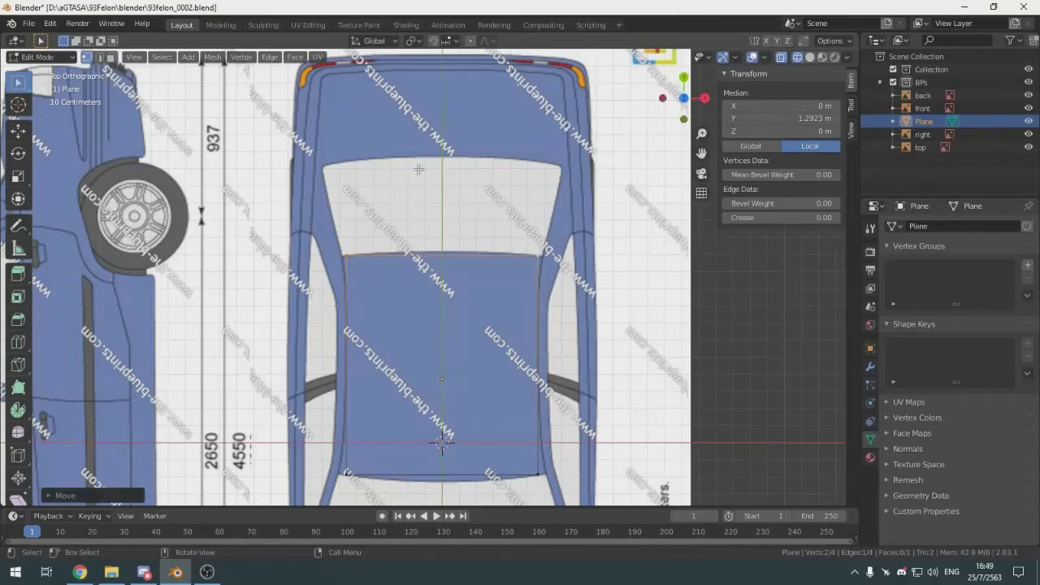
click(586, 269)
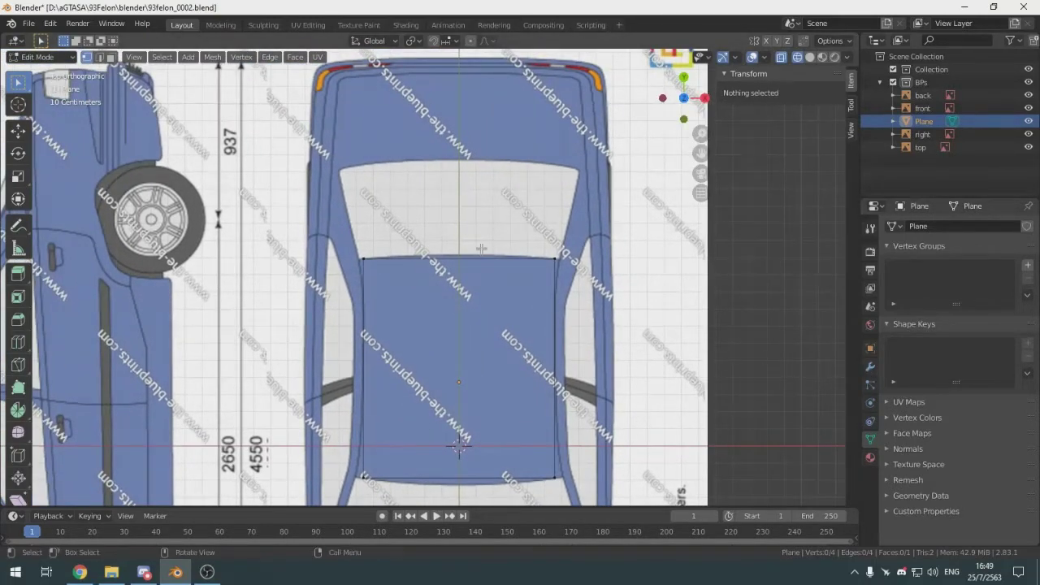
shift+middle_drag(491, 270, 517, 189)
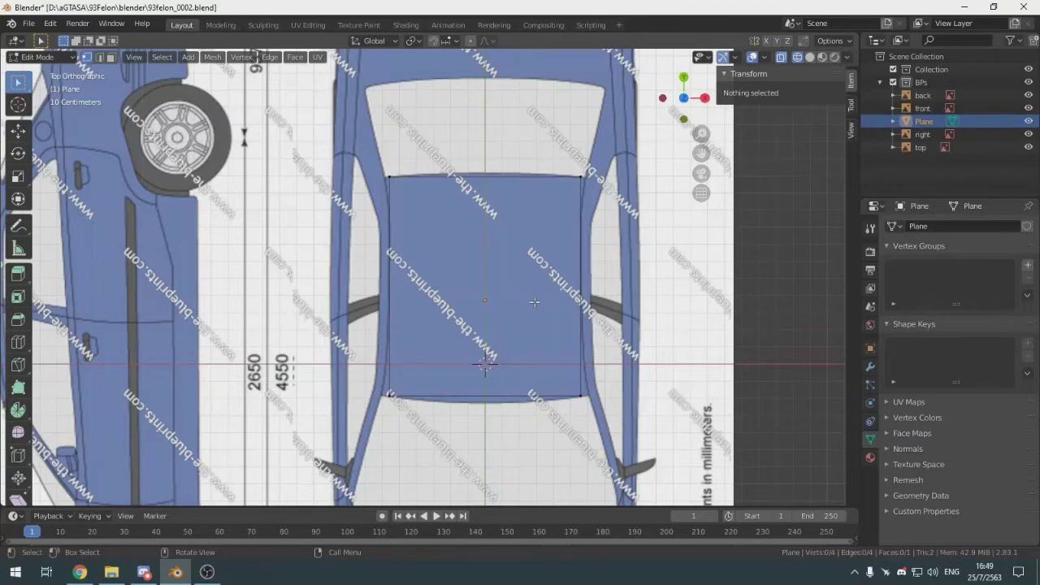
click(392, 184)
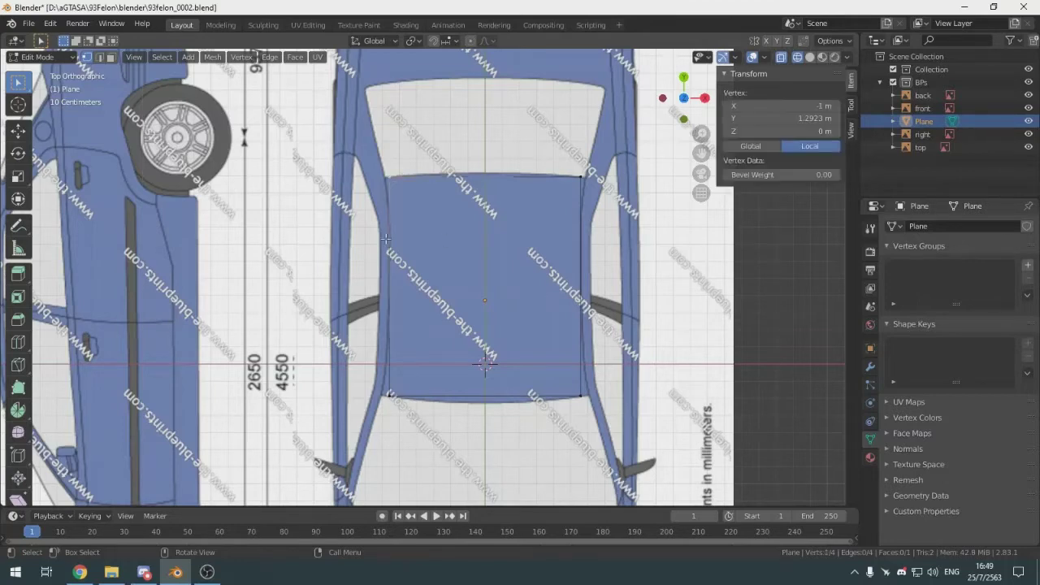
shift+click(395, 390)
click(465, 257)
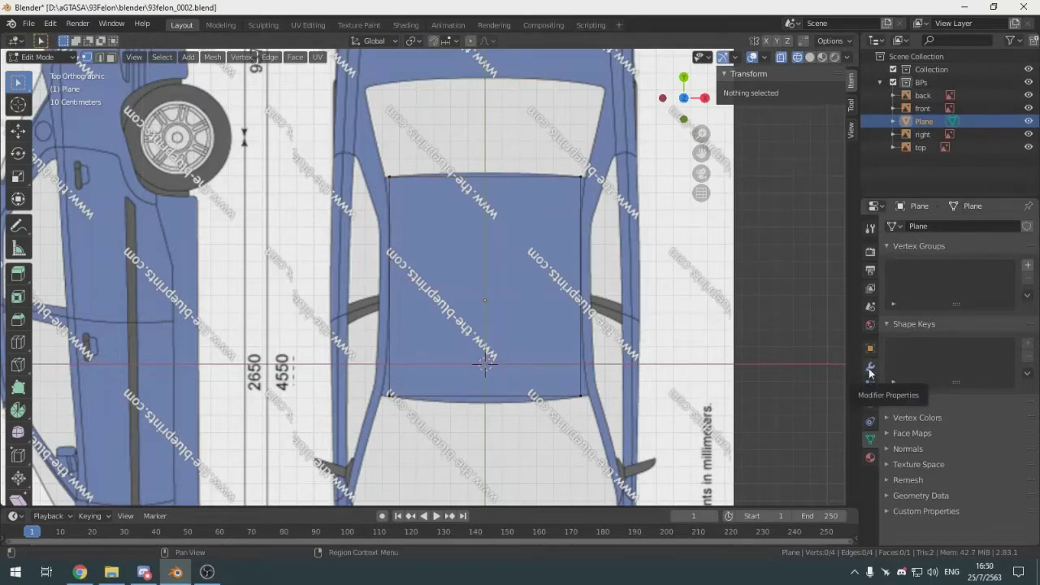
Add a Mirror modifier on the X axis to the roof plane
click(869, 370)
click(919, 227)
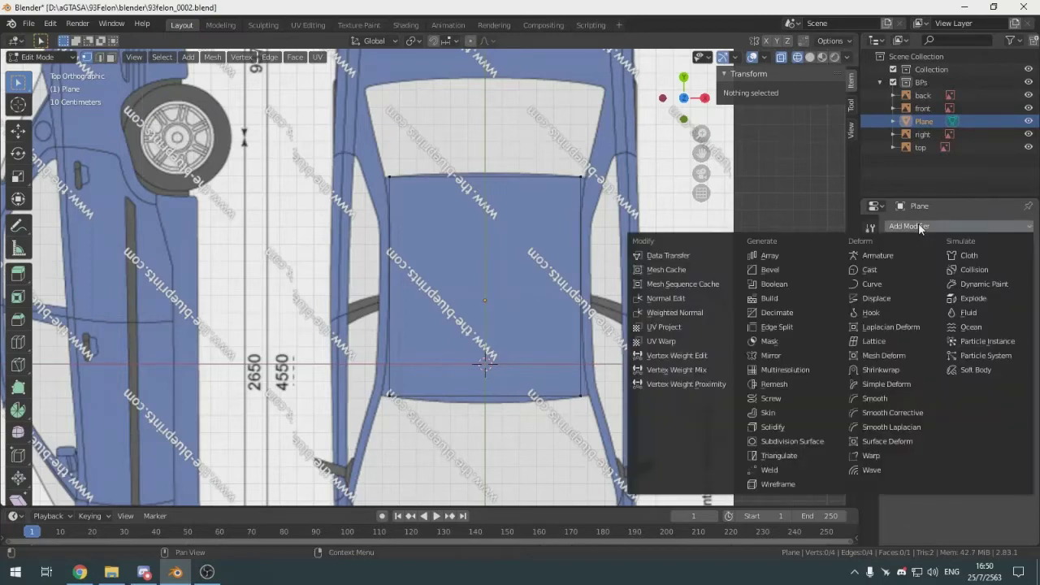
click(770, 355)
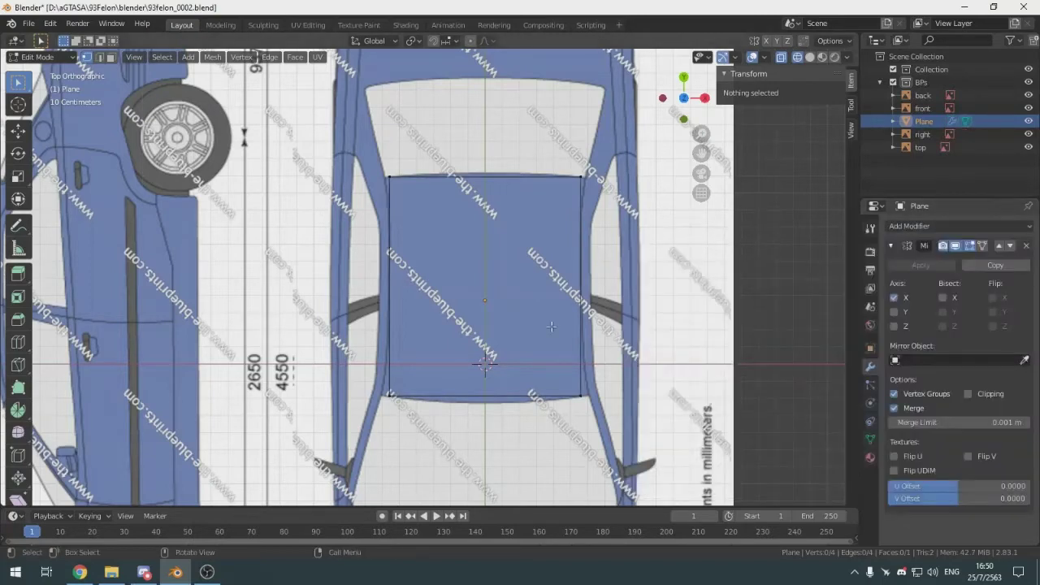
Move the two vertices of the roof plane's left edge along X close to the centreline, about 0.04 m in local coordinates
click(357, 189)
shift+click(388, 396)
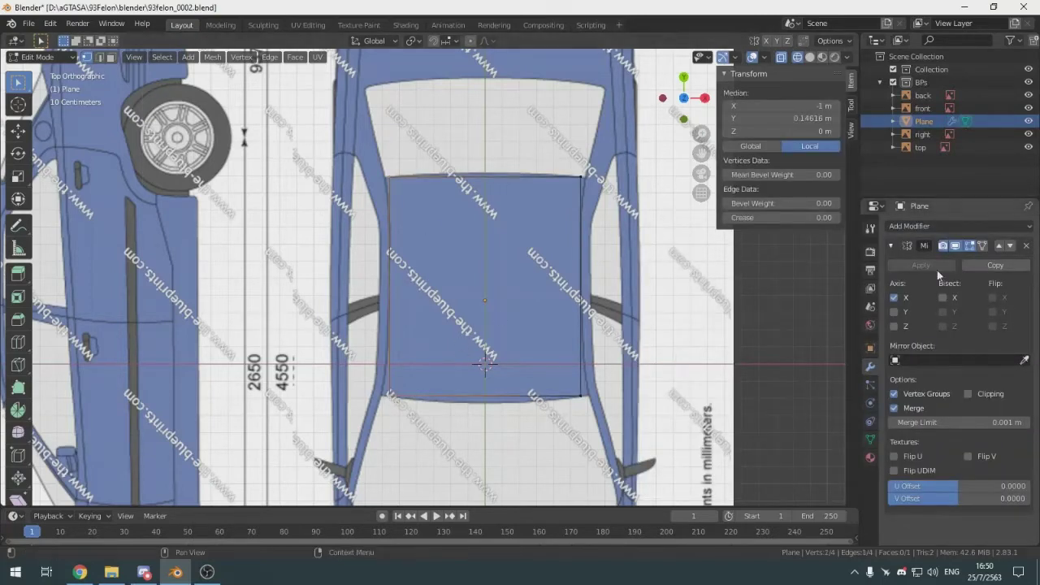
shift+middle_drag(502, 329, 459, 311)
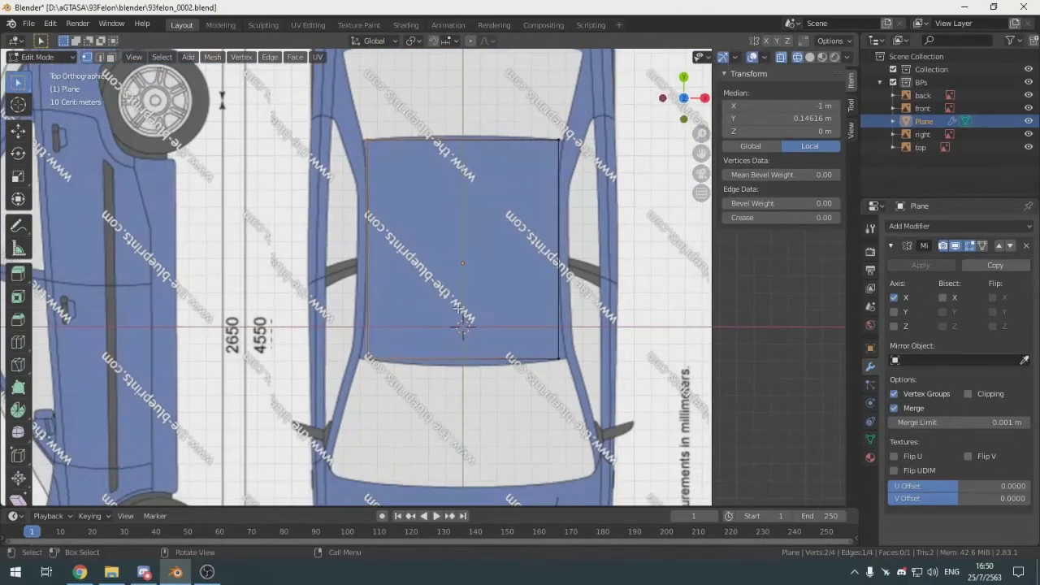
scroll(426, 276, up, 3)
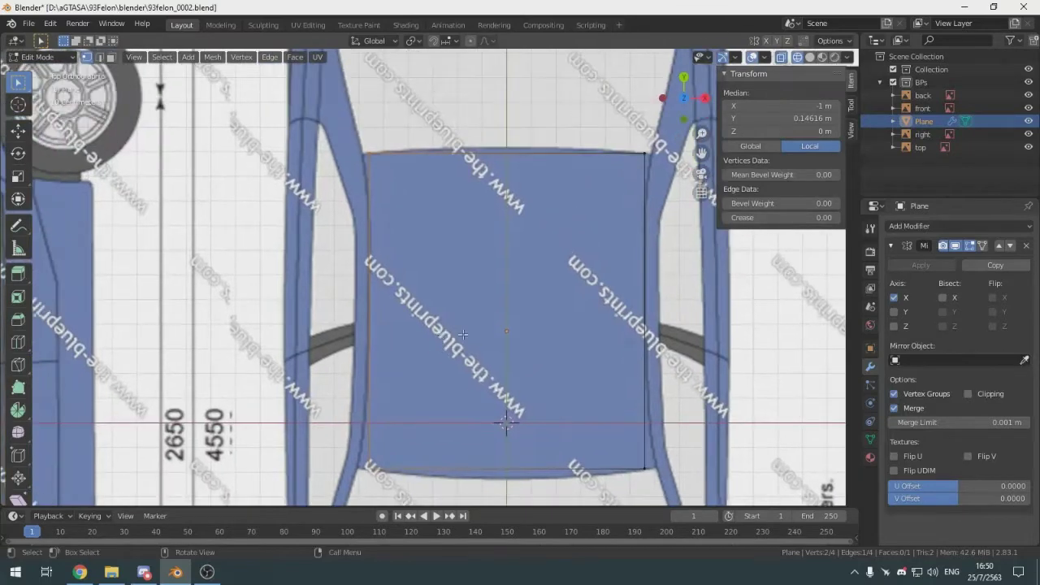
scroll(464, 308, down, 3)
shift+middle_drag(550, 364, 536, 341)
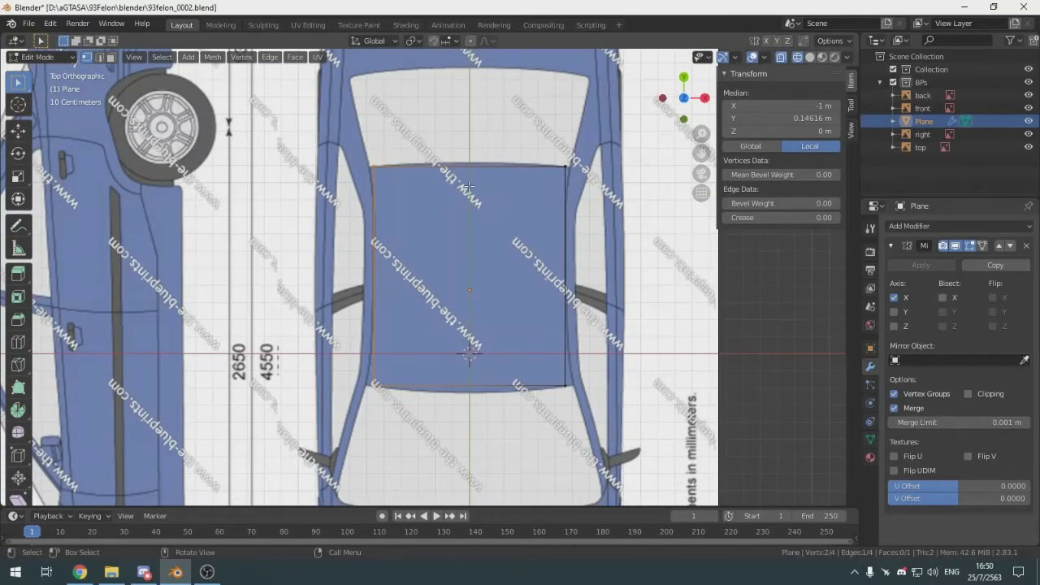
click(393, 151)
shift+click(374, 383)
key(g)
key(x)
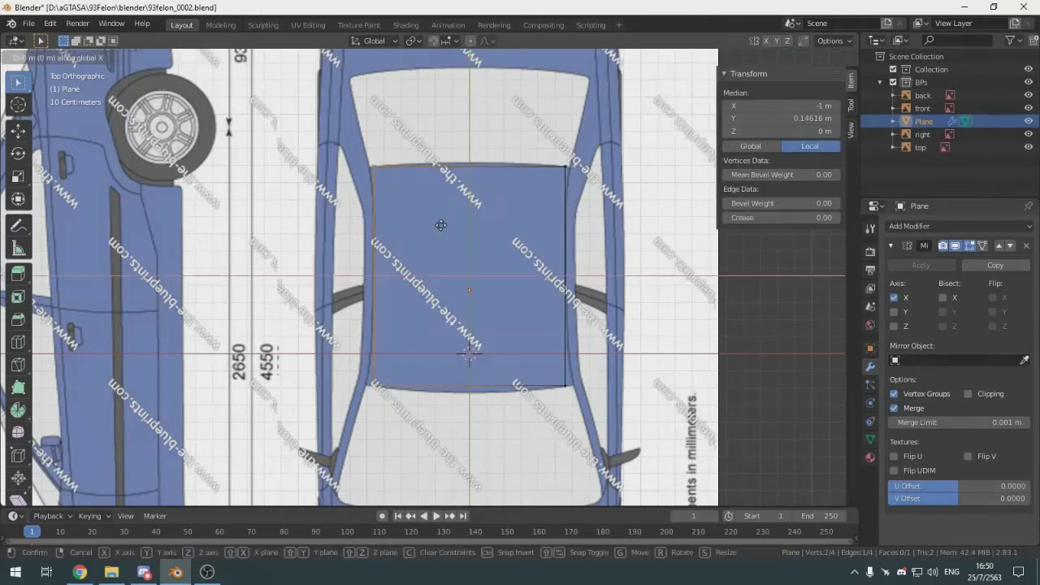
click(551, 279)
Bring the roof's inner edge nearer the mirror line along X, to about 0.0016 m in local coordinates
shift+middle_drag(552, 280, 564, 164)
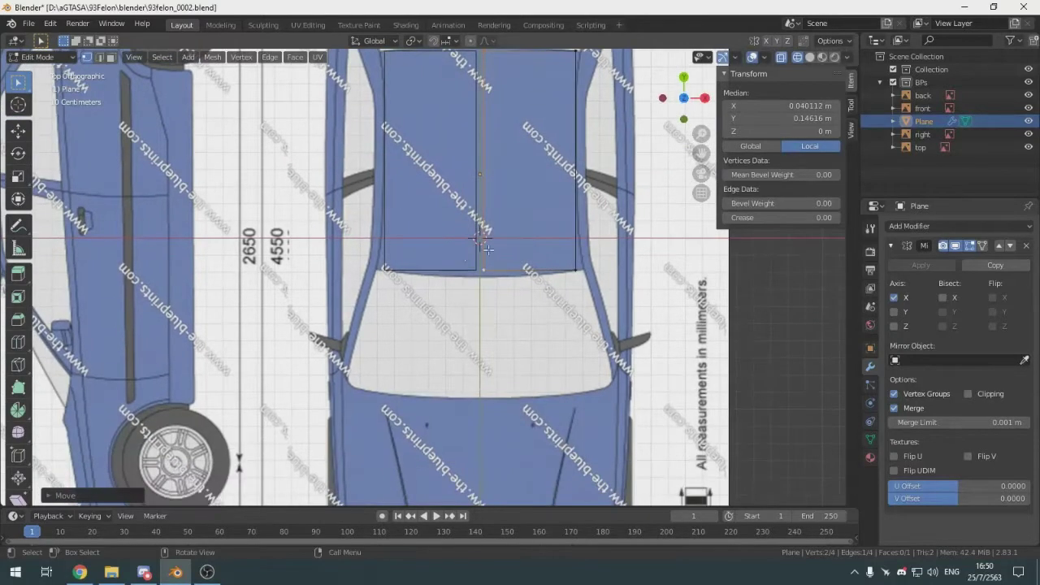
scroll(569, 243, up, 9)
shift+middle_drag(698, 241, 488, 276)
scroll(488, 276, up, 8)
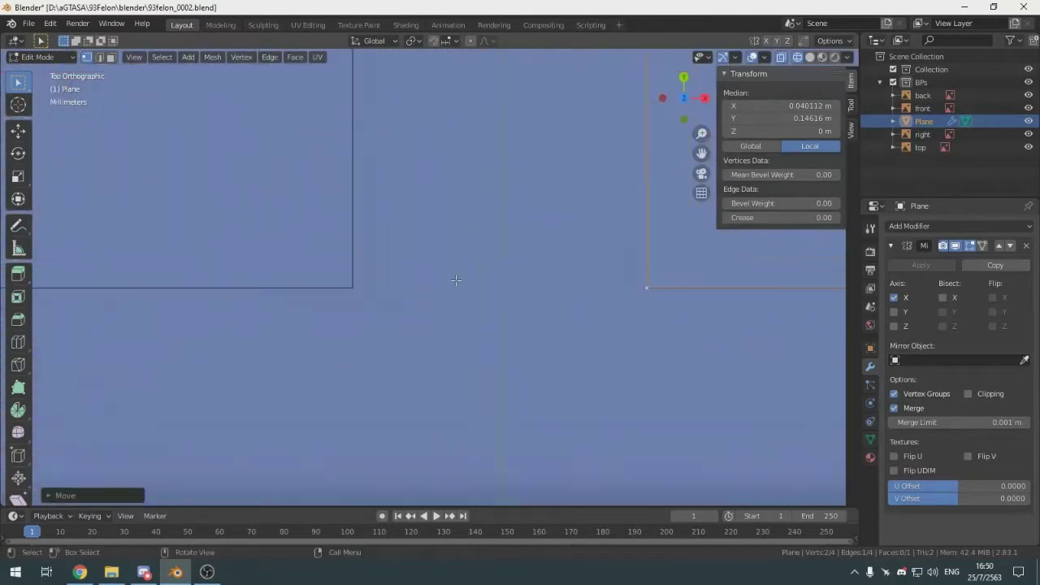
key(g)
key(x)
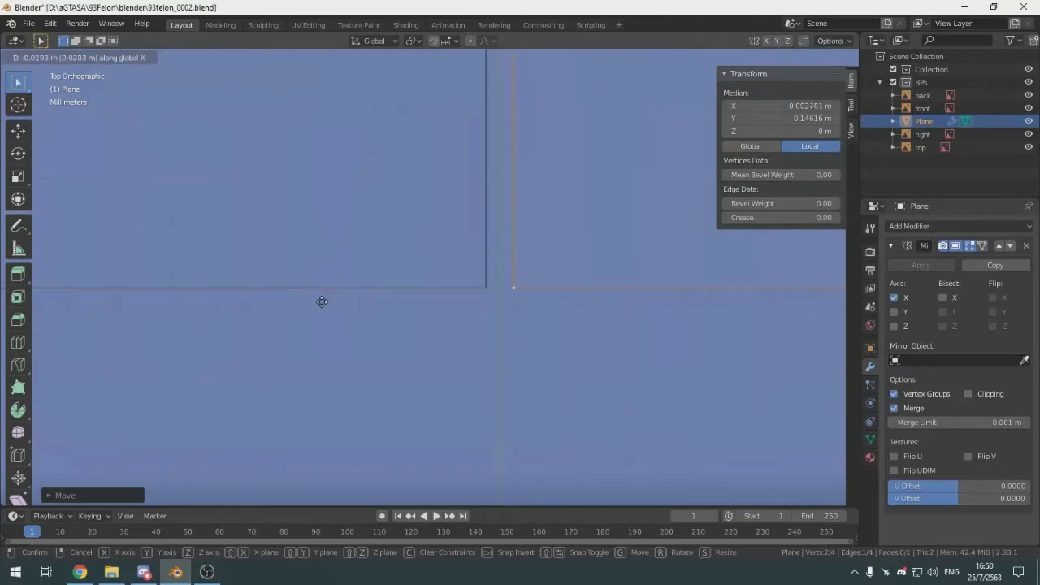
click(537, 269)
Fine-tune the inner edge along X until both mirrored halves meet on the centreline, at about 0 m in local coordinates
scroll(537, 269, up, 6)
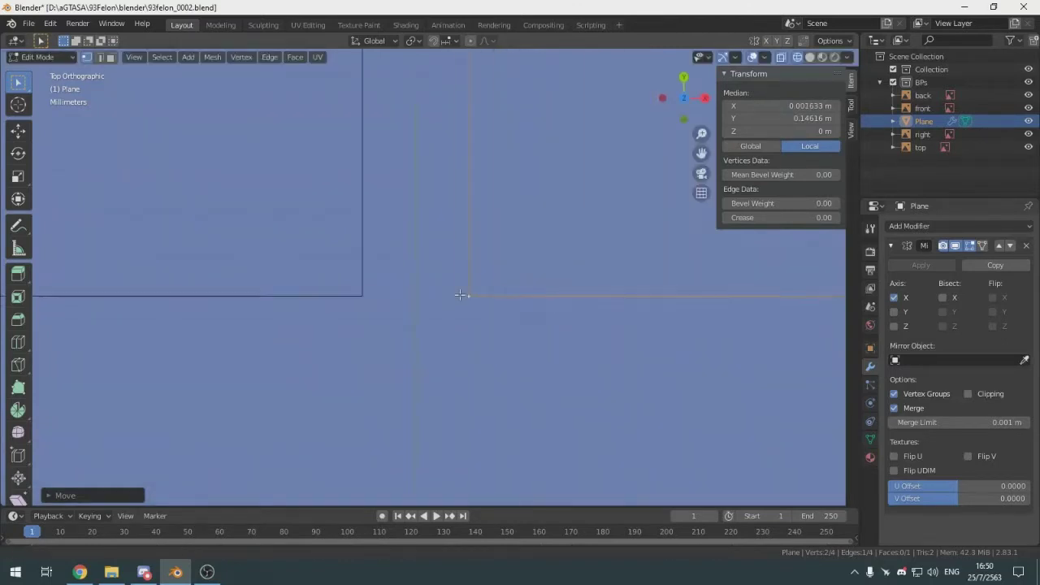
shift+middle_drag(435, 304, 507, 281)
key(g)
key(x)
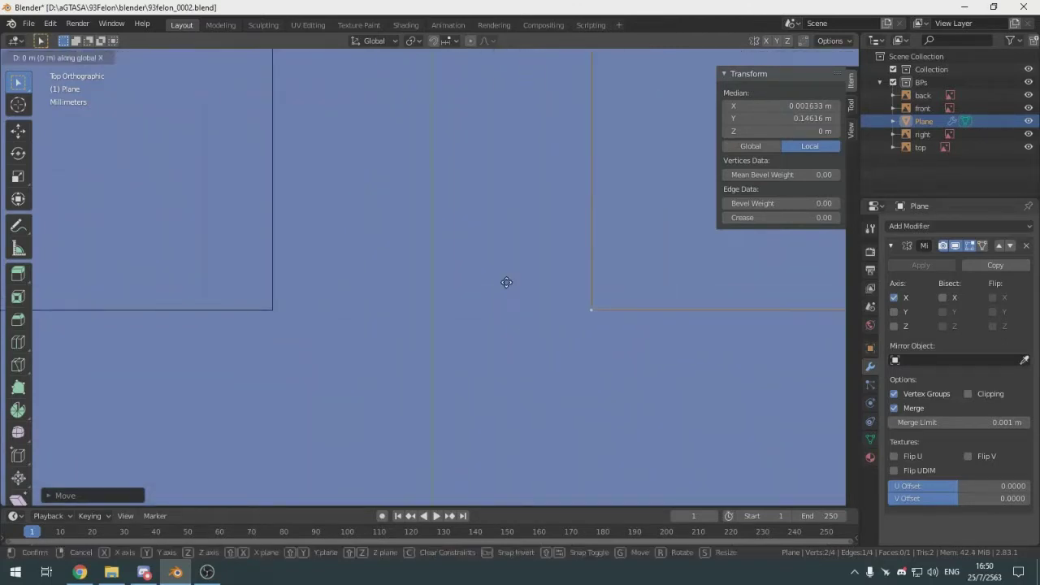
click(363, 306)
scroll(464, 317, up, 7)
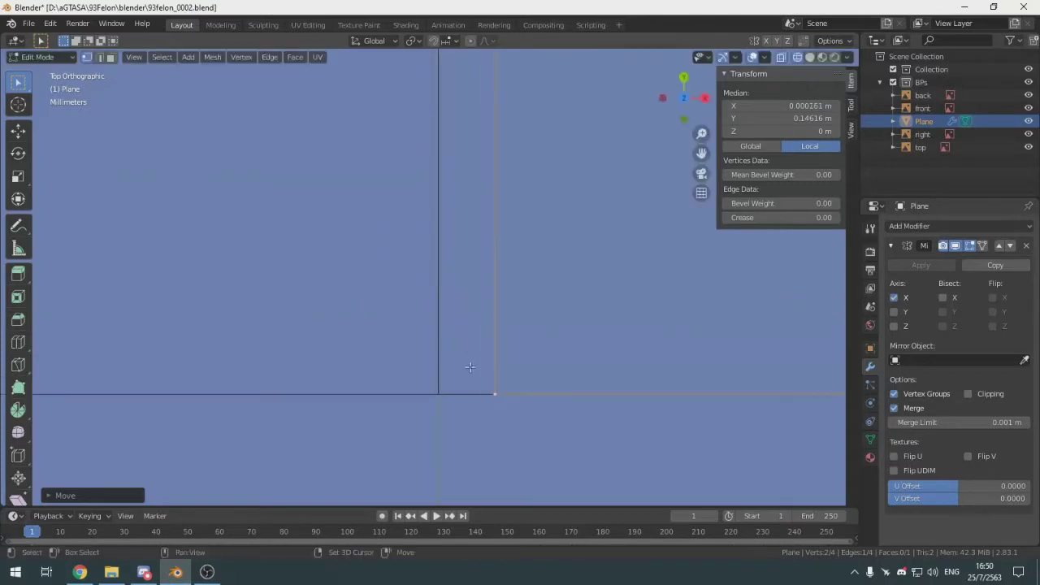
shift+middle_drag(463, 372, 439, 266)
key(g)
key(x)
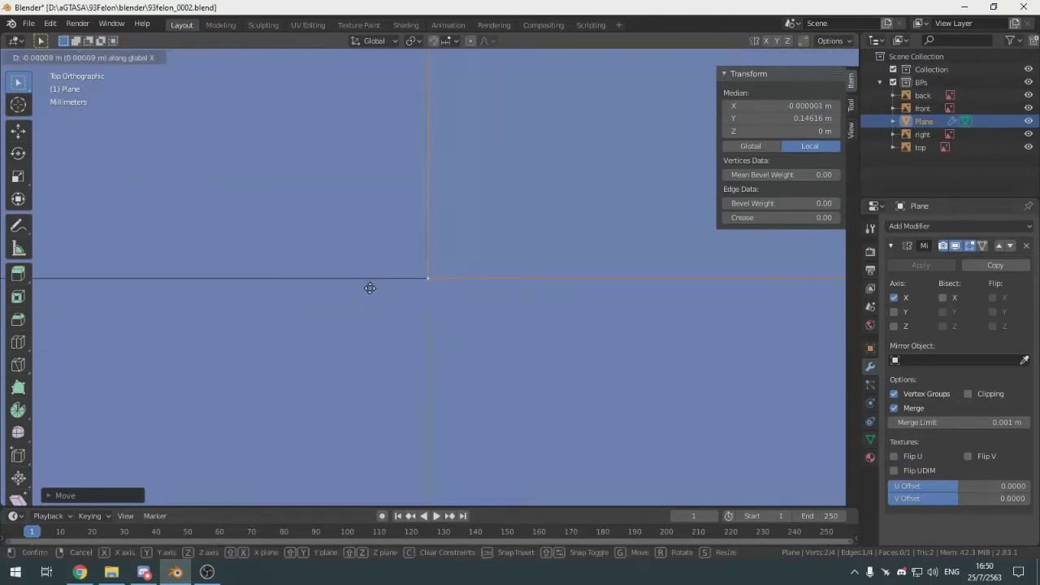
click(424, 281)
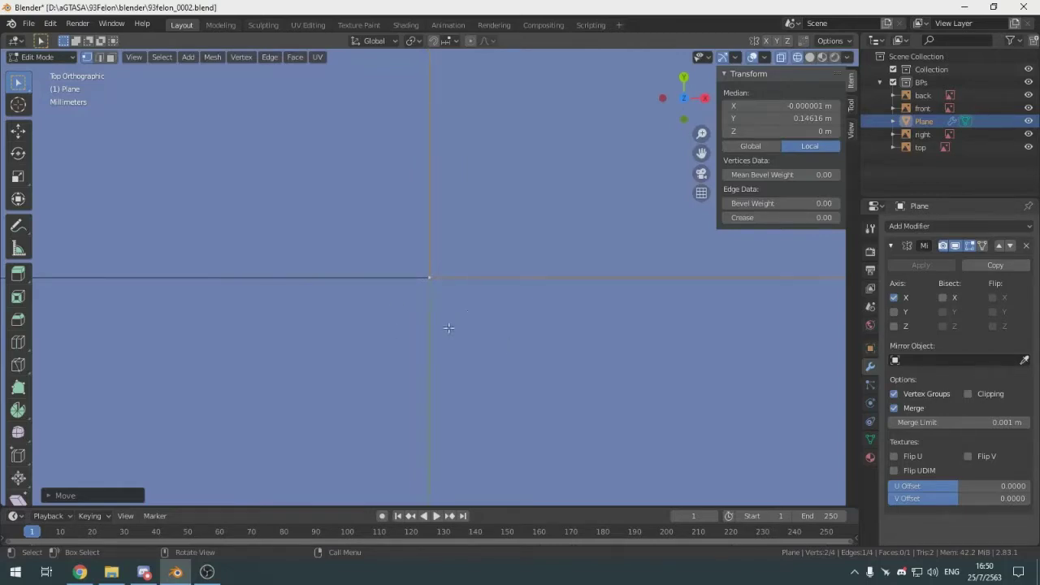
Examine the mirrored roof plane and its centre seam against the blueprint in the top view and in perspective
middle_drag(472, 298, 588, 249)
scroll(587, 249, up, 4)
scroll(589, 250, up, 3)
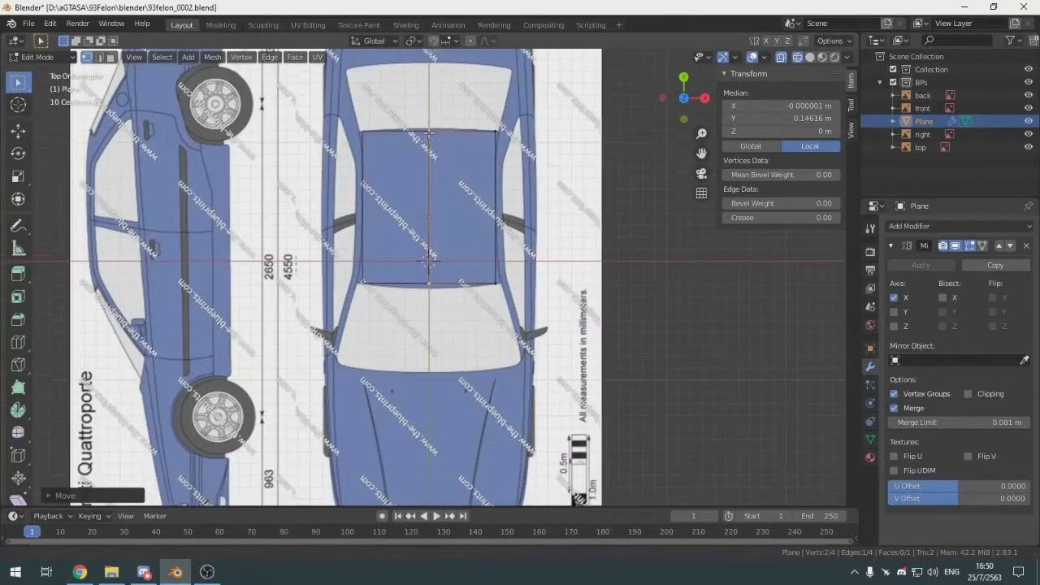
shift+middle_drag(448, 120, 455, 199)
shift+middle_drag(476, 340, 475, 294)
click(437, 317)
scroll(461, 279, up, 5)
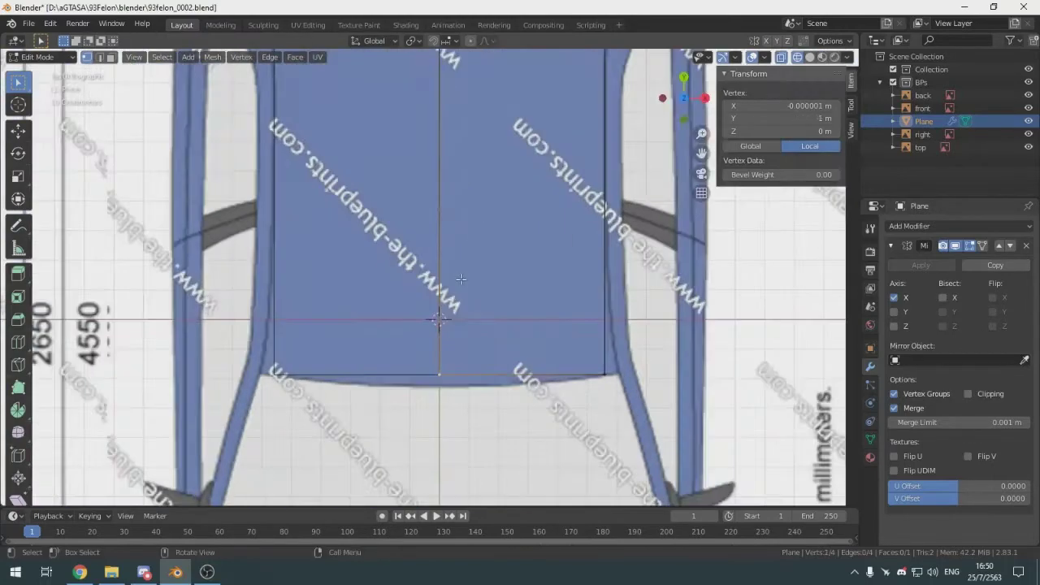
shift+middle_drag(453, 196, 420, 315)
scroll(496, 259, down, 5)
click(578, 221)
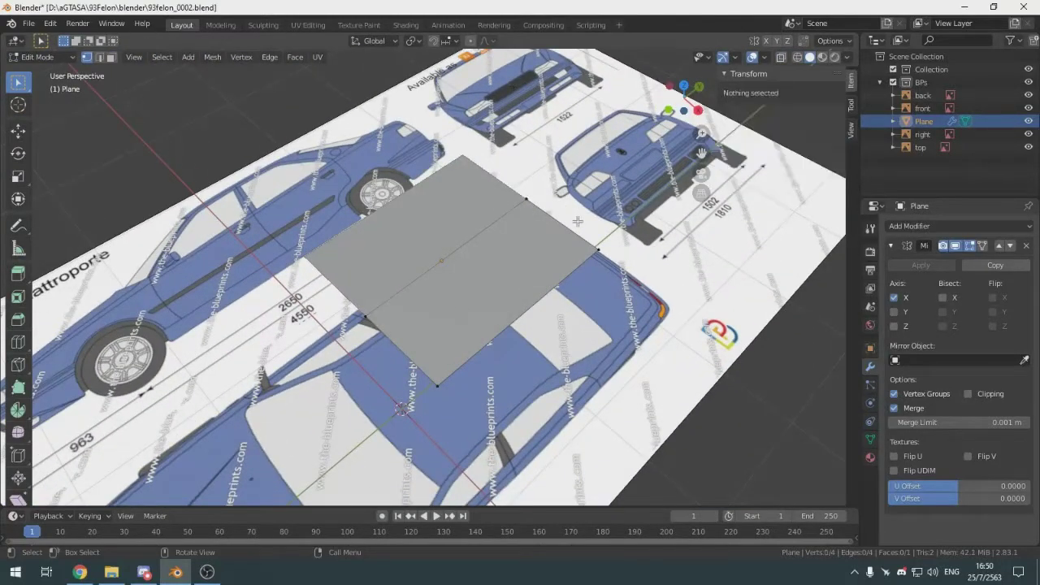
click(419, 294)
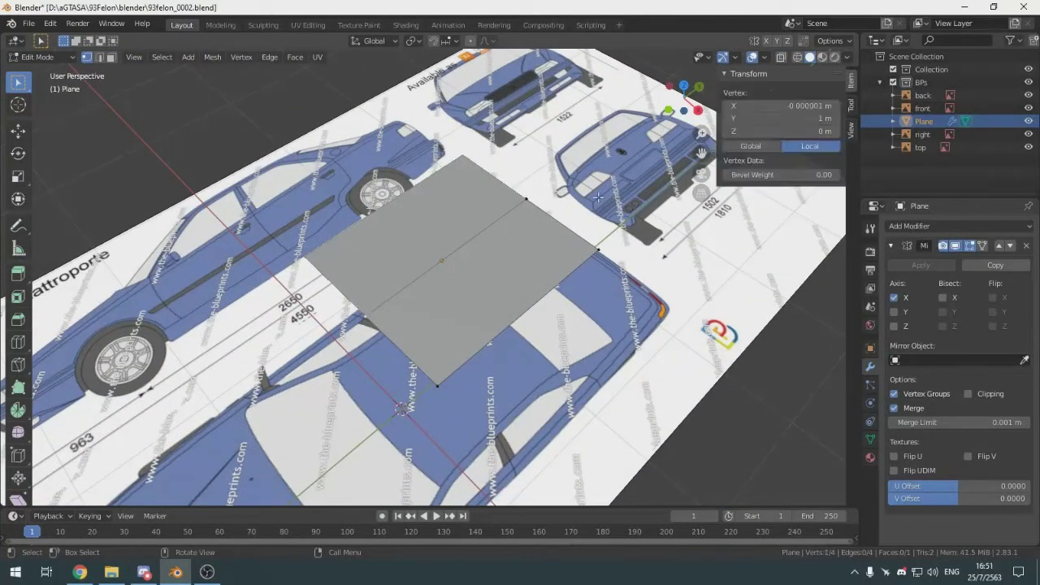
middle_drag(538, 247, 603, 324)
middle_drag(732, 310, 553, 304)
key(KP_3)
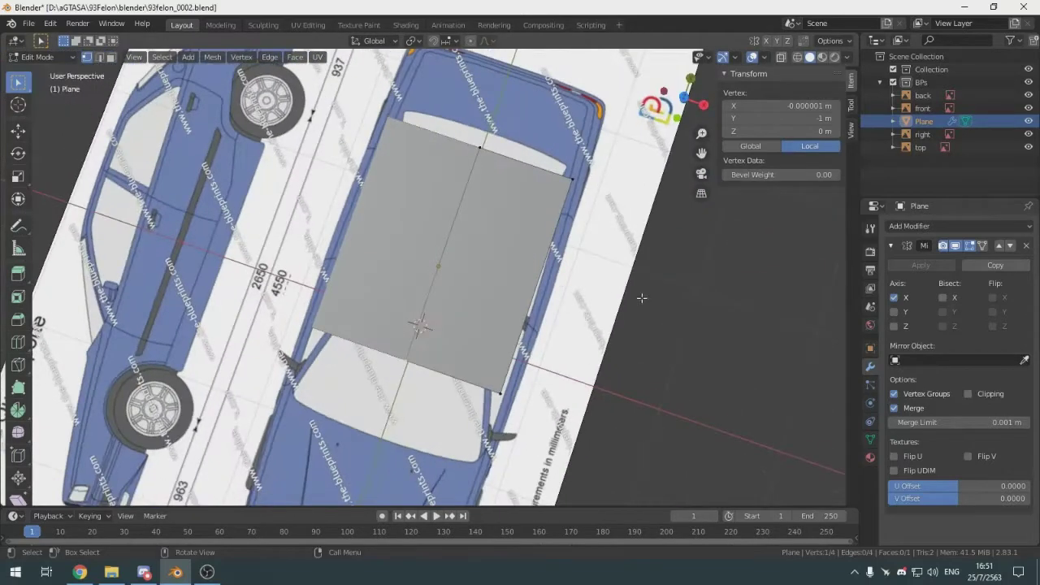
Add one crosswise loop cut with zero edge slide through the middle of the roof plane
middle_drag(641, 298, 663, 261)
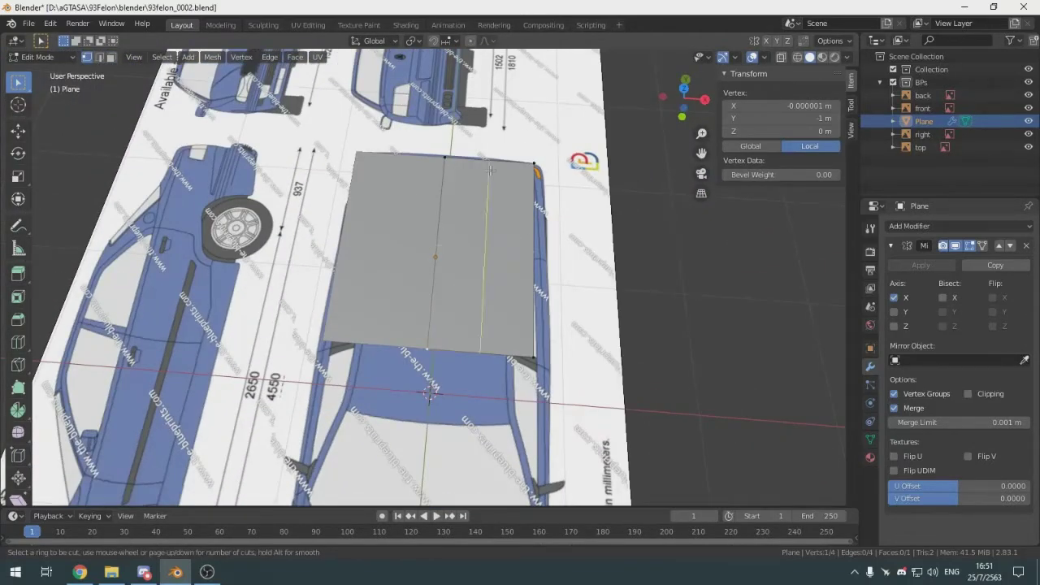
click(530, 253)
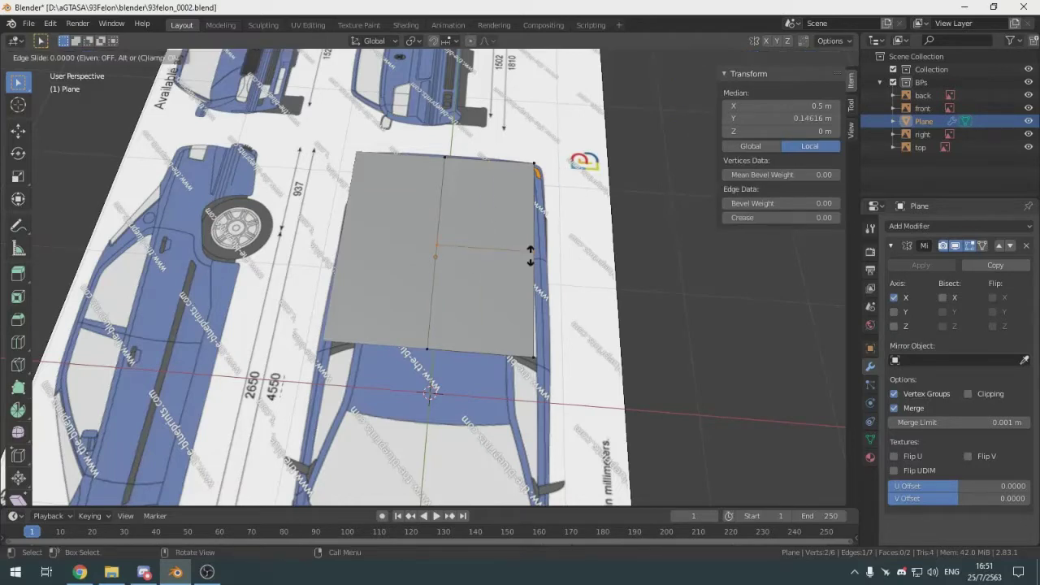
click(530, 254)
In the top view, move the new crosswise edge along Y to about -0.007 m in local coordinates
key(KP_7)
scroll(504, 252, up, 5)
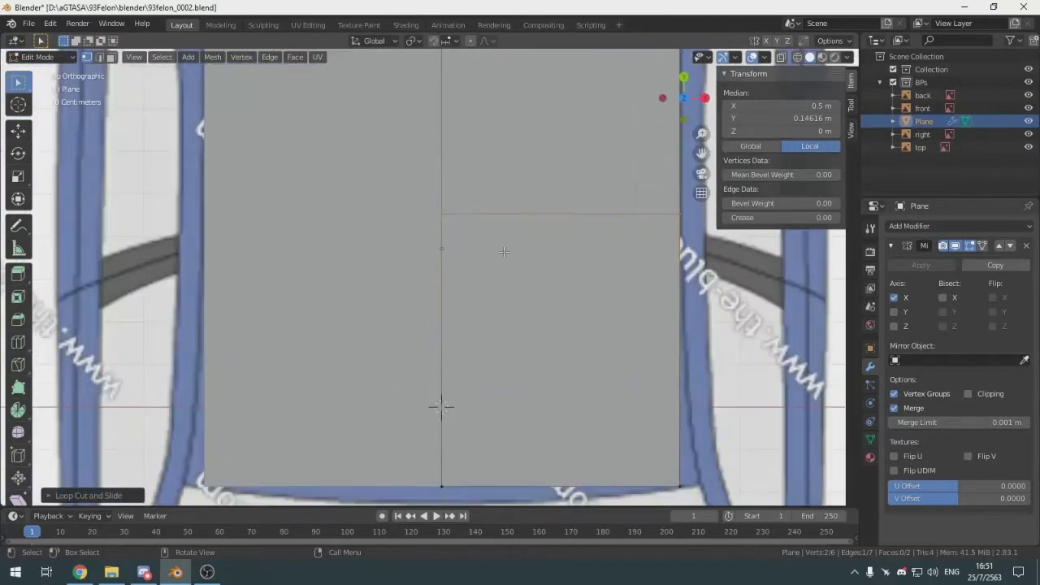
click(470, 232)
shift+click(687, 228)
shift+middle_drag(687, 228, 651, 275)
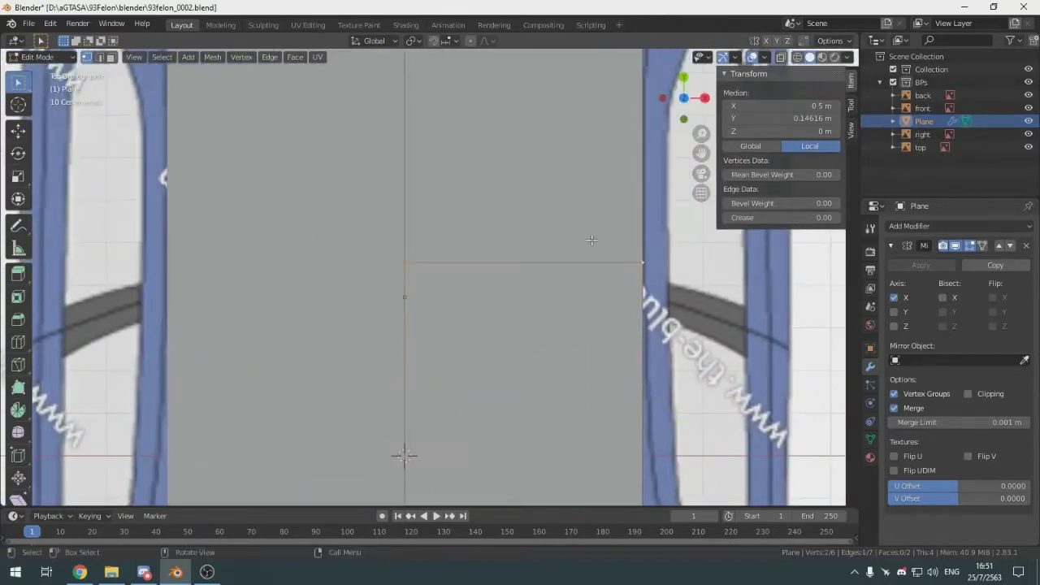
key(g)
key(y)
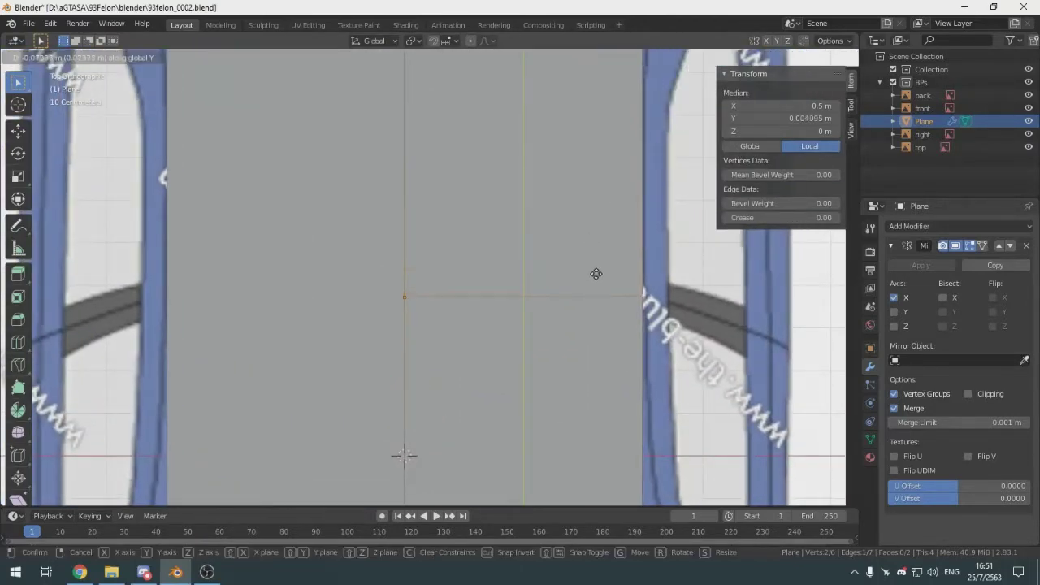
click(597, 276)
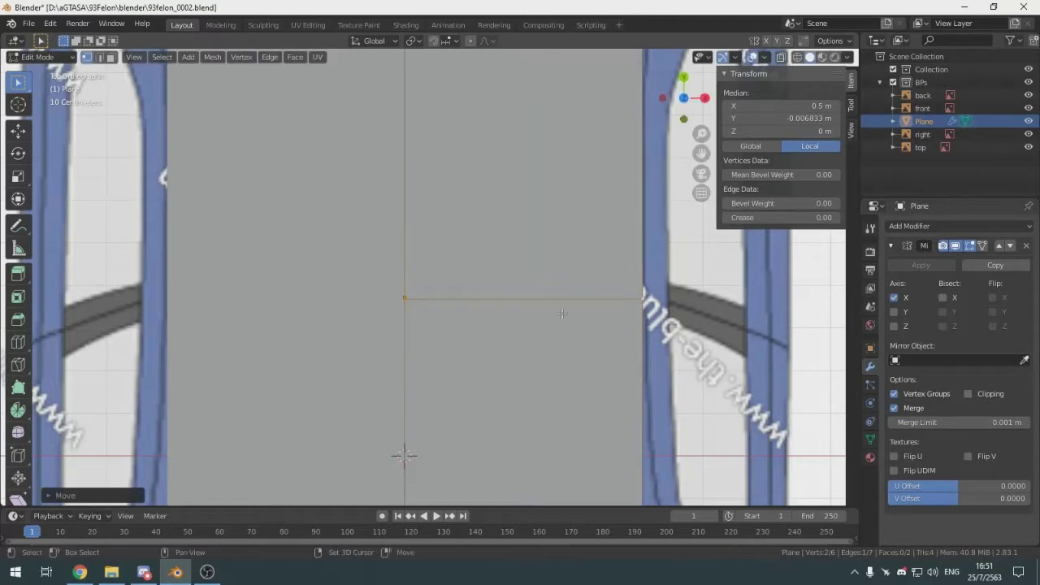
Move the outer vertex of the crosswise edge outward along X to the roof's side line, about 1.008 m in local coordinates
shift+middle_drag(638, 290, 563, 302)
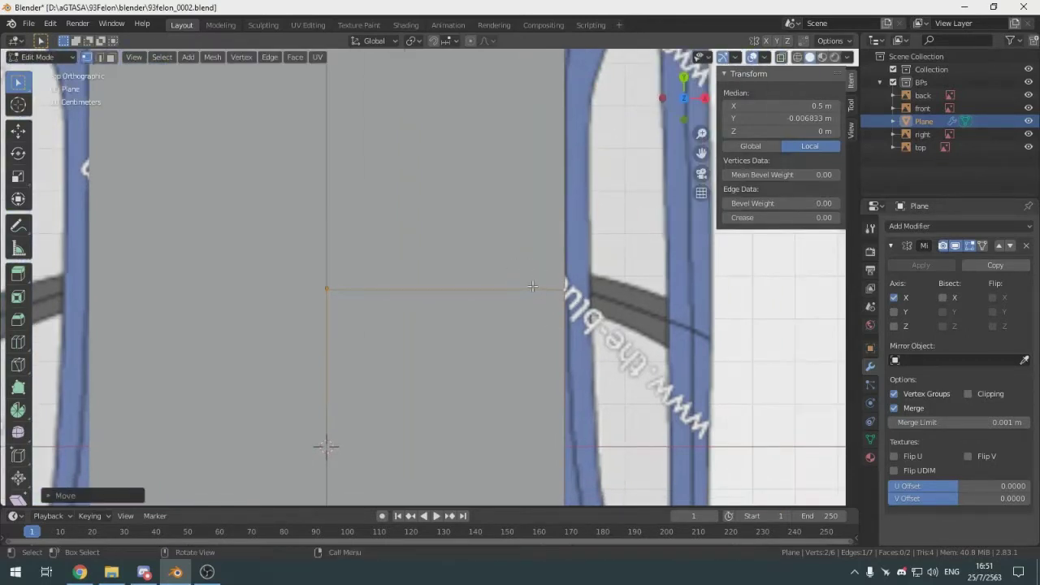
scroll(678, 307, up, 2)
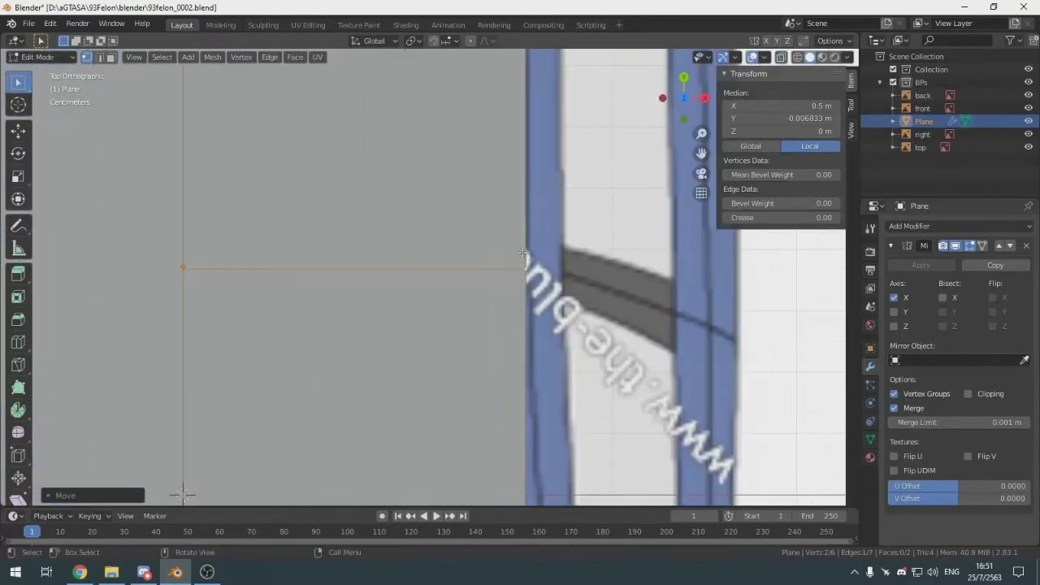
shift+middle_drag(521, 253, 561, 355)
scroll(565, 324, down, 3)
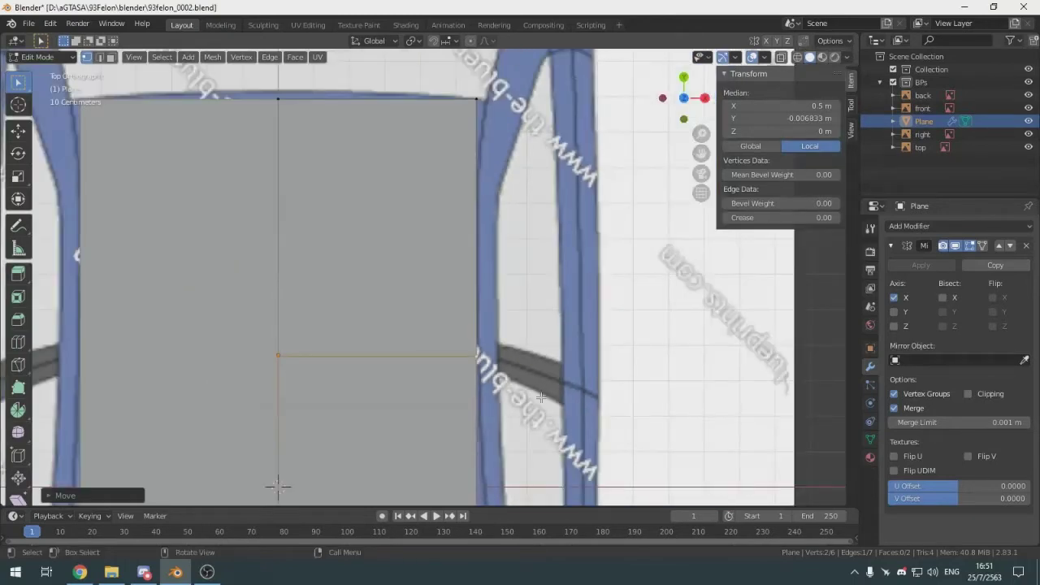
scroll(552, 263, up, 3)
shift+middle_drag(674, 449, 667, 328)
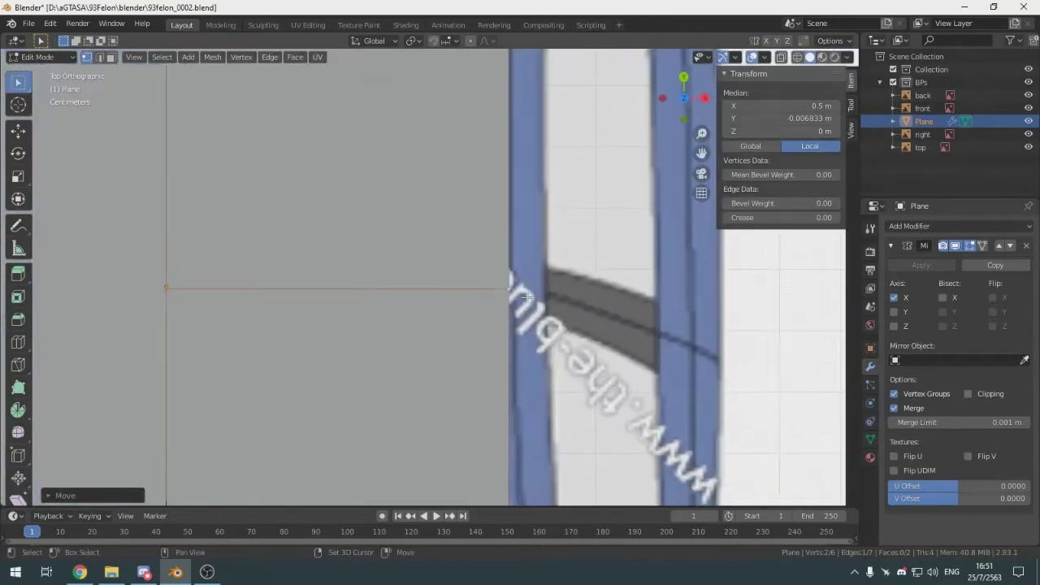
shift+middle_drag(457, 307, 537, 276)
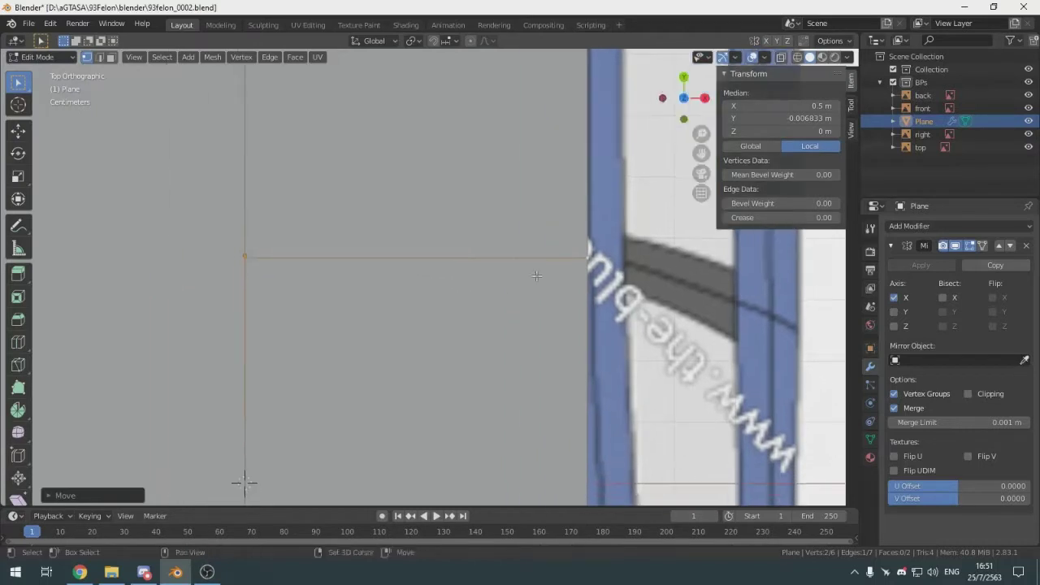
click(597, 277)
shift+middle_drag(599, 270, 488, 275)
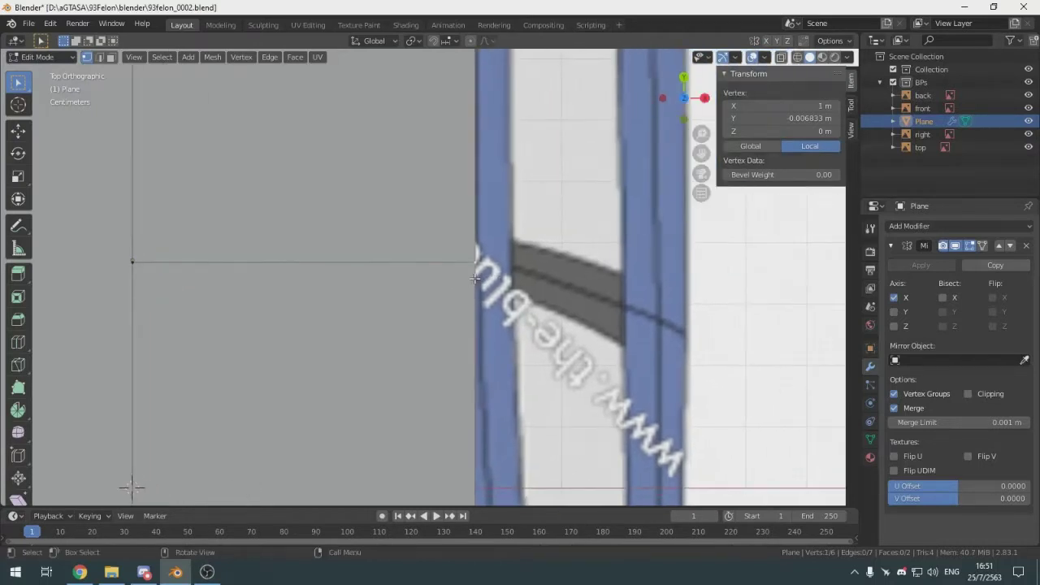
key(g)
key(x)
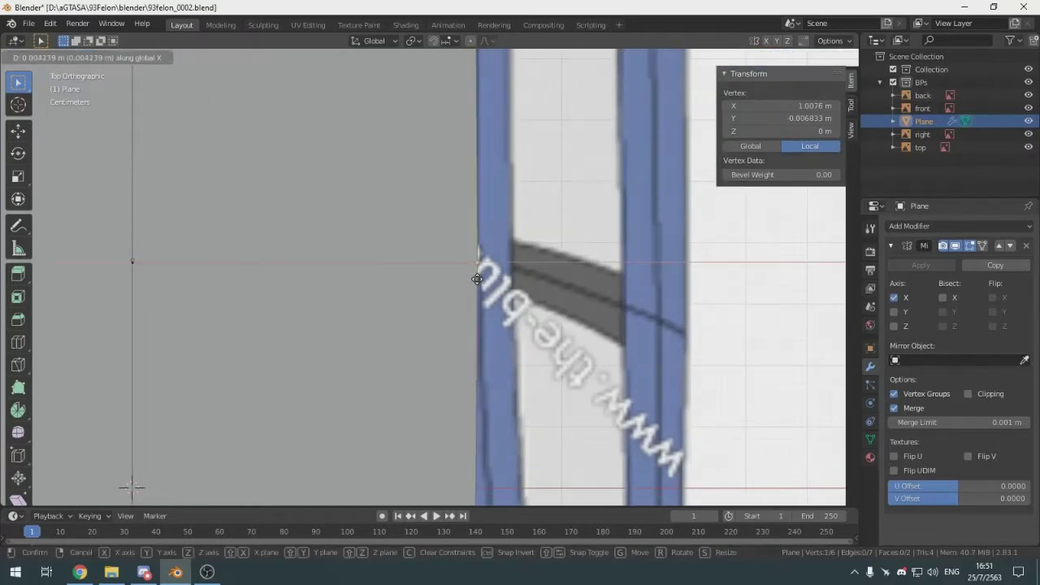
click(474, 277)
Deselect everything and compare the roof's side and front edges with the blueprint by switching X-ray display on and off
click(175, 276)
key(alt+z)
key(alt+z)
key(alt+z)
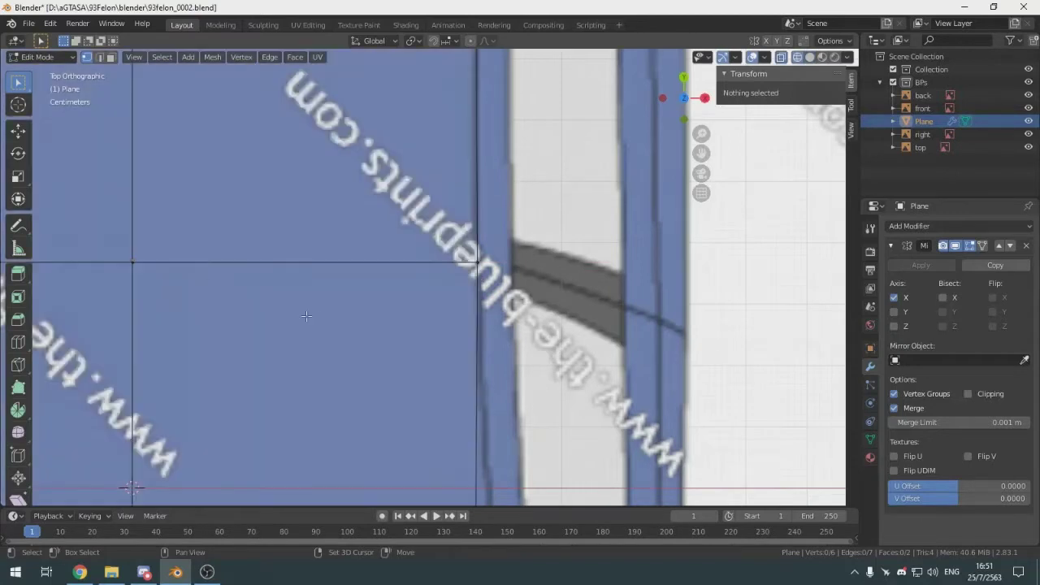
key(alt+z)
key(alt+z)
shift+middle_drag(307, 317, 482, 228)
key(alt+z)
key(alt+z)
key(alt+z)
key(alt+z)
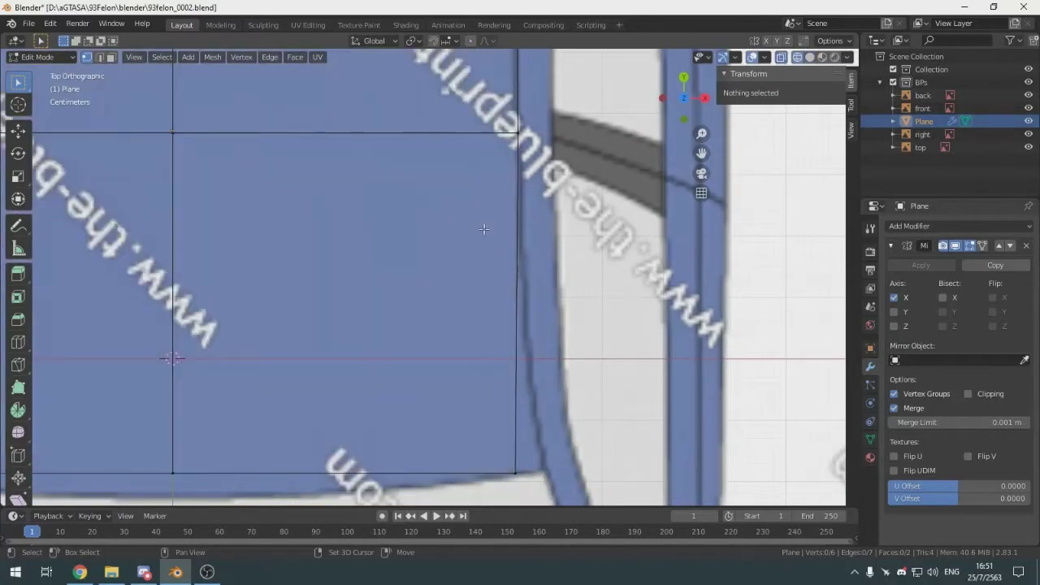
key(alt+z)
key(alt+z)
key(alt+z)
key(alt+z)
key(alt+z)
shift+middle_drag(410, 262, 508, 170)
Move the centreline vertex of the roof's front edge forward along Y to the blueprint outline, about -1.065 m in local coordinates
click(290, 383)
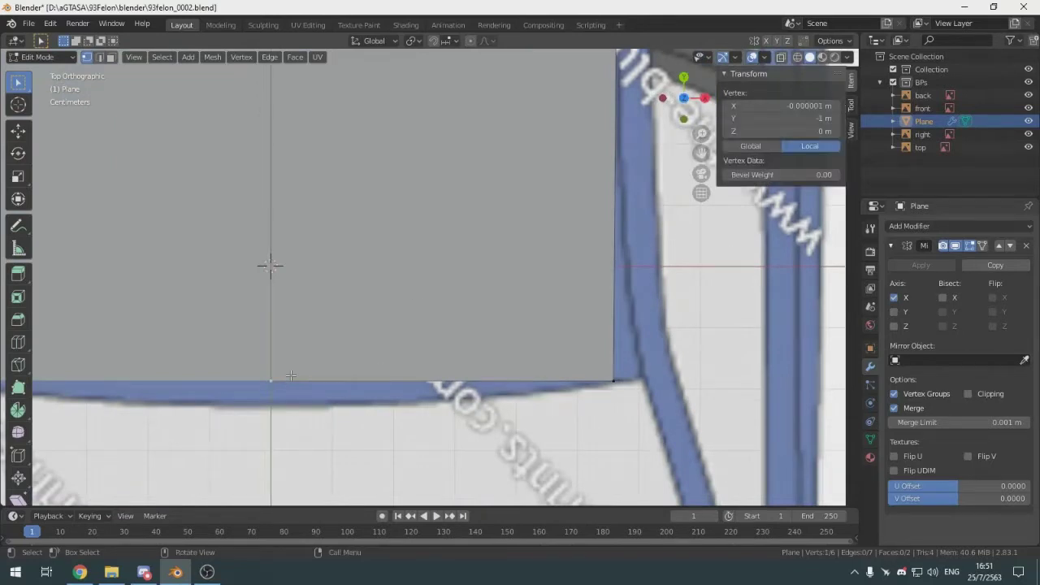
shift+middle_drag(290, 375, 390, 381)
key(g)
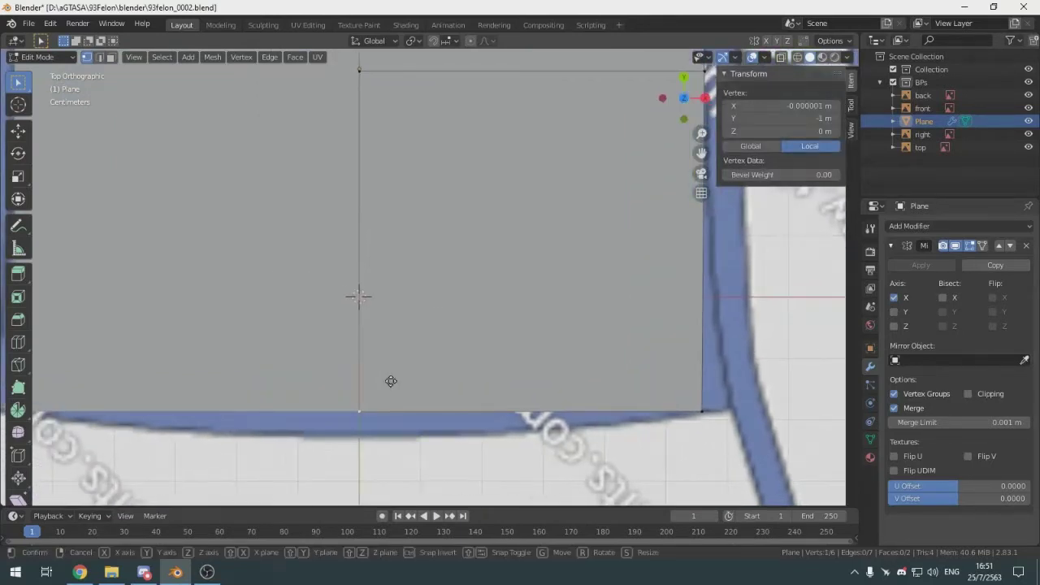
key(y)
click(393, 404)
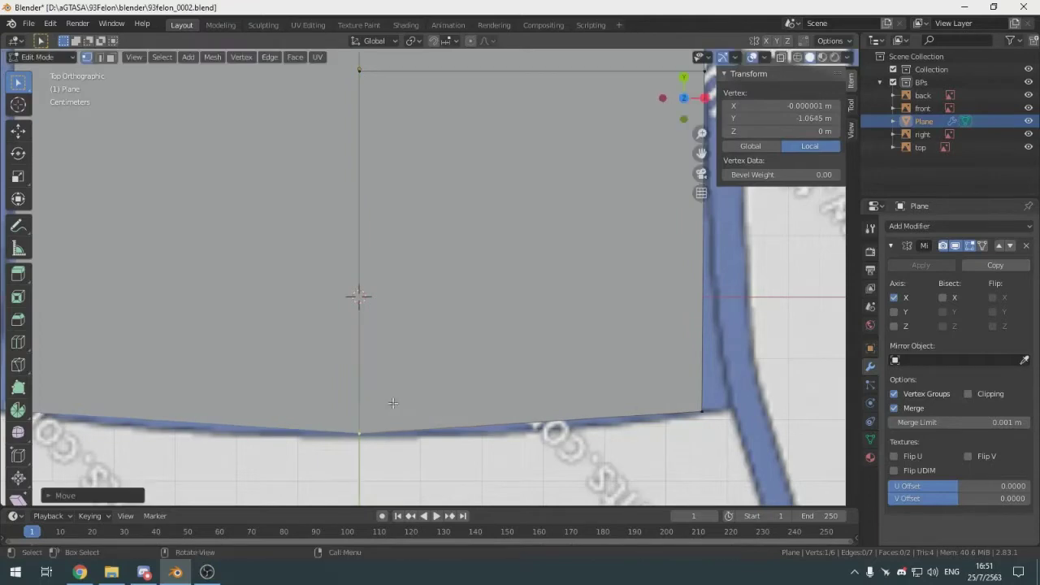
Select the roof's front outer corner vertex and compare its position with the roof in the front-view blueprint
shift+middle_drag(481, 417, 323, 401)
click(542, 419)
key(KP_1)
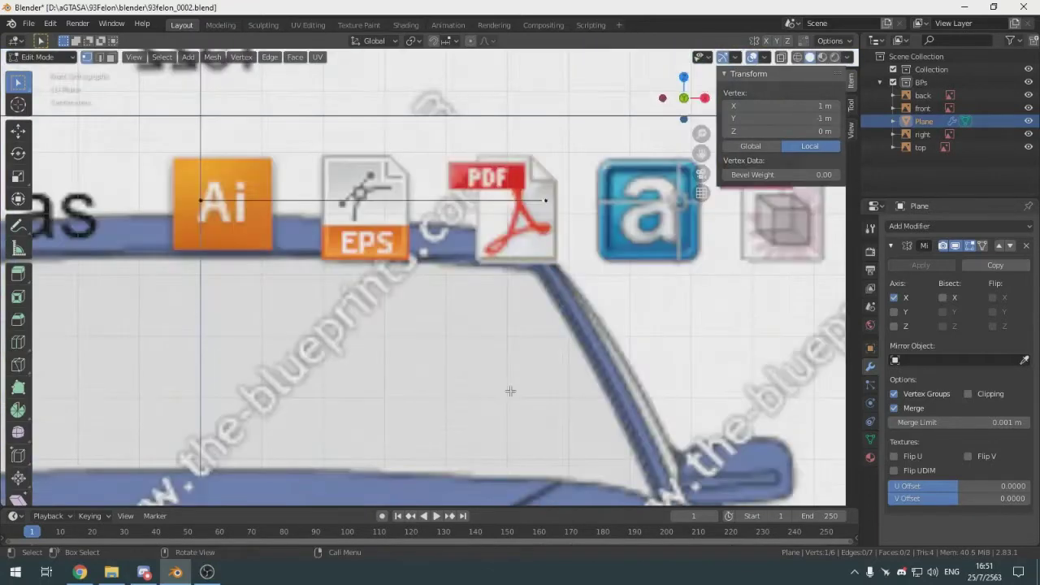
key(KP_7)
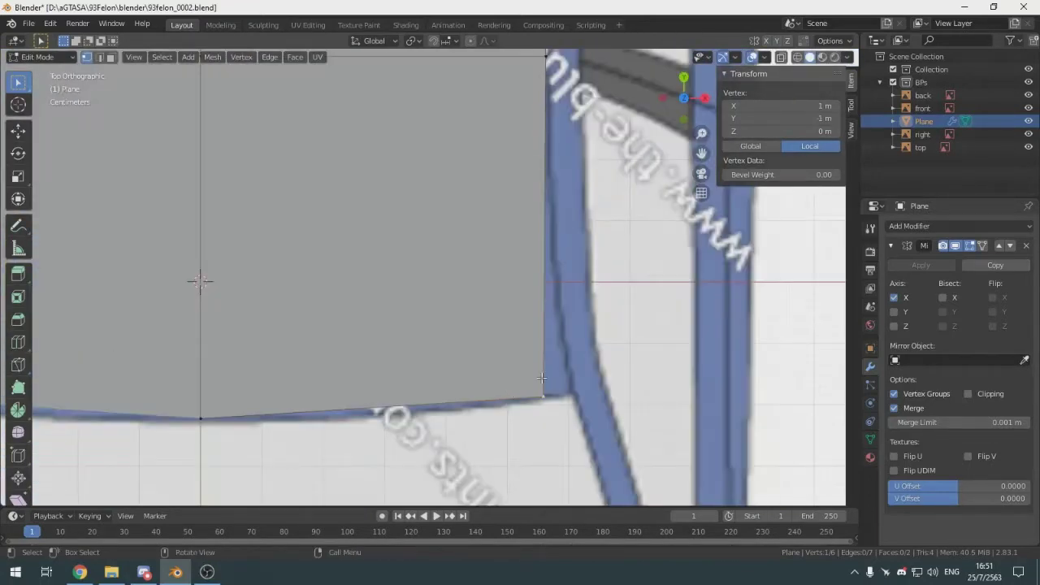
key(KP_1)
scroll(542, 378, down, 6)
middle_drag(542, 378, 443, 352)
key(KP_1)
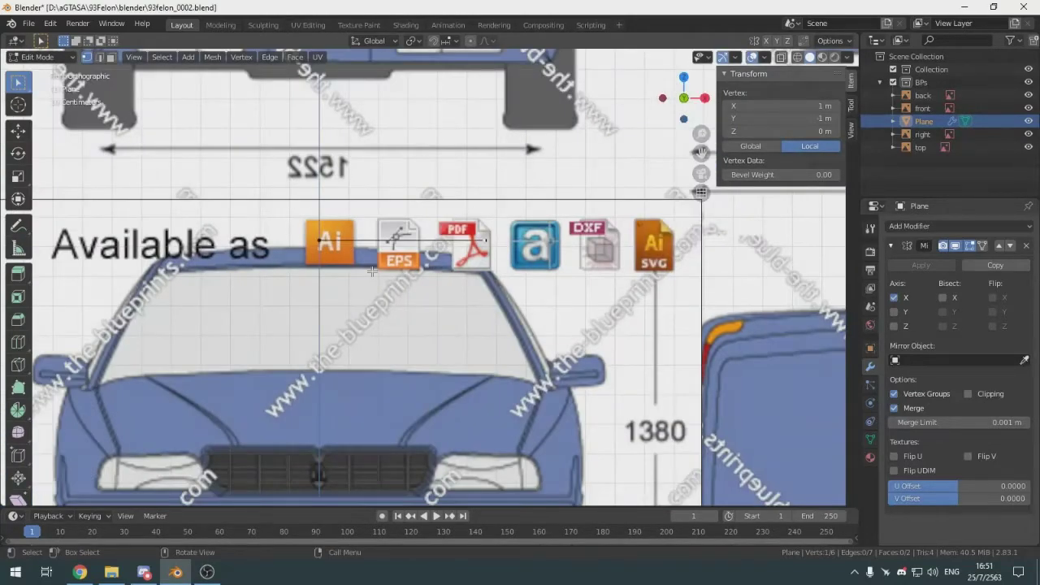
scroll(380, 242, up, 5)
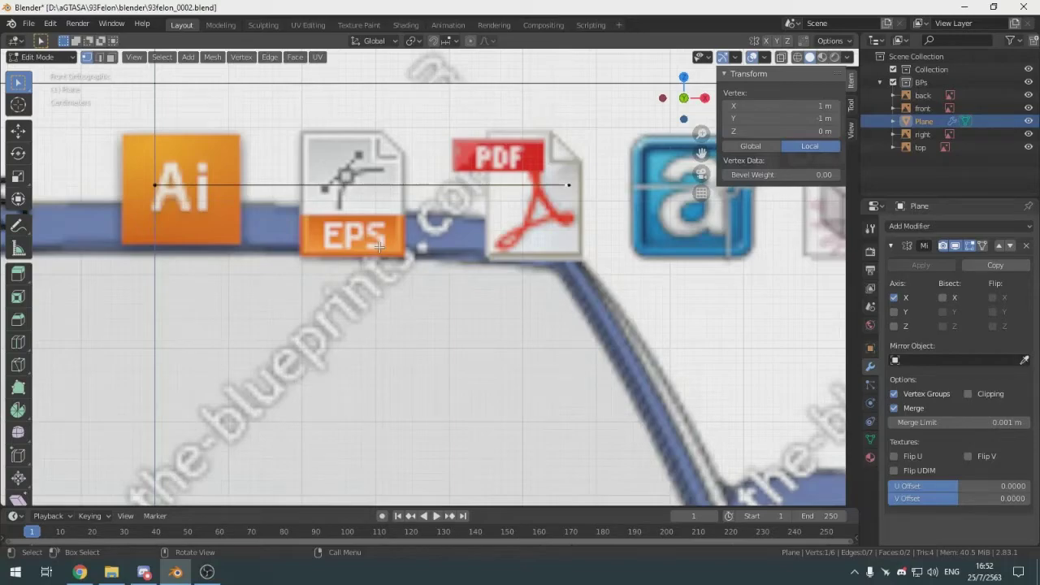
scroll(378, 245, down, 8)
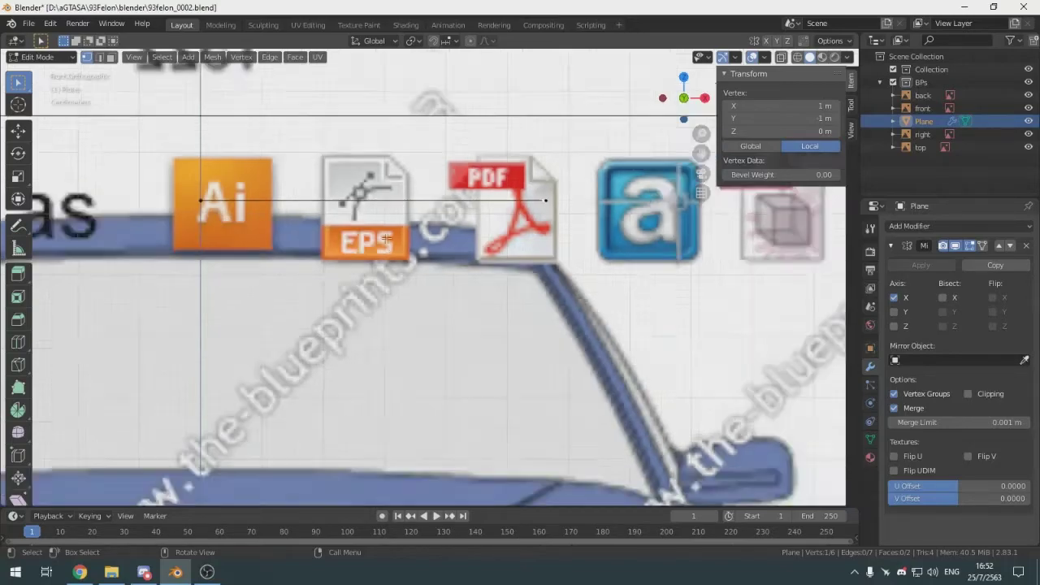
scroll(414, 258, up, 8)
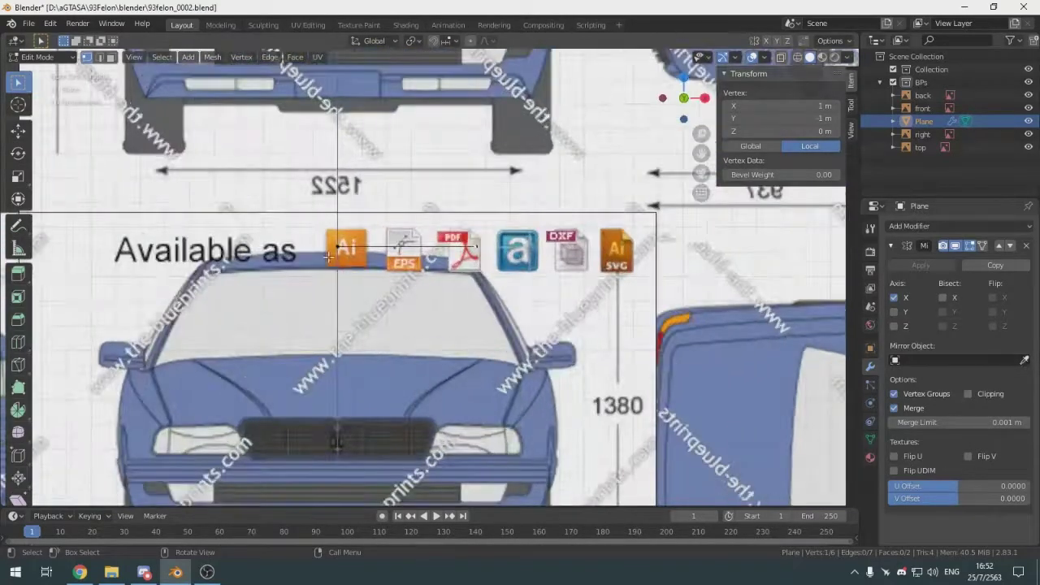
scroll(413, 251, down, 3)
scroll(414, 250, up, 5)
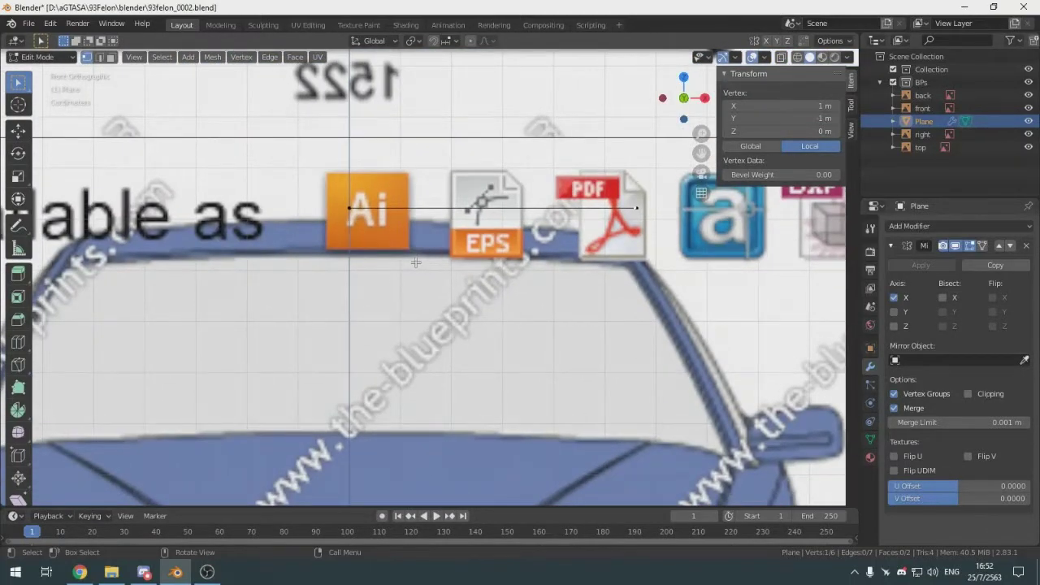
In the top view, move the front outer corner vertex to the blueprint's roof corner, about X 1.082 m, Y -0.992 m in local coordinates
key(KP_7)
shift+middle_drag(343, 281, 151, 274)
scroll(434, 346, up, 6)
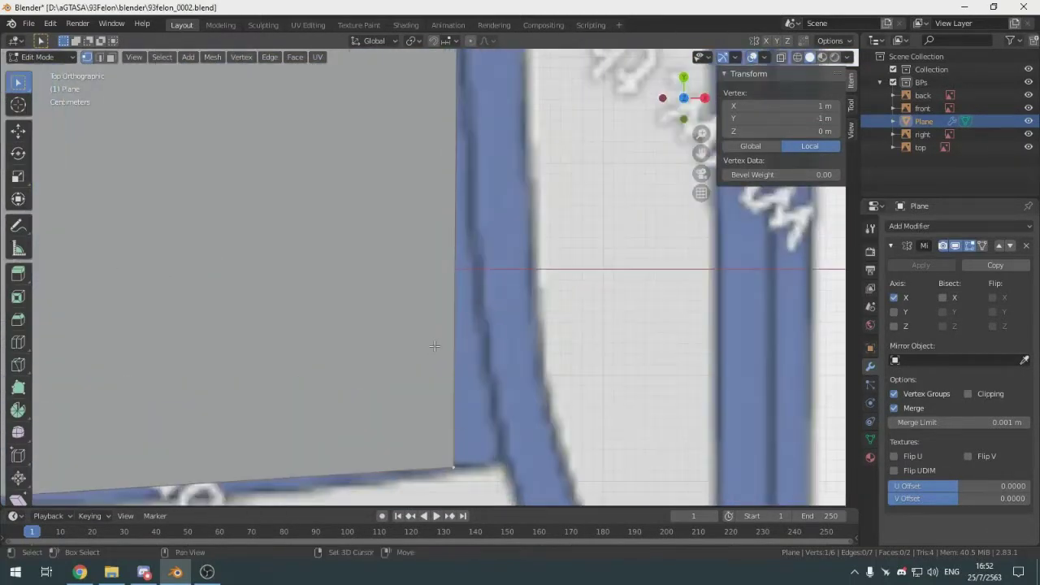
shift+middle_drag(434, 346, 491, 324)
key(g)
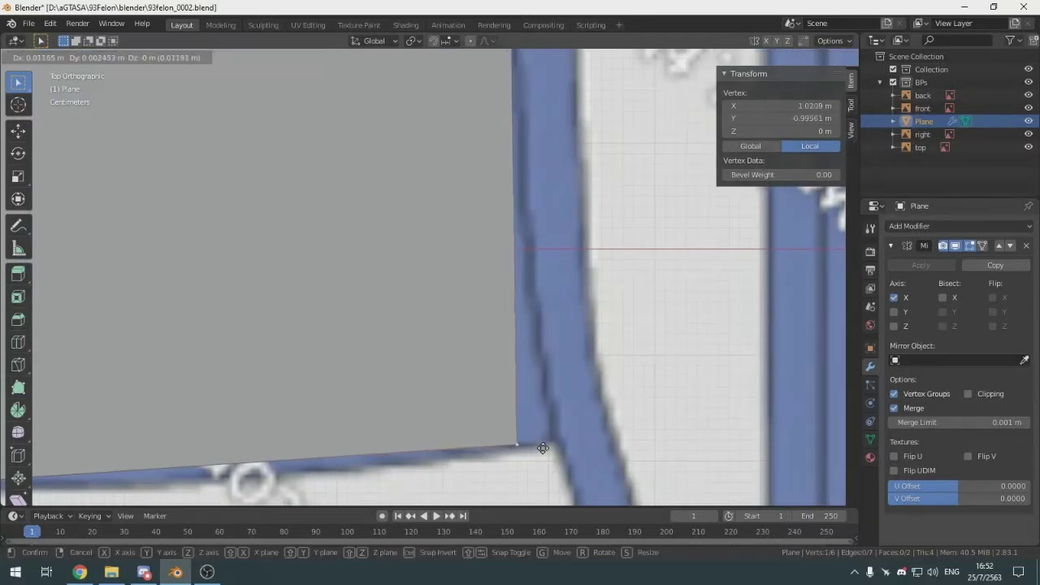
click(573, 446)
scroll(574, 446, down, 3)
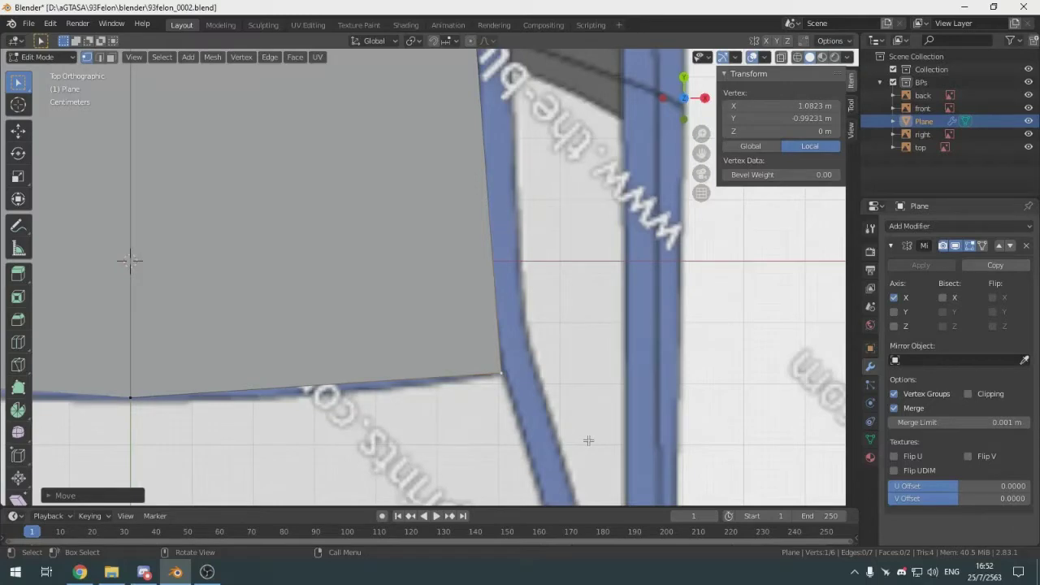
Turn on X-ray display and add one crosswise loop cut between the roof's middle crosswise edge and its front edge
shift+middle_drag(279, 307, 360, 325)
shift+middle_drag(457, 190, 471, 291)
click(556, 150)
scroll(513, 291, down, 7)
key(alt+z)
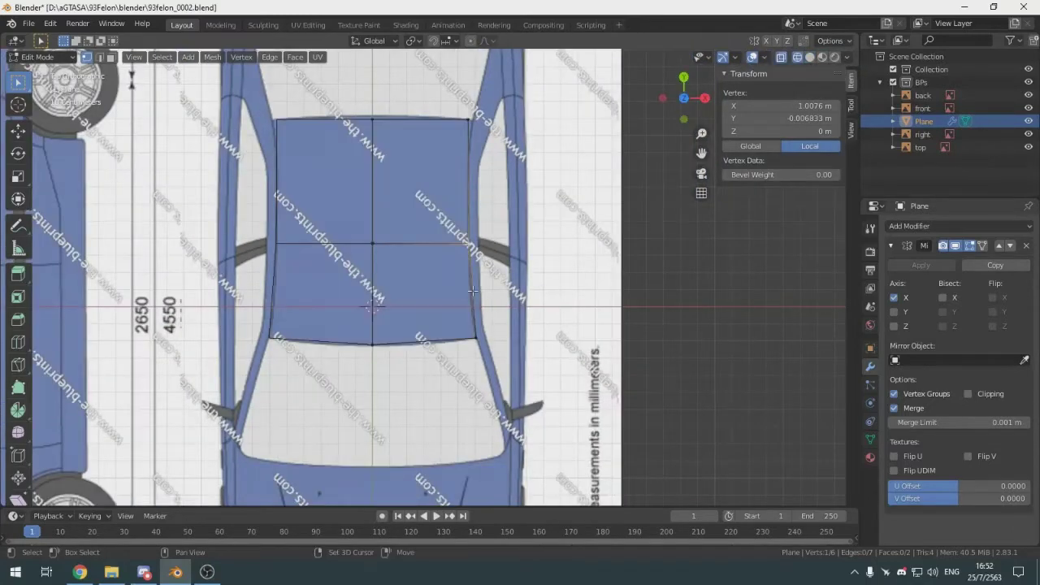
scroll(465, 311, up, 5)
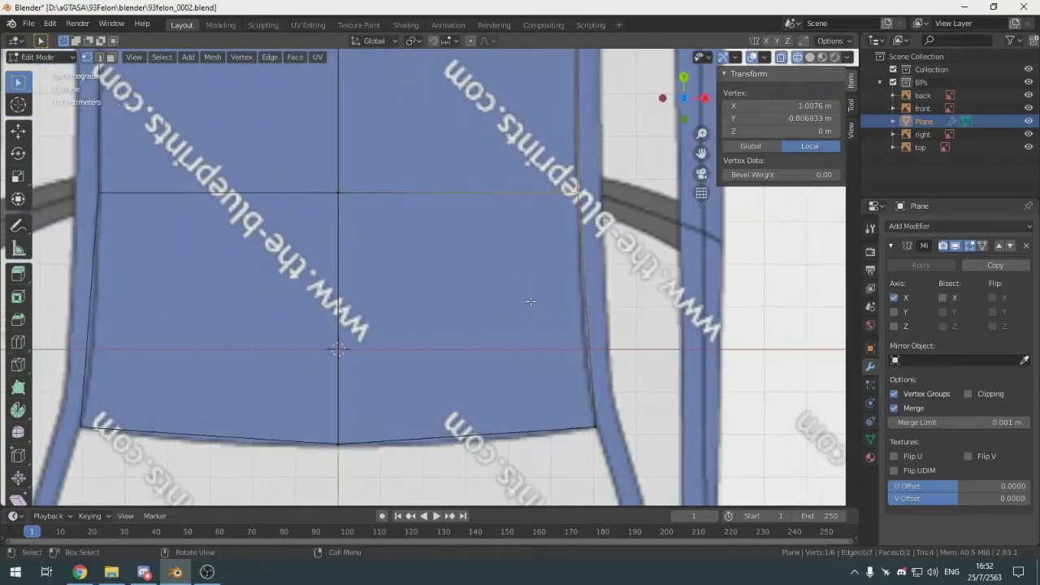
key(ctrl+r)
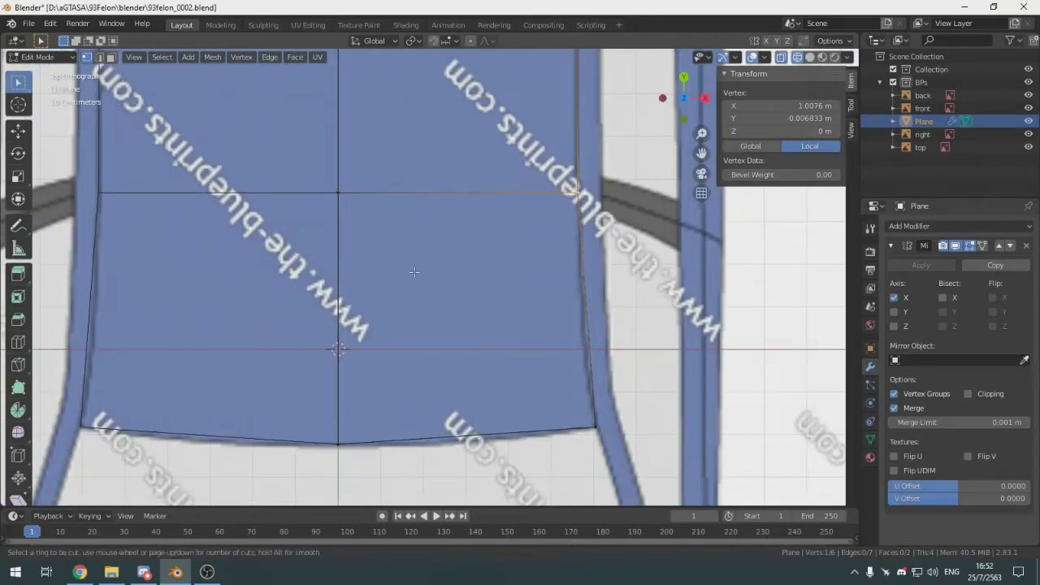
click(571, 311)
click(571, 312)
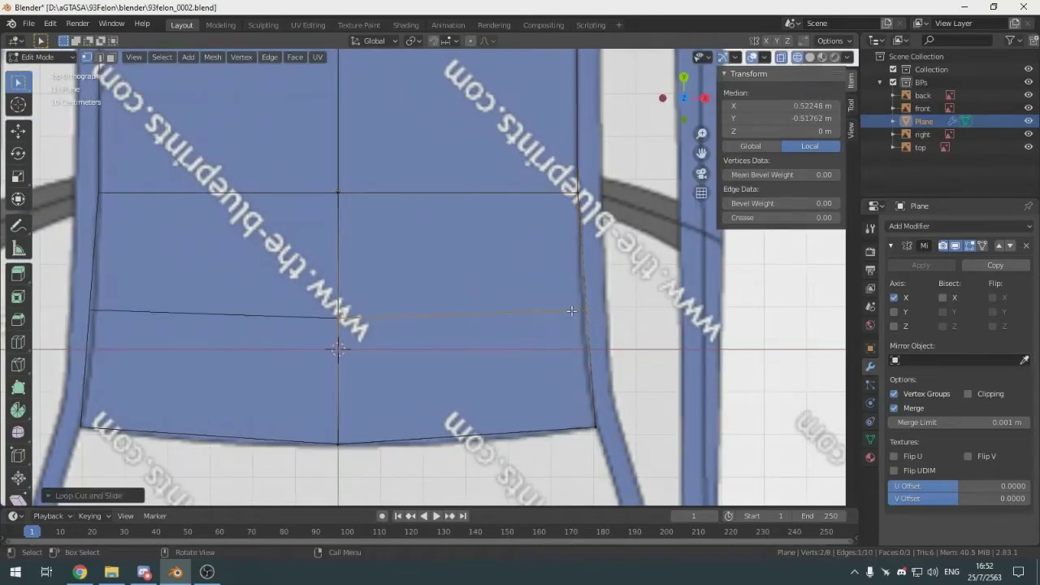
Move the outer vertex of the new crosswise edge inward along X to the roof's side line, about 1.026 m, and deselect everything
click(600, 314)
key(g)
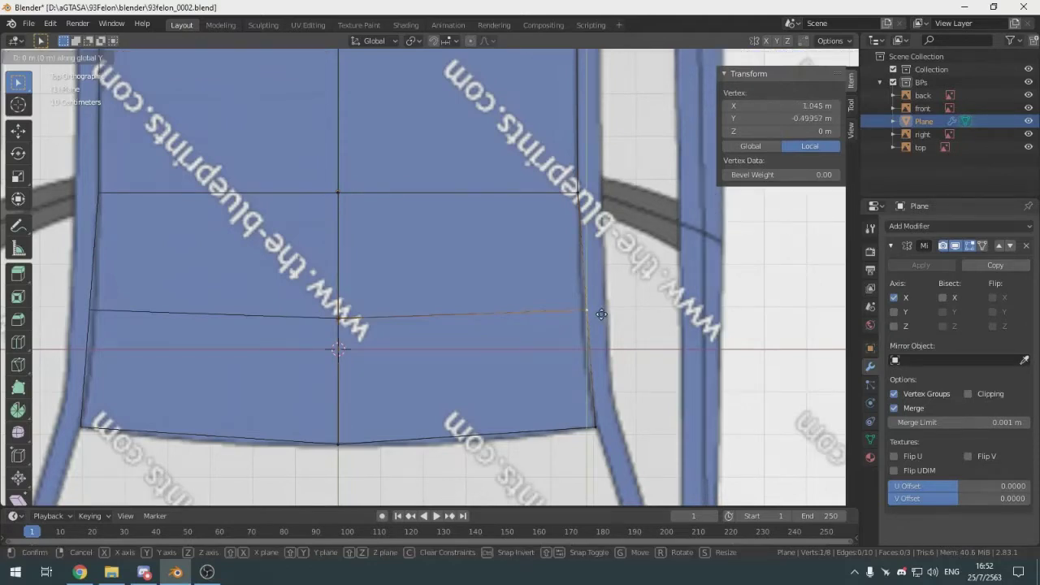
key(x)
click(597, 316)
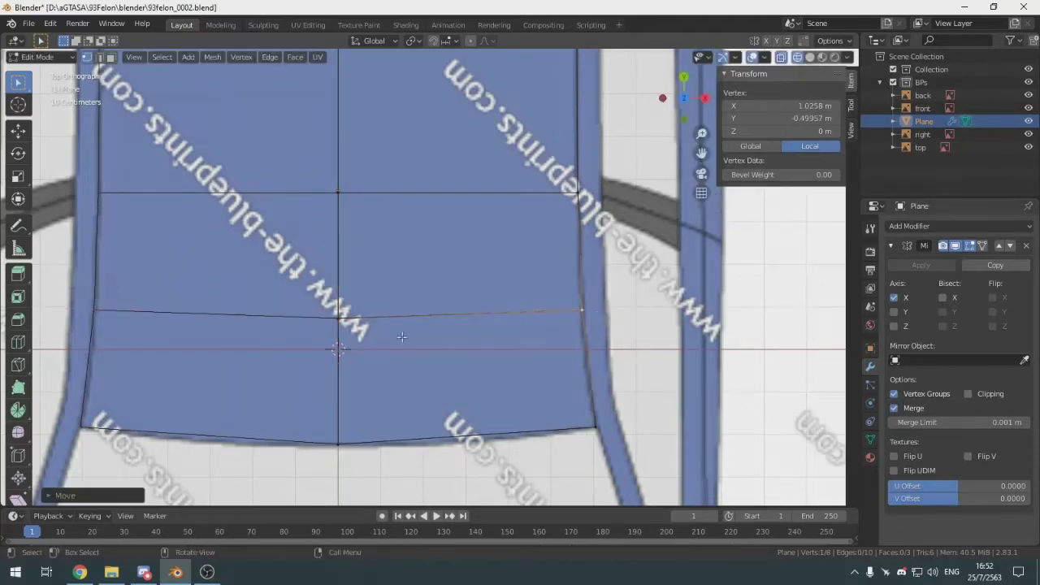
scroll(408, 348, down, 5)
click(467, 371)
In the right side view, lower the front edge's centreline vertex along Z to the roof line, about -0.125 m in local coordinates
scroll(471, 351, up, 5)
shift+middle_drag(477, 260, 528, 260)
scroll(529, 394, down, 3)
scroll(545, 398, up, 4)
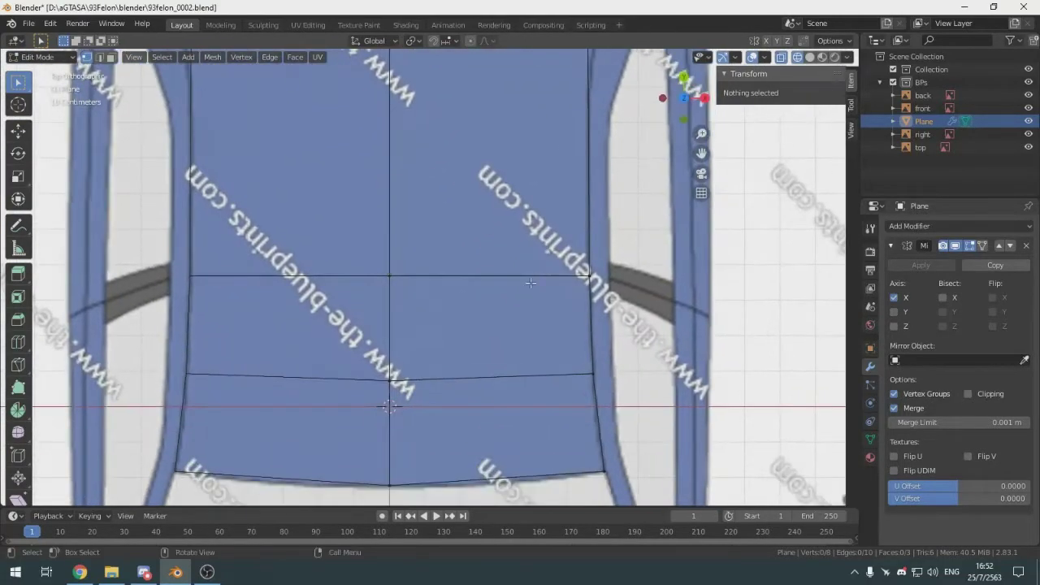
scroll(514, 337, down, 3)
key(KP_3)
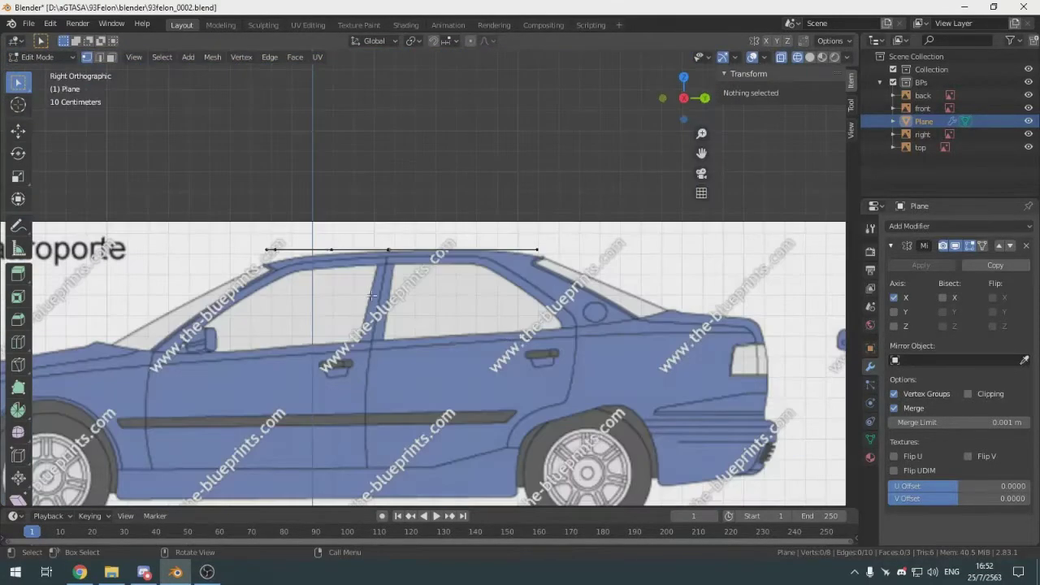
scroll(431, 295, down, 1)
scroll(431, 294, up, 6)
click(392, 300)
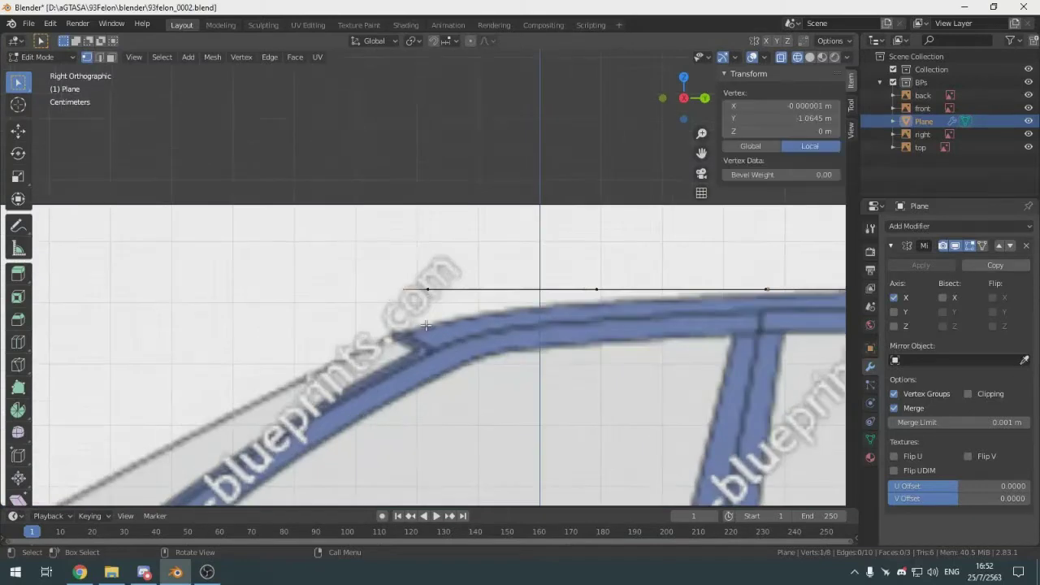
scroll(406, 294, up, 3)
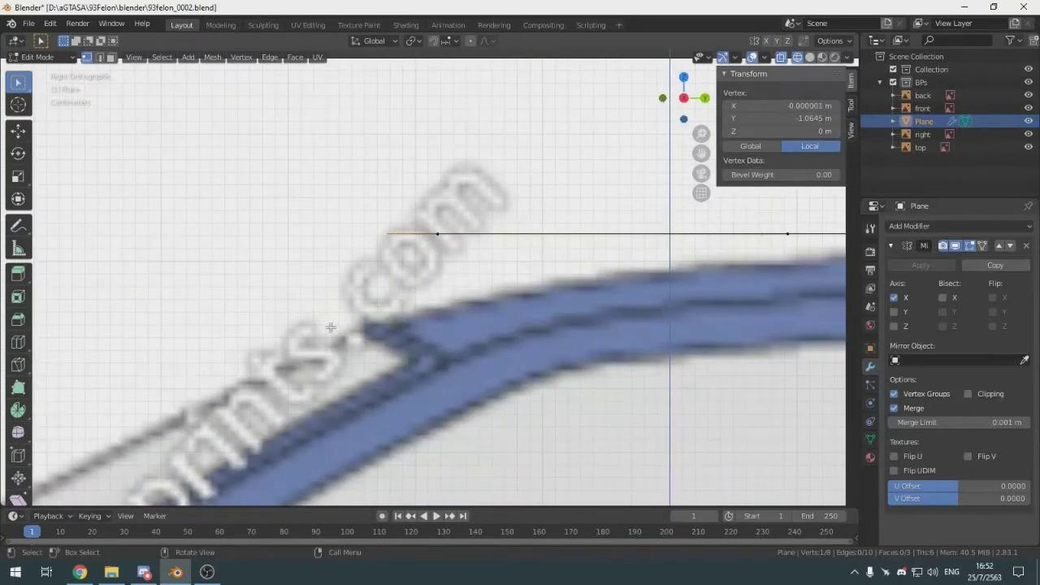
key(g)
key(z)
click(335, 408)
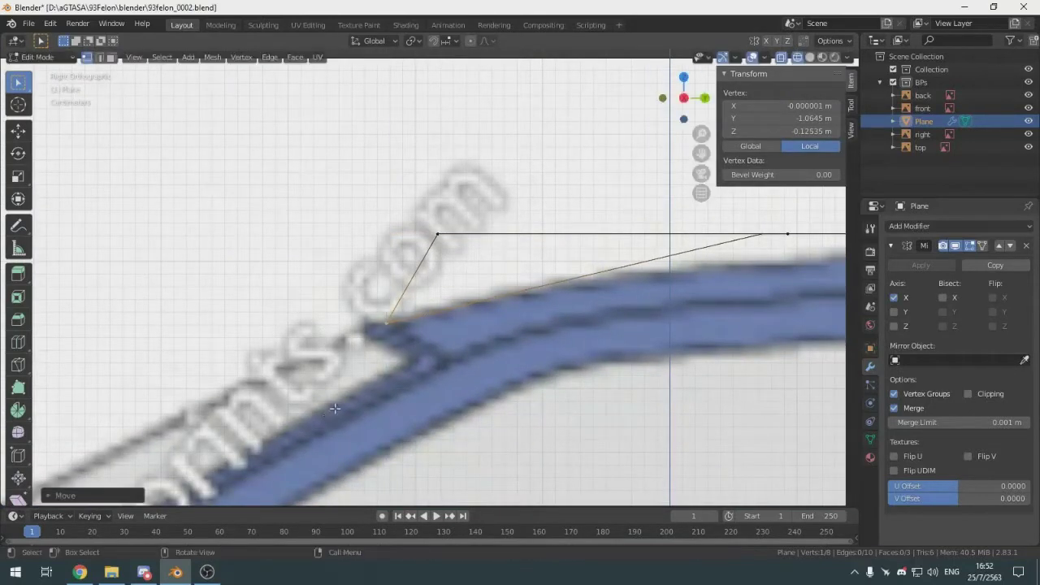
Lower the front outer corner vertex along Z to the blueprint's windshield corner, about -0.174 m in local coordinates
click(456, 233)
scroll(456, 233, down, 5)
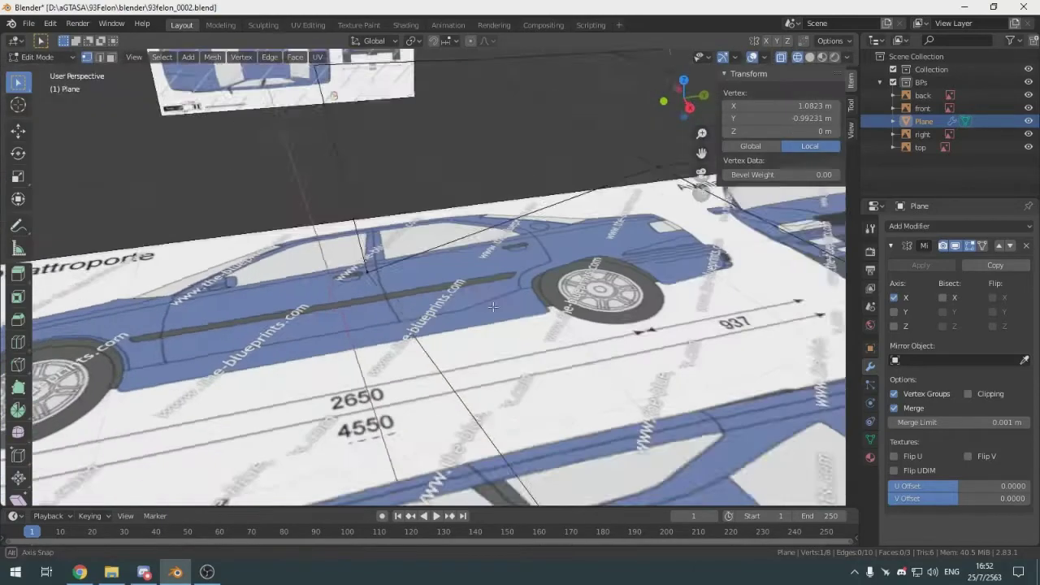
scroll(455, 233, up, 5)
key(g)
key(z)
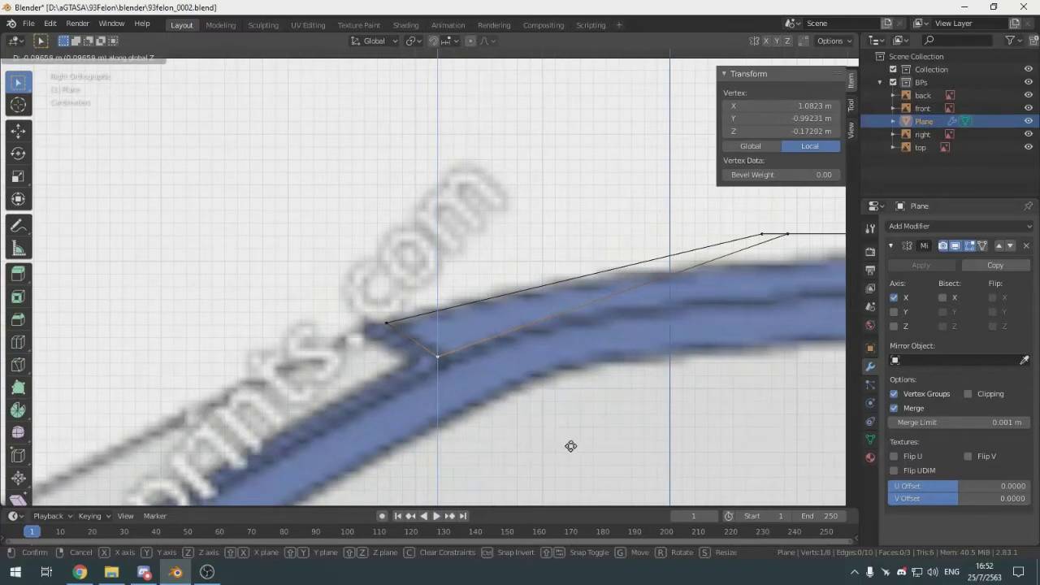
click(570, 446)
In the front view, lower the front edge's centreline vertex slightly along Z to about -0.133 m, and deselect it
middle_drag(400, 282, 518, 352)
key(KP_1)
scroll(522, 348, down, 5)
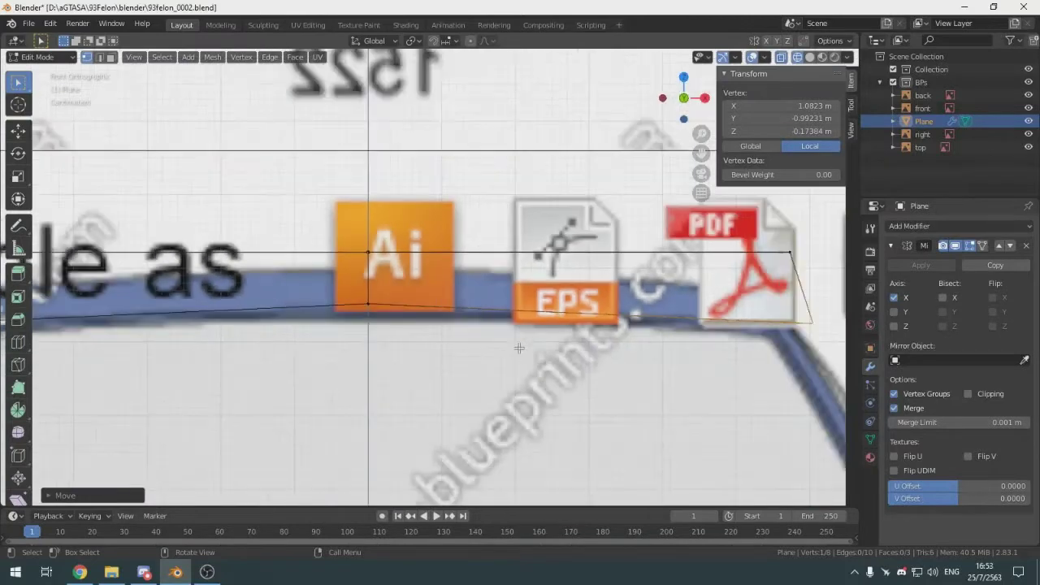
scroll(366, 315, up, 5)
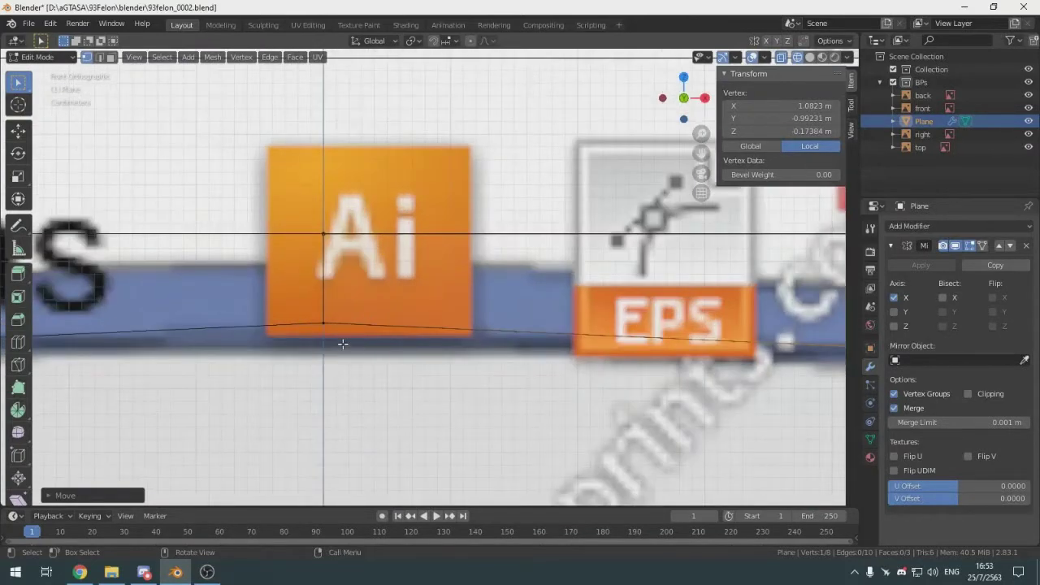
click(330, 337)
key(g)
key(z)
click(330, 342)
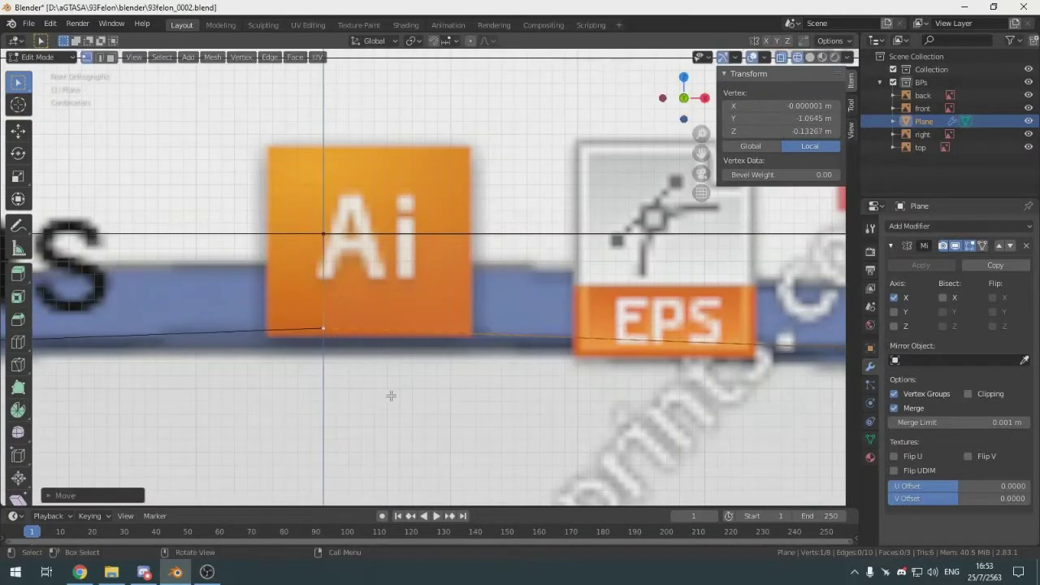
click(391, 395)
scroll(516, 367, down, 6)
In the right side view, lower the centreline vertex of the second crosswise edge from the front along Z to the roof line
middle_drag(516, 366, 462, 255)
click(420, 255)
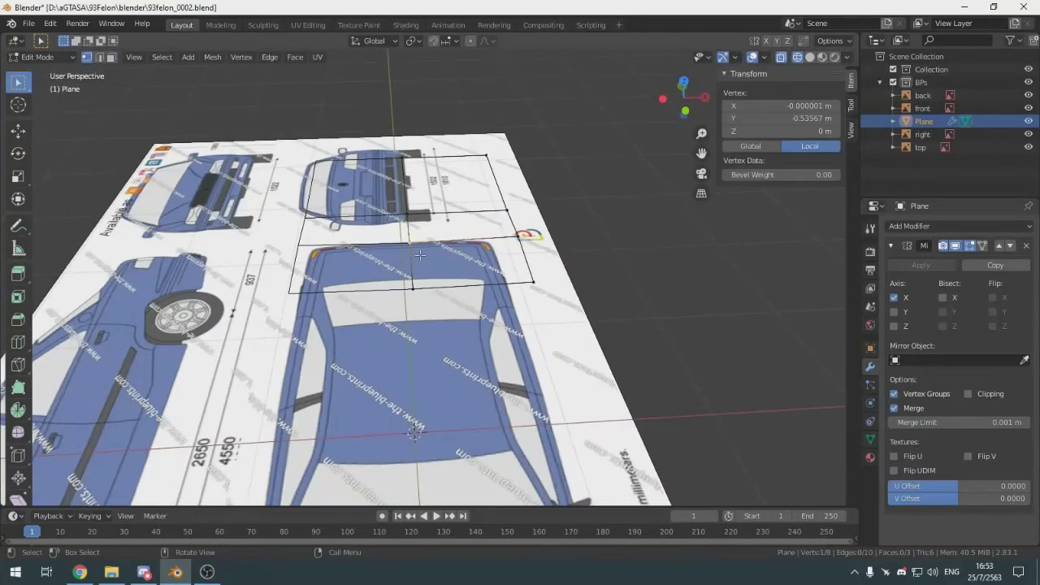
key(KP_3)
scroll(422, 257, up, 9)
key(g)
key(z)
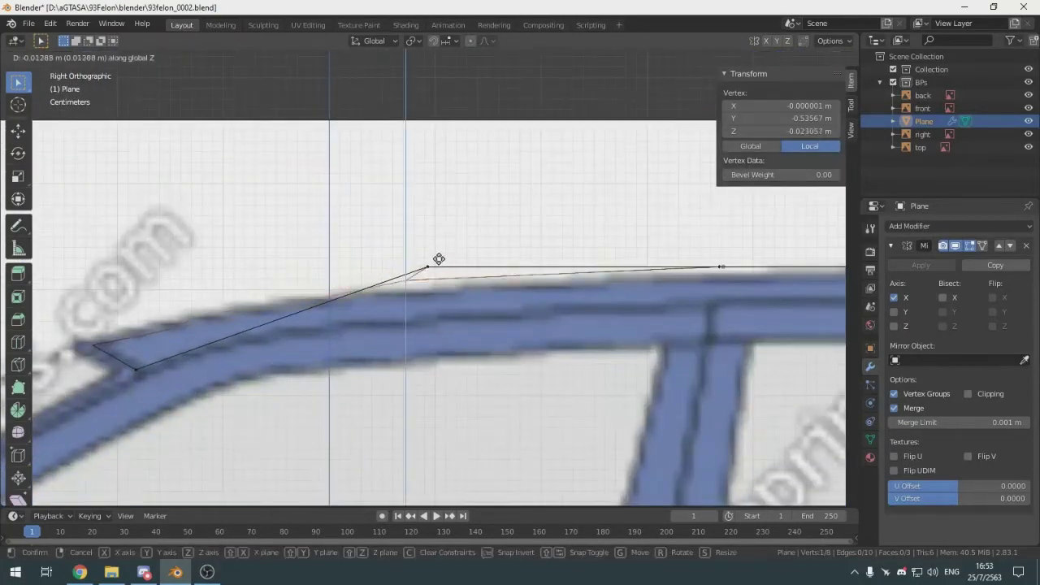
click(439, 268)
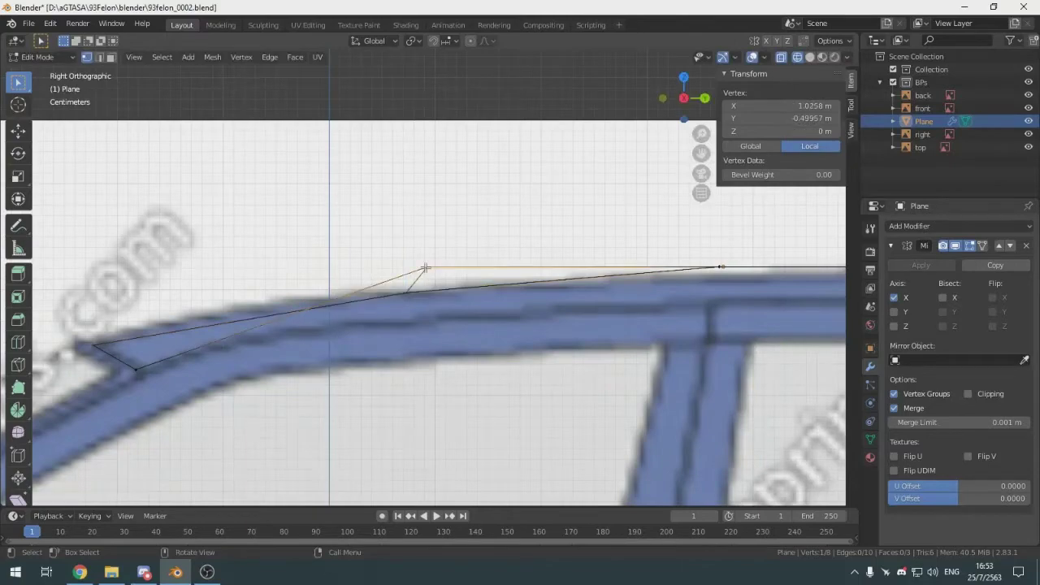
Lower the outer vertex of that same crosswise edge along Z to about -0.082 m in local coordinates, and deselect everything
key(KP_7)
scroll(425, 267, down, 5)
key(KP_3)
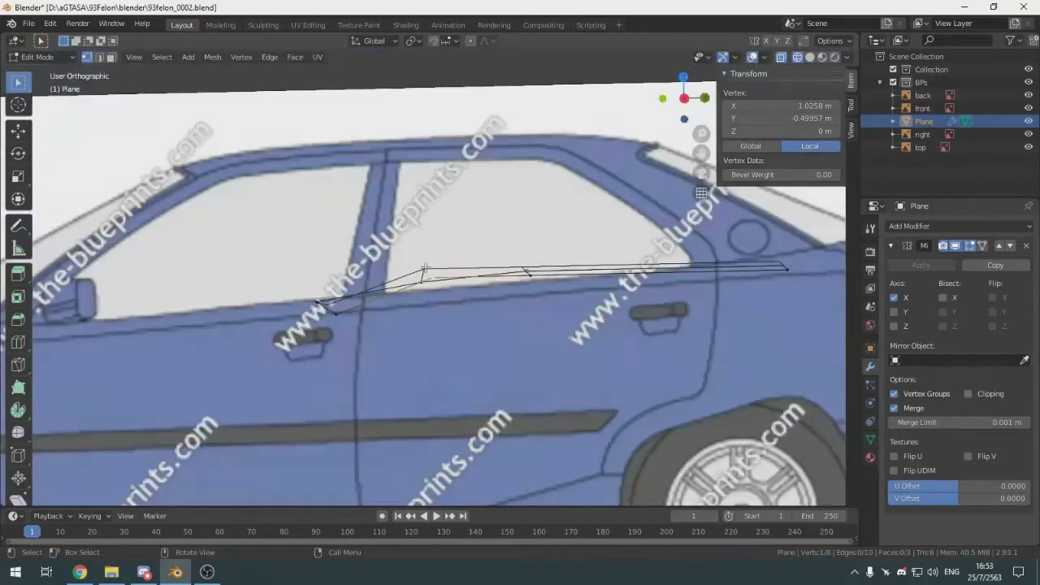
scroll(425, 266, up, 6)
key(g)
key(z)
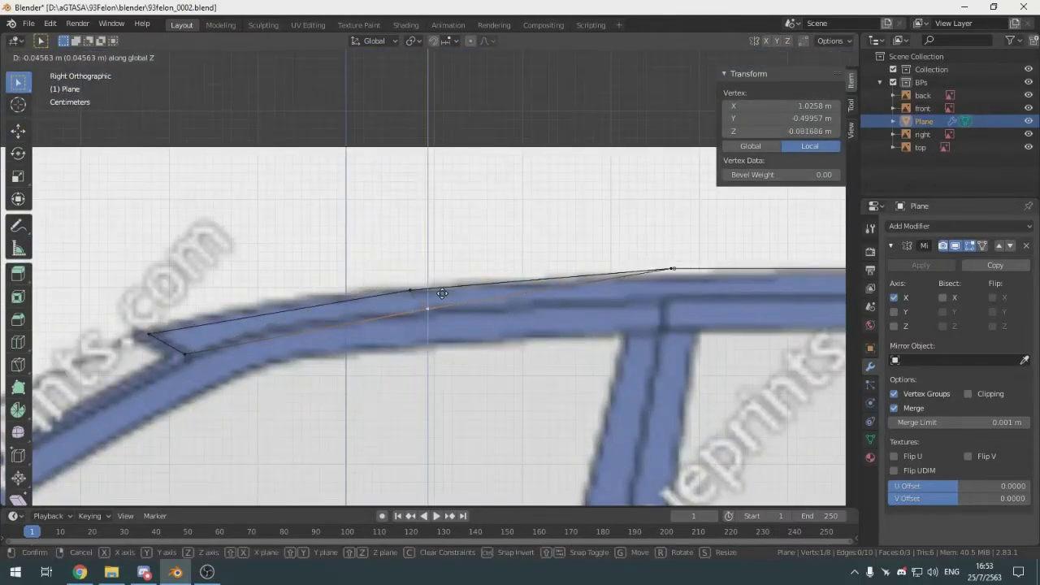
click(442, 293)
scroll(442, 294, down, 4)
click(415, 216)
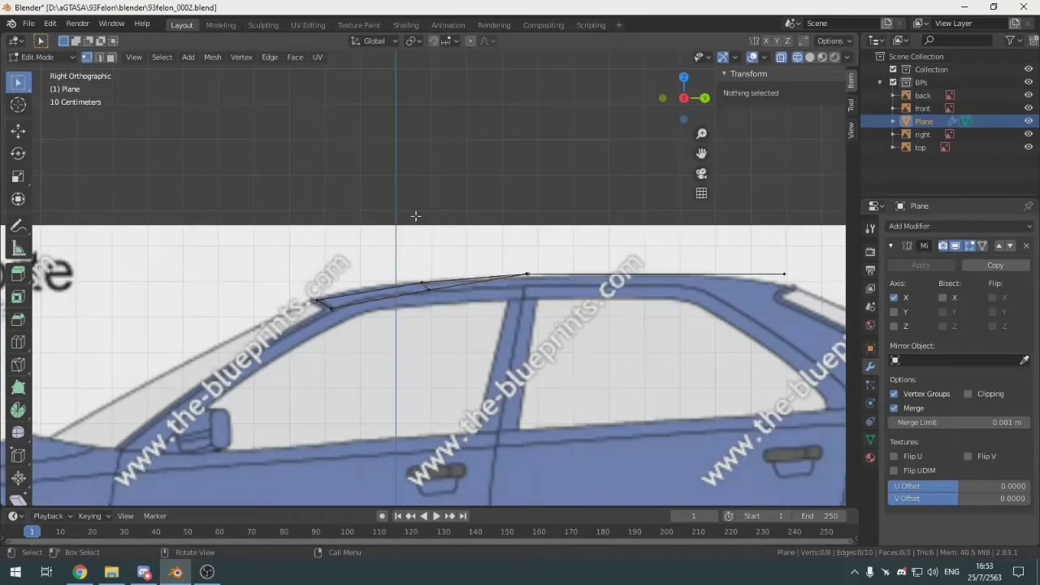
Add a centred crosswise loop cut between the roof's front edge and the crosswise edge behind it
scroll(362, 283, up, 5)
scroll(419, 289, up, 2)
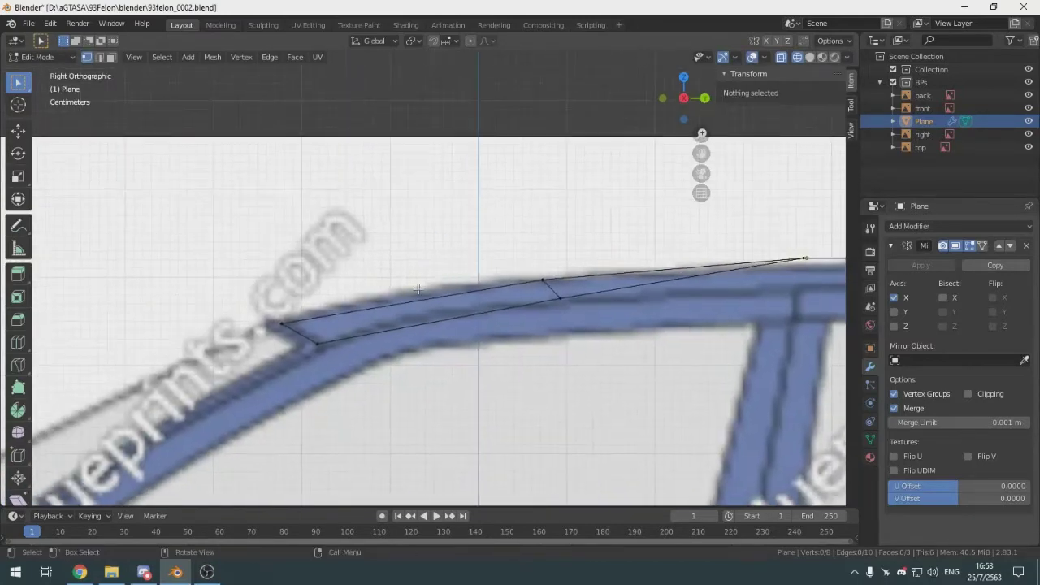
key(ctrl+r)
click(419, 295)
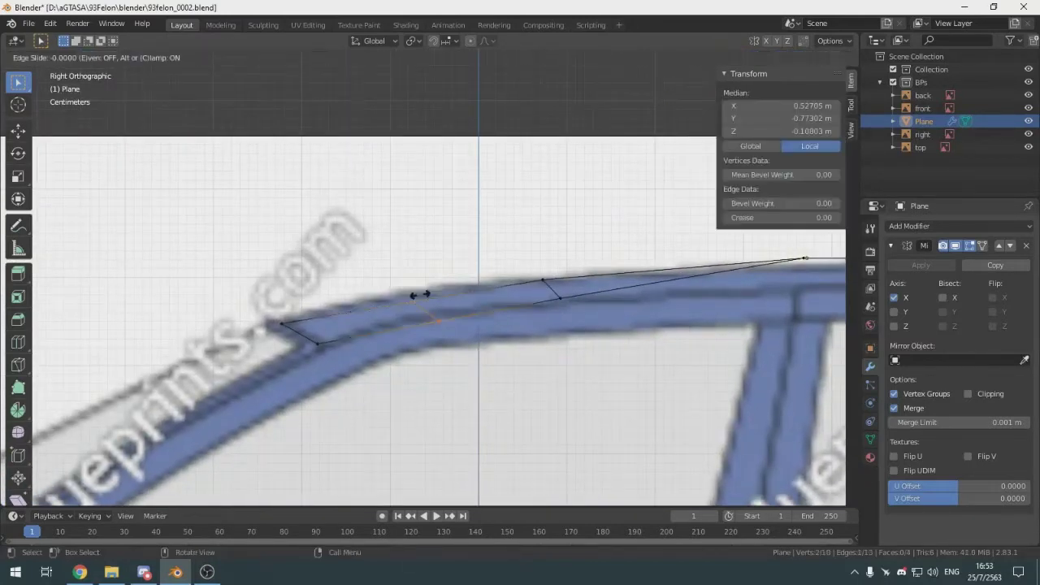
click(420, 295)
Raise the new loop's centreline vertex along Z to the blueprint's roof line in the right side view
click(419, 309)
scroll(419, 310, up, 2)
key(g)
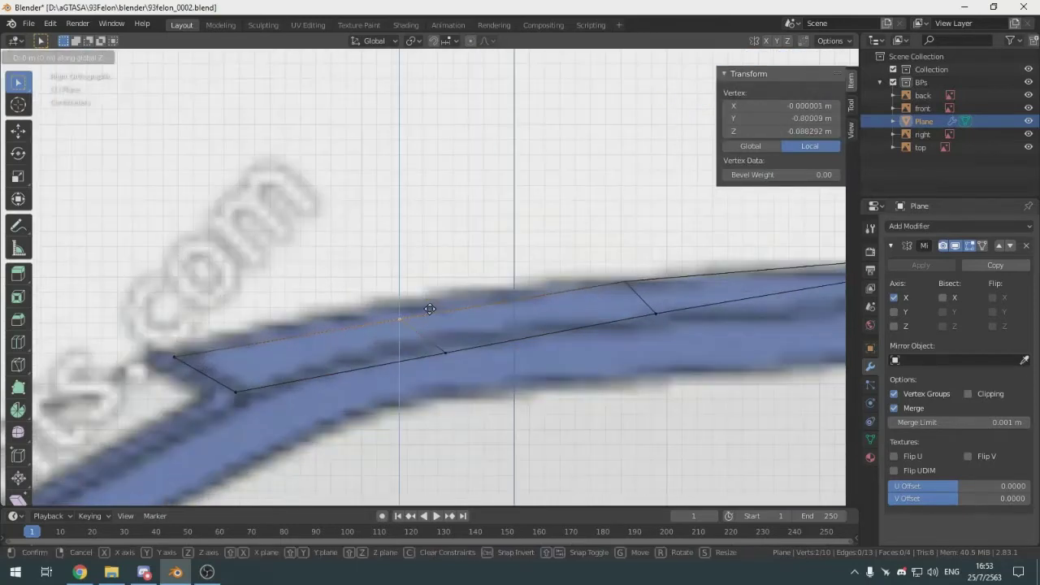
click(427, 297)
Raise the new loop's outer vertex along Z to about -0.108 m, align it to about 1.037 m in X, and deselect it
click(446, 359)
key(g)
key(z)
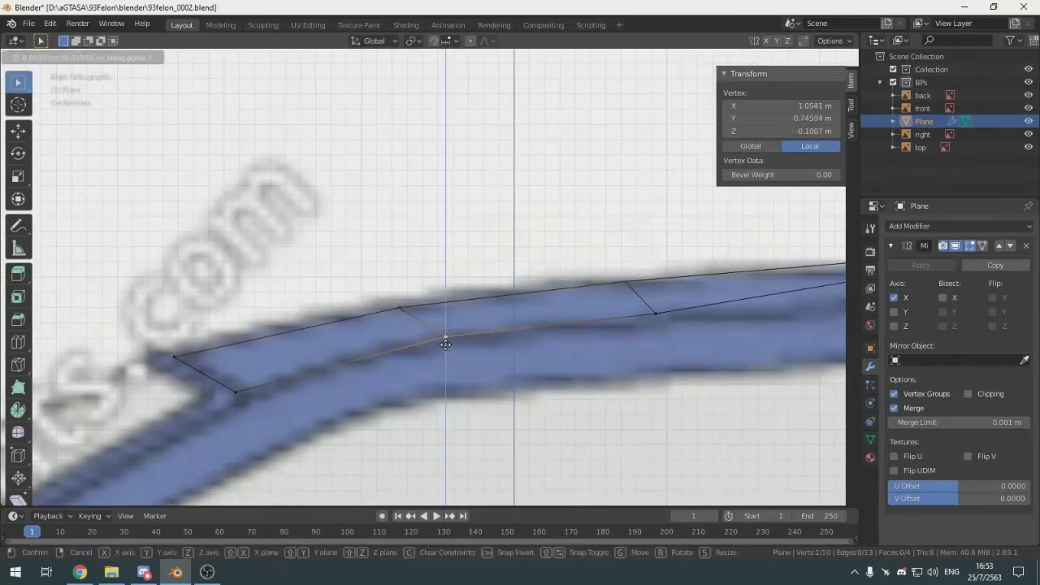
click(442, 344)
key(KP_7)
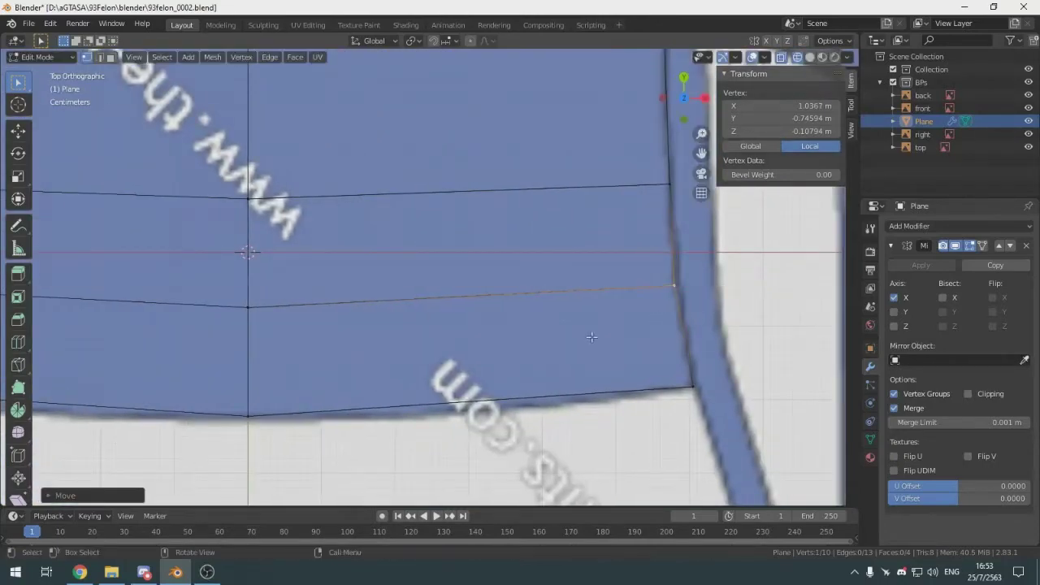
scroll(618, 323, down, 4)
click(561, 326)
In the right side view, lower the centreline vertex of the crosswise edge near the B-pillar along Z to about -0.022 m in local coordinates
middle_drag(581, 332, 432, 232)
key(shift+z)
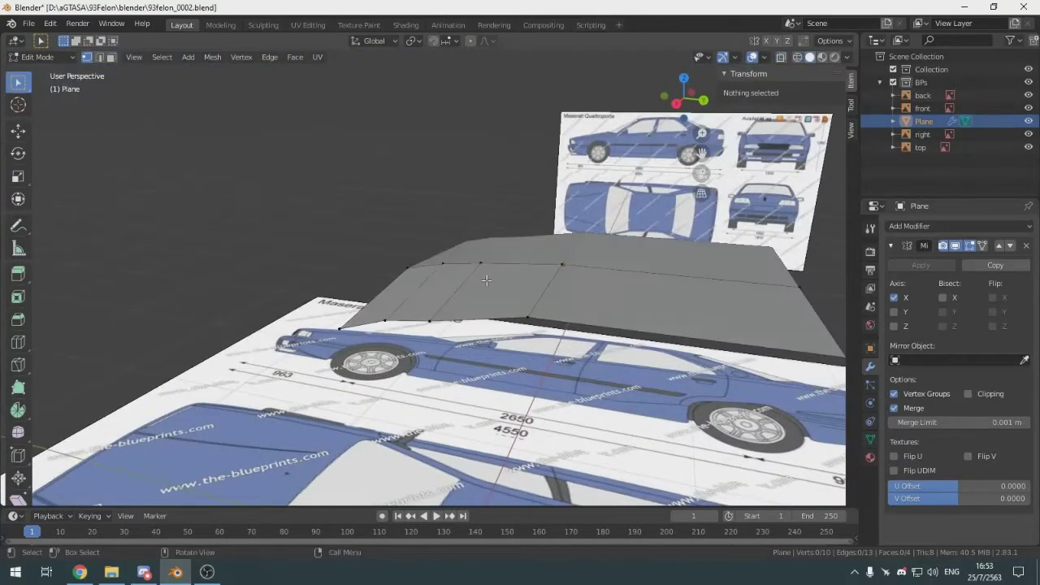
middle_drag(482, 279, 522, 261)
click(537, 266)
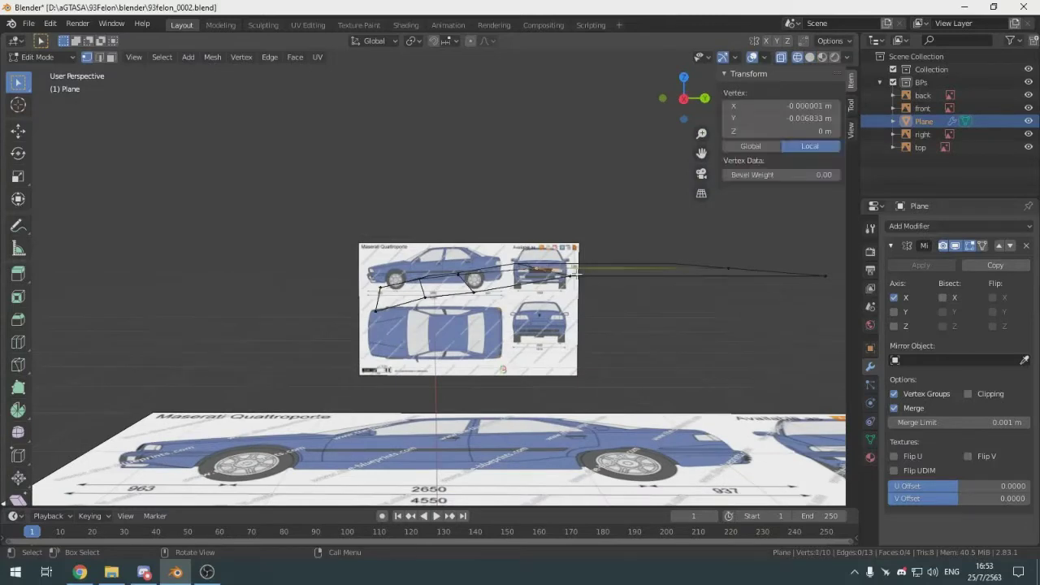
key(KP_3)
scroll(576, 274, up, 5)
key(g)
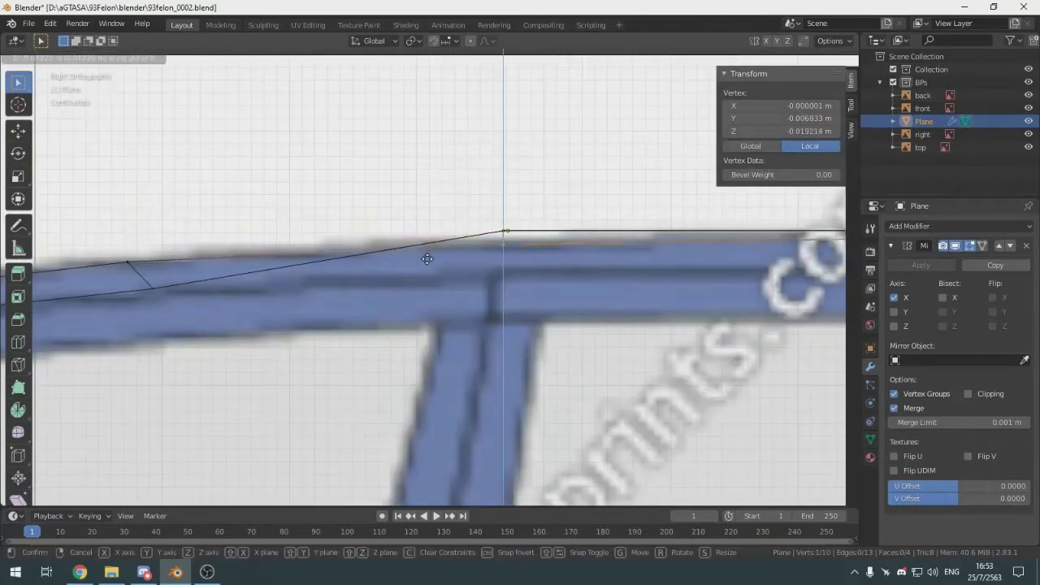
click(508, 294)
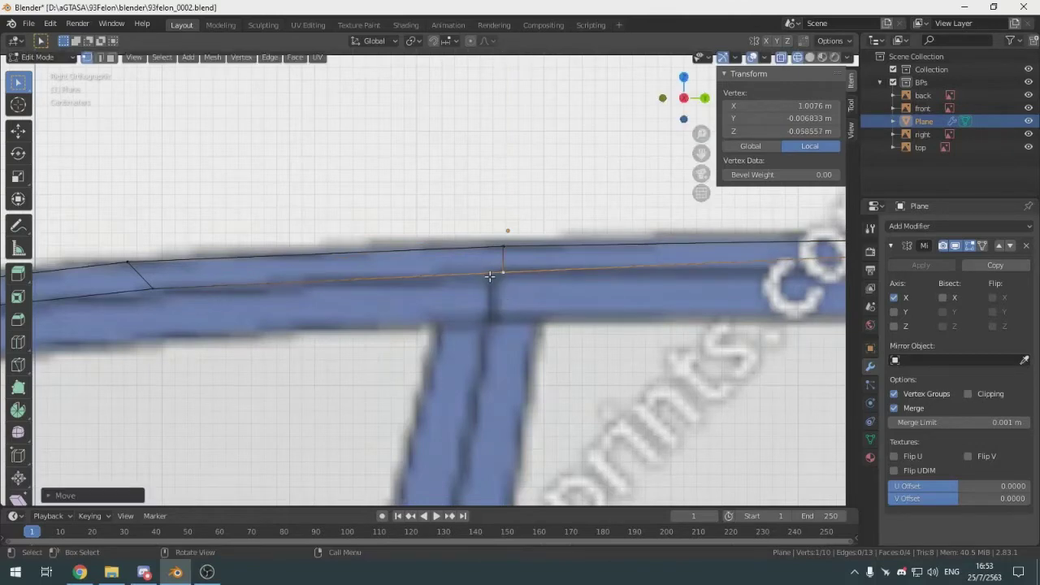
Lower the outer vertex of the crosswise edge near the B-pillar along Z to about -0.059 m in local coordinates
key(ctrl+z)
click(504, 277)
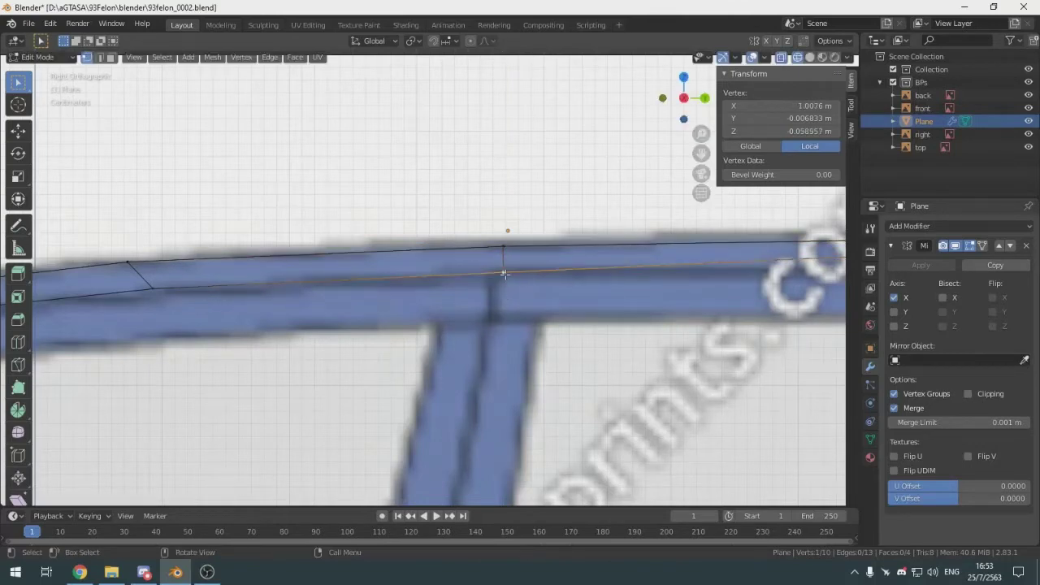
key(g)
click(511, 276)
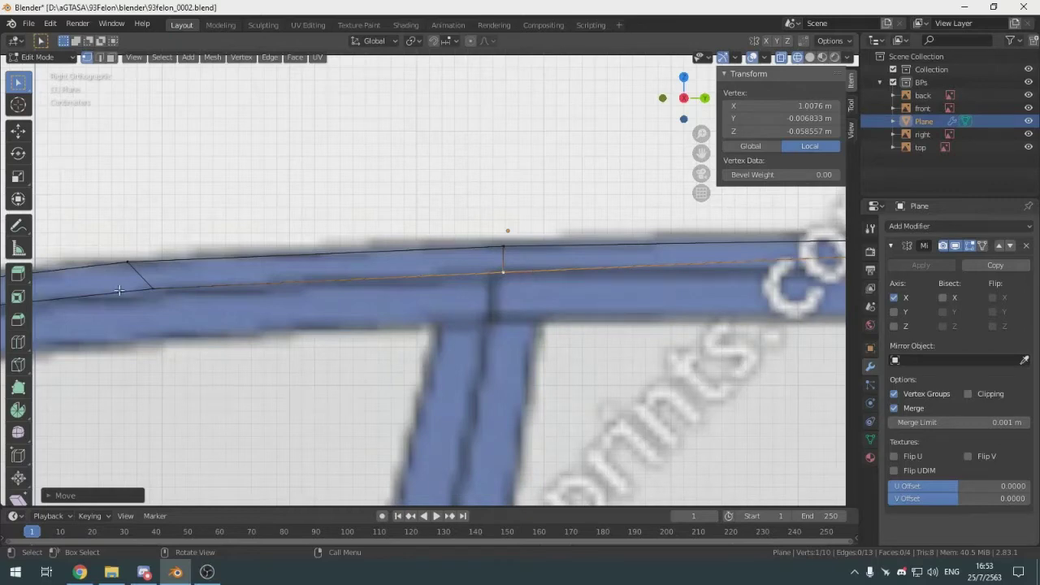
Slide the outer vertex of the B-pillar crosswise edge forward along its side edge to the blueprint's door seam
shift+middle_drag(119, 290, 227, 295)
click(261, 297)
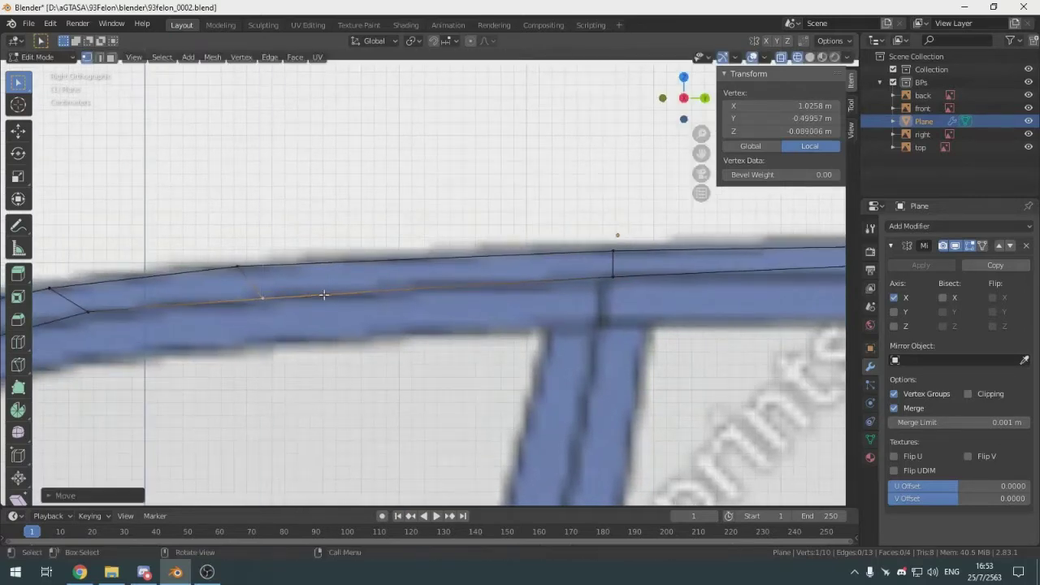
shift+middle_drag(324, 295, 206, 298)
click(514, 292)
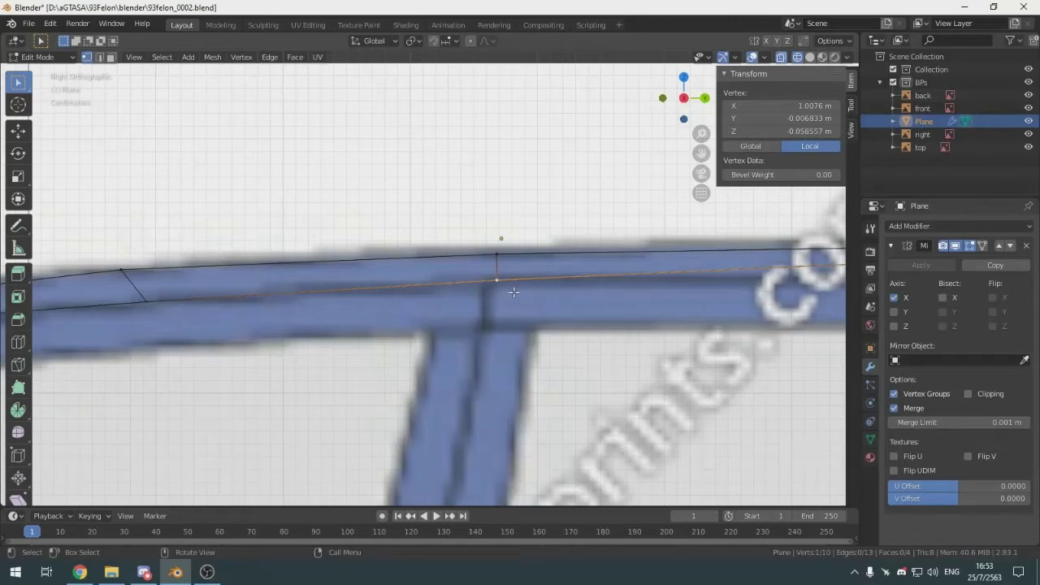
key(shift+v)
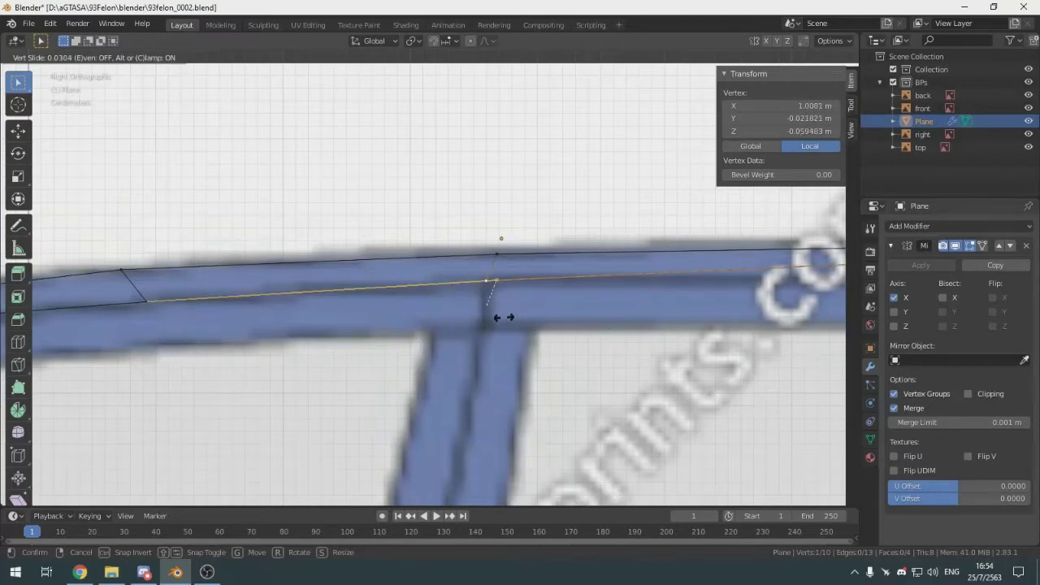
click(510, 332)
Slide the centreline vertex of that crosswise edge forward to about -0.026 m in local Y, and deselect everything
click(516, 252)
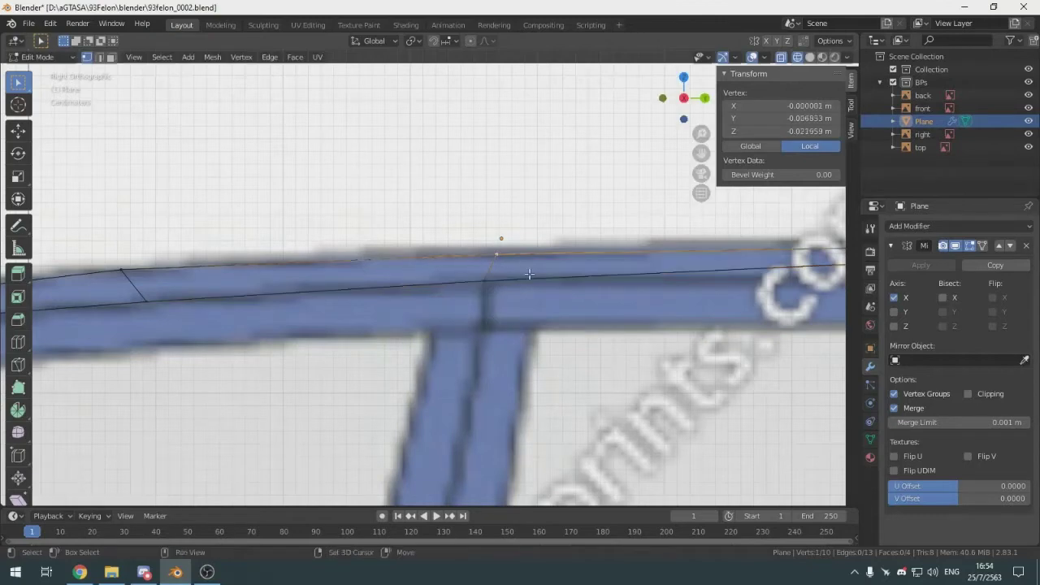
key(shift+v)
click(514, 274)
scroll(498, 239, down, 3)
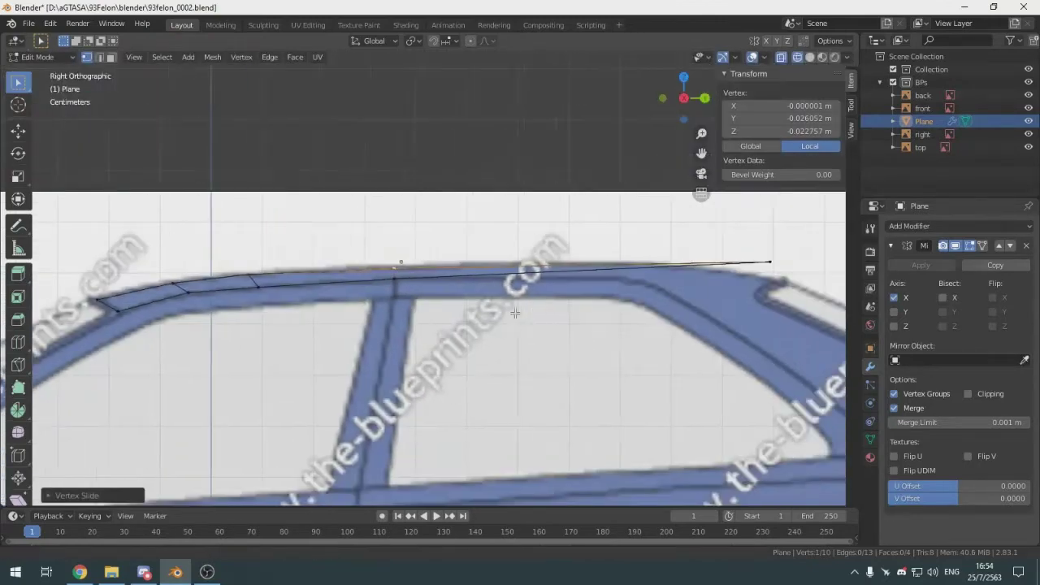
click(387, 361)
In the back view, lower the rear edge's centreline vertex along Z to the rear window's top, about -0.133 m in local coordinates
scroll(386, 361, down, 4)
scroll(387, 361, up, 4)
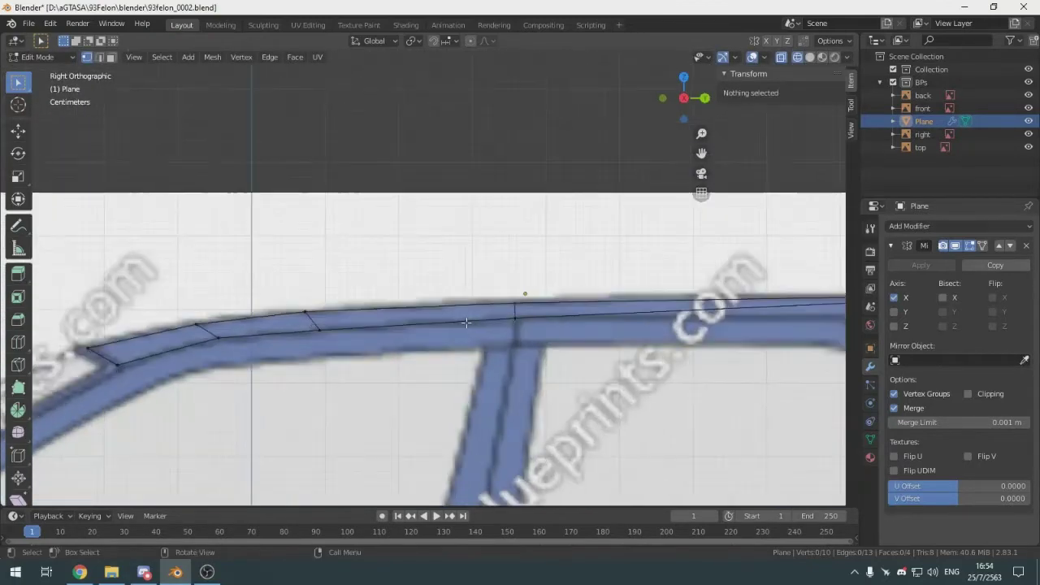
middle_drag(387, 361, 459, 324)
key(KP_3)
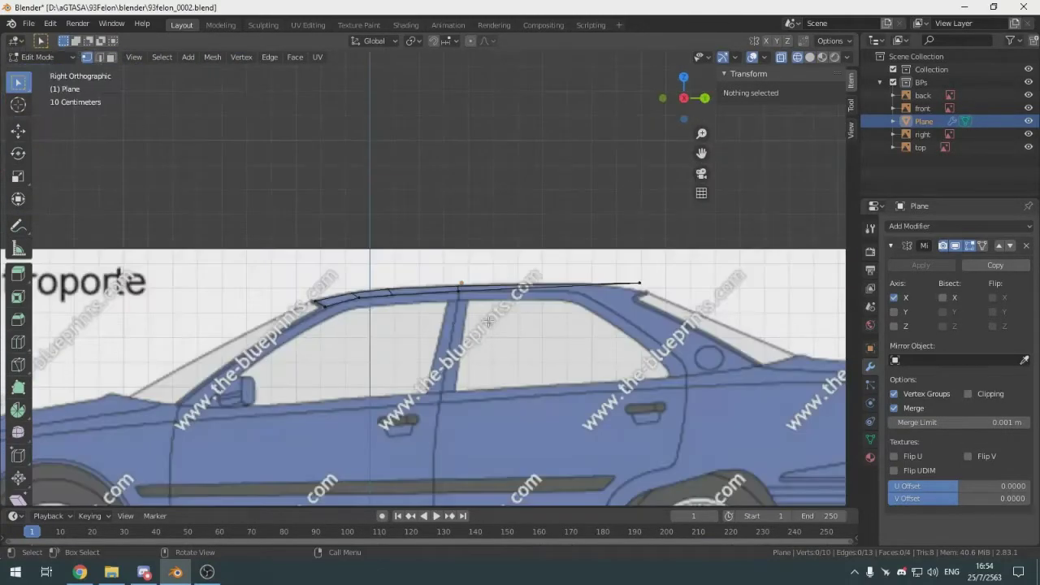
shift+middle_drag(675, 291, 530, 281)
scroll(530, 281, up, 6)
click(633, 275)
middle_drag(632, 275, 630, 312)
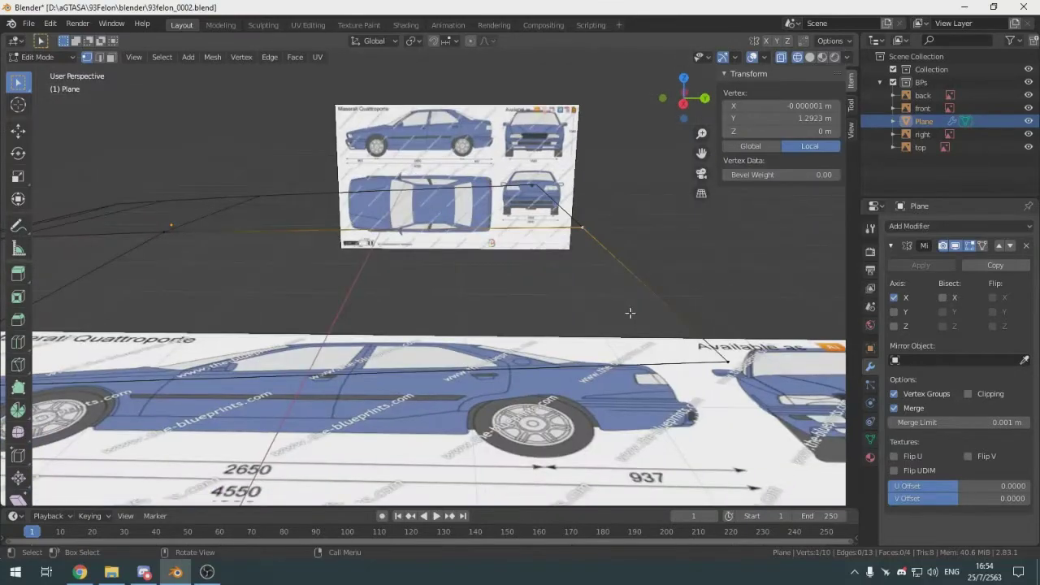
key(ctrl+KP_1)
key(g)
key(z)
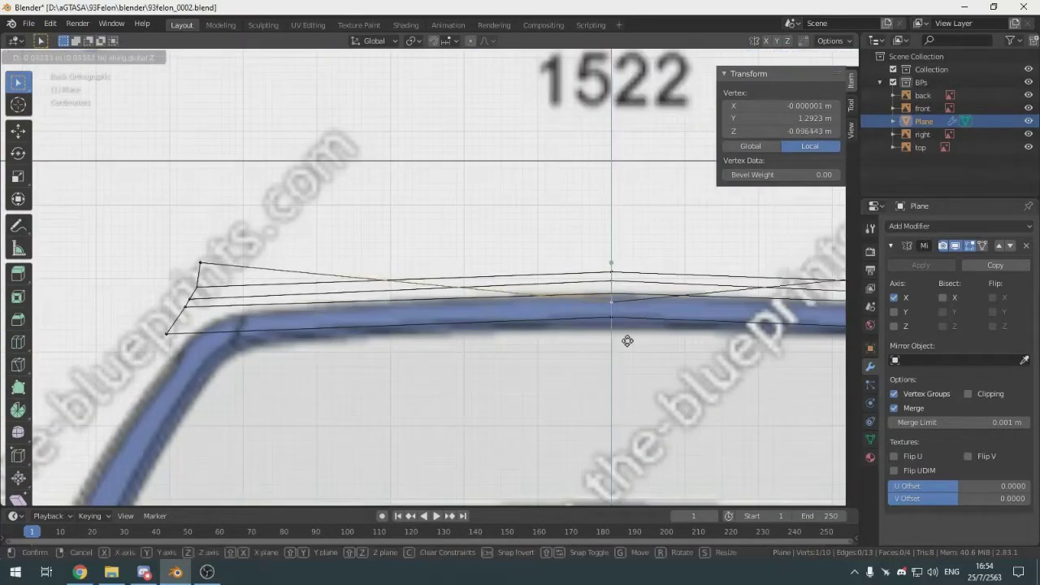
click(621, 351)
scroll(619, 351, down, 6)
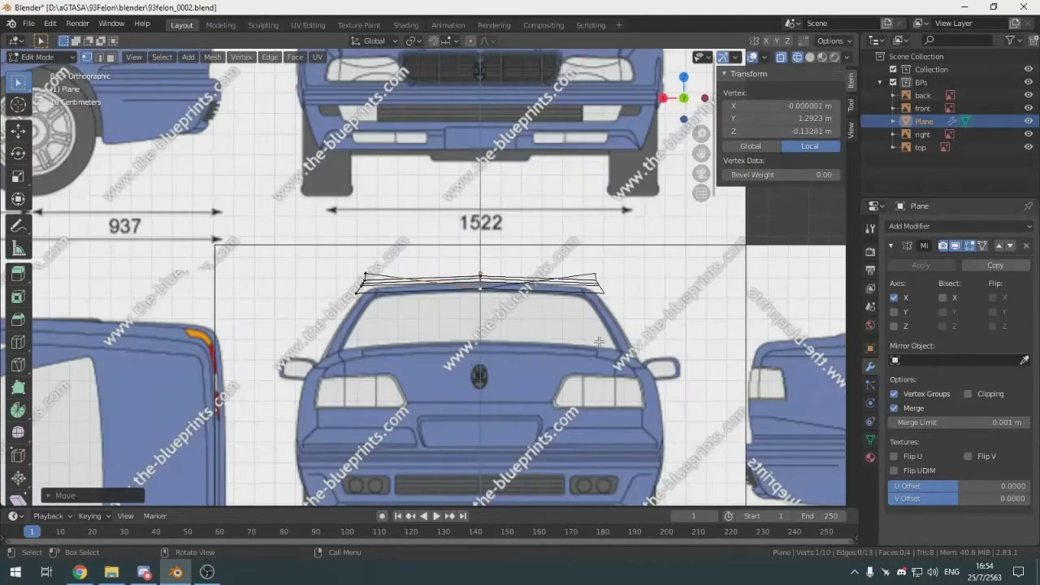
Check the lowered rear centreline vertex against the blueprints in the perspective, front, right, top and back views
middle_drag(599, 342, 529, 337)
scroll(529, 337, down, 6)
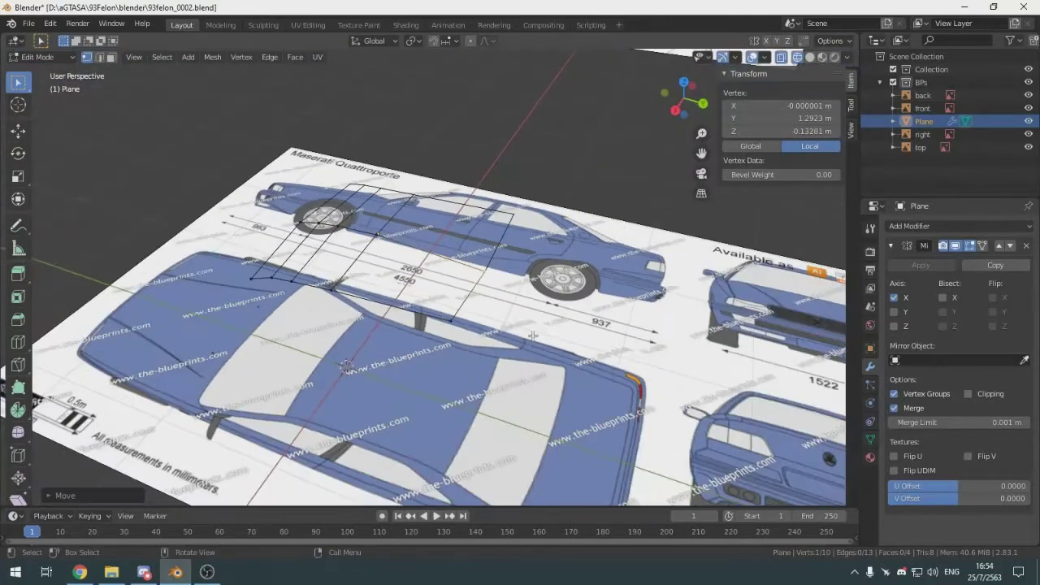
middle_drag(606, 283, 545, 306)
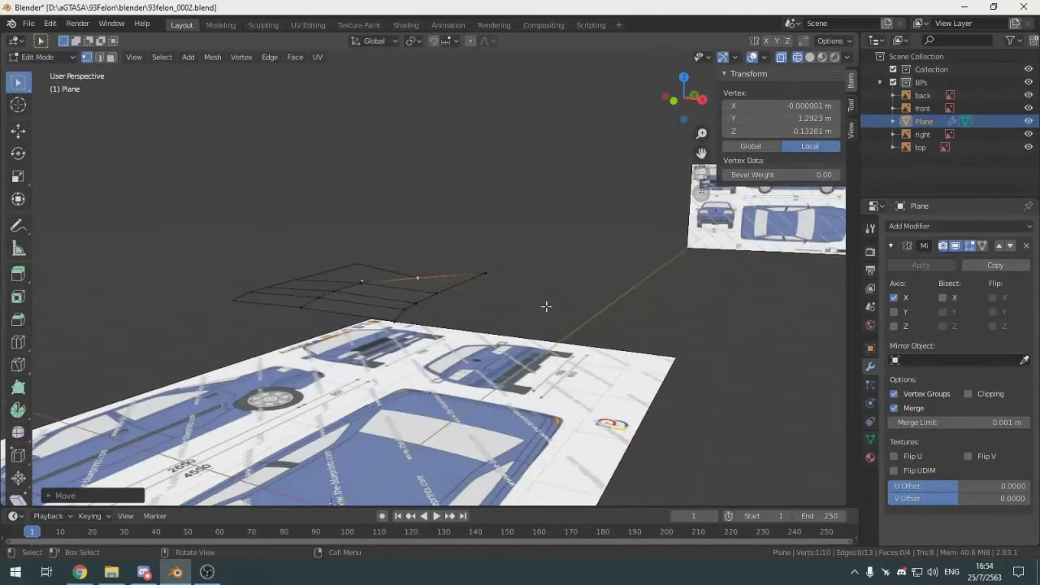
key(KP_5)
key(KP_3)
key(KP_1)
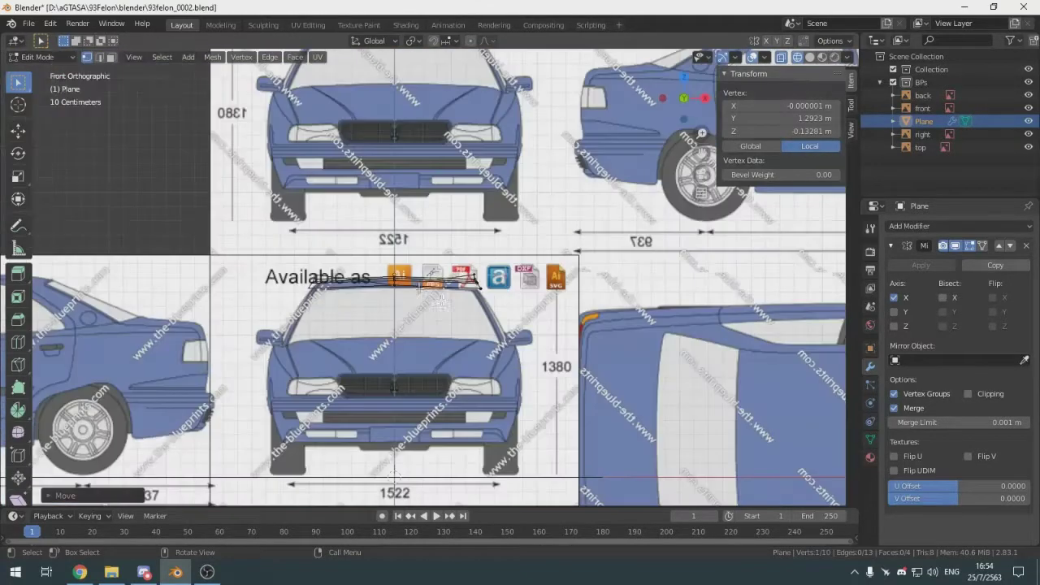
middle_drag(471, 264, 458, 366)
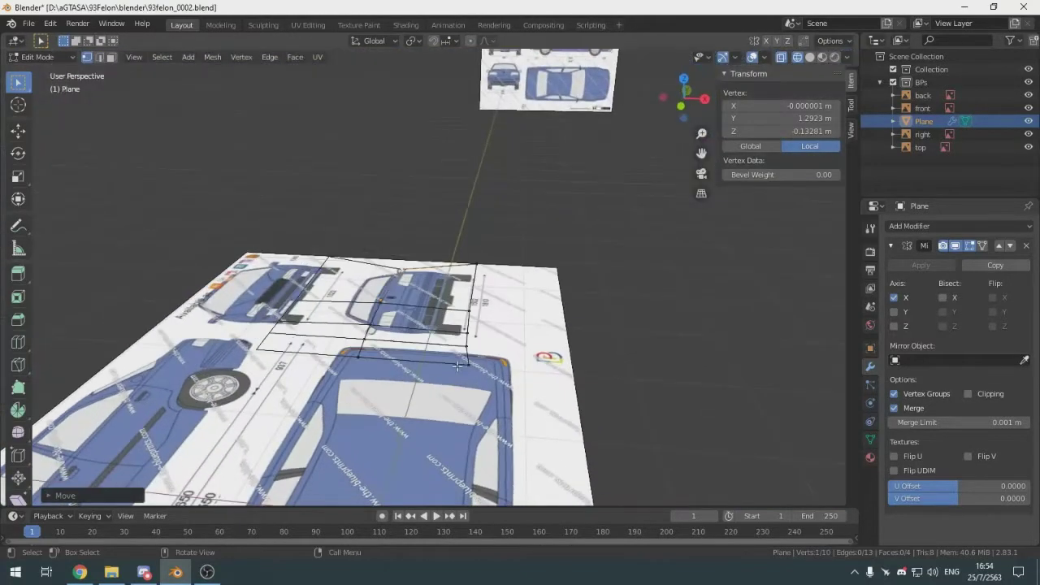
key(KP_1)
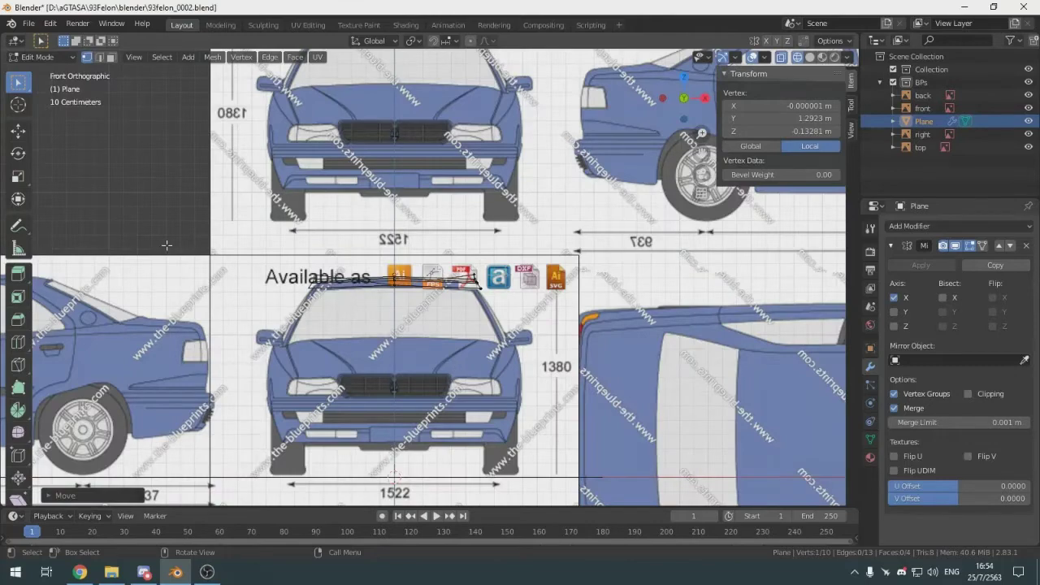
scroll(166, 245, up, 7)
shift+middle_drag(250, 296, 407, 260)
scroll(406, 262, down, 7)
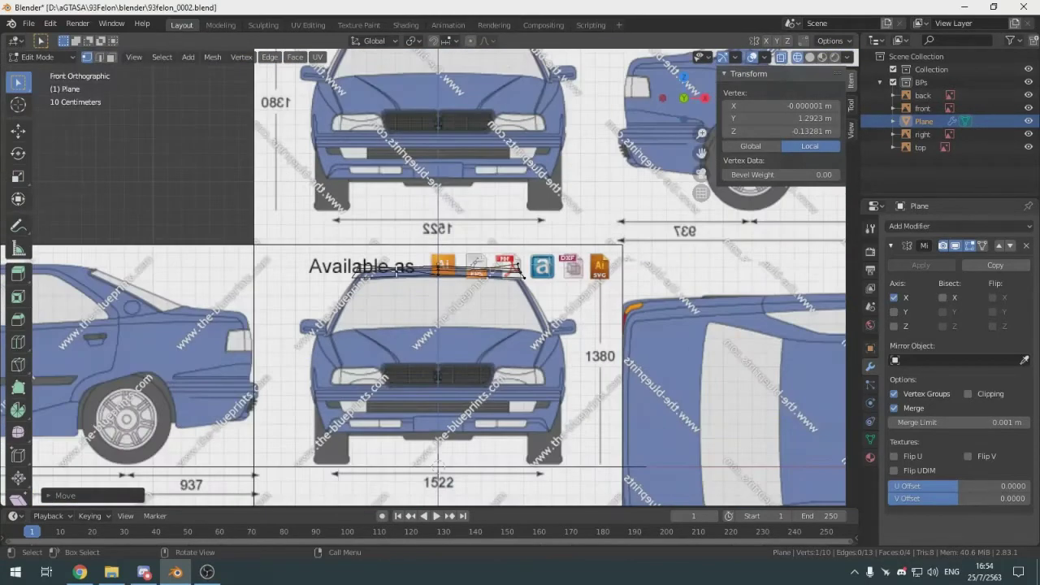
key(KP_3)
scroll(463, 262, up, 6)
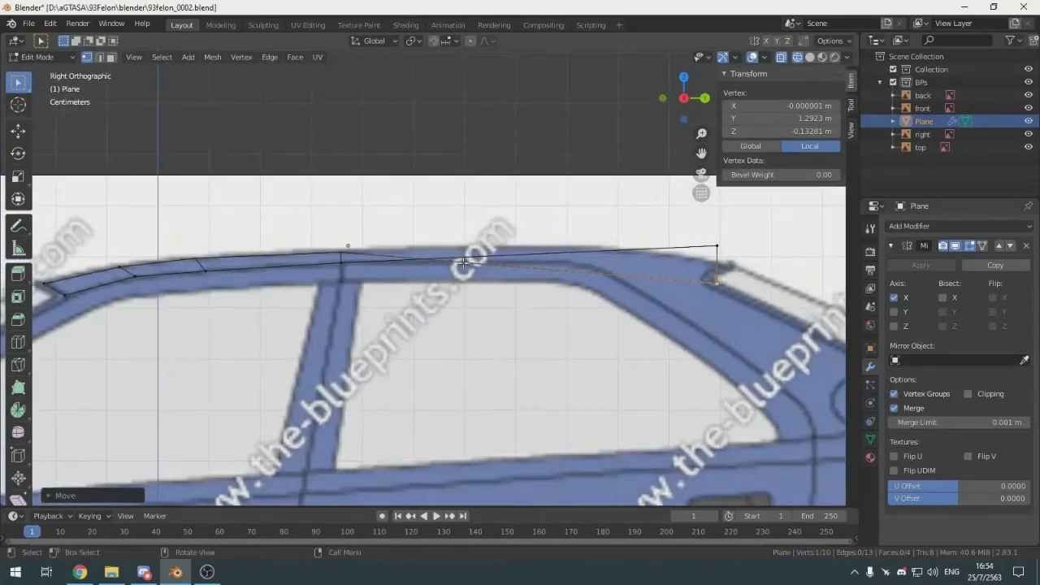
key(KP_7)
scroll(467, 277, down, 8)
scroll(469, 279, up, 2)
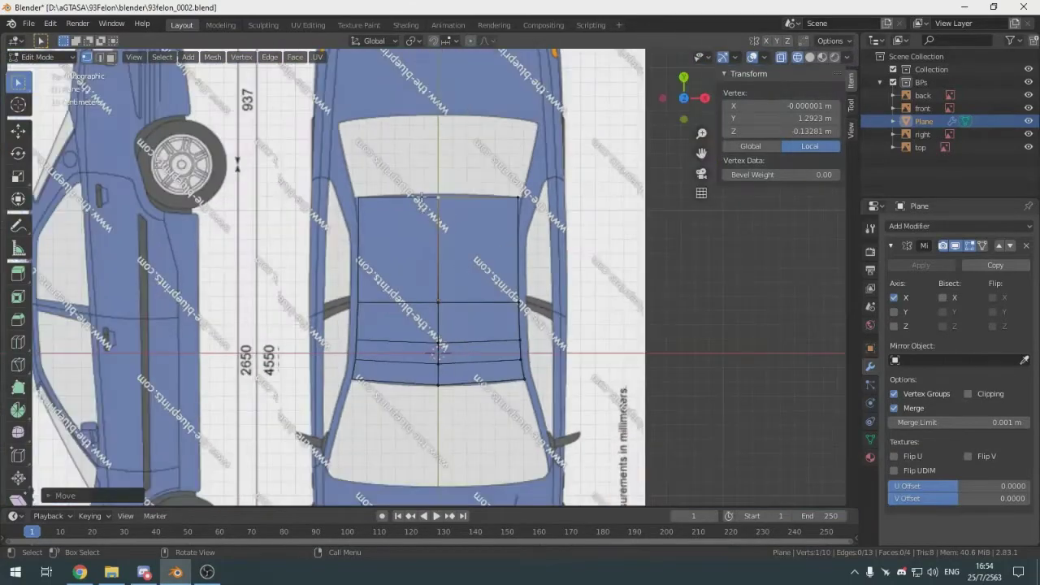
scroll(431, 211, up, 5)
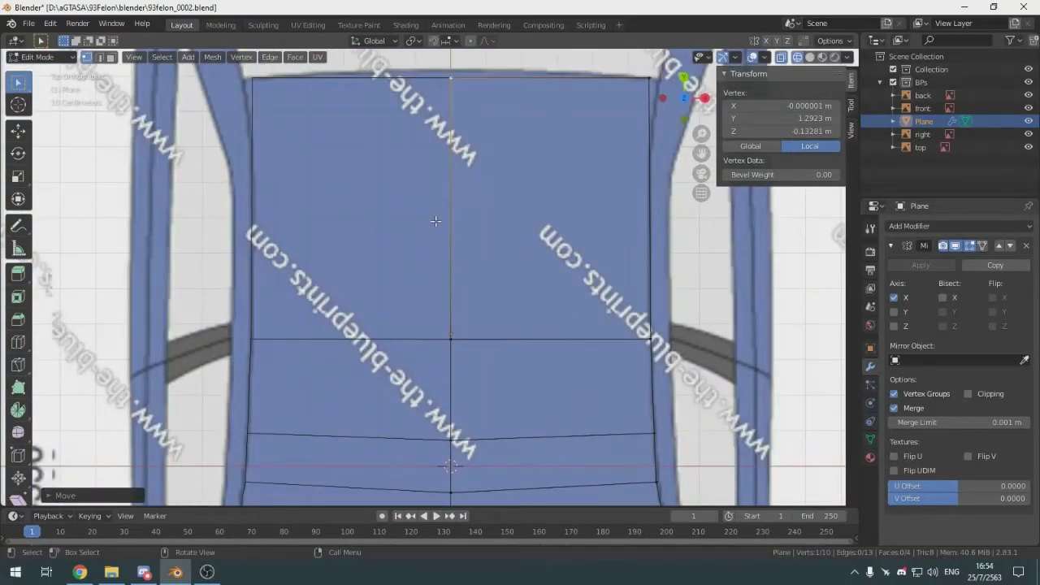
key(ctrl+KP_1)
scroll(418, 265, up, 5)
scroll(418, 265, down, 5)
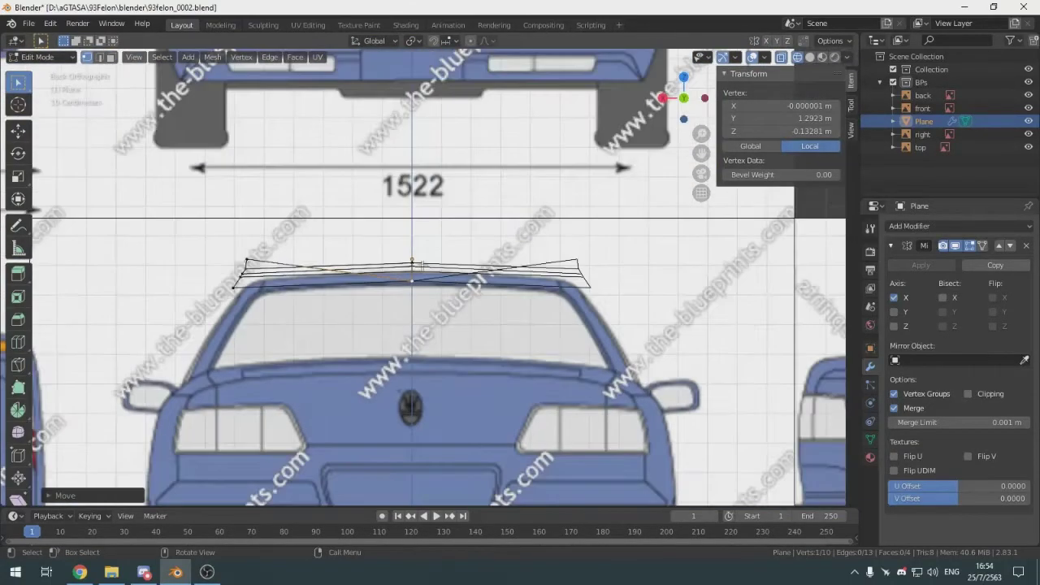
scroll(424, 265, down, 7)
scroll(281, 329, up, 8)
In the back view, lower the rear edge's outer corner vertex along Z to about -0.179 m in local coordinates
middle_drag(439, 304, 516, 372)
key(KP_3)
scroll(438, 334, up, 3)
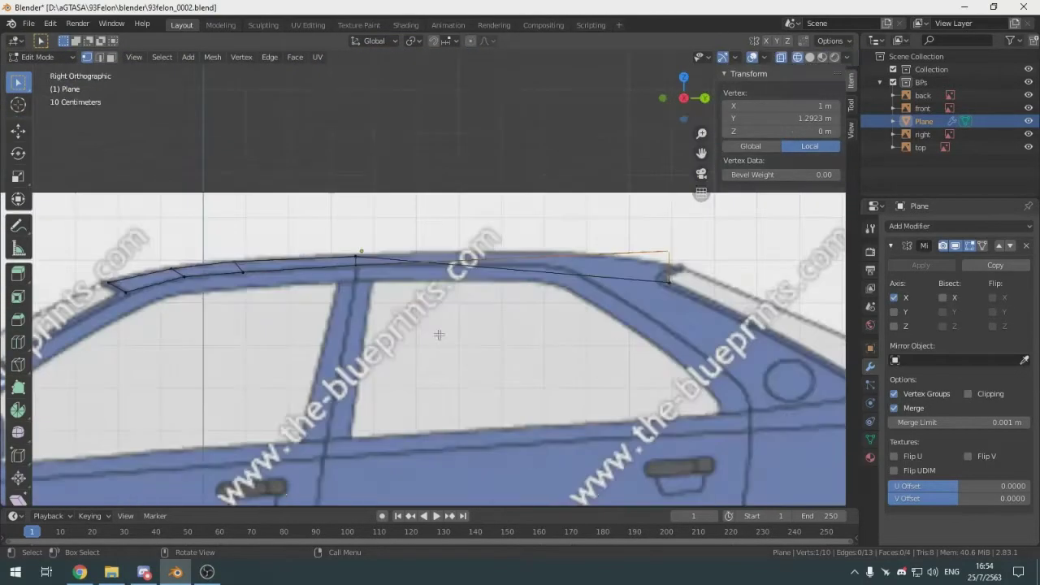
key(ctrl+KP_1)
scroll(455, 325, up, 5)
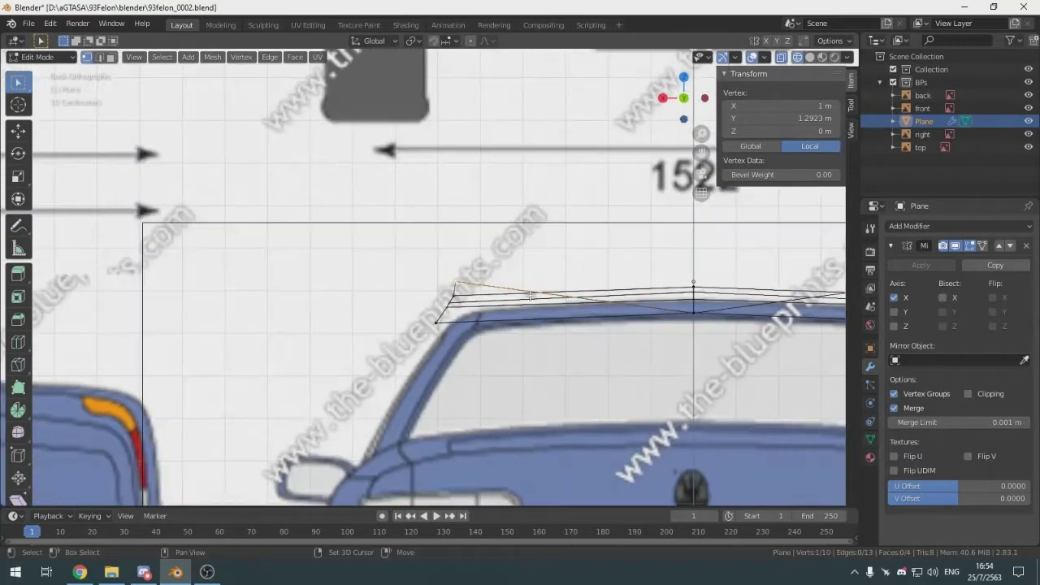
shift+middle_drag(471, 318, 380, 260)
key(g)
key(z)
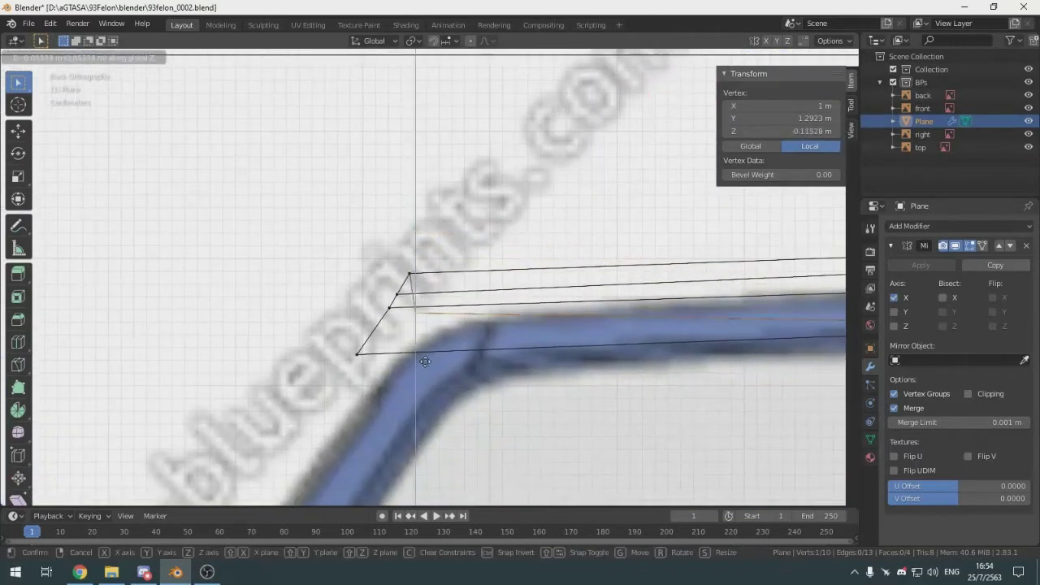
click(436, 398)
scroll(428, 389, down, 4)
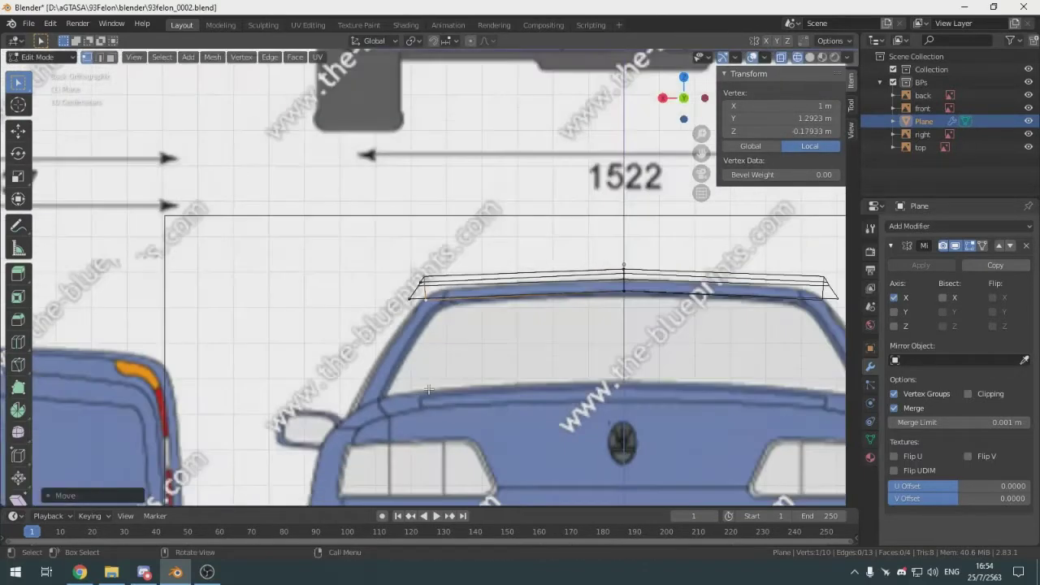
Check the rear edge's lowered outer corner against the roof outline in the back, right and front blueprint views
scroll(444, 381, down, 4)
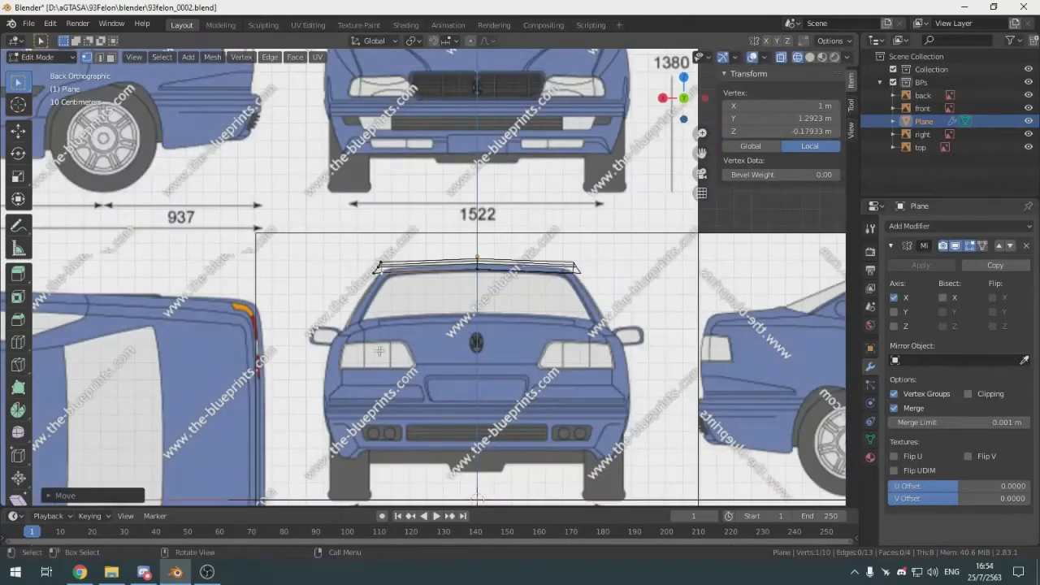
scroll(378, 351, up, 8)
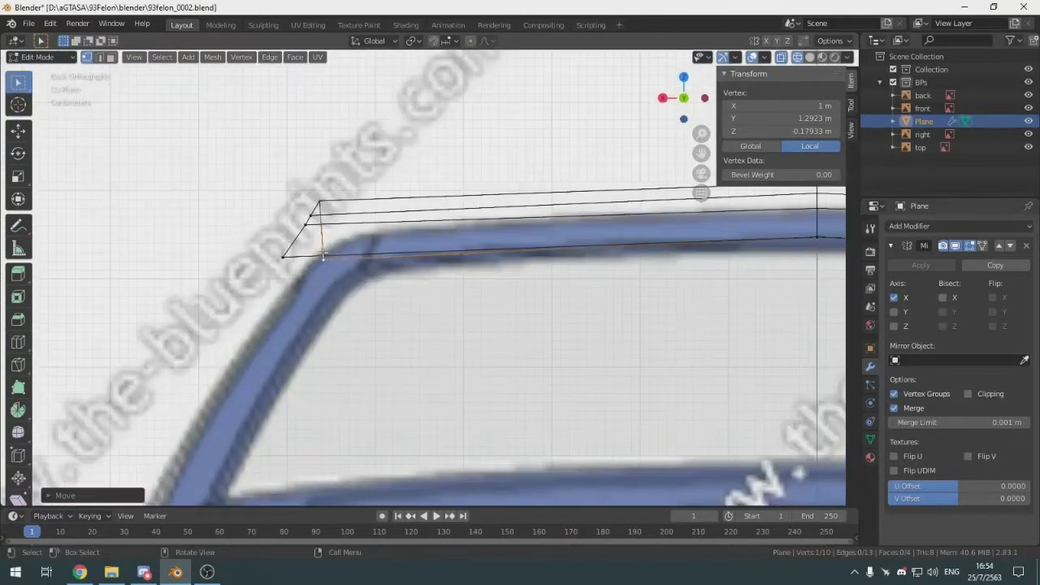
scroll(323, 255, down, 10)
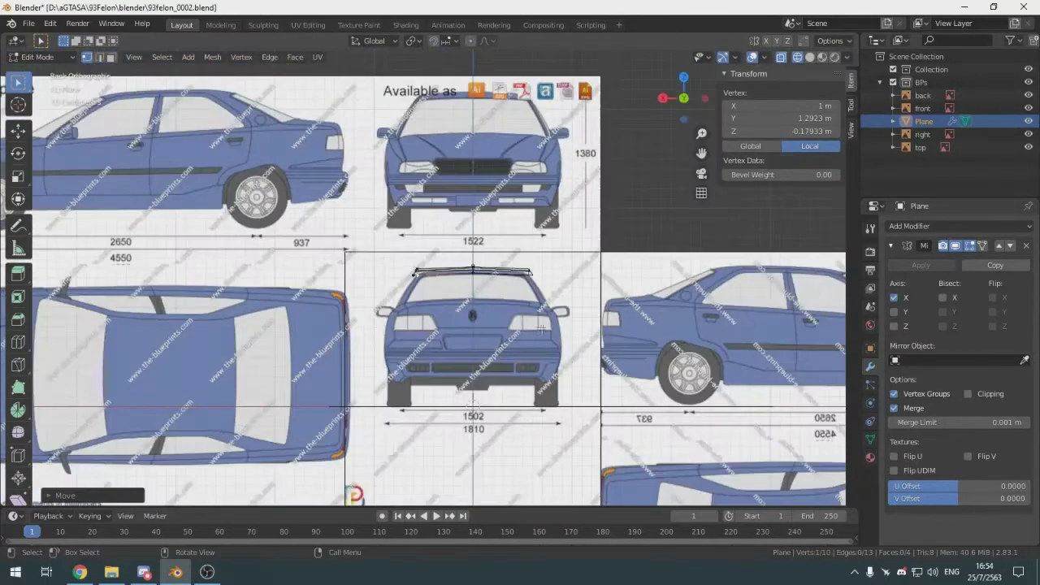
scroll(541, 328, up, 4)
scroll(454, 333, down, 2)
scroll(356, 342, up, 5)
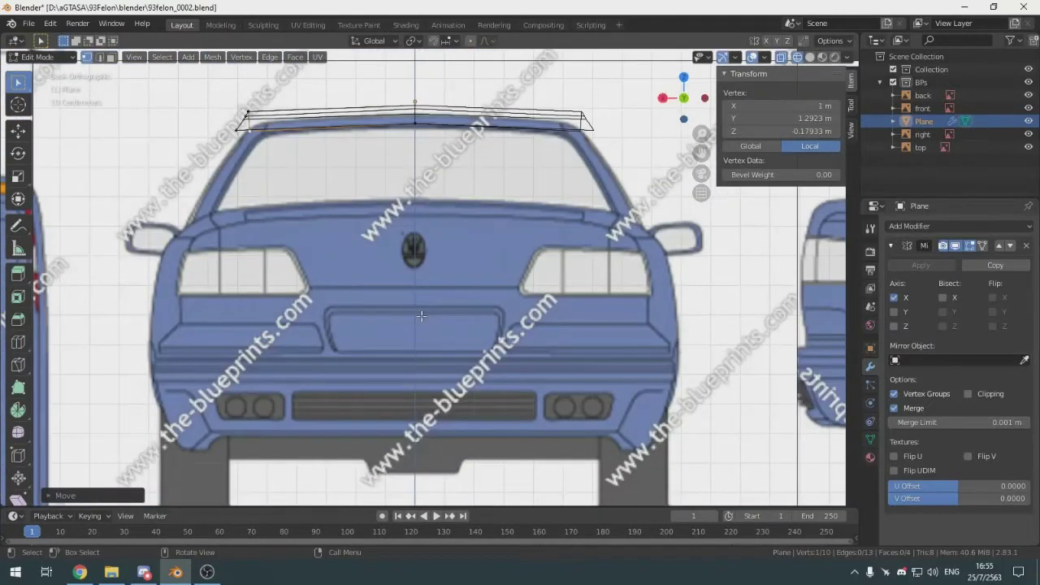
scroll(421, 316, down, 3)
scroll(395, 289, up, 4)
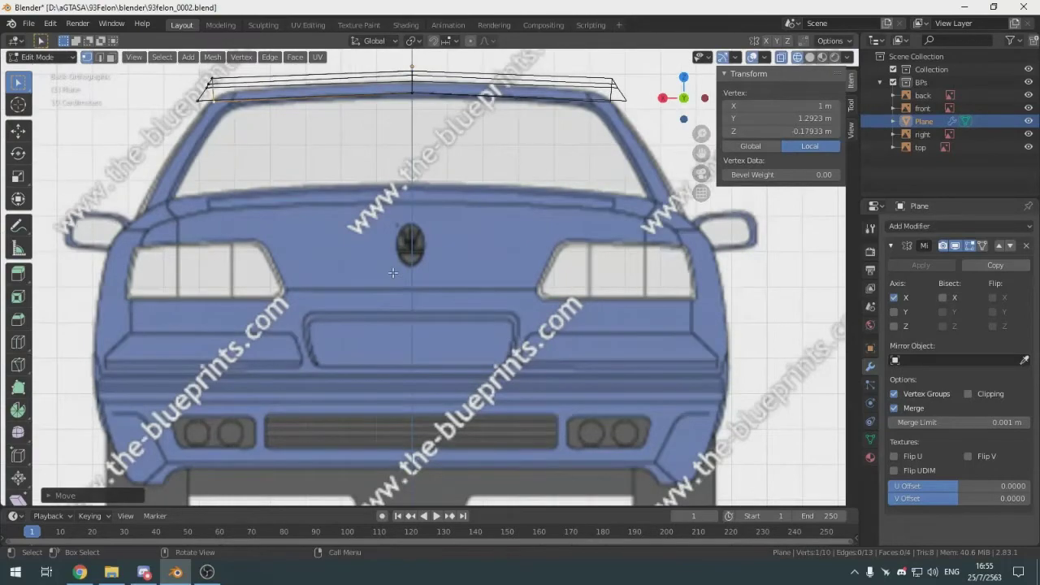
key(KP_3)
scroll(401, 274, down, 6)
key(KP_1)
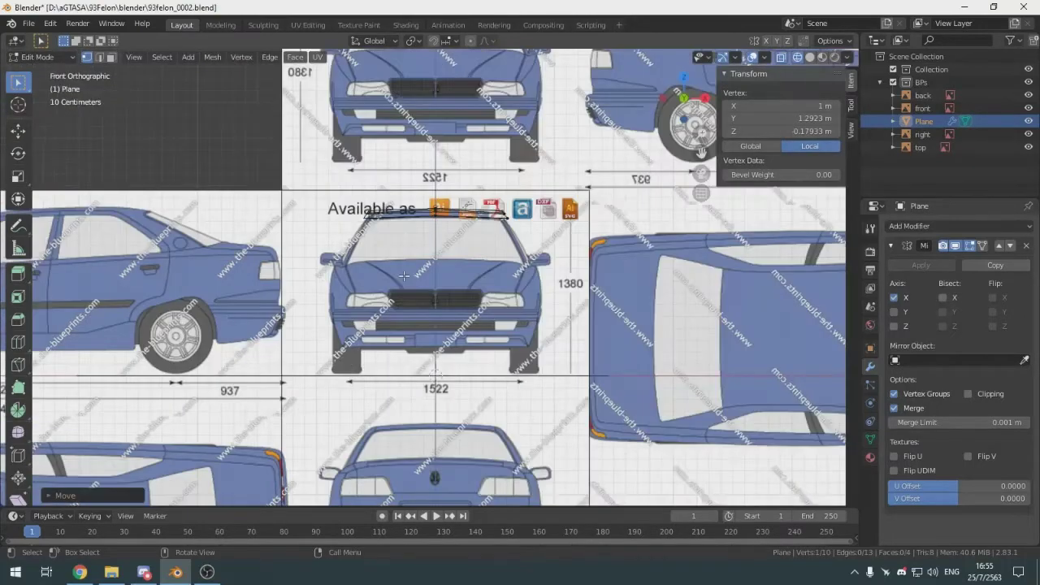
key(KP_3)
key(KP_1)
scroll(478, 181, up, 6)
shift+middle_drag(479, 182, 322, 306)
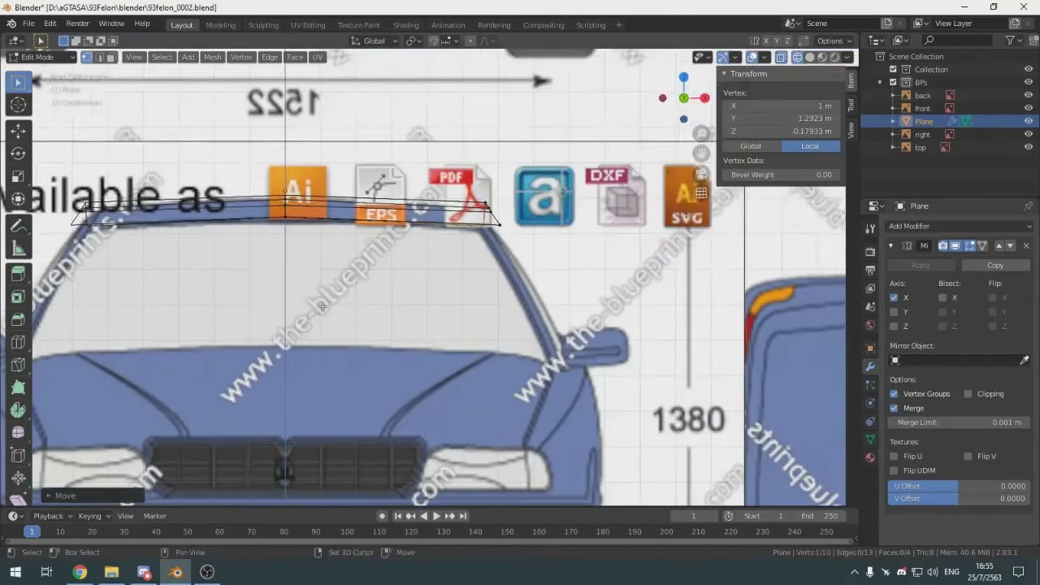
scroll(491, 236, up, 6)
In the top view, move the rear edge's outer corner vertex onto the roof corner, about X 1.043 m, Y 1.274 m in local coordinates
key(KP_7)
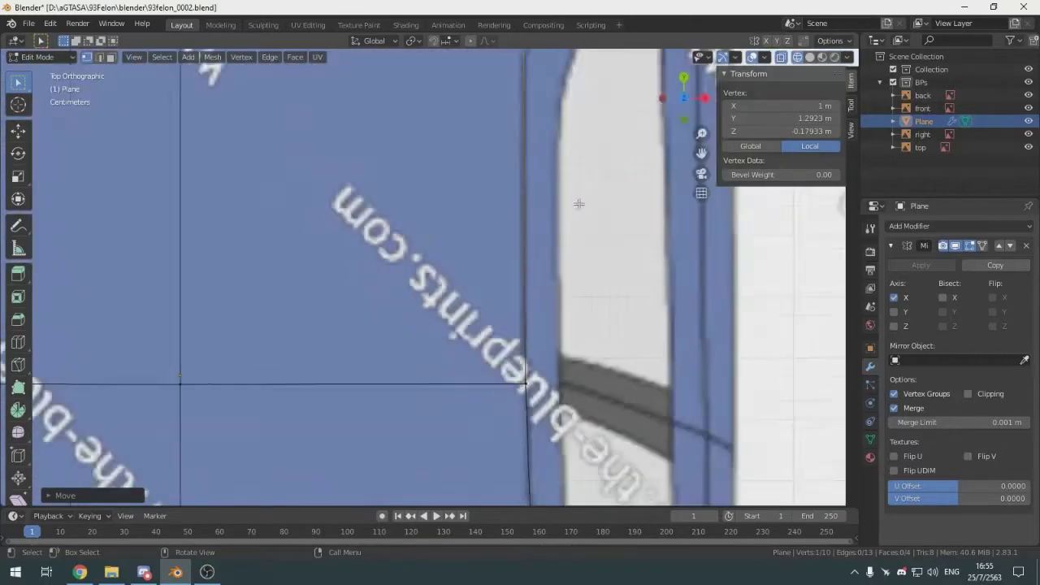
scroll(520, 269, down, 5)
scroll(517, 264, up, 6)
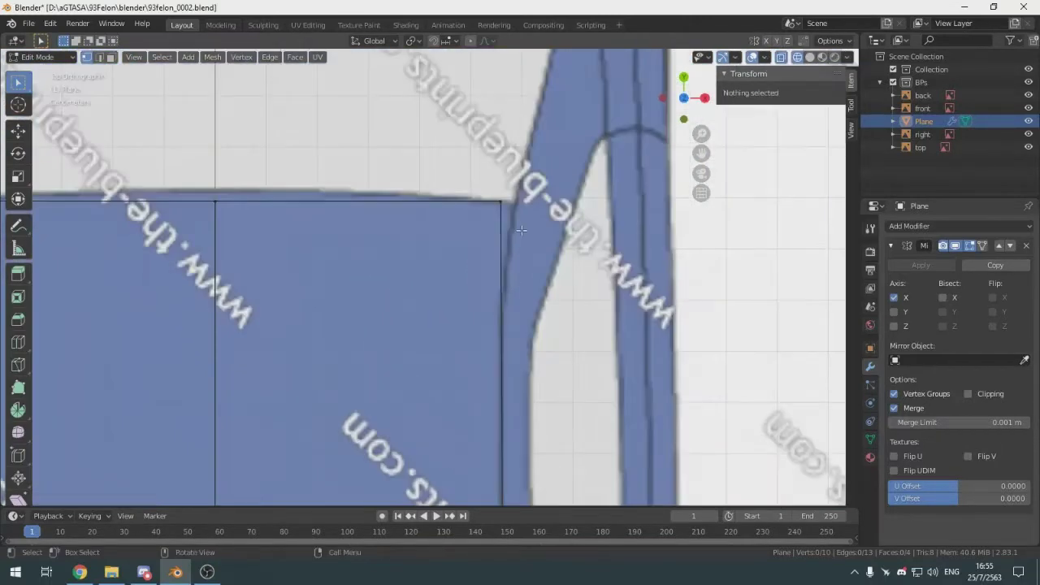
shift+scroll(523, 254, up, 2)
key(g)
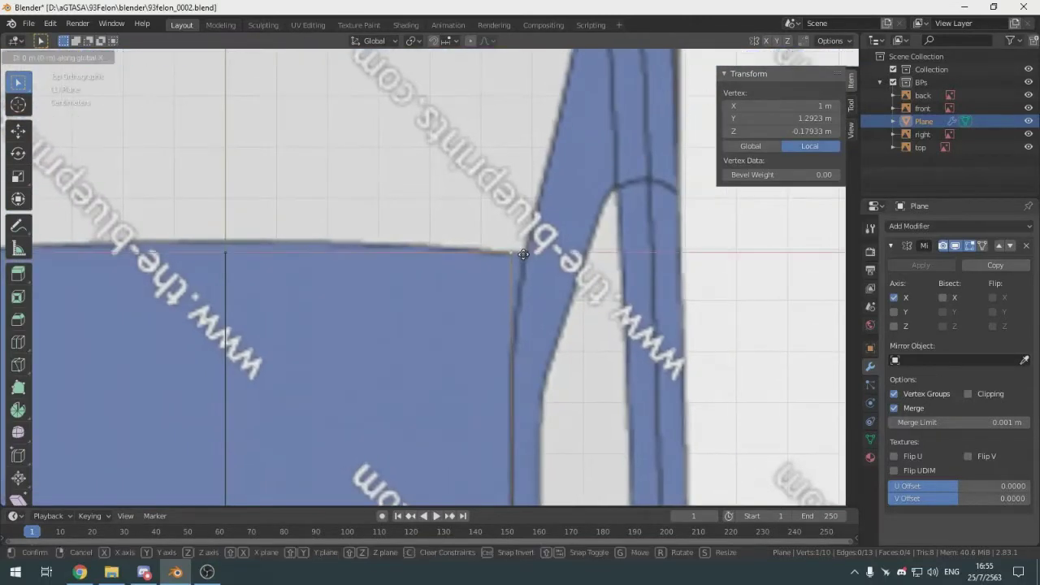
click(533, 265)
key(g)
click(536, 266)
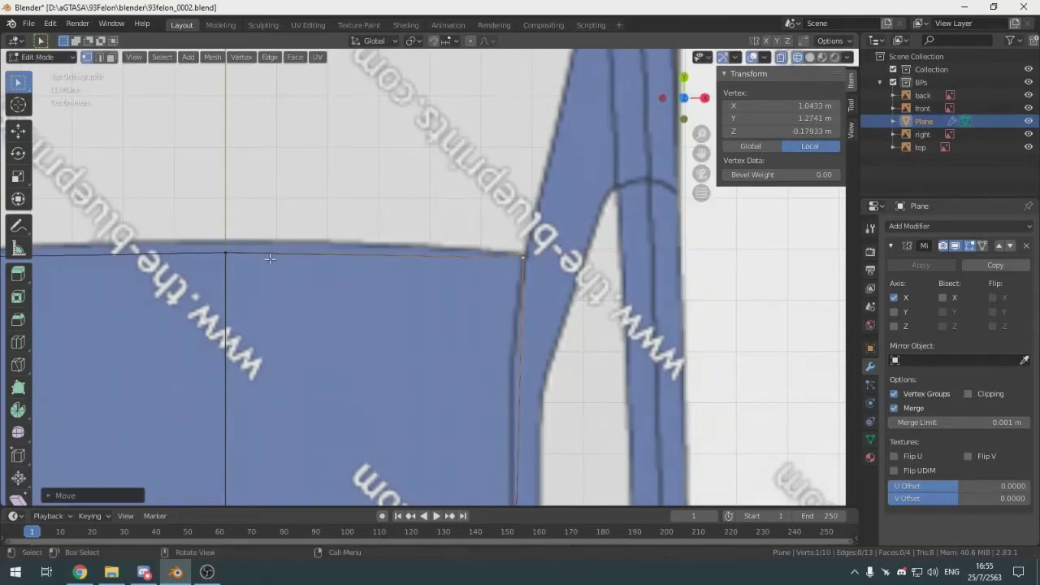
Slide the rear edge's centreline vertex along Y to the rear window line, about 1.331 m in local coordinates
click(260, 255)
key(g)
key(y)
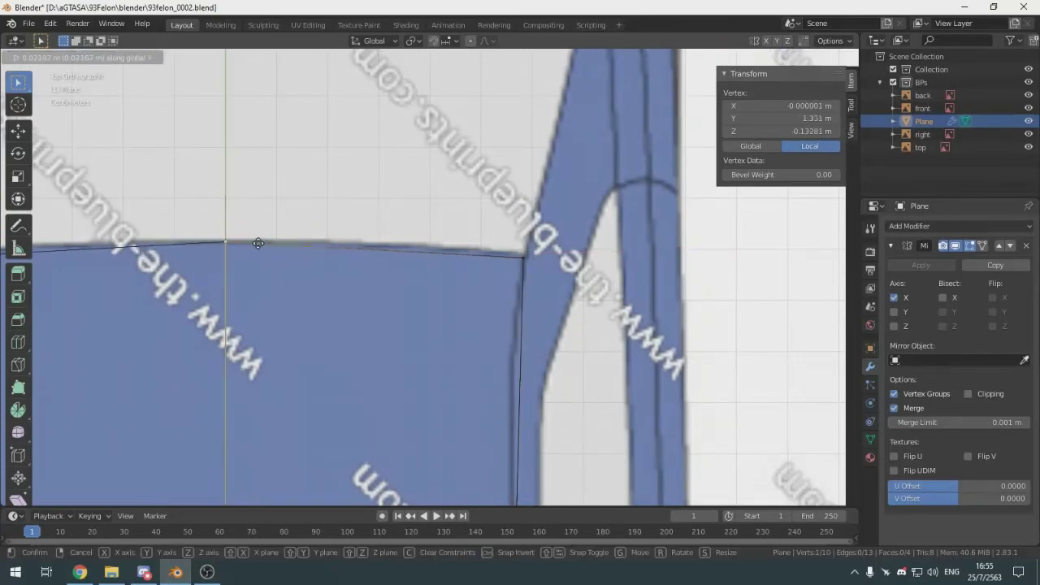
click(257, 244)
In the back view, lower the rear edge's outer corner vertex along Z to about -0.182 m in local coordinates
key(ctrl+KP_1)
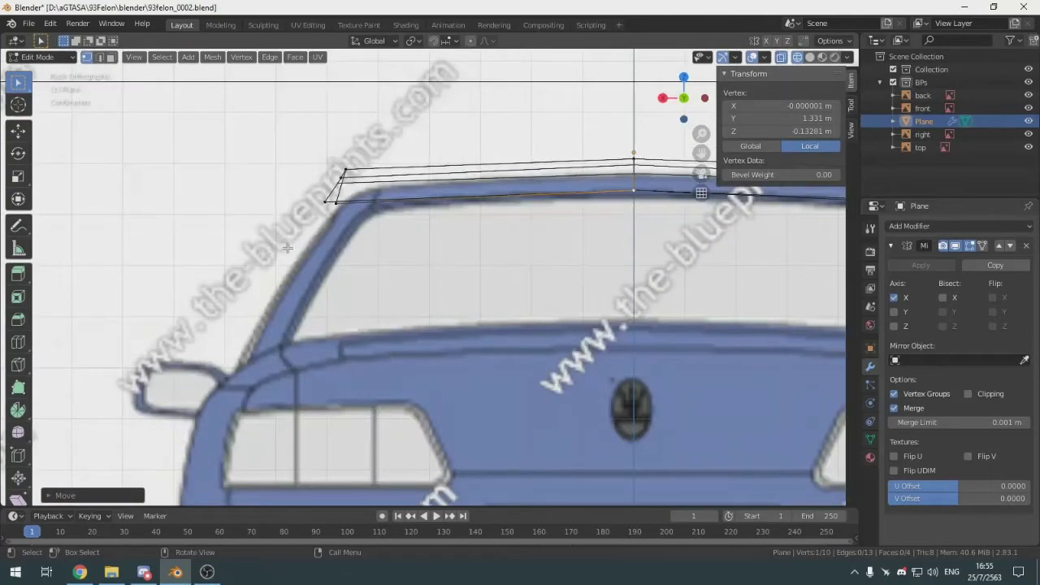
middle_drag(325, 219, 410, 264)
click(348, 221)
key(KP_1)
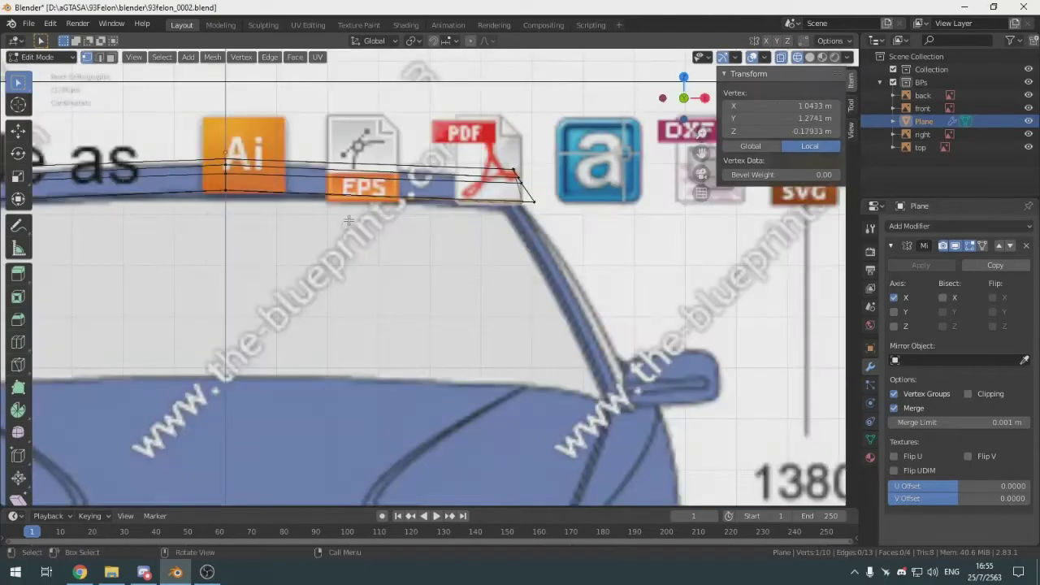
key(ctrl+KP_1)
scroll(348, 220, up, 4)
key(g)
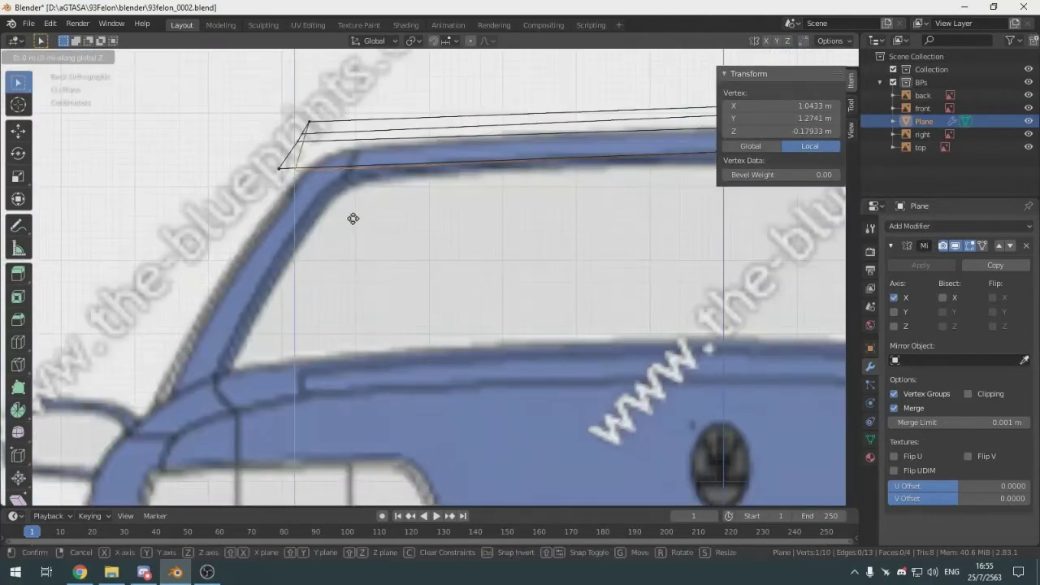
key(z)
click(354, 220)
In the right view, raise both rear edge vertices along Z to a local median of about -0.082 m
key(KP_3)
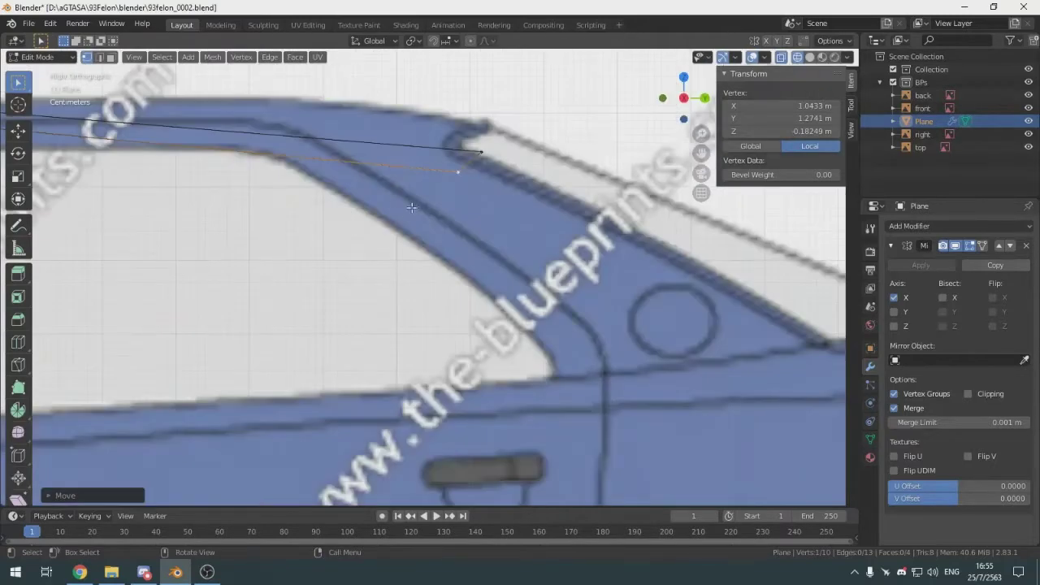
shift+click(487, 134)
key(g)
key(z)
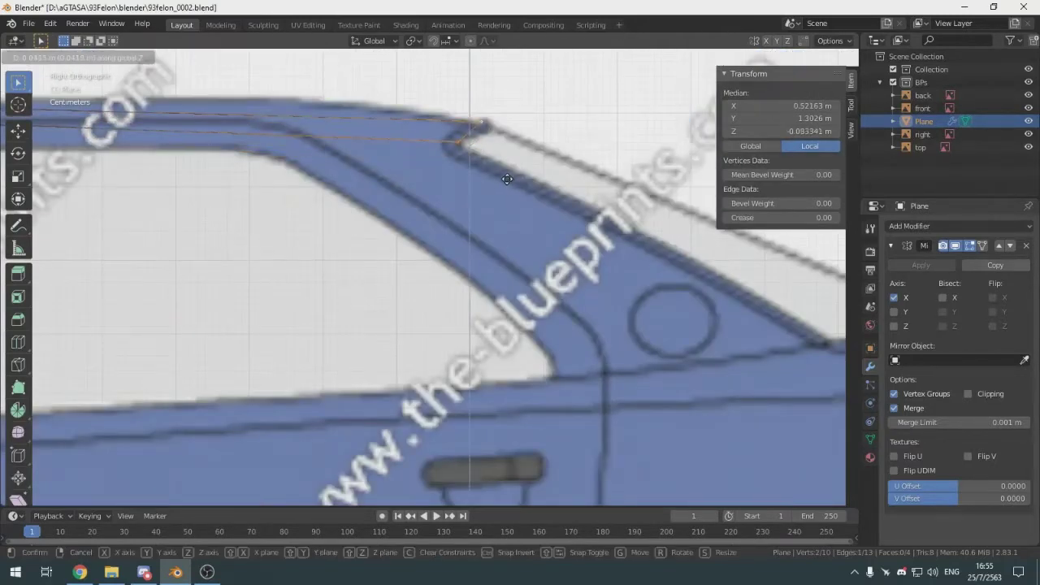
click(503, 175)
Compare the rear edge in the top and right views, shift it forward to a local median Y of about 1.269 m, and deselect everything
scroll(512, 186, down, 3)
scroll(543, 211, up, 2)
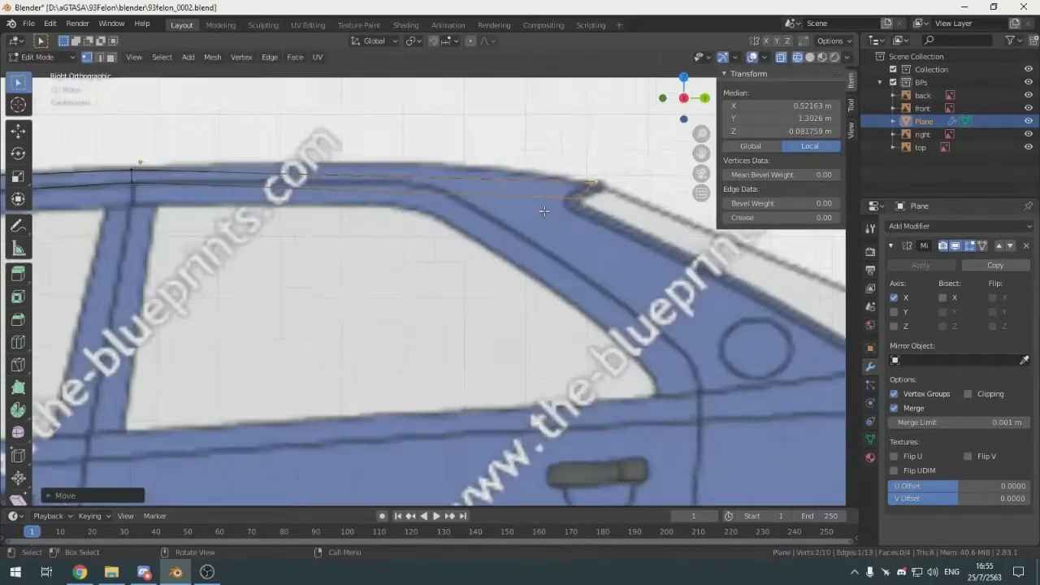
scroll(543, 211, up, 2)
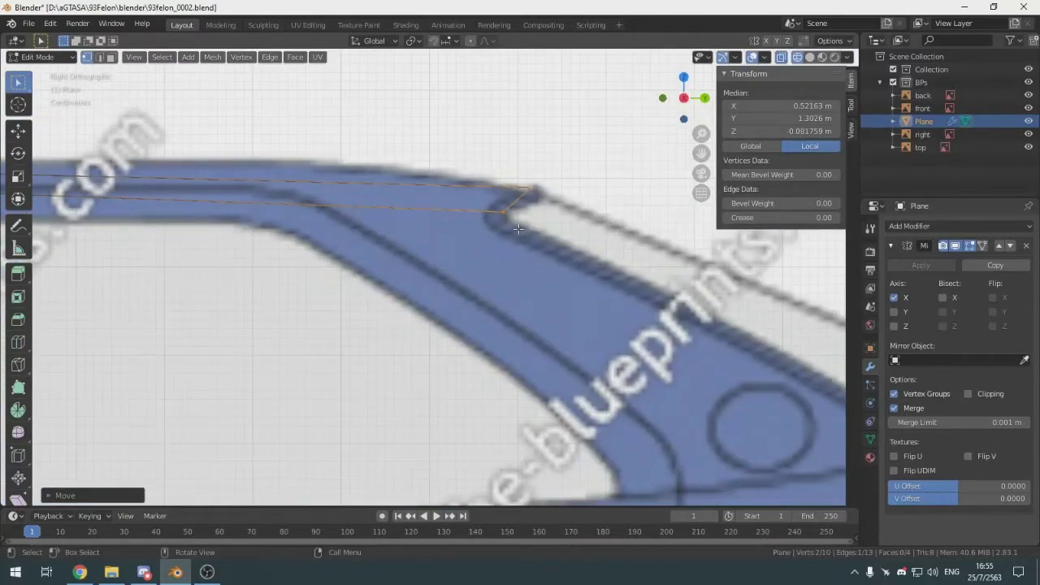
key(KP_7)
scroll(483, 236, down, 3)
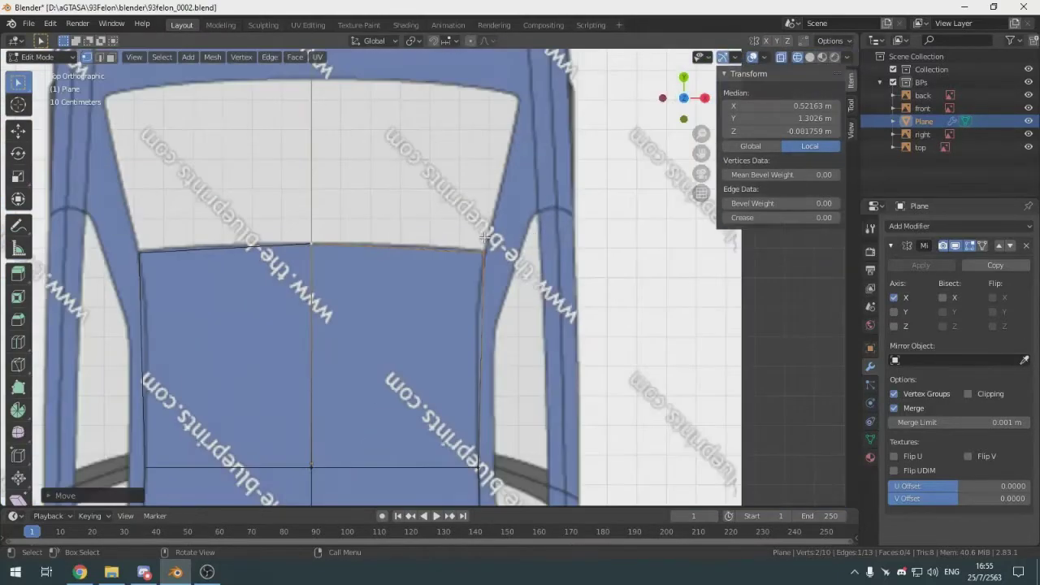
key(KP_3)
scroll(482, 234, up, 2)
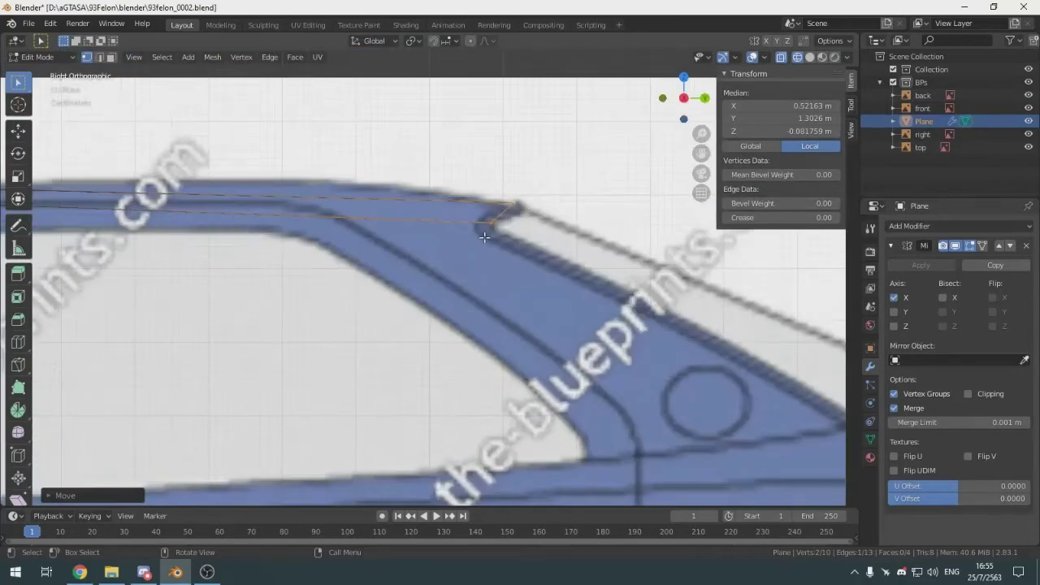
key(g)
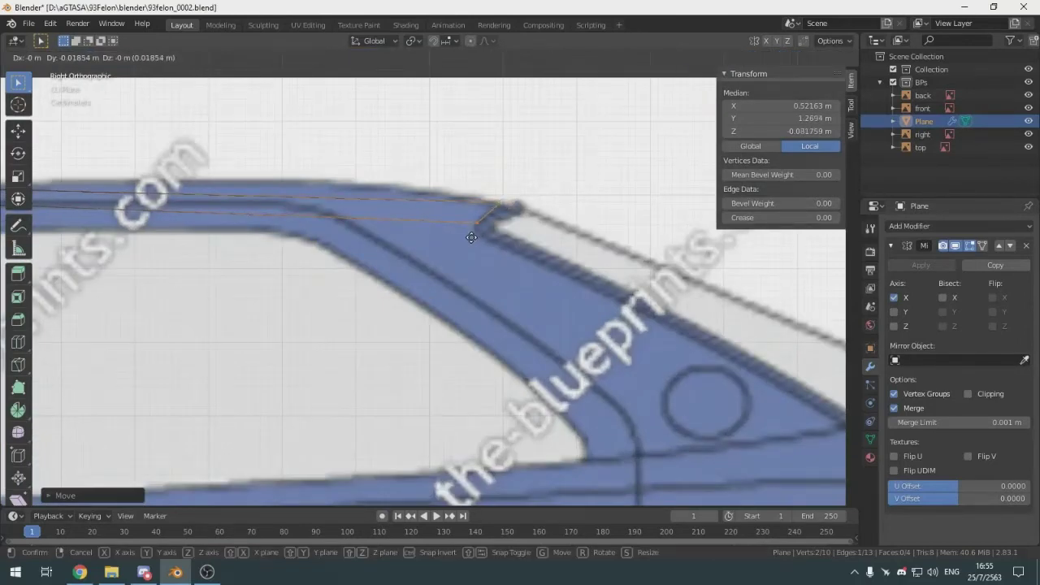
click(471, 238)
key(alt+a)
Add a centred crosswise loop cut to the rear section of the roof plane
scroll(420, 227, down, 8)
shift+middle_drag(420, 227, 487, 250)
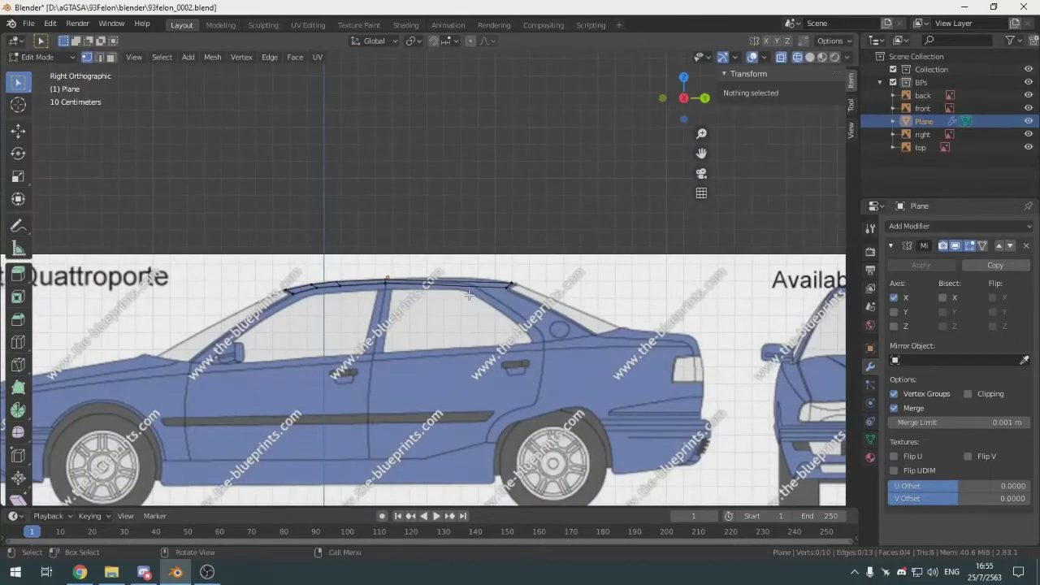
scroll(491, 286, up, 6)
middle_drag(492, 286, 453, 337)
key(ctrl+r)
click(454, 337)
right_click(454, 337)
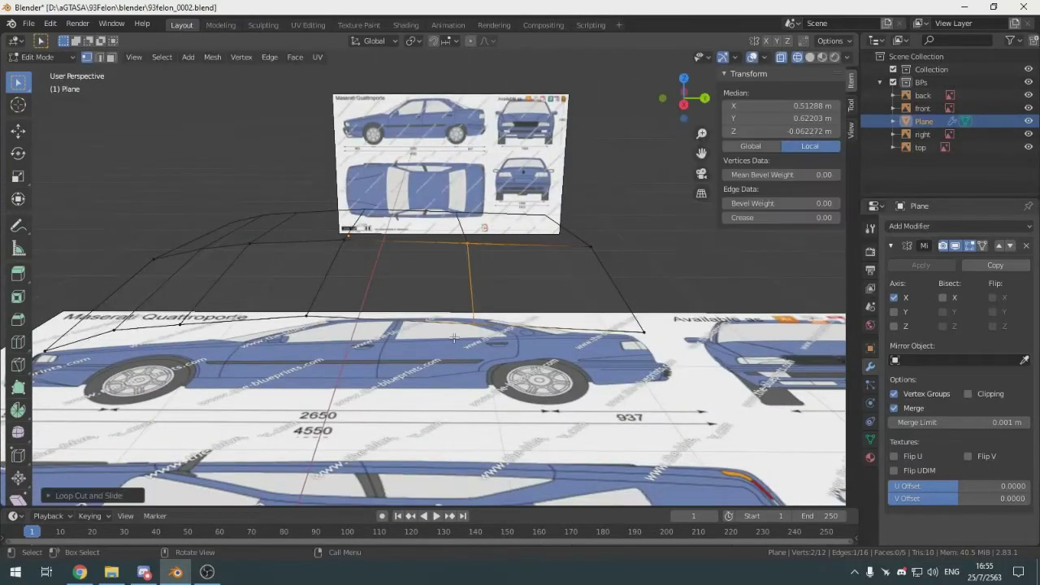
In the right view, raise the new cut's centreline vertex along Z to the blueprint's roofline
key(KP_3)
scroll(459, 338, up, 3)
click(543, 286)
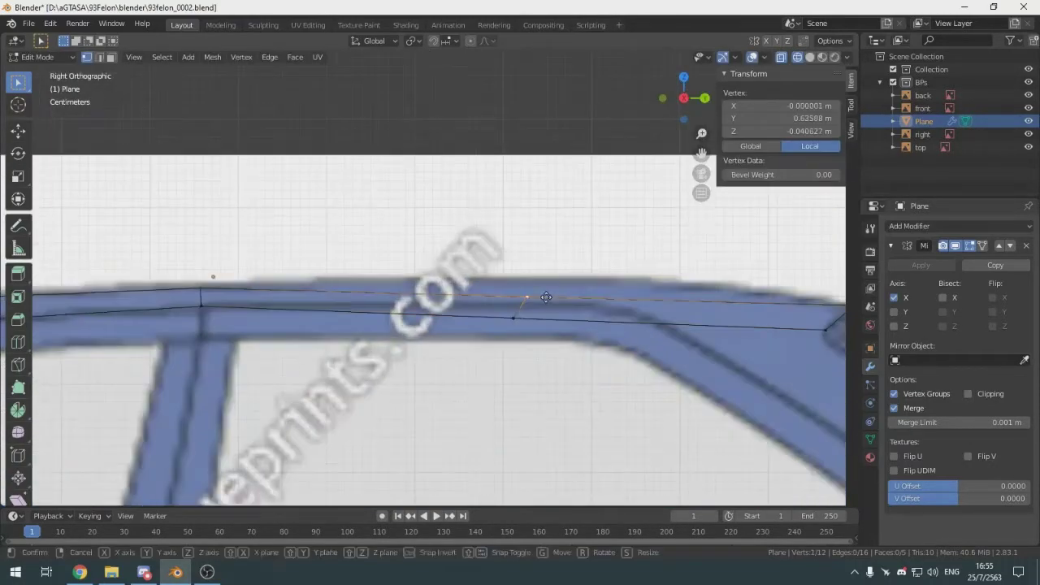
key(g)
key(z)
click(552, 280)
Raise the new cut's outer vertex along Z to about -0.054 m in local coordinates
click(549, 319)
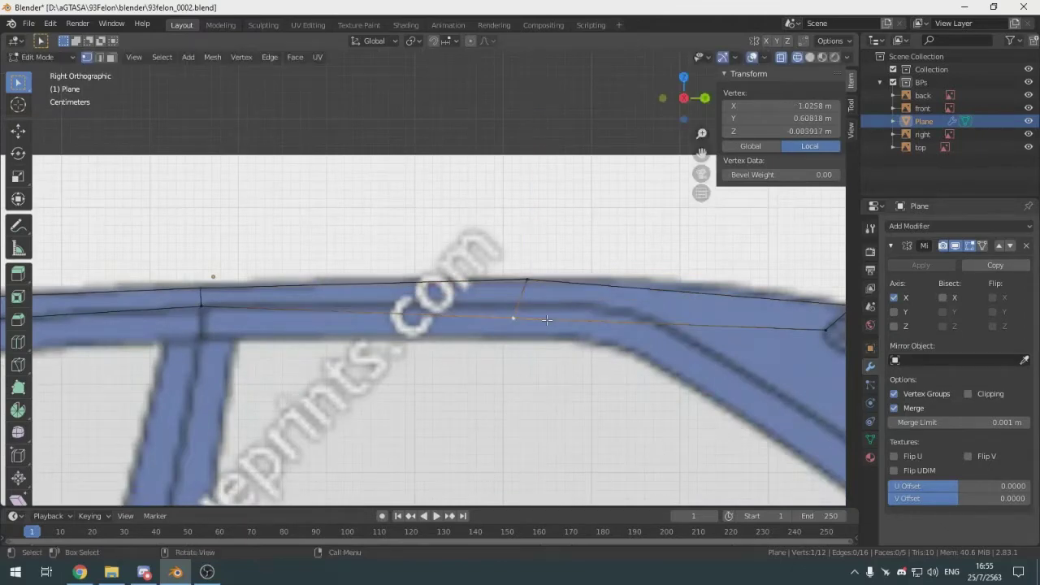
key(g)
key(z)
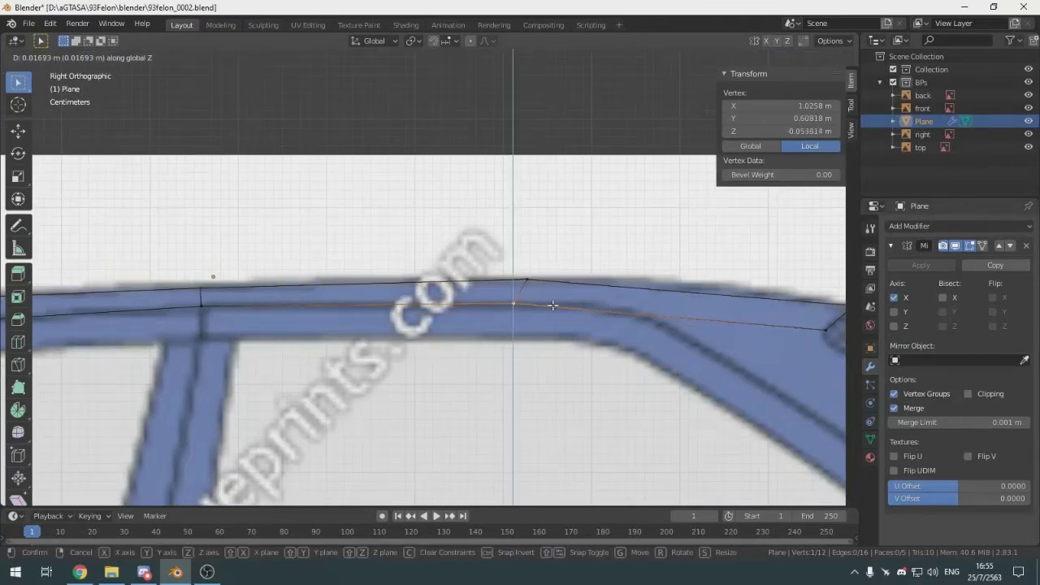
click(552, 305)
Switch to Chrome, examine the roof in the silver AM337 and purple Quattroporte 4 photos, and return to Blender
click(80, 572)
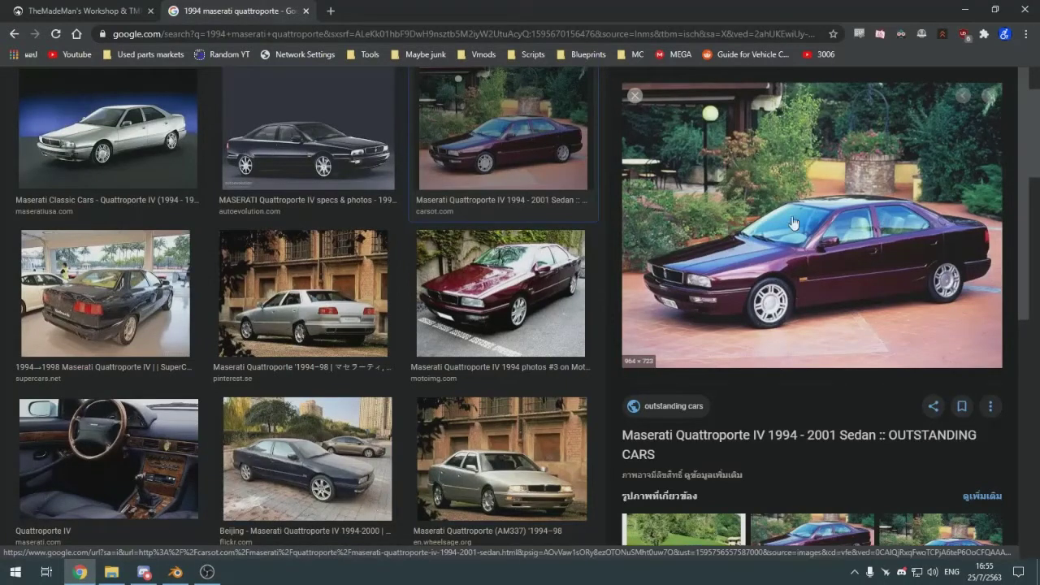
scroll(430, 333, down, 3)
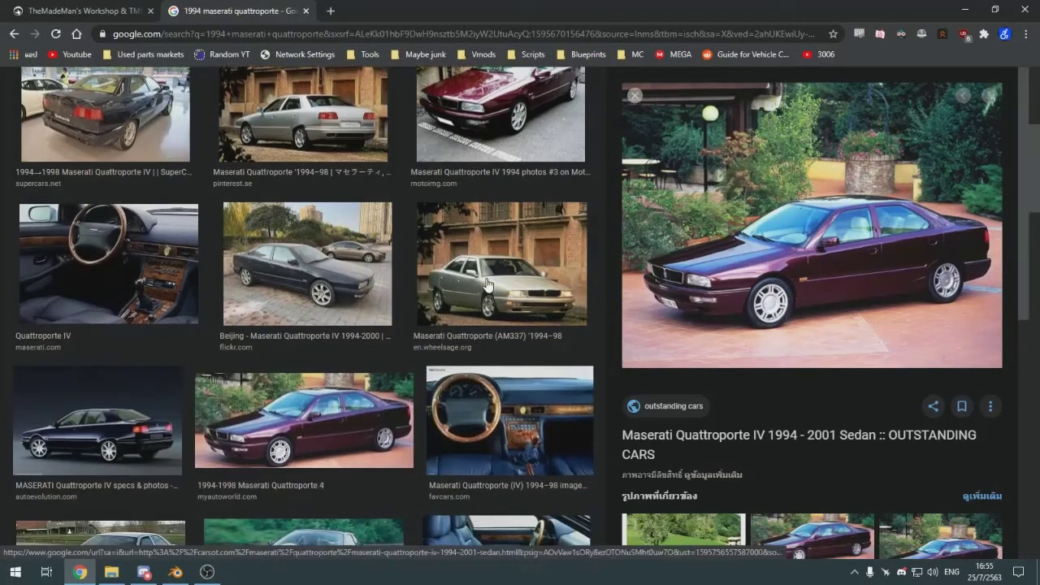
click(488, 268)
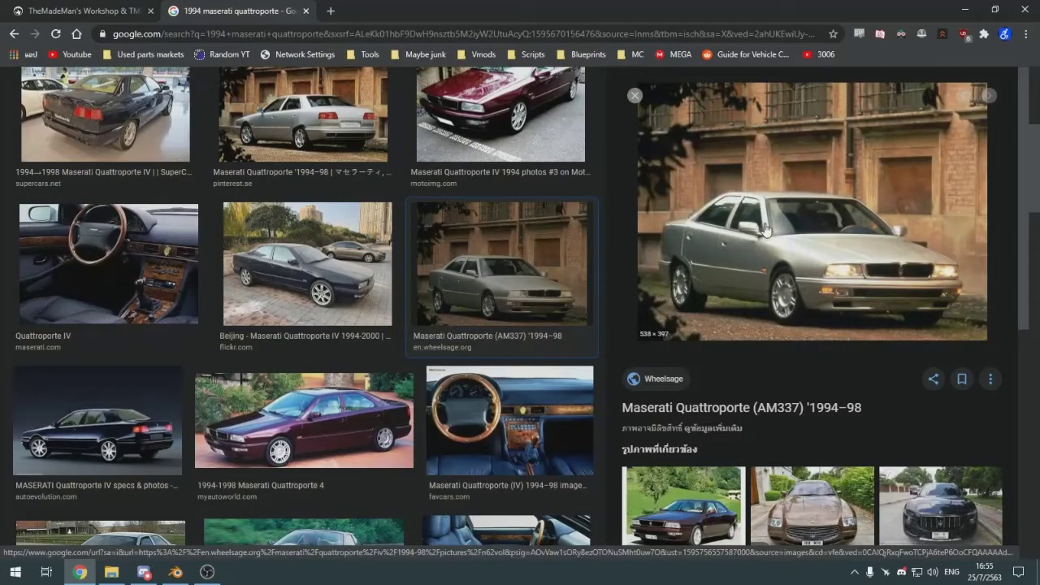
key(alt+Tab)
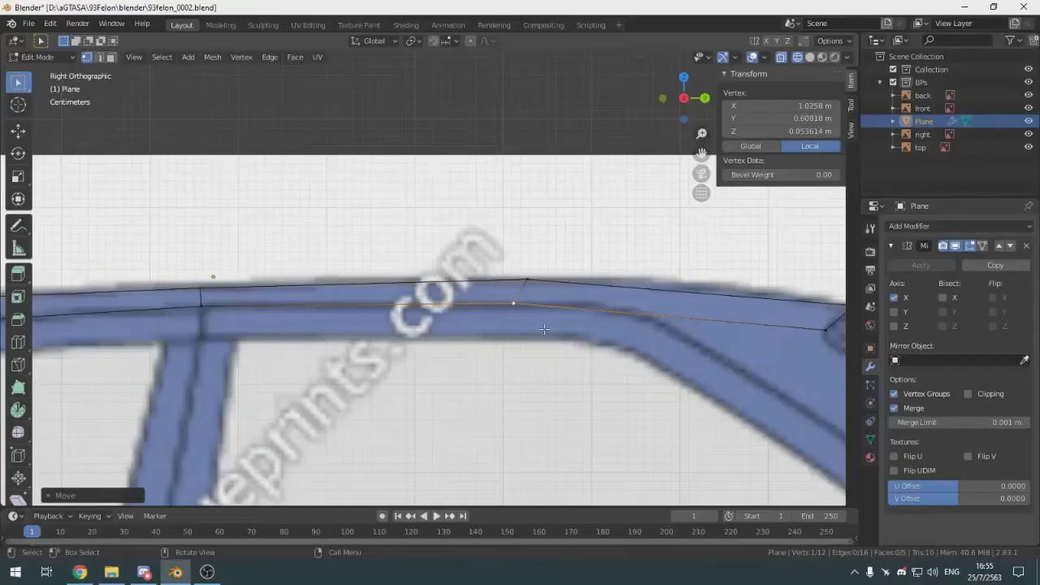
key(alt+Tab)
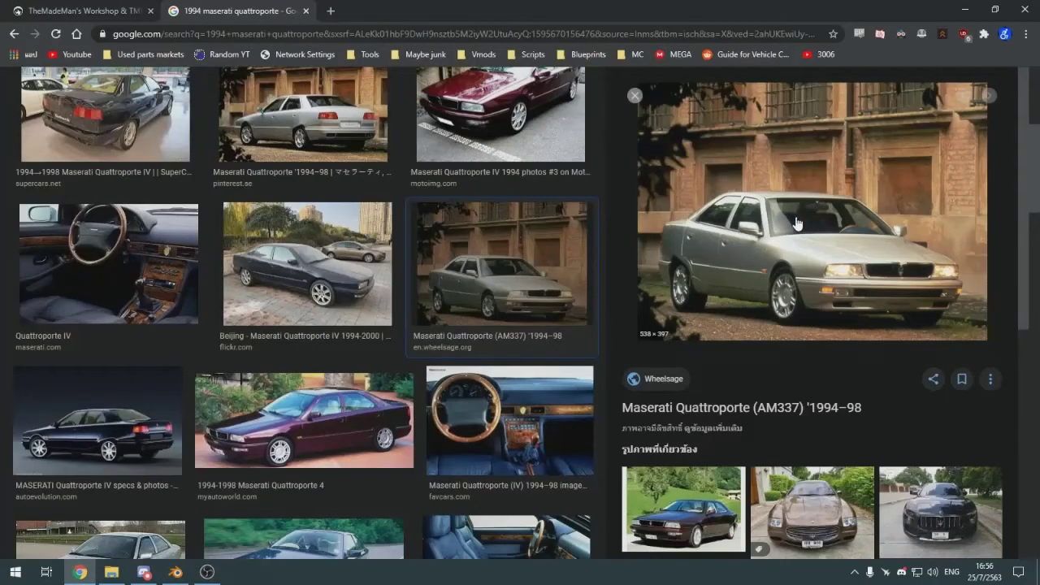
scroll(439, 337, down, 3)
click(317, 219)
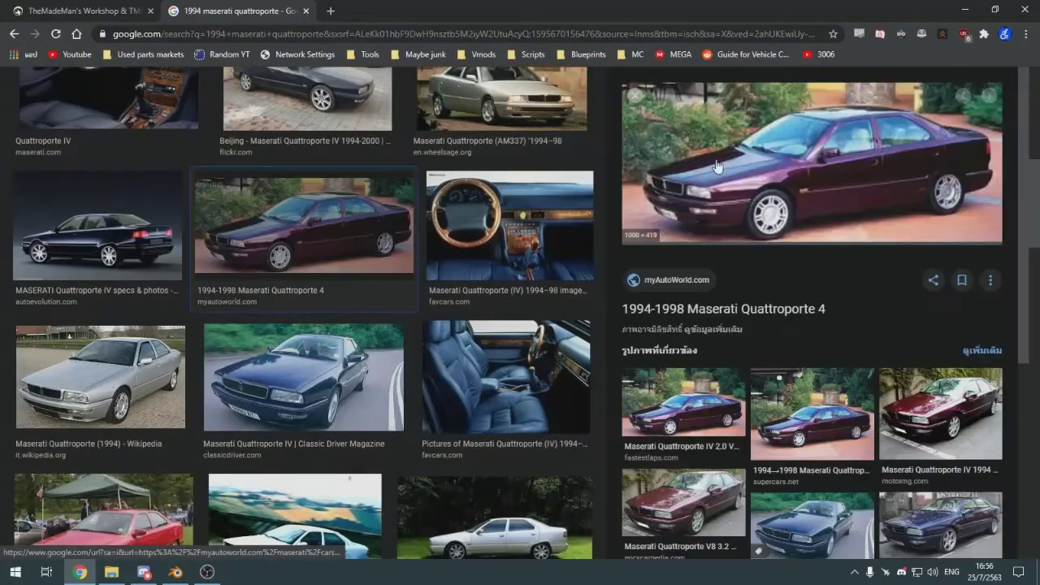
key(alt+Tab)
Add a centred crosswise loop cut between the previous cut and the roof's rear edge
scroll(464, 334, down, 5)
middle_drag(463, 334, 425, 372)
scroll(304, 281, up, 6)
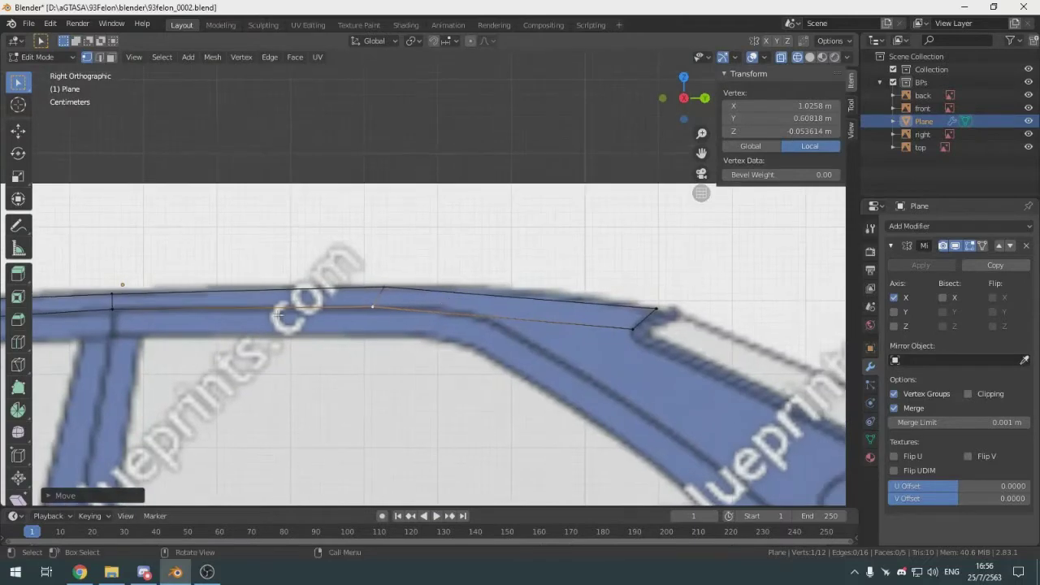
shift+middle_drag(278, 313, 383, 304)
key(ctrl+r)
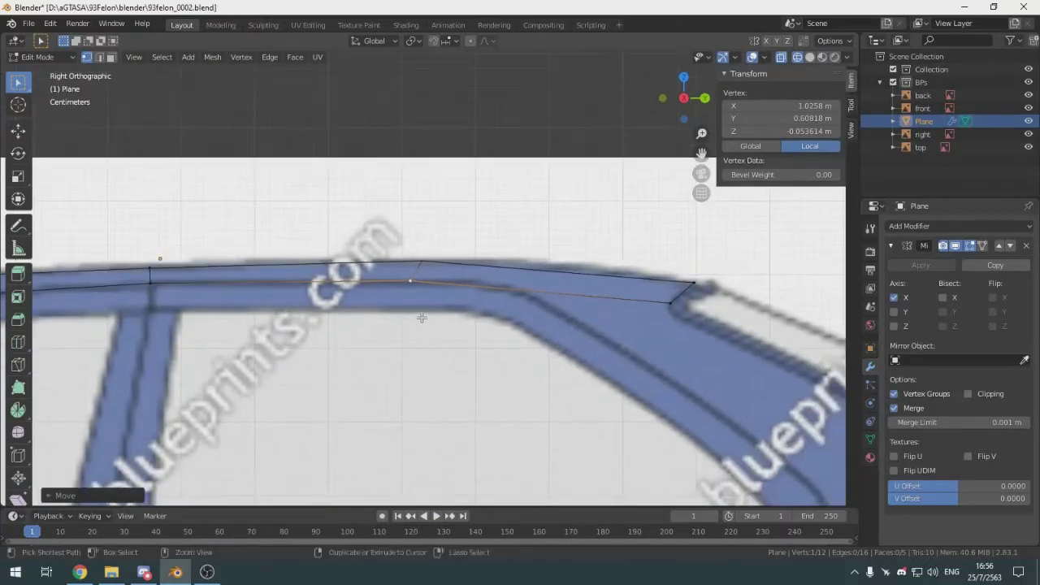
click(523, 289)
right_click(523, 288)
Raise the new cut's centreline vertex along Z to the roofline and move its outer vertex to about Y 0.836 m, Z -0.0635 m
click(564, 271)
key(g)
key(z)
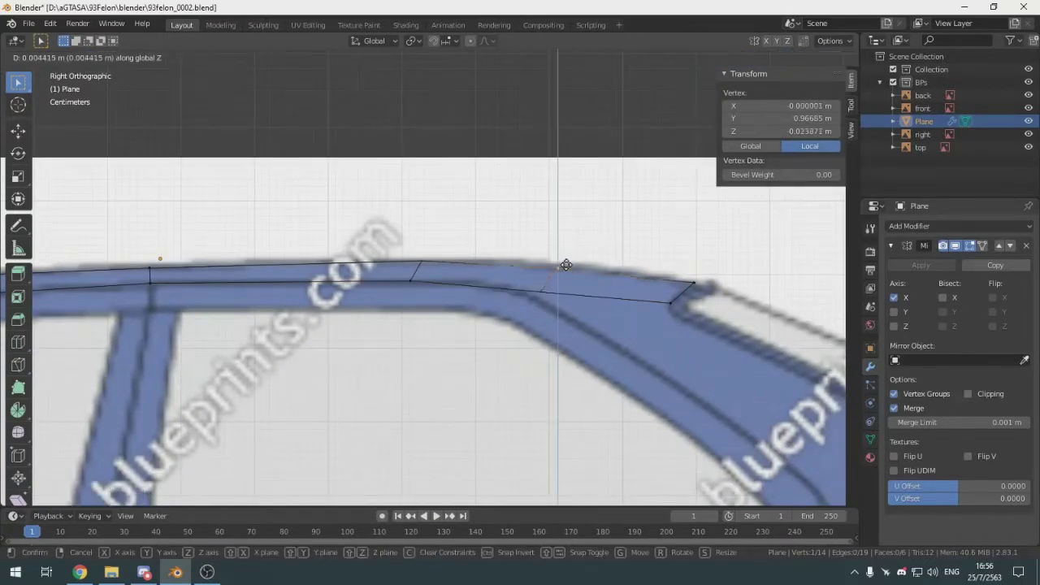
click(567, 263)
click(557, 287)
key(g)
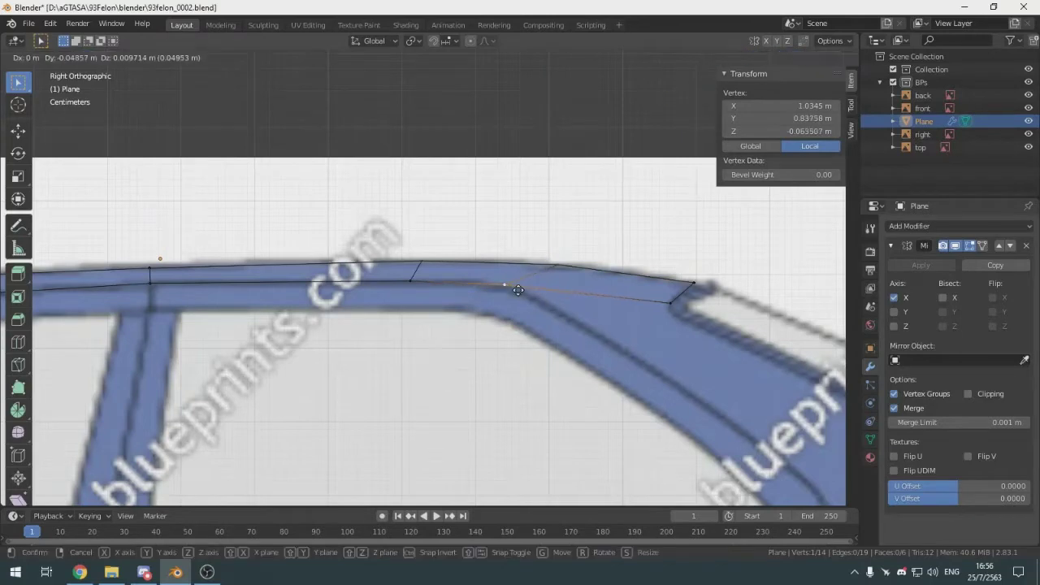
scroll(520, 291, up, 5)
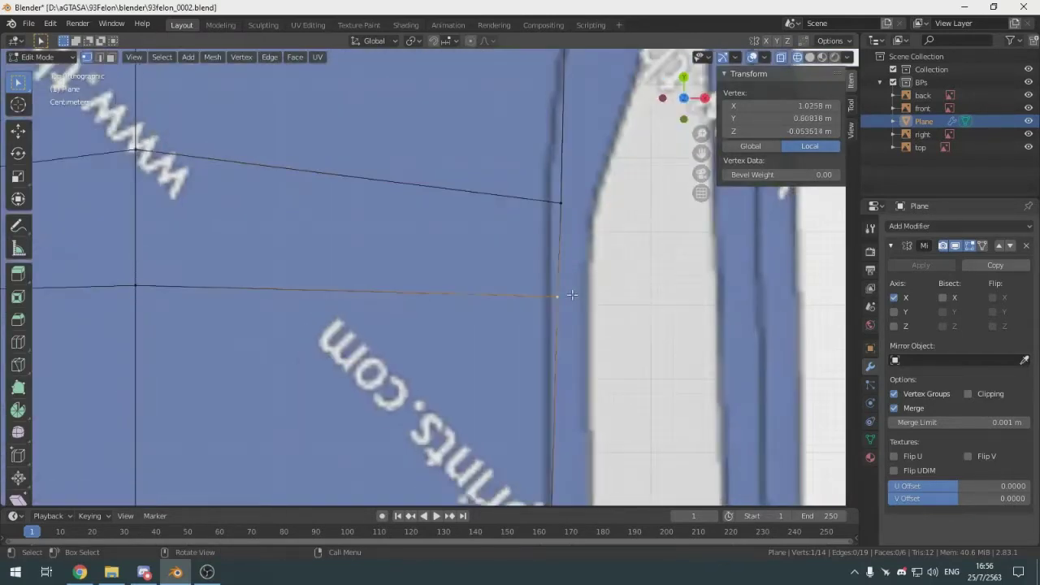
In the top view, move the two rear cuts' outer vertices inward along X to about 1.0036 m and 1.0045 m
key(x)
click(562, 295)
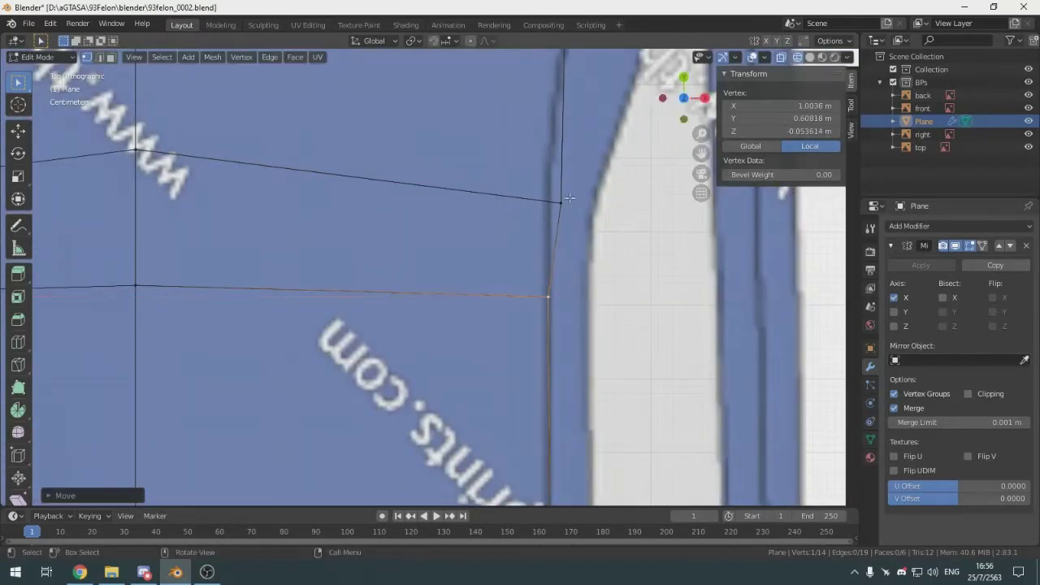
click(569, 199)
key(g)
key(x)
click(558, 198)
shift+middle_drag(572, 161, 549, 317)
scroll(549, 318, down, 2)
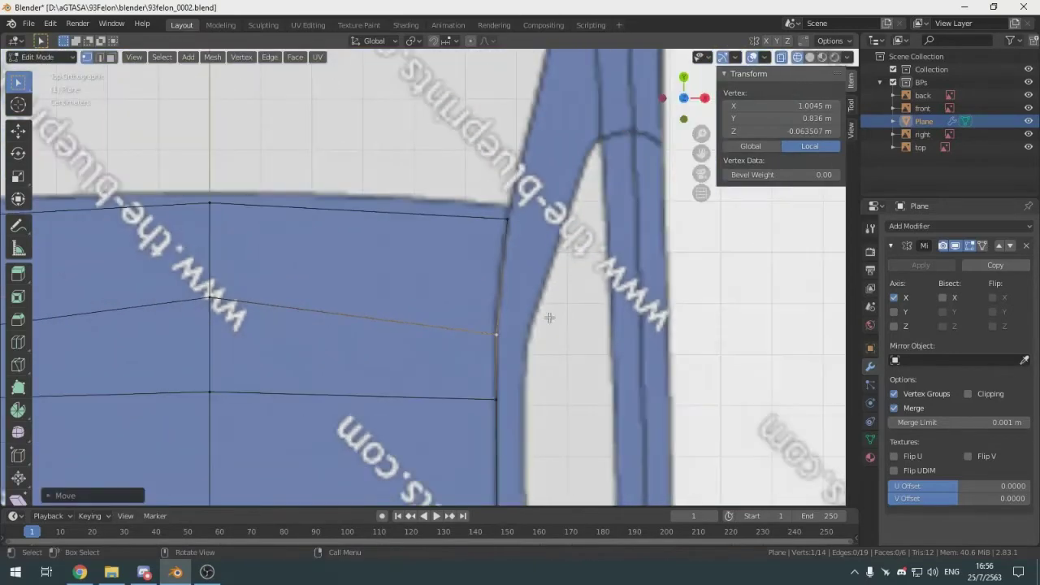
In the right view, slide the rearmost cut's outer vertex backward along its edge to about Y 0.864 m
click(611, 335)
key(KP_3)
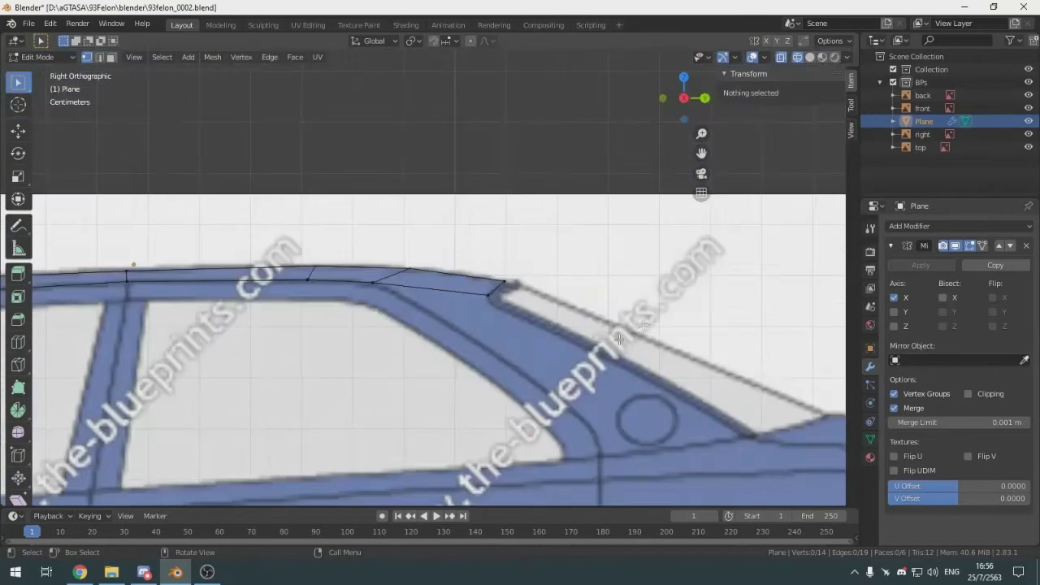
shift+middle_drag(347, 283, 572, 348)
scroll(503, 331, up, 3)
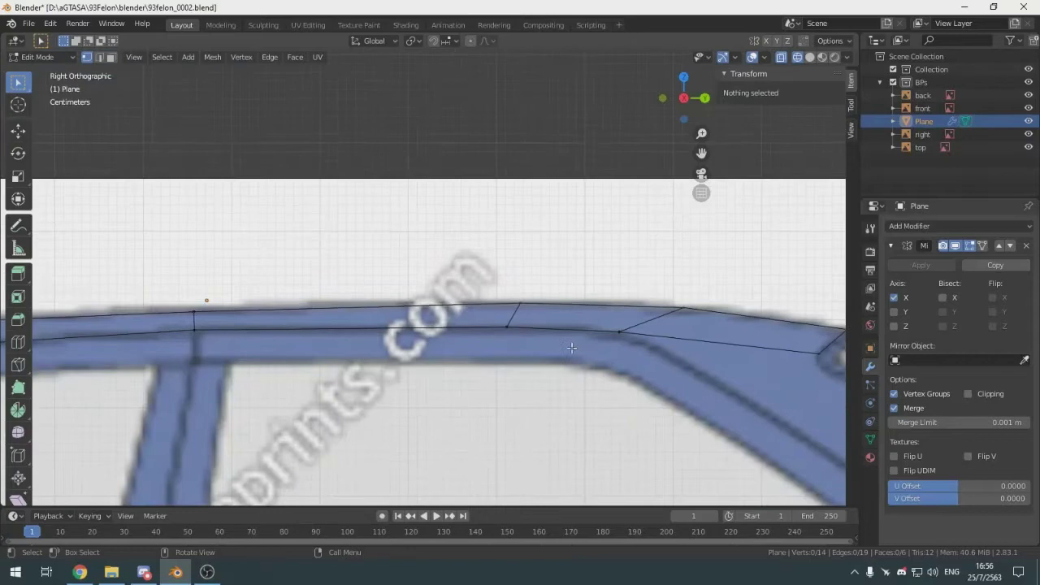
click(636, 341)
key(shift+v)
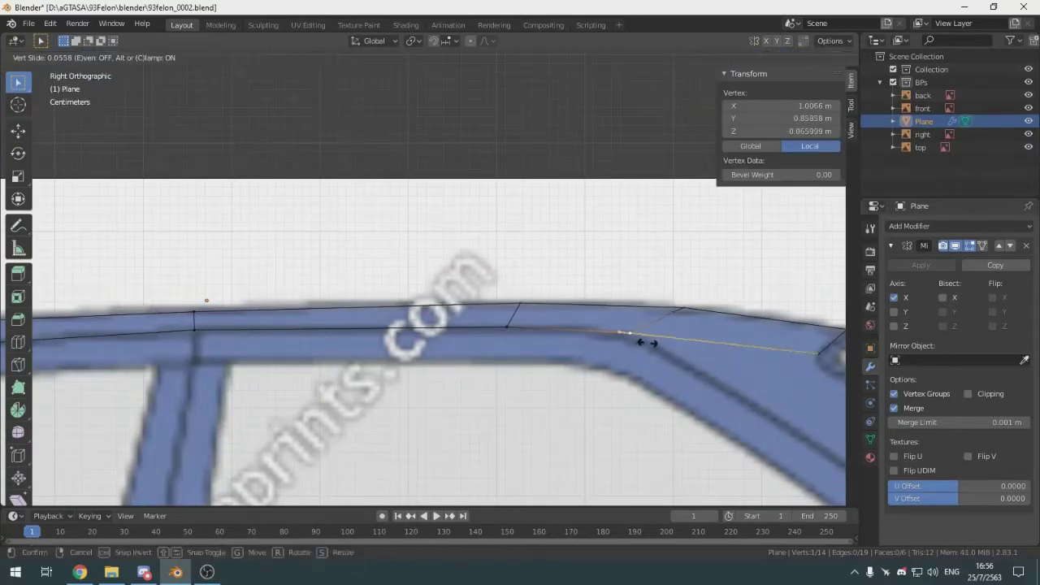
click(649, 343)
Inspect the roof mesh from the top, at an angle and from the right side
key(KP_7)
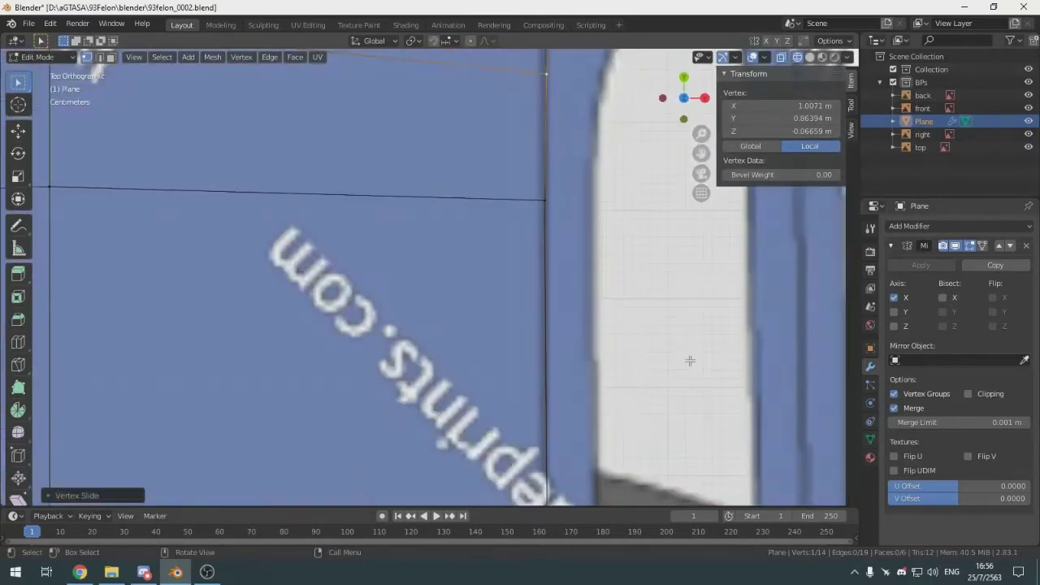
scroll(659, 373, down, 3)
click(658, 373)
scroll(659, 372, down, 3)
middle_drag(658, 373, 642, 310)
scroll(642, 310, up, 3)
key(KP_3)
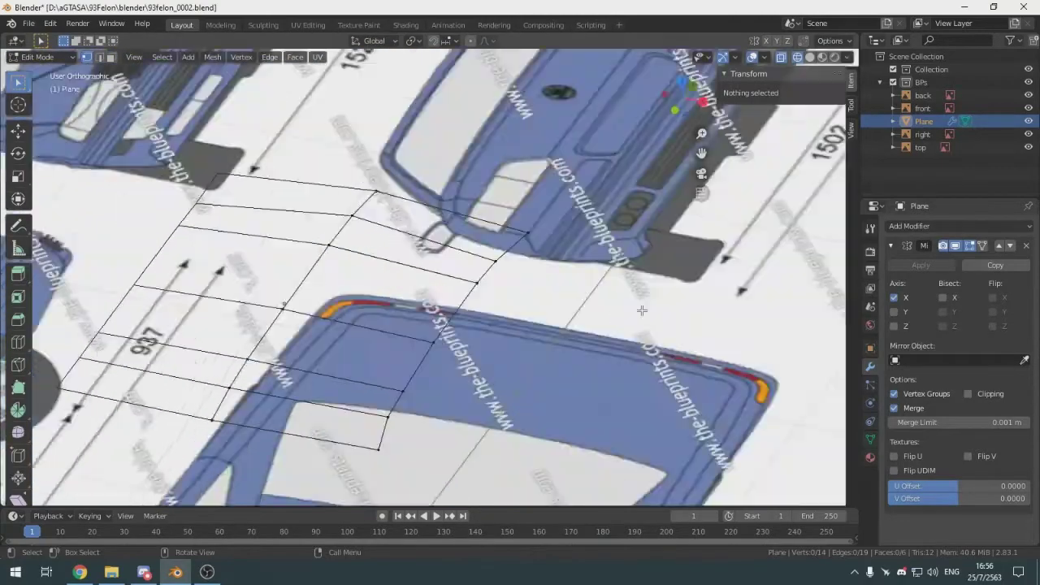
In the top view, slide the rearmost cut's centreline vertex forward along its edge to about Y 0.90 m
key(KP_7)
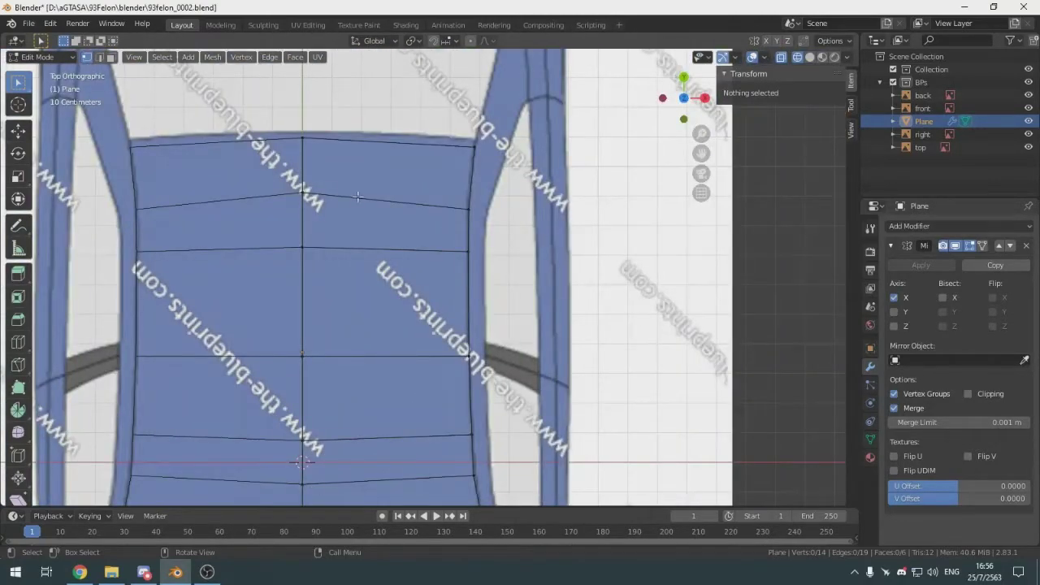
click(326, 192)
scroll(341, 195, up, 3)
key(shift+v)
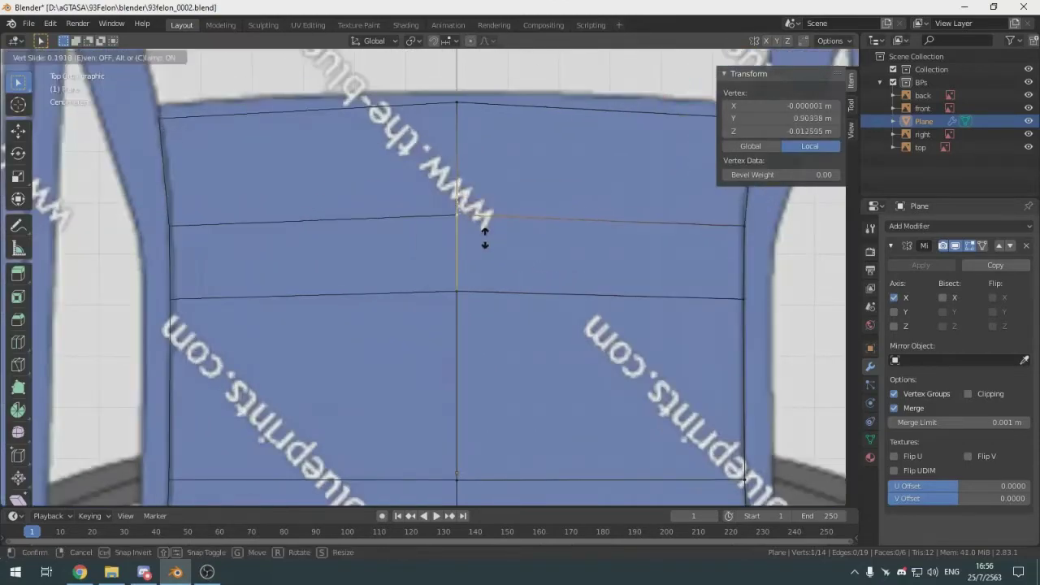
click(486, 241)
click(502, 328)
Examine the roof's cuts and rear edge against the blueprint in the right view, then view the mesh in perspective
scroll(520, 341, down, 4)
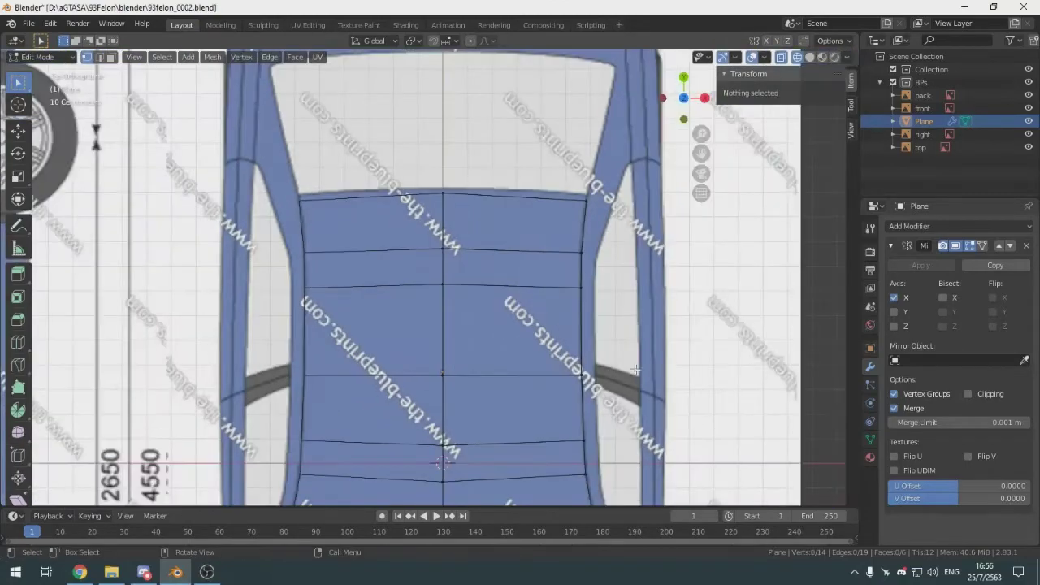
key(KP_3)
scroll(510, 311, up, 6)
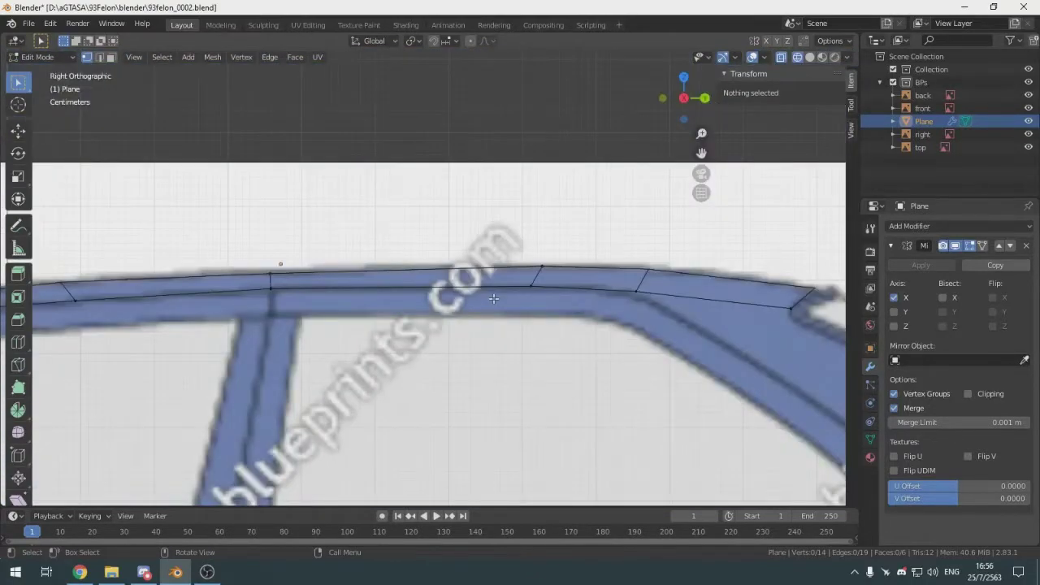
scroll(506, 313, down, 5)
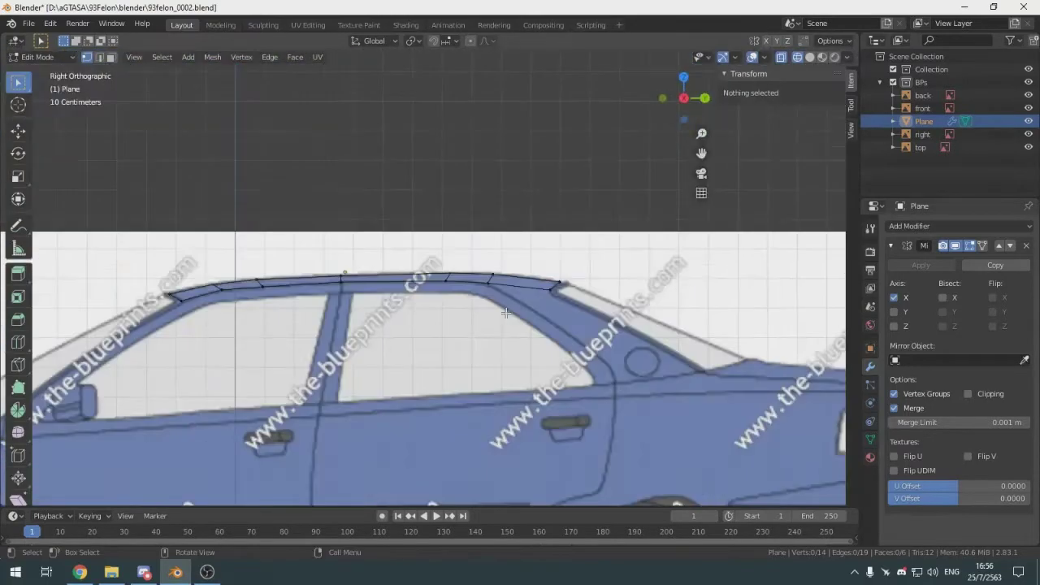
scroll(514, 313, up, 5)
shift+middle_drag(590, 310, 346, 320)
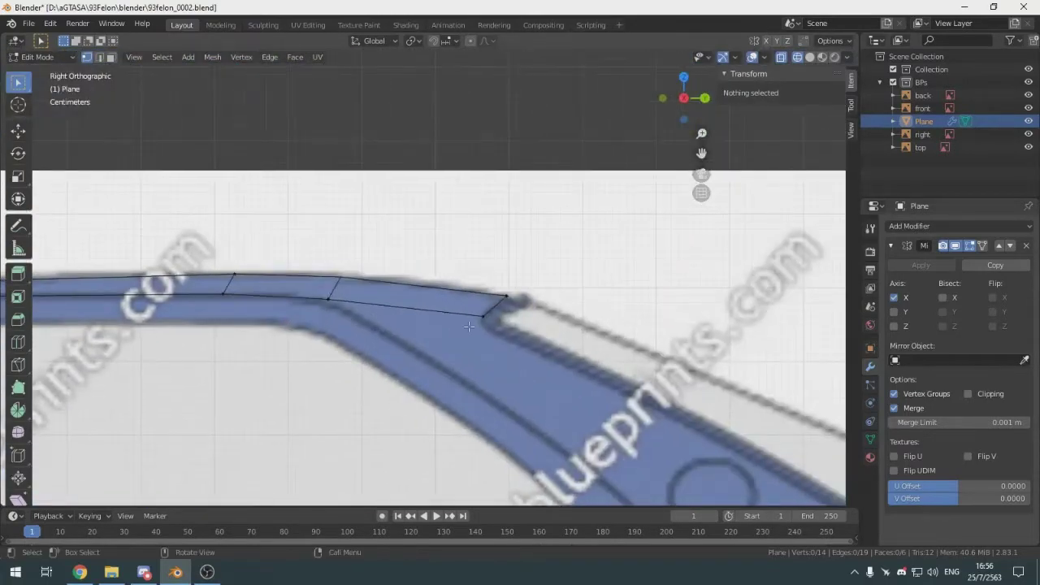
scroll(363, 278, down, 4)
middle_drag(515, 320, 589, 344)
scroll(589, 344, down, 3)
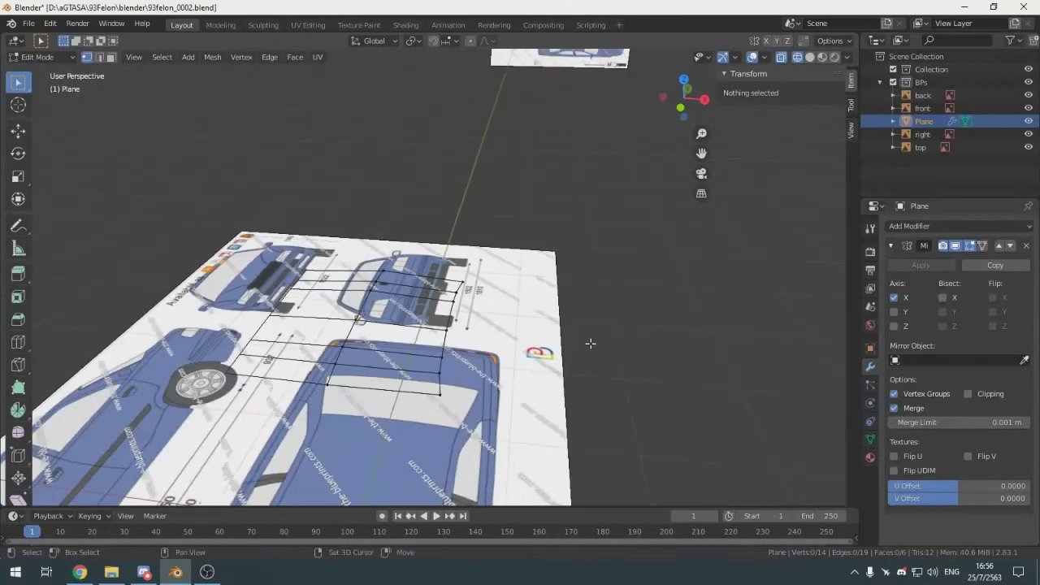
Switch to solid shading and add a centred lengthwise loop cut through the editable half of the roof
key(shift+z)
mouse_move(489, 364)
middle_down()
mouse_move(507, 347)
mouse_move(414, 283)
mouse_move(512, 286)
mouse_move(468, 286)
mouse_move(479, 388)
mouse_move(483, 350)
middle_up()
key(ctrl+r)
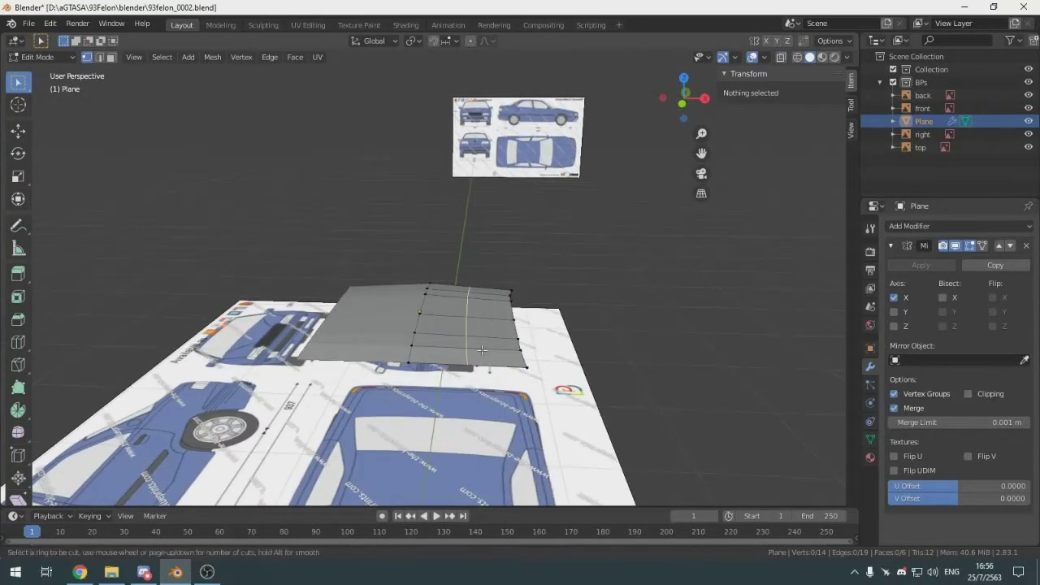
click(482, 349)
click(482, 349)
key(KP_7)
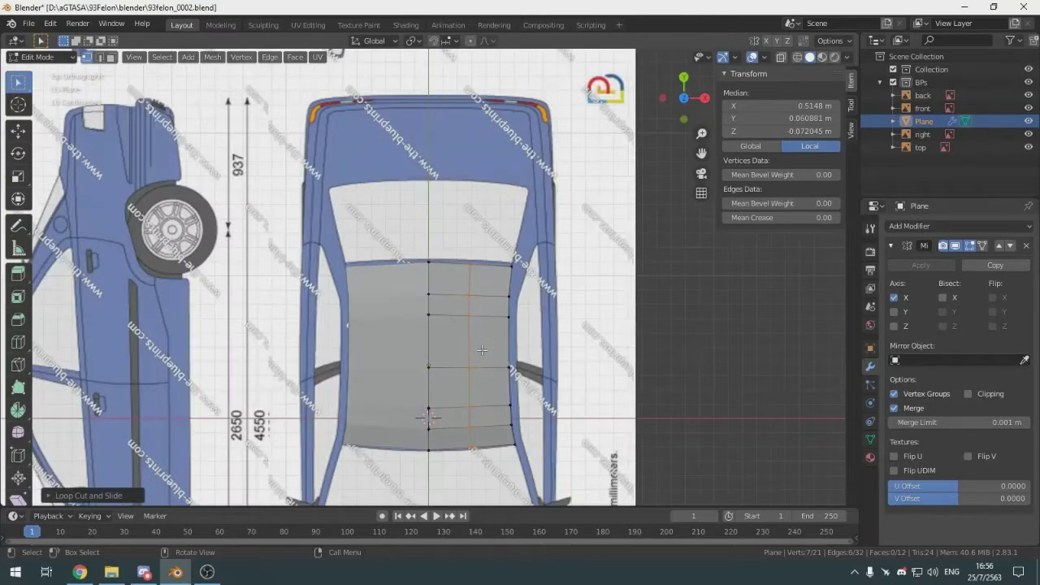
scroll(476, 410, up, 10)
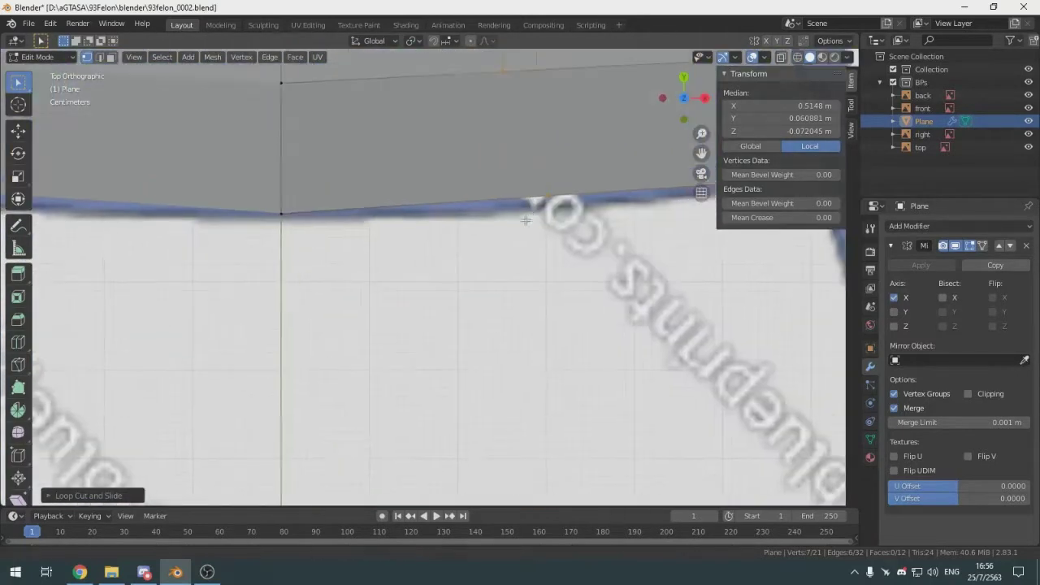
key(g)
key(z)
click(502, 296)
key(ctrl+z)
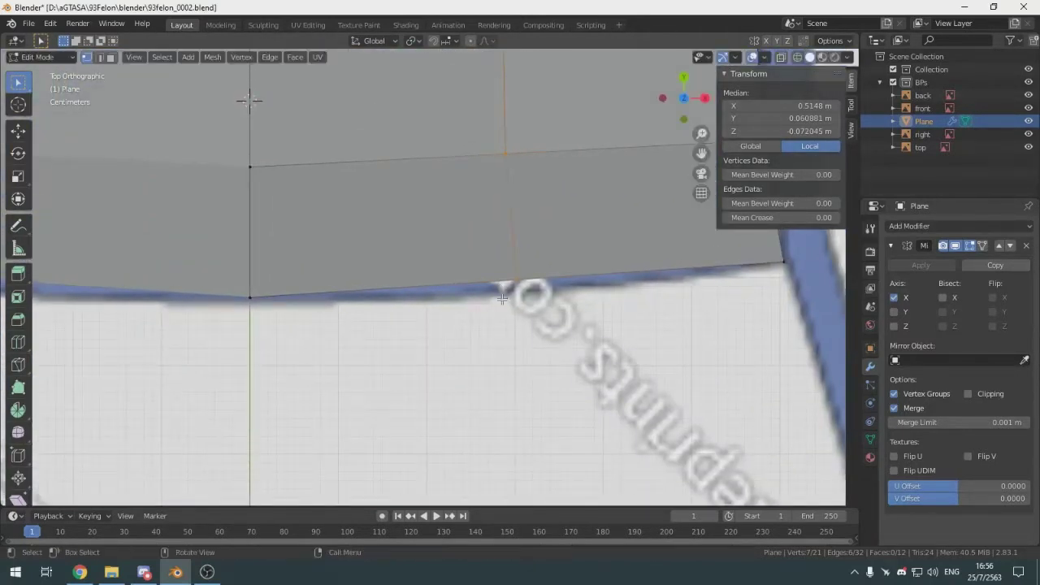
key(g)
key(y)
click(505, 309)
key(ctrl+z)
Move the lengthwise cut's front vertex along Y to the roof's front outline, at about -1.047 m in local coordinates
click(521, 279)
key(g)
key(y)
click(529, 287)
shift+middle_drag(529, 287, 527, 340)
Move the lengthwise cut's second vertex from the front forward along Y to about -0.790 m in local coordinates
click(527, 243)
click(514, 212)
key(g)
key(y)
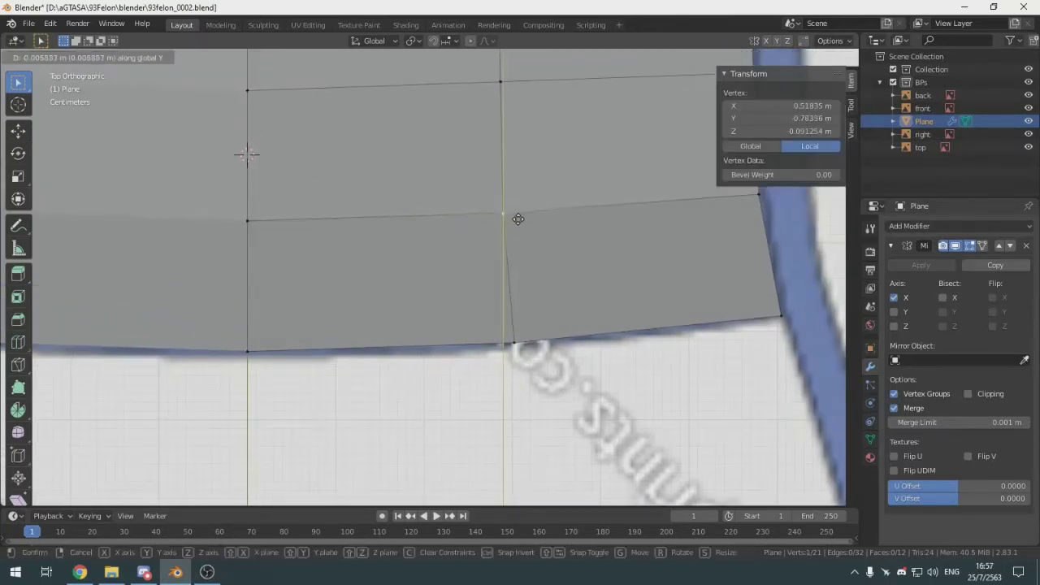
click(518, 220)
shift+middle_drag(518, 220, 517, 348)
click(511, 216)
scroll(515, 286, down, 6)
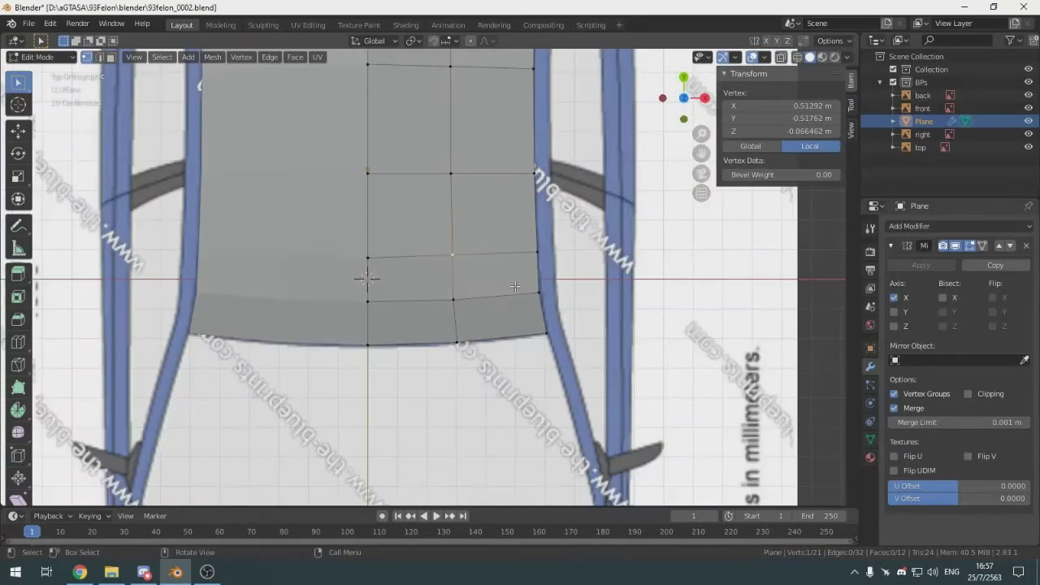
In the front view, try to adjust the lengthwise cut's front vertex along Z
key(KP_1)
scroll(474, 326, up, 6)
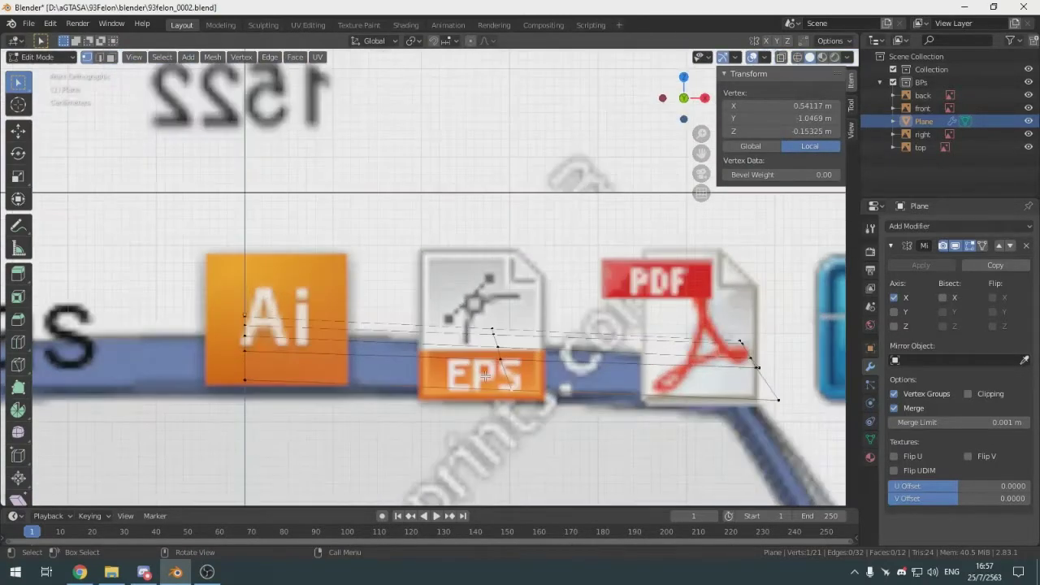
key(g)
key(z)
click(531, 393)
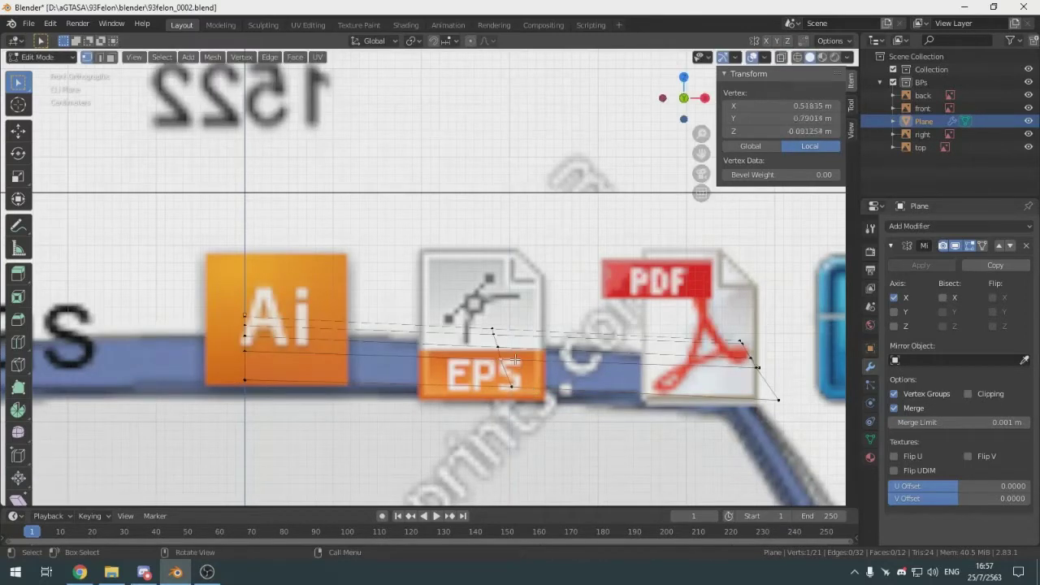
key(ctrl+z)
In wireframe, select all vertices of the lengthwise cut and raise them along Z to a median of about -0.064 m
key(shift+z)
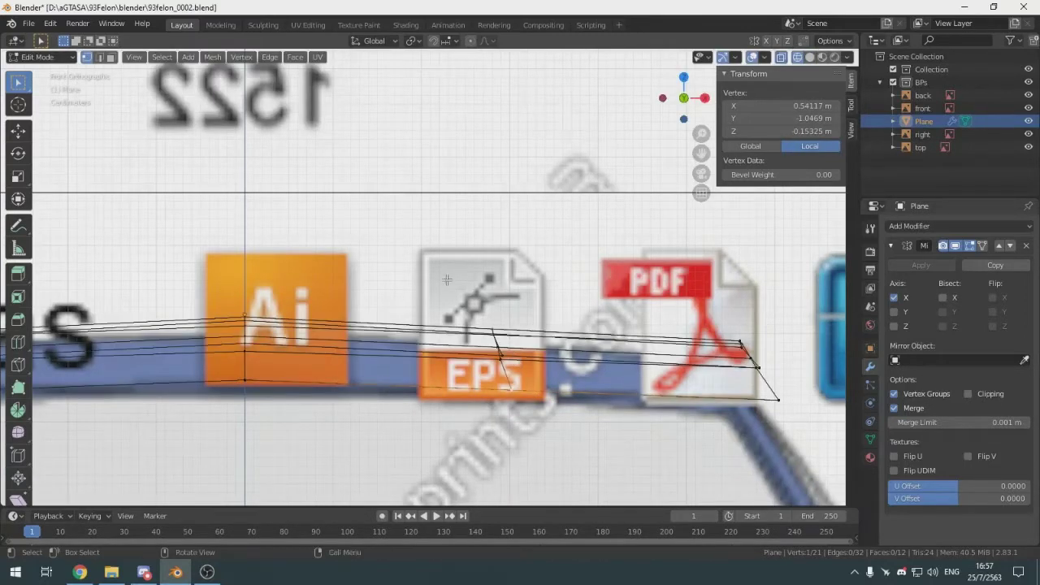
drag(474, 313, 541, 412)
key(g)
key(z)
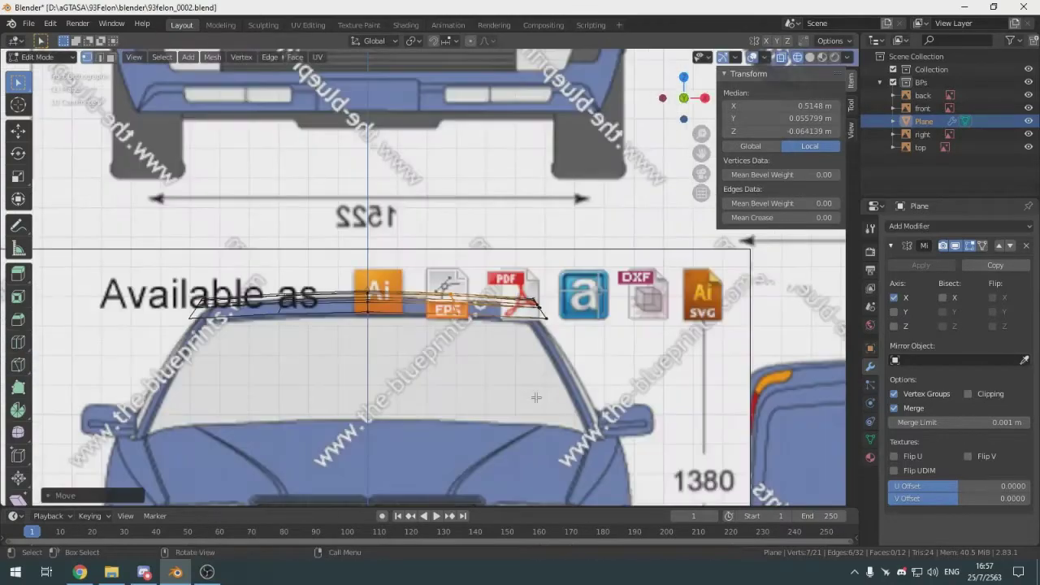
key(alt+a)
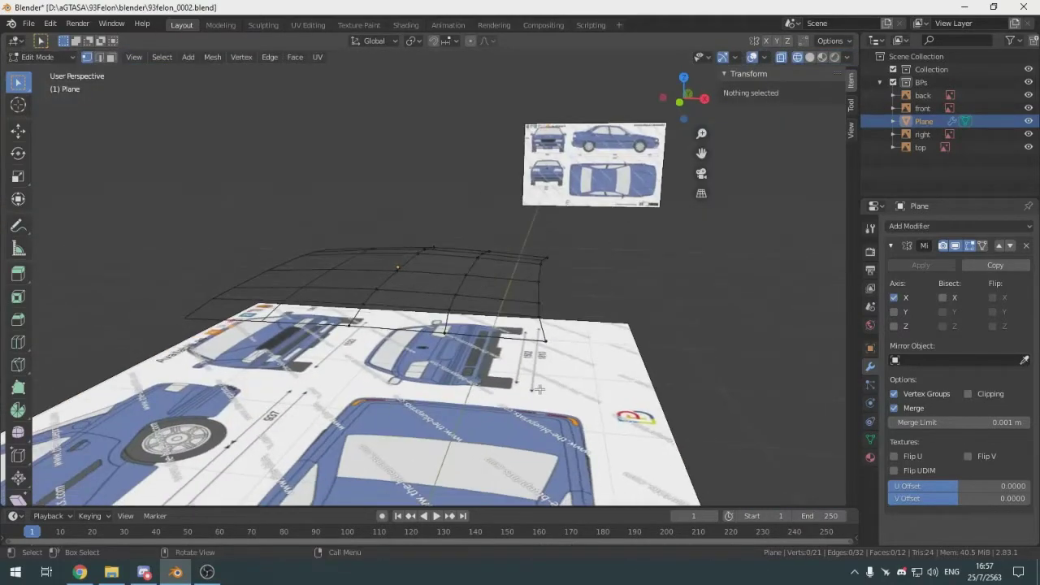
Examine the roof's crosswise curvature and outer edge against the blueprint in the front view
key(KP_1)
scroll(544, 382, up, 4)
shift+middle_drag(701, 383, 451, 351)
scroll(451, 352, up, 5)
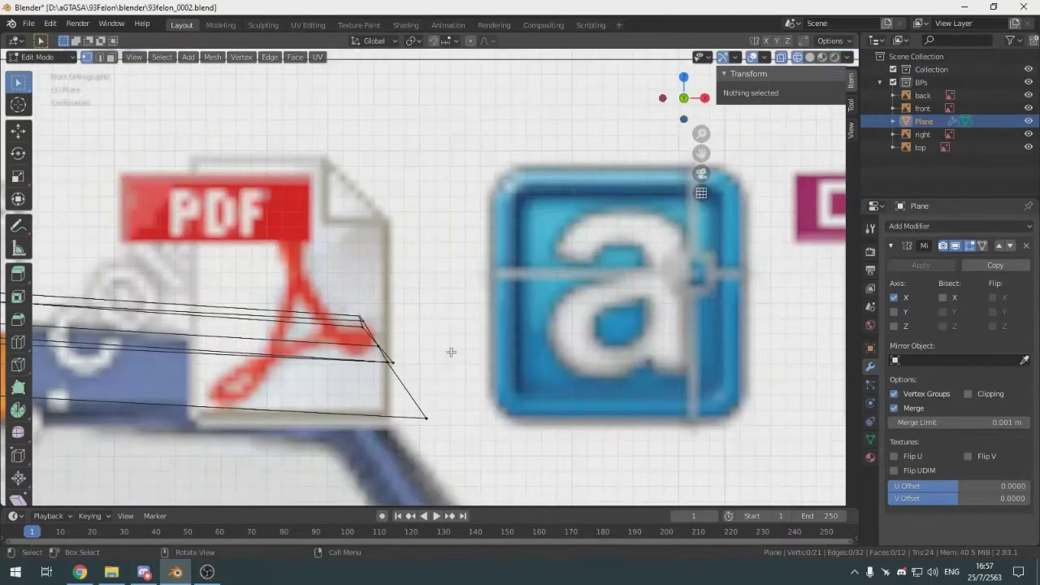
scroll(388, 372, down, 3)
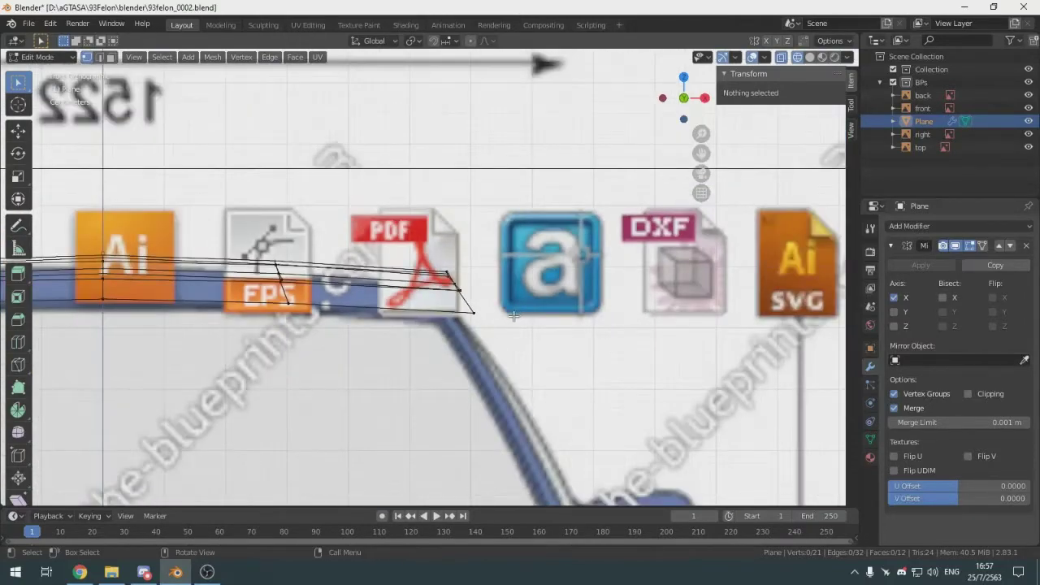
scroll(513, 316, down, 2)
scroll(534, 347, down, 4)
scroll(511, 338, up, 4)
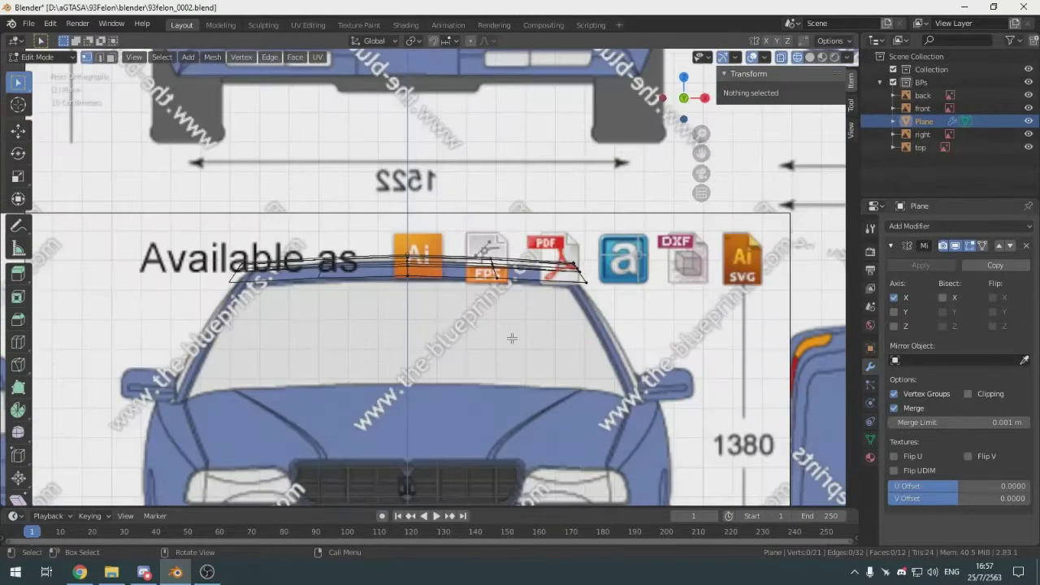
In the top view, move the lengthwise cut's rearmost vertex along Y to about 1.285 m in local coordinates
key(KP_7)
shift+middle_drag(485, 236, 498, 392)
shift+middle_drag(479, 121, 483, 291)
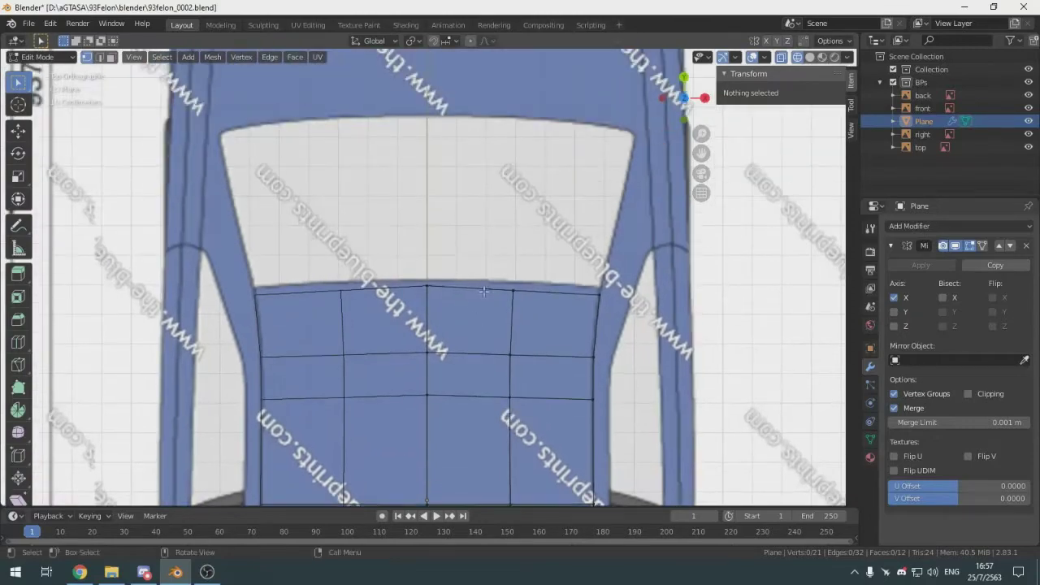
click(483, 291)
scroll(484, 285, up, 6)
key(g)
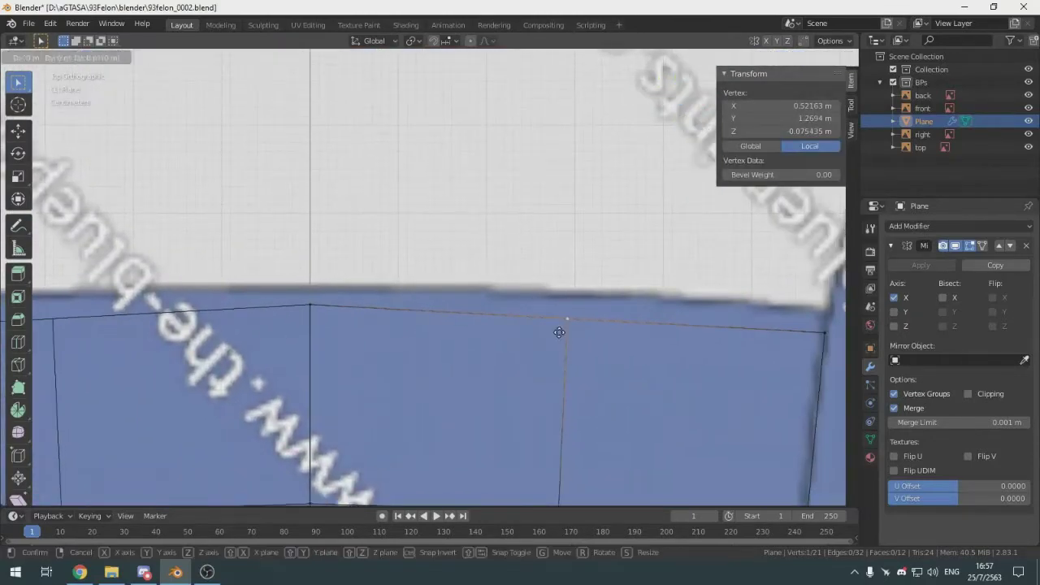
key(y)
click(562, 324)
scroll(562, 324, down, 6)
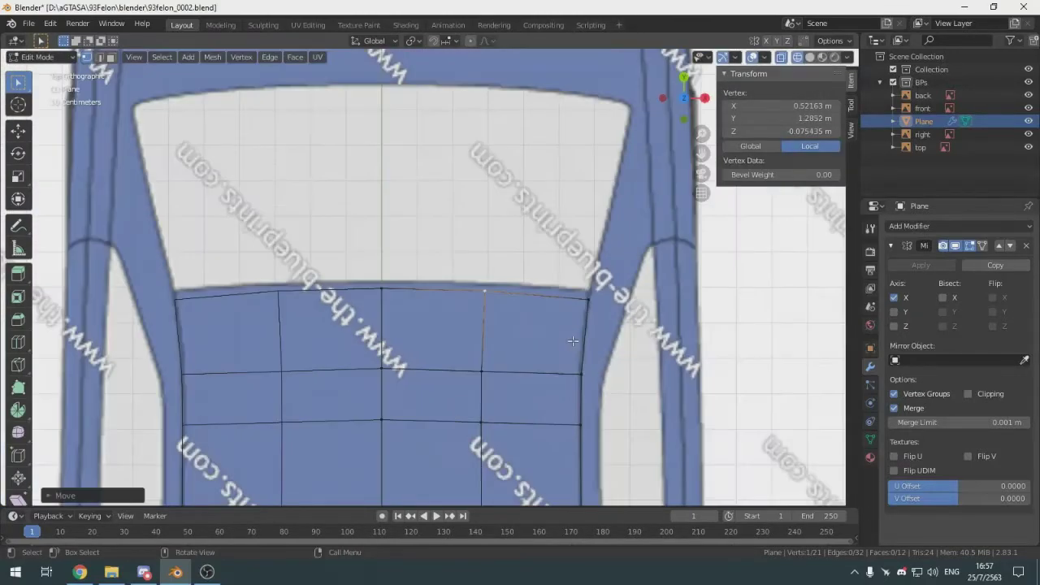
Examine the roof mesh against the blueprints in the back and right side views, especially along its rear section
key(ctrl+KP_1)
scroll(401, 329, up, 6)
shift+middle_drag(328, 303, 609, 340)
scroll(414, 310, down, 5)
key(alt+a)
key(KP_3)
scroll(538, 304, up, 6)
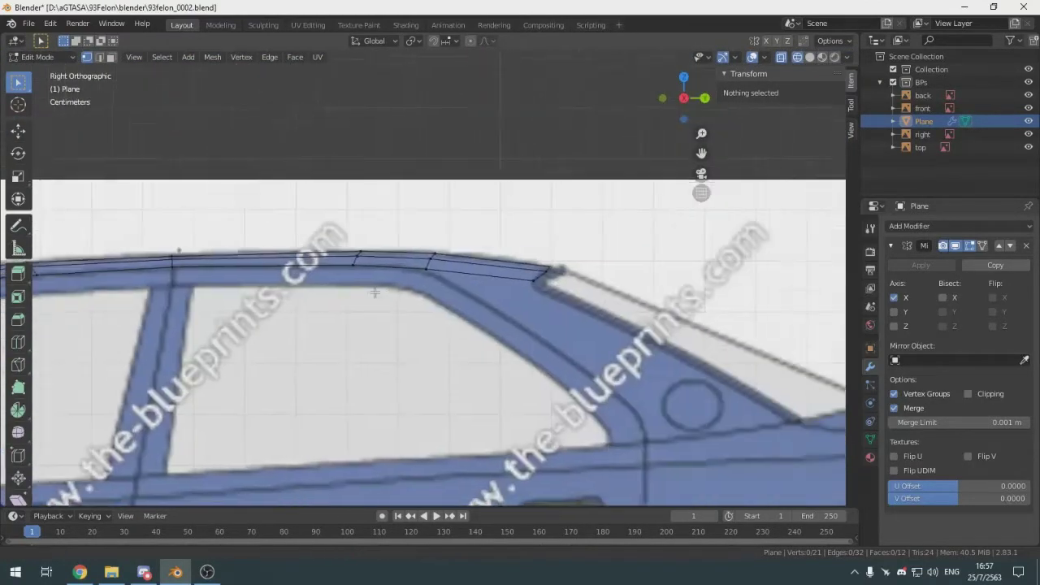
scroll(528, 304, down, 8)
middle_drag(528, 304, 451, 282)
scroll(410, 309, up, 6)
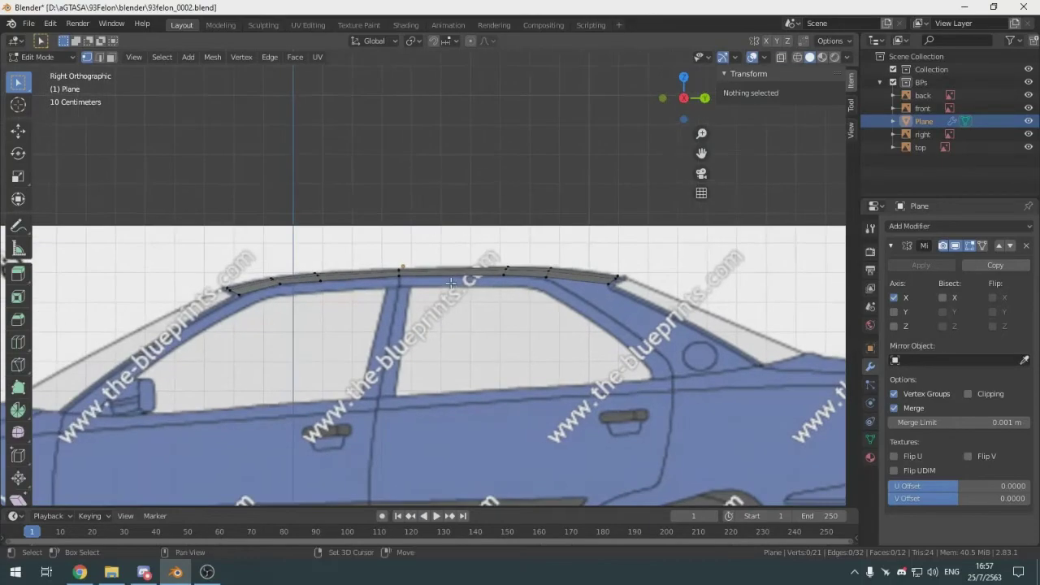
scroll(615, 286, down, 2)
middle_drag(615, 286, 390, 276)
scroll(454, 338, up, 3)
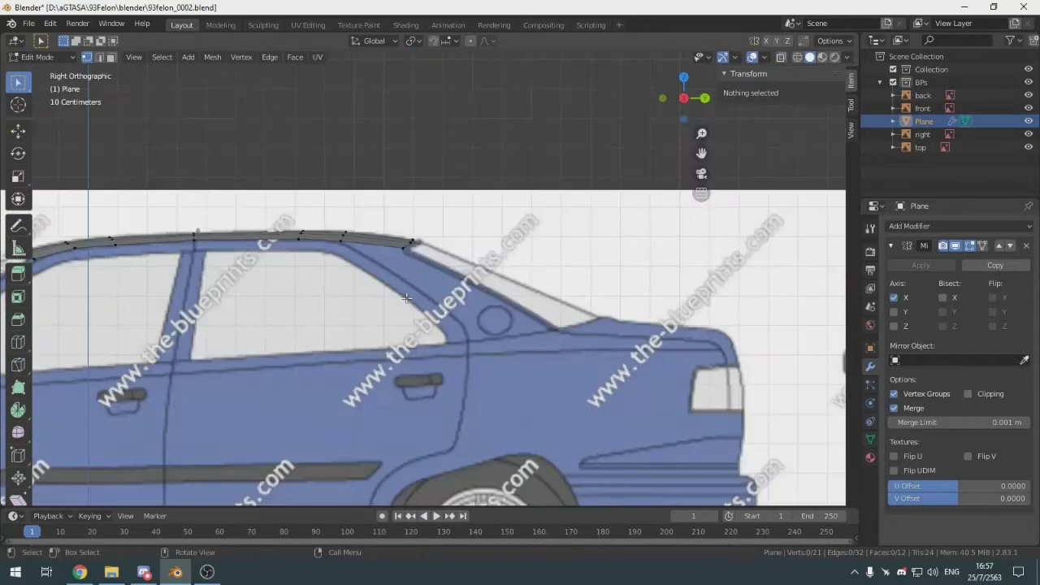
scroll(384, 268, up, 4)
Select the roof's outer-edge vertex one row in from the rear and compare its position with the top blueprint in wireframe
click(367, 253)
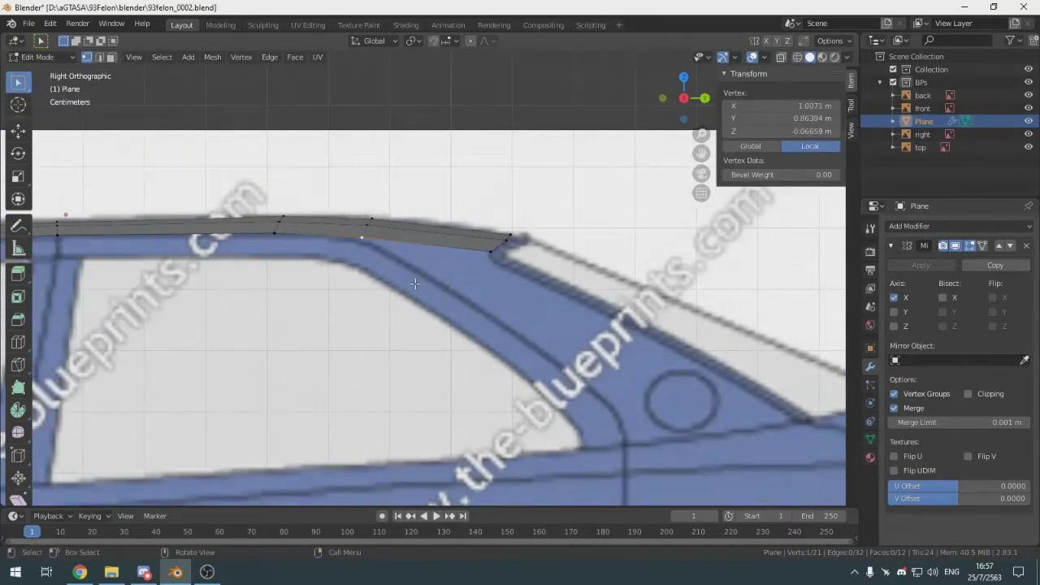
key(KP_7)
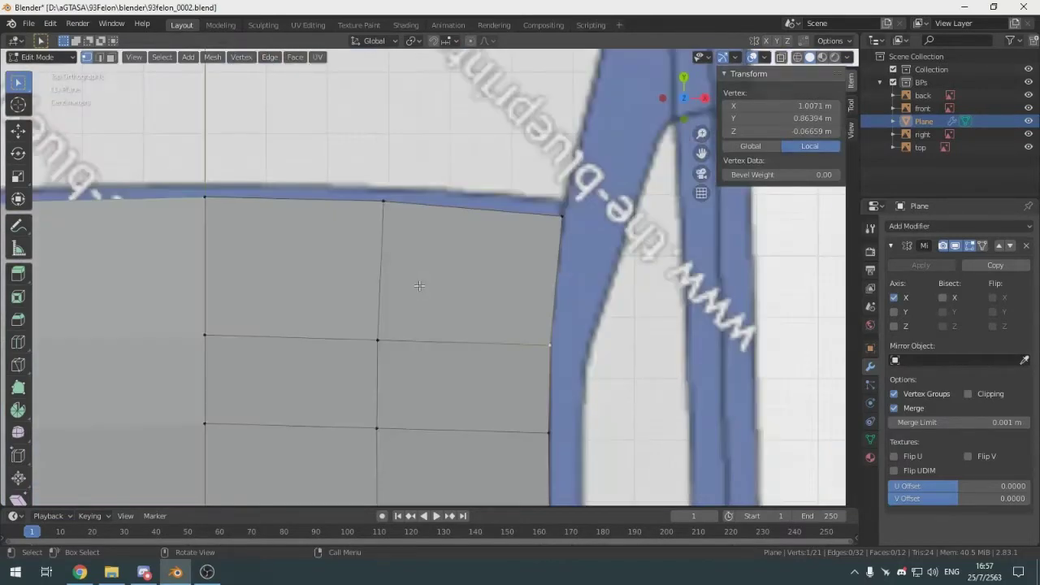
scroll(438, 289, down, 3)
shift+middle_drag(540, 300, 439, 287)
key(shift+z)
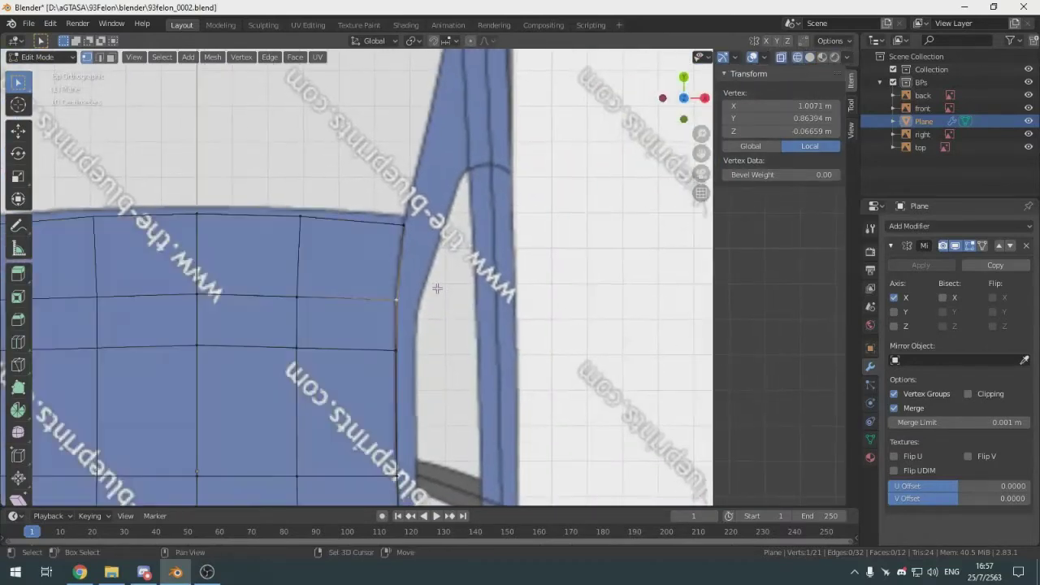
key(shift+z)
key(KP_3)
scroll(437, 288, up, 4)
key(e)
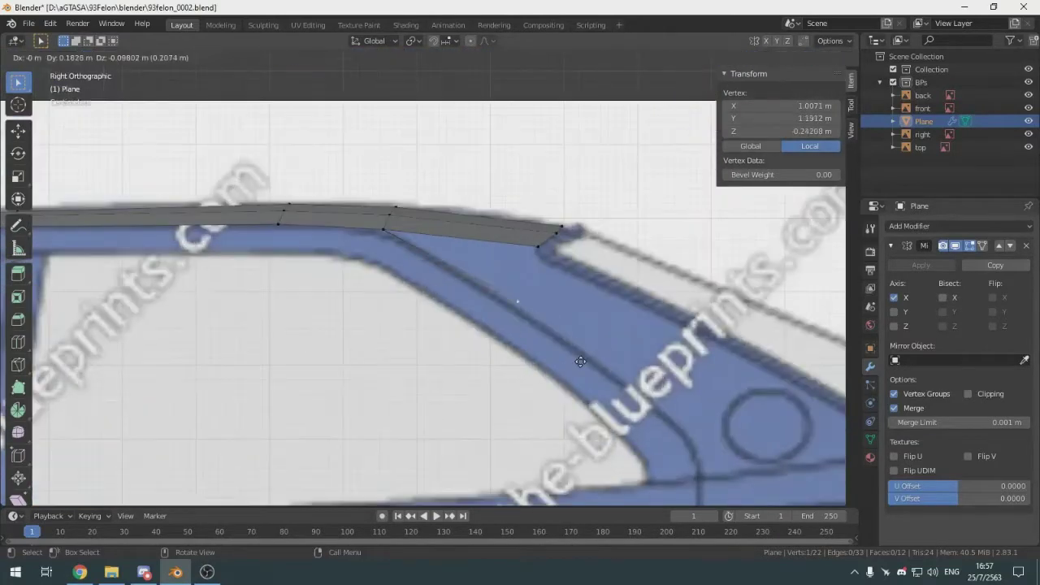
key(Escape)
key(ctrl+z)
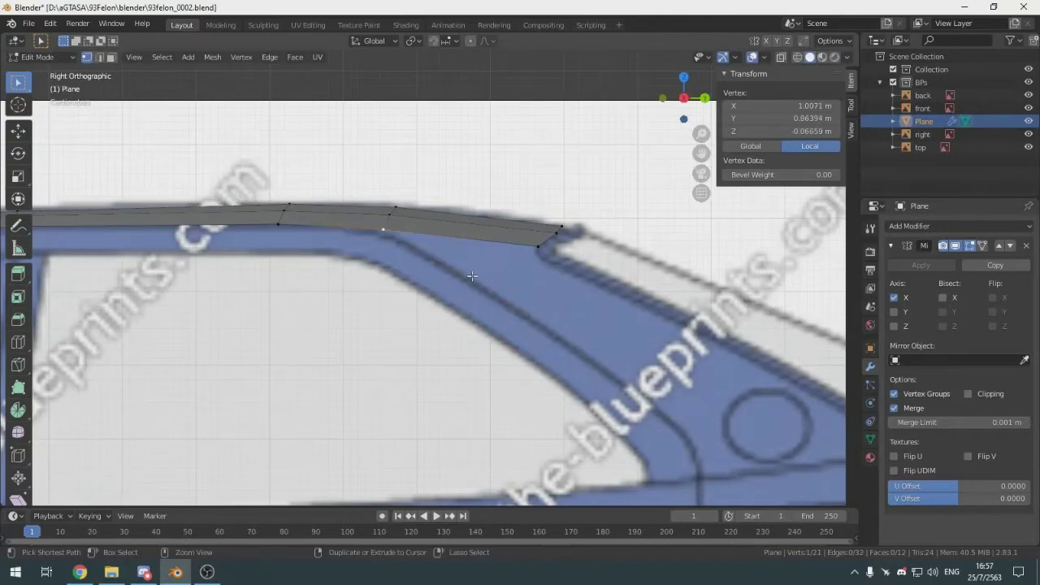
In the right side view, extrude the selected outer-edge vertex down the rear door-frame line to about Y 1.223 m, Z -0.286 m in local coordinates
scroll(463, 268, down, 2)
middle_drag(463, 268, 377, 142)
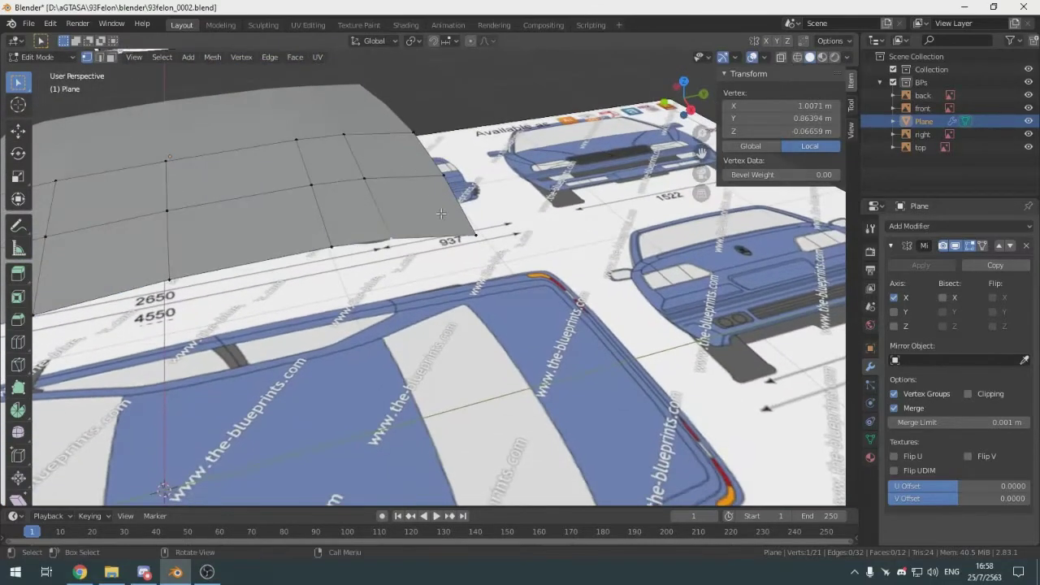
key(KP_3)
scroll(387, 235, up, 6)
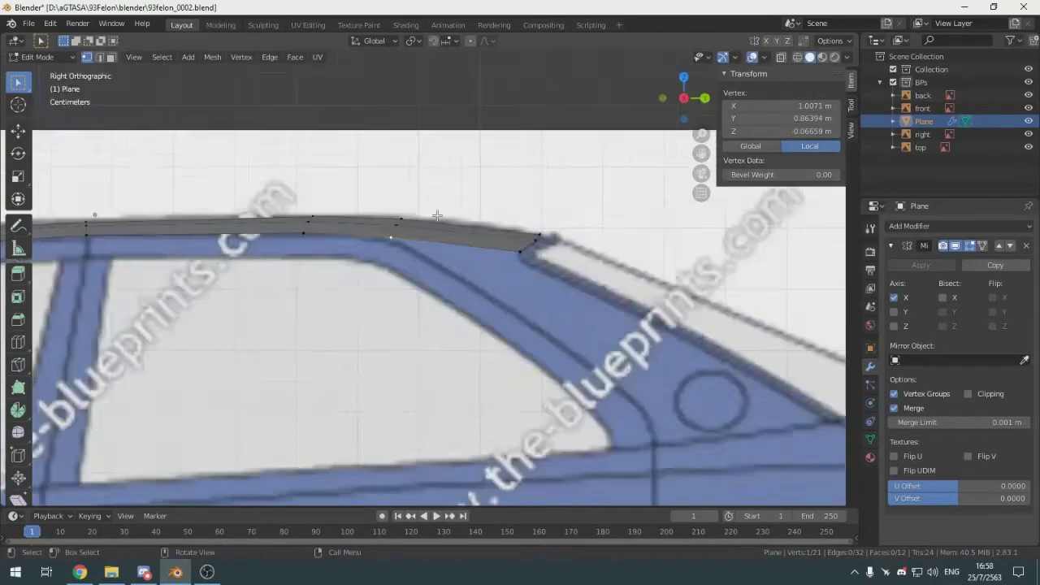
shift+middle_drag(476, 256, 534, 264)
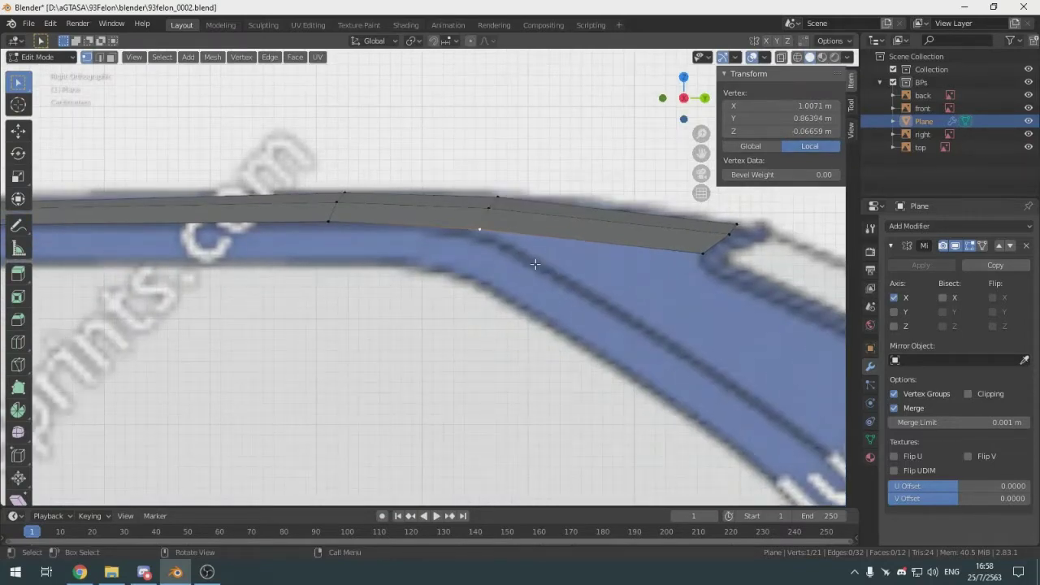
key(e)
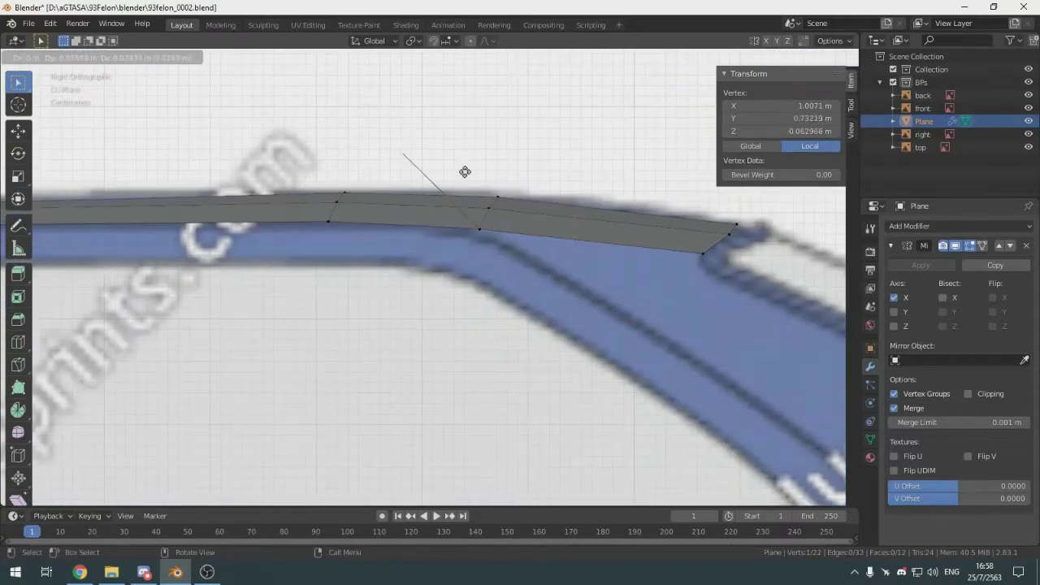
click(748, 394)
scroll(505, 294, down, 5)
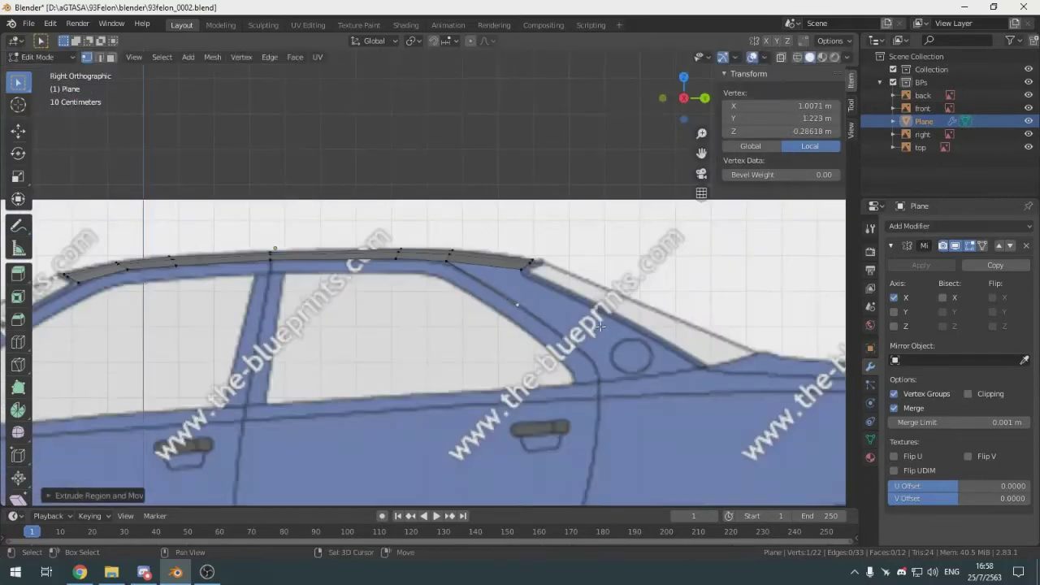
scroll(599, 326, down, 3)
In the top view, move the extruded vertex outward along X to about 1.152 m in local coordinates, matching the blueprint's rear pillar
key(KP_7)
key(g)
key(x)
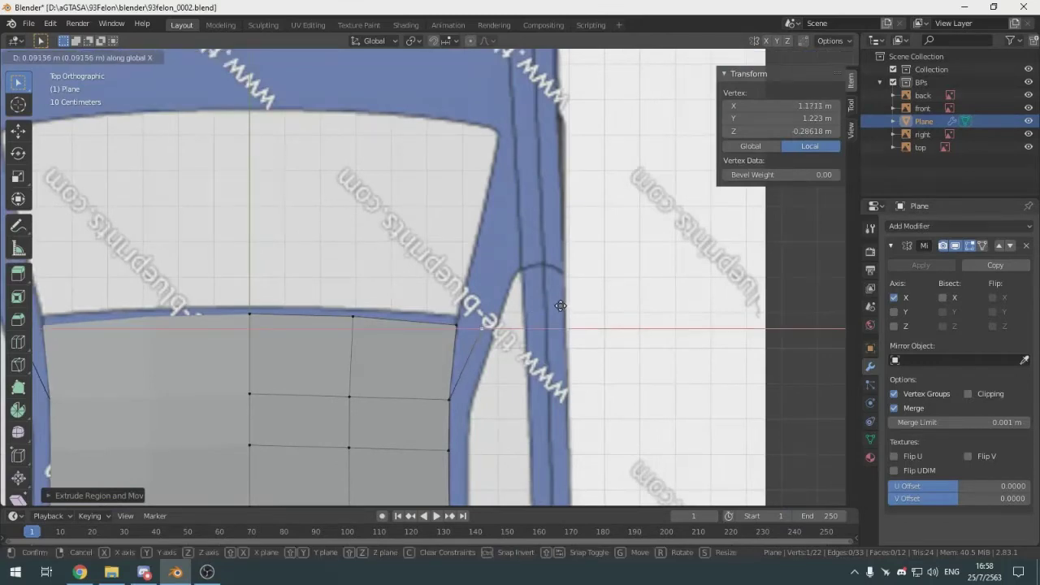
click(561, 303)
shift+scroll(560, 303, down, 4)
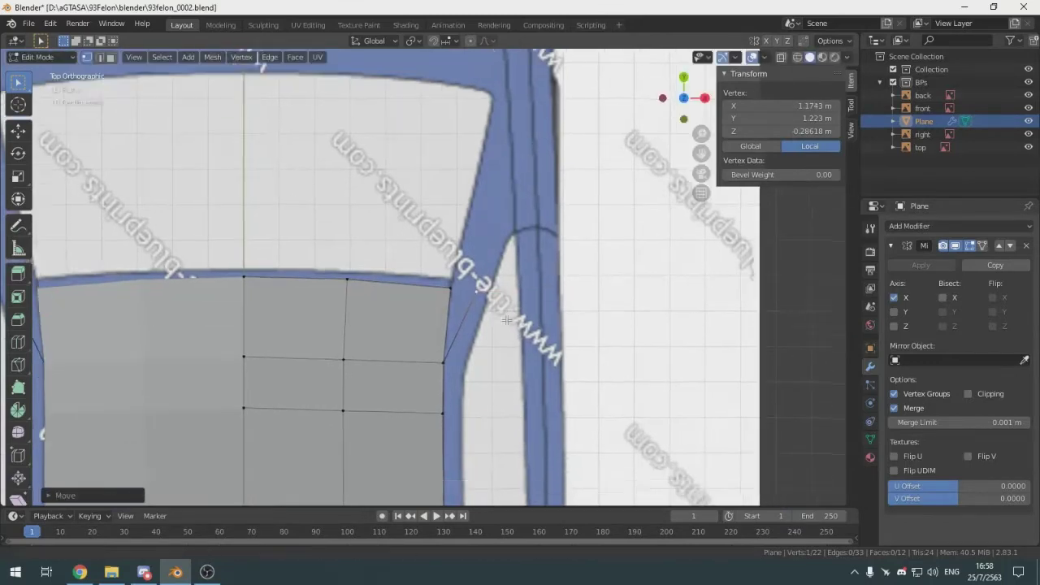
scroll(485, 229, up, 3)
key(g)
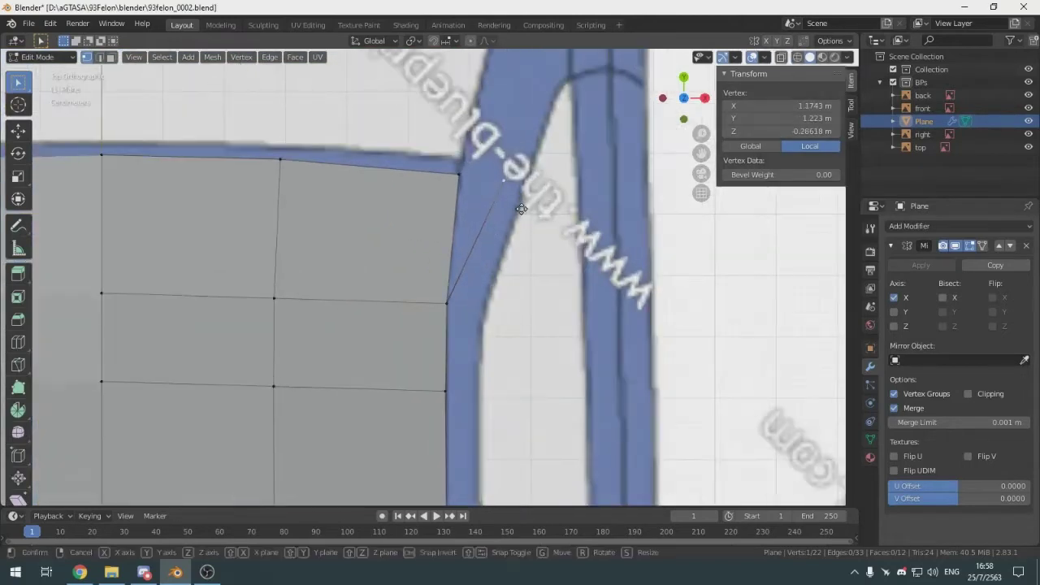
click(488, 228)
shift+middle_drag(513, 189, 445, 211)
key(g)
click(494, 233)
key(g)
click(530, 240)
scroll(531, 240, down, 2)
key(KP_3)
scroll(444, 211, up, 5)
Switch to Chrome and examine the 1994 Maserati Quattroporte photos, viewing the silver car's side picture at full size, then return to Blender
key(alt+Tab)
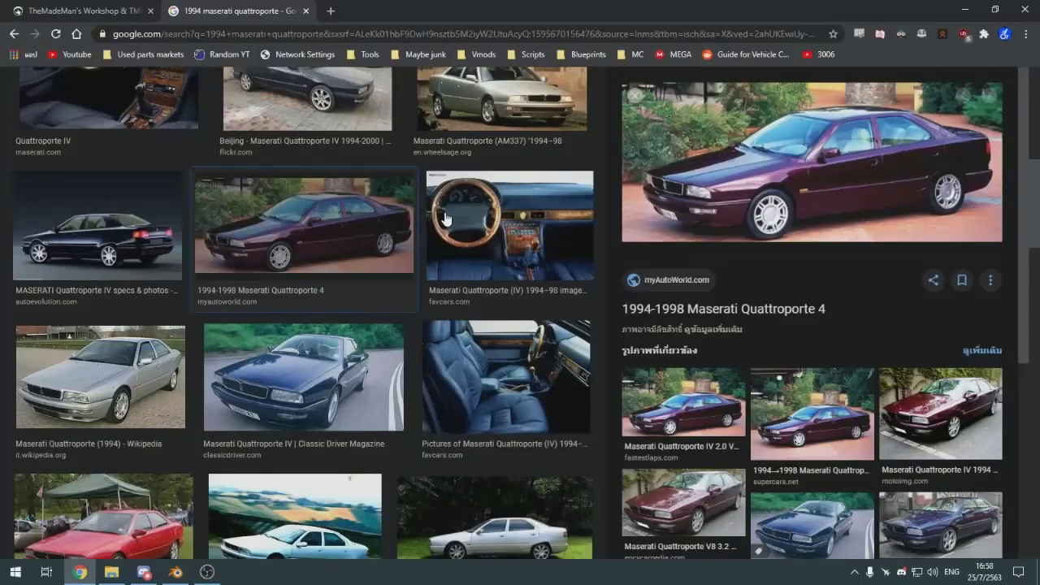
scroll(543, 221, down, 1)
click(348, 459)
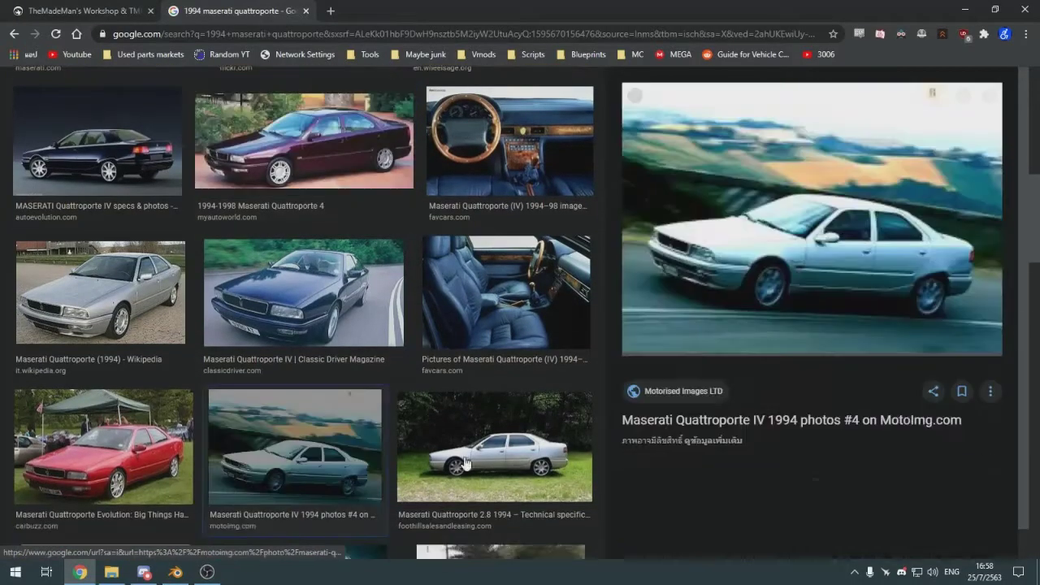
scroll(490, 410, down, 2)
click(476, 344)
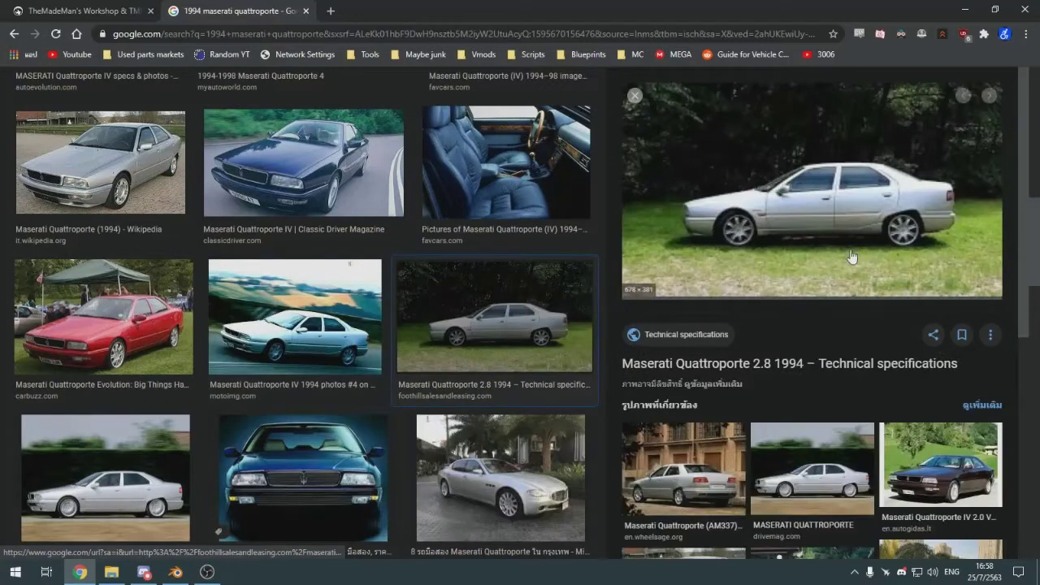
right_click(758, 171)
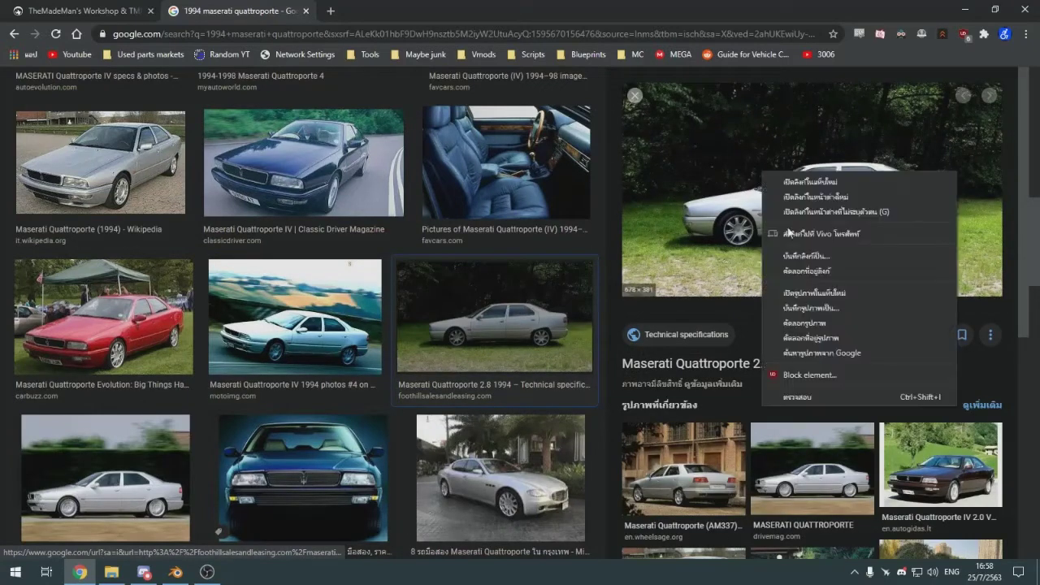
click(814, 284)
click(430, 11)
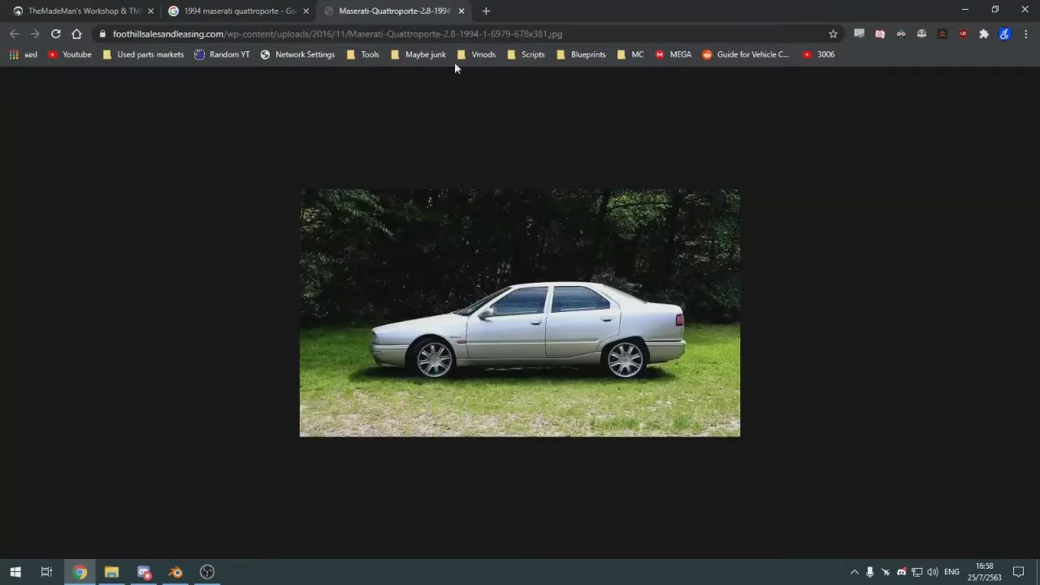
click(460, 12)
key(alt+Tab)
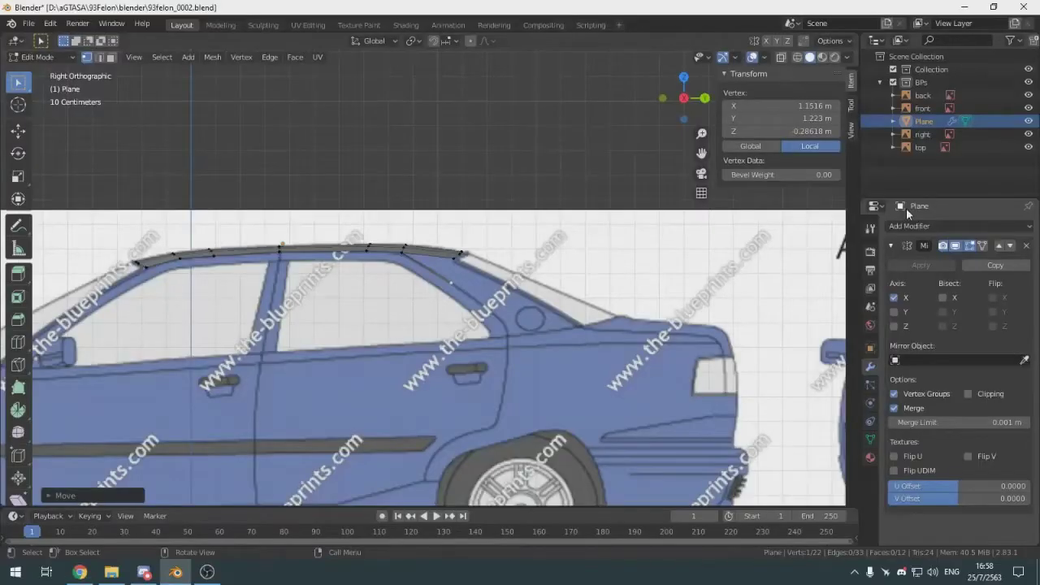
Compare the extruded rear pillar edge with the top and side blueprints and with the side-view reference photo
key(KP_7)
scroll(384, 311, up, 3)
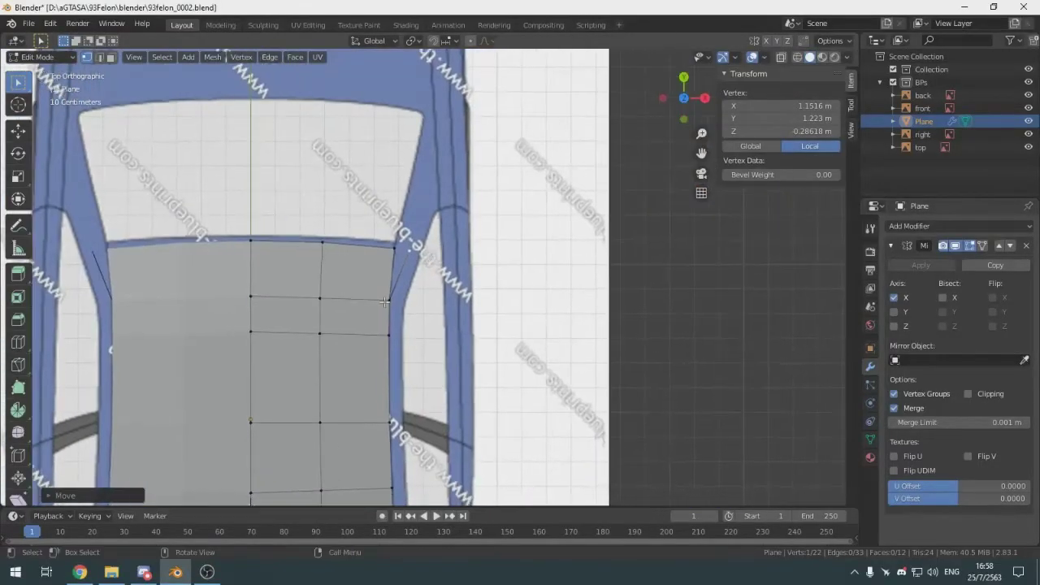
key(KP_3)
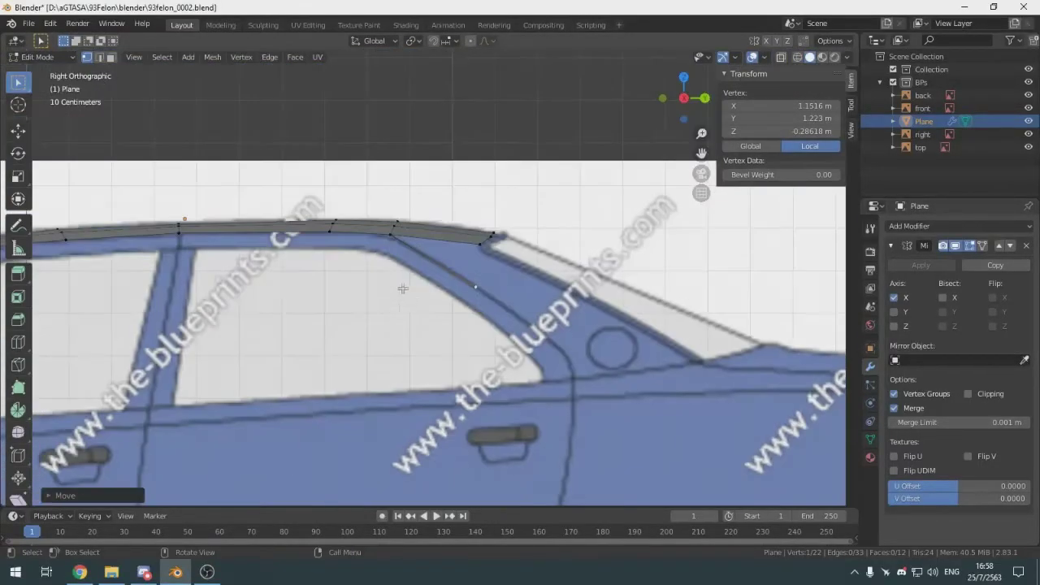
scroll(404, 289, up, 5)
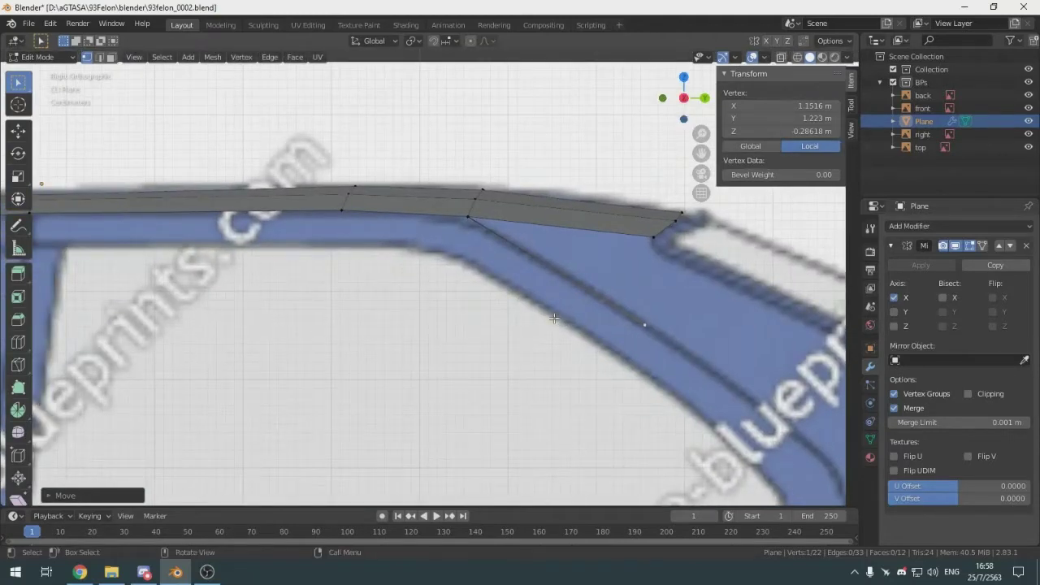
scroll(552, 318, down, 4)
scroll(517, 300, up, 6)
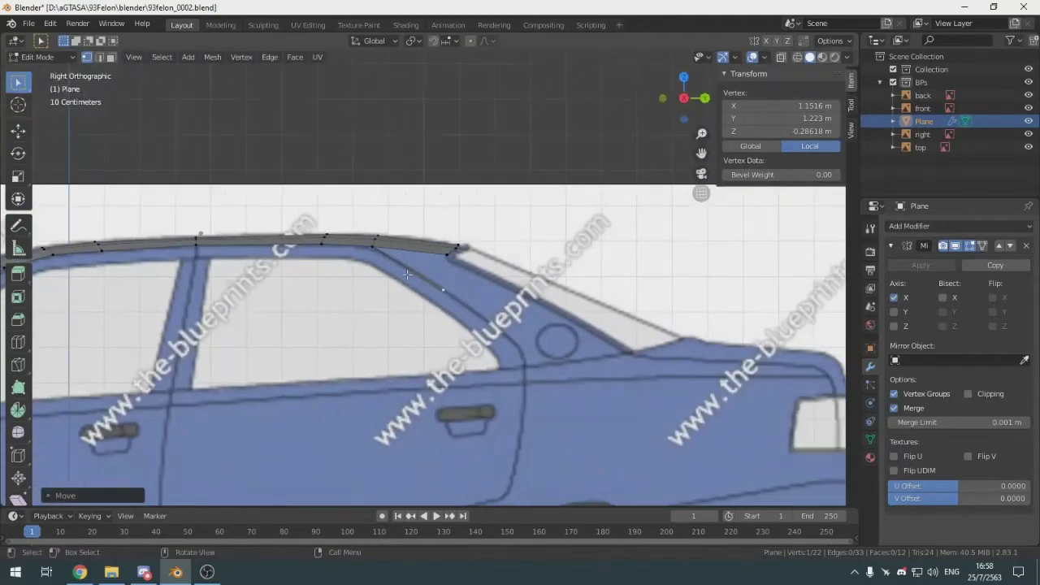
shift+middle_drag(517, 300, 686, 321)
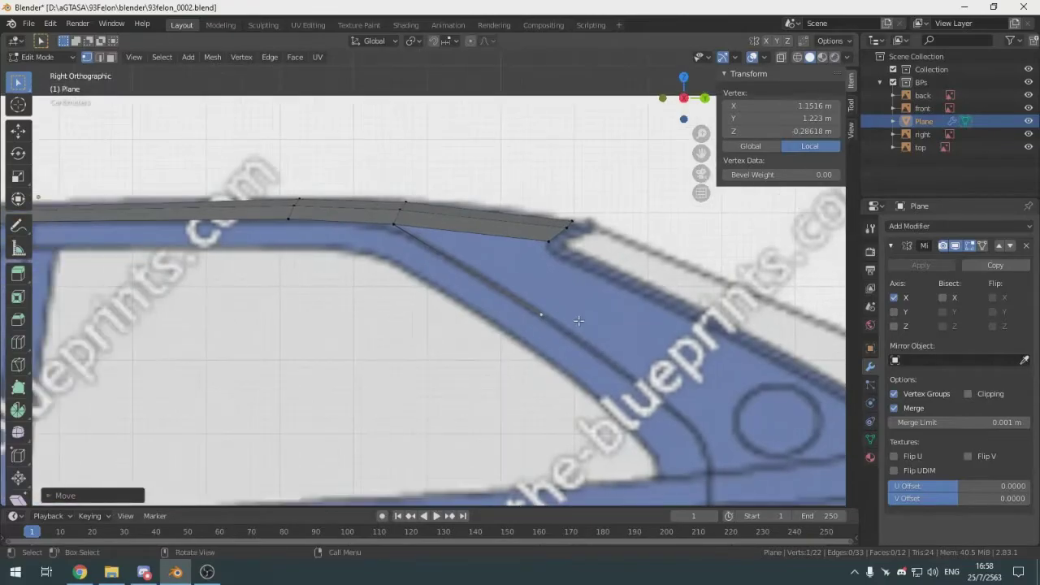
key(alt+Tab)
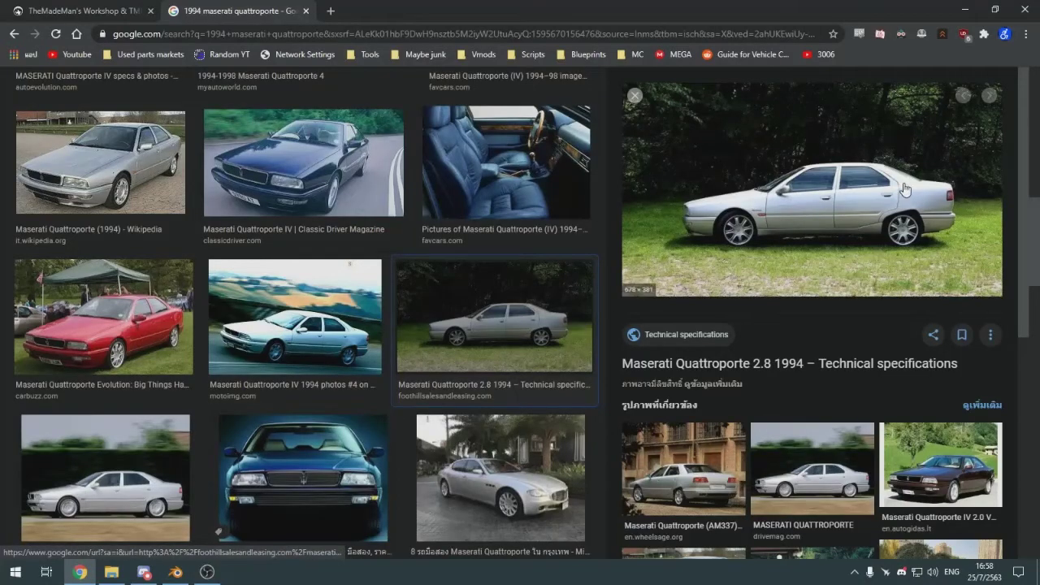
key(alt+Tab)
Add a crosswise loop cut midway along the roof's rearmost segment
shift+middle_drag(617, 268, 570, 262)
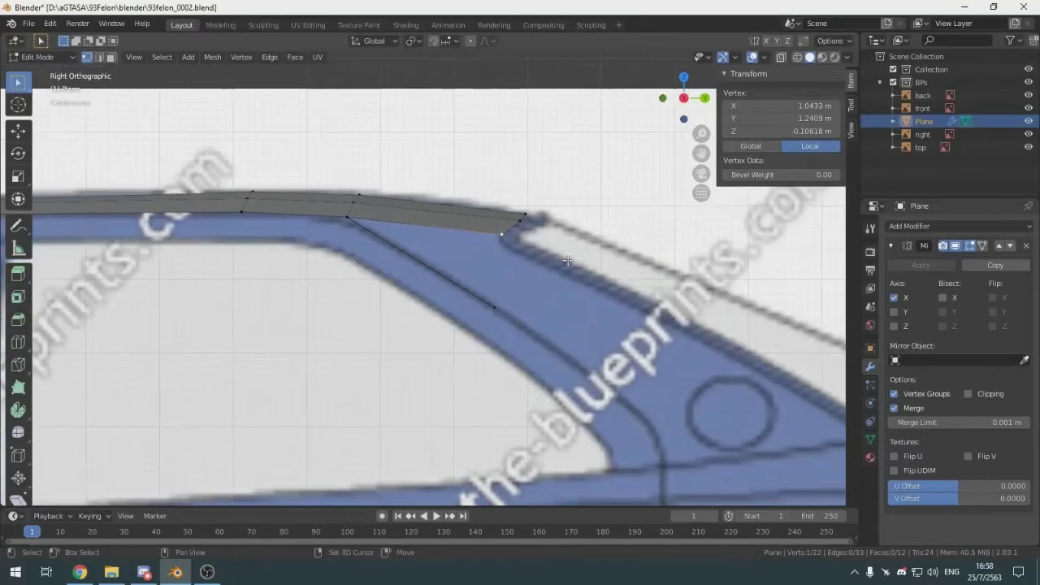
key(alt+z)
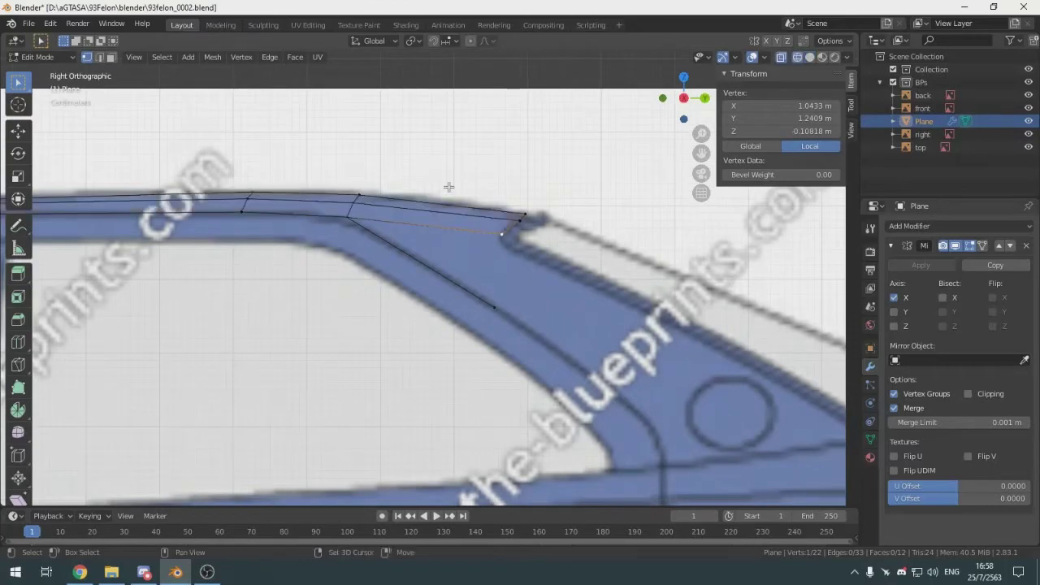
key(alt+z)
key(ctrl+r)
click(453, 202)
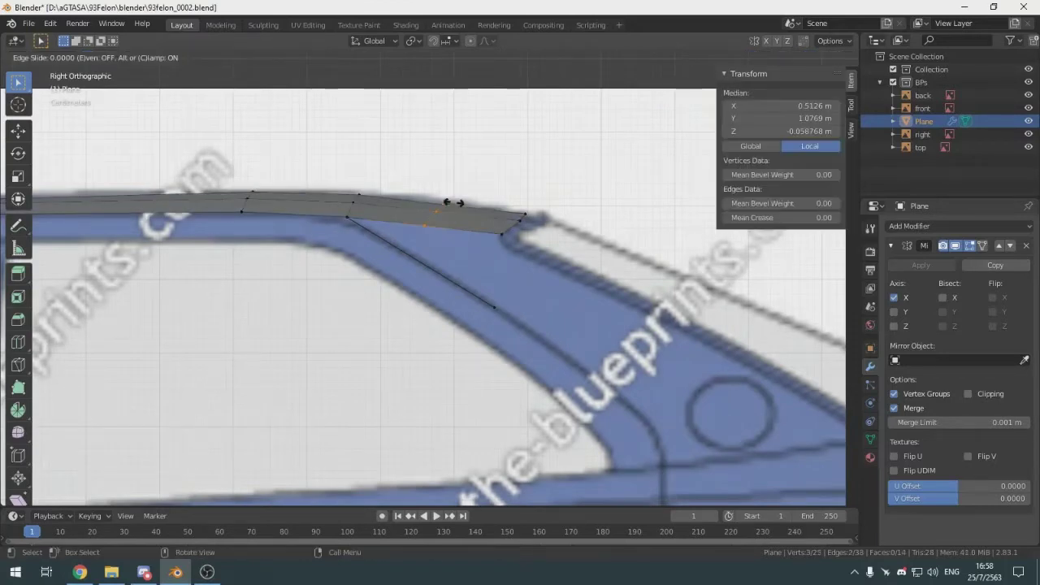
click(452, 202)
Raise the new roof loop's vertices along Z to follow the side blueprint, the outermost one to about -0.082 m in local coordinates
click(447, 195)
scroll(448, 188, up, 4)
key(g)
key(z)
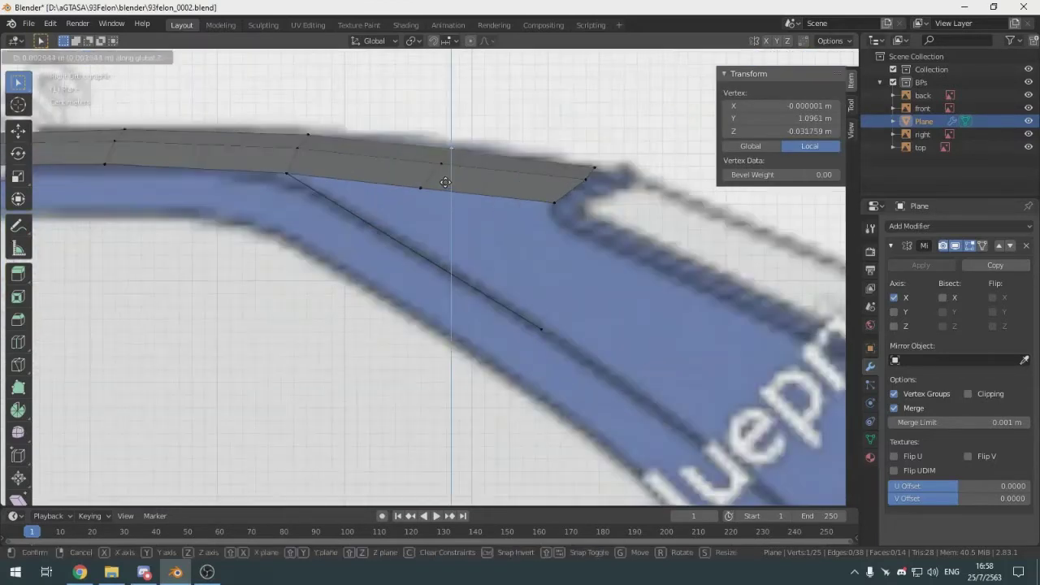
click(446, 182)
click(442, 170)
key(g)
key(z)
click(443, 167)
click(433, 186)
key(g)
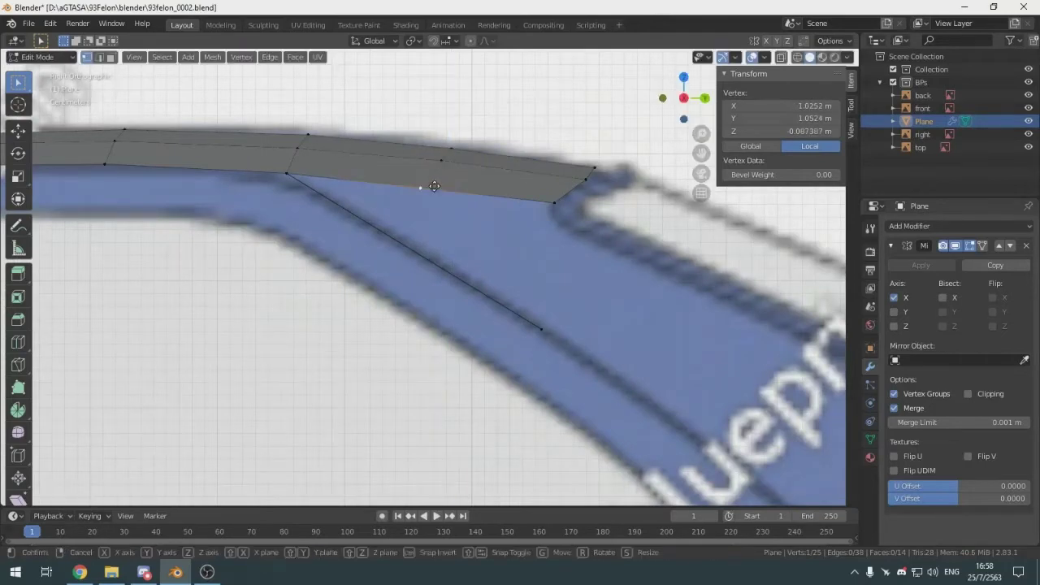
click(438, 188)
scroll(459, 215, down, 1)
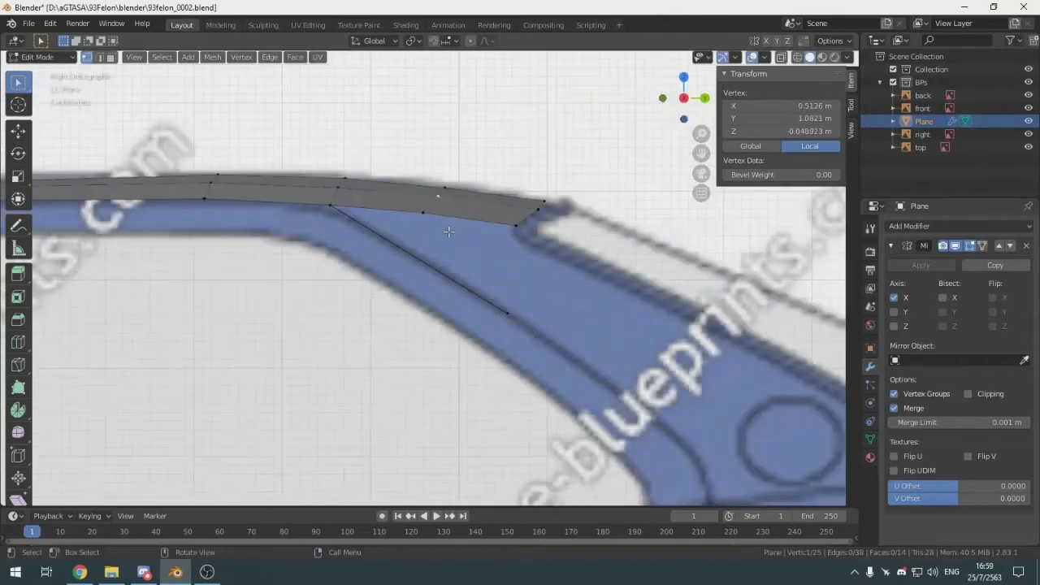
key(KP_7)
shift+middle_drag(446, 210, 484, 307)
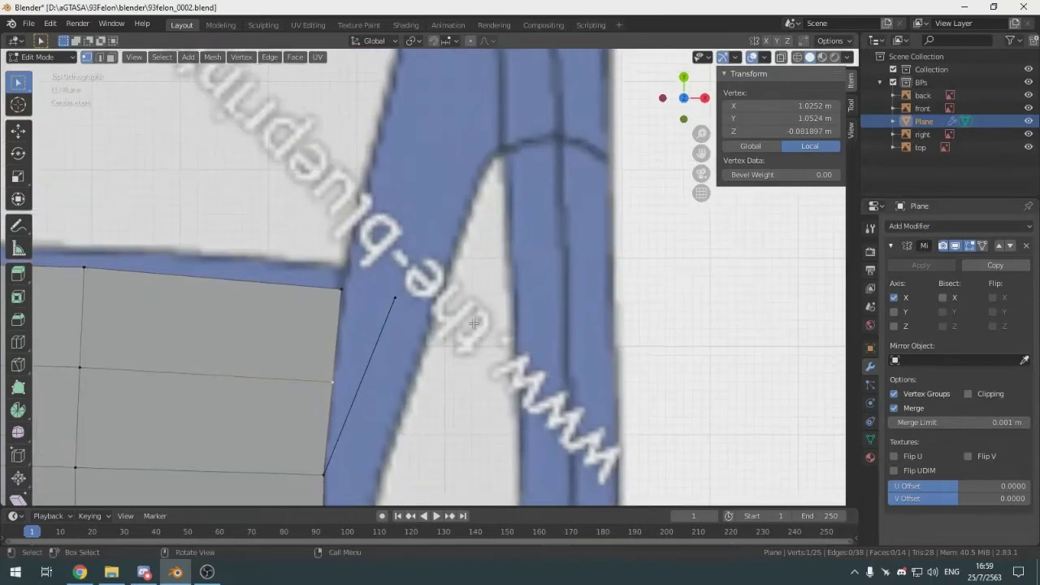
key(e)
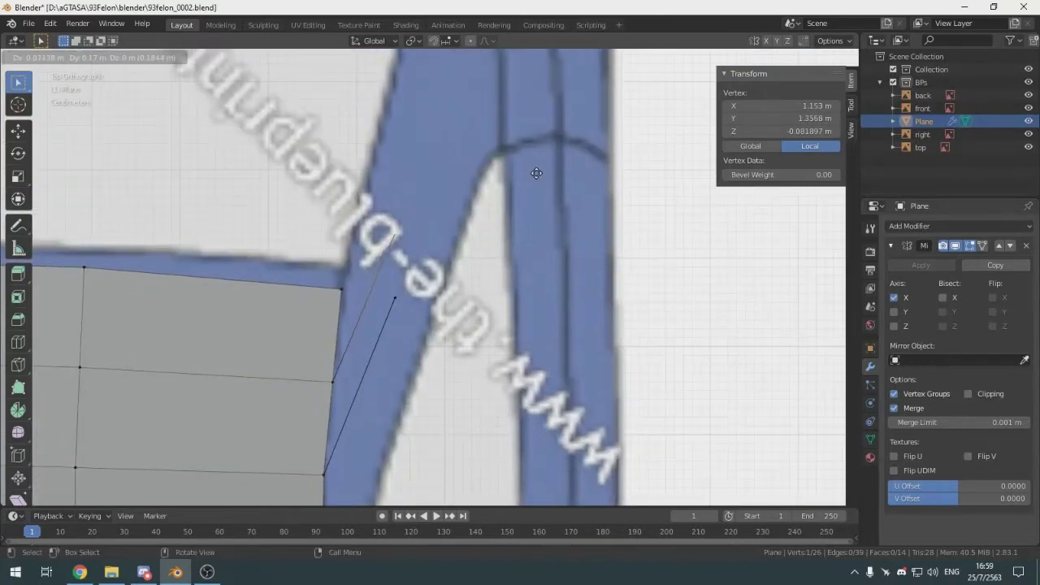
key(KP_3)
key(e)
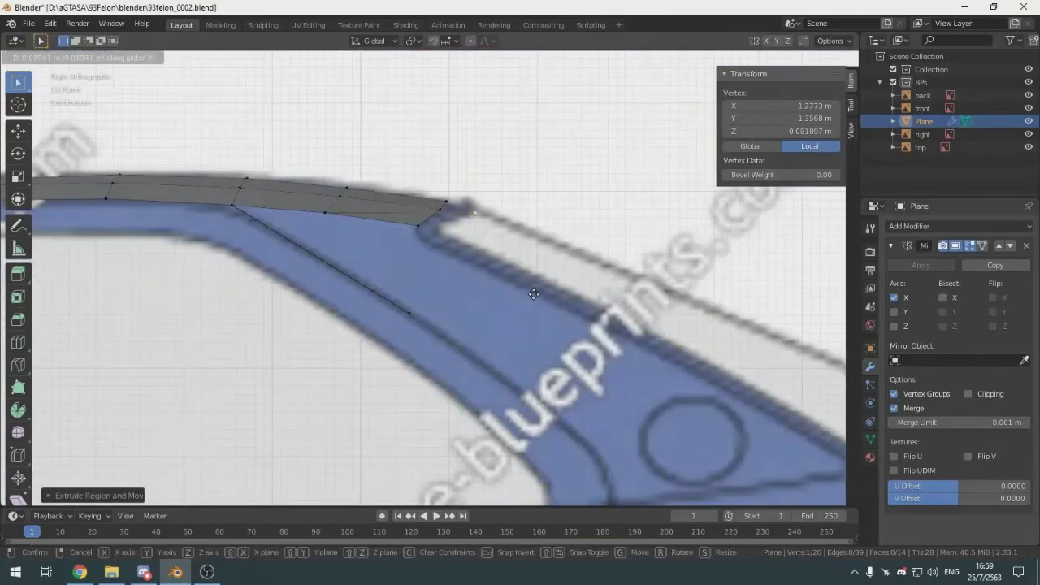
right_click(532, 293)
key(ctrl+z)
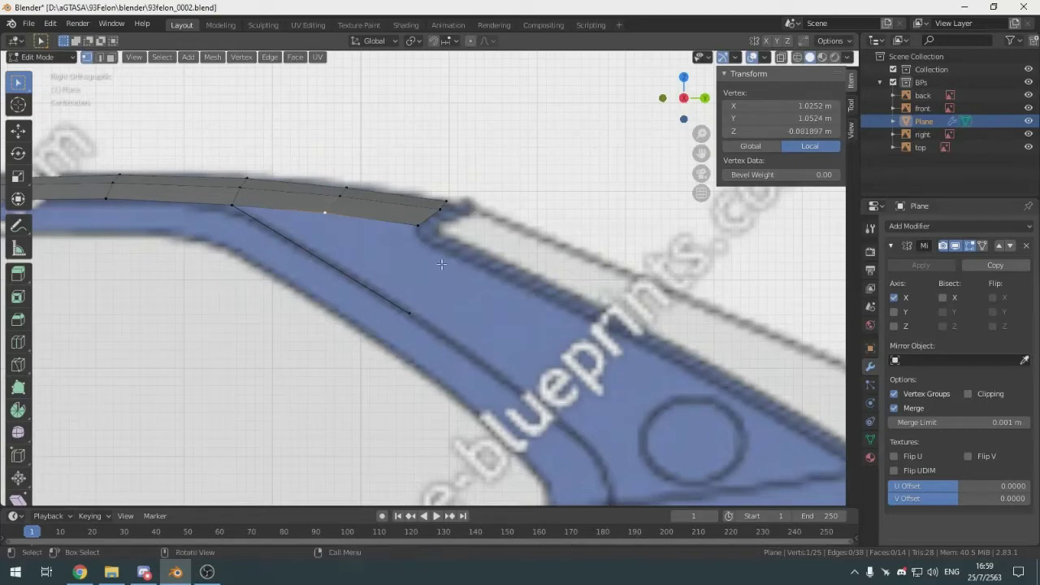
key(e)
click(579, 132)
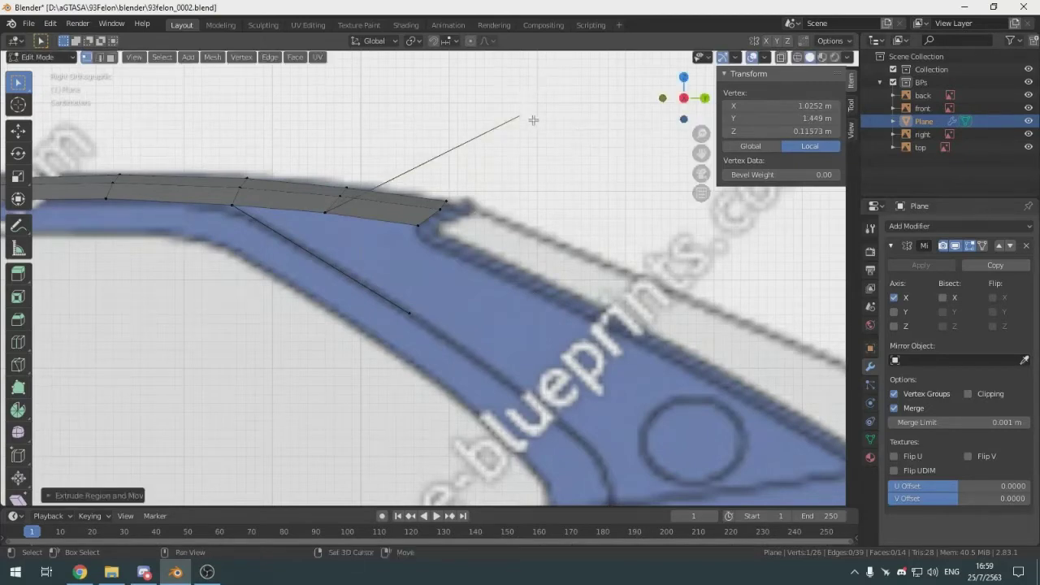
shift+middle_drag(537, 89, 518, 160)
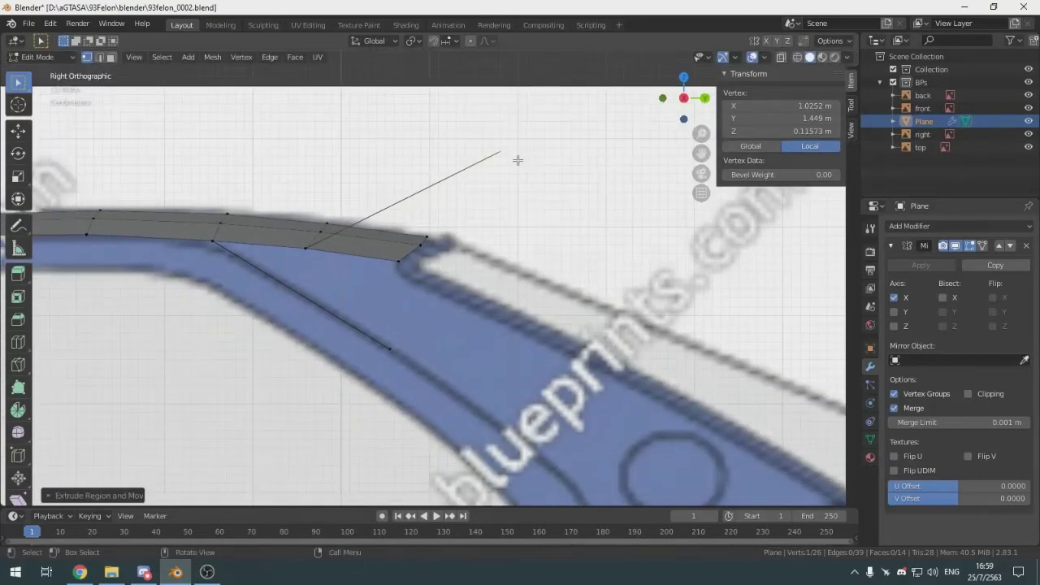
key(ctrl+z)
shift+middle_drag(373, 273, 442, 241)
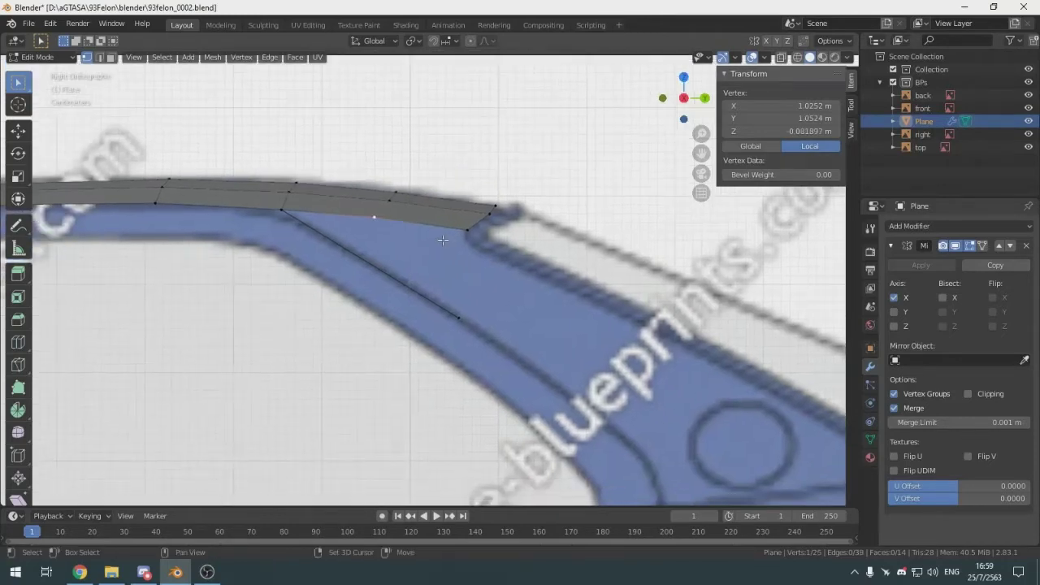
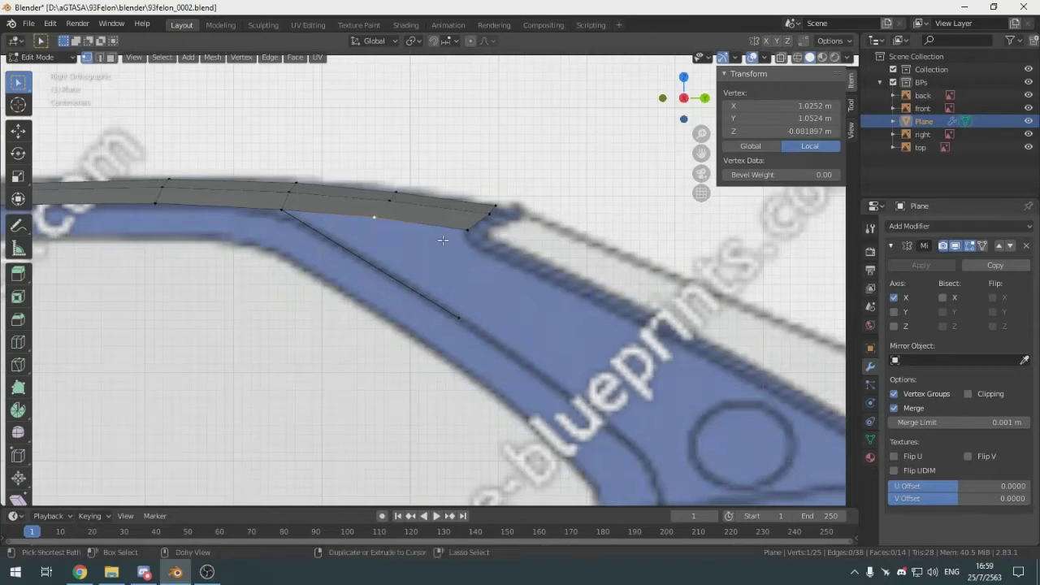
ctrl+right_click(568, 120)
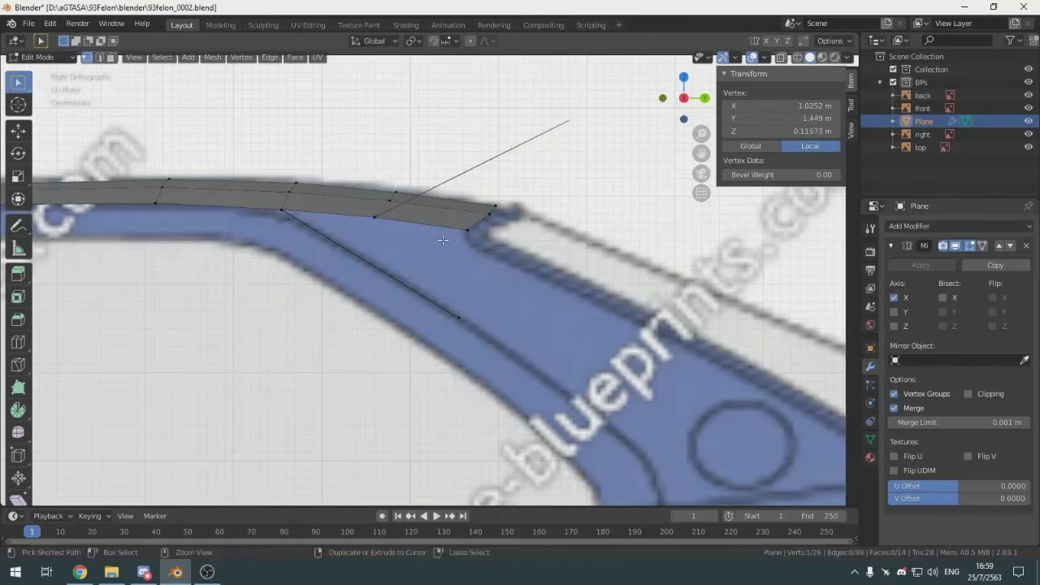
key(ctrl+z)
Extrude the loop's outer vertex down the rear pillar to about Y 1.384 m, Z -0.287 m, and move it outward along X to the blueprint pillar
key(e)
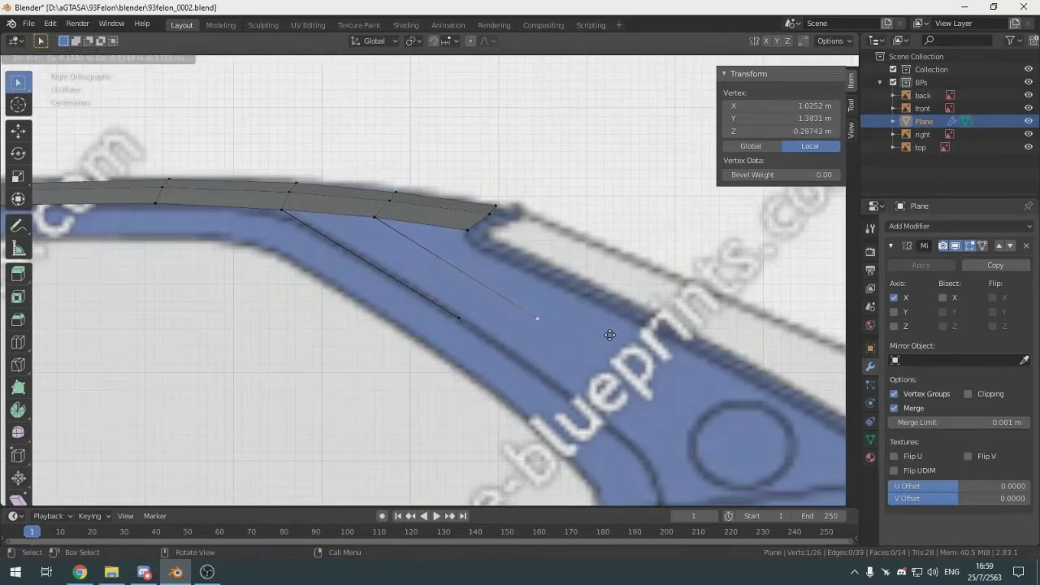
click(610, 335)
key(ctrl+KP_3)
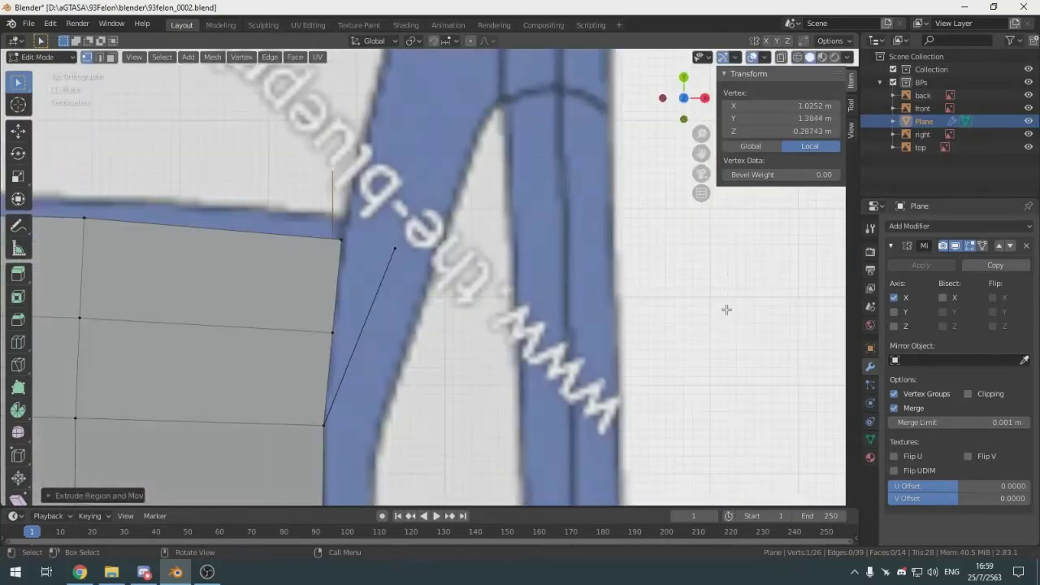
key(g)
key(x)
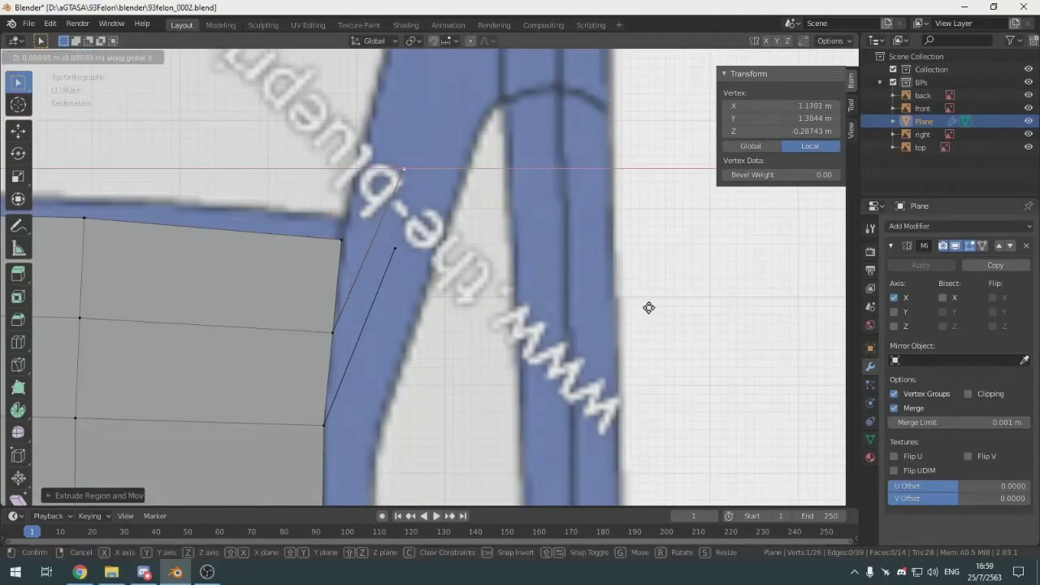
click(643, 311)
Fill a face between the two extruded rear pillar edges using their four vertices
middle_drag(641, 312, 501, 278)
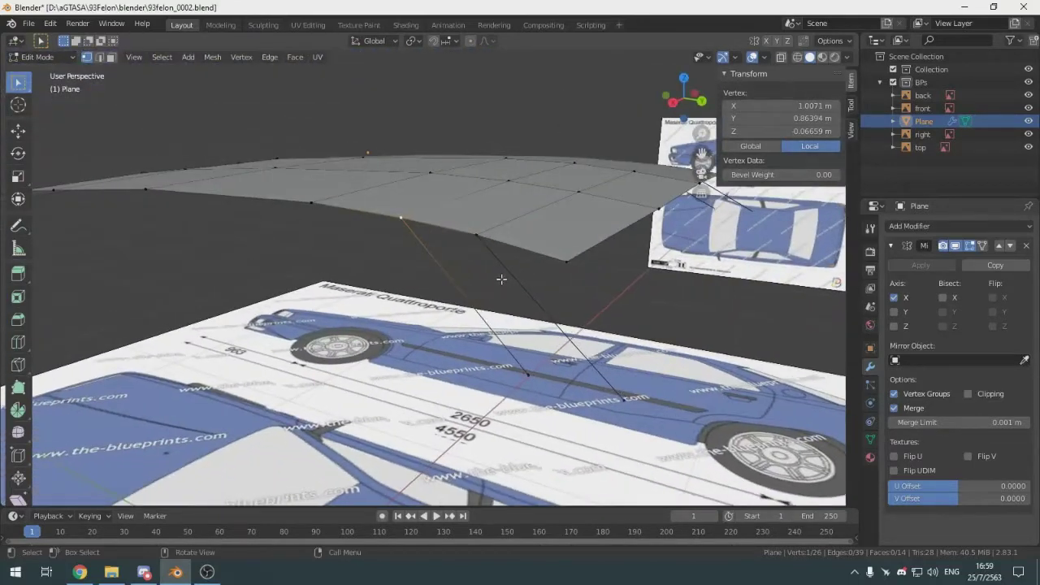
middle_drag(541, 328, 489, 283)
shift+click(527, 243)
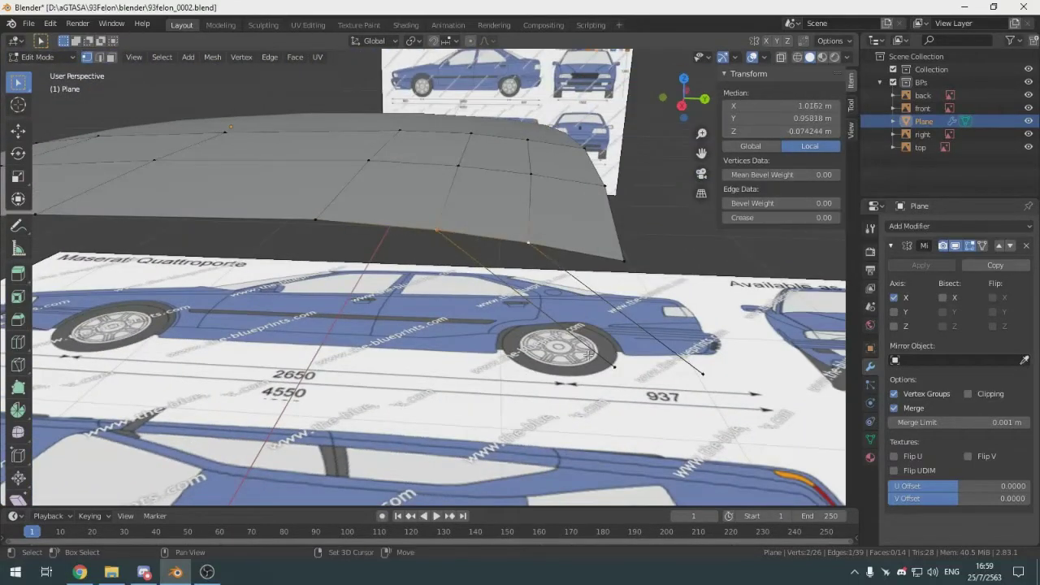
shift+click(614, 366)
shift+click(690, 376)
middle_drag(681, 378, 543, 50)
key(f)
In the top view, extrude the roof's front outer corner vertex outward across the blueprint's pillar to about X 1.171 m, Y -0.965 m
key(KP_7)
scroll(516, 202, down, 5)
click(511, 328)
scroll(511, 328, up, 2)
scroll(511, 329, up, 3)
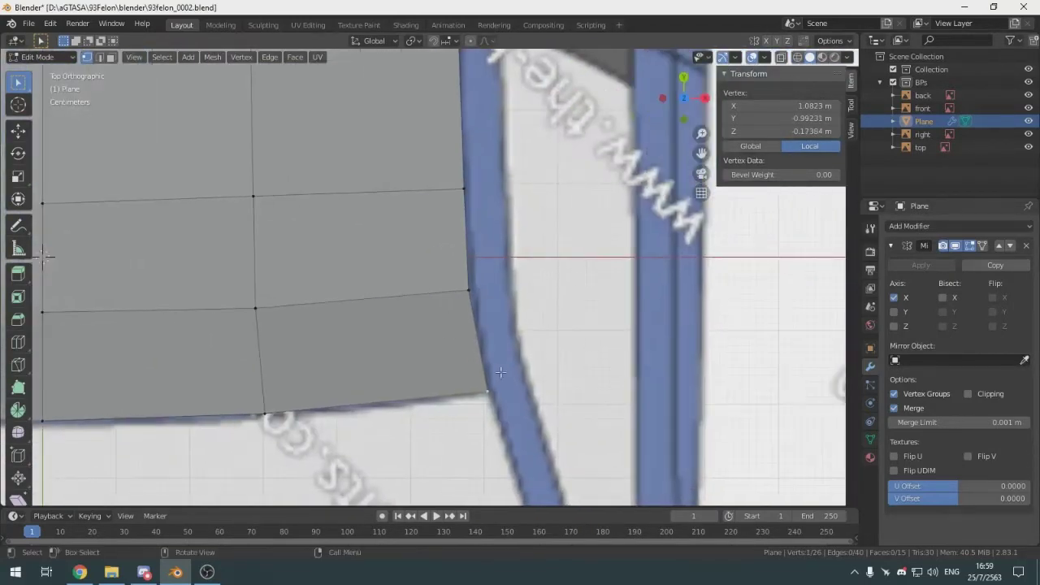
key(e)
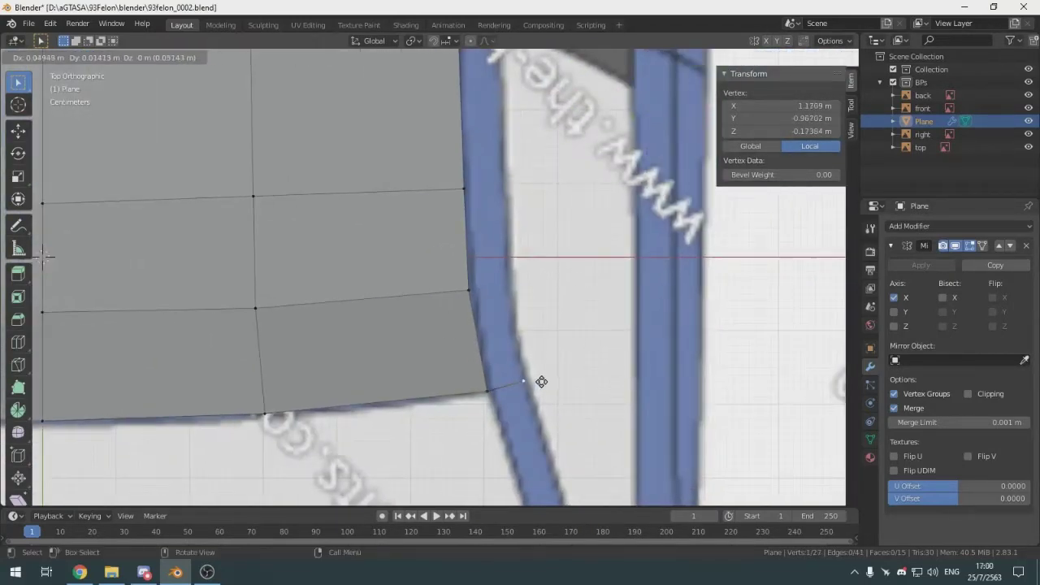
click(541, 383)
In the side view, lower the extruded front corner vertex along Z to about -0.247 m, onto the window frame's upper edge
key(KP_3)
shift+middle_drag(603, 362, 696, 365)
key(g)
key(z)
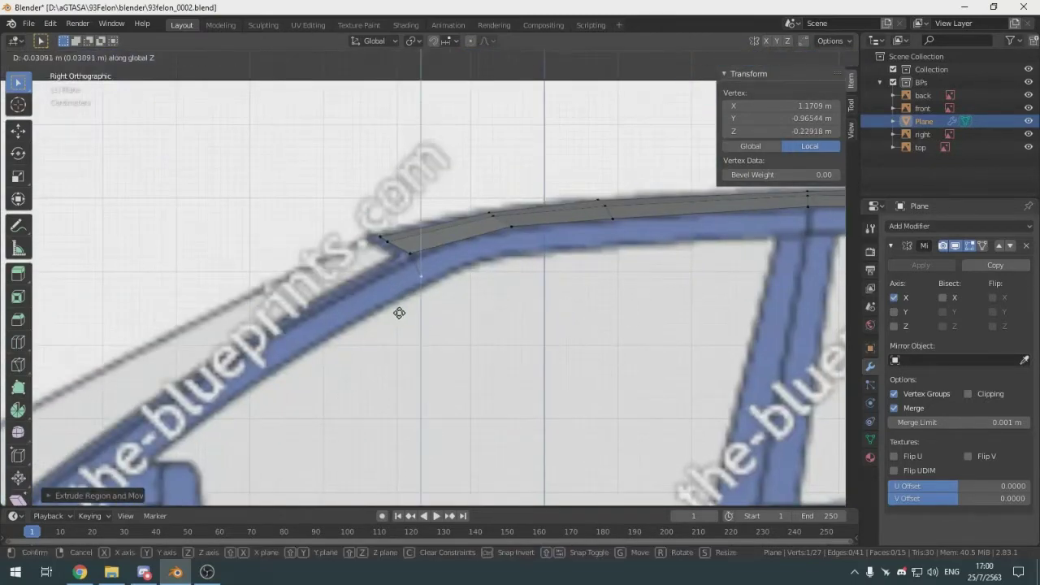
click(404, 319)
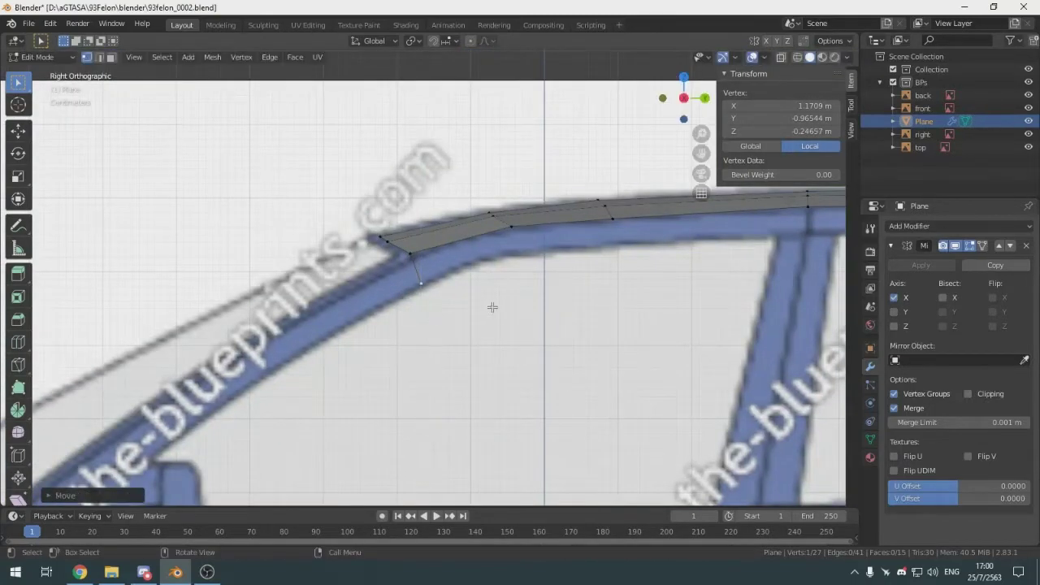
In the side view, extrude the second outer roof vertex from the front down to the window frame line, at about Z -0.167 m
scroll(488, 306, down, 4)
middle_drag(468, 266, 438, 280)
click(477, 267)
key(KP_3)
scroll(478, 267, up, 6)
key(e)
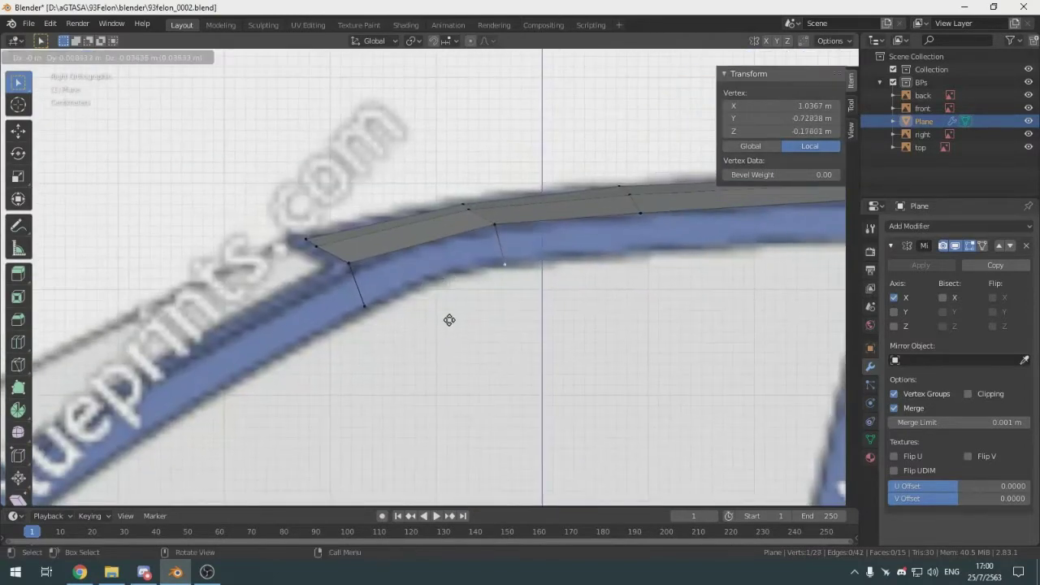
click(448, 314)
Move the extruded vertex outward along X to the top blueprint's frame edge and fill the face between the two front side edges
key(KP_7)
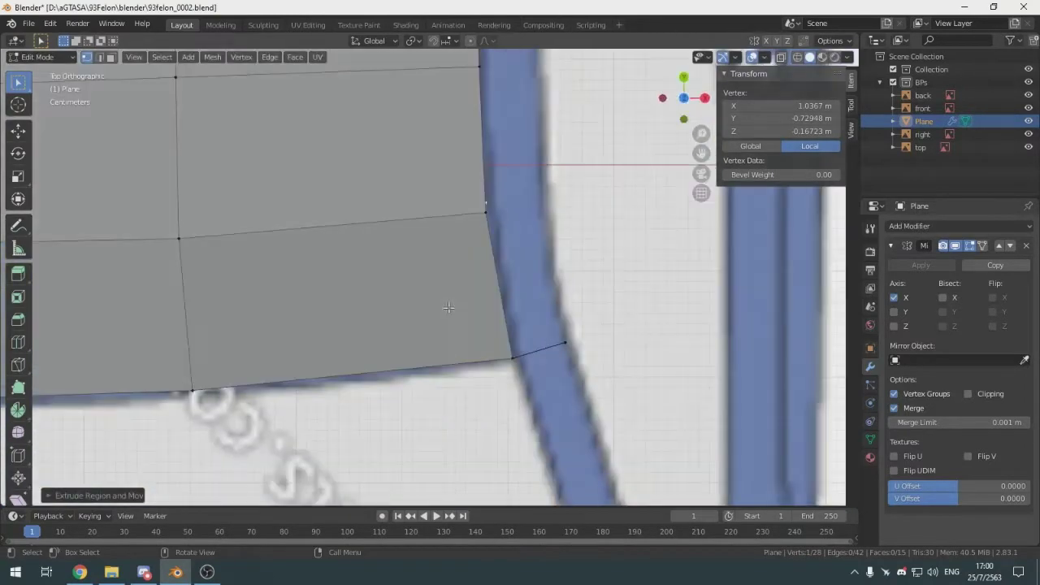
key(g)
key(x)
click(504, 304)
ctrl+click(512, 357)
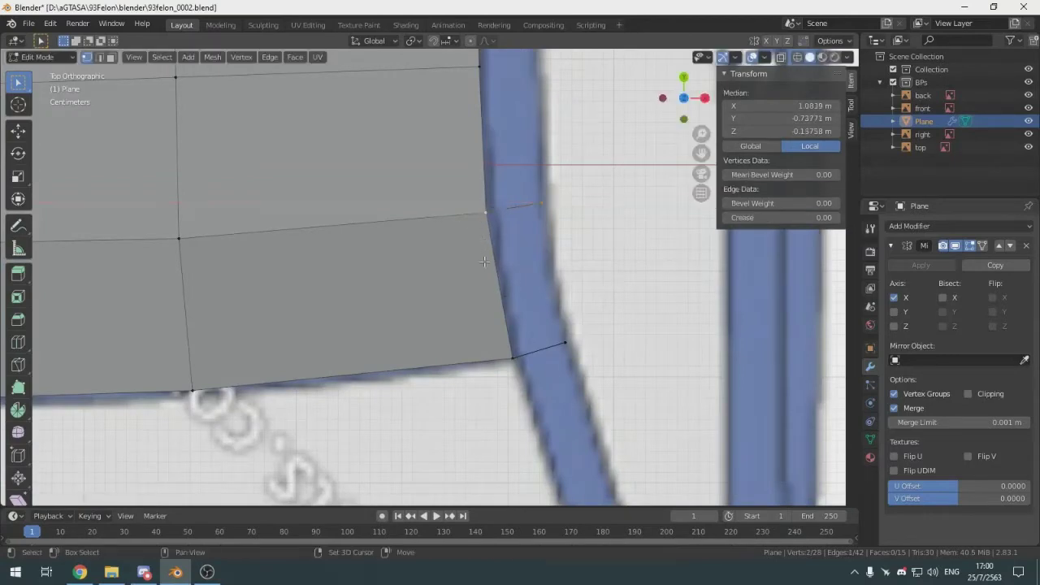
key(f)
In the top view, extrude the third outer roof vertex from the front outward to about X 1.119 m, Y -0.495 m
shift+middle_drag(519, 249, 495, 459)
click(471, 277)
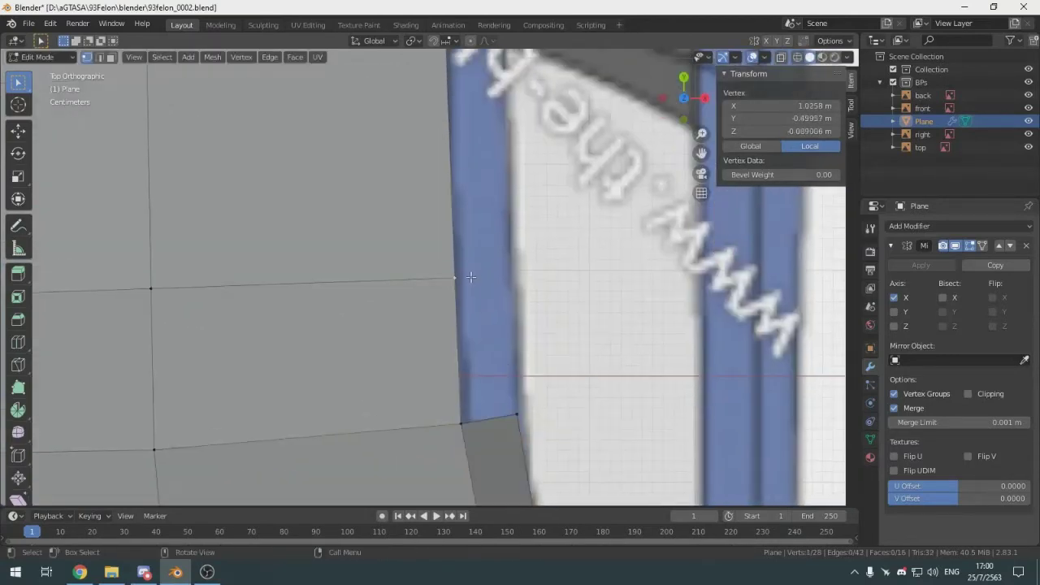
key(e)
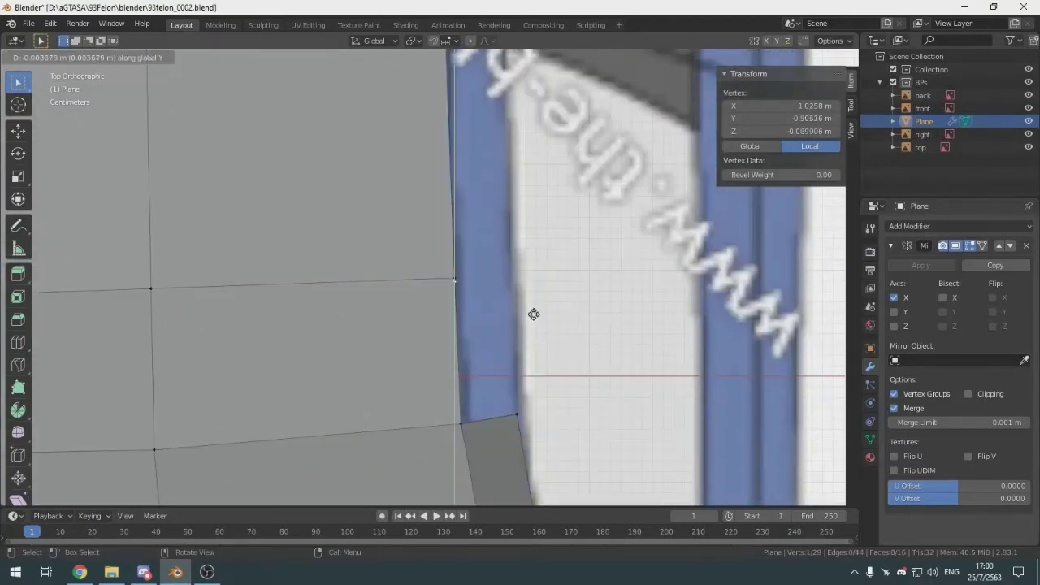
right_click(537, 314)
key(ctrl+z)
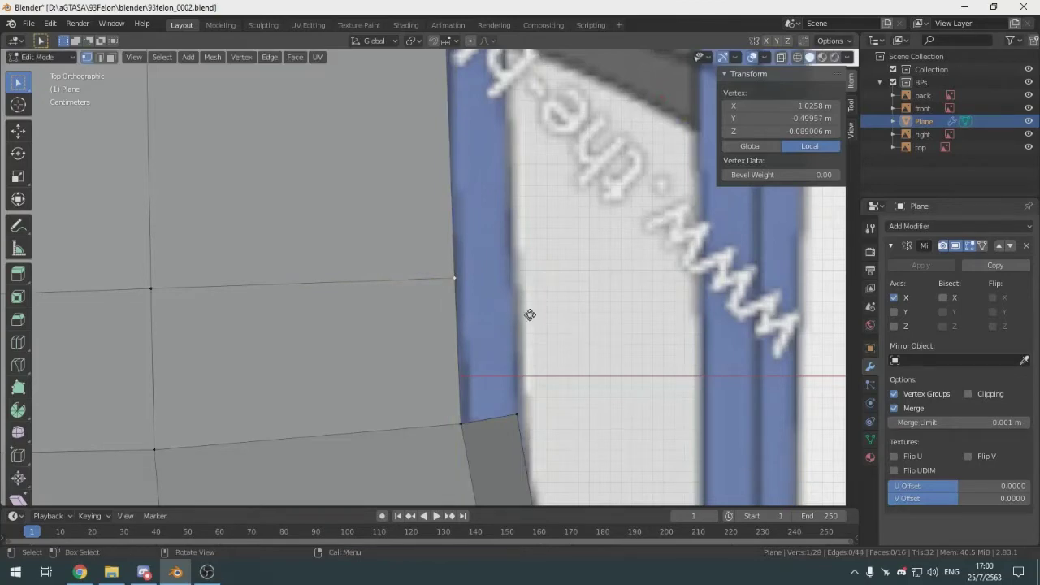
key(e)
click(578, 313)
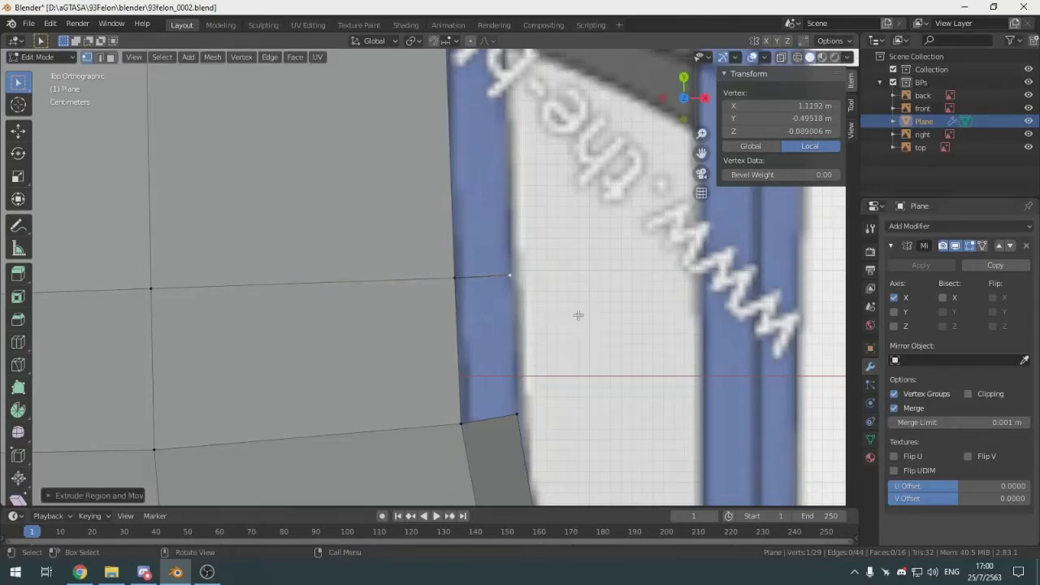
Lower the third extruded side vertex along Z to about -0.146 m, matching the window frame in the side blueprint
key(KP_3)
key(g)
key(z)
click(590, 348)
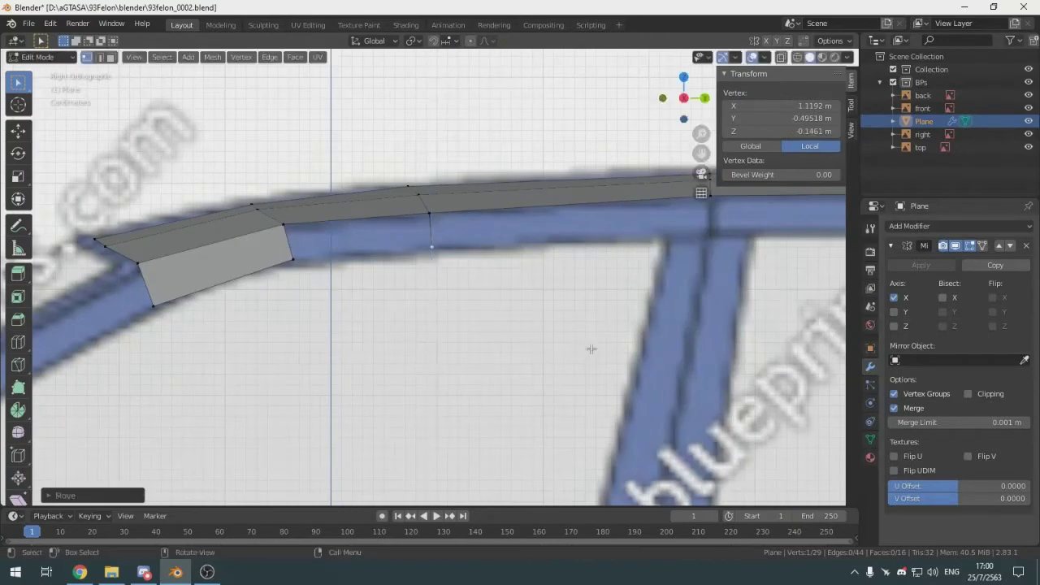
Fill the face between the second and third extruded edges of the roof's side strip
click(298, 248)
shift+click(294, 245)
shift+click(285, 230)
shift+click(295, 256)
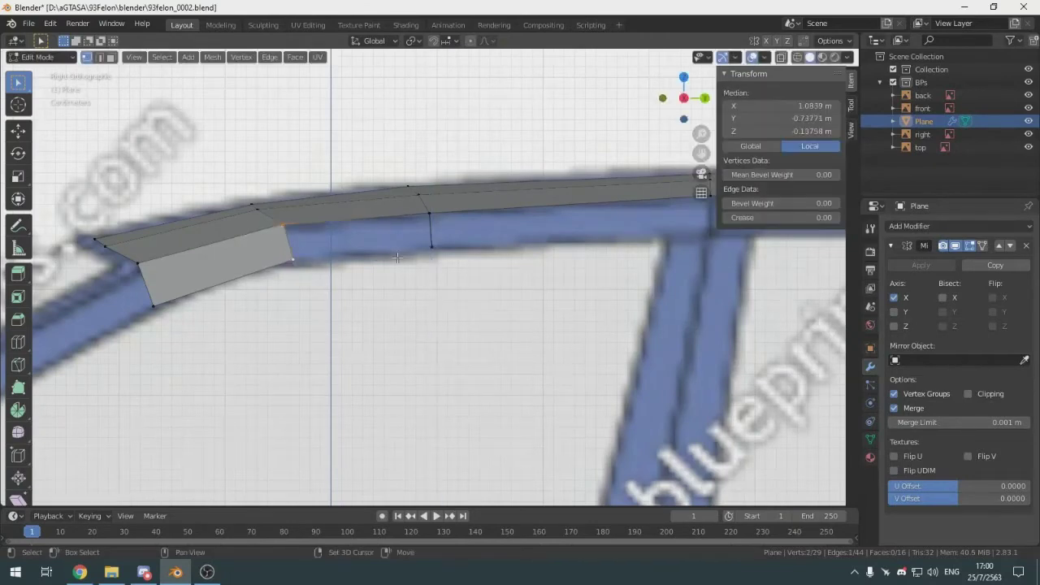
shift+click(424, 245)
shift+click(409, 219)
key(f)
Extrude the outer roof vertex above the middle pillar down to about Z -0.127 m, and move it outward along X to the blueprint's frame edge
shift+middle_drag(541, 225, 399, 256)
click(564, 230)
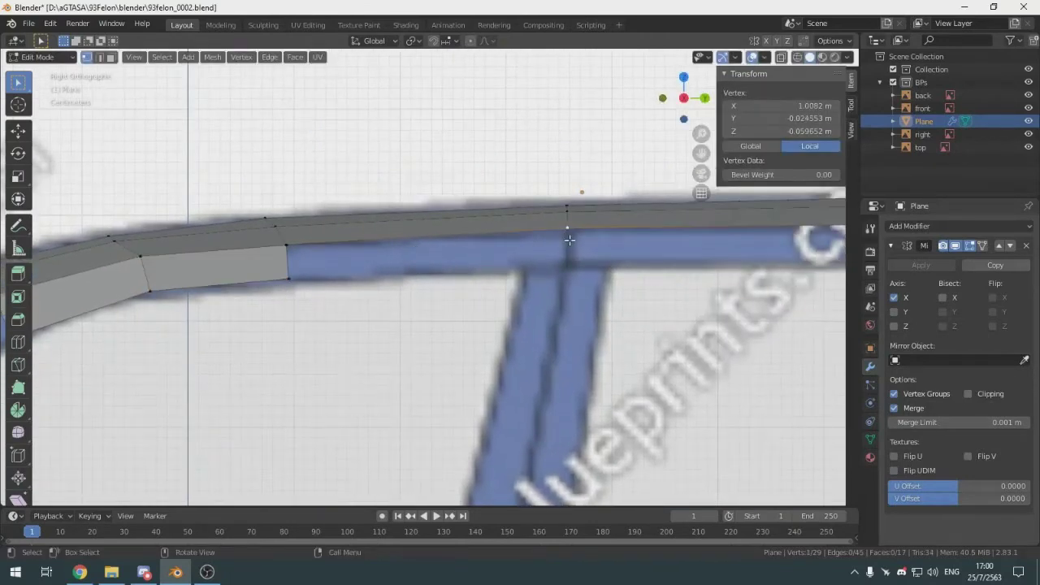
key(shift+z)
key(shift+z)
key(e)
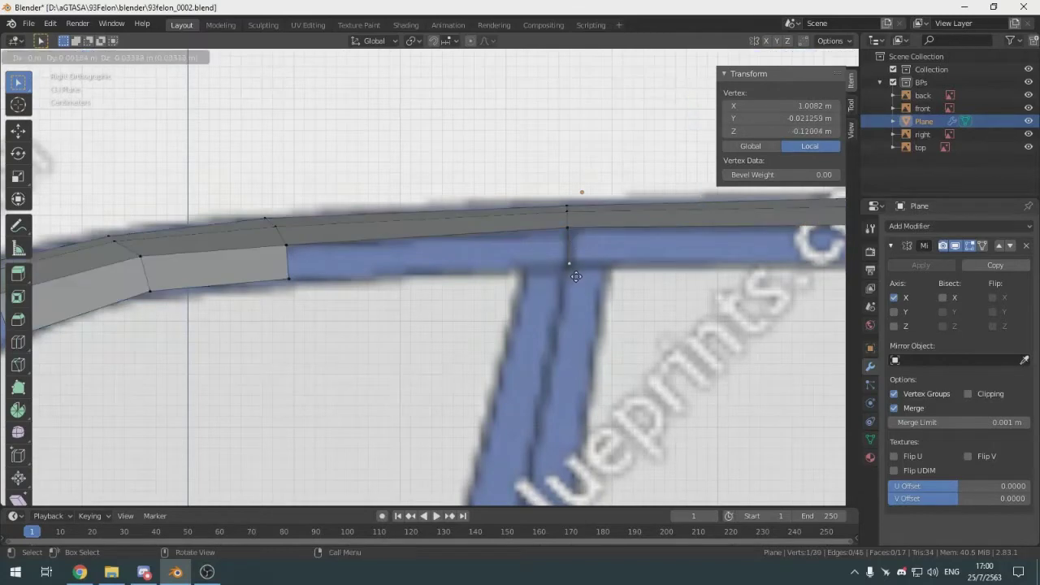
click(574, 279)
key(KP_7)
key(g)
key(x)
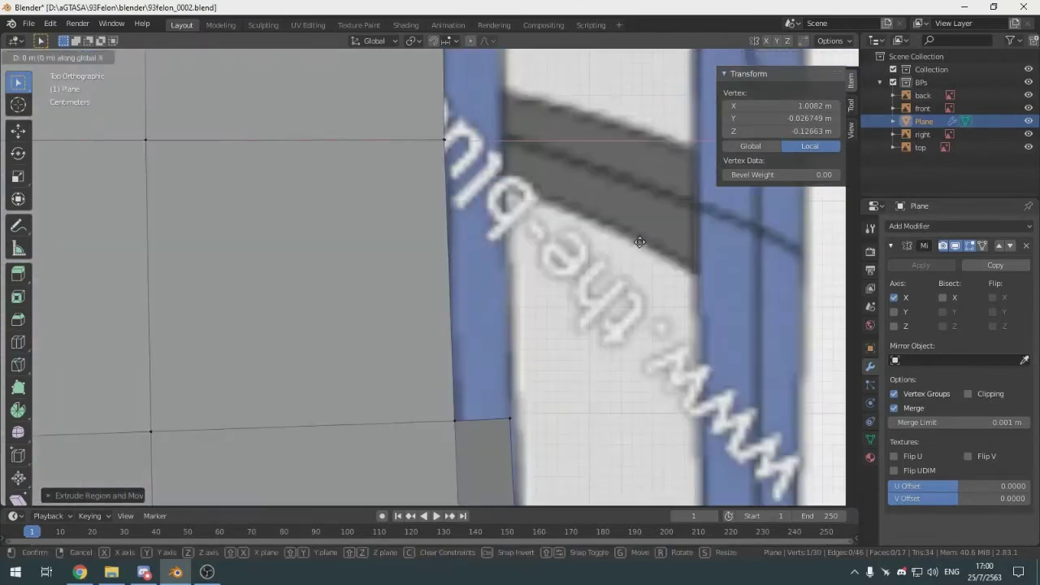
click(698, 233)
Fill the side strip face between the third extruded edge and the one above the middle pillar, and inspect the strip in perspective
shift+click(450, 377)
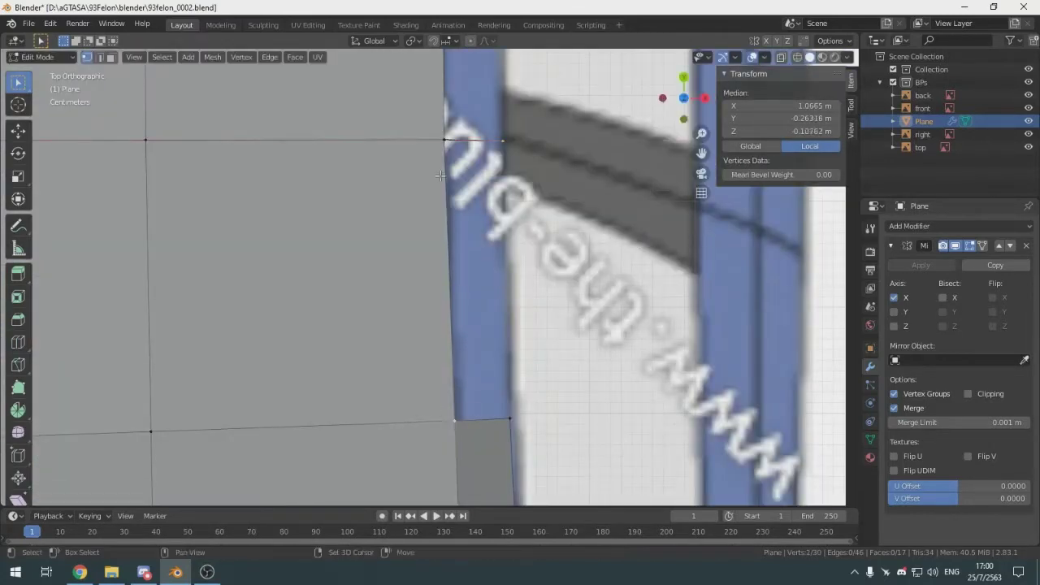
shift+click(433, 139)
shift+click(501, 439)
key(f)
click(600, 278)
middle_drag(600, 279, 598, 164)
scroll(598, 165, down, 5)
middle_drag(473, 268, 490, 266)
scroll(490, 266, up, 4)
scroll(489, 267, down, 4)
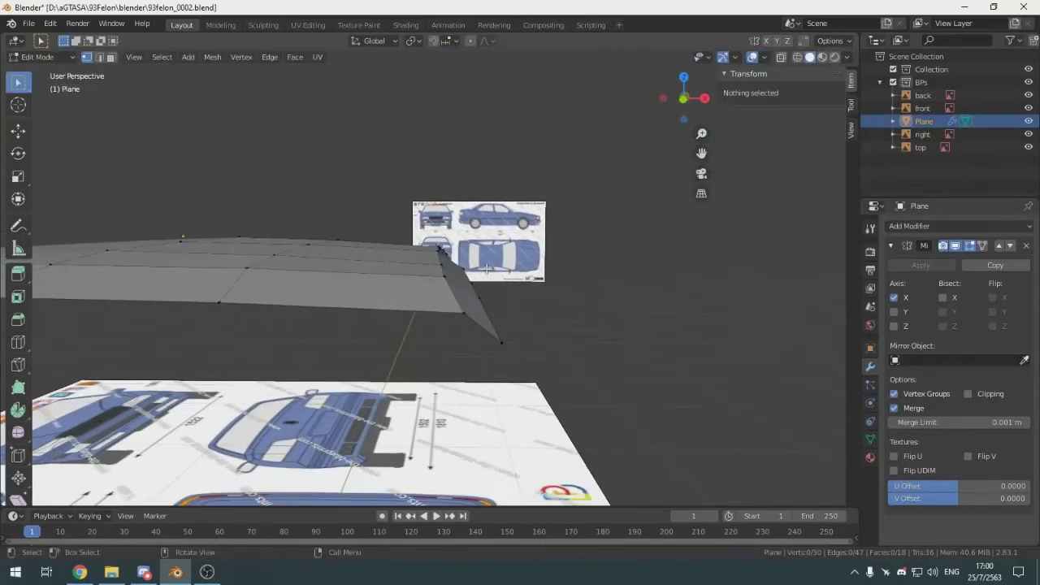
Try to delete the rear pillar face beside the roof's outer rear corner, and undo the deletion
key(alt+Tab)
key(alt+Tab)
middle_drag(492, 229, 436, 504)
key(KP_7)
click(424, 309)
scroll(428, 318, up, 4)
key(3)
scroll(430, 160, down, 4)
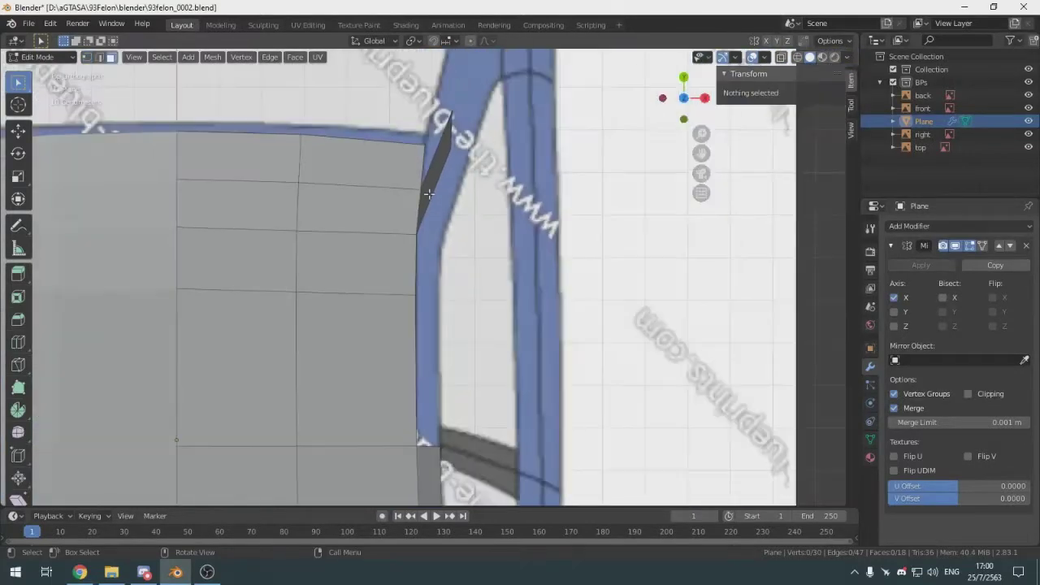
click(430, 169)
key(x)
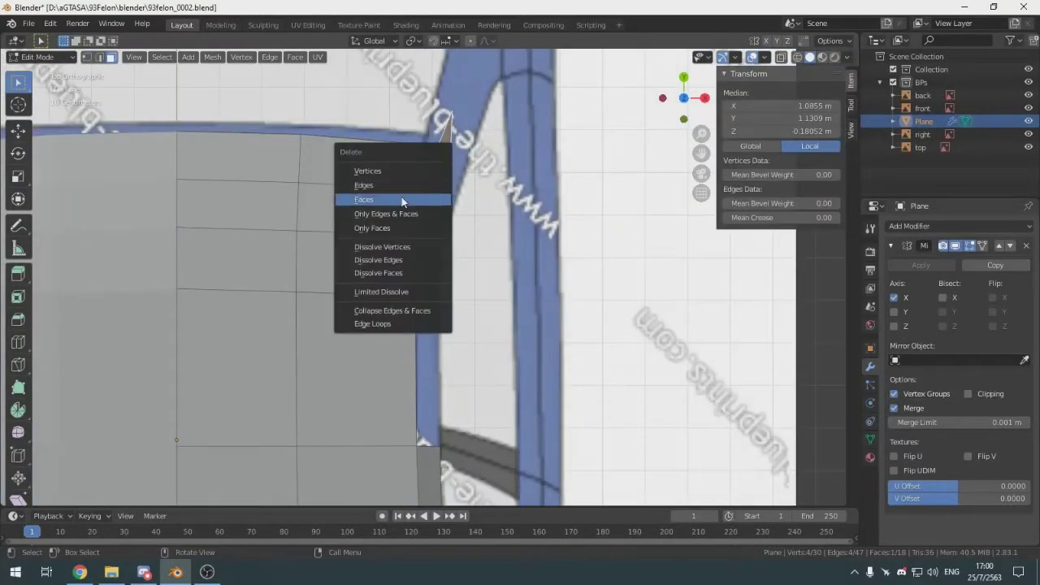
click(401, 199)
scroll(415, 304, up, 3)
click(394, 324)
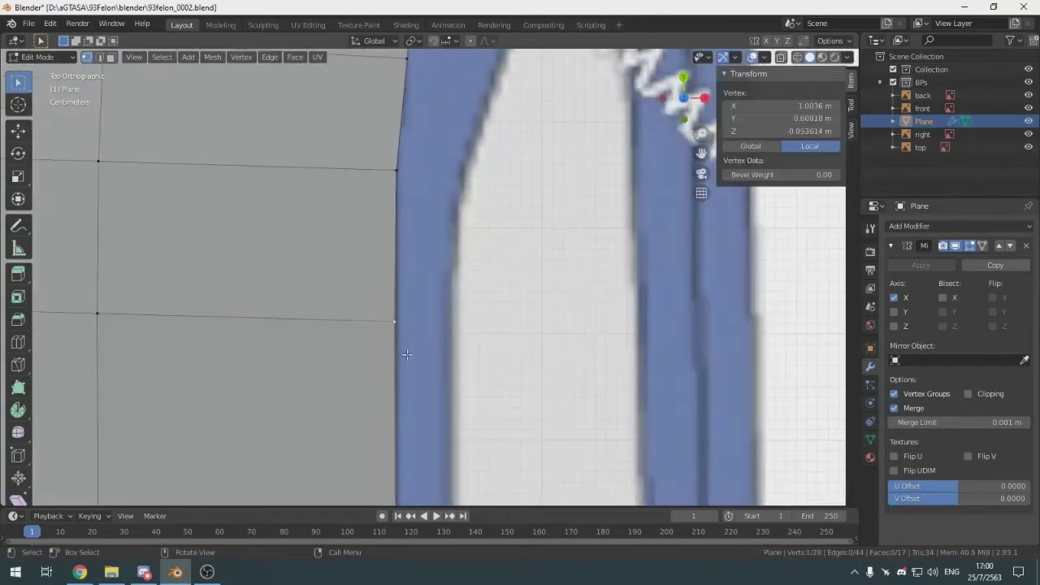
key(ctrl+z)
key(ctrl+z)
scroll(411, 344, down, 7)
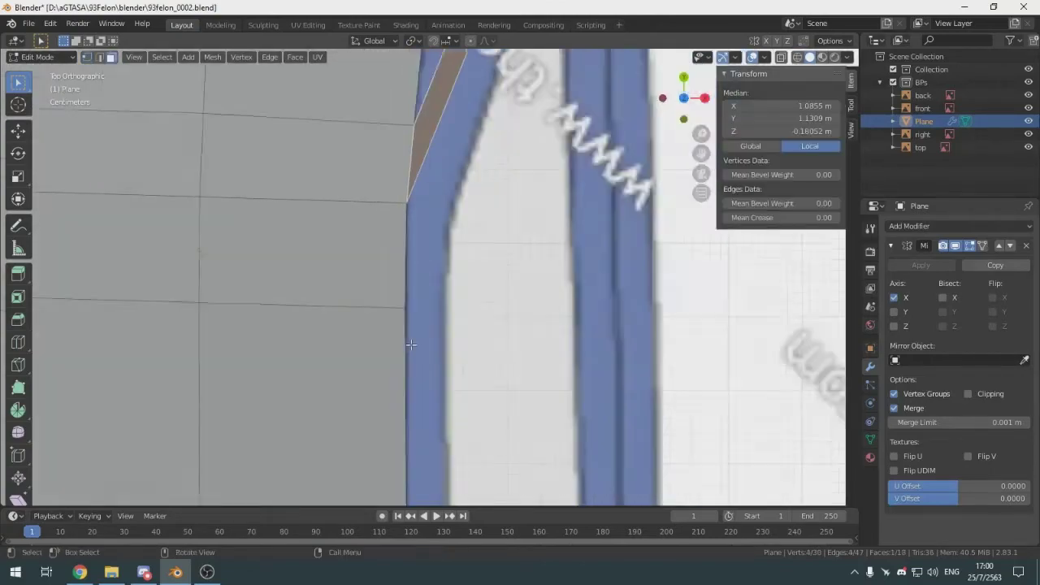
mouse_move(436, 287)
shift+middle_down()
mouse_move(441, 323)
mouse_move(363, 244)
mouse_move(407, 221)
mouse_move(446, 284)
mouse_move(450, 276)
shift+middle_up()
key(KP_7)
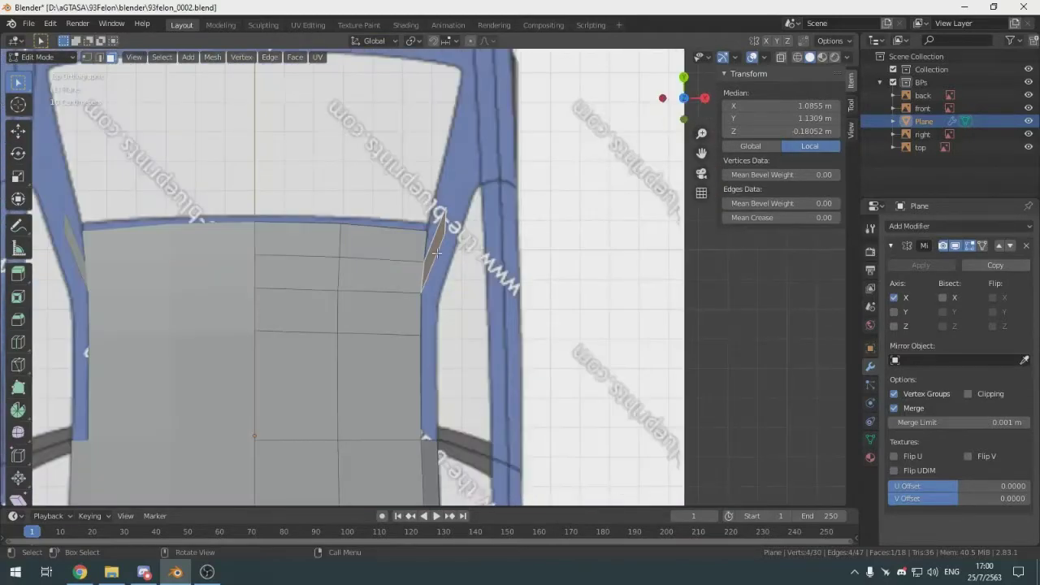
scroll(437, 253, up, 4)
click(380, 200)
click(440, 221)
scroll(440, 223, down, 5)
scroll(409, 248, up, 5)
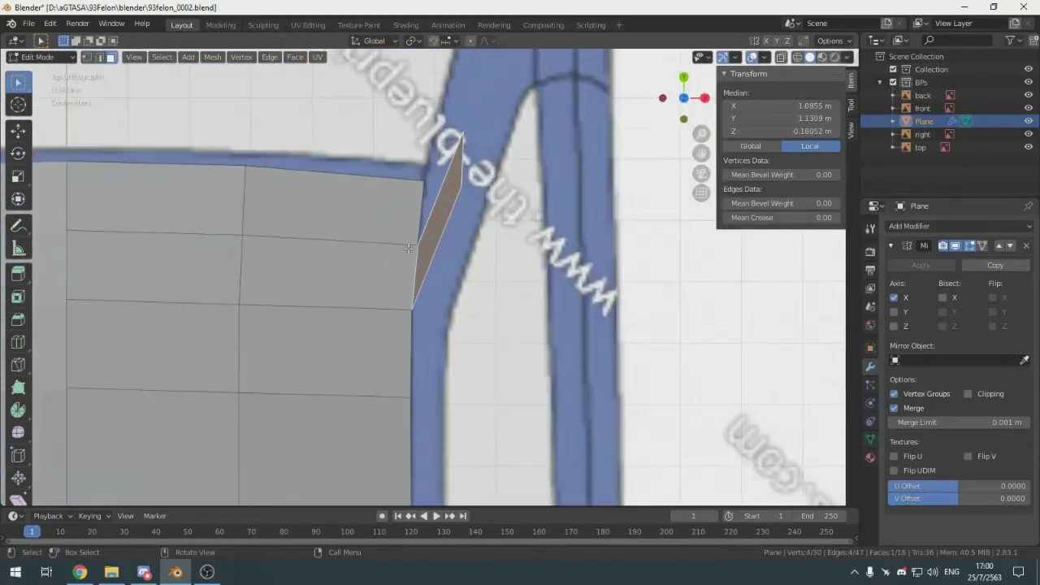
click(362, 205)
key(alt+a)
click(446, 227)
right_click(444, 215)
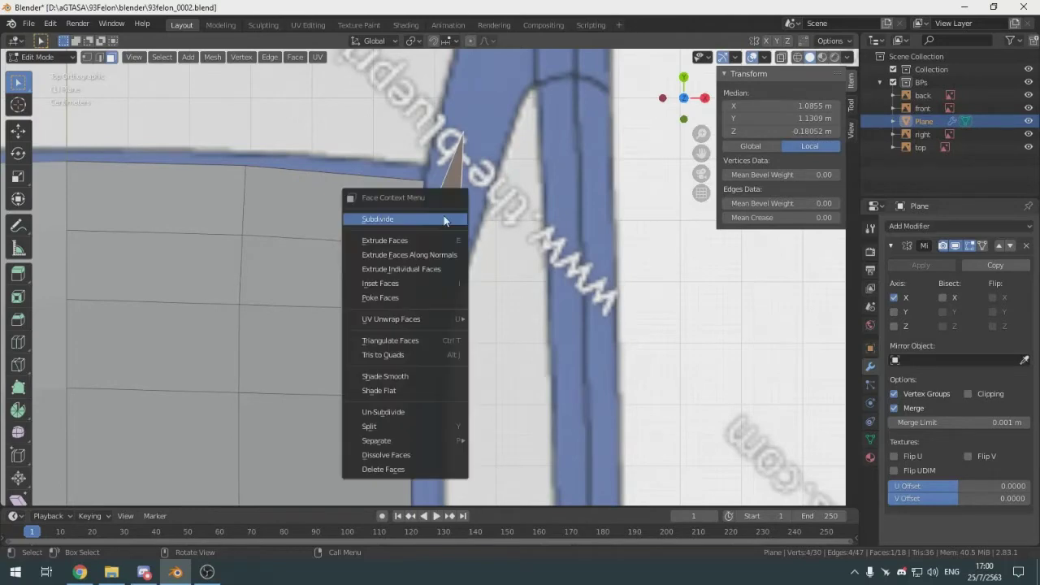
key(Escape)
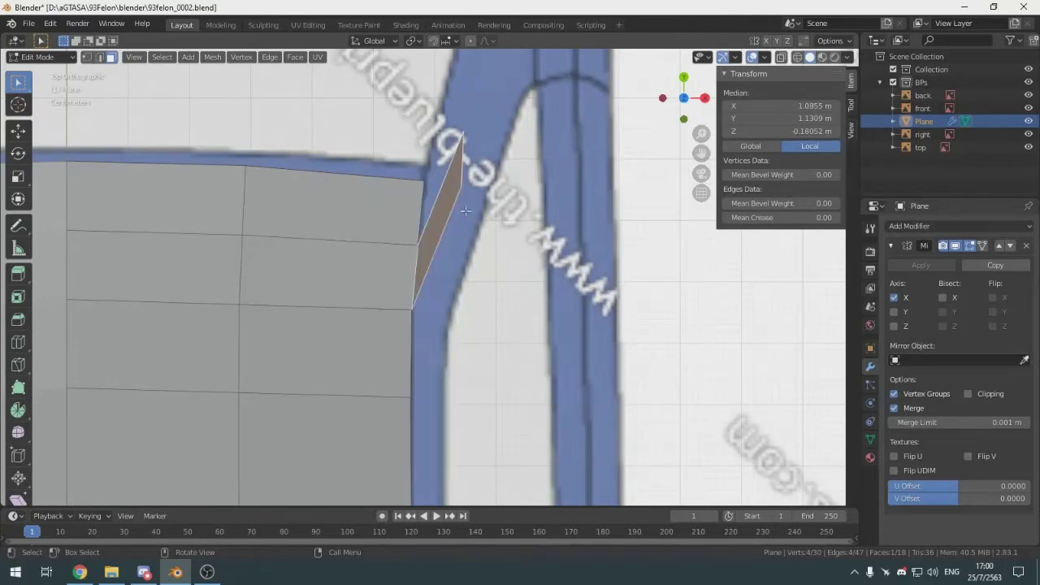
Delete the rear pillar face attached to the roof's outer rear corner
key(x)
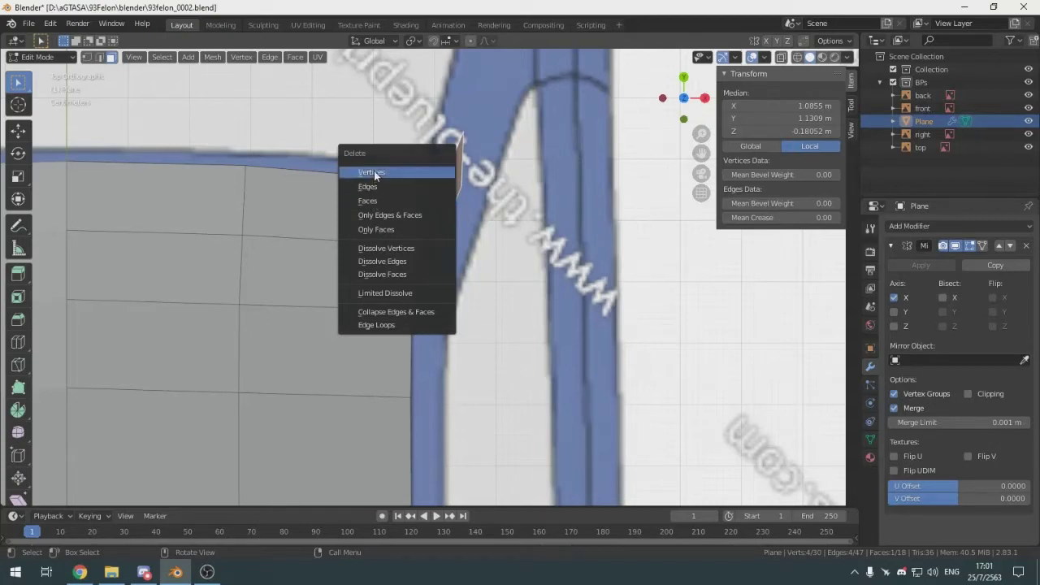
click(372, 202)
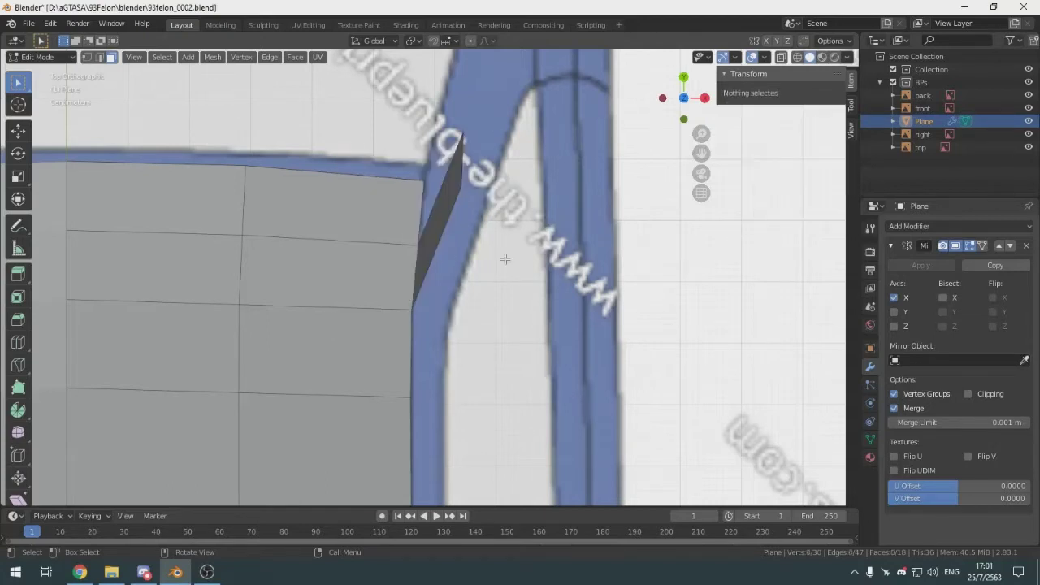
click(437, 212)
key(x)
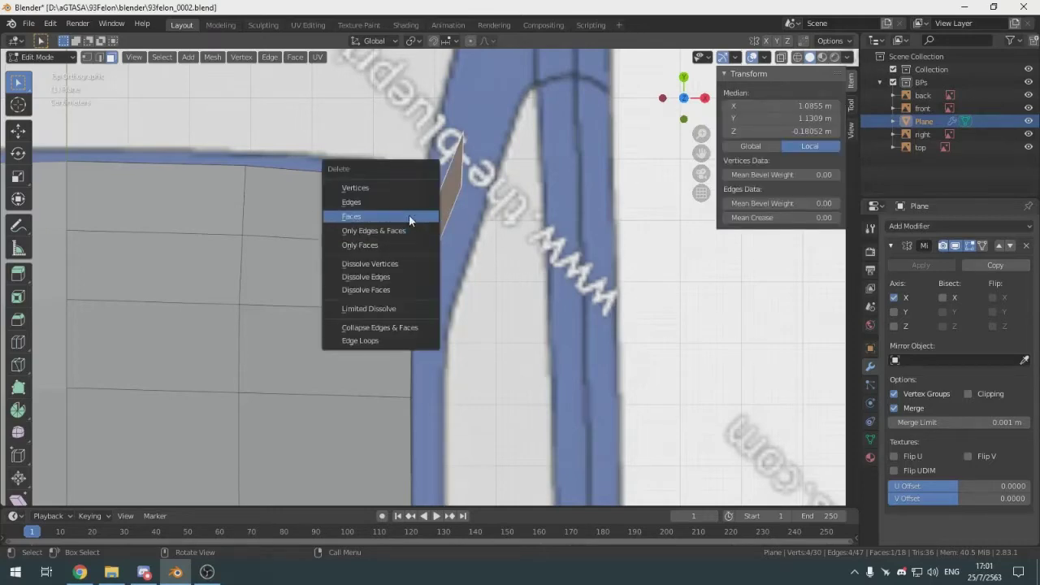
click(409, 215)
scroll(526, 242, down, 4)
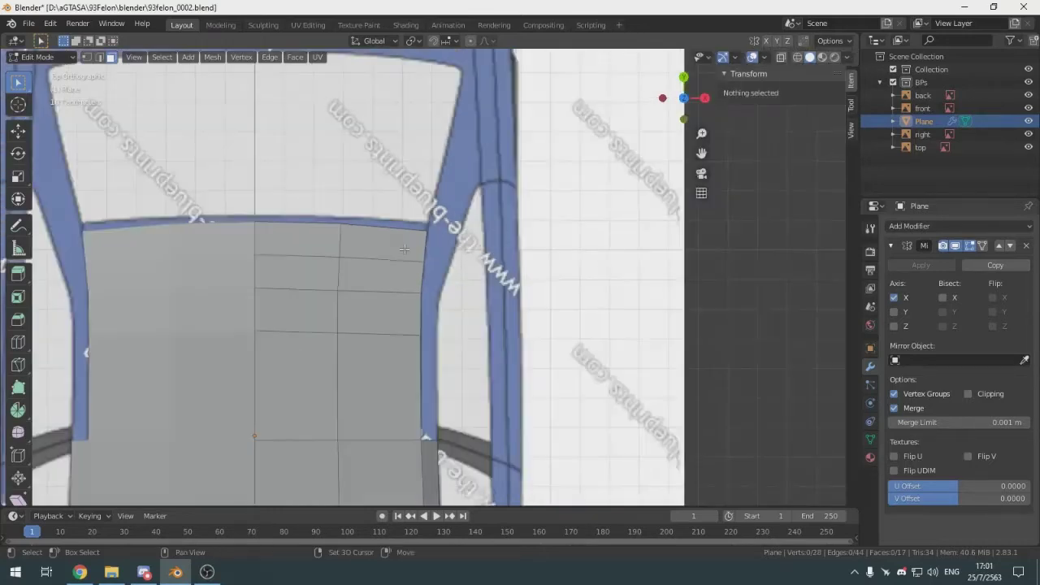
shift+middle_drag(419, 258, 480, 218)
scroll(484, 263, down, 3)
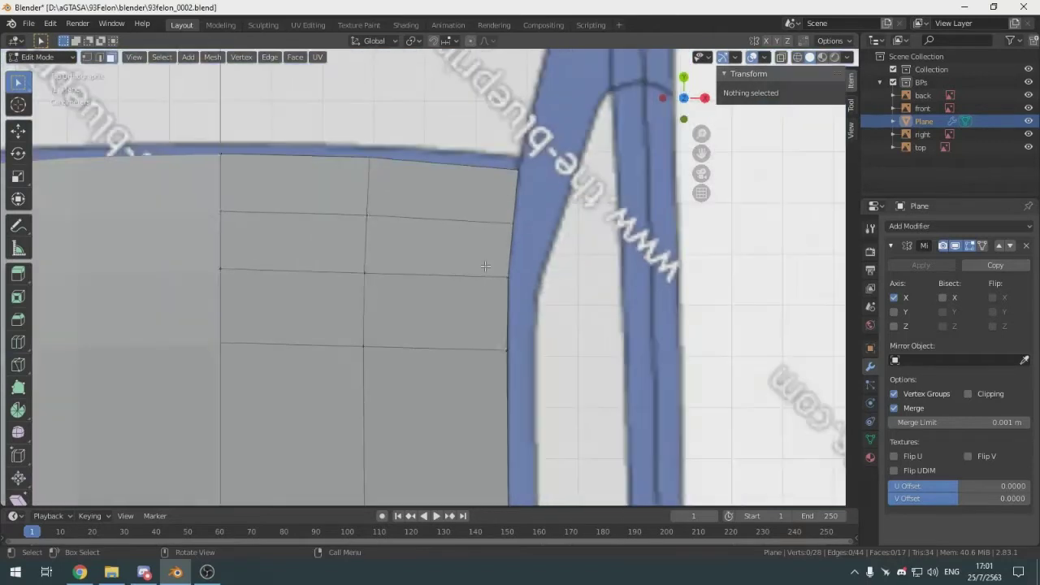
key(2)
key(3)
key(1)
key(2)
key(1)
key(2)
key(3)
key(1)
key(2)
key(3)
key(1)
key(2)
click(263, 208)
key(3)
click(337, 186)
click(395, 246)
click(394, 187)
key(1)
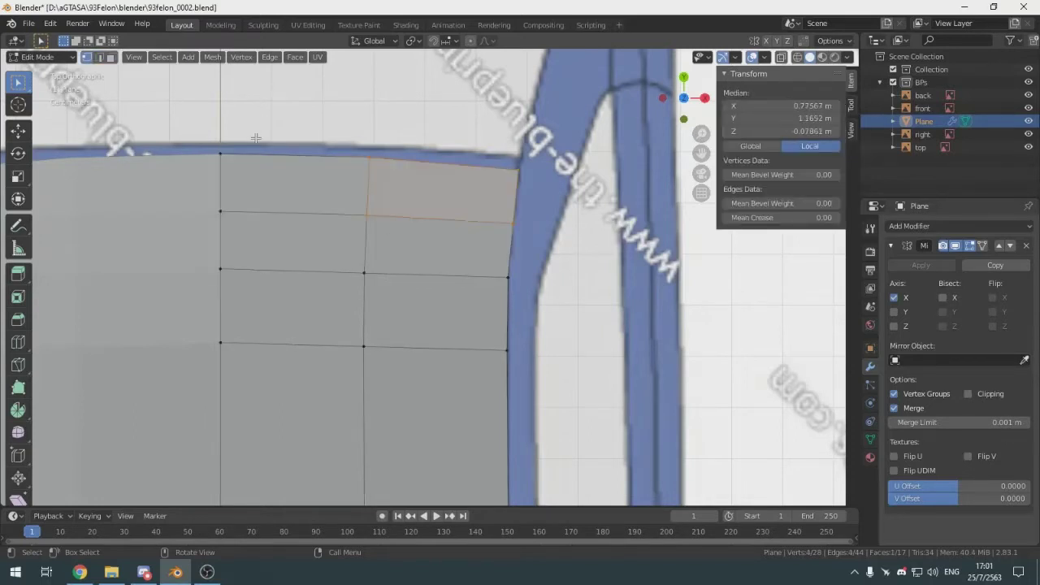
key(2)
key(3)
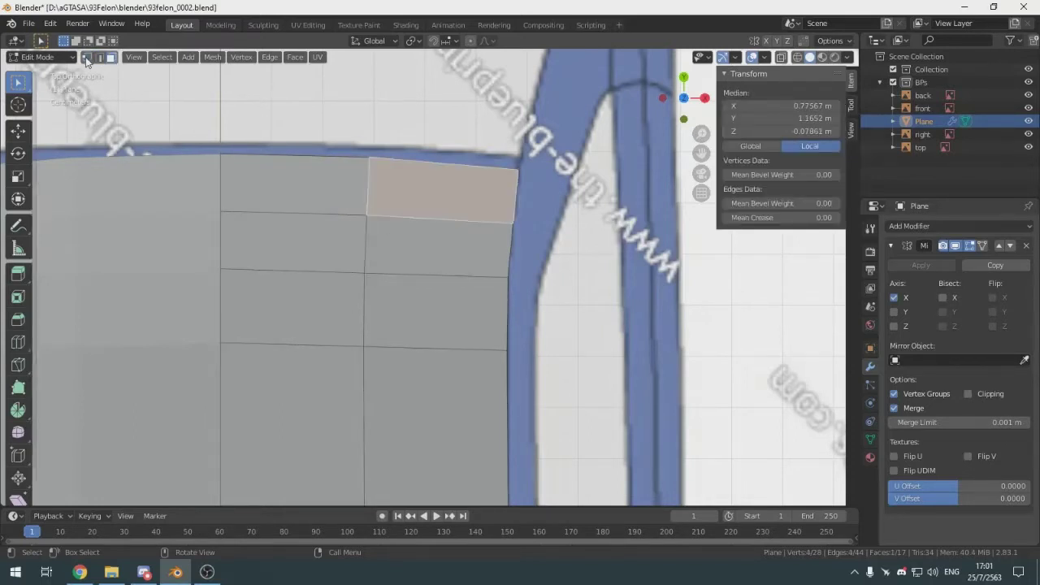
key(1)
key(3)
click(336, 160)
scroll(393, 206, up, 3)
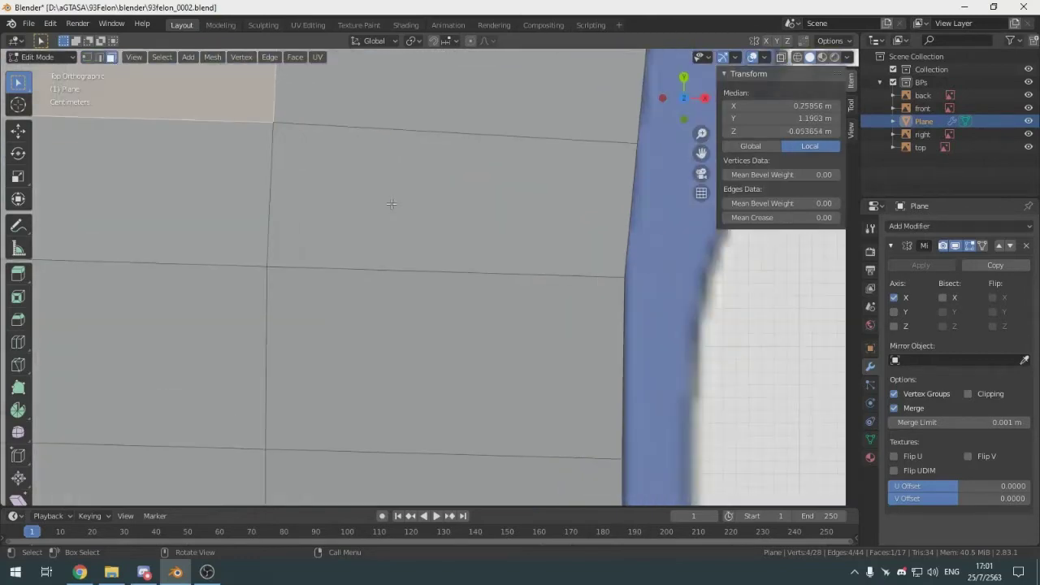
scroll(393, 206, down, 3)
key(1)
scroll(392, 204, up, 3)
Move the Plane object out of the BPs collection into the Scene Collection, and collapse BPs
drag(924, 121, 918, 71)
scroll(669, 140, down, 4)
click(883, 82)
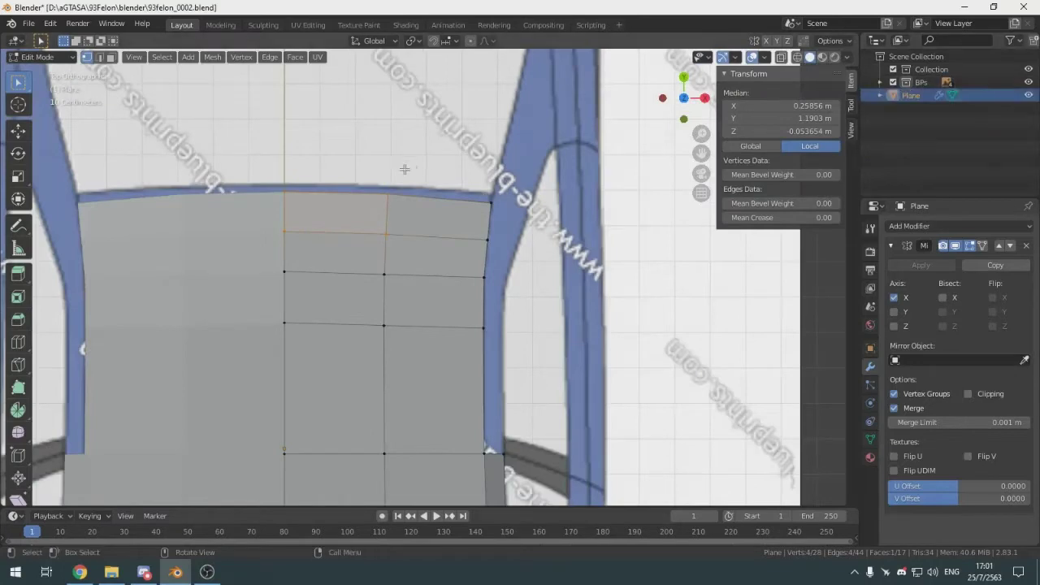
scroll(406, 168, up, 3)
click(415, 126)
scroll(438, 183, down, 4)
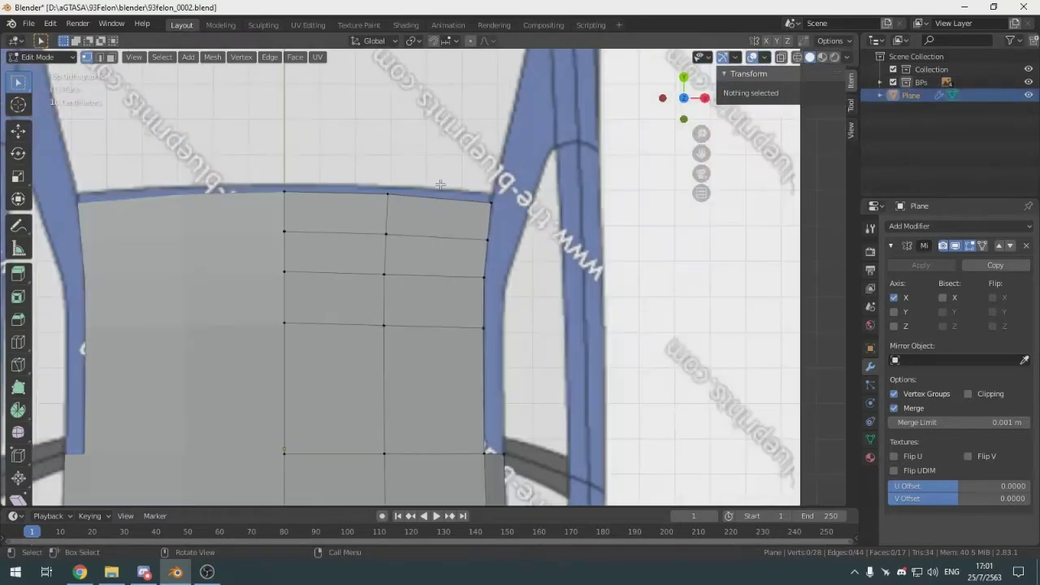
key(2)
key(3)
shift+middle_drag(440, 253, 517, 239)
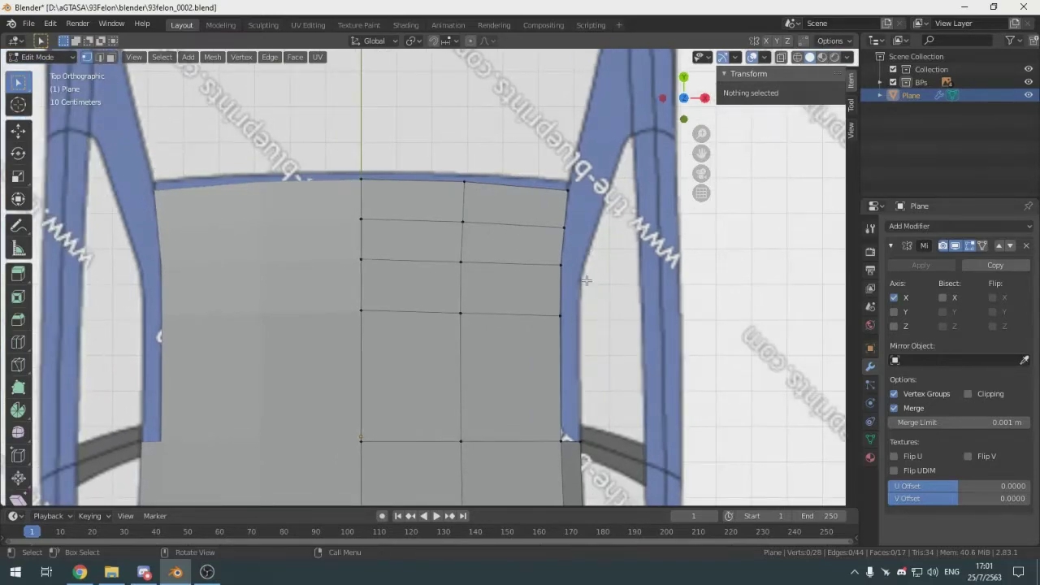
key(KP_3)
key(KP_1)
key(KP_7)
Extrude the first outer roof vertex behind the middle pillar outward to about X 1.095 m, at the window frame edge in the top blueprint
shift+middle_drag(460, 269, 399, 262)
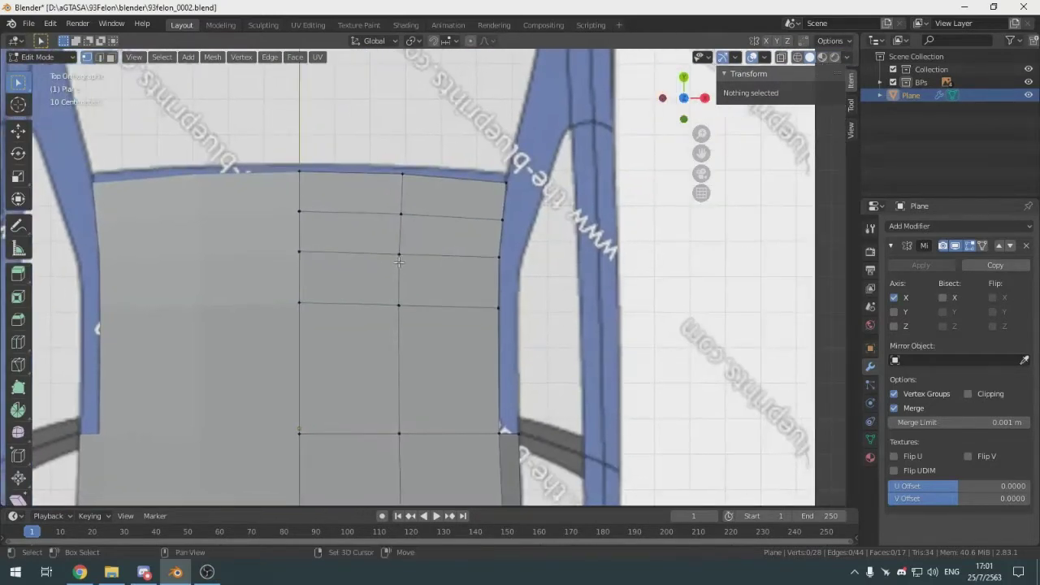
click(497, 307)
scroll(520, 317, up, 4)
key(g)
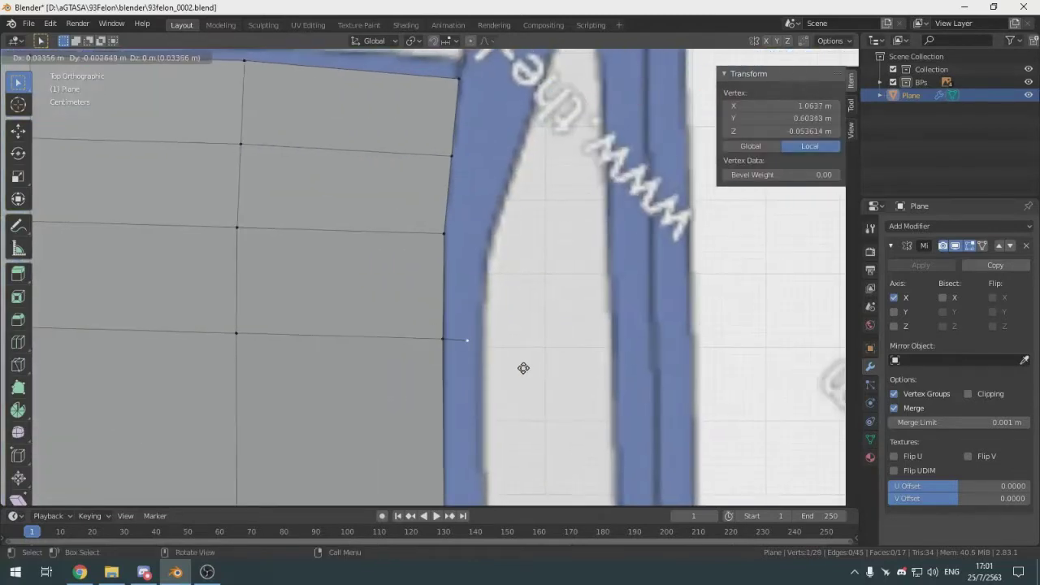
click(534, 365)
Lower the newly extruded side vertex along Z to about -0.117 m, matching the window frame in the side blueprint
key(KP_3)
scroll(460, 291, up, 3)
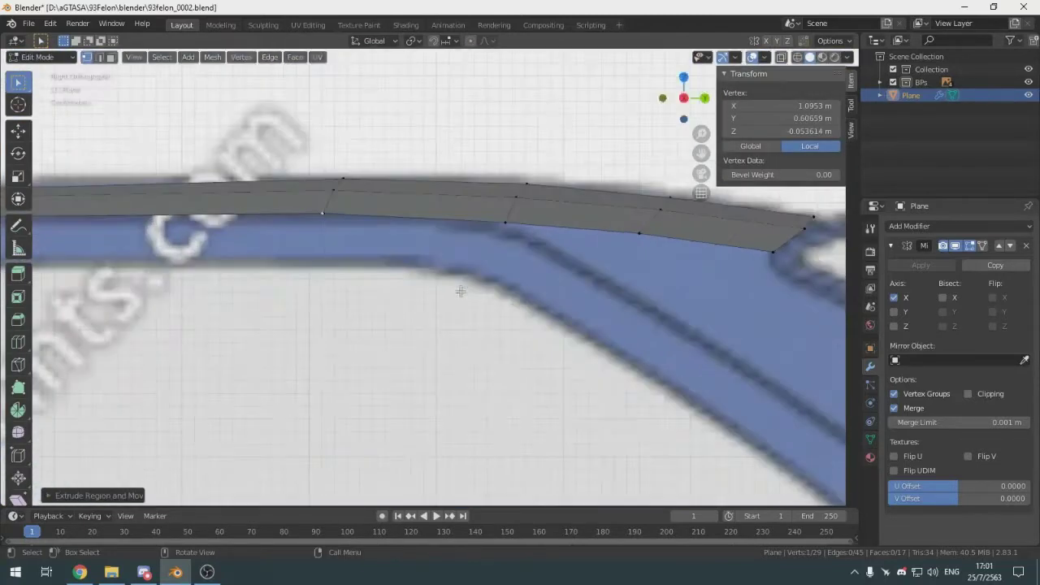
key(g)
key(z)
click(457, 336)
Fill the side strip face between the middle pillar edge and the new extruded edge above the rear window
scroll(318, 278, down, 3)
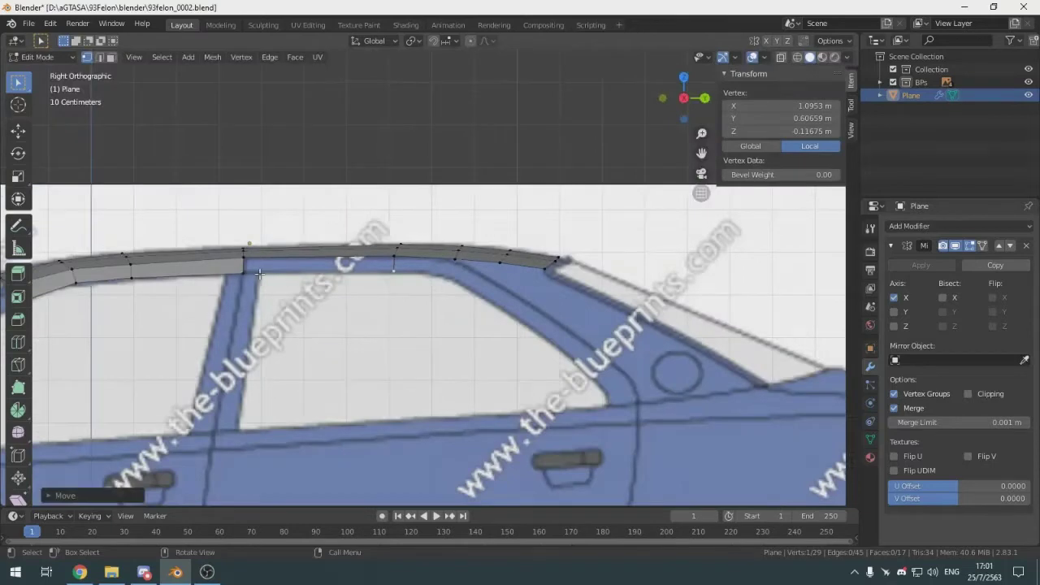
shift+click(400, 264)
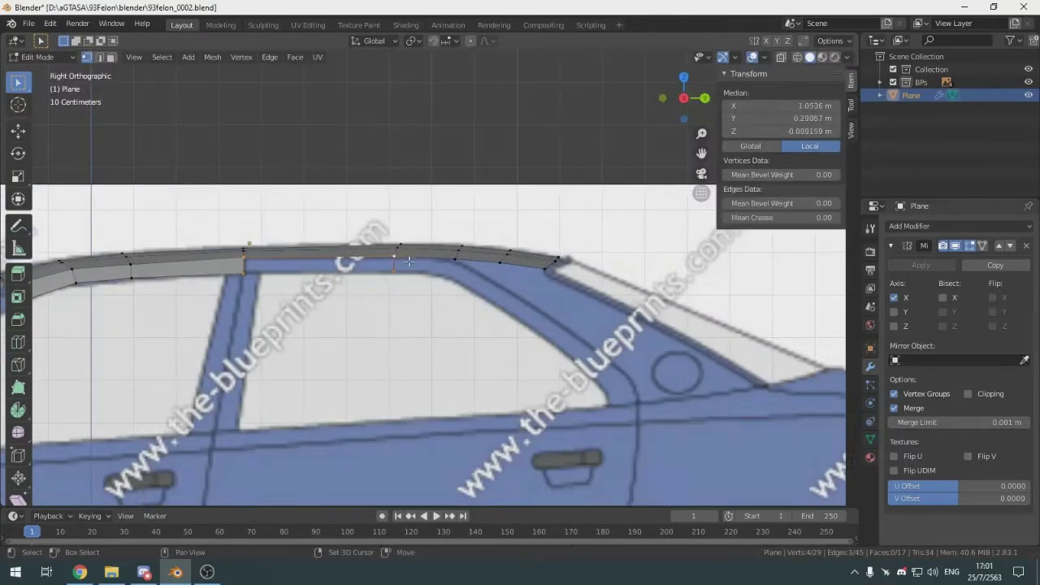
key(f)
Extrude the next outer roof vertex toward the rear down to about Z -0.143 m, onto the rear window frame's curve
scroll(461, 264, up, 3)
click(480, 244)
key(e)
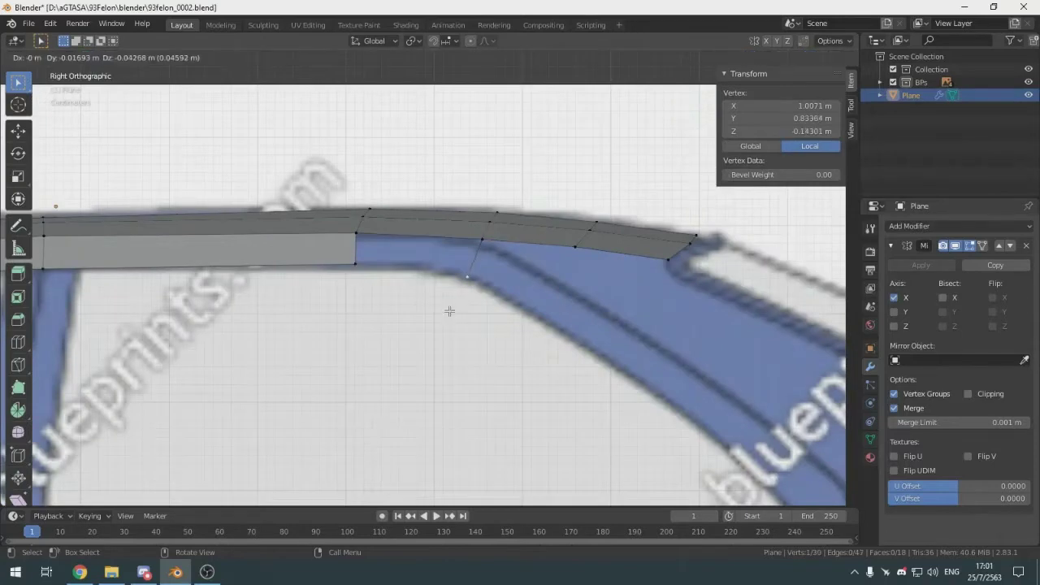
click(449, 312)
Fill the side strip face between the two extruded edges above the rear window
middle_drag(449, 311, 477, 300)
shift+click(382, 362)
shift+click(356, 290)
shift+click(480, 238)
key(f)
scroll(566, 269, down, 3)
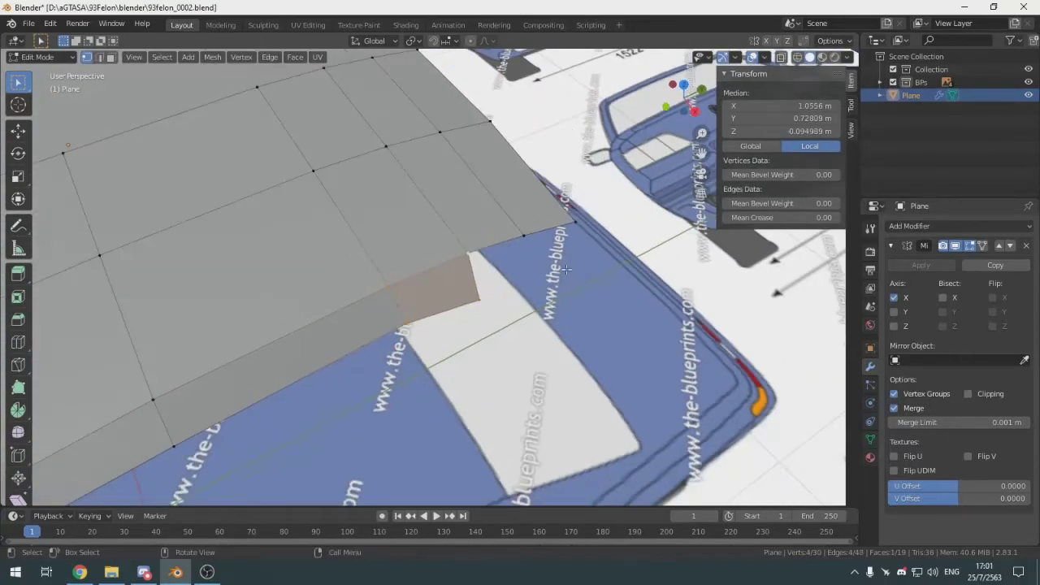
click(519, 254)
key(KP_7)
scroll(450, 393, up, 4)
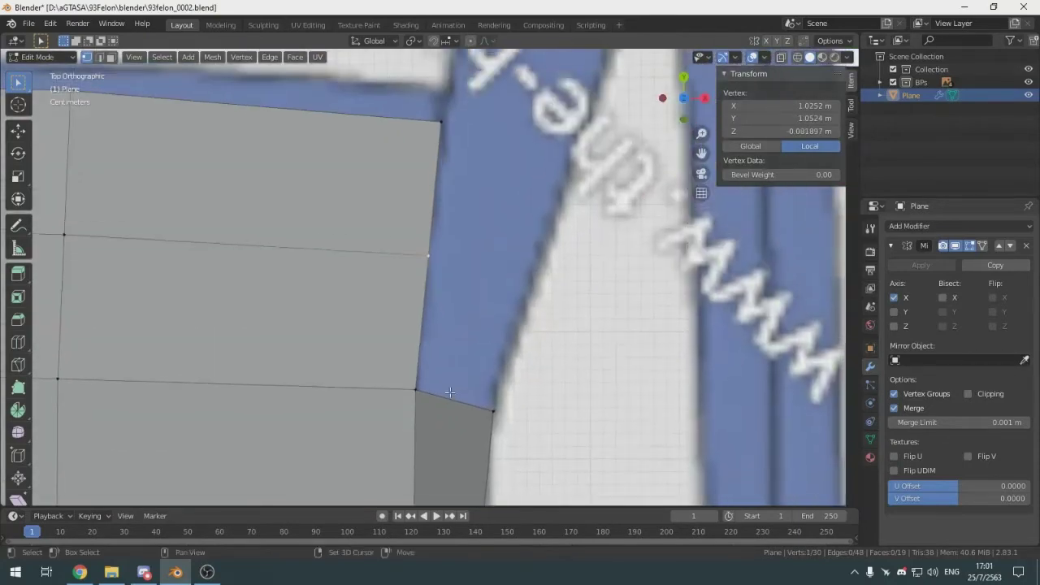
key(KP_3)
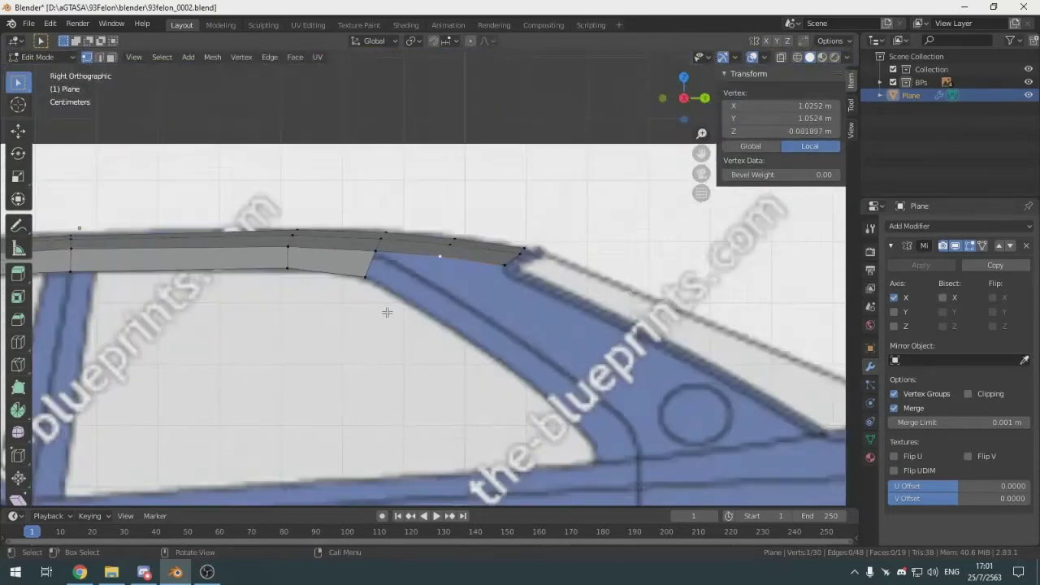
scroll(387, 302, down, 4)
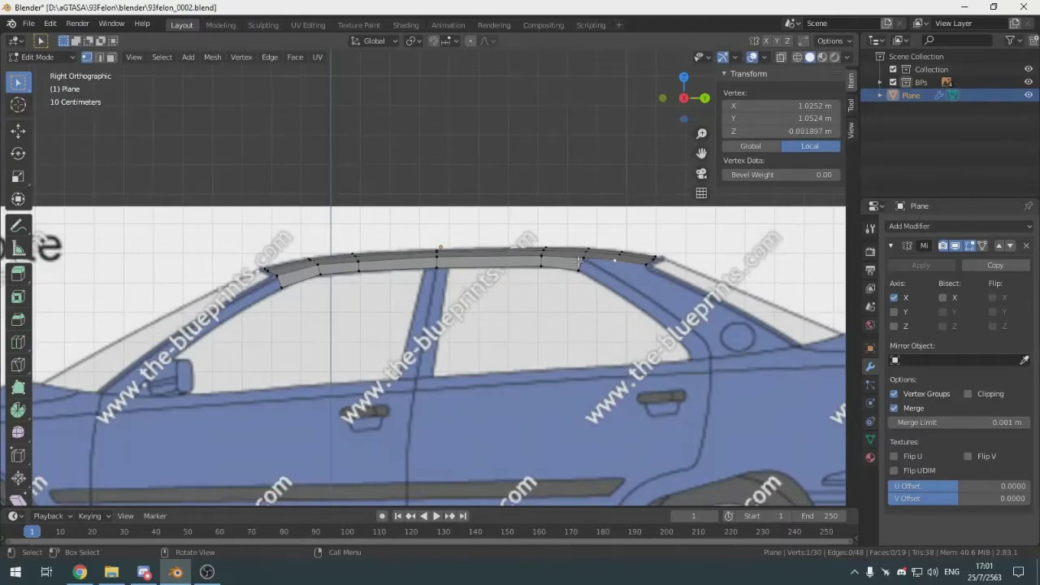
scroll(578, 260, up, 4)
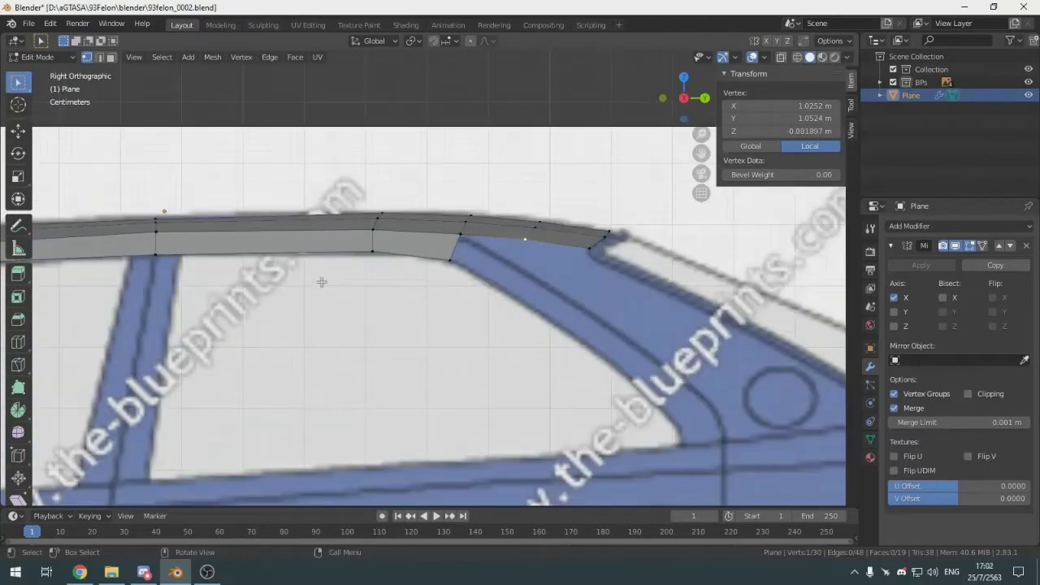
Add a centred lengthwise loop cut through the roof's side strip
middle_drag(552, 274, 426, 337)
key(ctrl+r)
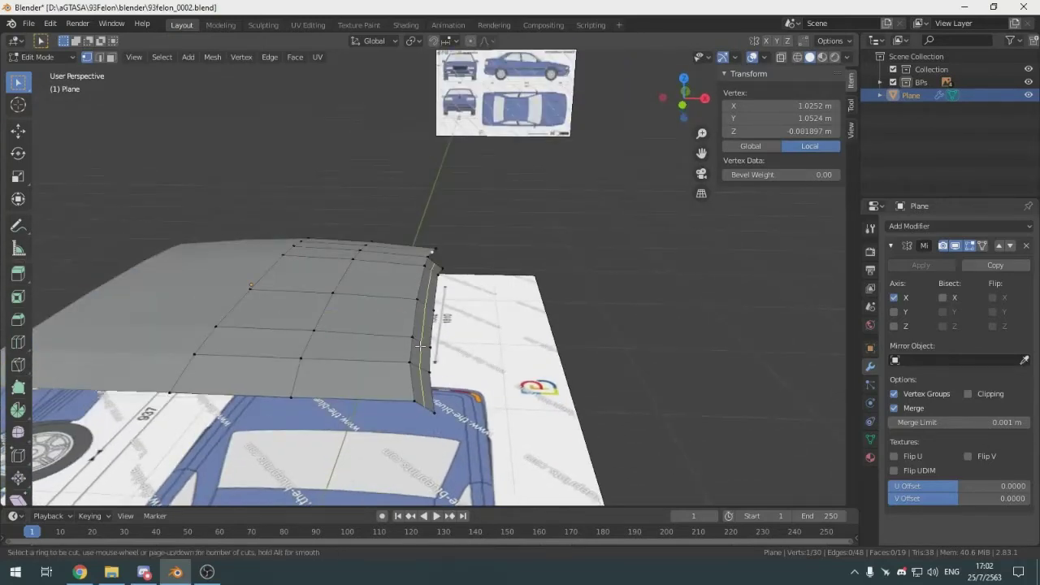
click(420, 346)
click(420, 346)
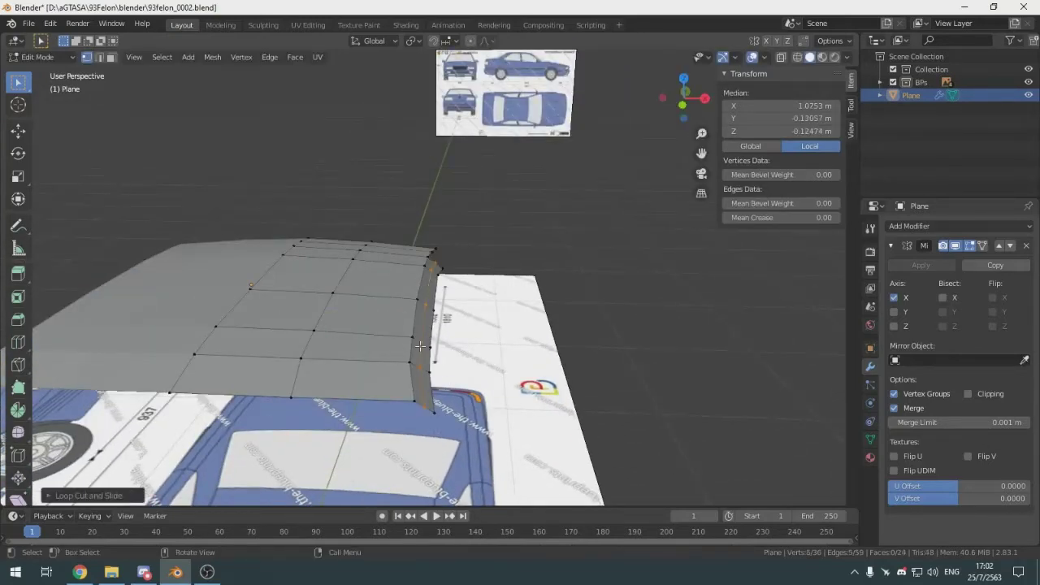
Raise the side strip's new edge loop along Z to a median of about -0.100 m, rounding the roof edge
key(KP_1)
scroll(495, 302, up, 8)
key(g)
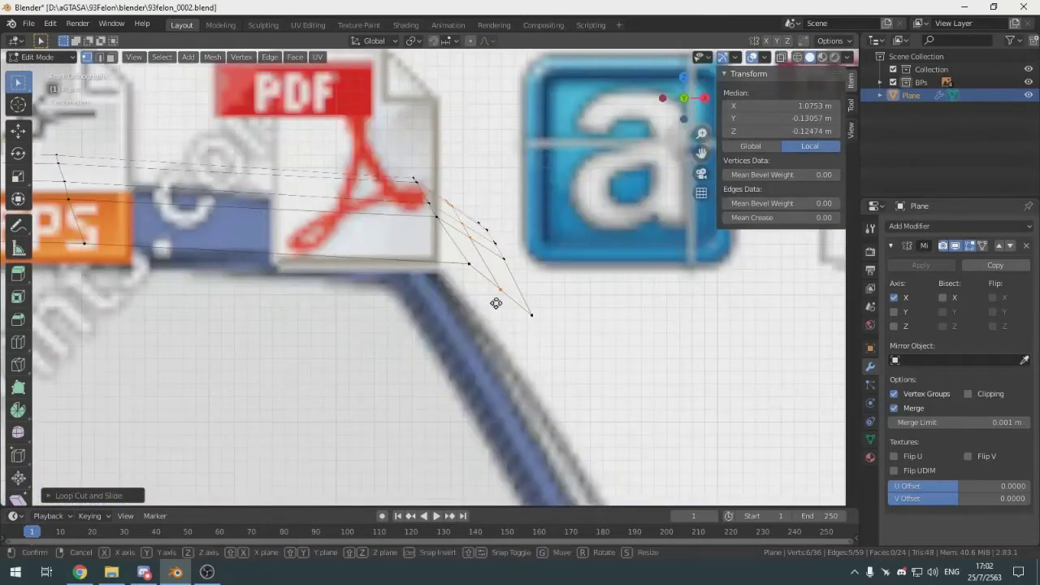
key(z)
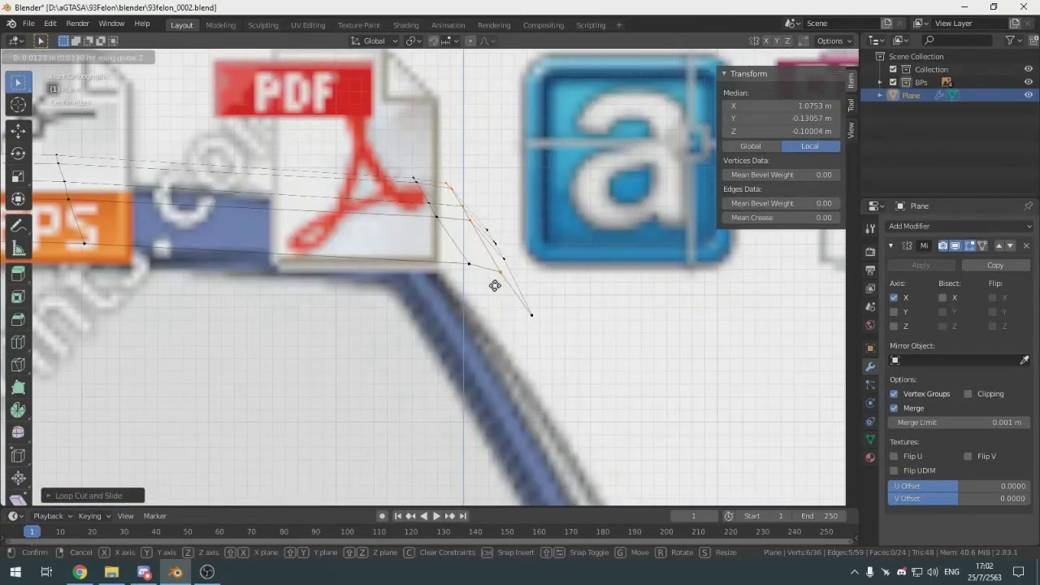
click(495, 286)
Raise the roof-side vertices inward of the outer edge along Z to a median of about -0.087 m in wireframe display
key(shift+z)
drag(398, 159, 435, 288)
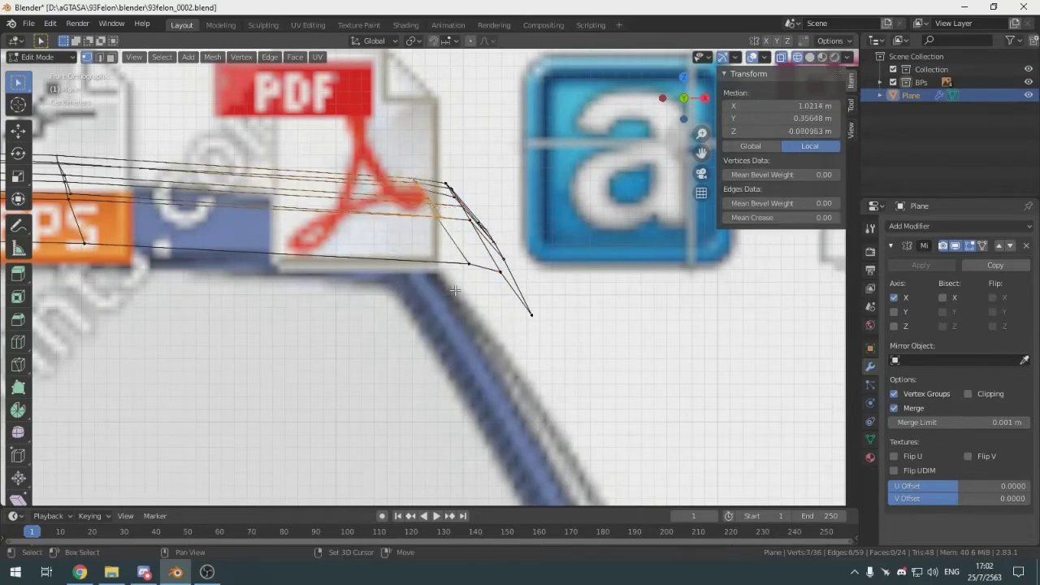
key(g)
key(z)
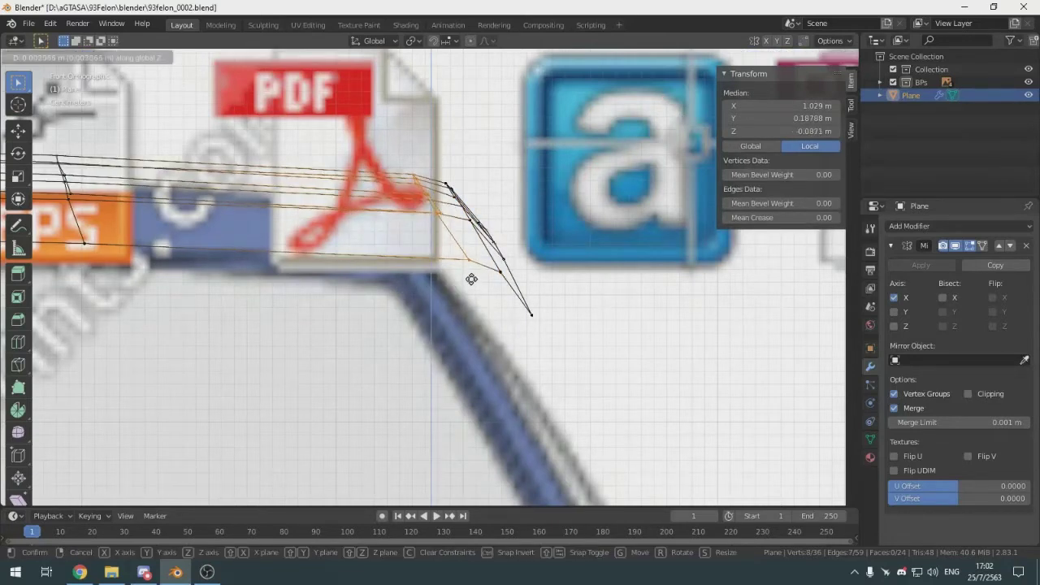
click(472, 283)
key(alt+a)
middle_drag(545, 207, 517, 314)
scroll(427, 275, up, 3)
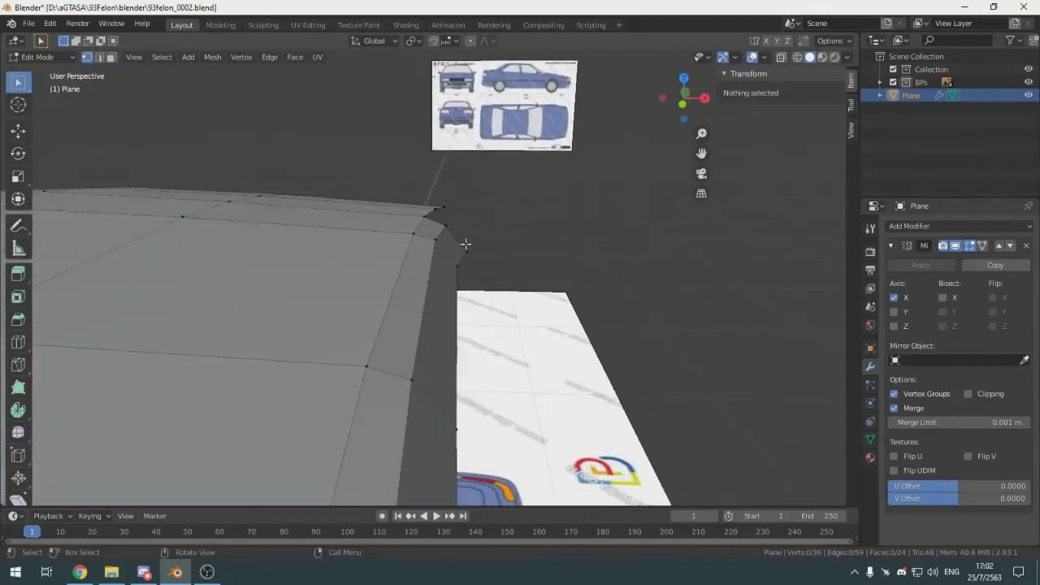
scroll(465, 245, down, 1)
middle_drag(454, 257, 276, 307)
Extrude the side strip's middle rear vertex toward the rear to about X 1.060, Y 1.050, Z -0.089 m
key(KP_3)
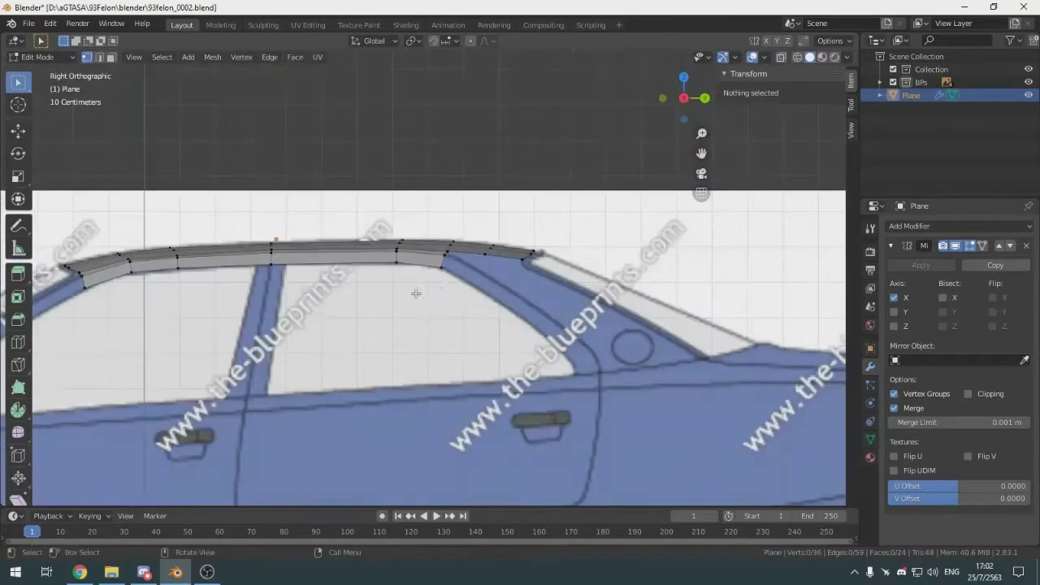
scroll(412, 276, up, 6)
click(409, 258)
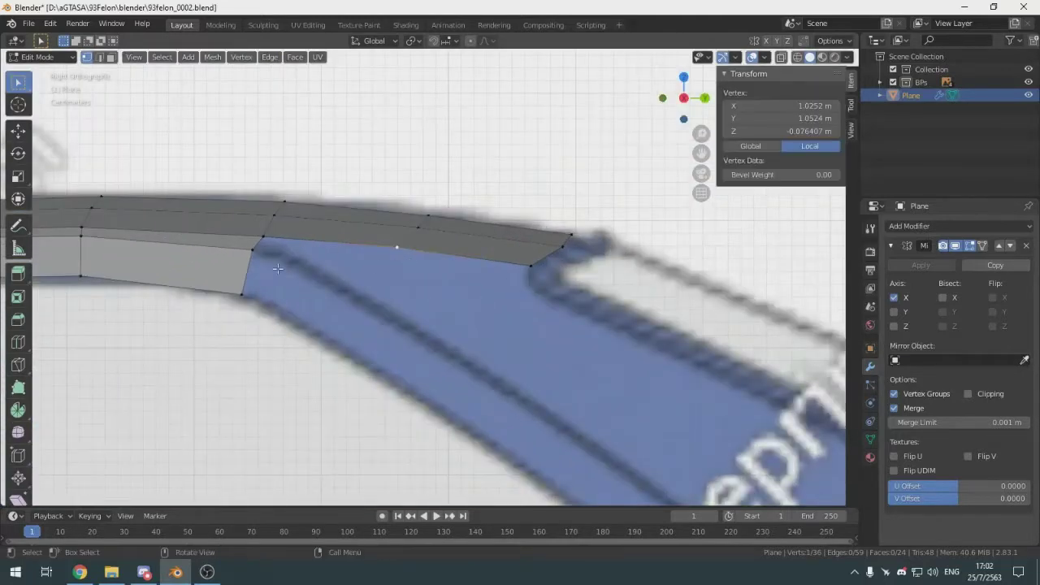
key(KP_7)
key(e)
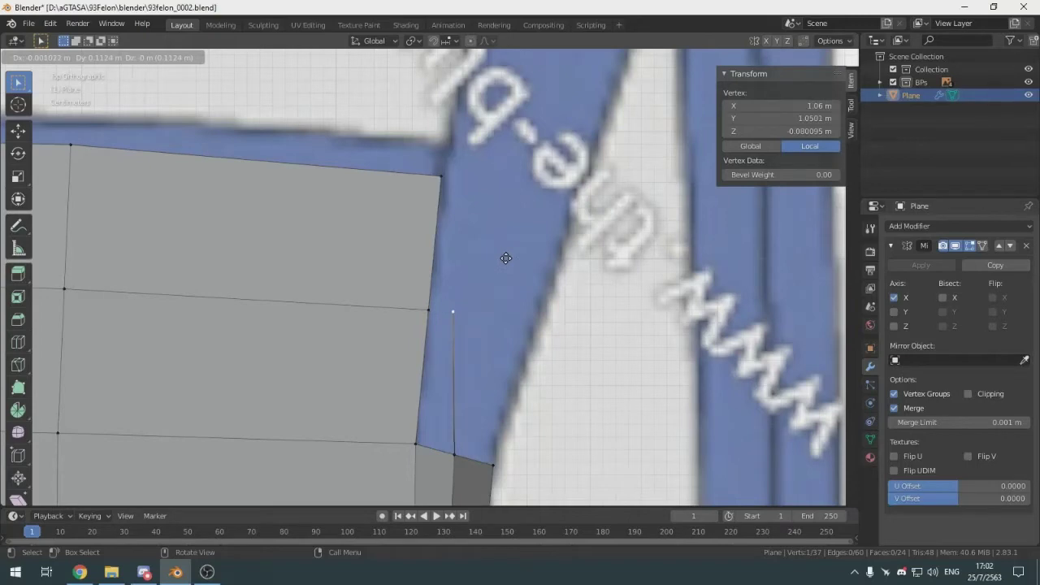
key(z)
key(KP_3)
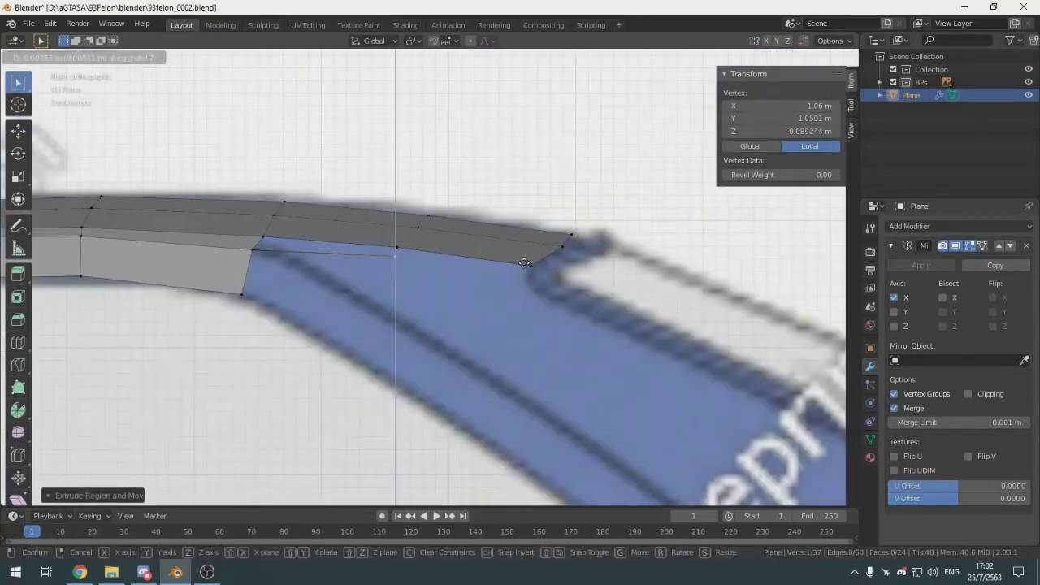
click(525, 263)
Fill the narrow face between the extruded edge and the adjoining roof edge
middle_drag(444, 265, 436, 288)
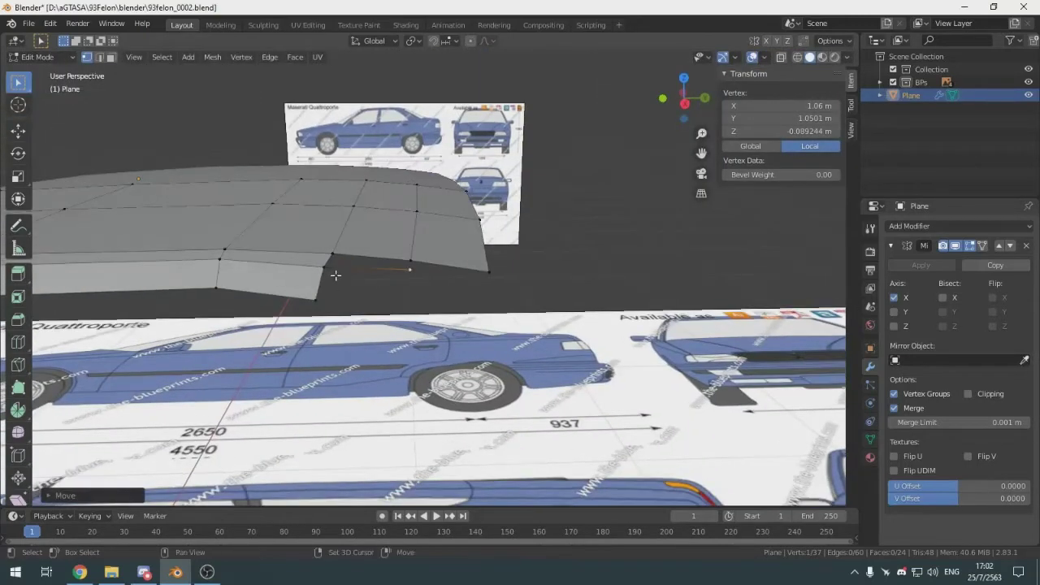
shift+click(326, 270)
shift+click(333, 256)
key(f)
Raise the vertex at the front of the new narrow face along Z to about -0.073 m
key(KP_3)
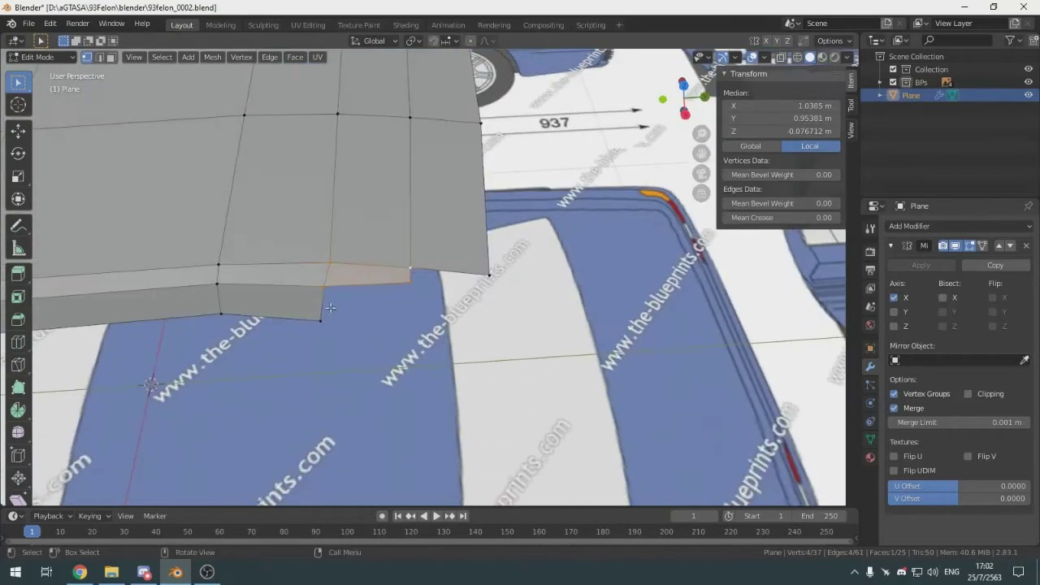
click(296, 275)
scroll(317, 289, up, 5)
key(g)
key(z)
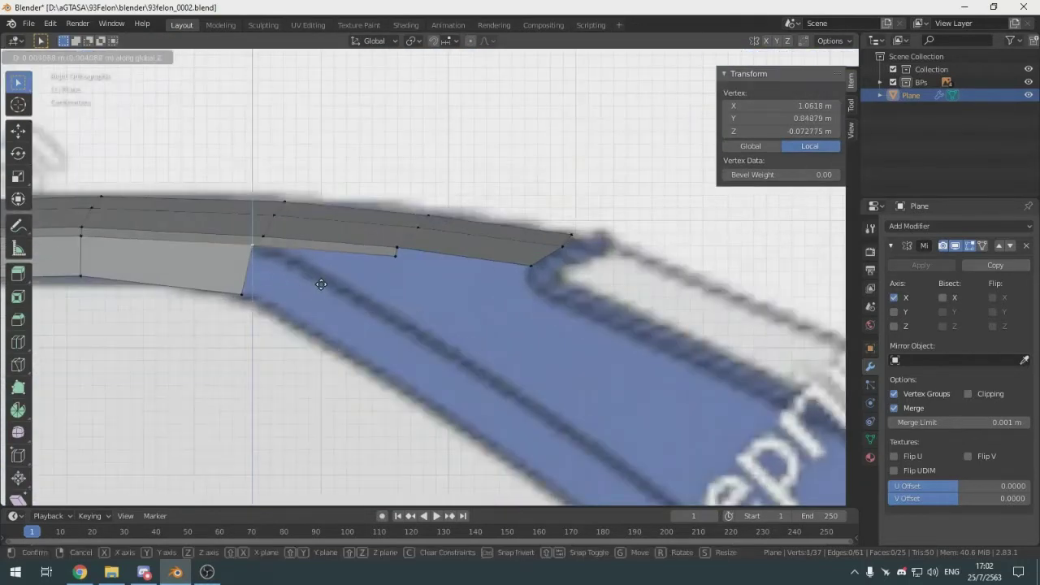
click(321, 284)
Slide the raised strip vertex slightly rearward along its edge to about Y 0.857 m
shift+middle_drag(404, 273, 477, 295)
click(519, 281)
click(327, 280)
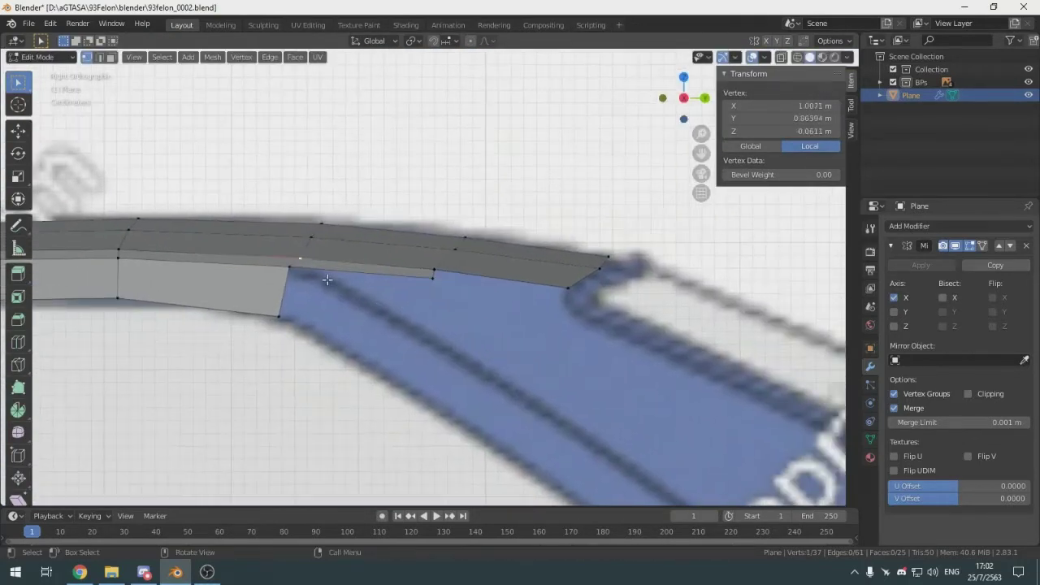
key(shift+v)
click(293, 277)
scroll(358, 290, down, 4)
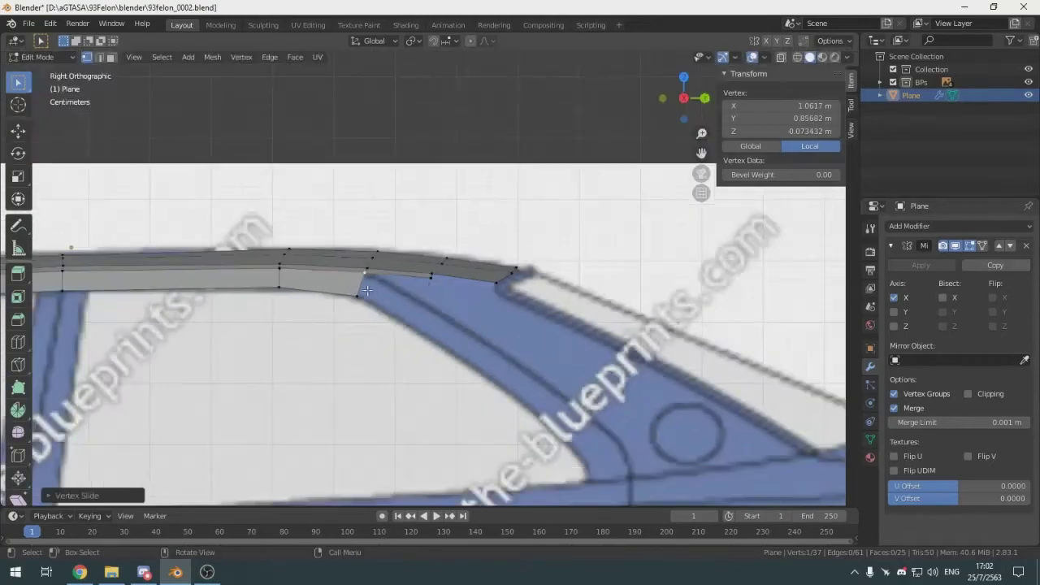
Fill the triangular face between the narrow strip's rear end and the roof's rear corner
click(430, 288)
middle_drag(431, 288, 432, 323)
shift+click(443, 274)
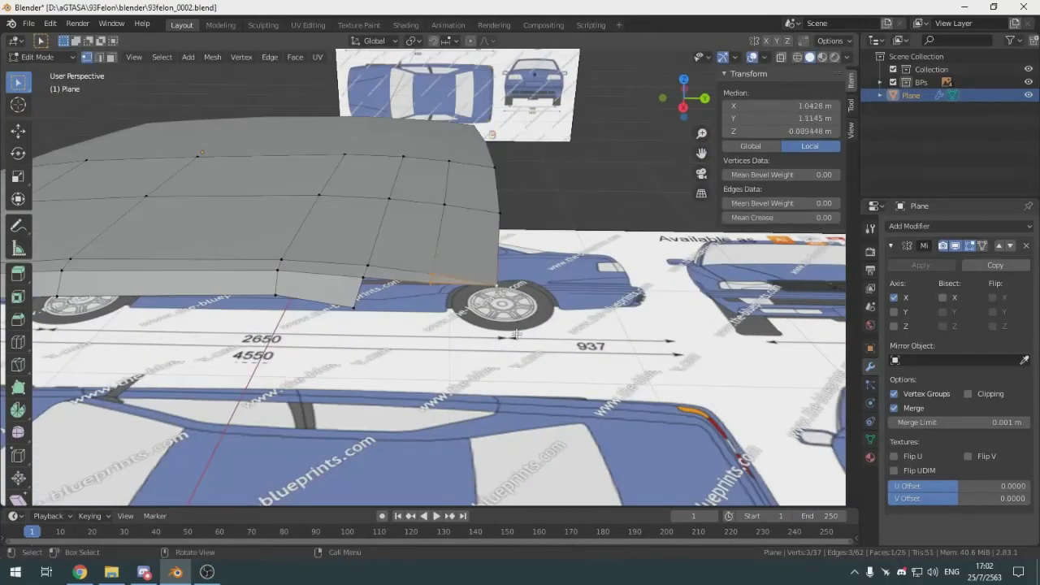
click(467, 286)
middle_drag(467, 285, 480, 333)
middle_drag(455, 294, 560, 337)
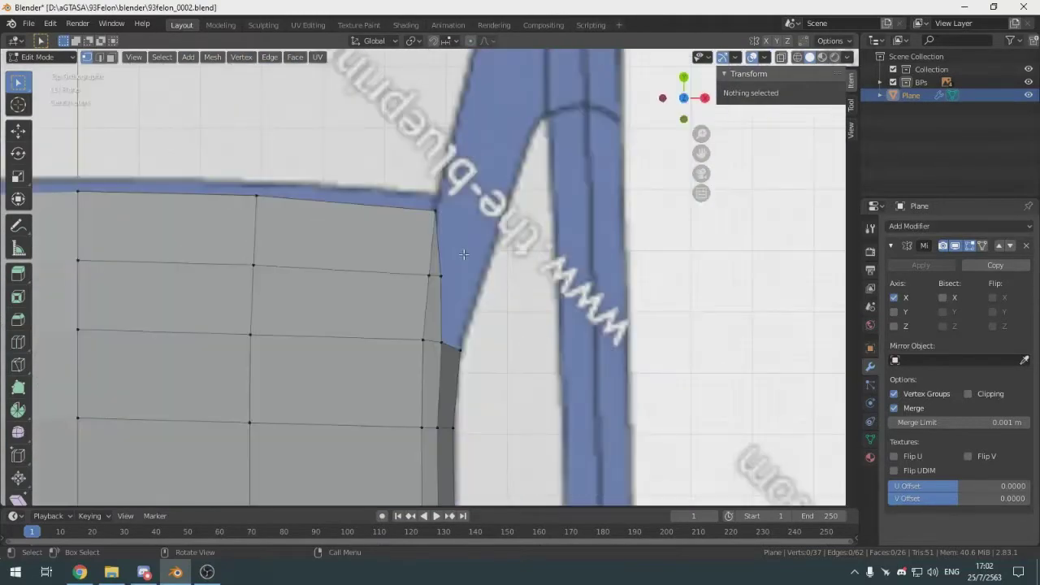
Extrude the narrow strip's rear vertex down the pillar to about Y 1.027, Z -0.159 m and move it outward to about X 1.107 m
middle_drag(463, 254, 275, 304)
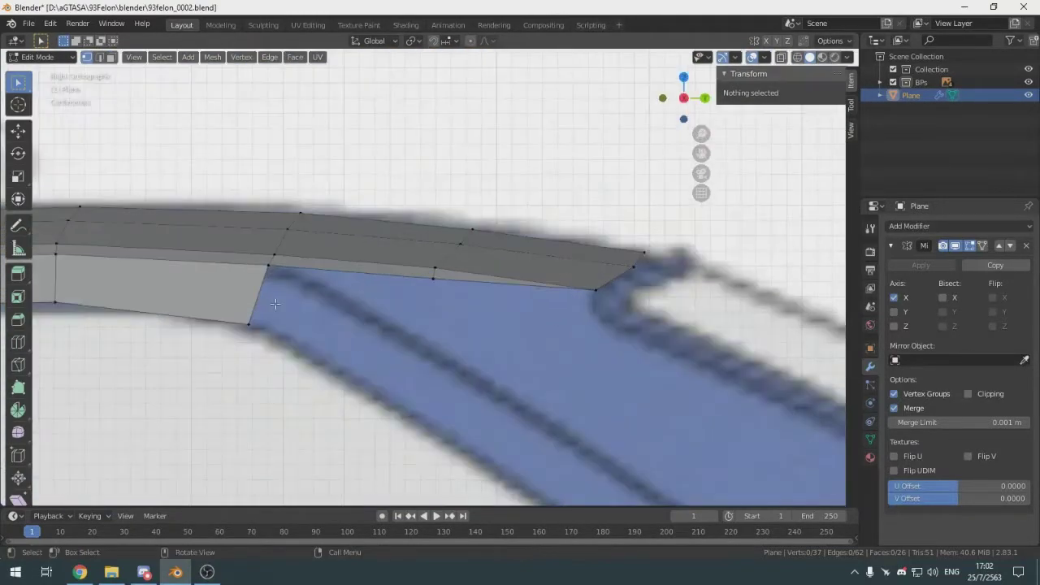
click(436, 302)
key(e)
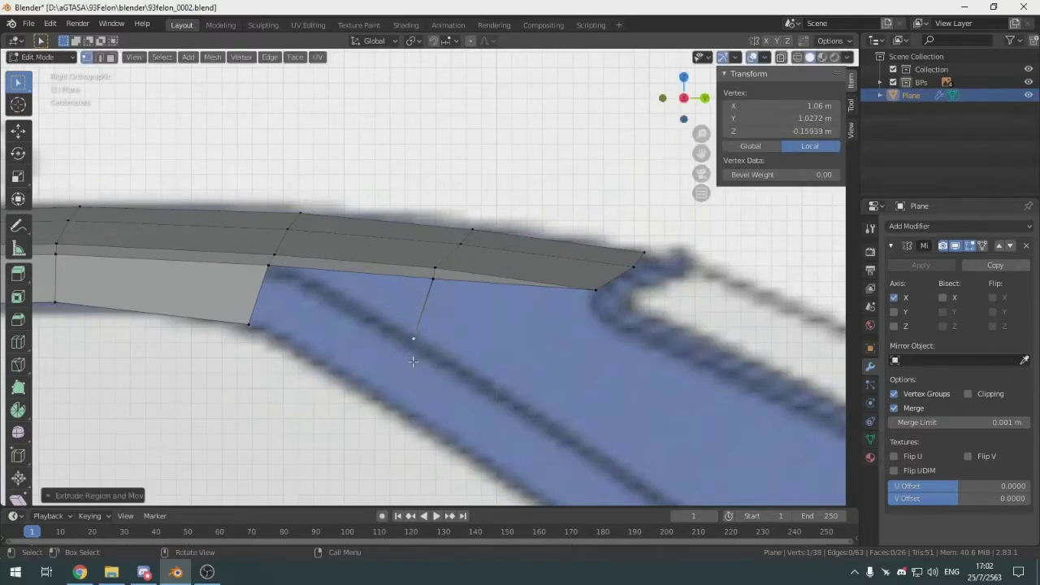
key(KP_7)
key(g)
key(x)
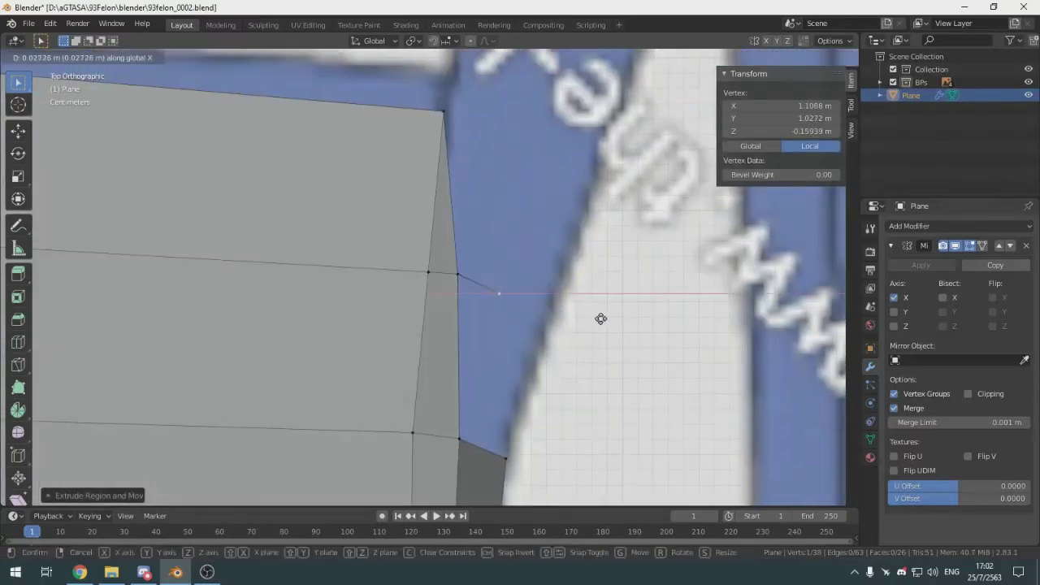
click(601, 319)
Compare the pillar with the top blueprint, switch to Chrome and open the MotoImg Quattroporte IV photo to examine its rear pillar
scroll(569, 227, down, 3)
scroll(495, 170, down, 5)
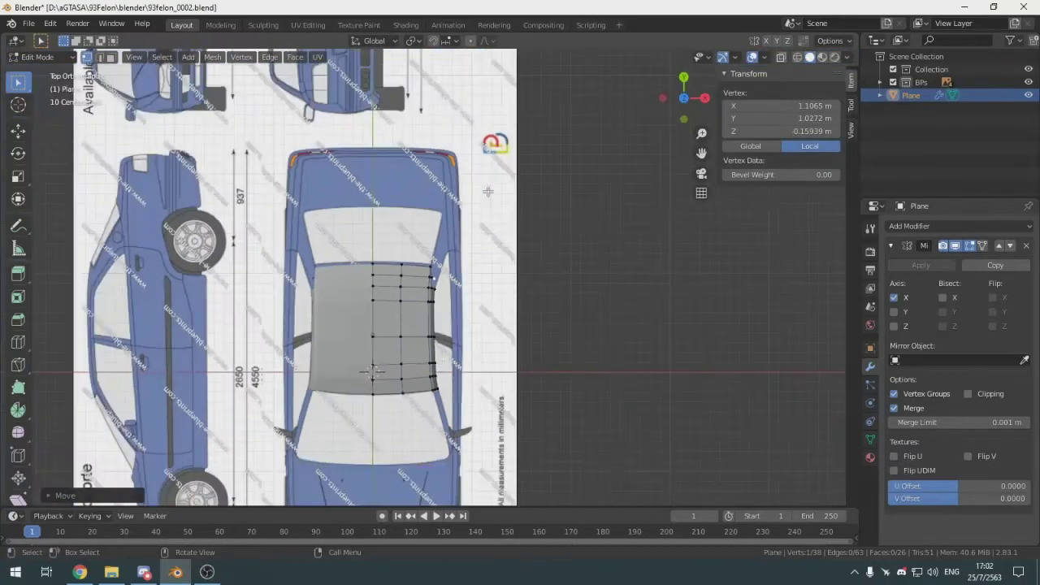
scroll(445, 373, up, 5)
scroll(445, 374, down, 5)
scroll(449, 278, up, 5)
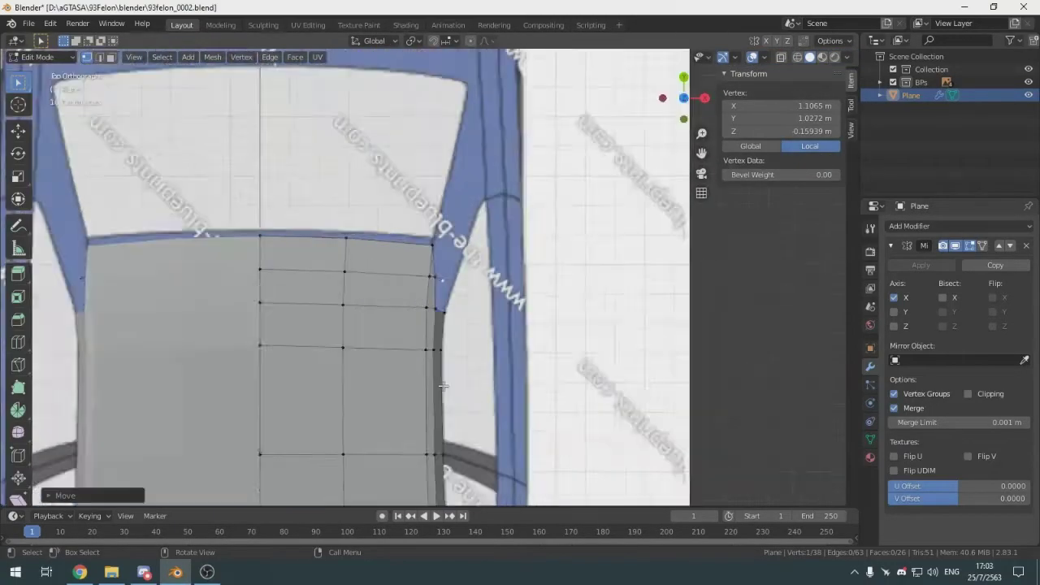
scroll(476, 213, up, 4)
scroll(481, 284, down, 2)
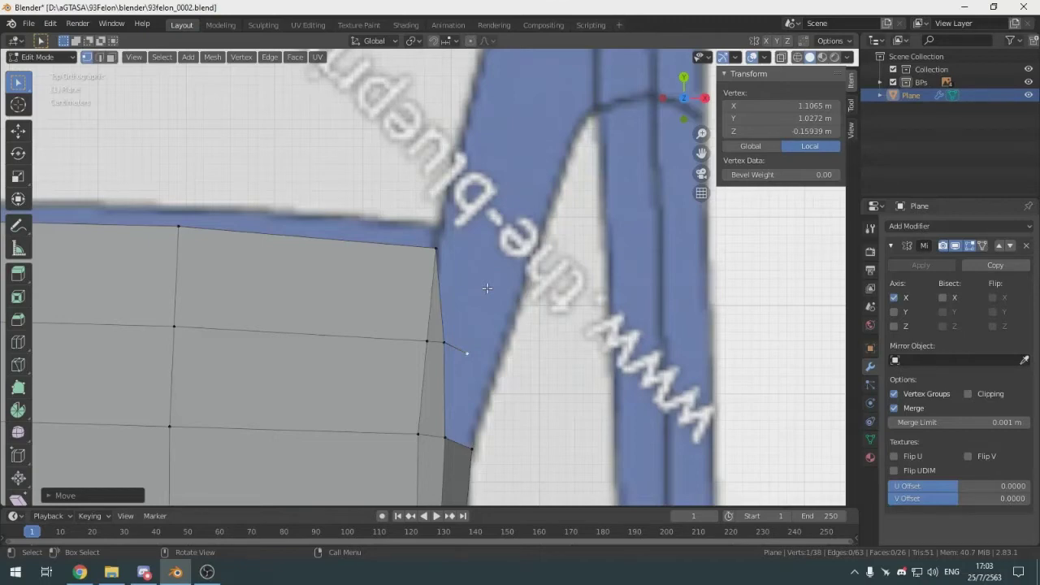
shift+middle_drag(497, 375, 493, 244)
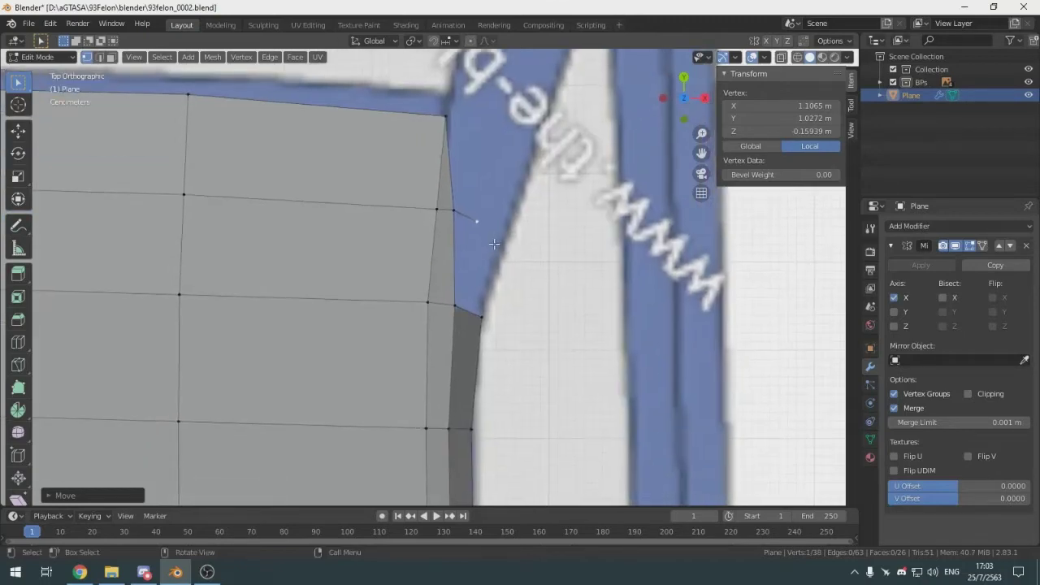
key(alt+Tab)
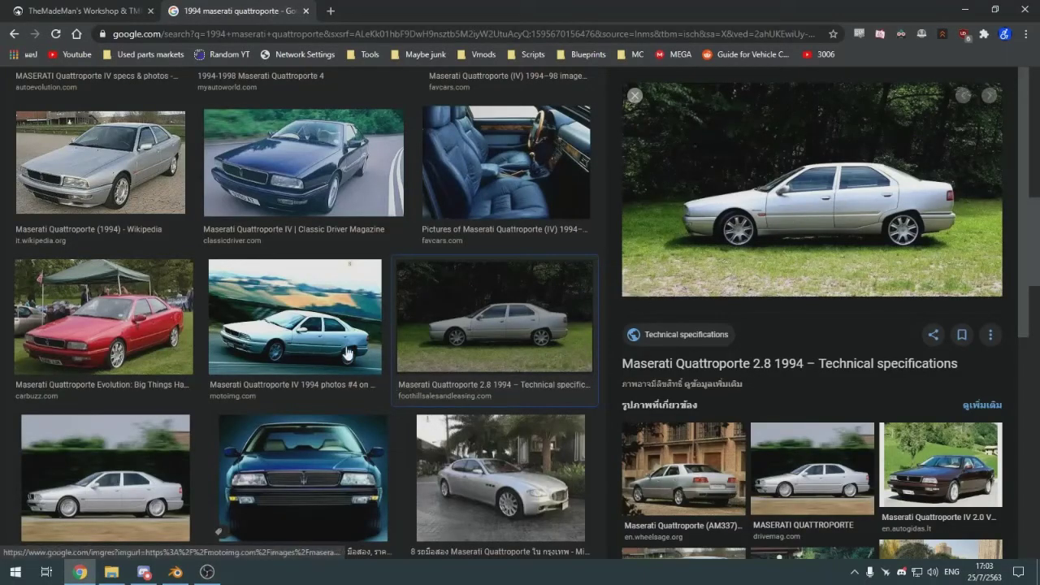
click(343, 345)
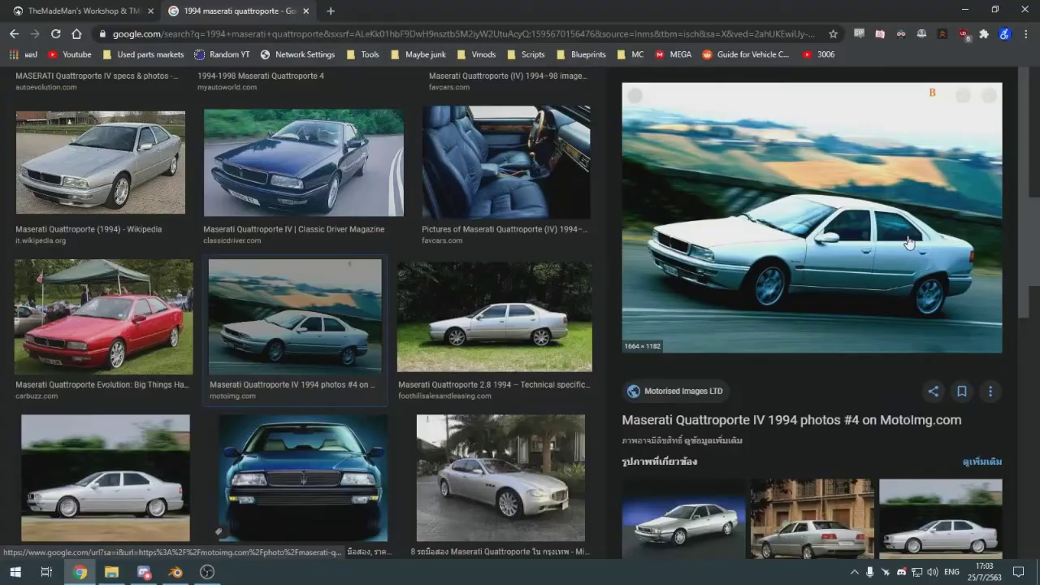
Switch back to Blender, fill the triangle beside the extruded pillar edge and shift its lower vertex to about X 1.104 m
key(alt+Tab)
shift+click(446, 302)
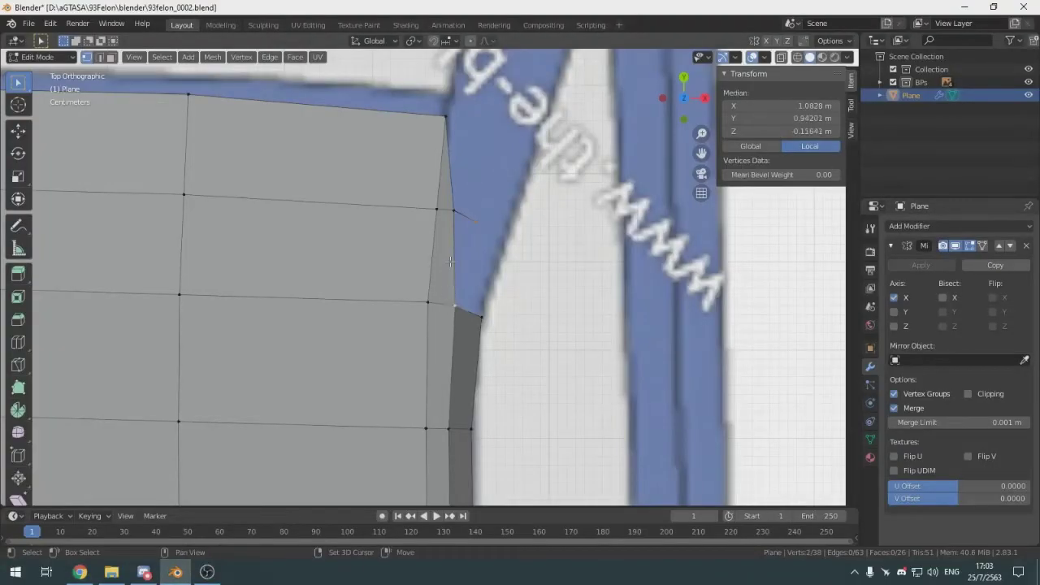
shift+click(452, 219)
key(f)
click(503, 228)
scroll(531, 233, down, 4)
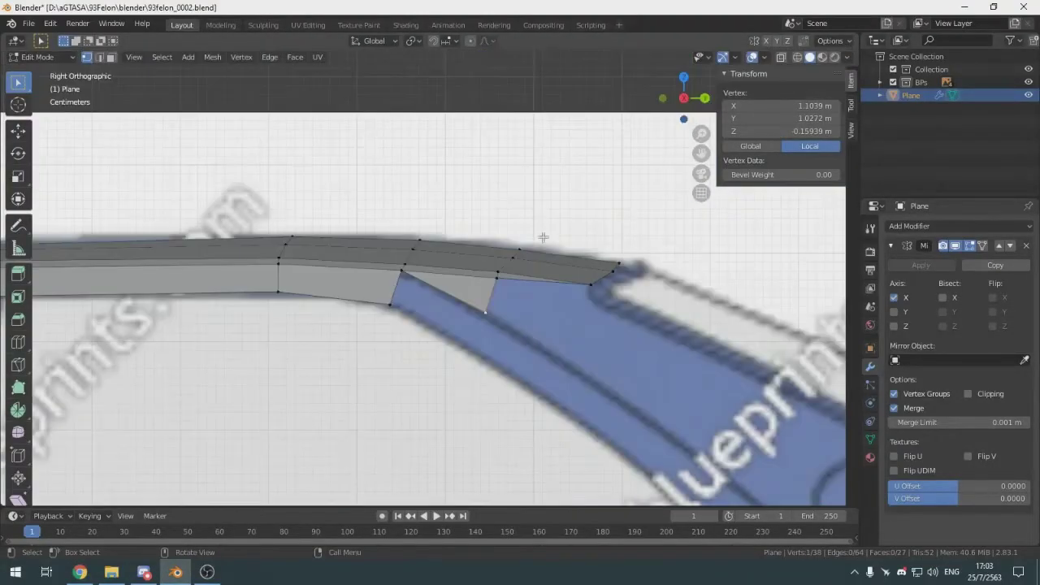
Extrude the pillar's lower vertex onto the rear window frame at about X 1.162, Y 0.982, Z -0.224 m
middle_drag(531, 233, 487, 273)
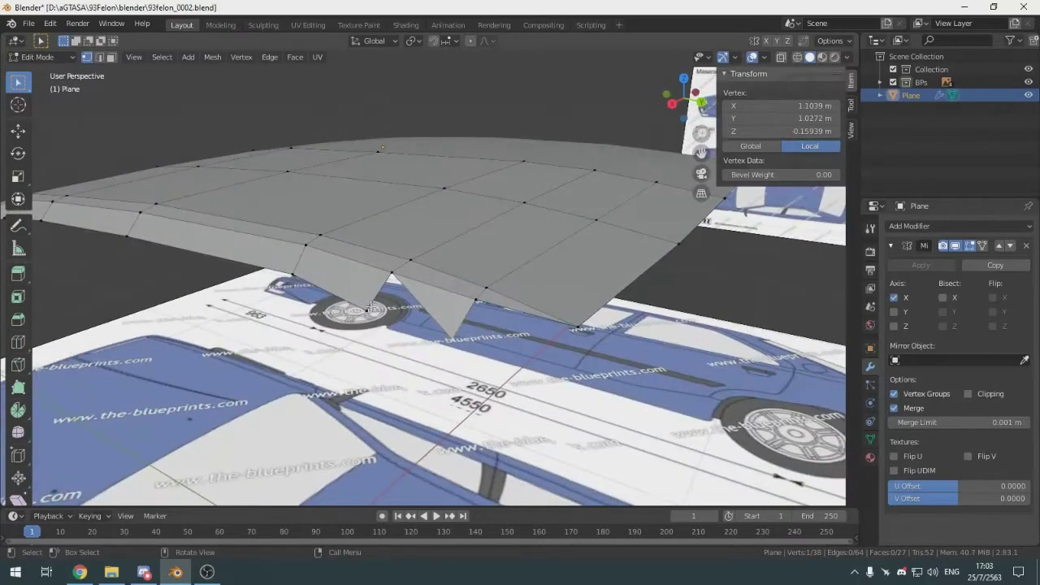
key(KP_3)
key(e)
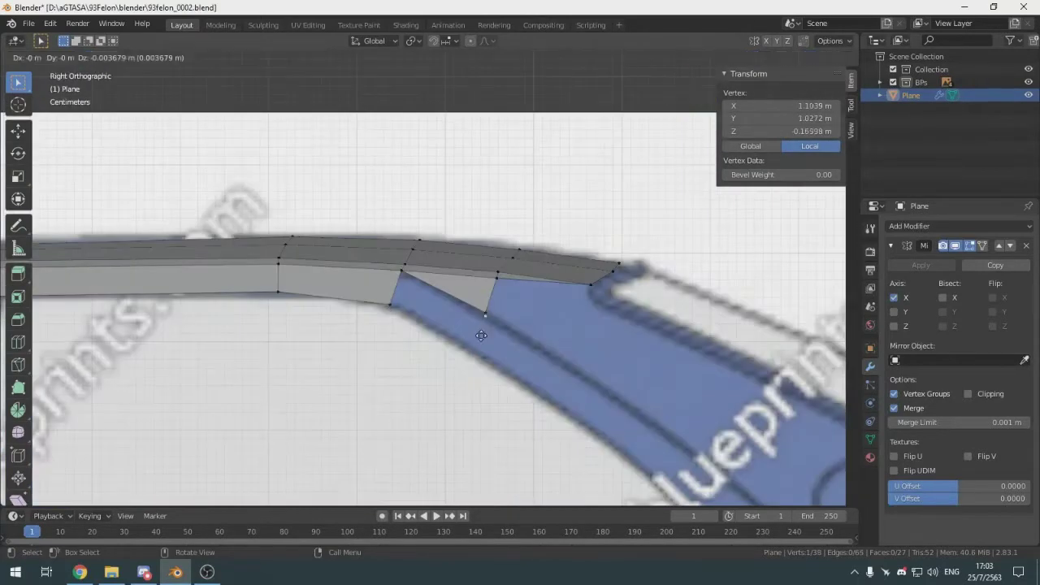
key(x)
key(KP_7)
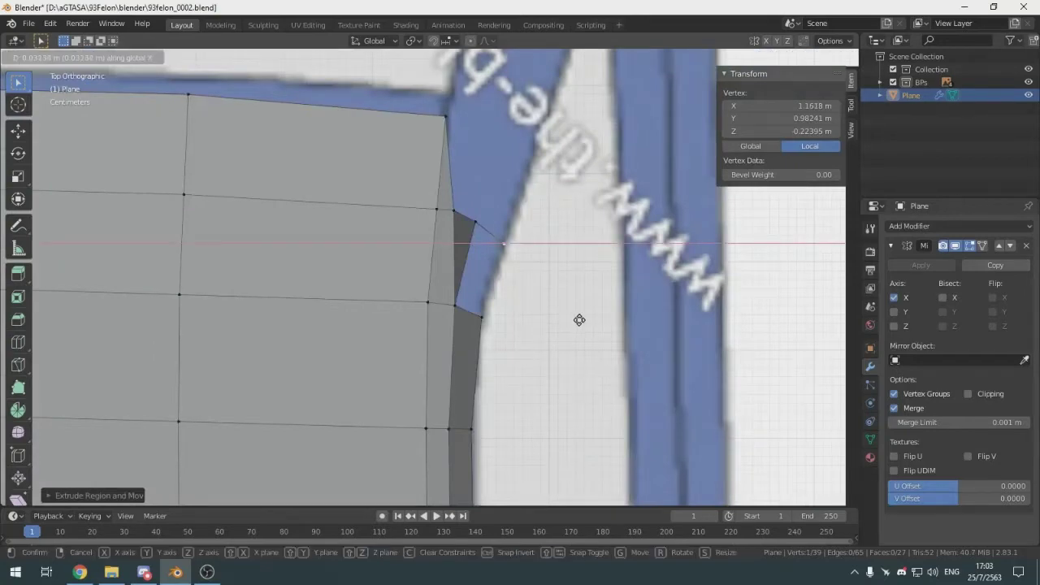
click(579, 322)
Fill the four-sided face between the side strip's rear end and the newly extruded pillar edge
middle_drag(601, 363, 511, 299)
shift+click(412, 342)
shift+click(413, 295)
shift+click(498, 317)
key(f)
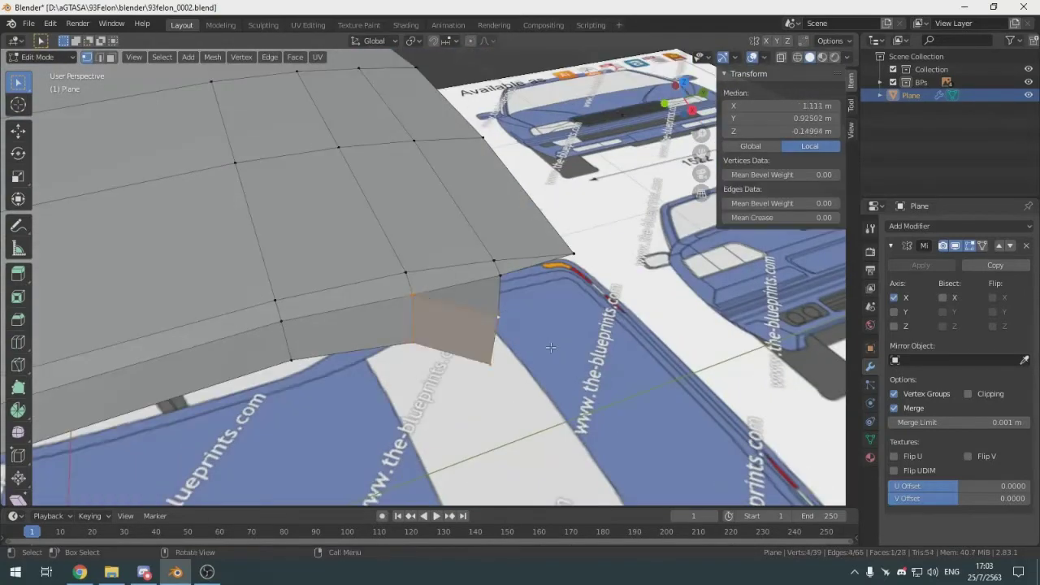
Extrude the roof's rear corner vertex down along the rear windscreen edge to about Y 1.328, Z -0.175 m
middle_drag(550, 347, 438, 321)
click(429, 319)
click(505, 282)
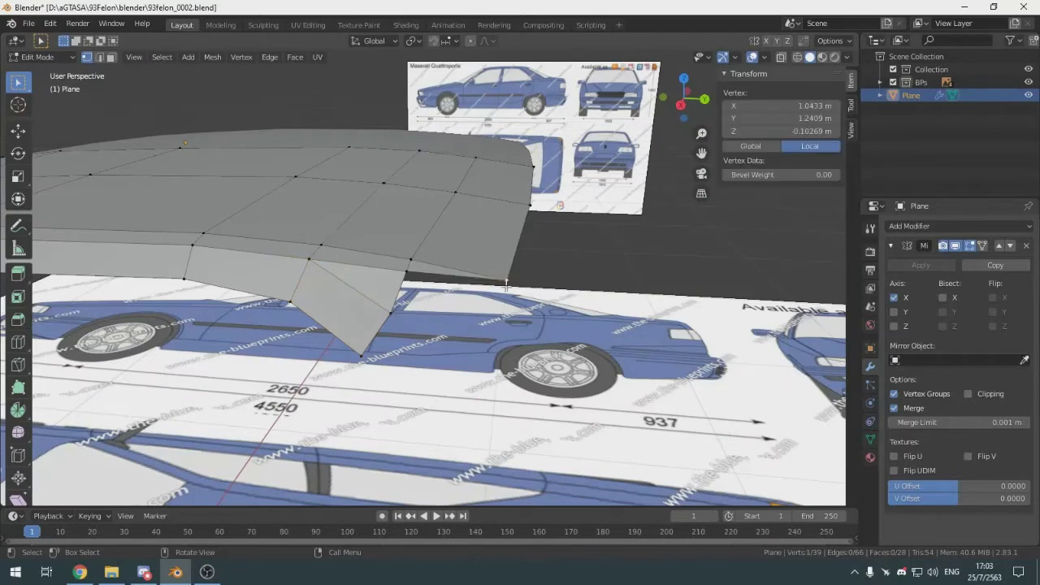
key(KP_3)
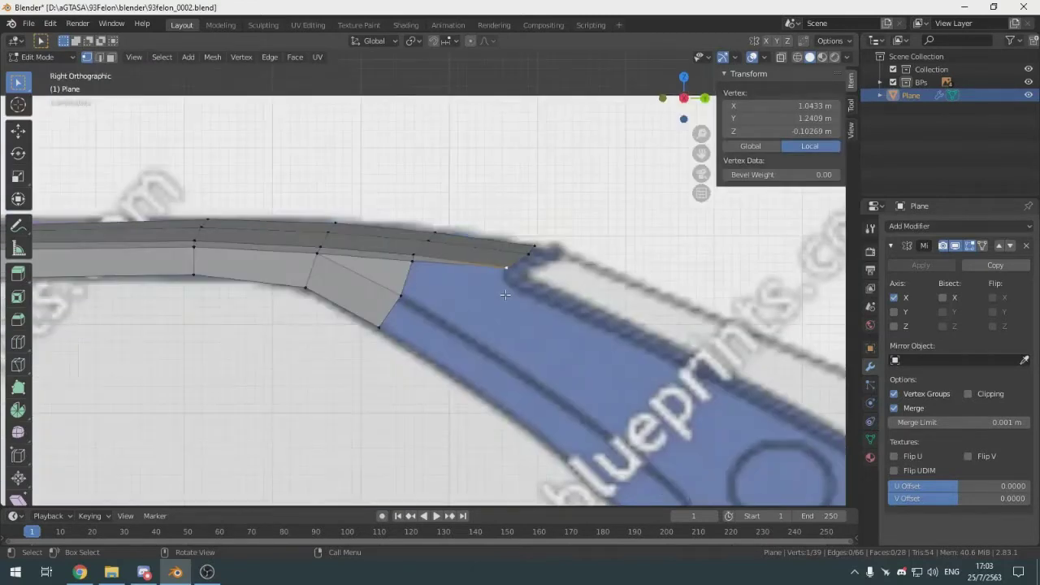
key(e)
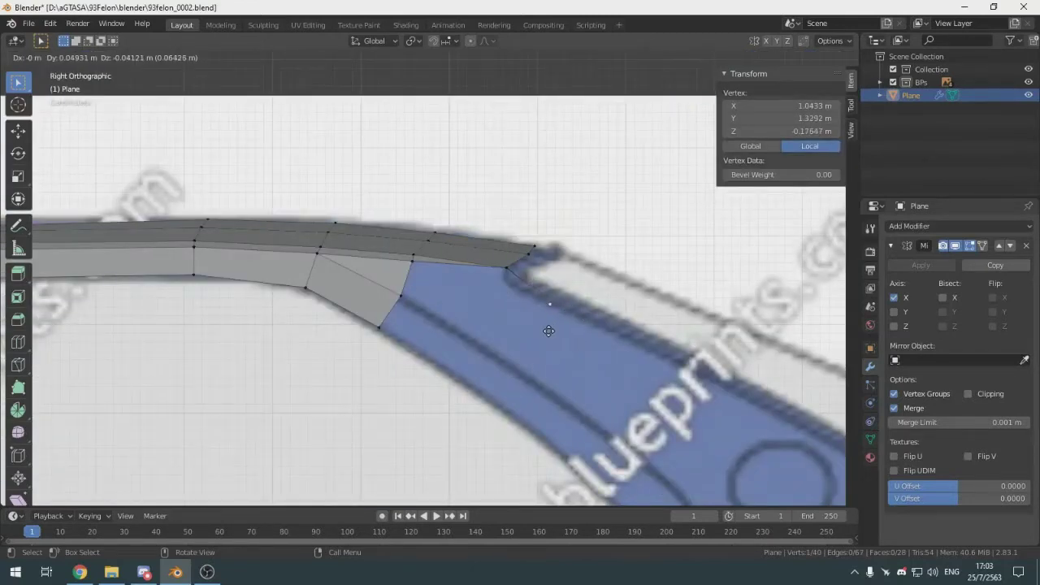
click(548, 330)
Move the newly extruded windscreen-edge vertex outward along X to about 1.064 m
scroll(552, 329, up, 5)
key(g)
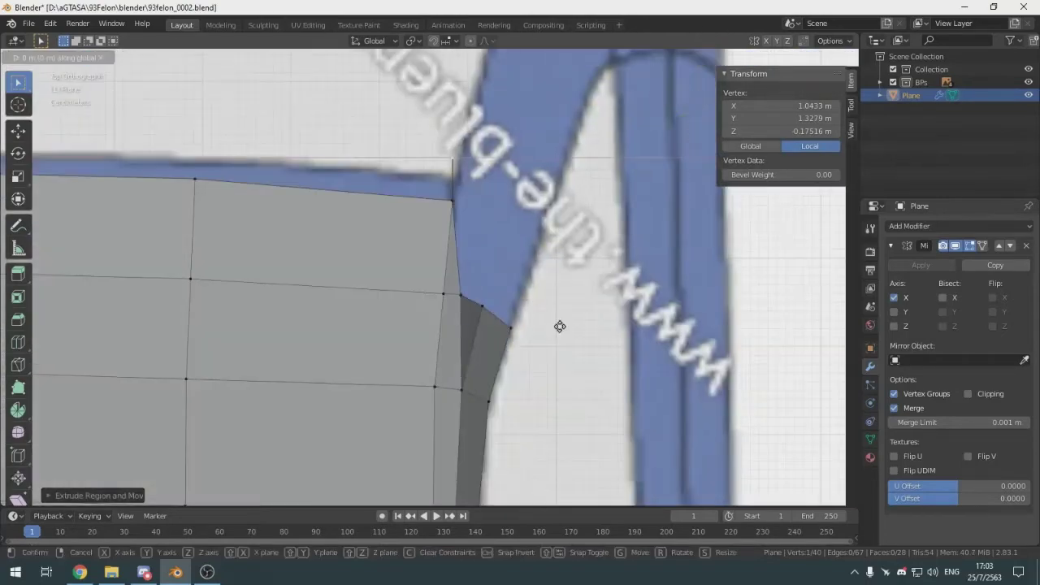
key(x)
click(571, 326)
scroll(594, 328, down, 10)
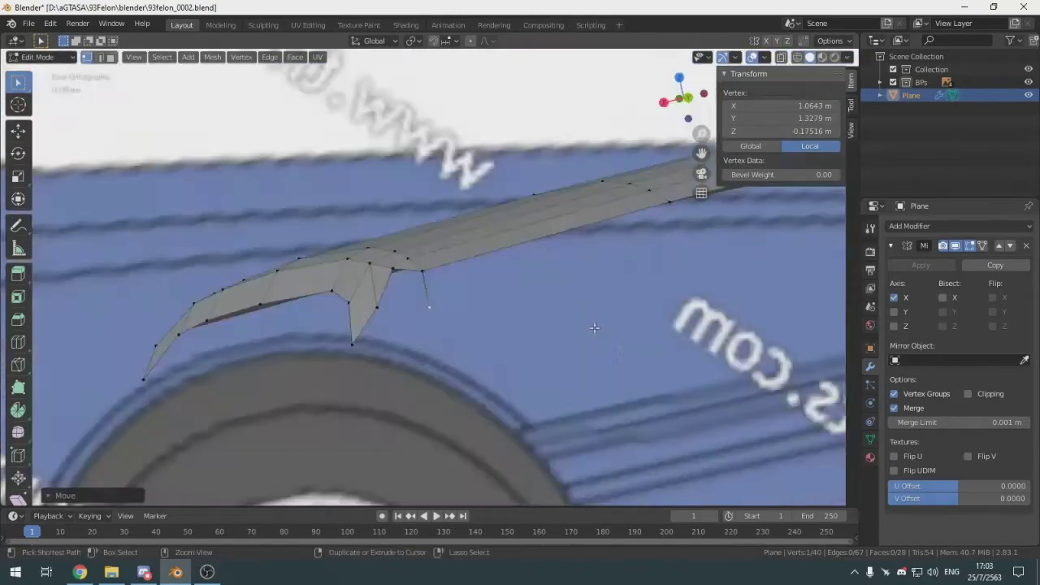
scroll(594, 328, up, 6)
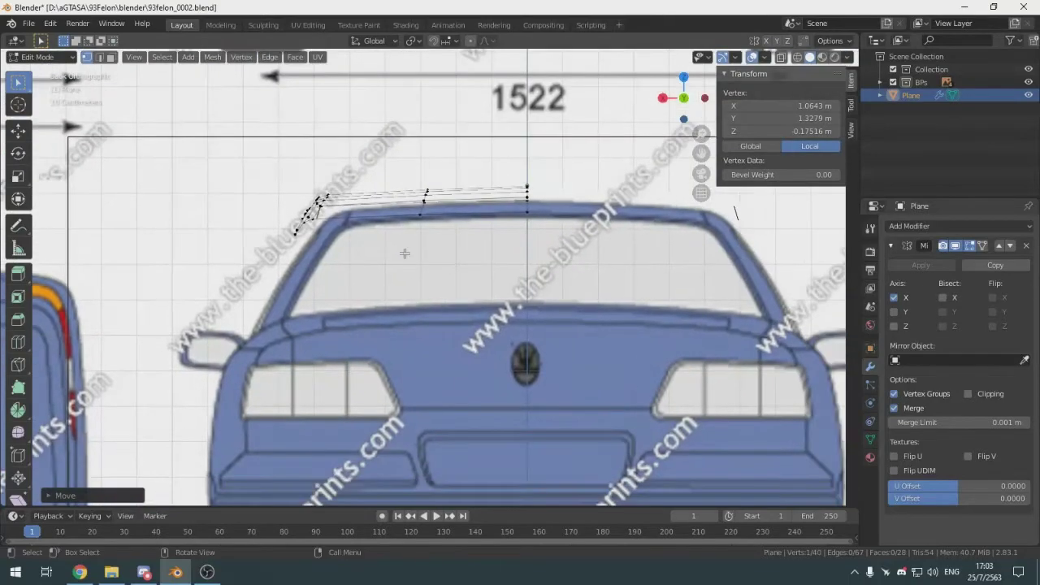
Check the extruded windscreen-edge vertex against the rear windscreen outline in the rear-view blueprint
scroll(395, 302, down, 7)
middle_drag(394, 302, 371, 353)
key(KP_1)
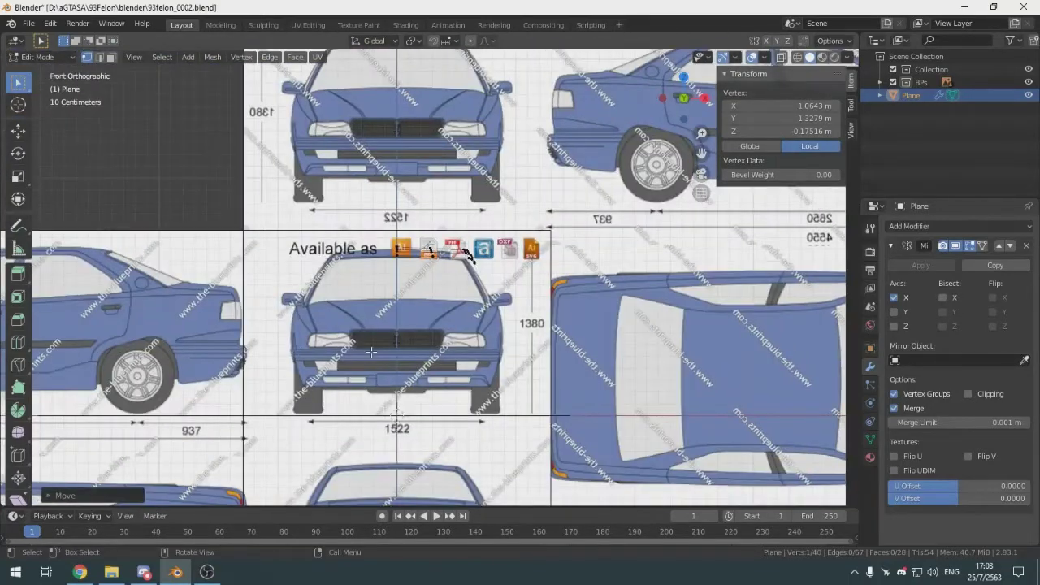
key(ctrl+KP_1)
scroll(416, 332, up, 6)
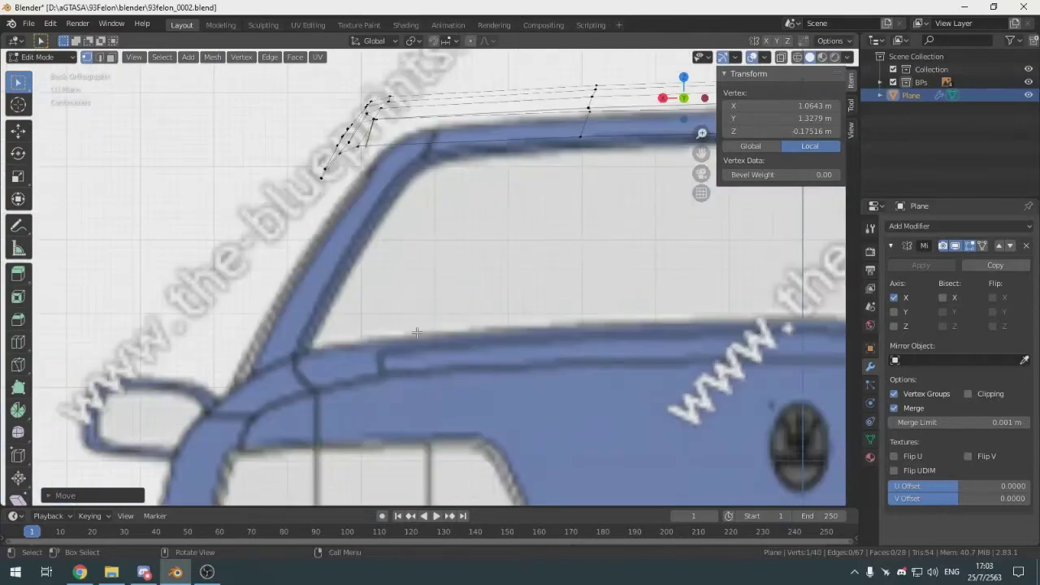
scroll(416, 333, down, 3)
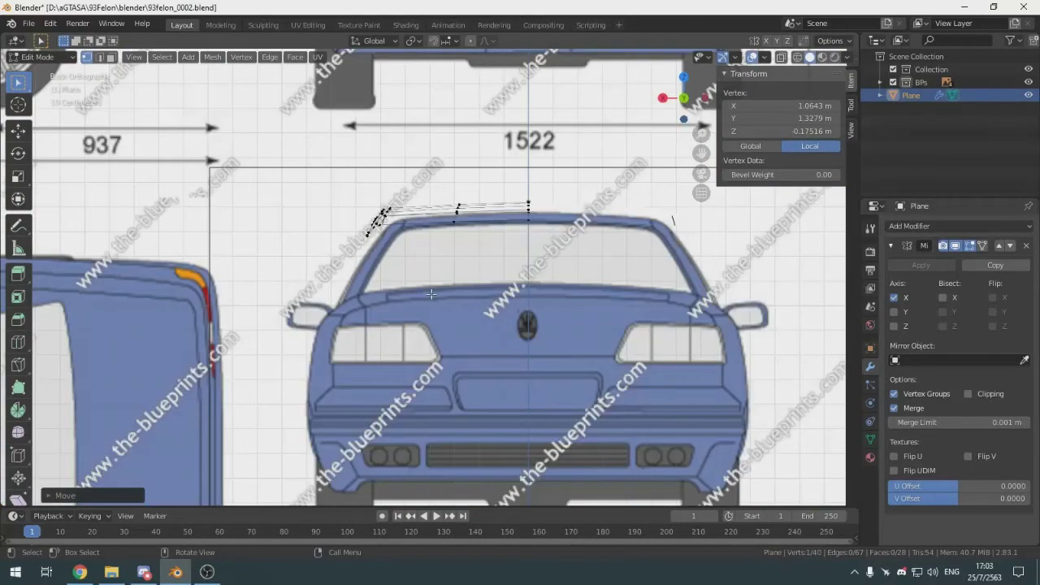
scroll(430, 294, down, 4)
scroll(430, 296, up, 3)
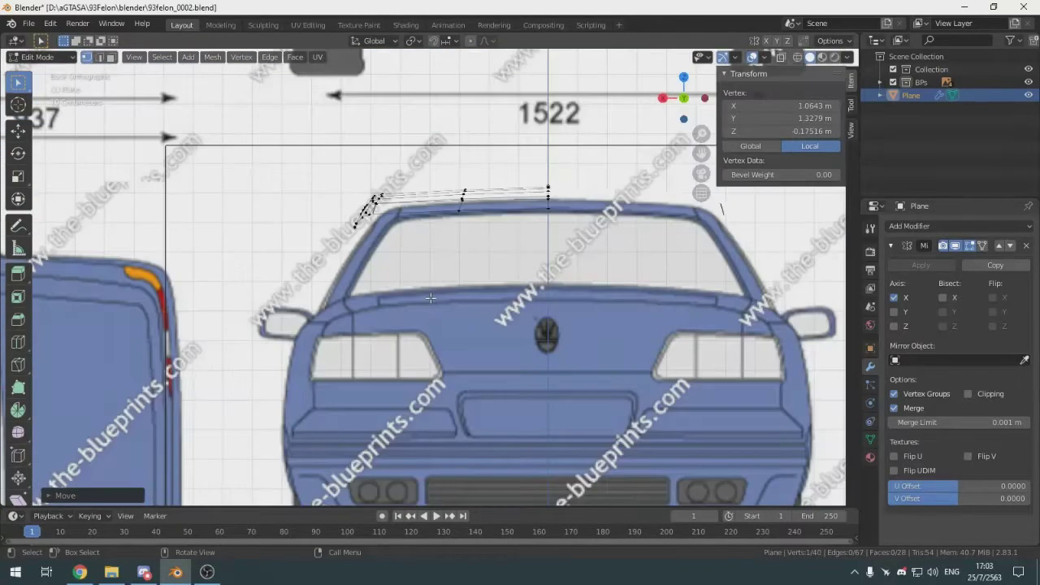
Fill the four-sided face between the roof's rear corner edge, the side strip's rear end and the extruded windscreen-edge vertex
middle_drag(431, 296, 392, 260)
scroll(419, 291, up, 2)
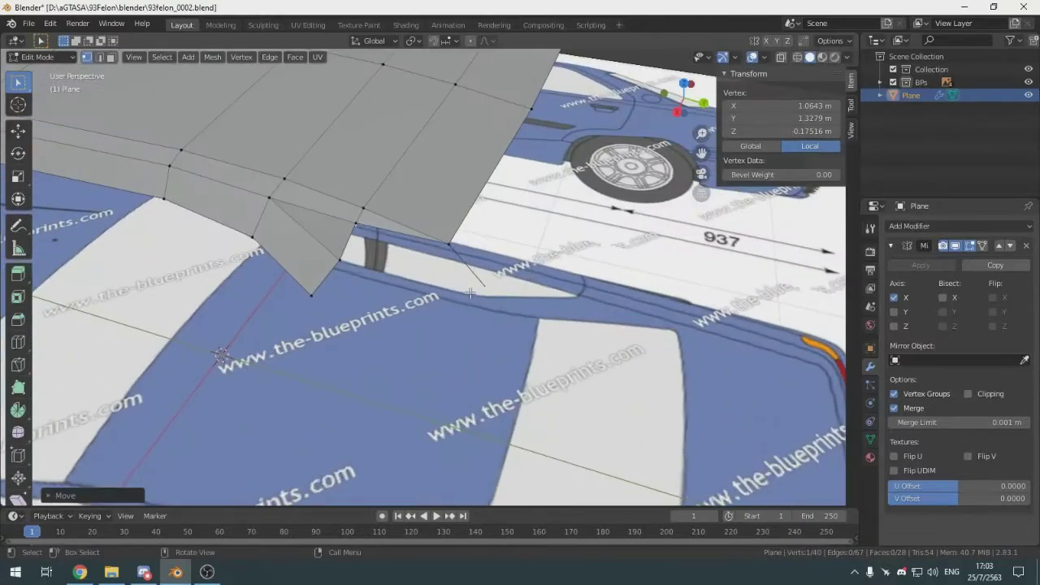
key(KP_3)
middle_drag(473, 147, 466, 248)
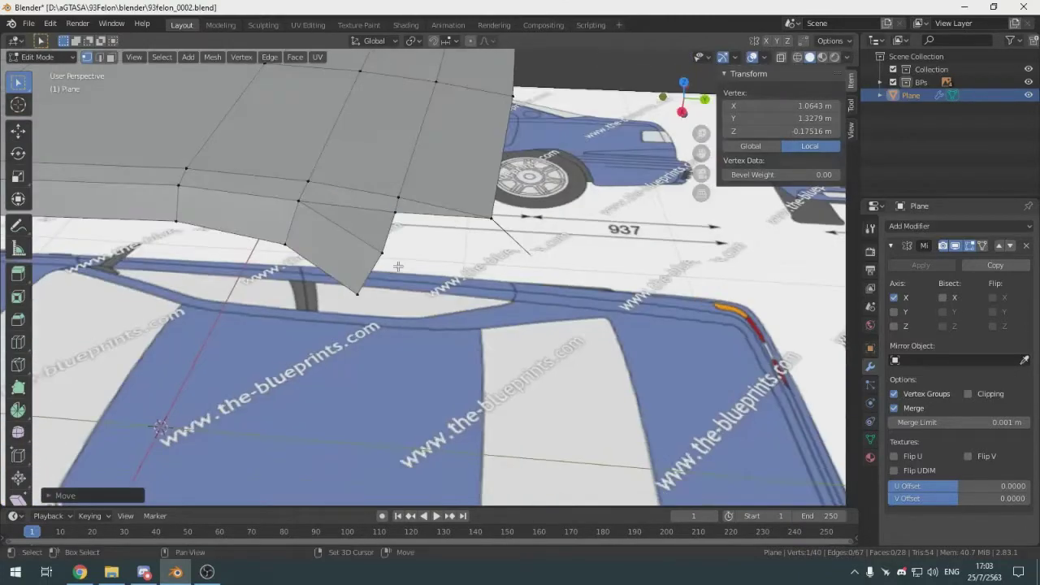
shift+click(389, 257)
shift+click(404, 216)
shift+click(483, 222)
key(f)
Clear the selection, inspect the rear pillar faces, and select the new face's lower vertex on the windscreen edge
click(368, 294)
scroll(418, 317, down, 3)
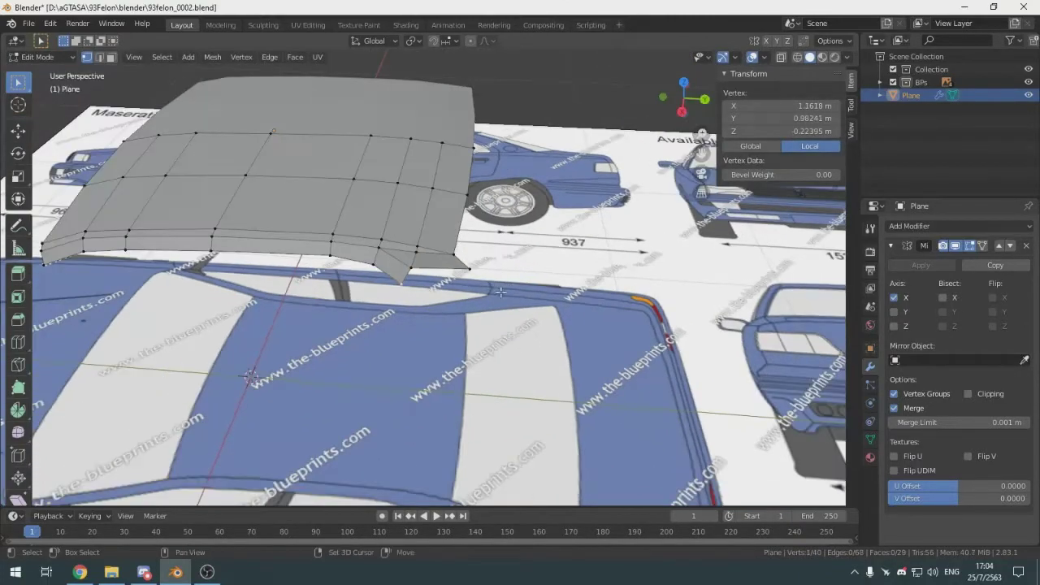
scroll(419, 308, up, 3)
mouse_move(418, 294)
shift+middle_down()
mouse_move(345, 300)
mouse_move(415, 296)
shift+middle_up()
key(alt+a)
middle_drag(487, 253, 394, 234)
middle_drag(286, 169, 310, 171)
click(310, 171)
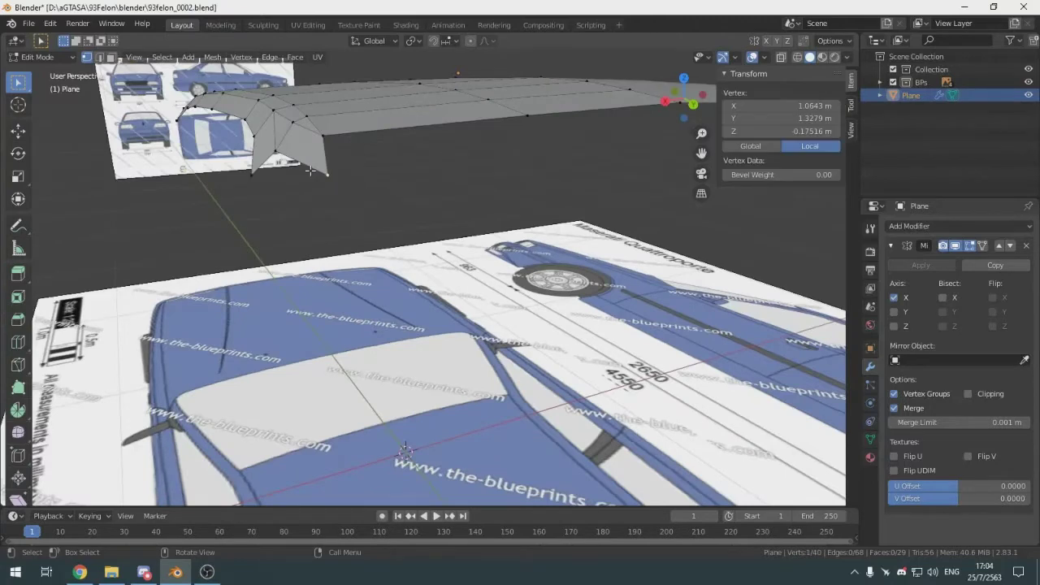
Move the selected vertex at the roof's rear side corner outward along X to about 1.09 m
key(ctrl+KP_1)
scroll(308, 162, up, 8)
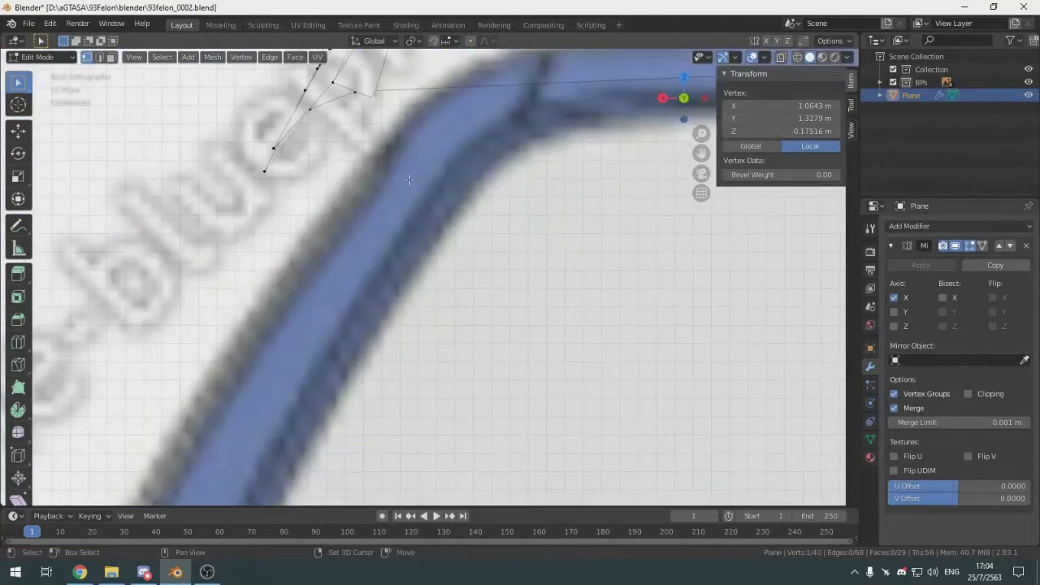
shift+middle_drag(430, 193, 506, 285)
key(g)
key(x)
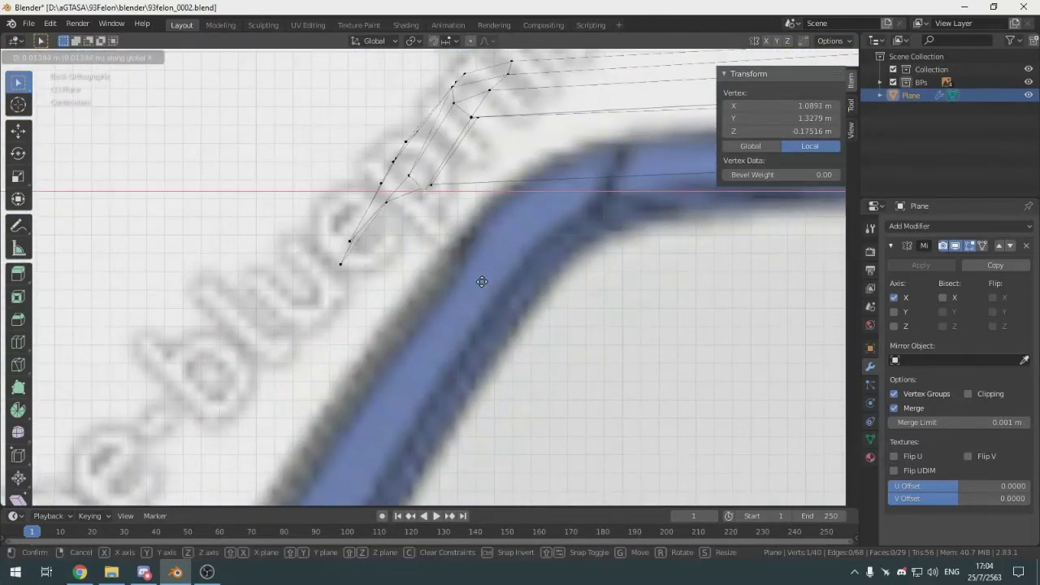
click(481, 281)
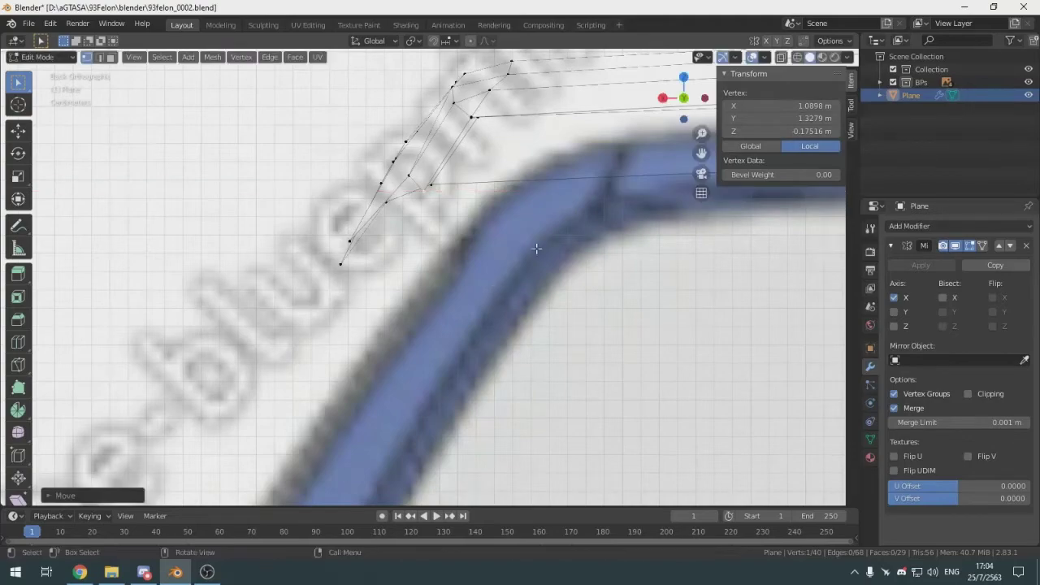
scroll(465, 264, down, 8)
middle_drag(465, 264, 503, 301)
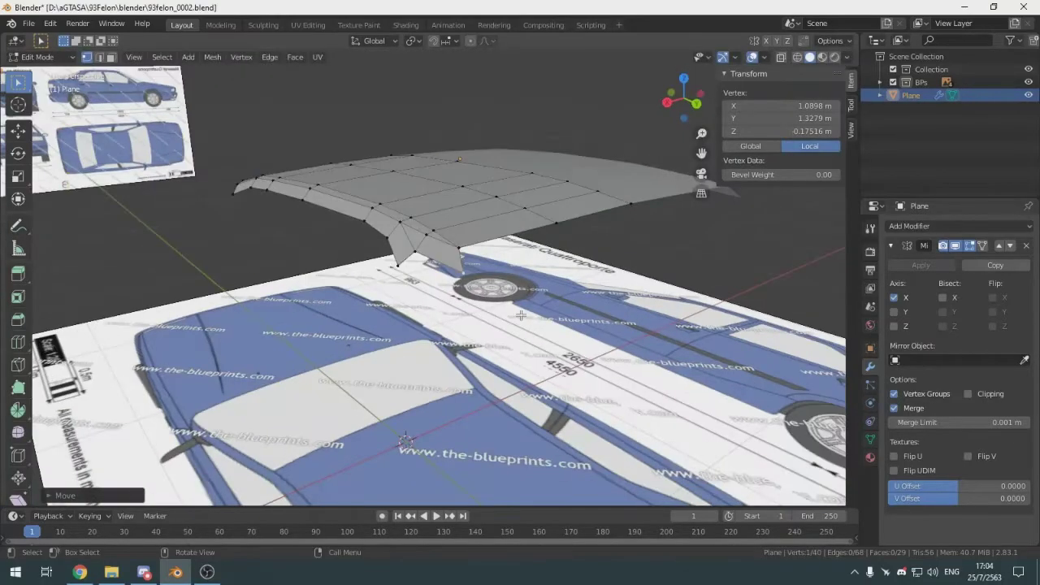
key(KP_3)
scroll(520, 314, up, 5)
click(385, 221)
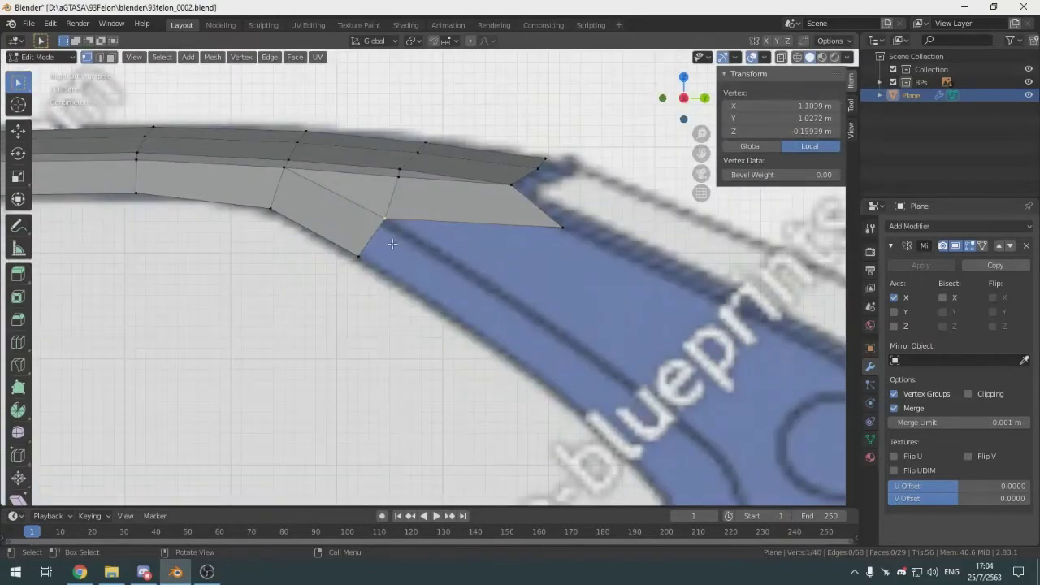
key(g)
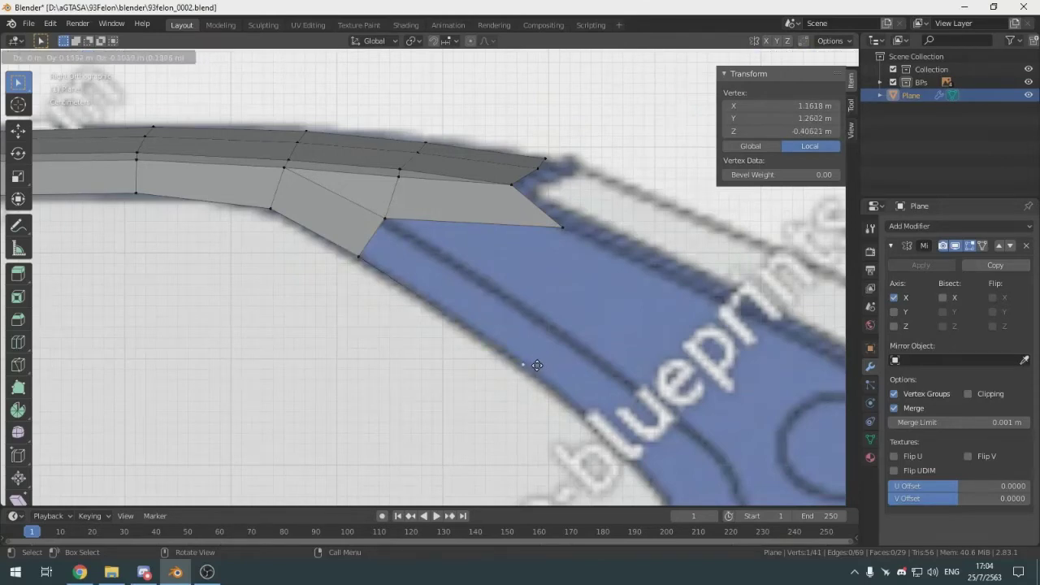
click(537, 365)
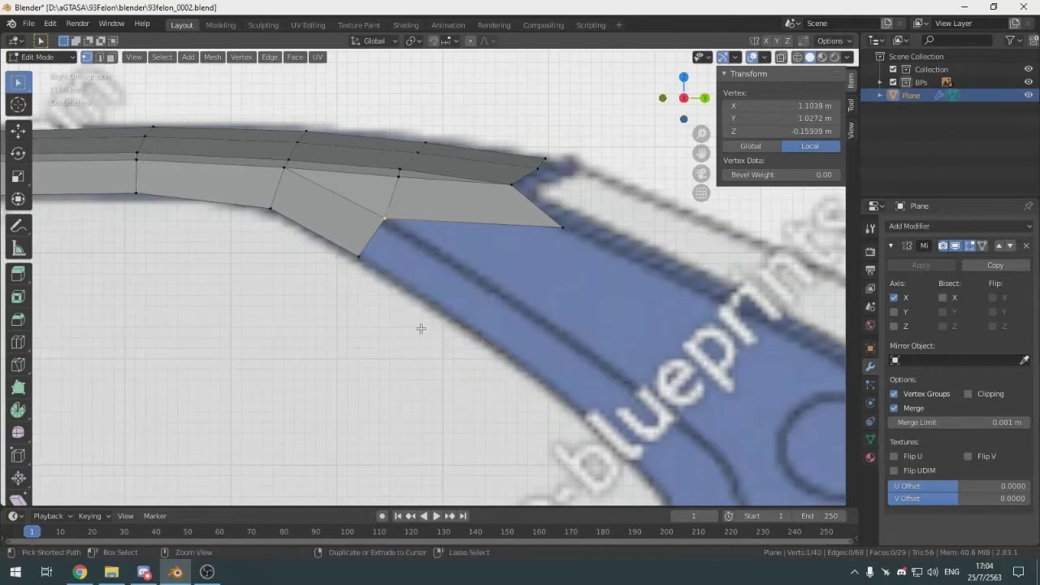
Extrude the pillar's lowest vertex down along the side window edge to about Y 1.27 m, Z -0.41 m, following the side blueprint
click(395, 271)
click(393, 269)
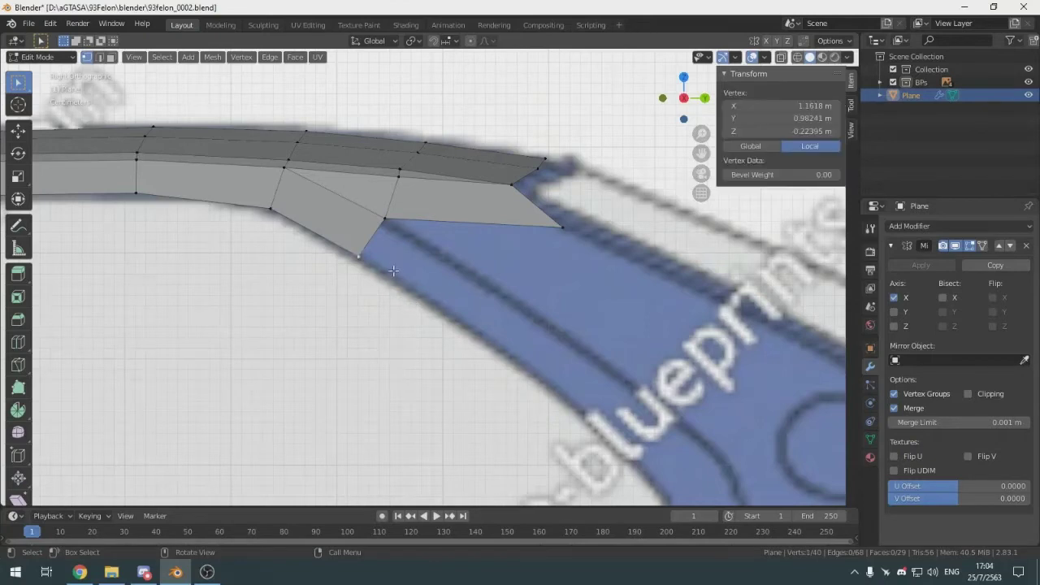
key(e)
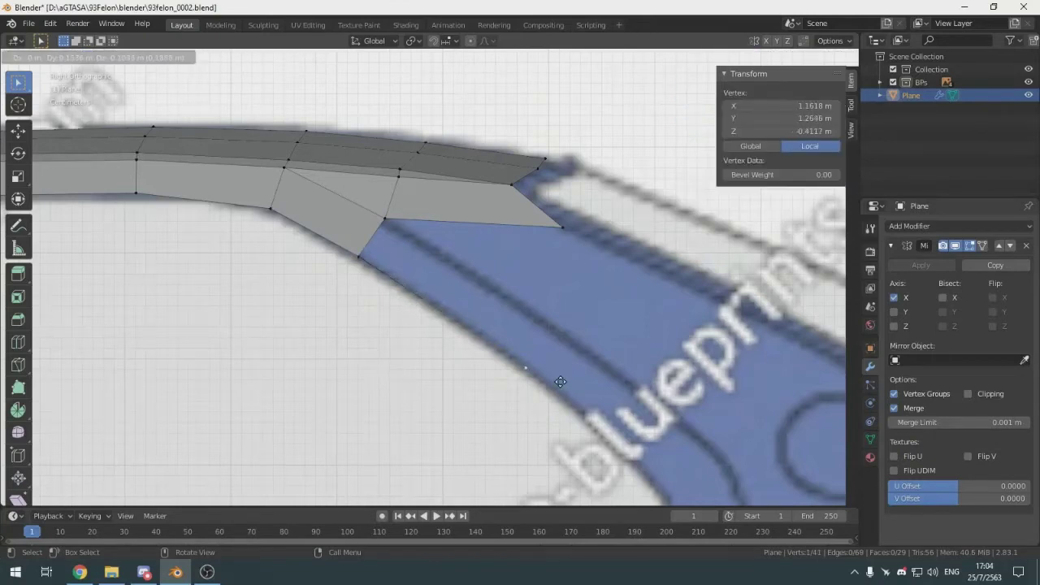
click(560, 382)
Move the extruded window-edge vertex outward along X to about 1.25 m to match the top blueprint
key(KP_7)
shift+middle_drag(546, 296, 556, 352)
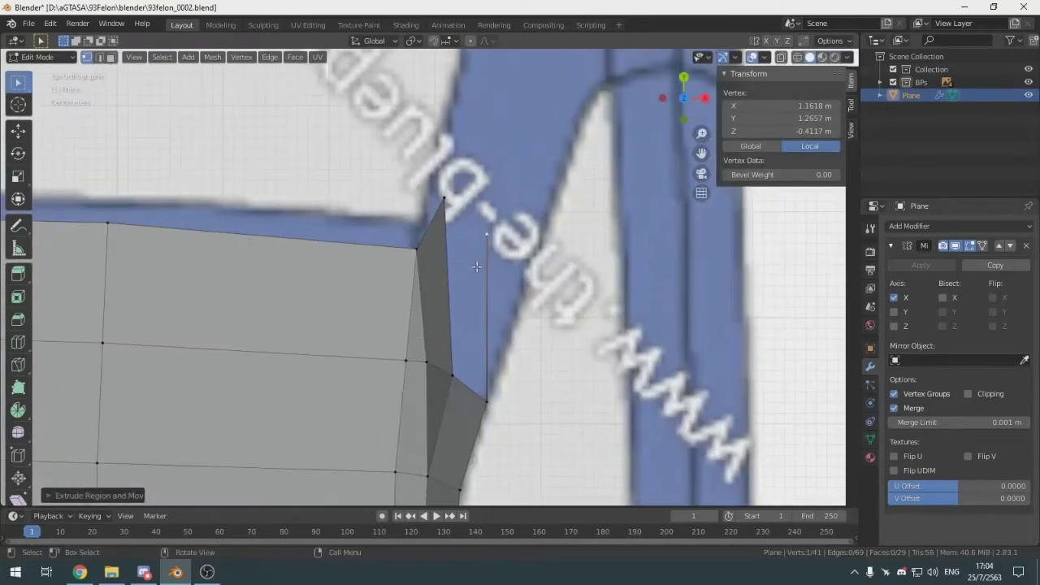
key(g)
key(x)
click(527, 279)
scroll(527, 279, down, 5)
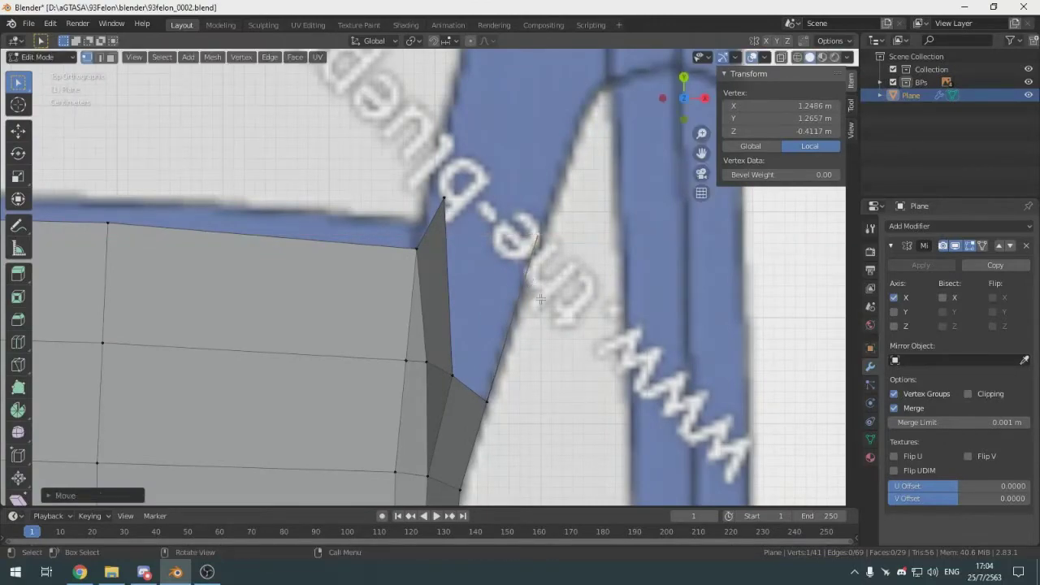
middle_drag(590, 344, 443, 276)
key(KP_7)
scroll(449, 300, up, 5)
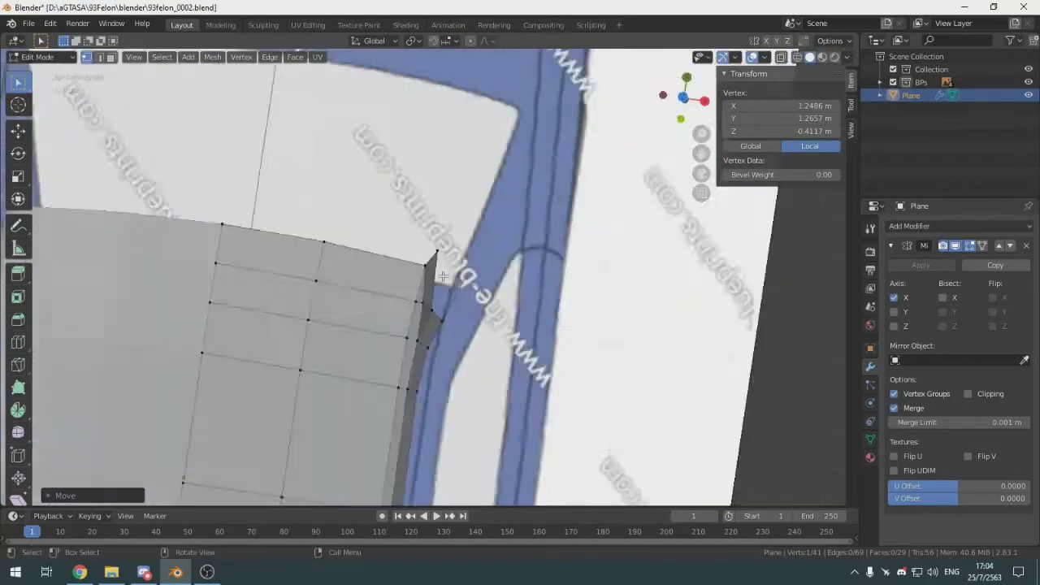
shift+middle_drag(454, 314, 495, 330)
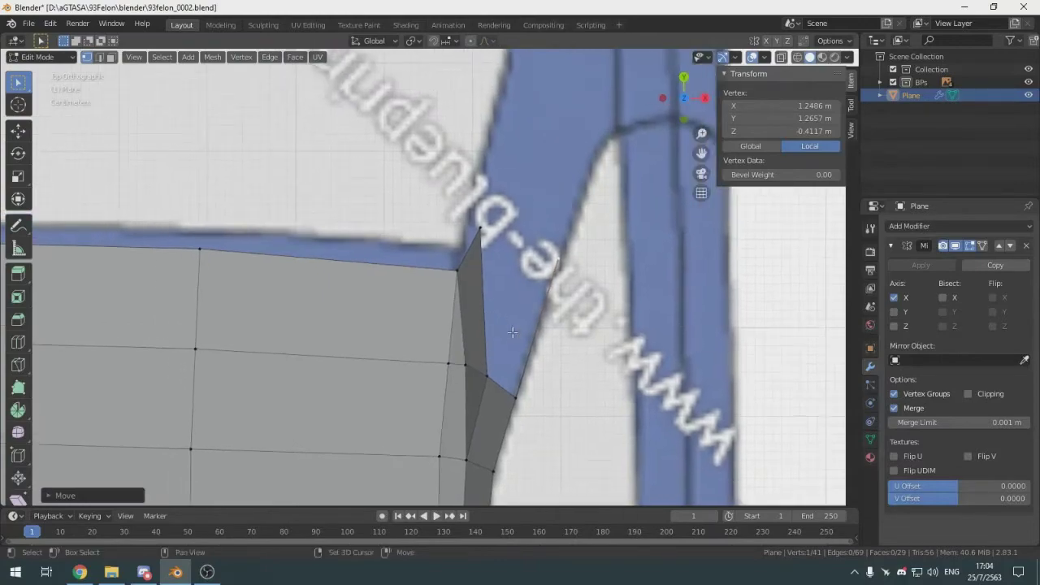
scroll(509, 334, down, 5)
scroll(471, 329, up, 3)
Extrude the neighbouring vertex above the window edge down the rear pillar to about Y 1.35 m, Z -0.38 m
middle_drag(586, 362, 390, 289)
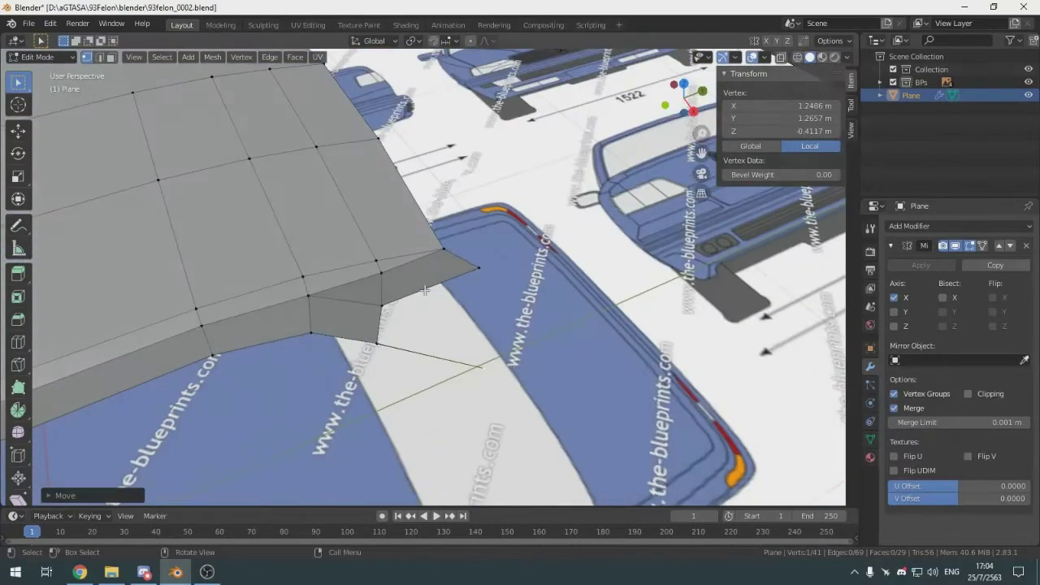
click(387, 288)
click(391, 317)
key(KP_3)
scroll(386, 314, up, 4)
key(e)
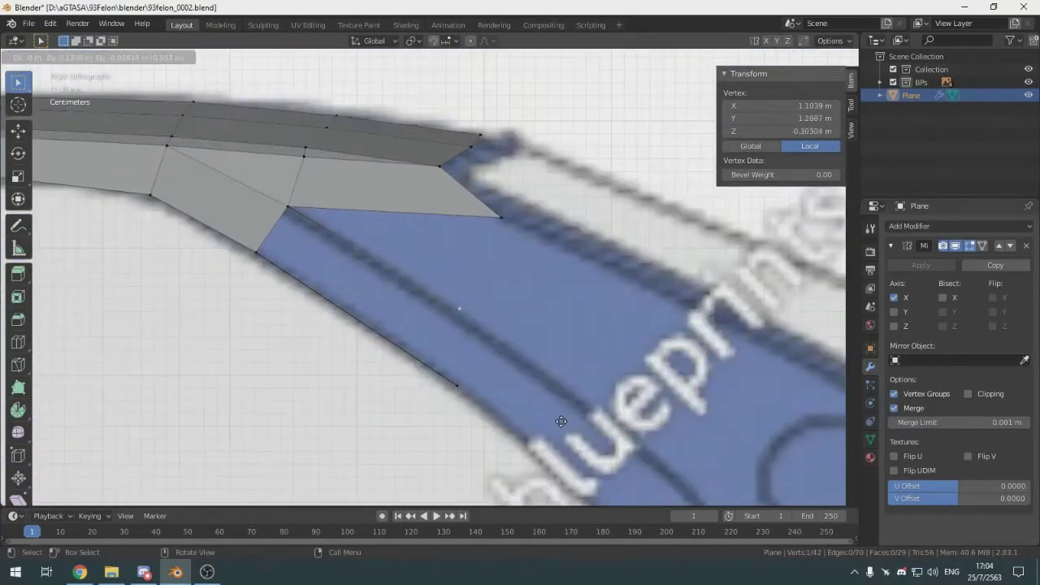
click(613, 467)
Move the newly extruded inner pillar vertex outward along X to about 1.22 m
key(KP_7)
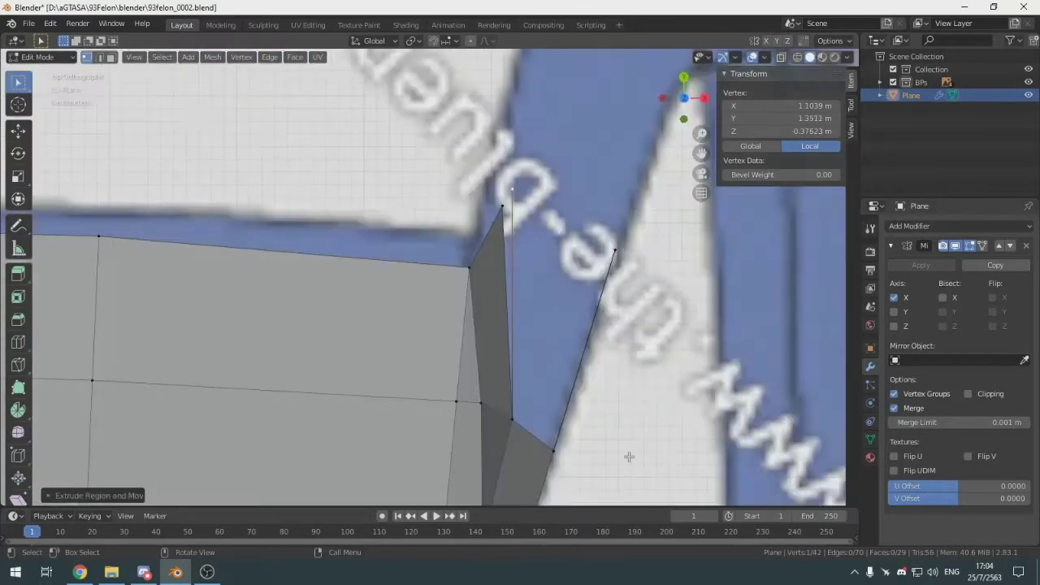
key(g)
key(x)
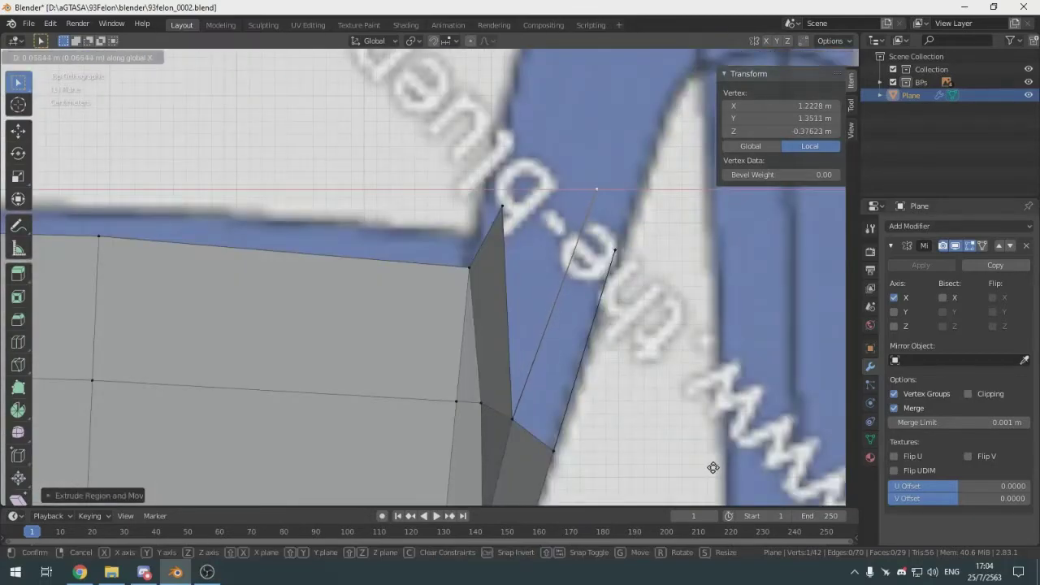
click(713, 467)
Fill a face between the two extruded edges along the side window to form the pillar's lower strip
scroll(713, 467, down, 3)
middle_drag(638, 425, 382, 268)
ctrl+click(370, 283)
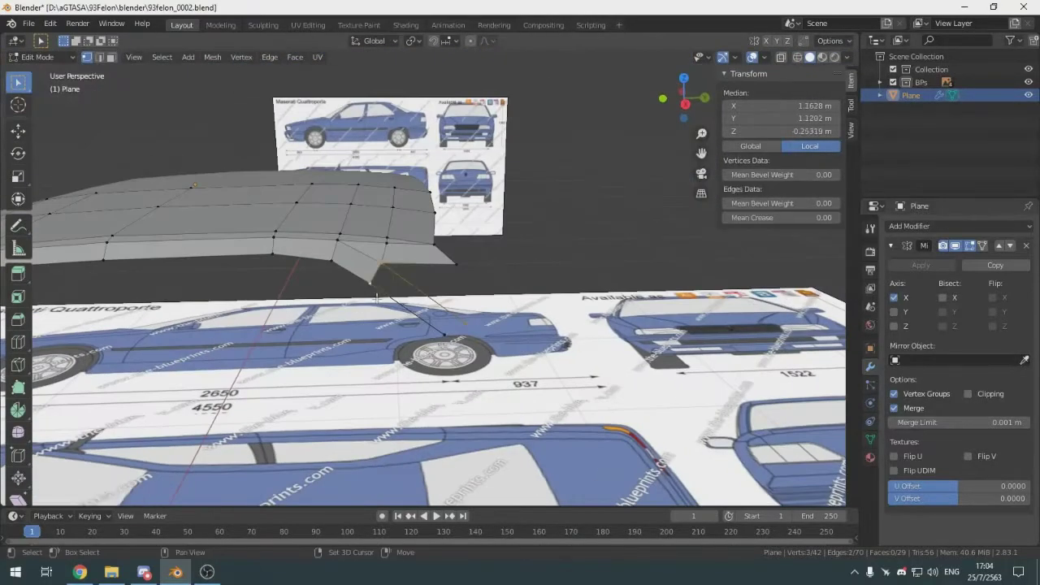
shift+click(448, 342)
key(f)
Move the strip's upper inner vertex, where it meets the roof, outward along X to about 1.11 m
click(382, 264)
key(KP_7)
scroll(495, 325, up, 4)
key(g)
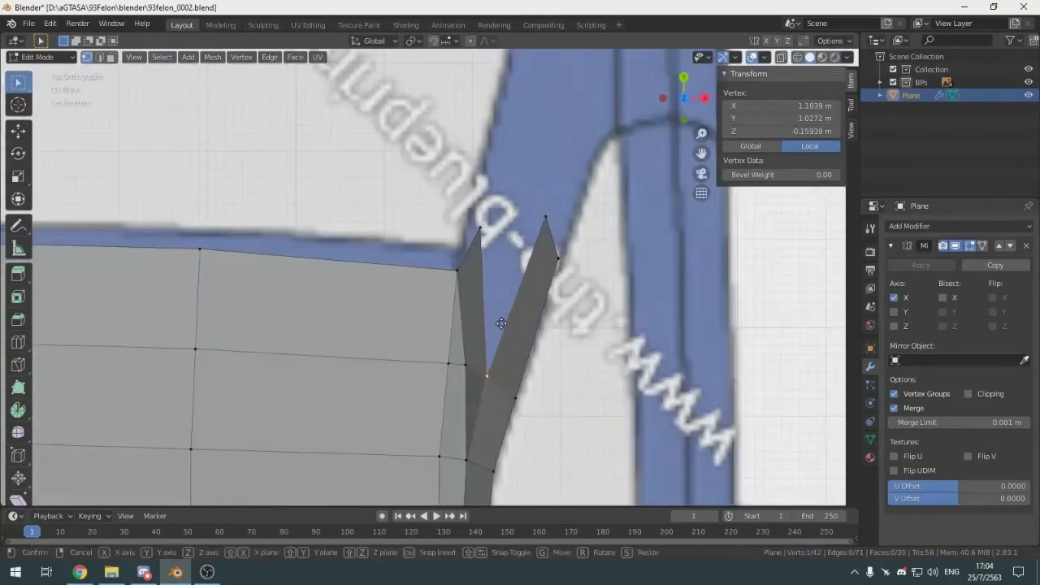
key(x)
click(506, 324)
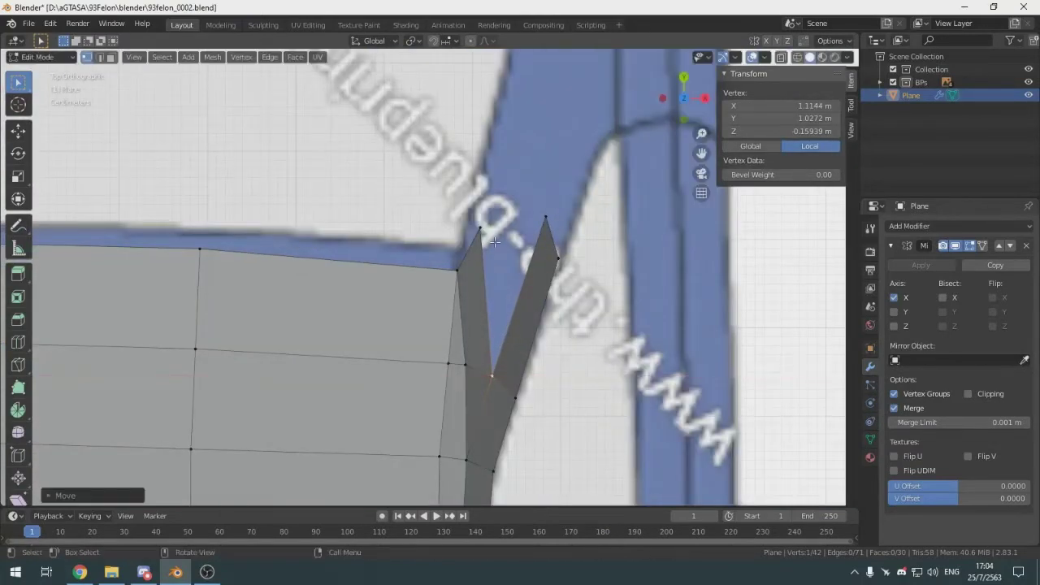
Extrude the roof's rear corner vertex down along the rear window edge to about Y 1.65 m, Z -0.33 m
middle_drag(506, 324, 458, 206)
key(KP_3)
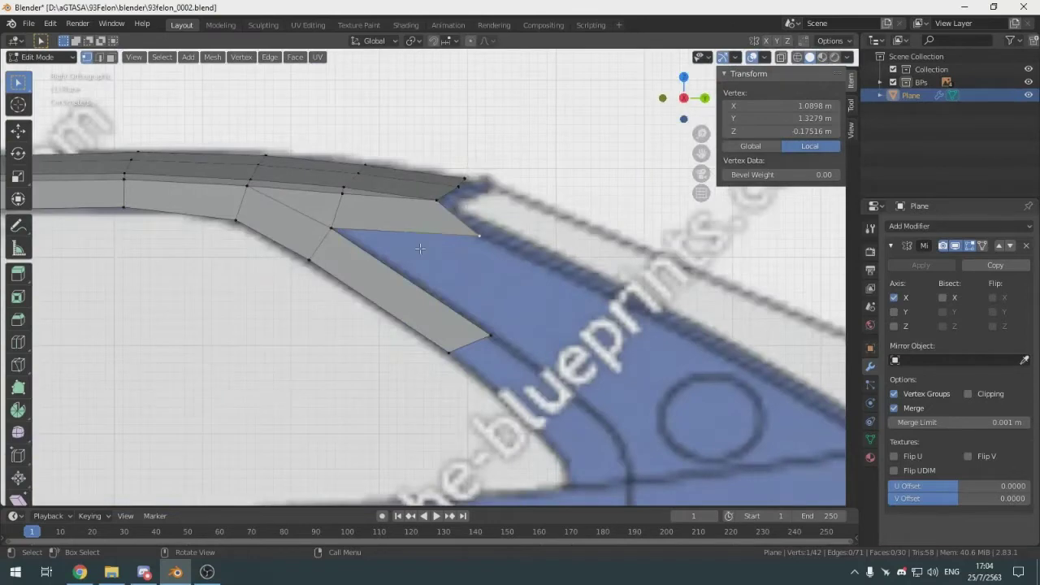
key(e)
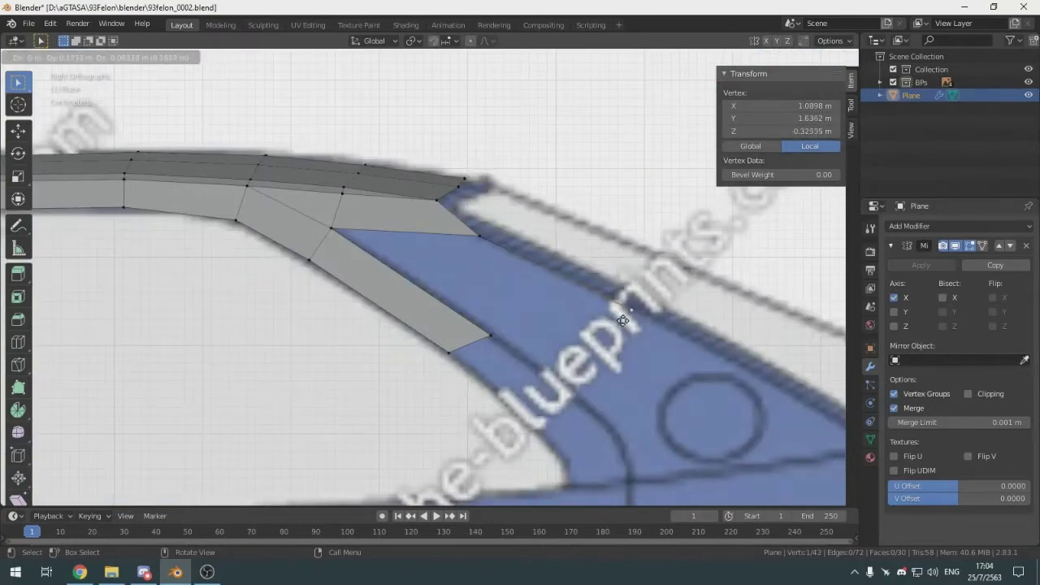
click(630, 326)
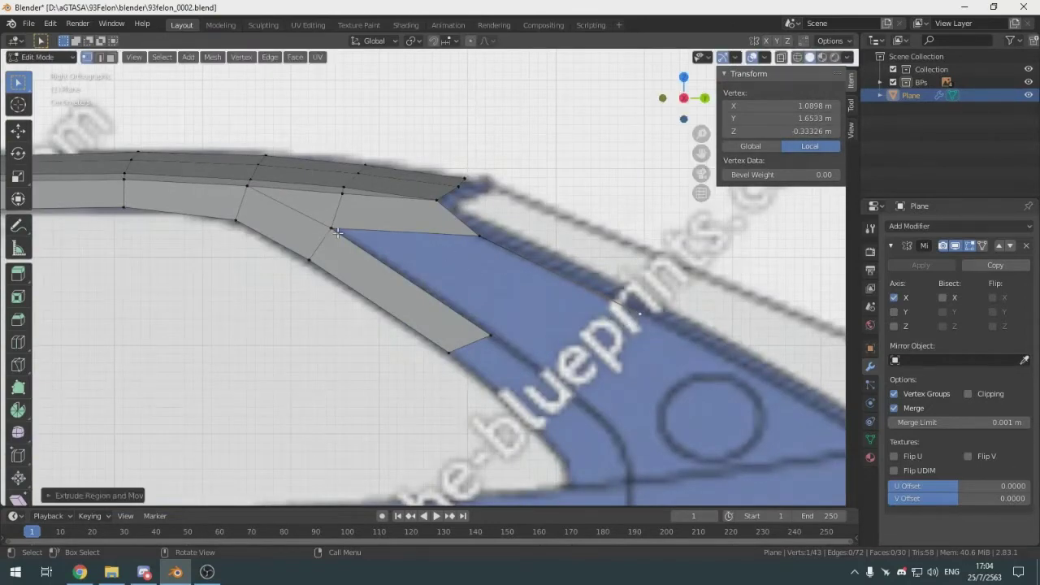
Move the extruded rear window edge vertex outward along X to about 1.17 m to match the top blueprint
scroll(337, 232, down, 5)
middle_drag(416, 235, 460, 326)
scroll(460, 325, up, 6)
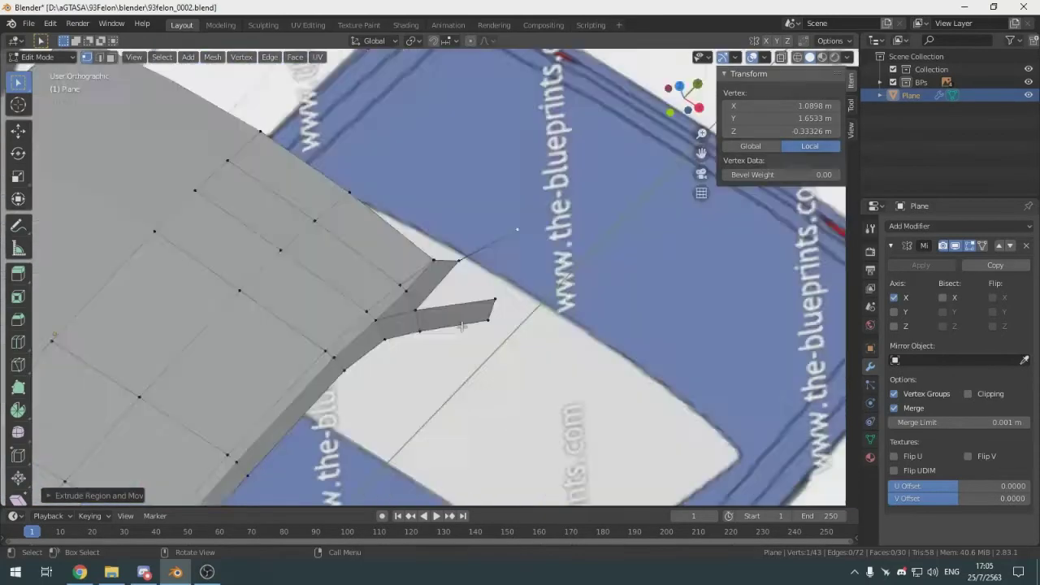
key(KP_7)
key(g)
key(x)
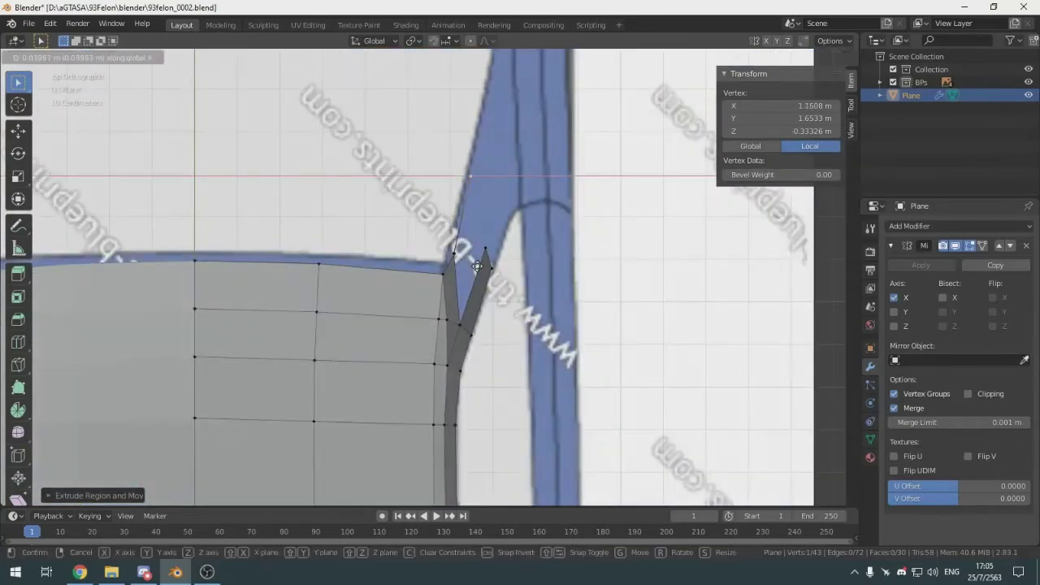
click(480, 266)
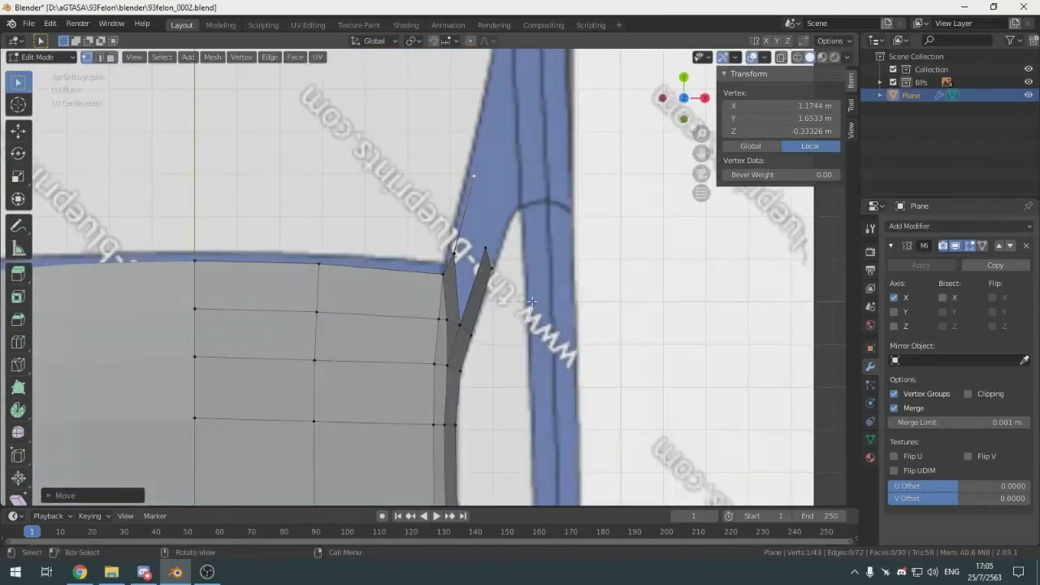
Fill the gap between the side strip and the rear window edge with a face on the rear pillar
middle_drag(532, 302, 465, 274)
alt+click(465, 274)
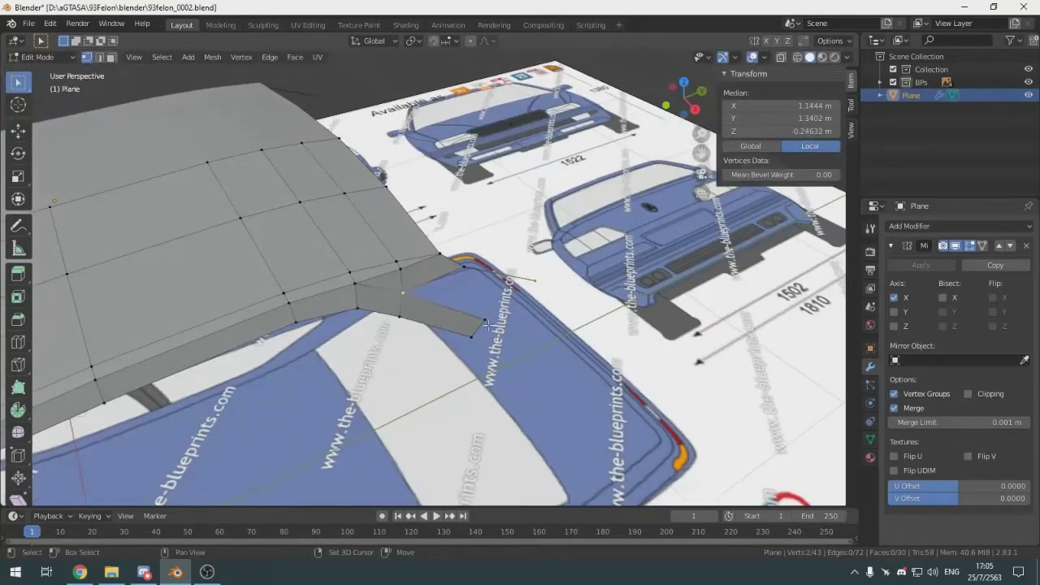
shift+click(535, 281)
key(f)
Extrude the strip's lowest vertex to the side window's rear lower corner at about Y 1.52 m, Z -0.68 m
key(KP_7)
shift+middle_drag(439, 227, 473, 367)
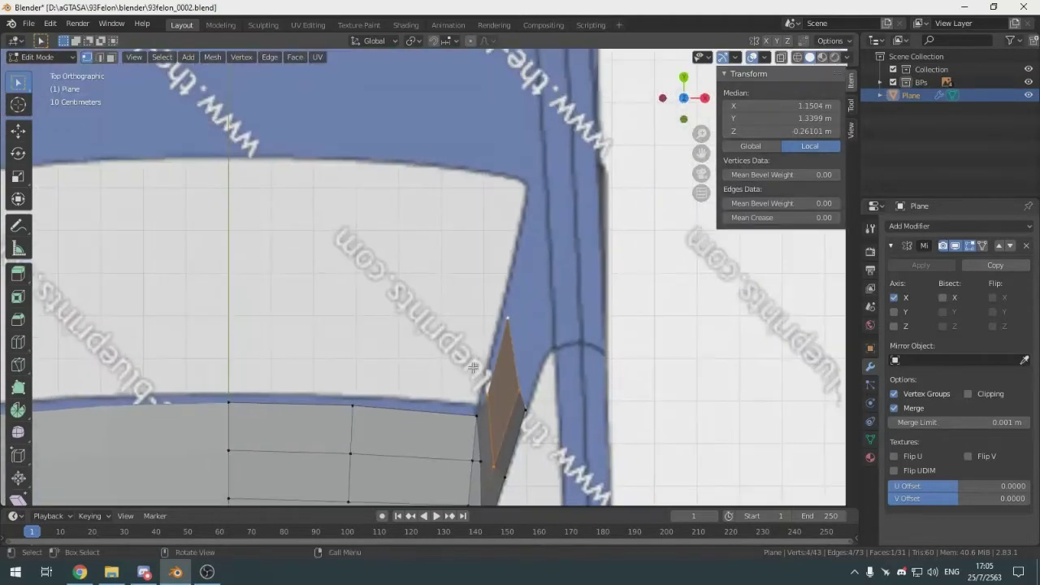
scroll(472, 367, up, 2)
scroll(289, 185, down, 5)
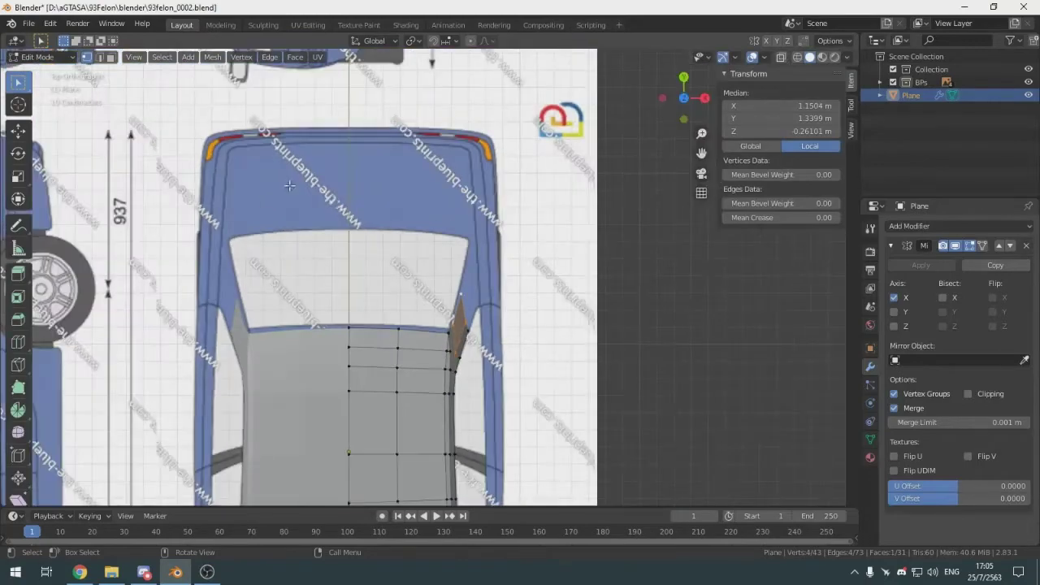
scroll(407, 368, up, 4)
key(KP_3)
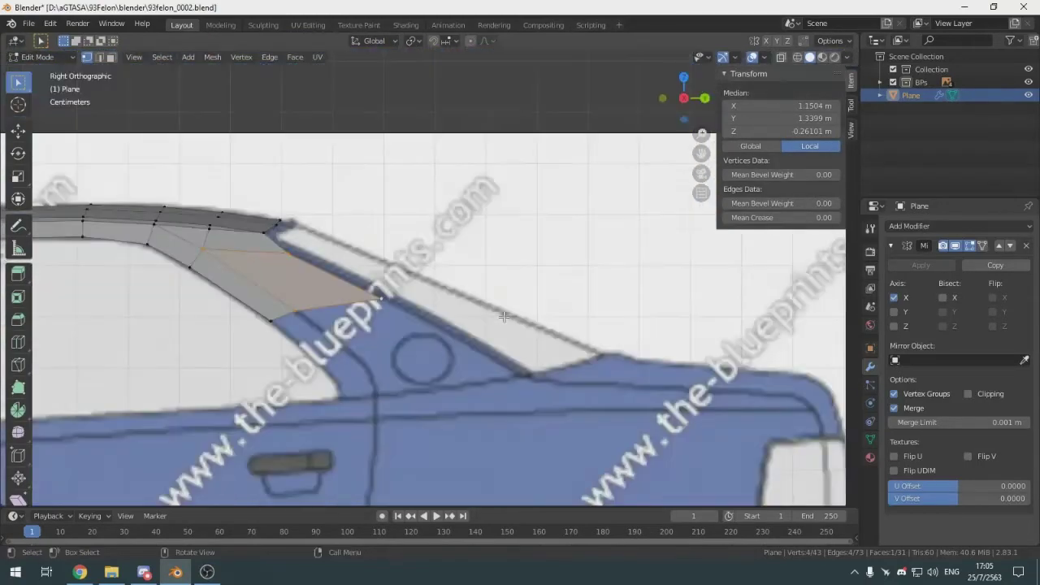
scroll(504, 317, up, 3)
scroll(498, 305, down, 3)
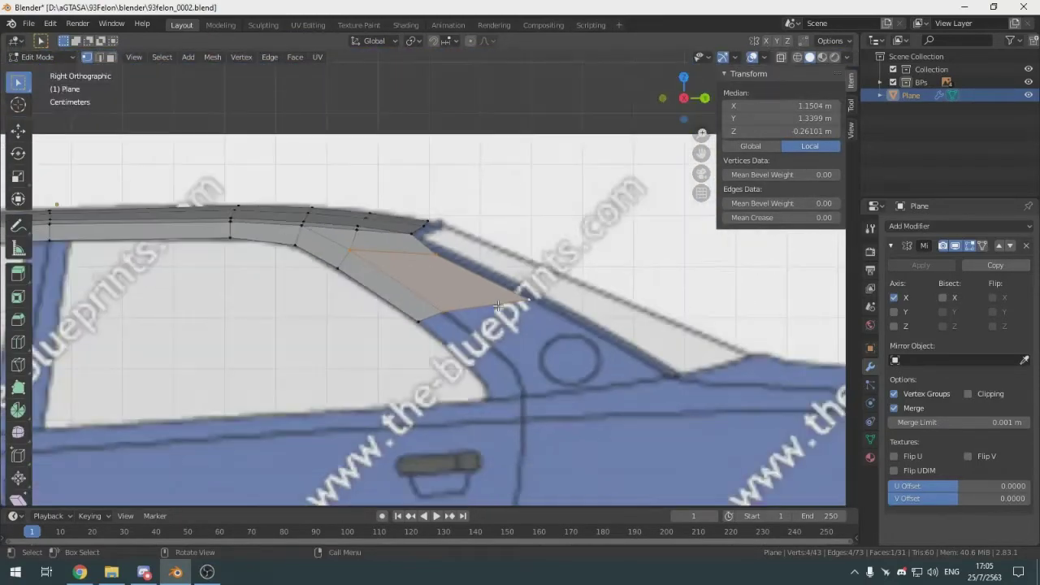
scroll(445, 342, up, 2)
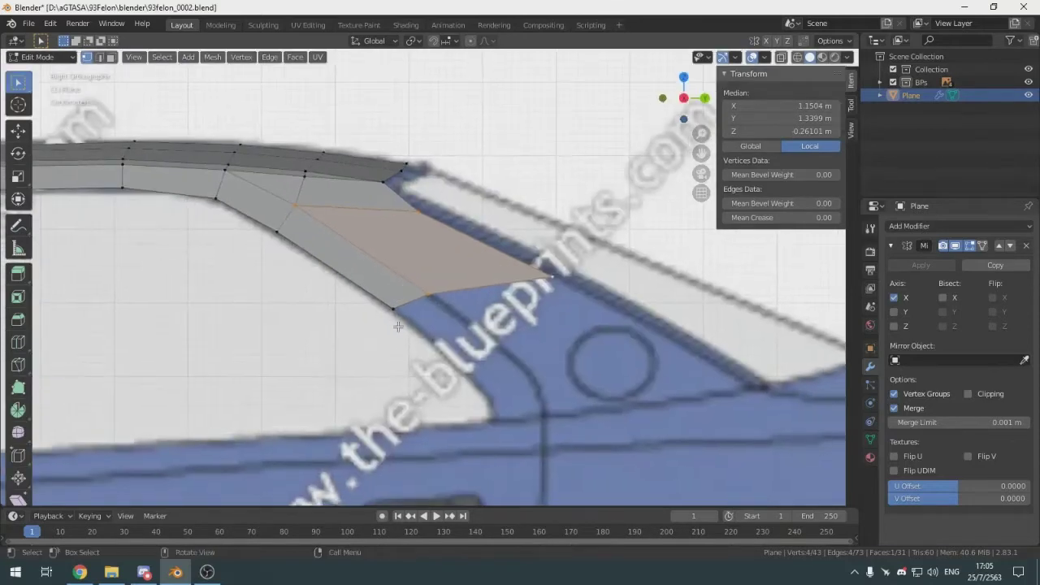
click(392, 308)
key(e)
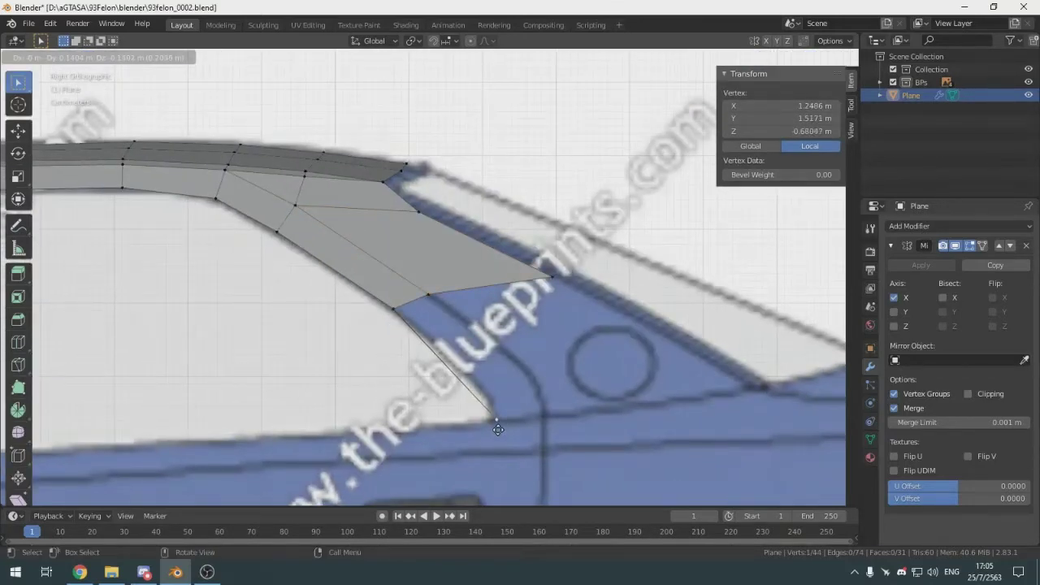
click(498, 429)
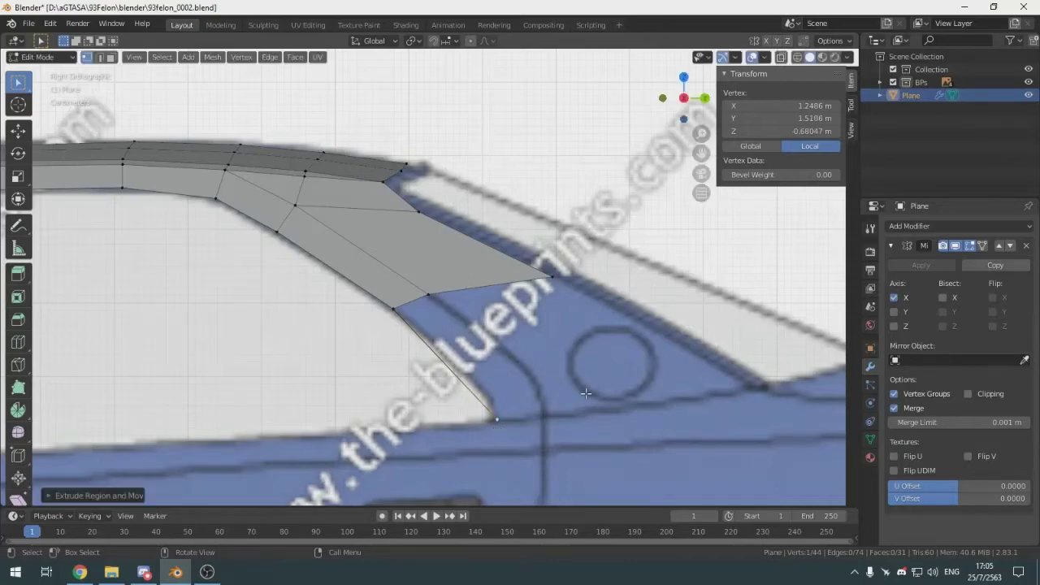
Move the side window's rear lower corner vertex outward along X to about 1.37 m to match the top blueprint
key(KP_7)
shift+middle_drag(379, 261, 243, 260)
key(g)
key(x)
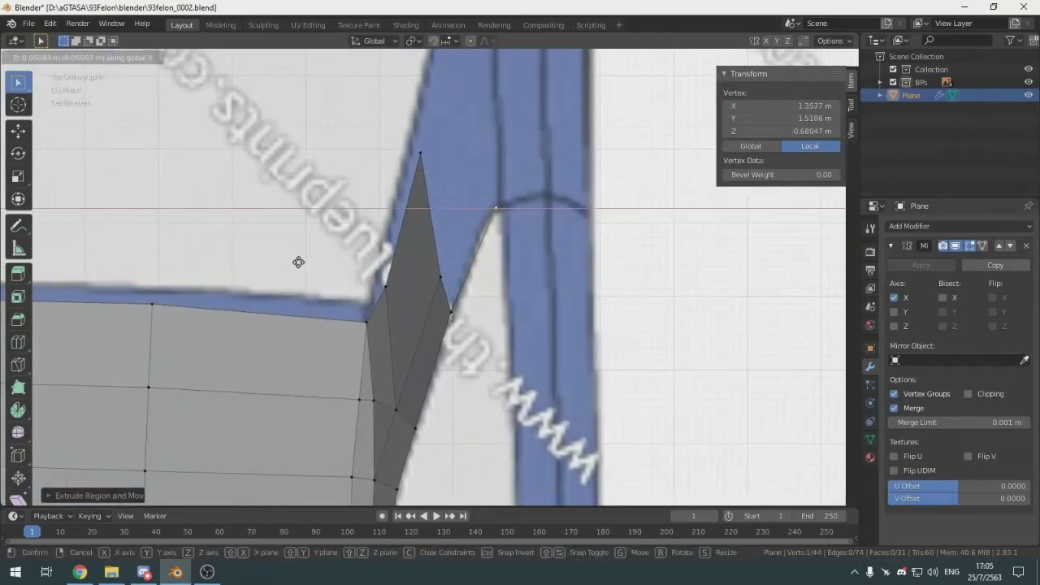
click(303, 261)
scroll(423, 333, down, 2)
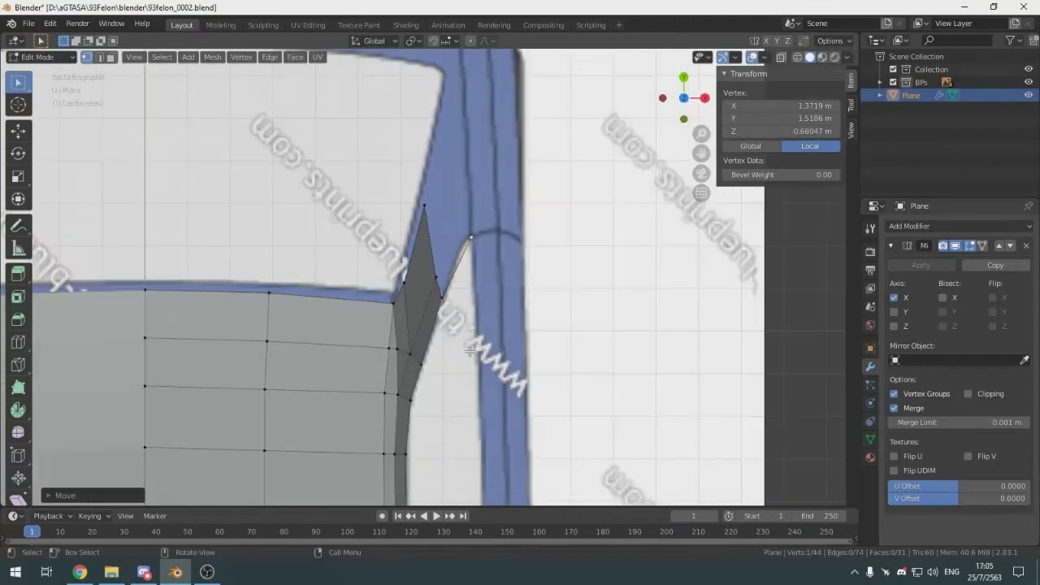
Extrude the side strip's inner lower vertex down the rear pillar to about Y 1.63 m, Z -0.67 m
key(KP_3)
shift+middle_drag(471, 333, 432, 329)
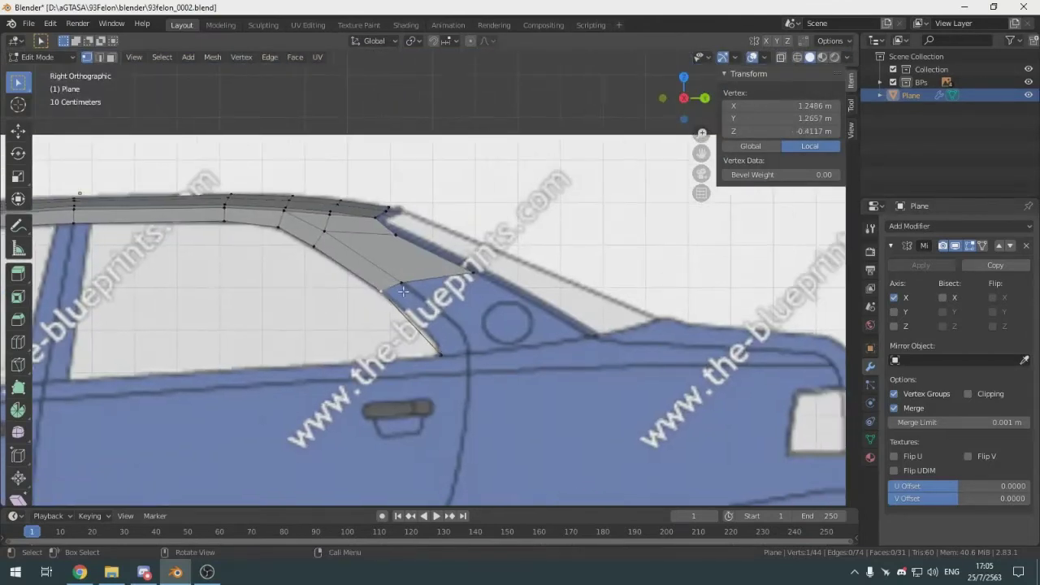
scroll(454, 365, up, 3)
key(e)
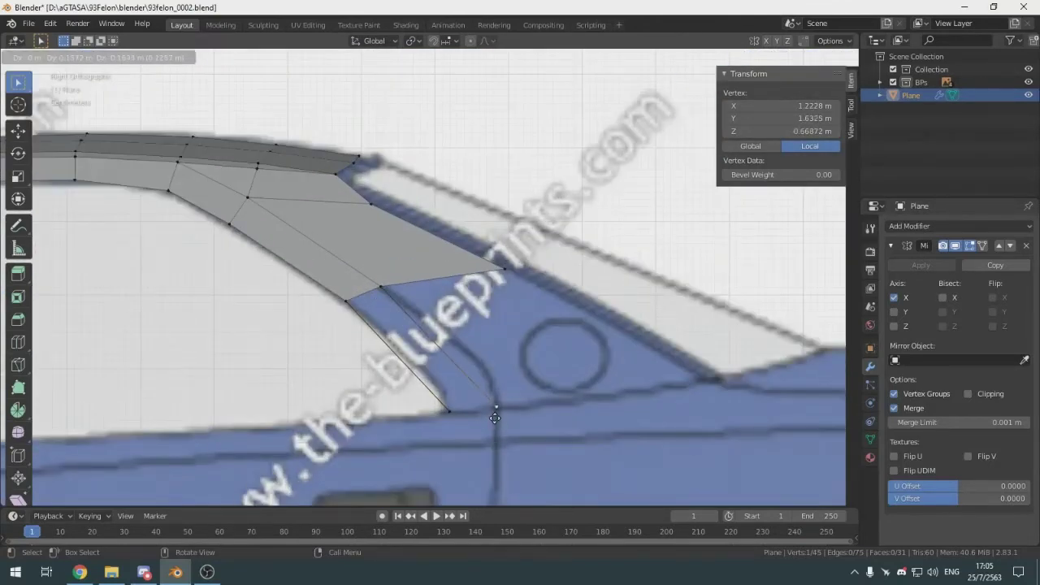
click(494, 418)
Move the newly extruded strip vertex outward along X onto the body side line of the top blueprint
key(KP_7)
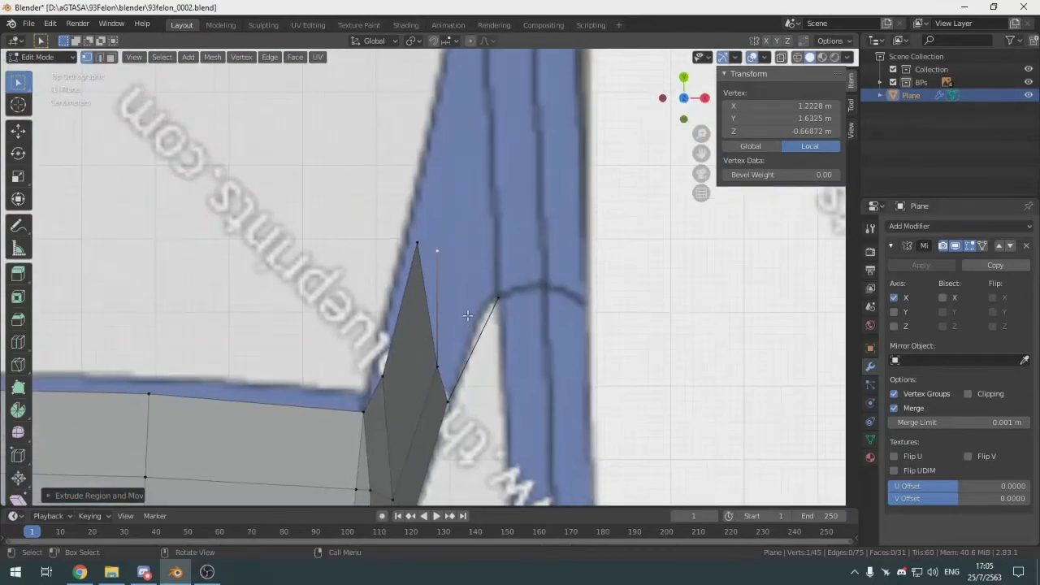
key(g)
key(x)
click(525, 311)
Fill the lower part of the strip behind the side window with a four-vertex face and clear the selection
middle_drag(524, 310, 431, 219)
shift+click(344, 303)
shift+click(311, 328)
shift+click(433, 436)
key(f)
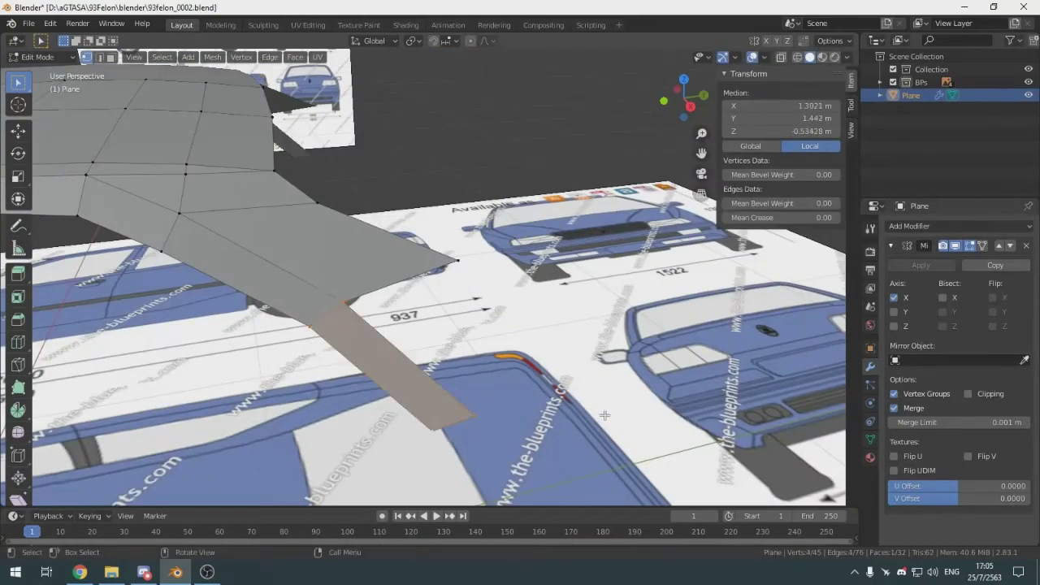
key(alt+a)
Extrude the lowest vertex on the rear window edge to the window's lower corner at about Y 2.14 m, Z -0.60 m
middle_drag(439, 449, 630, 408)
click(425, 258)
key(KP_3)
key(e)
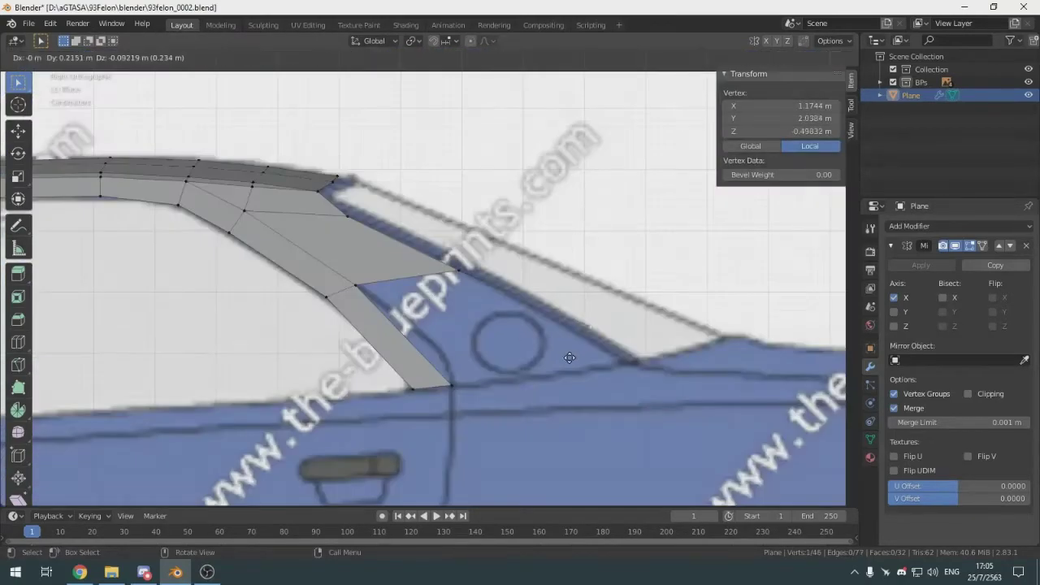
click(596, 388)
middle_drag(596, 388, 597, 388)
Move the rear window's lower corner vertex outward along X to about 1.29 m to match the top blueprint
key(KP_1)
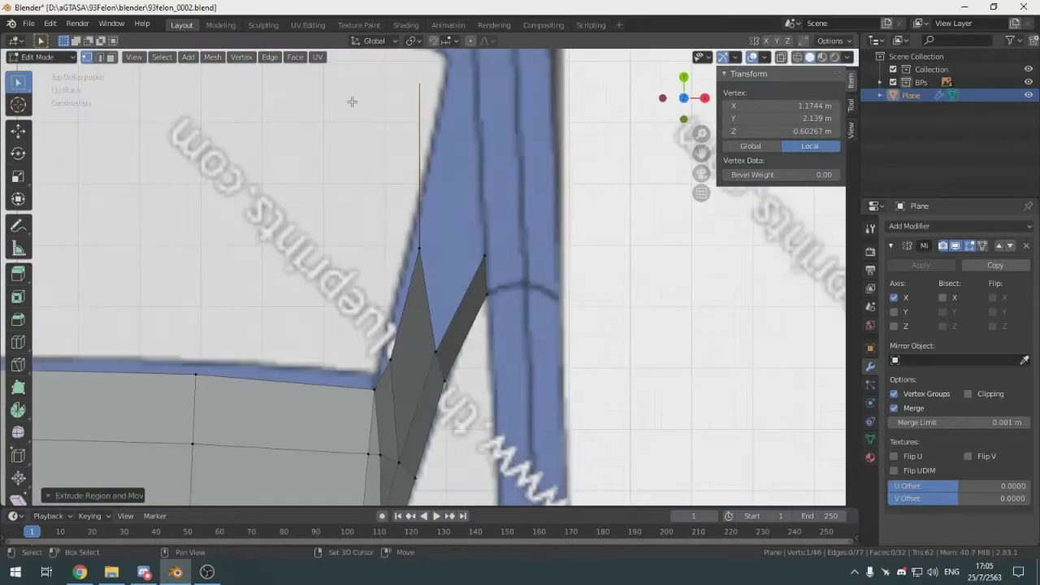
scroll(357, 162, up, 2)
key(g)
key(x)
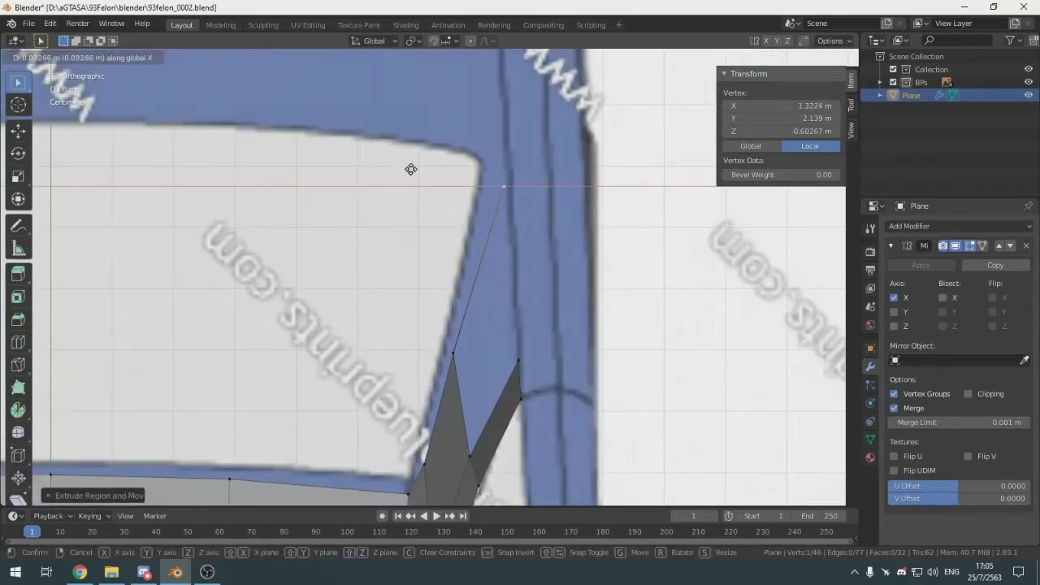
click(400, 164)
Try moving the window's lower corner vertex to about X 1.33 m, Y 2.24 m and lowering it to about Z -0.62 m
middle_drag(401, 164, 500, 312)
key(KP_7)
scroll(498, 219, up, 4)
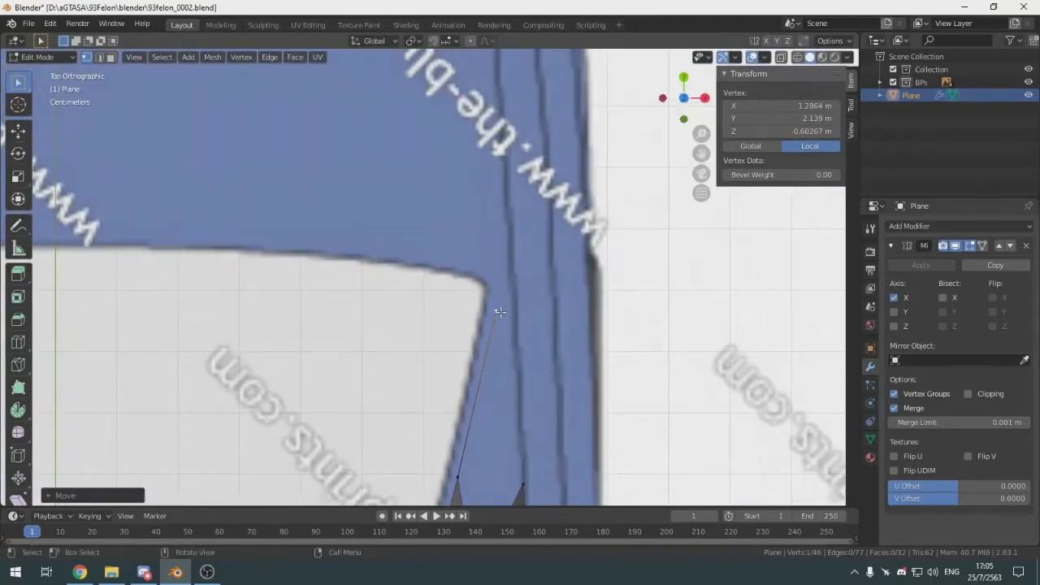
key(g)
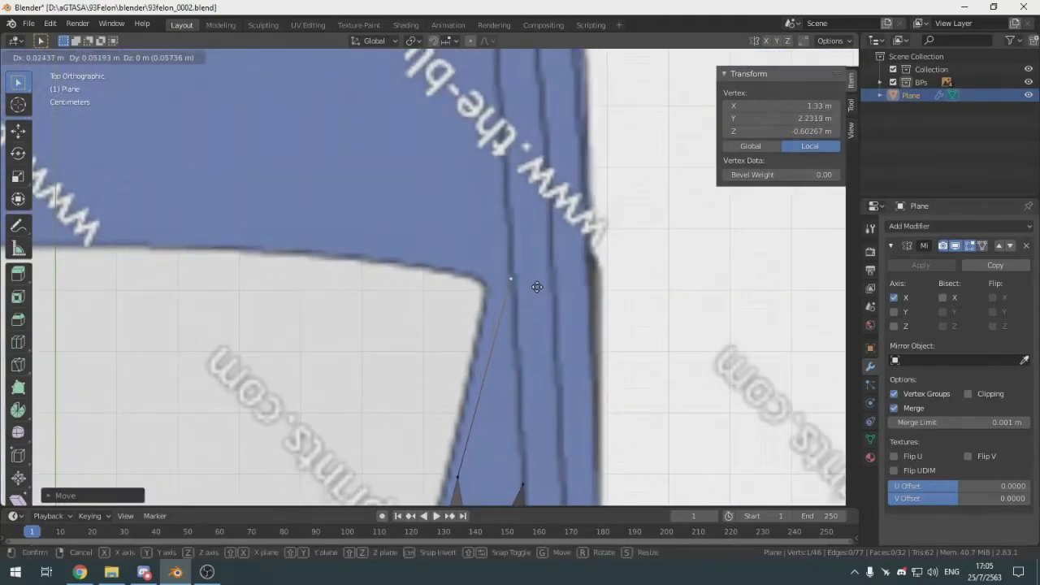
click(537, 287)
key(KP_3)
shift+middle_drag(349, 295, 376, 290)
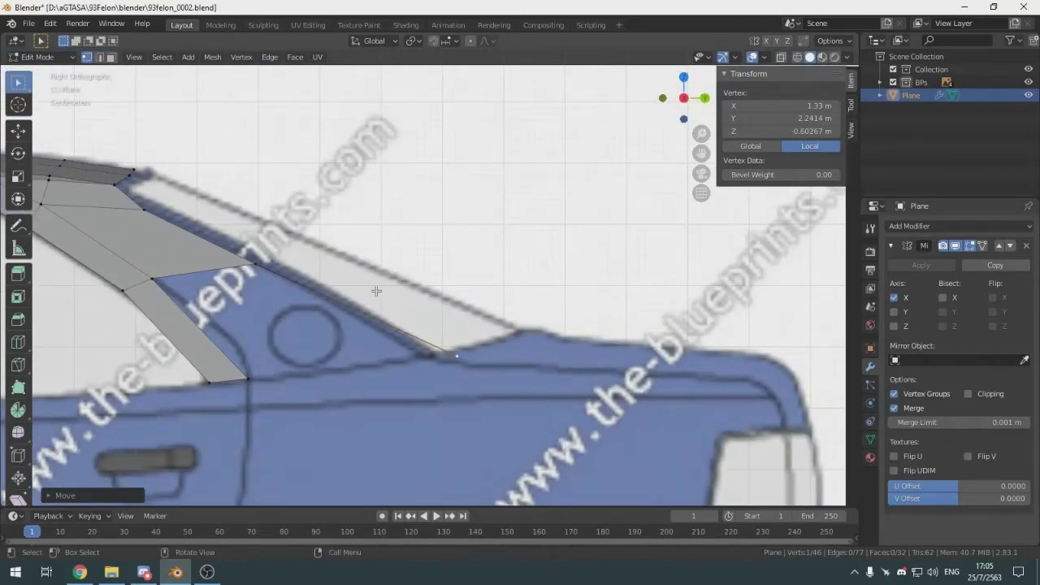
key(g)
key(z)
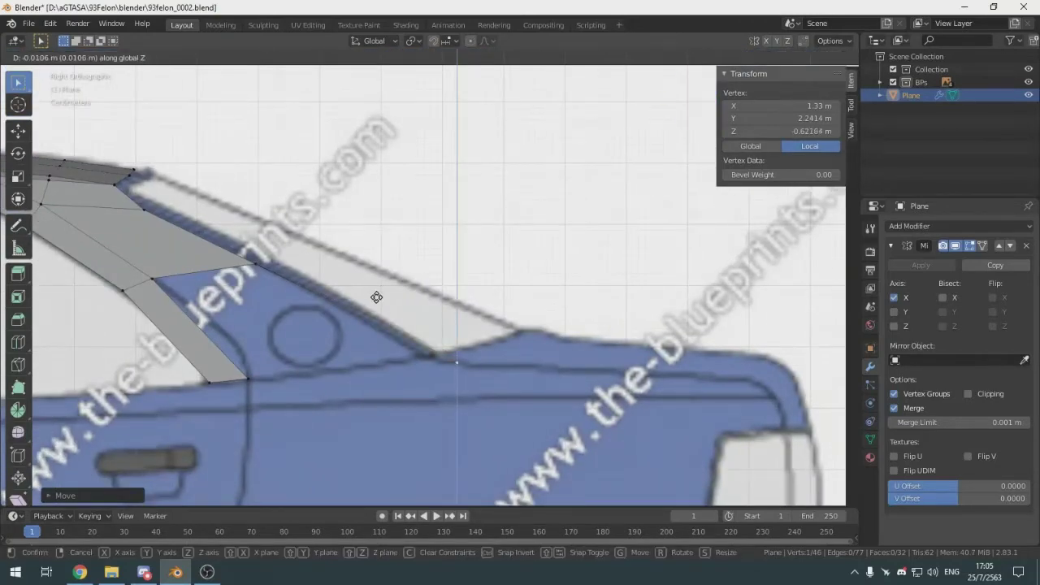
click(376, 297)
key(KP_7)
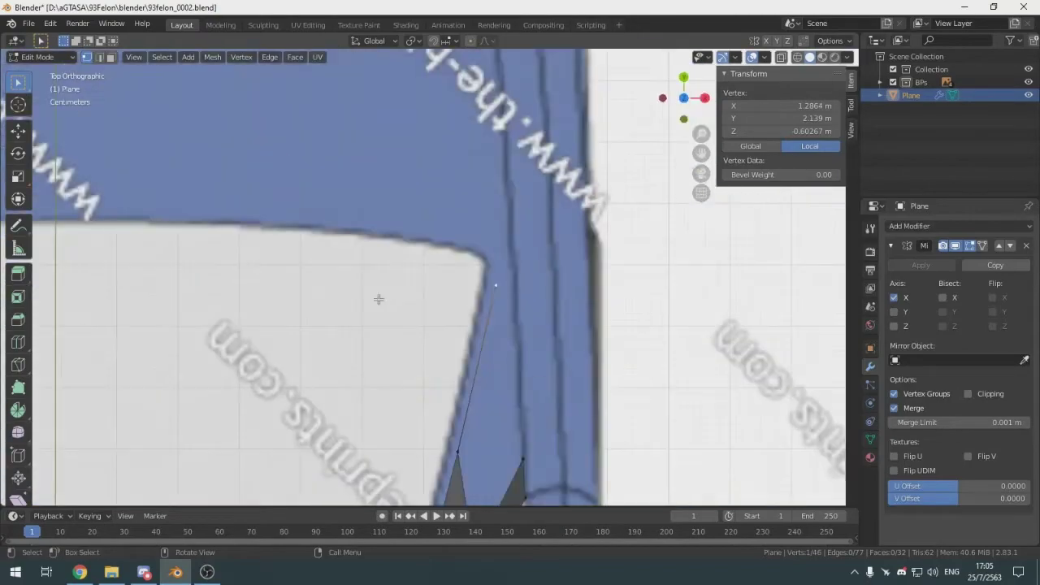
Switch to the browser, open the dark Quattroporte's rear three-quarter photo to study the rear pillar, and return to Blender
shift+middle_drag(394, 293, 417, 300)
key(alt+Tab)
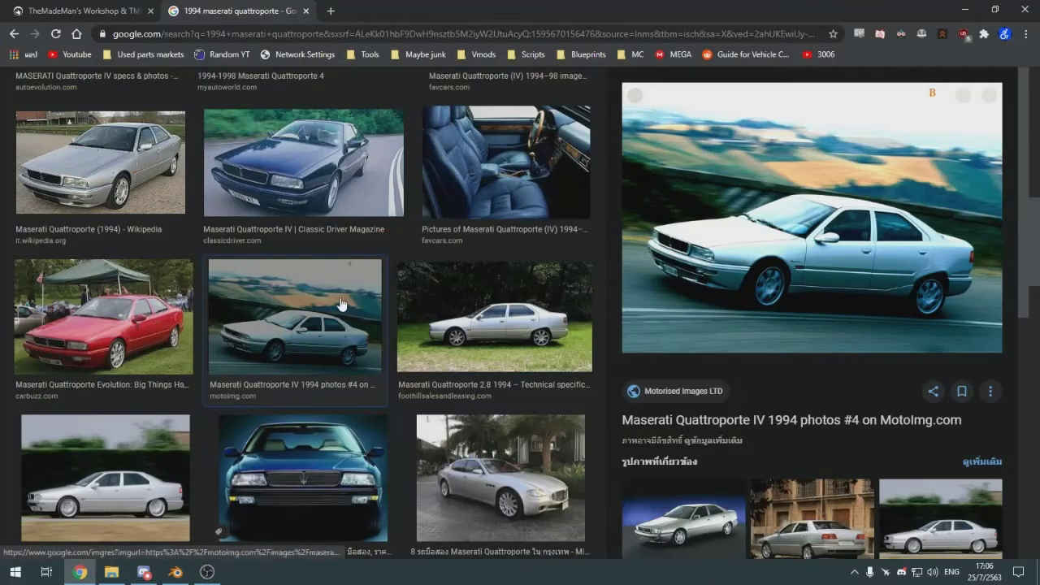
scroll(329, 294, up, 5)
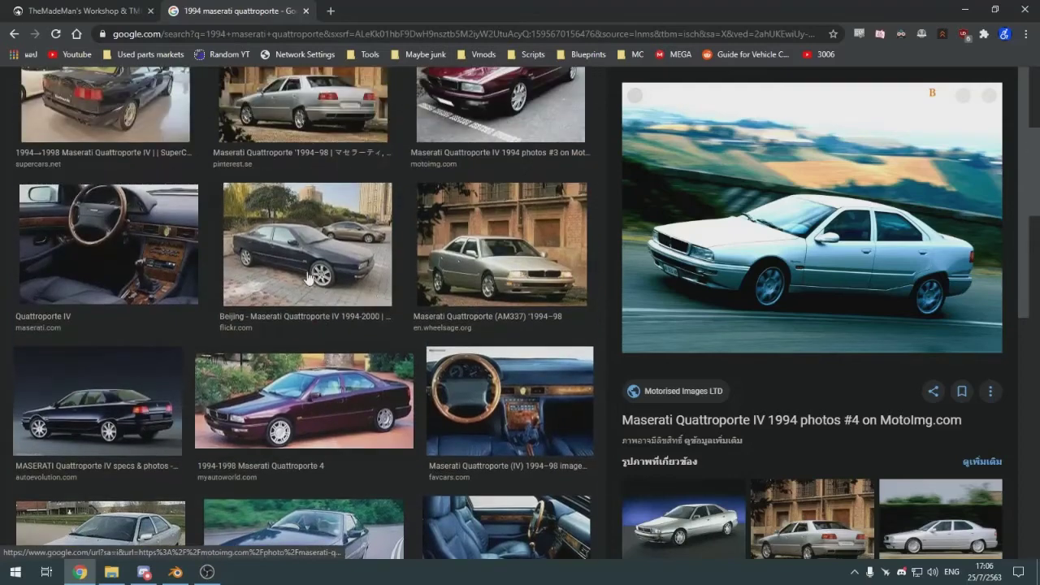
click(144, 378)
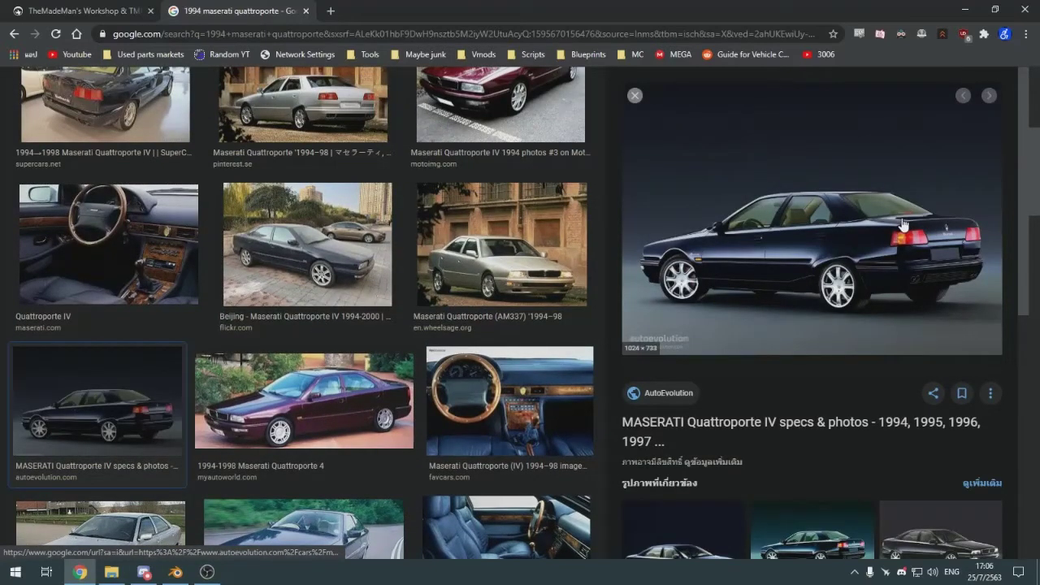
key(alt+Tab)
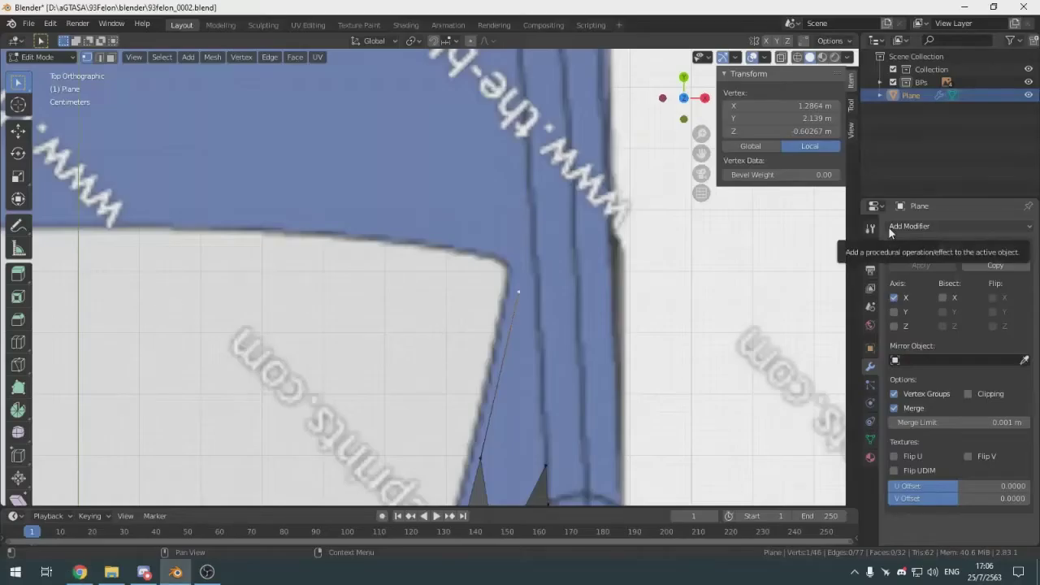
key(KP_3)
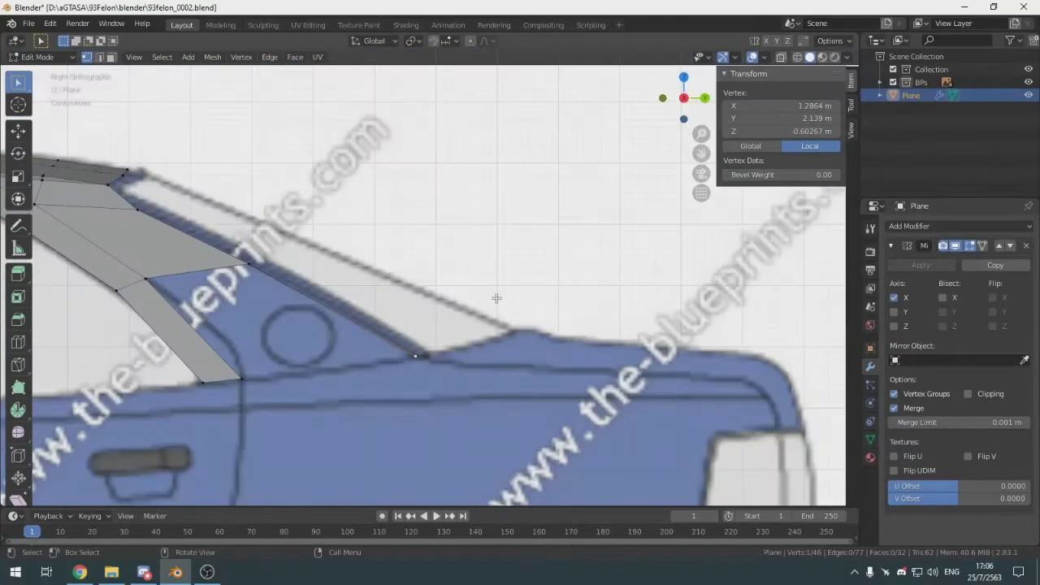
Fill the remaining gap between the side strip and the rear window's lower corner with a face on the rear pillar
key(KP_7)
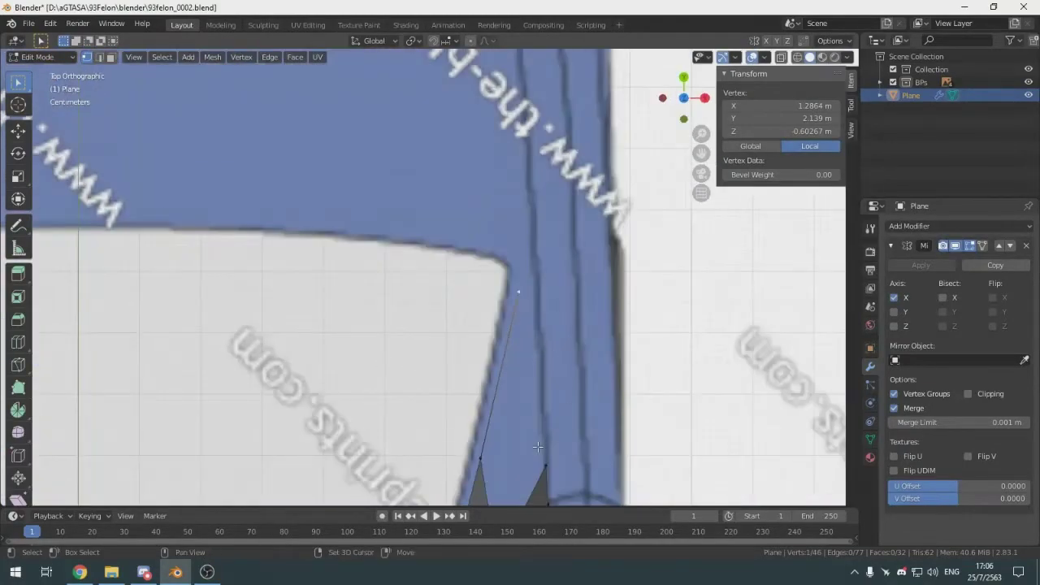
shift+click(545, 471)
scroll(518, 335, down, 5)
middle_drag(517, 335, 427, 291)
key(f)
click(419, 382)
scroll(418, 382, down, 5)
key(Tab)
key(Tab)
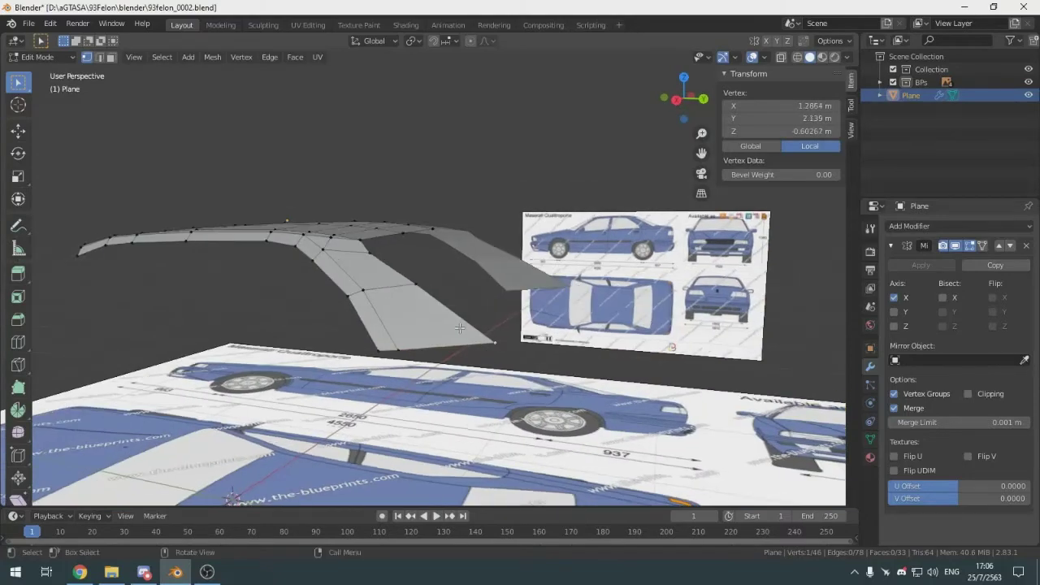
mouse_move(460, 327)
middle_down()
mouse_move(552, 317)
mouse_move(422, 309)
mouse_move(456, 324)
middle_up()
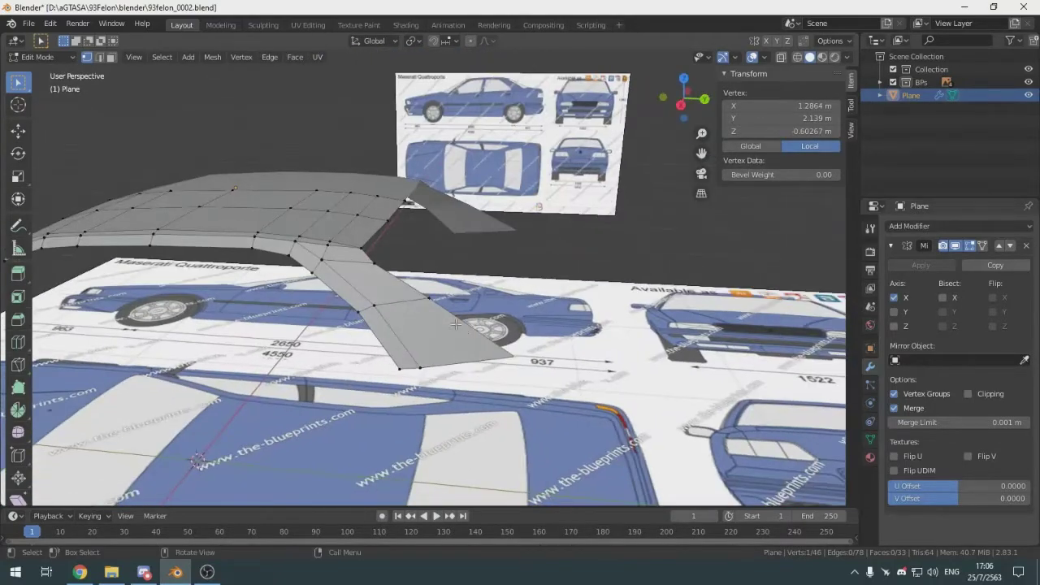
Examine the pillar's rear lower corner in the side and top views and compare it with the reference photo in the browser
key(KP_3)
scroll(456, 283, up, 3)
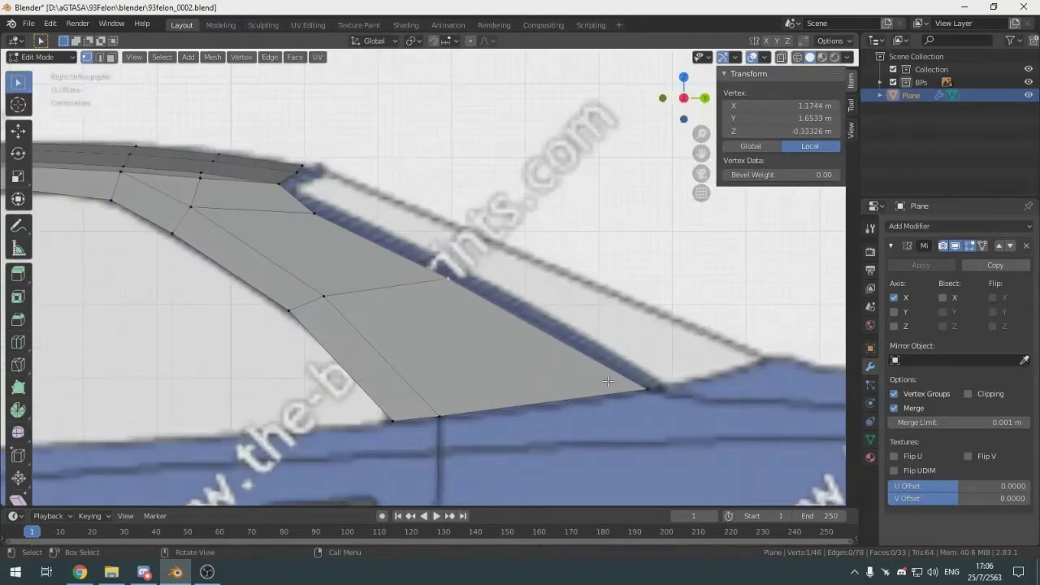
scroll(528, 324, down, 3)
scroll(528, 324, up, 3)
click(639, 389)
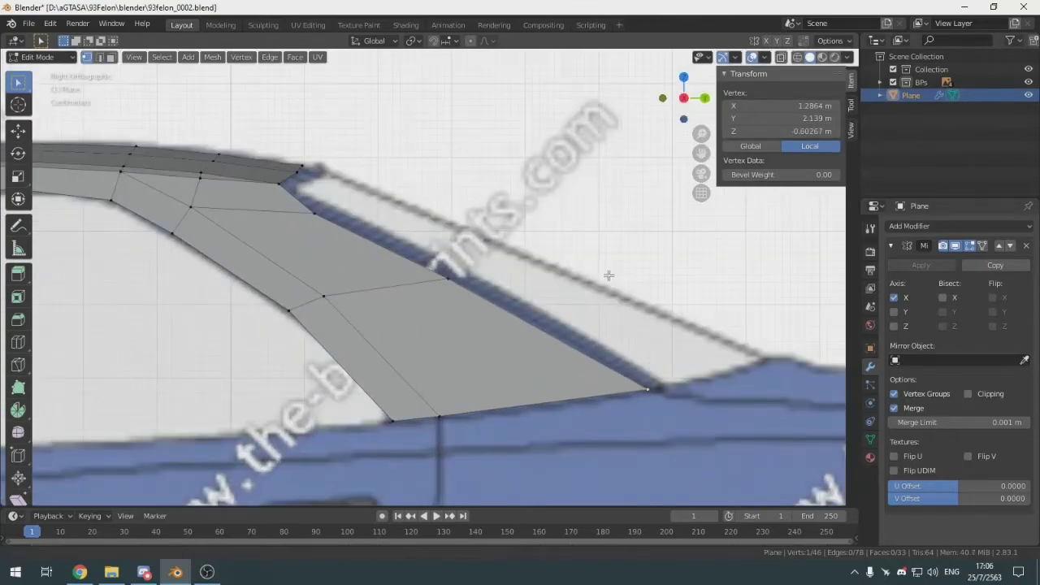
scroll(491, 294, up, 1)
key(KP_7)
scroll(442, 216, down, 4)
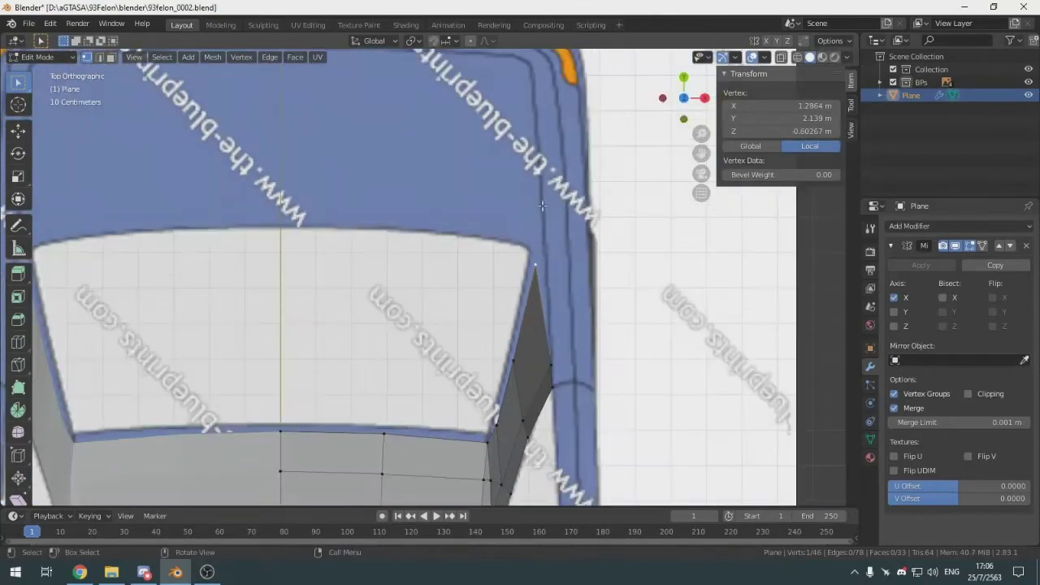
scroll(579, 282, up, 1)
scroll(579, 284, up, 2)
key(alt+Tab)
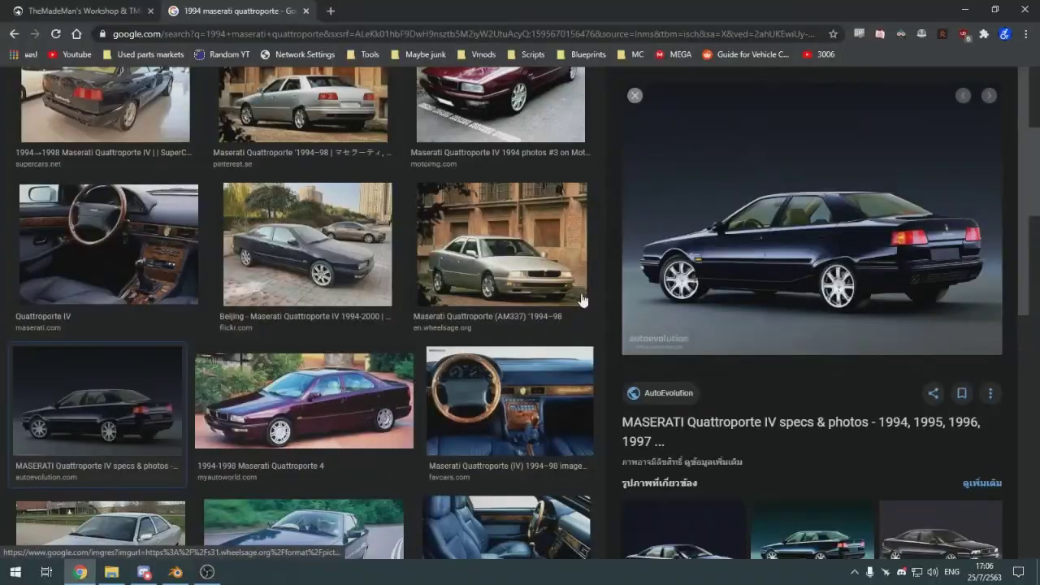
key(alt+Tab)
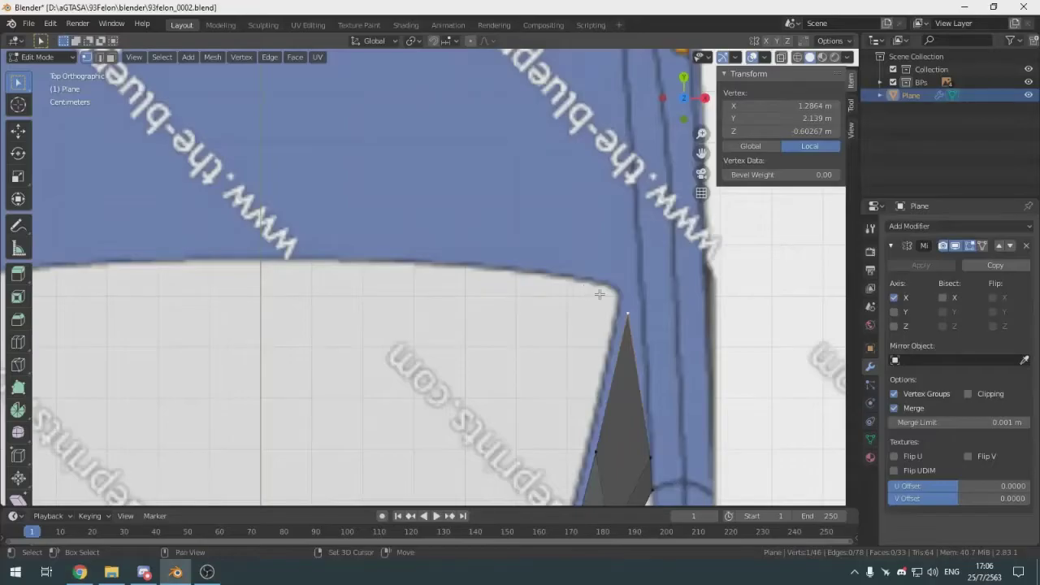
Extrude the pillar's rear lower vertex inward along the rear window's lower edge to about X 0.77 m, Y 2.22 m
key(g)
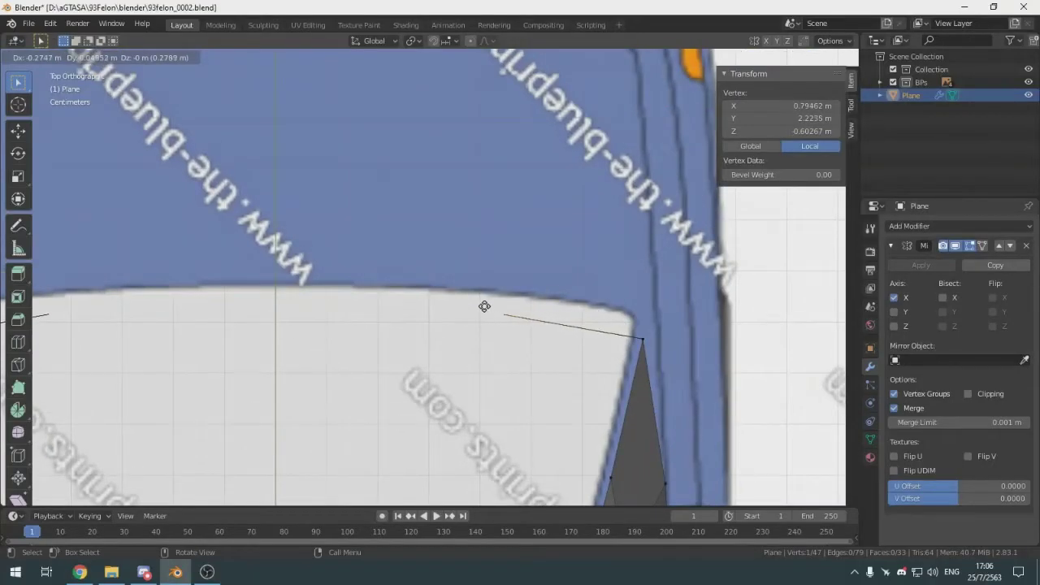
click(482, 309)
scroll(483, 309, down, 5)
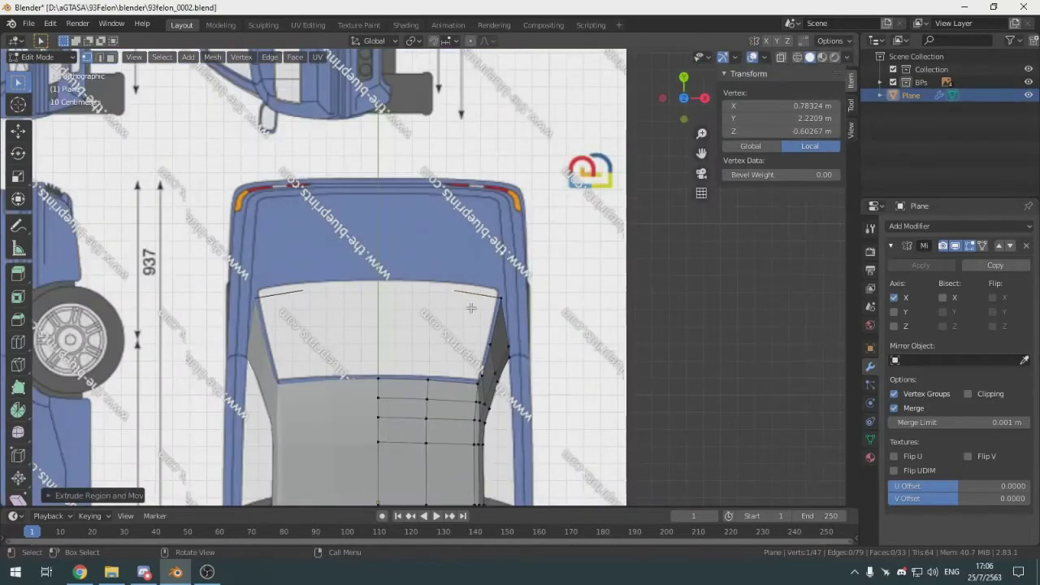
scroll(471, 308, up, 3)
scroll(470, 307, up, 2)
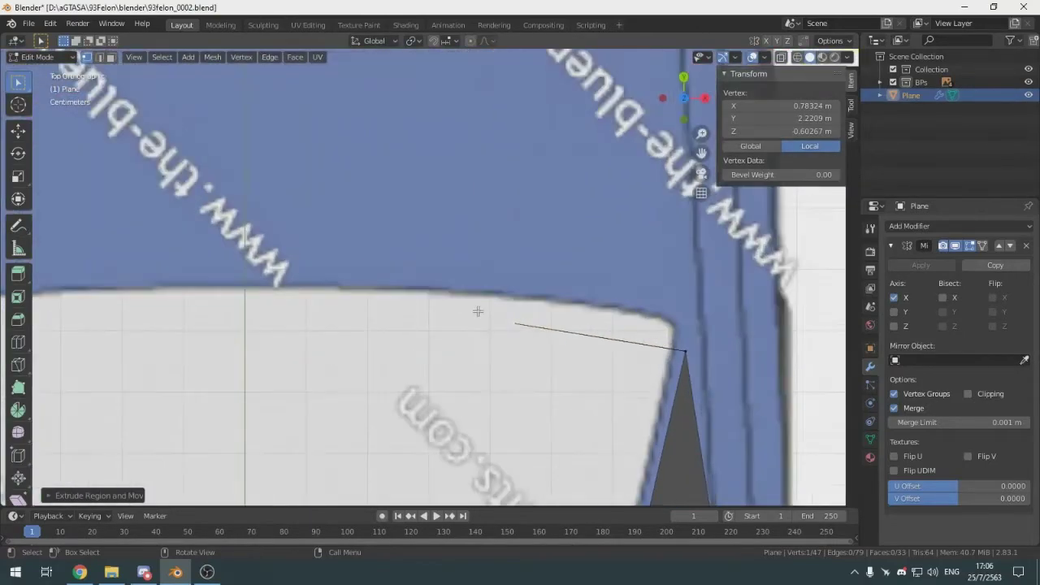
key(g)
click(564, 308)
Move the extruded window edge vertex further inward to about X 0.61 m, Y 2.24 m
scroll(562, 307, down, 8)
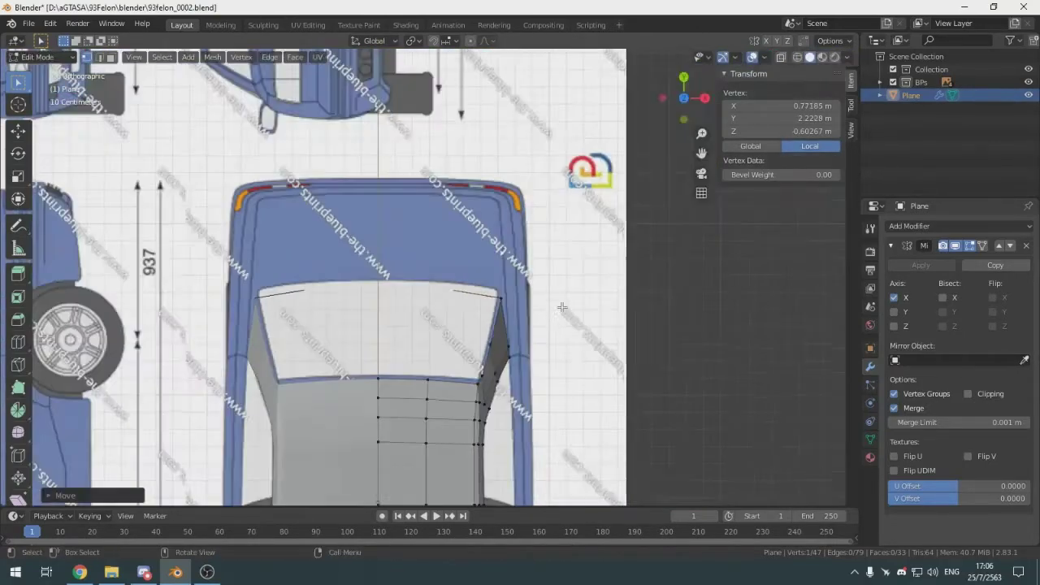
scroll(508, 325, up, 4)
key(g)
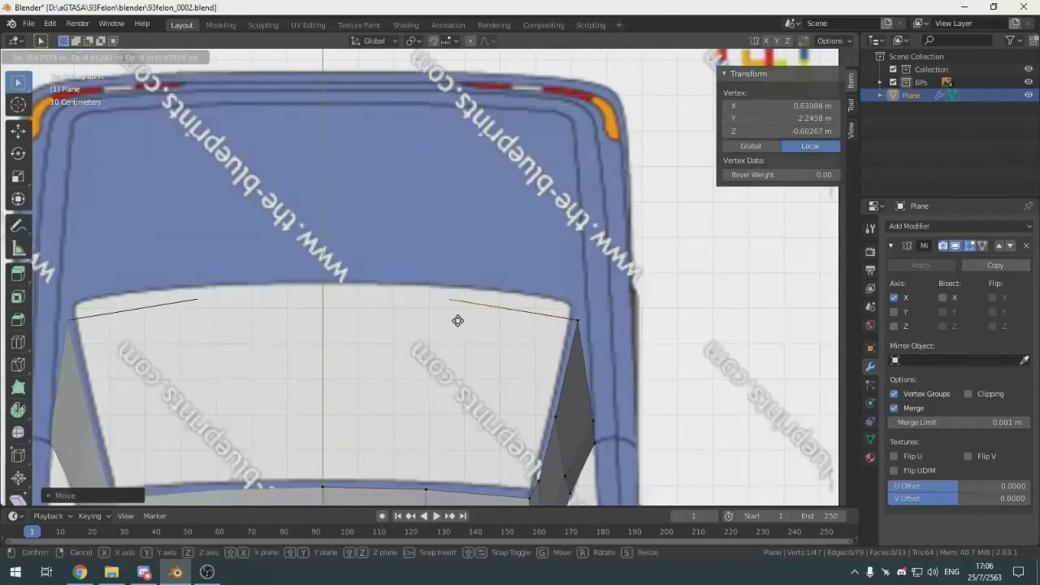
click(454, 322)
scroll(495, 326, down, 5)
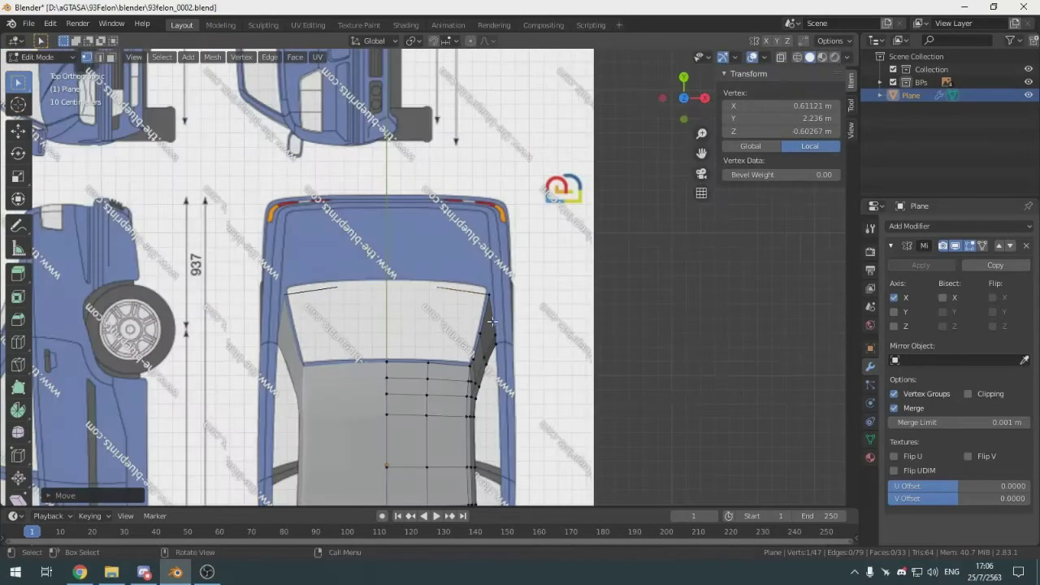
Raise the window's lower edge vertex along Z to about -0.57 m to match the side blueprint
scroll(494, 324, up, 5)
key(KP_3)
scroll(492, 322, up, 3)
key(g)
key(z)
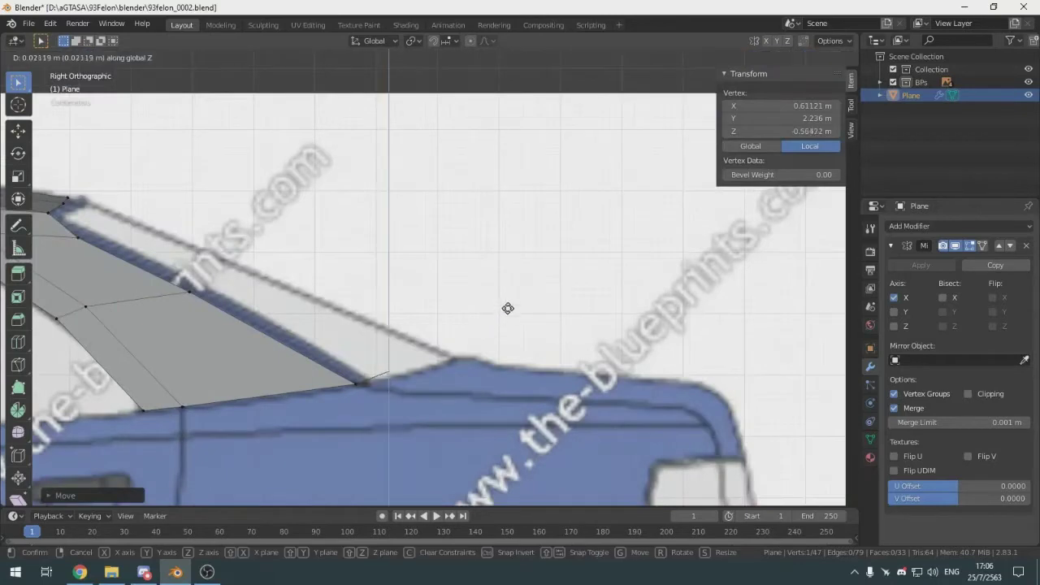
click(517, 313)
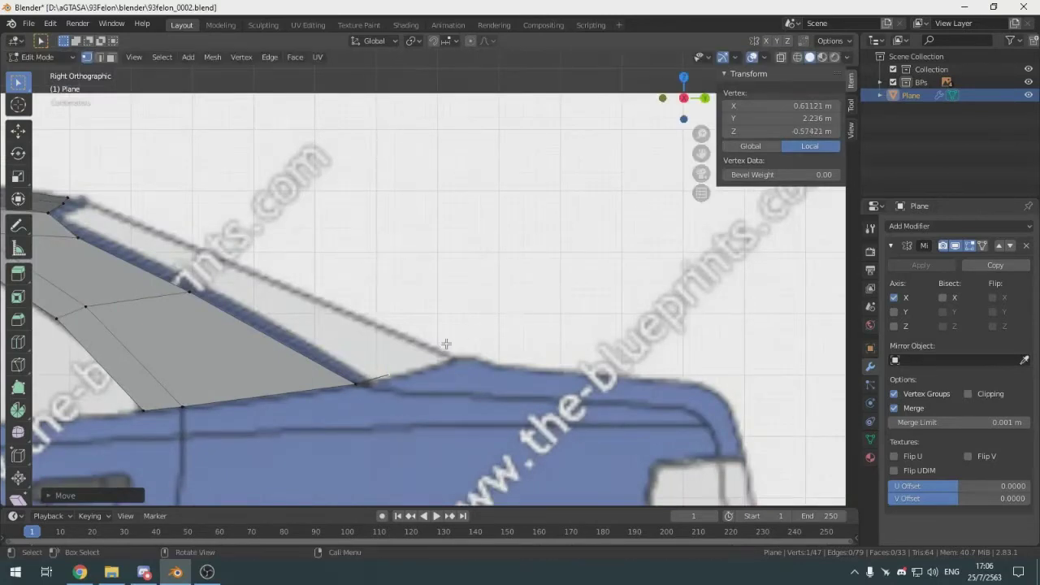
Move the rear window's lower edge vertex to about Y 2.32 m, Z -0.56 m, following the side and top blueprints
scroll(412, 339, down, 3)
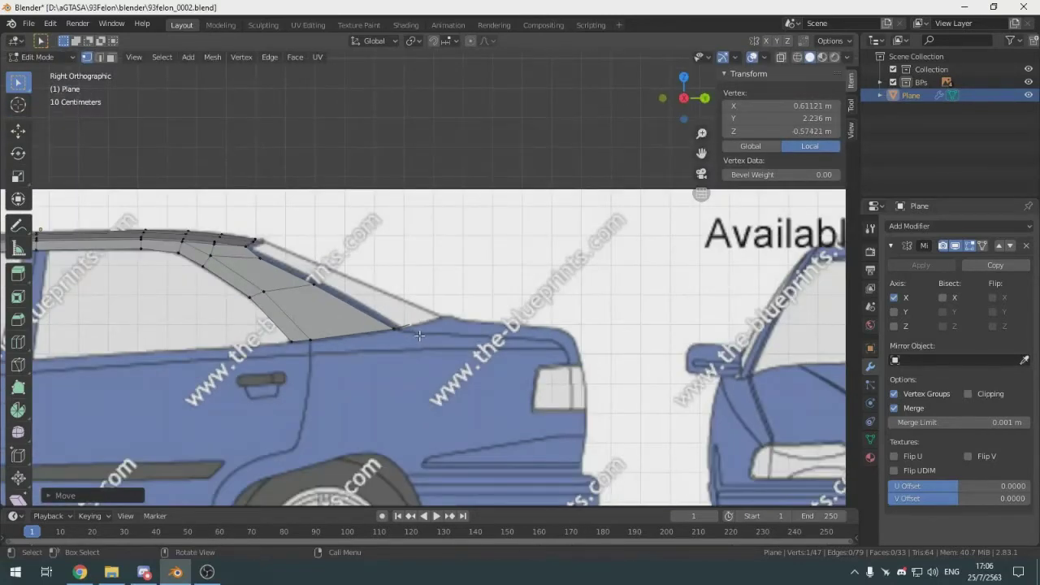
scroll(419, 335, up, 3)
key(g)
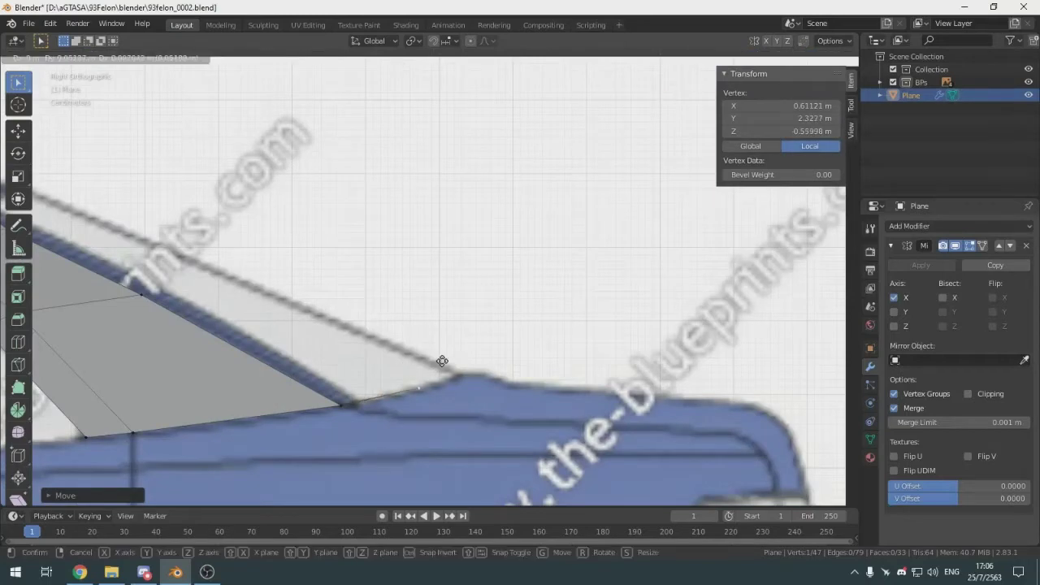
click(446, 360)
key(KP_7)
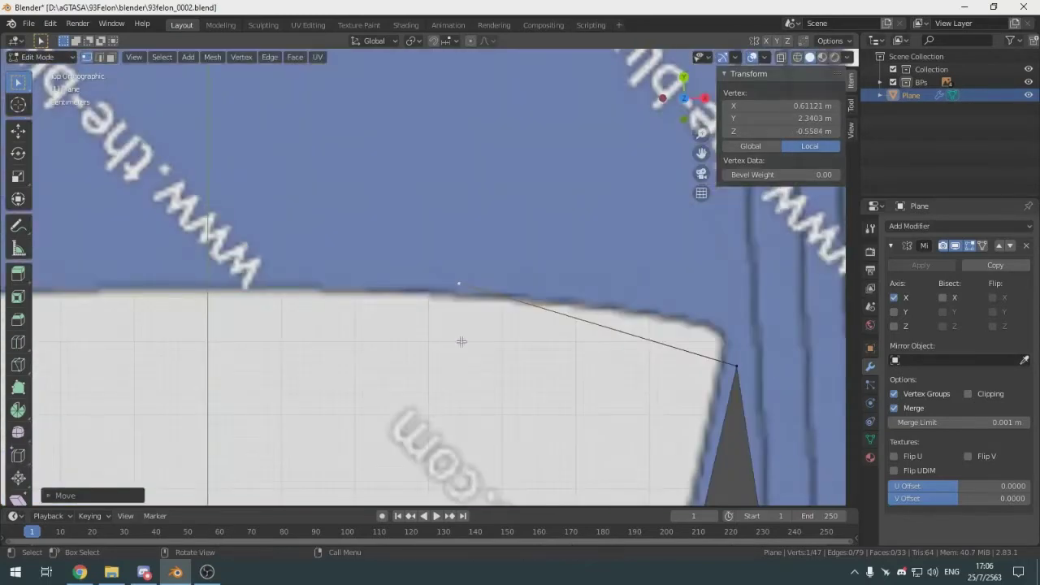
key(g)
key(y)
click(459, 348)
scroll(520, 350, down, 6)
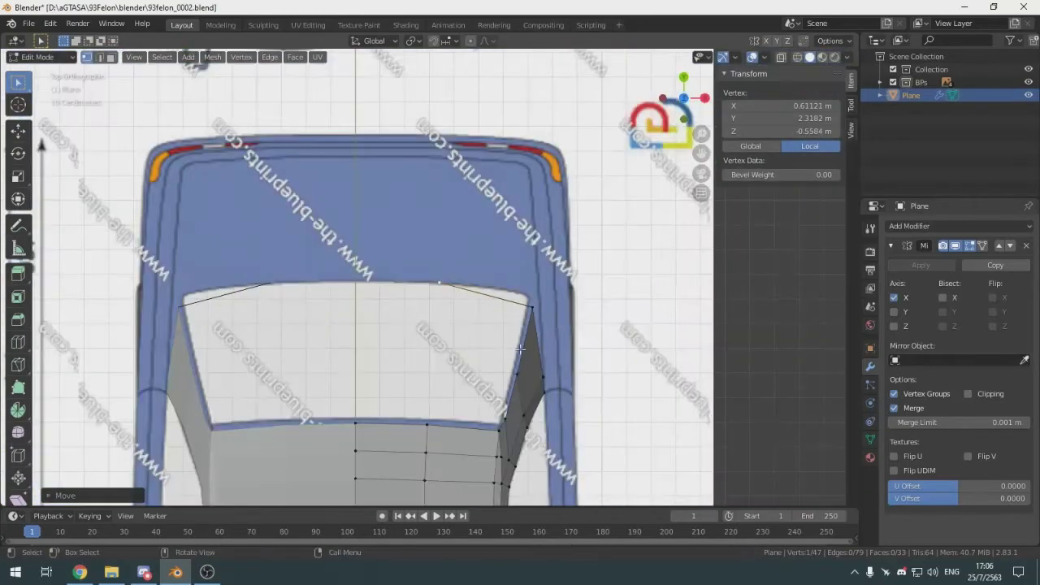
Move the window edge vertex outward to the window's lower corner at about X 1.25 m, Y 2.24 m
click(532, 309)
scroll(537, 312, up, 3)
click(605, 329)
key(g)
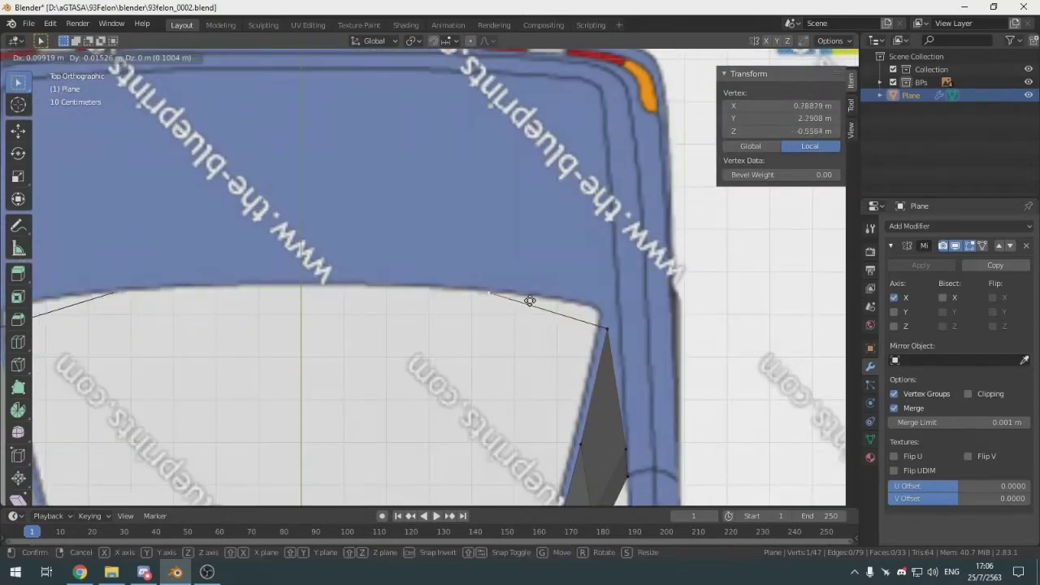
click(604, 308)
Lower the window corner vertex along Z to about -0.59 m to match the side blueprint
key(KP_3)
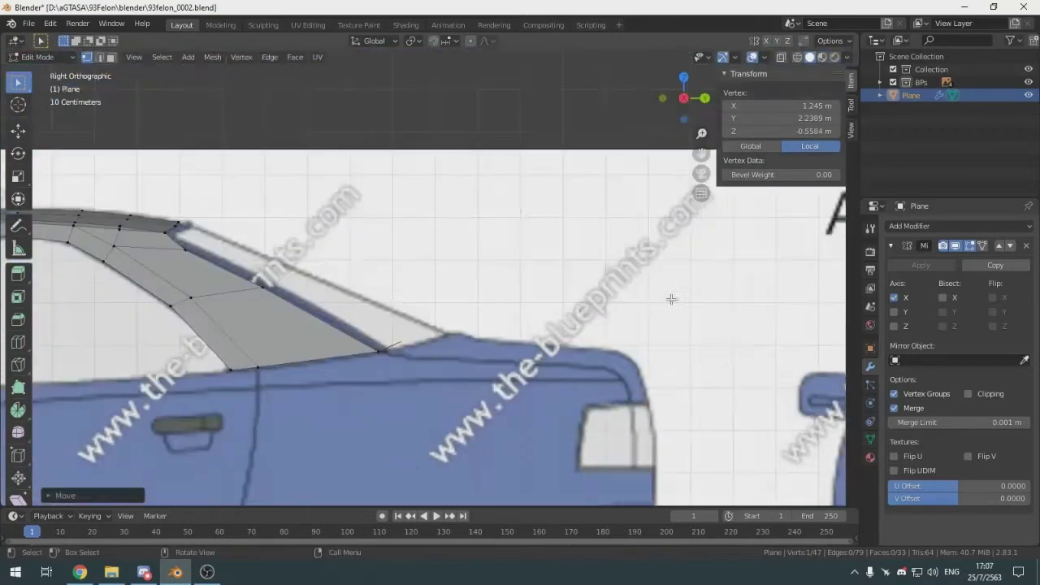
scroll(490, 297, up, 3)
key(g)
key(z)
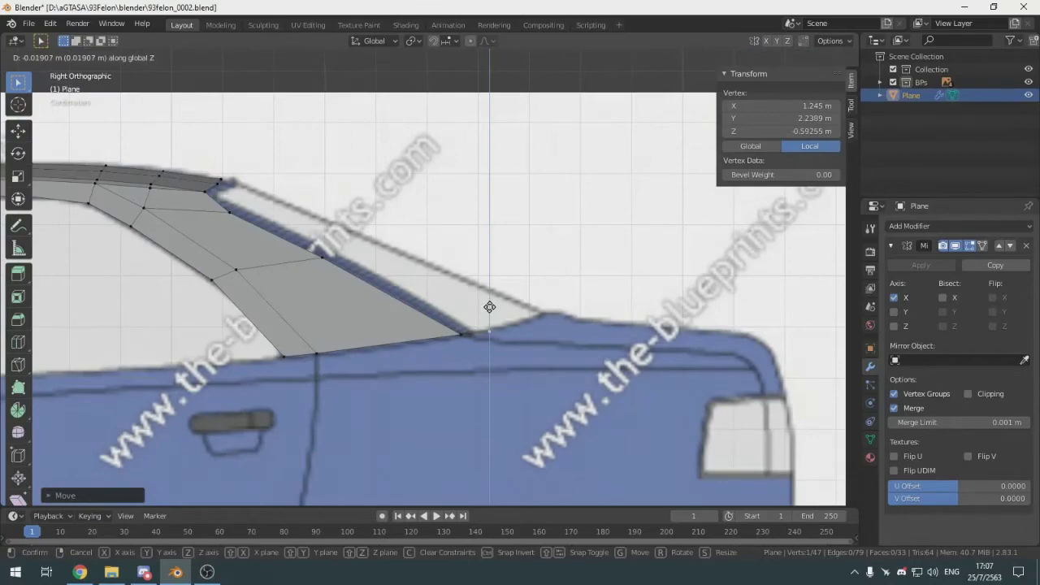
click(490, 307)
scroll(490, 307, down, 5)
middle_drag(490, 308, 552, 375)
Extrude the window corner vertex inward along the lower window edge to about X 0.59 m, Y 2.32 m
key(KP_7)
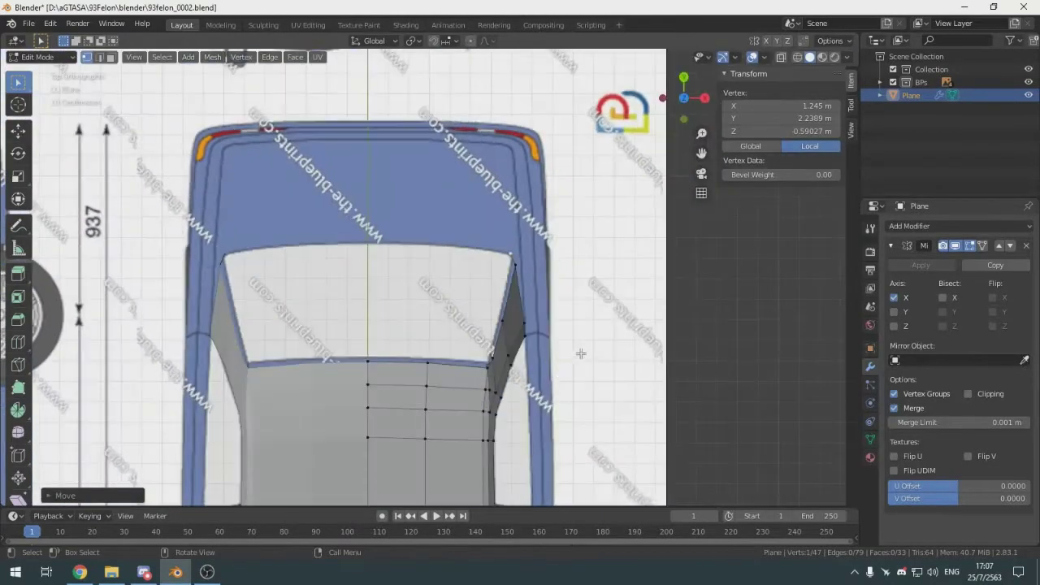
scroll(532, 272, up, 5)
shift+middle_drag(592, 196, 547, 251)
key(e)
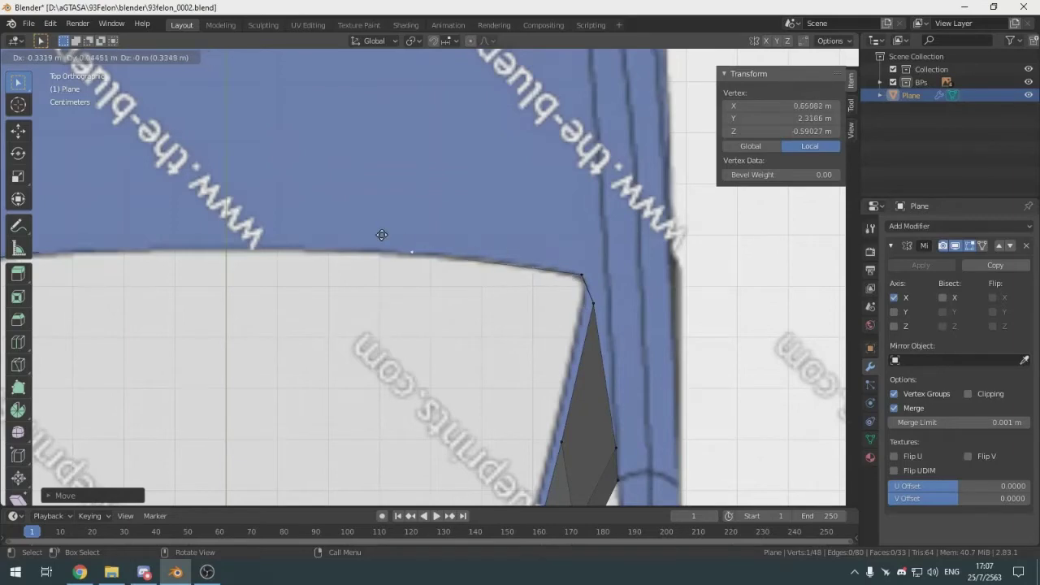
scroll(377, 235, down, 4)
scroll(398, 248, up, 2)
key(e)
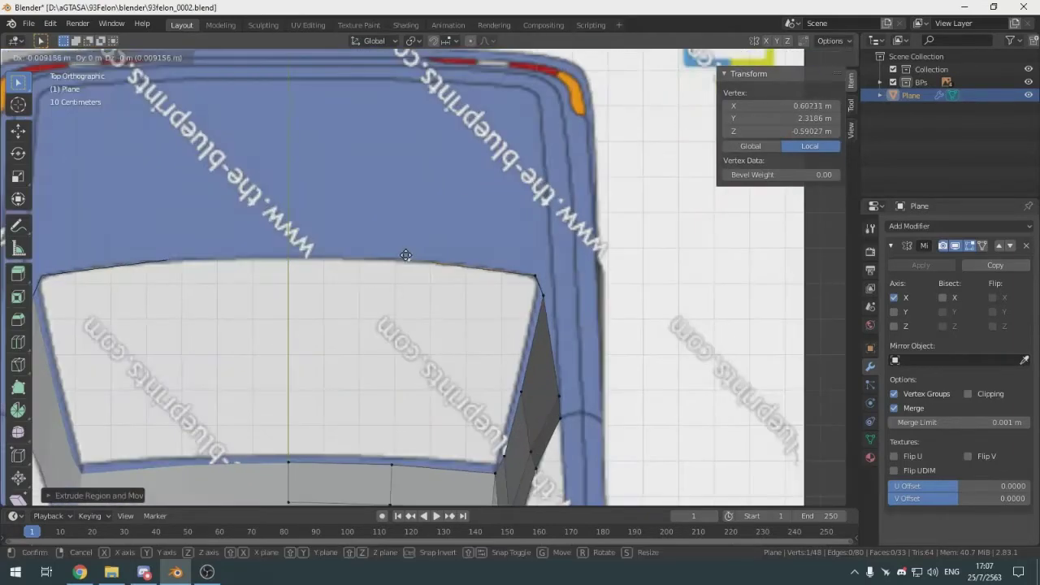
Raise the extruded inner window edge vertex along Z to about -0.56 m
key(KP_3)
scroll(446, 229, up, 4)
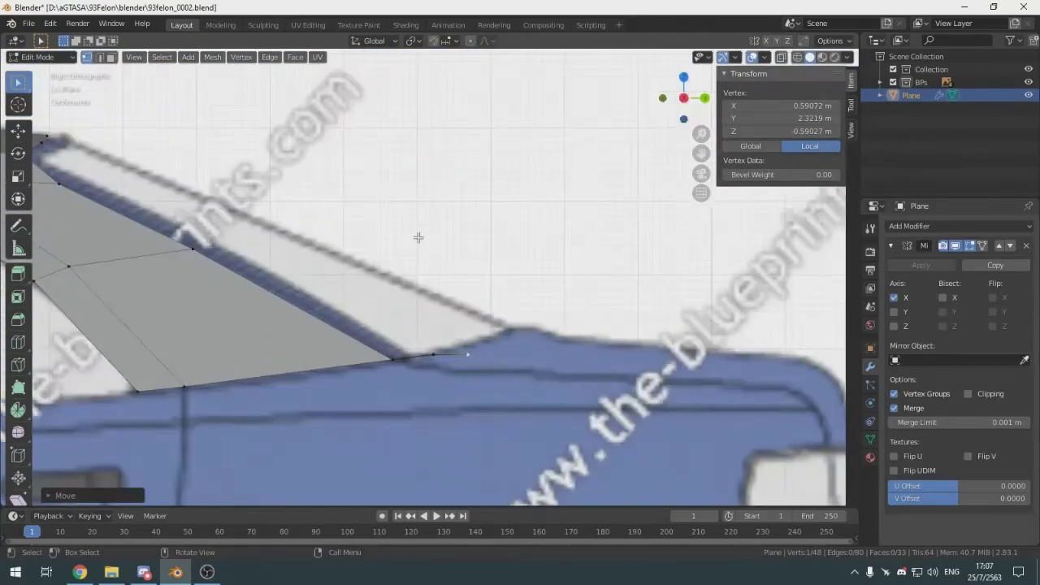
key(z)
click(433, 228)
scroll(471, 232, down, 4)
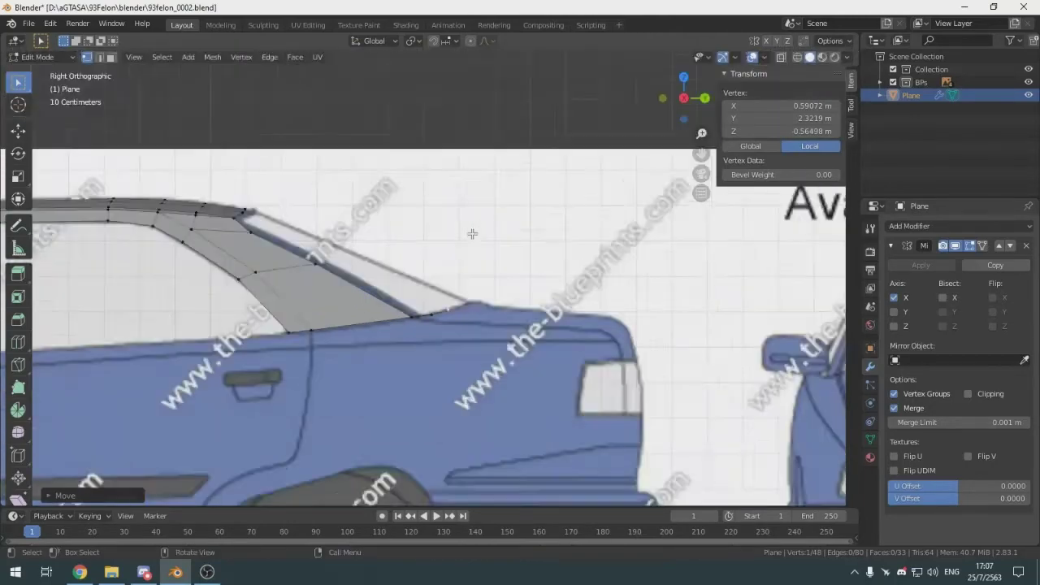
middle_drag(471, 233, 509, 328)
middle_drag(480, 273, 651, 329)
Extrude the roof's rear centre vertex backward along Y to the window's lower edge at about 2.33 m
key(KP_7)
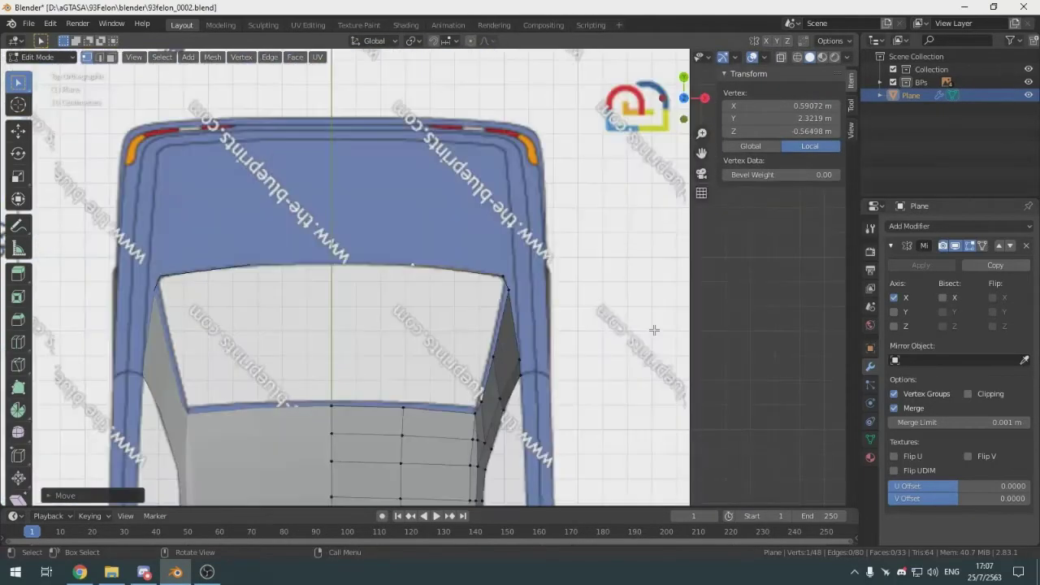
click(326, 406)
shift+middle_drag(328, 276, 420, 301)
scroll(422, 302, up, 3)
shift+middle_drag(485, 428, 487, 295)
key(g)
key(y)
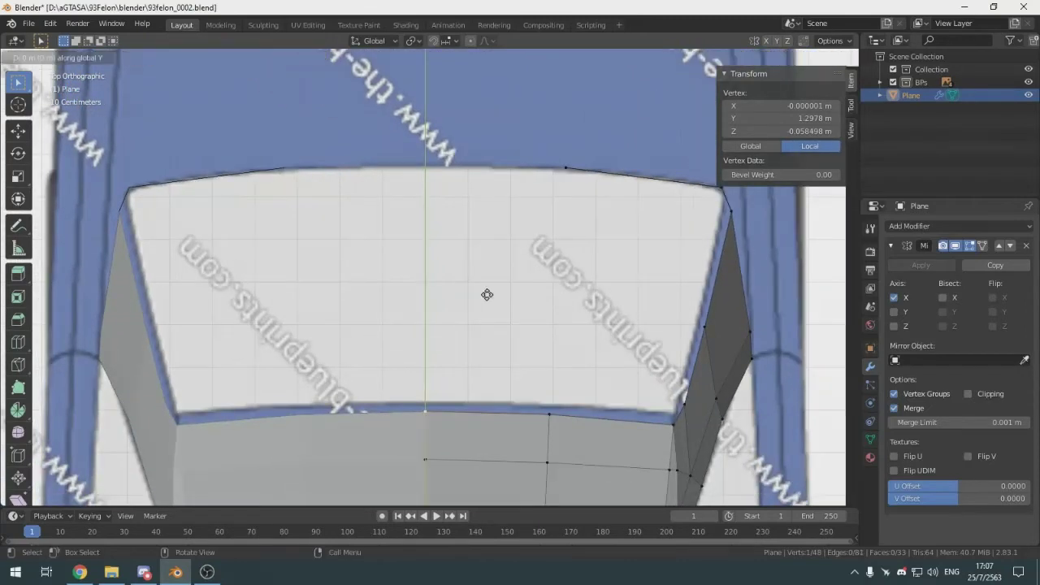
click(479, 500)
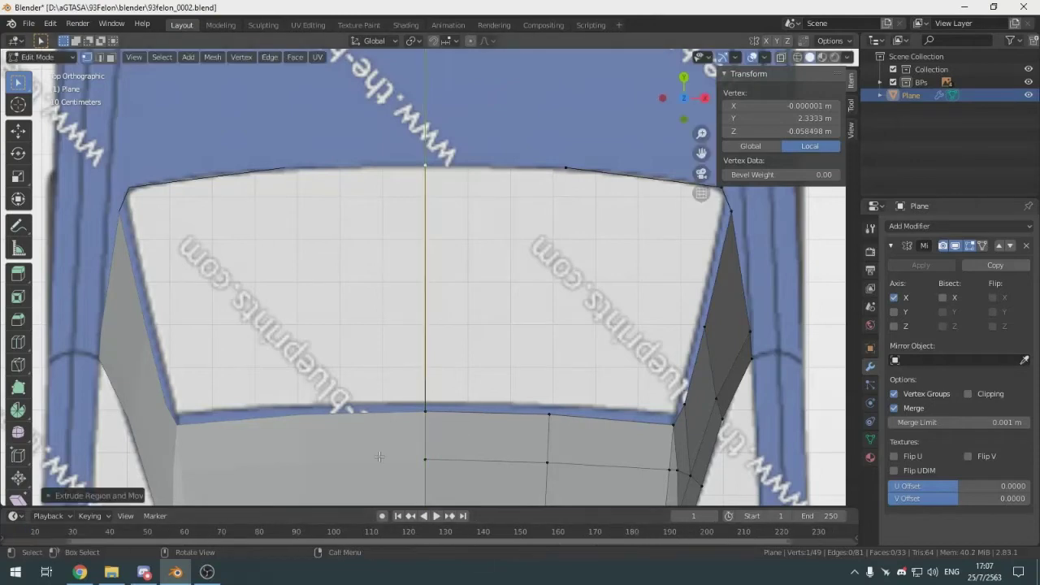
Move the extruded centre vertex down to the base of the rear window at about Y 2.43 m, Z -0.52 m
key(KP_3)
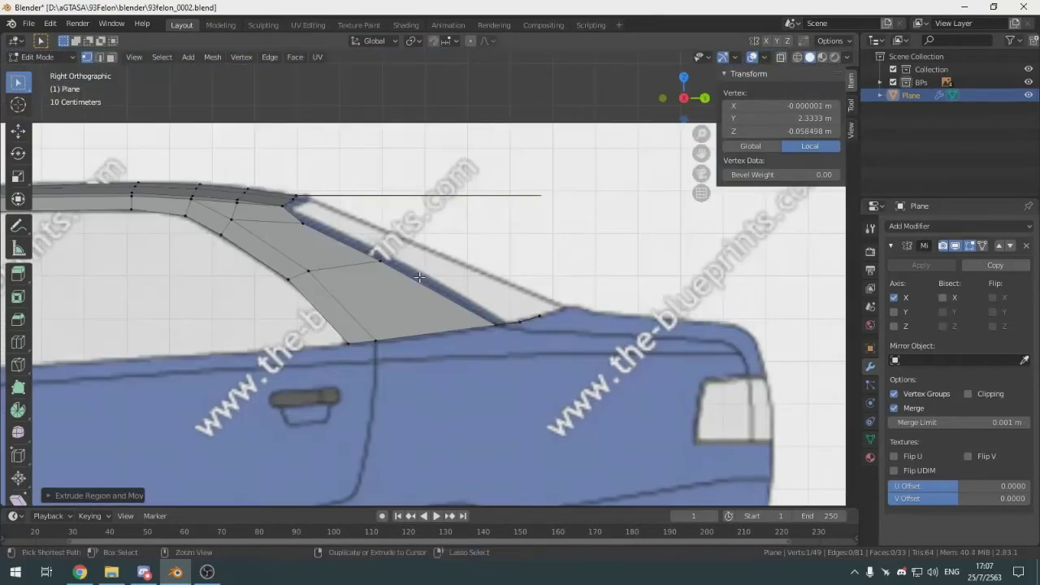
scroll(420, 278, up, 3)
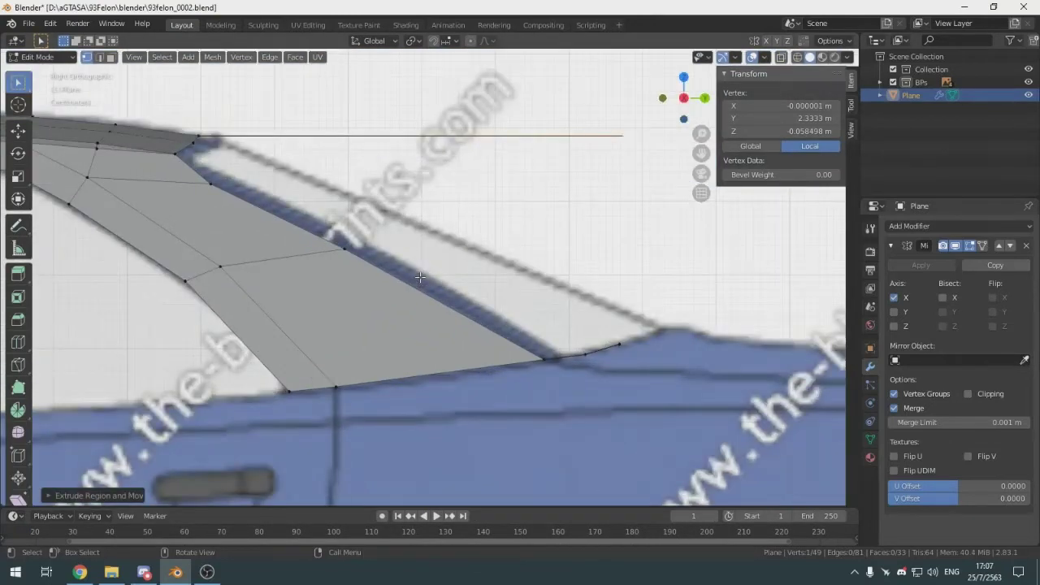
key(g)
key(y)
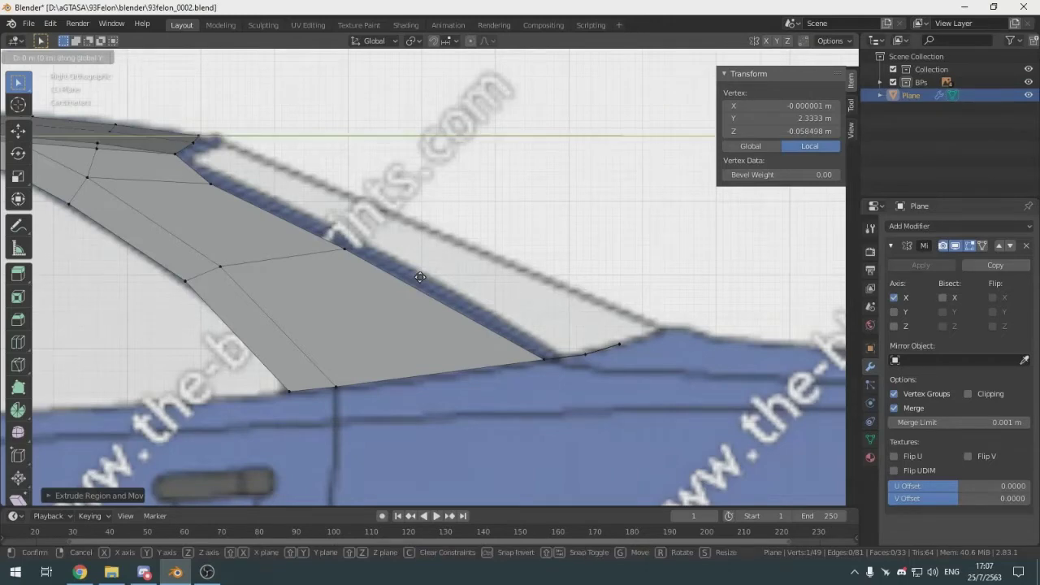
key(z)
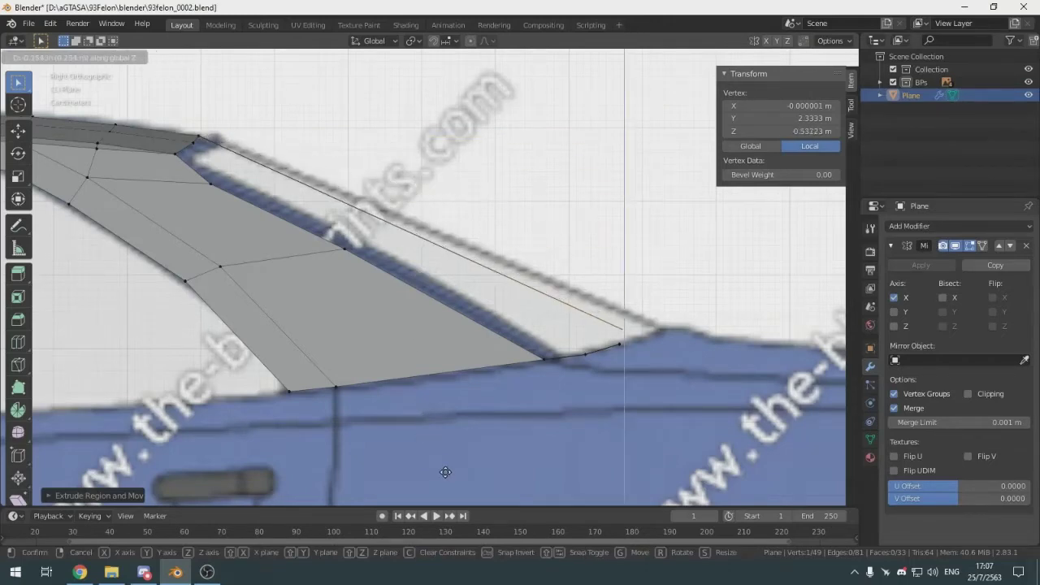
click(449, 473)
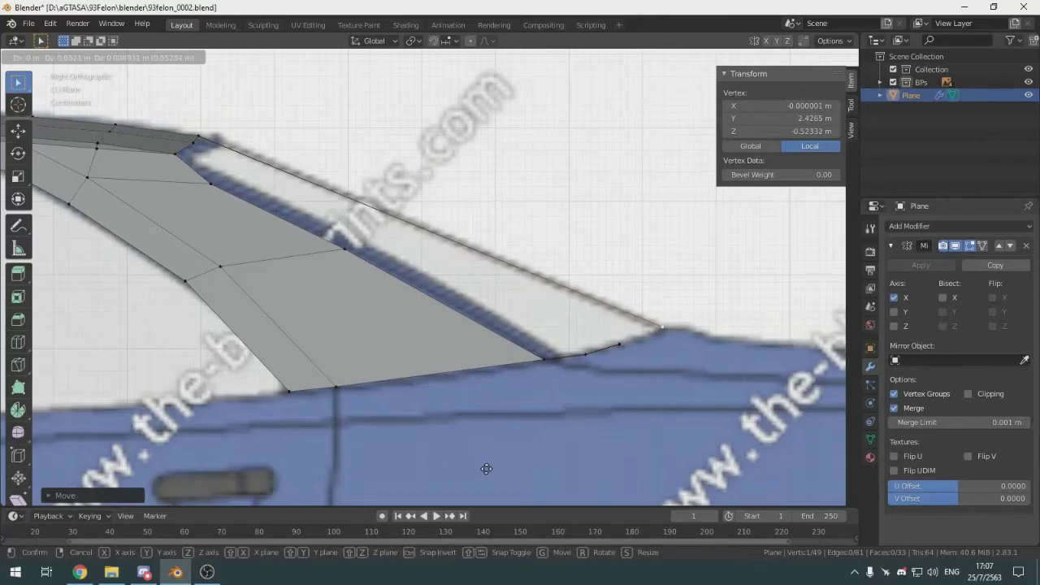
key(KP_1)
Move the inner window edge vertex beside the centre to about Y 2.36 m, Z -0.55 m in the side view
key(KP_7)
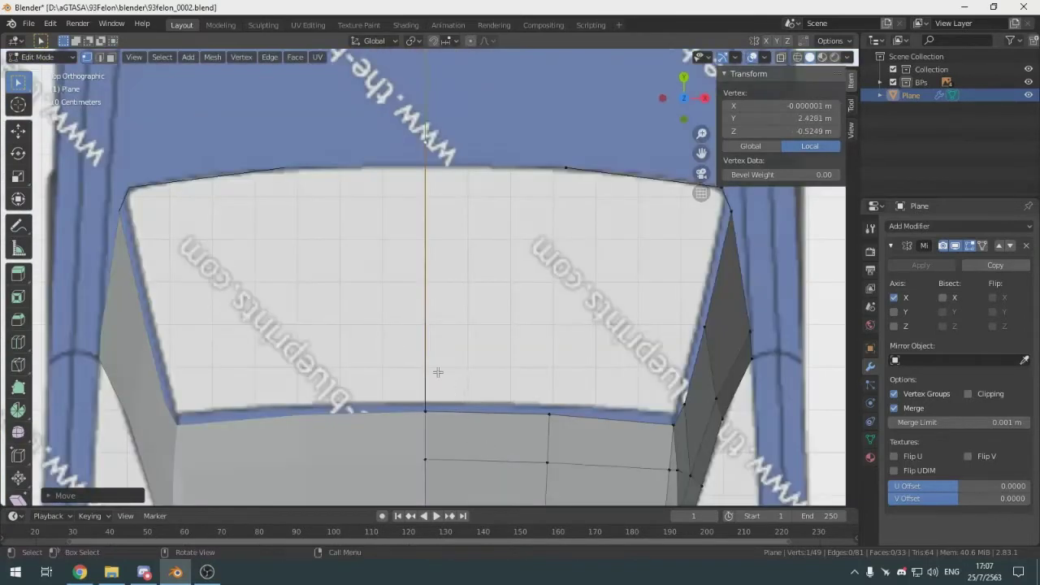
scroll(436, 372, up, 3)
scroll(543, 284, down, 2)
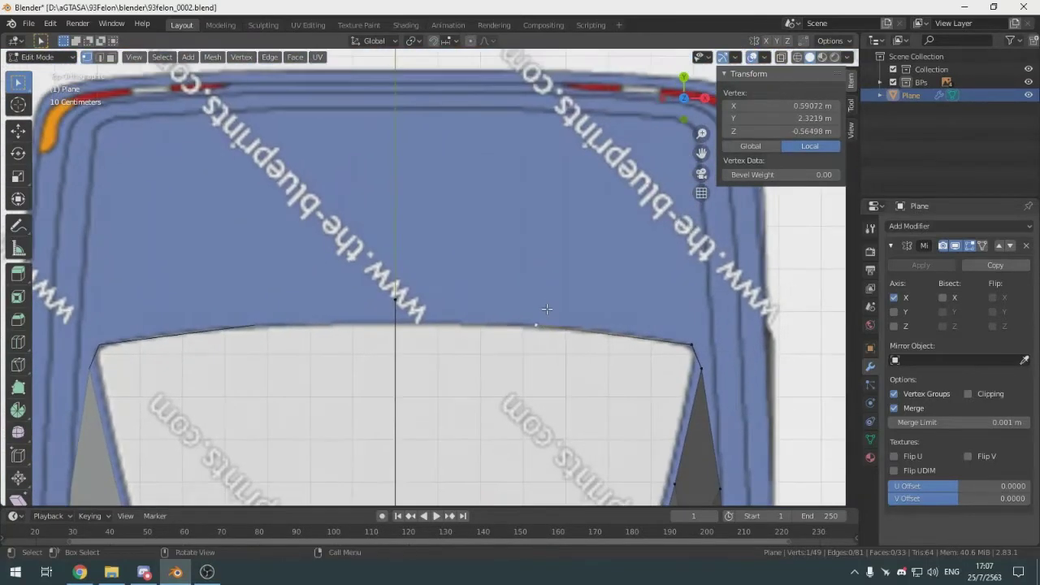
key(KP_3)
key(g)
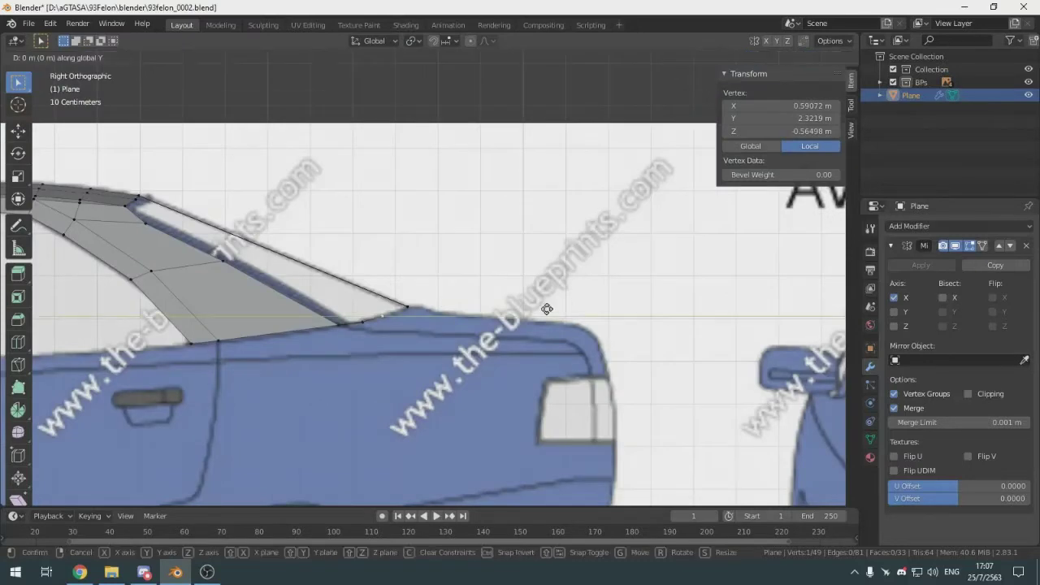
click(546, 309)
key(g)
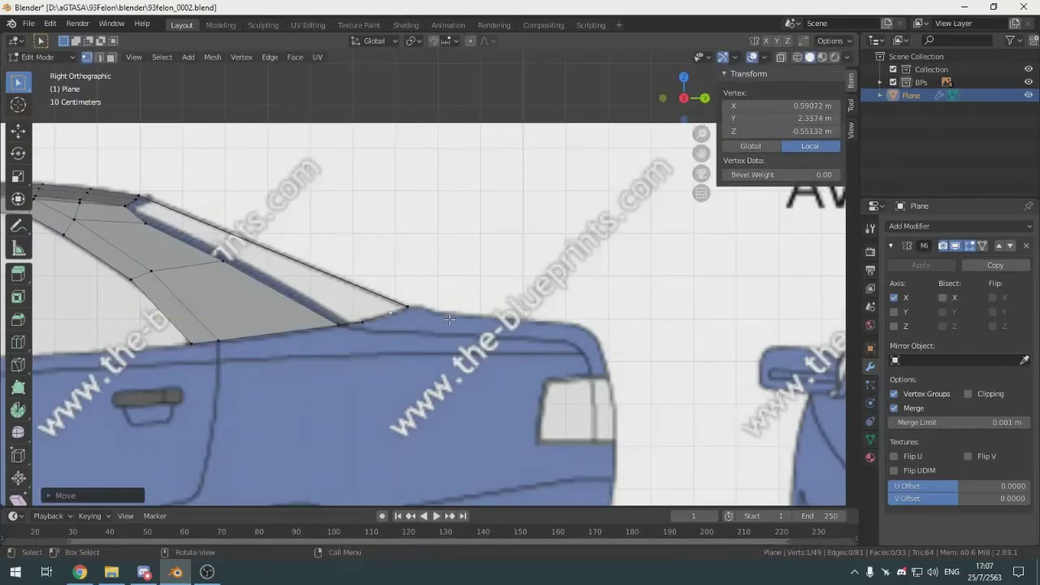
click(450, 320)
Check the window edge against the rear blueprint and shift its inner vertex along Y to about 2.40 m
key(ctrl+KP_1)
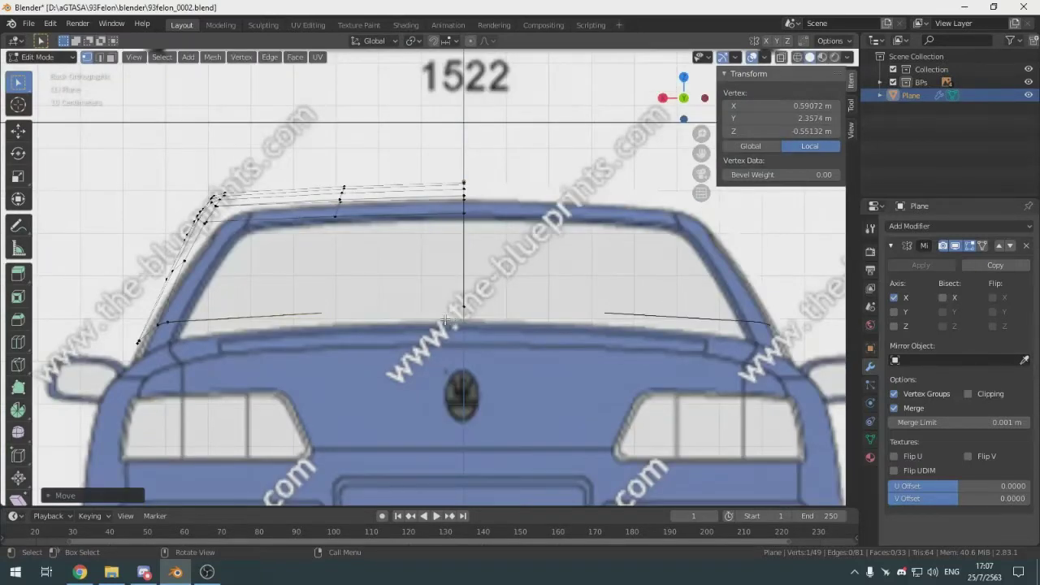
shift+middle_drag(222, 326, 291, 323)
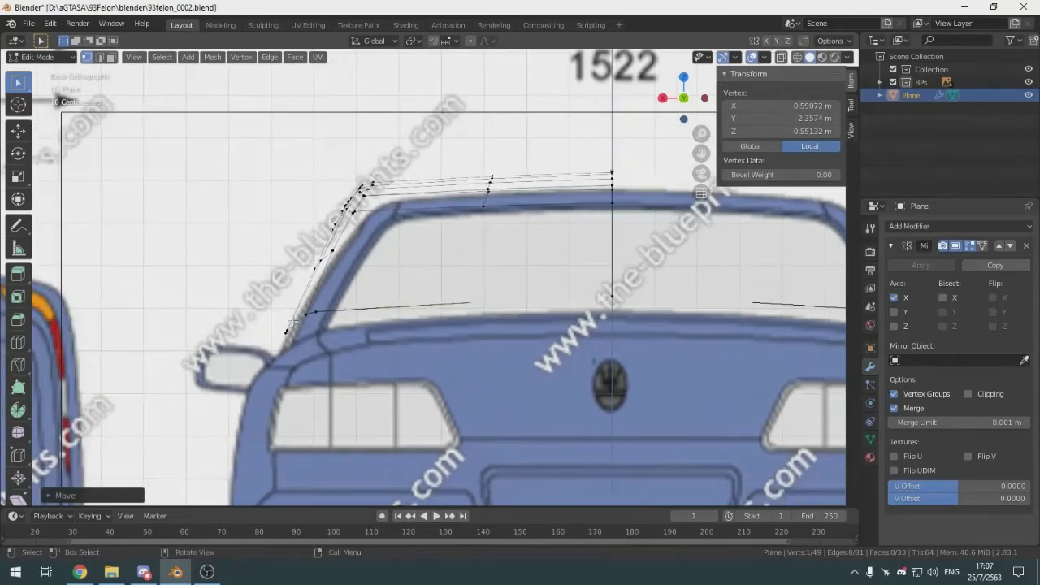
middle_drag(368, 343, 429, 376)
scroll(430, 376, down, 4)
key(KP_7)
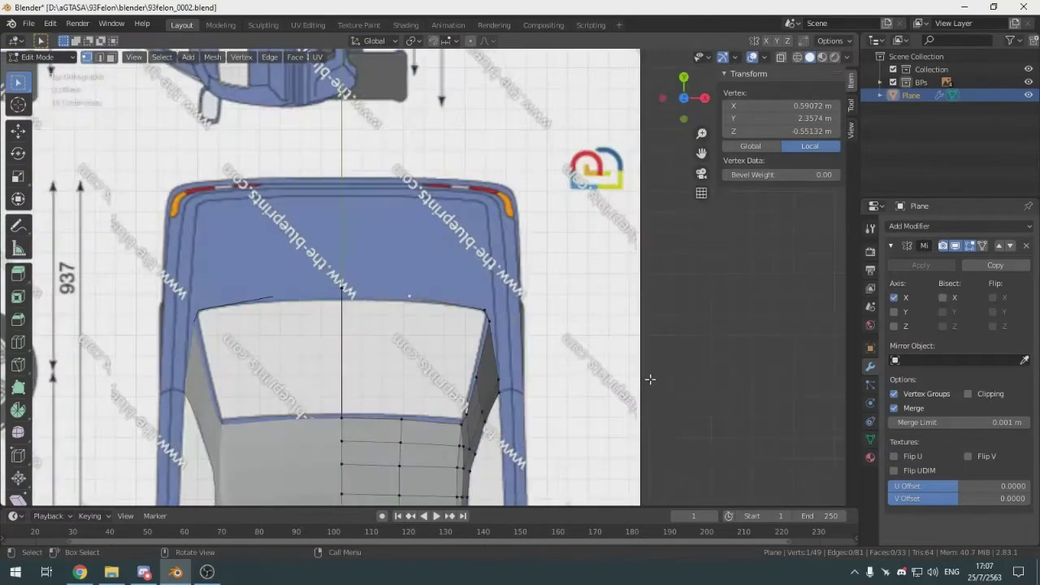
scroll(379, 353, up, 2)
scroll(379, 354, up, 2)
shift+middle_drag(379, 353, 496, 332)
key(g)
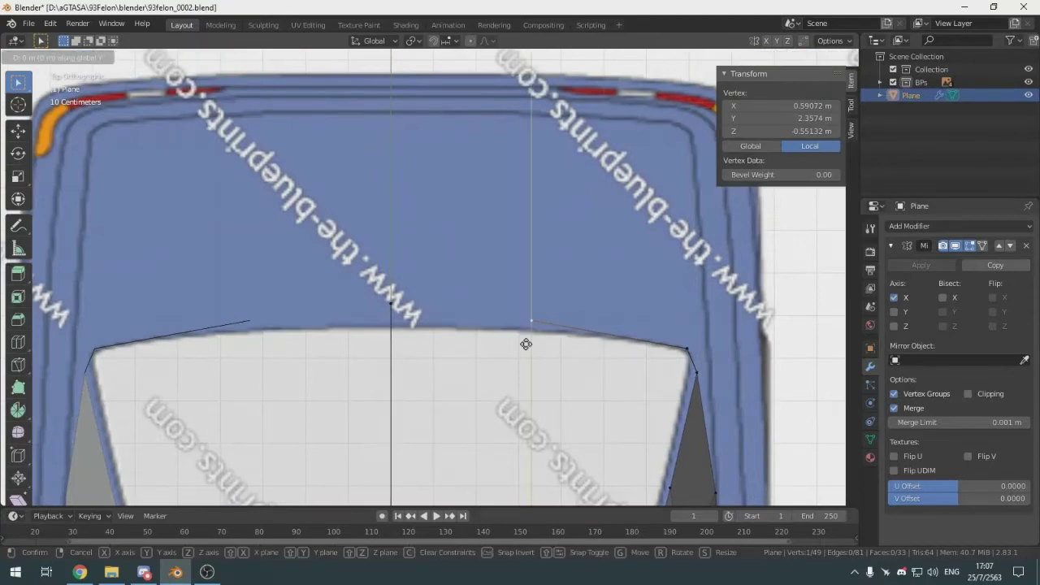
key(y)
click(527, 334)
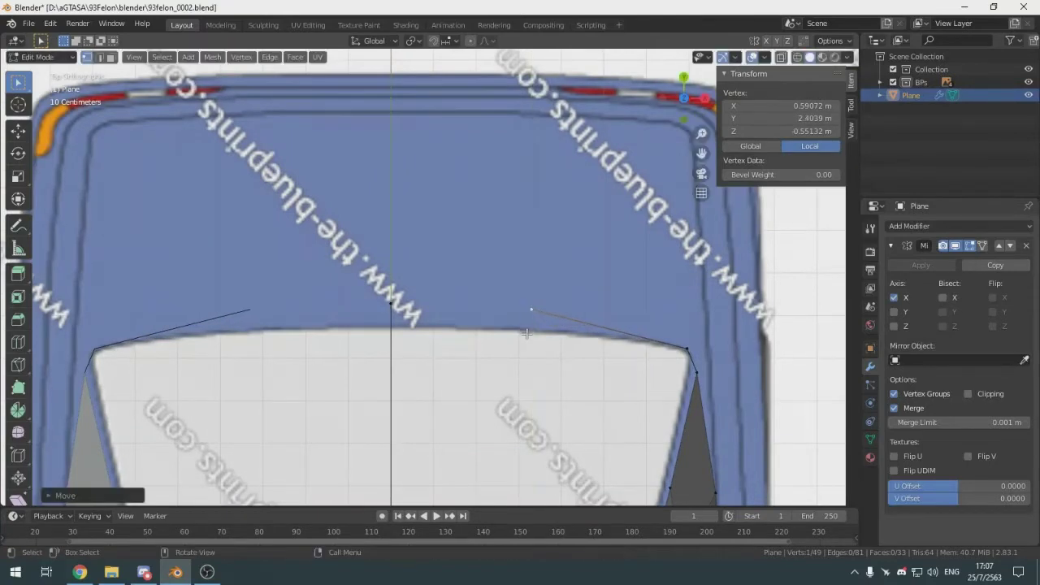
Move the inner and centre window edge vertices together along Y to a median of about 2.37 m, then consult the reference photo
shift+click(389, 303)
key(g)
key(y)
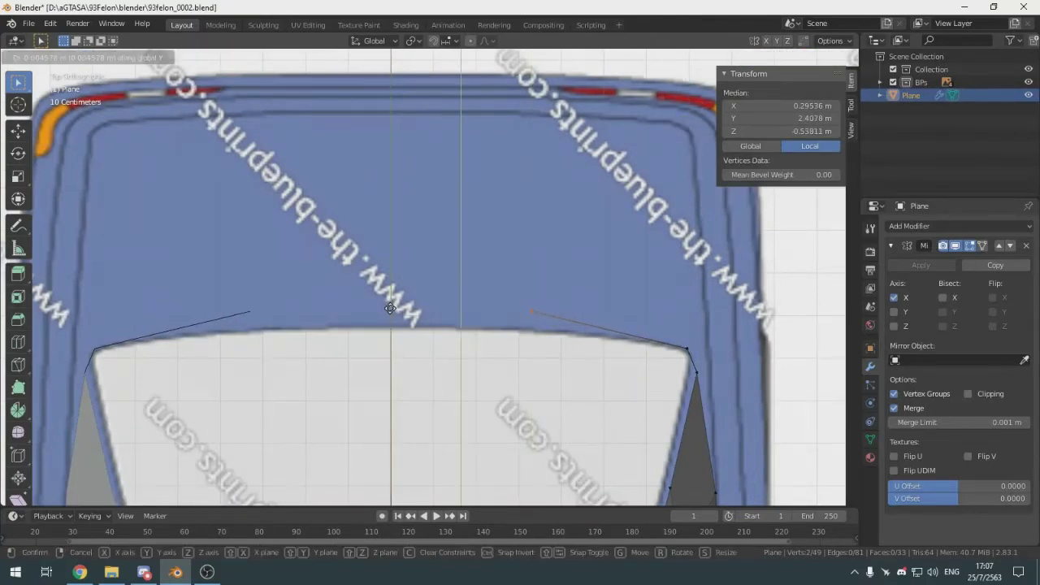
click(406, 318)
key(alt+Tab)
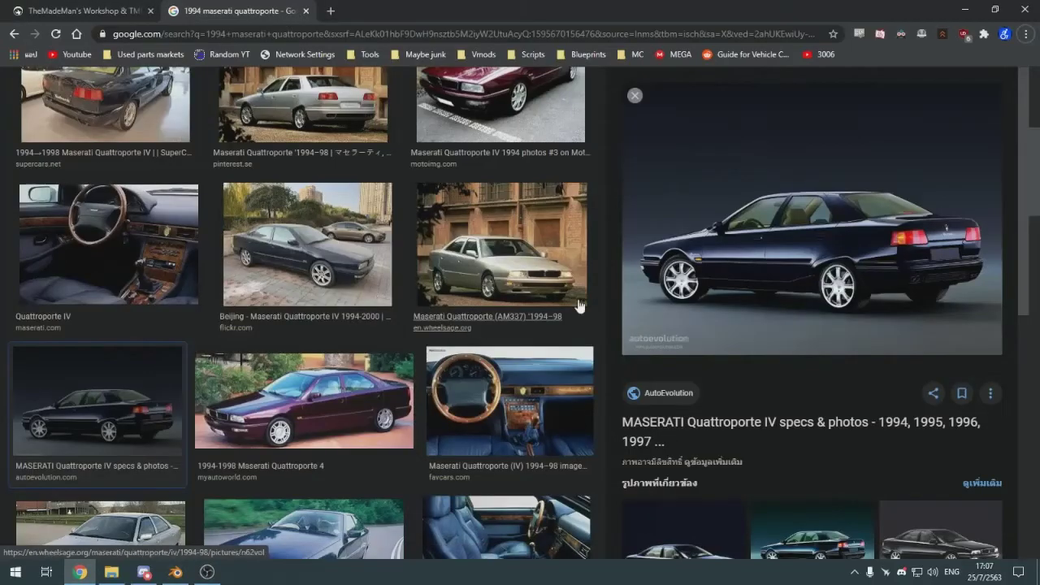
key(alt+Tab)
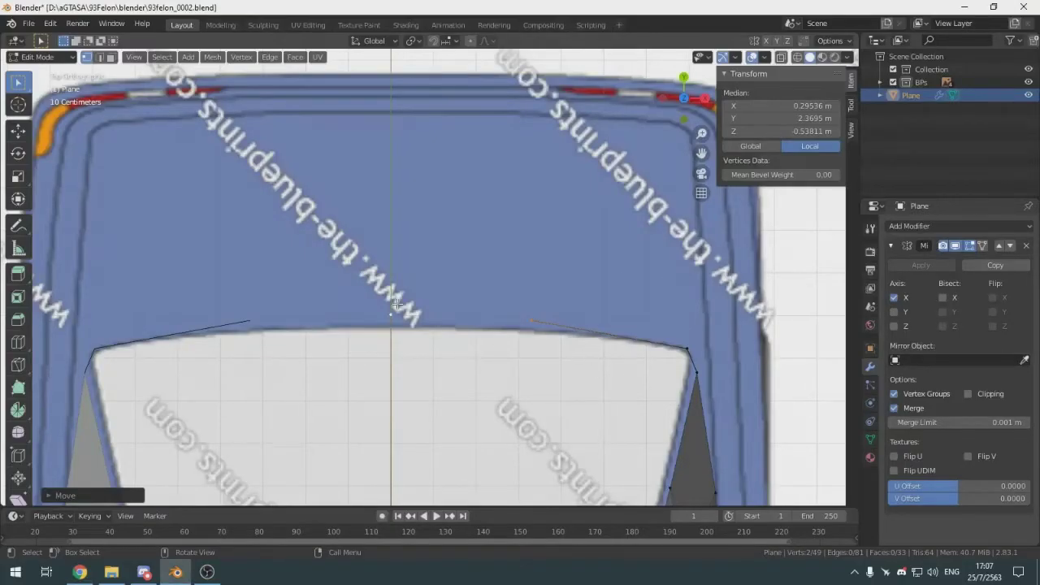
Connect the inner and centre window edge vertices with an edge and delete the centre edge running up to the roof
key(f)
scroll(410, 349, down, 4)
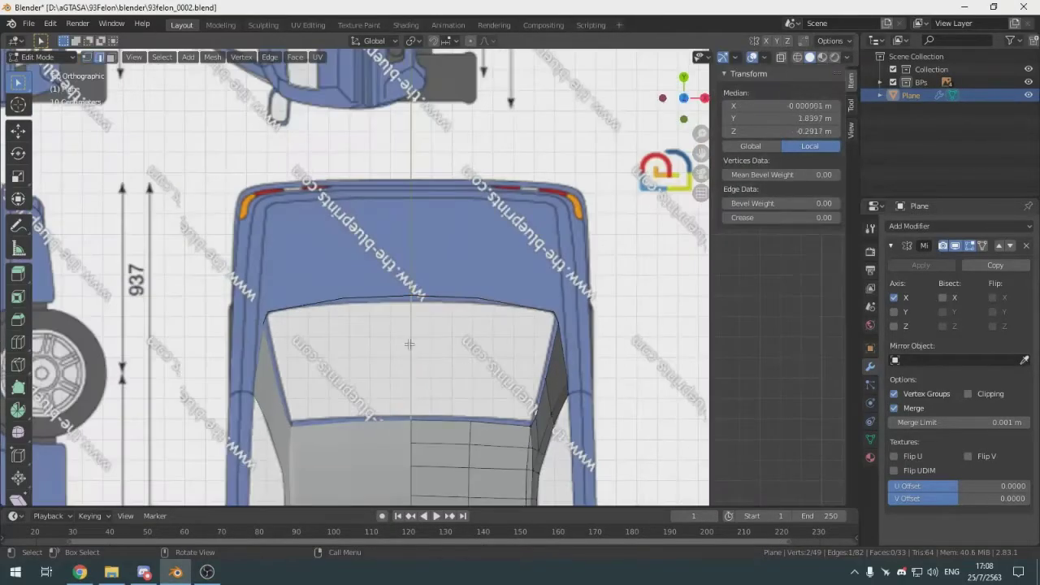
right_click(409, 345)
click(370, 329)
middle_drag(369, 328, 317, 200)
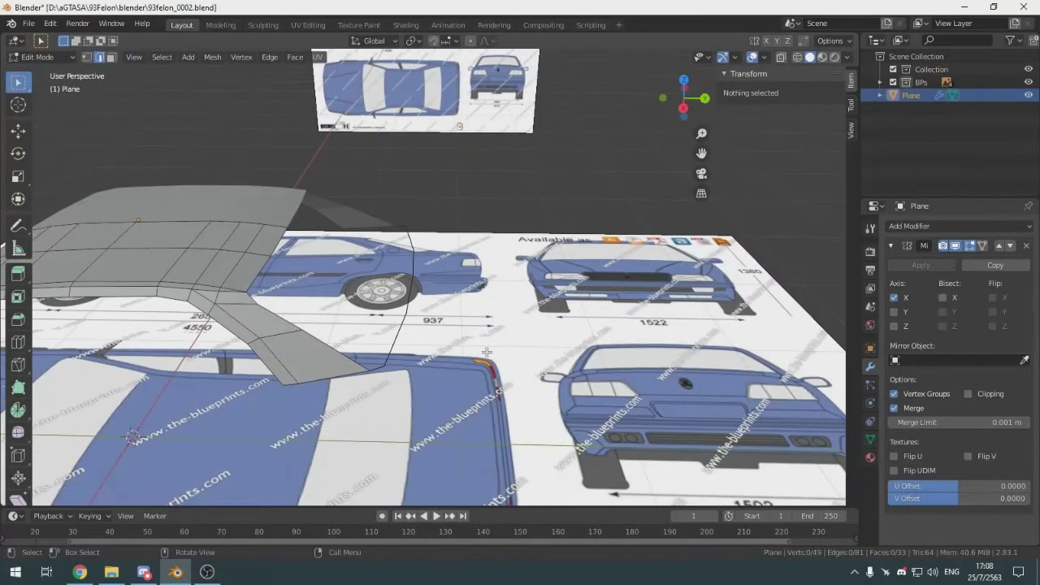
Extrude the centre vertex of the rear window's lower edge rearward in the side view to about Y 2.79 m, Z -0.57 m
key(1)
middle_drag(487, 352, 422, 305)
click(421, 286)
key(KP_3)
scroll(422, 286, up, 5)
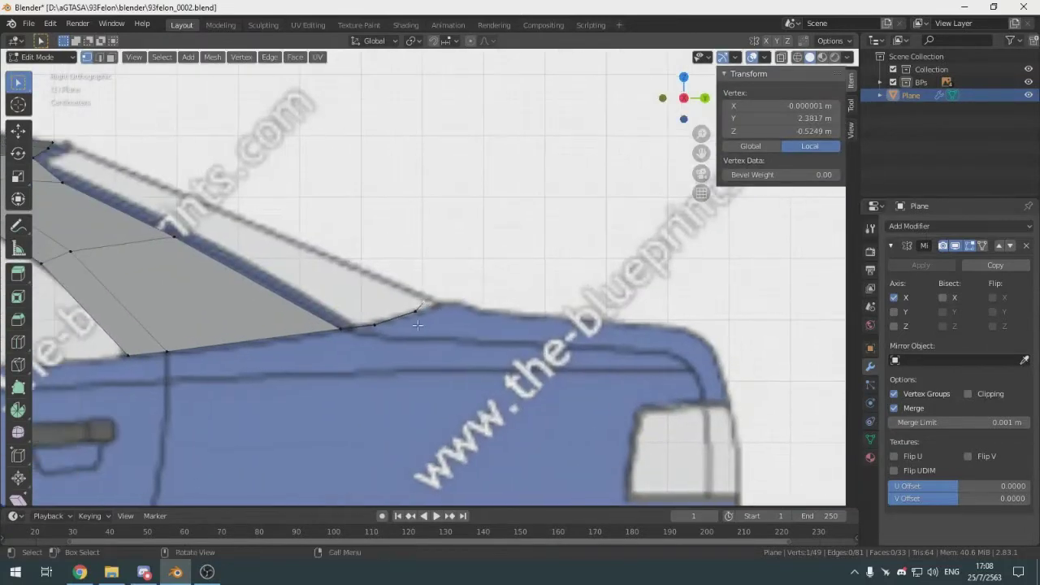
key(e)
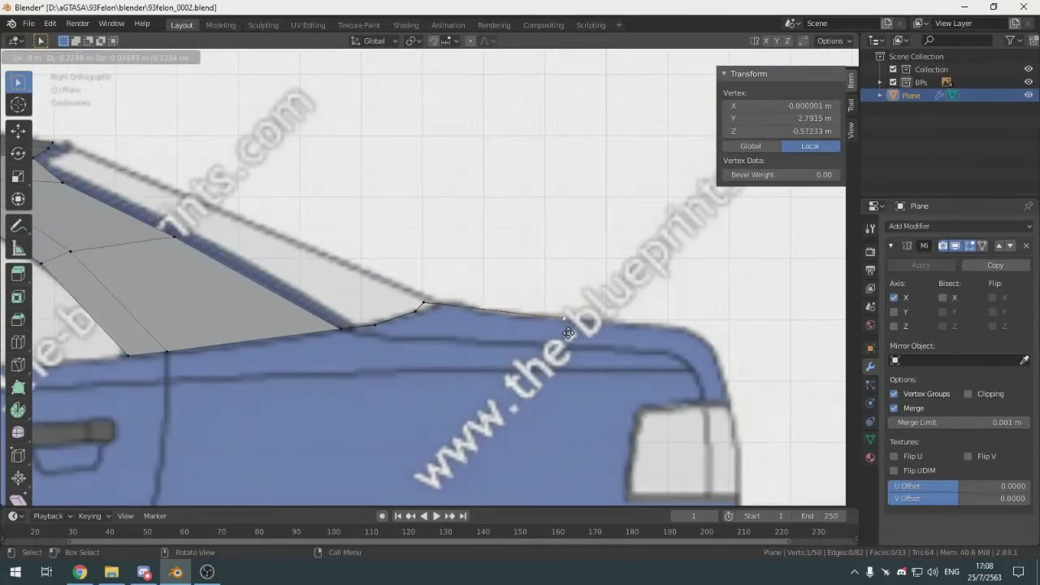
click(568, 333)
Extrude the window edge vertex beside the centre rearward in the side view to about Y 2.79 m, Z -0.59 m
key(KP_7)
scroll(437, 361, down, 4)
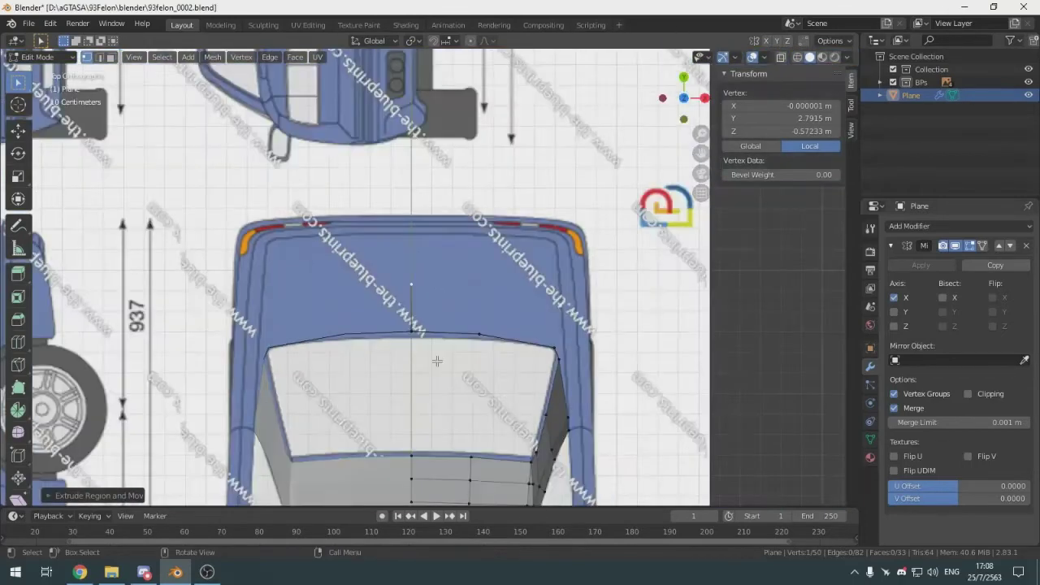
click(479, 336)
key(KP_3)
scroll(480, 336, up, 5)
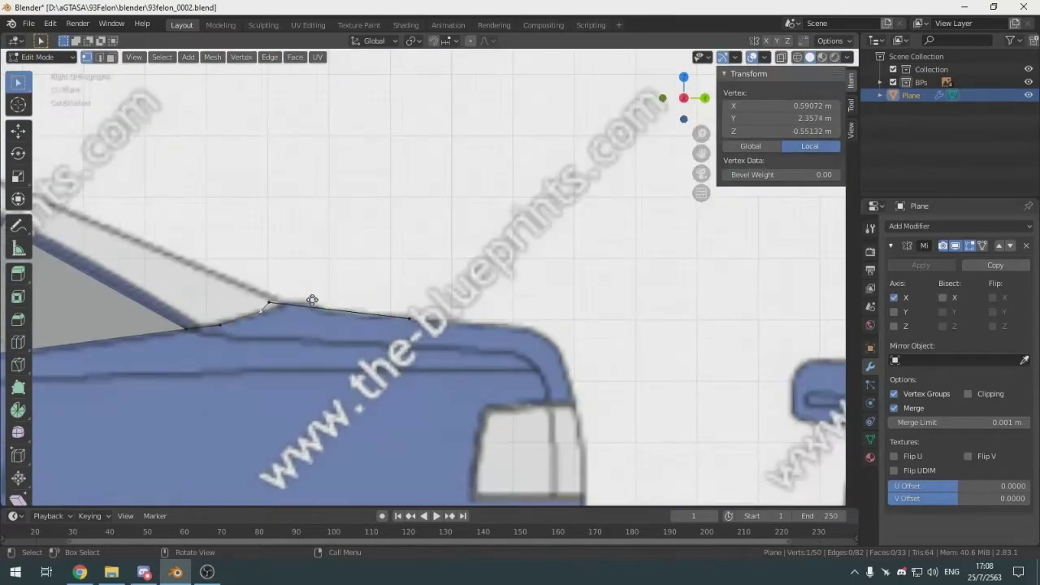
key(e)
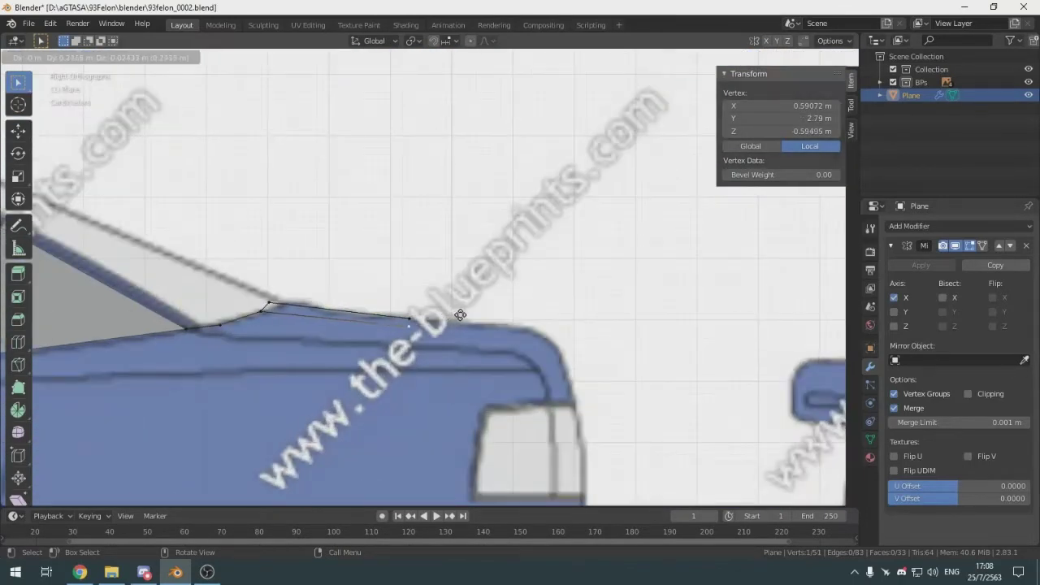
click(460, 314)
Move the extruded vertex beside the centre outward along X to about 0.61 m in the top view
key(KP_7)
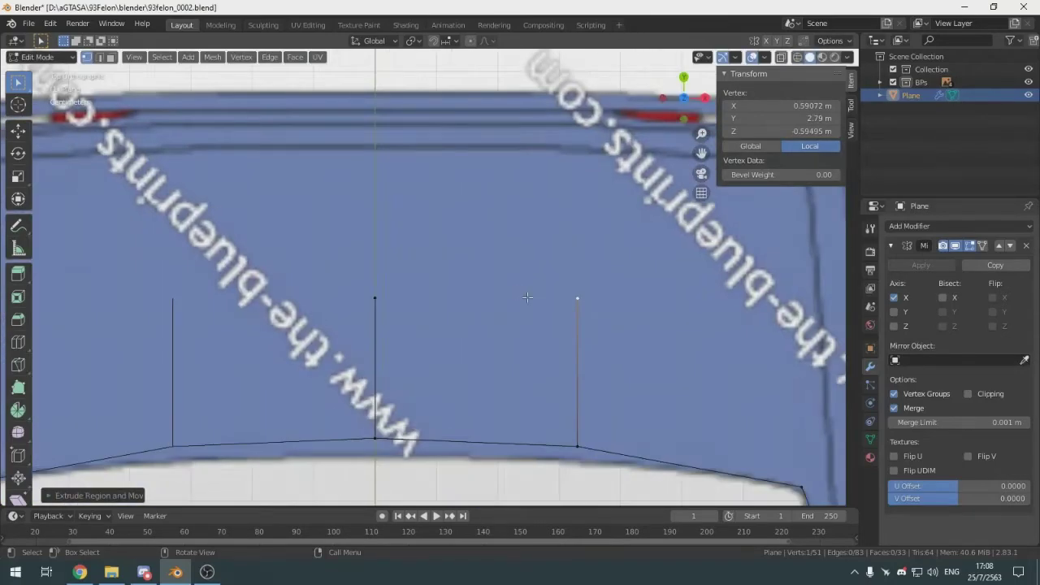
scroll(528, 297, down, 5)
scroll(632, 340, up, 5)
key(g)
key(x)
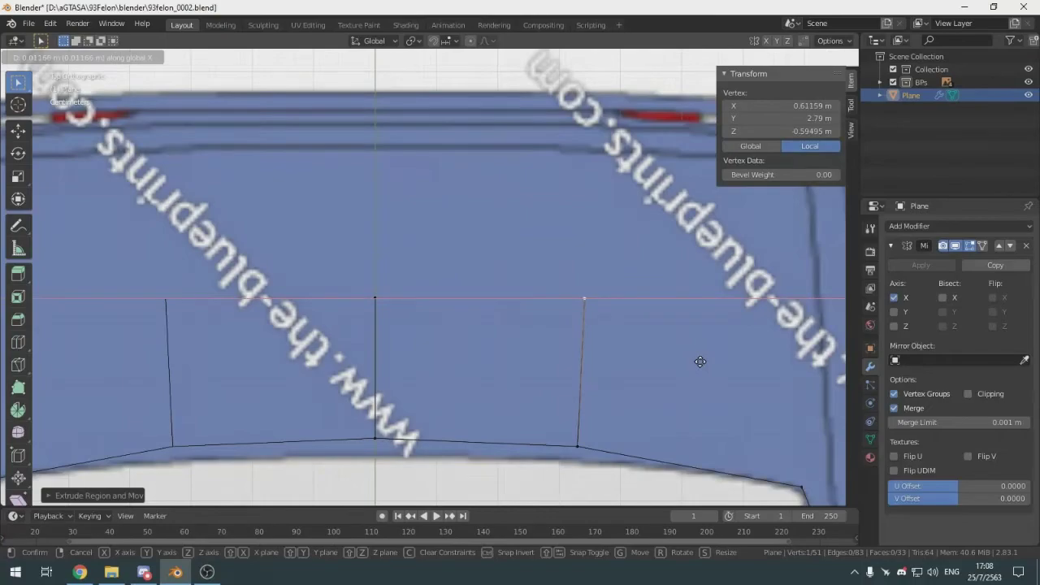
click(700, 362)
Fill a face between the two window edge vertices and the two vertices extruded behind them
scroll(655, 381, down, 7)
middle_drag(653, 383, 506, 315)
shift+click(384, 269)
shift+click(389, 324)
shift+click(422, 268)
key(f)
click(544, 365)
scroll(544, 364, down, 2)
scroll(407, 278, up, 4)
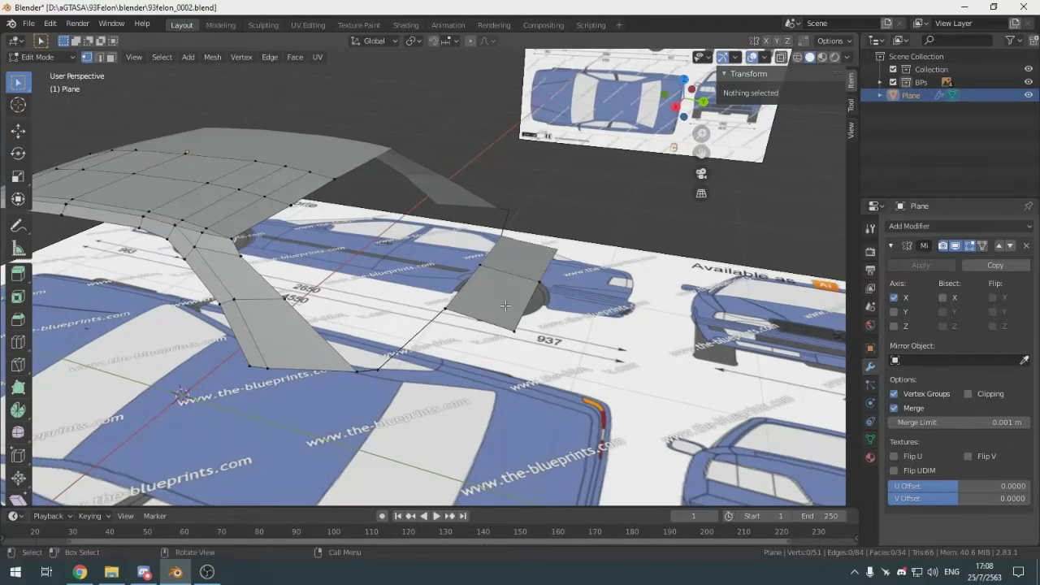
key(alt)
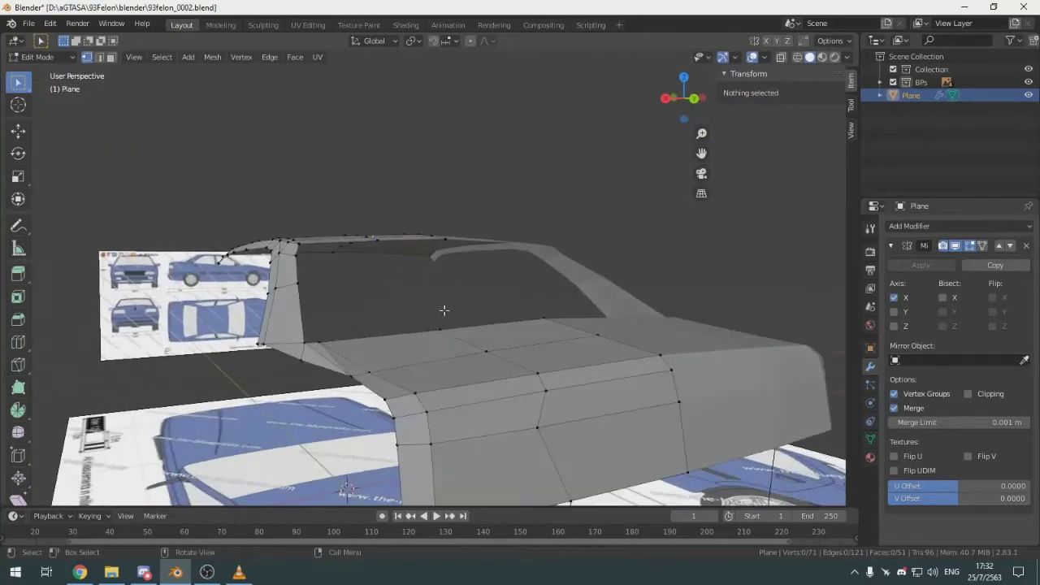
middle_drag(444, 310, 602, 280)
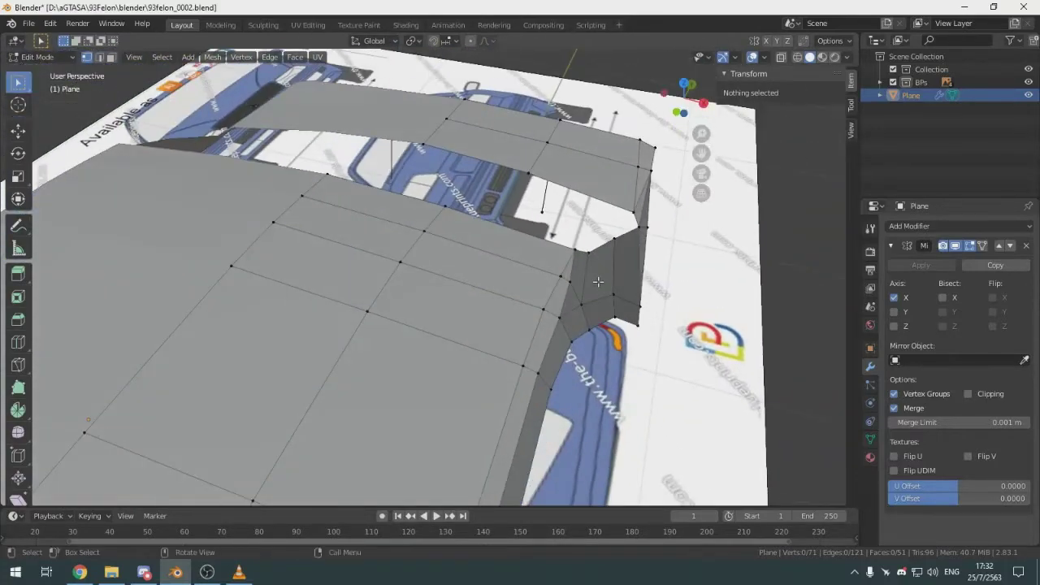
key(ctrl+r)
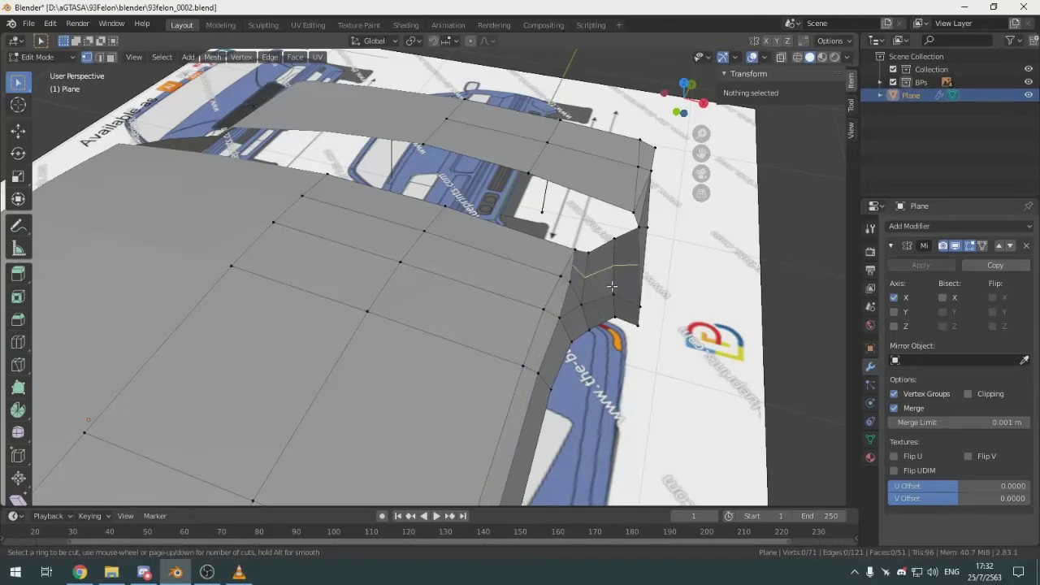
click(599, 283)
right_click(601, 284)
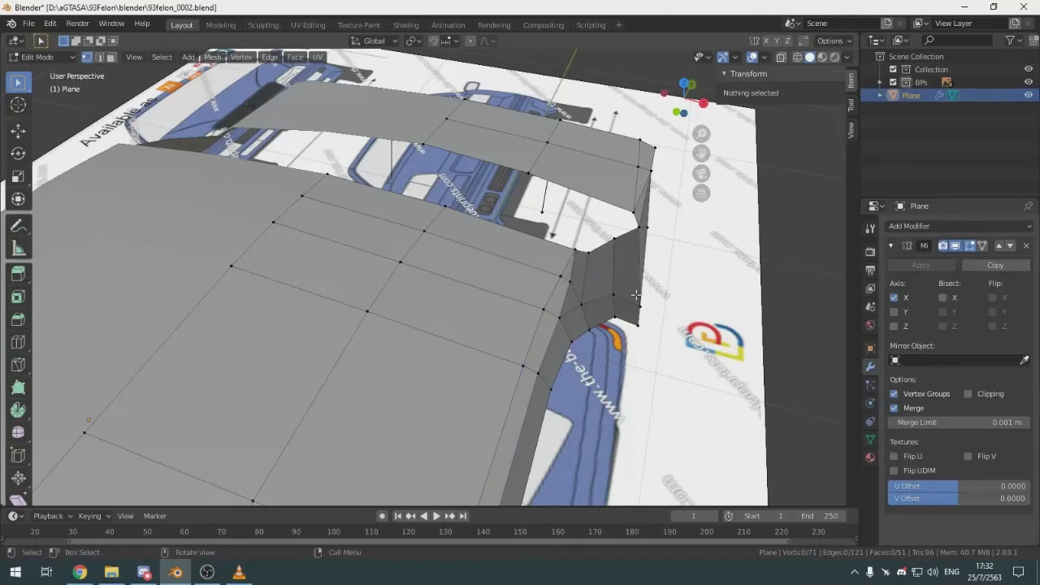
Knife-cut a new edge line down the rear pillar from the roof edge vertex through each cross edge to the pillar's lower edge
middle_drag(601, 284, 461, 246)
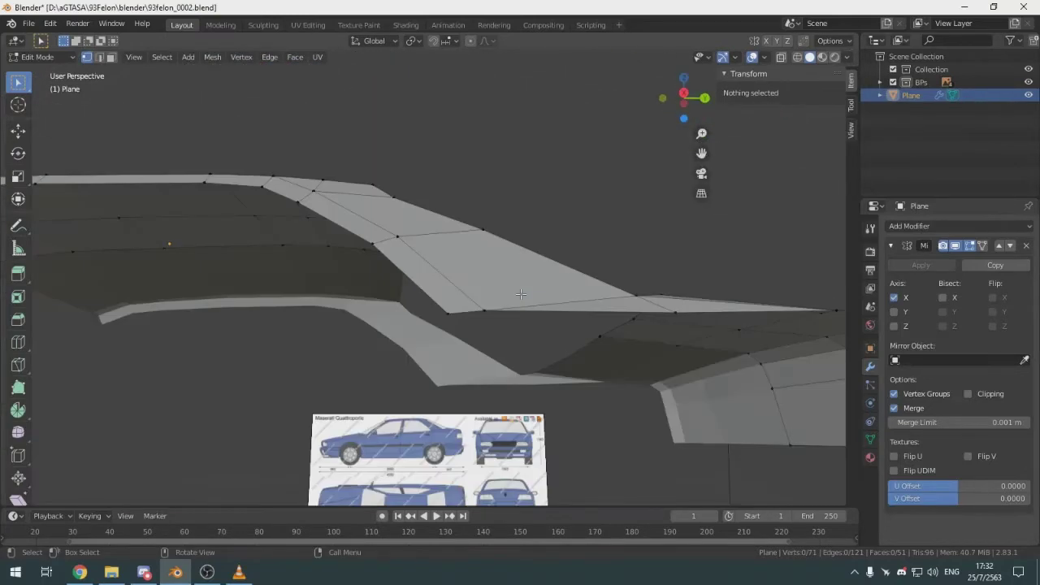
key(KP_3)
scroll(407, 218, up, 4)
shift+middle_drag(370, 196, 524, 314)
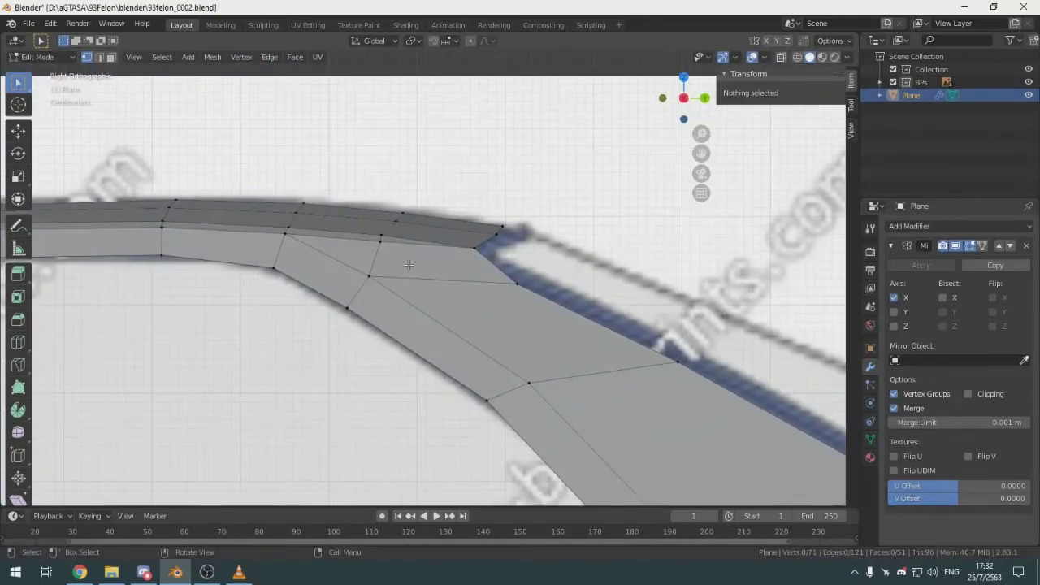
key(k)
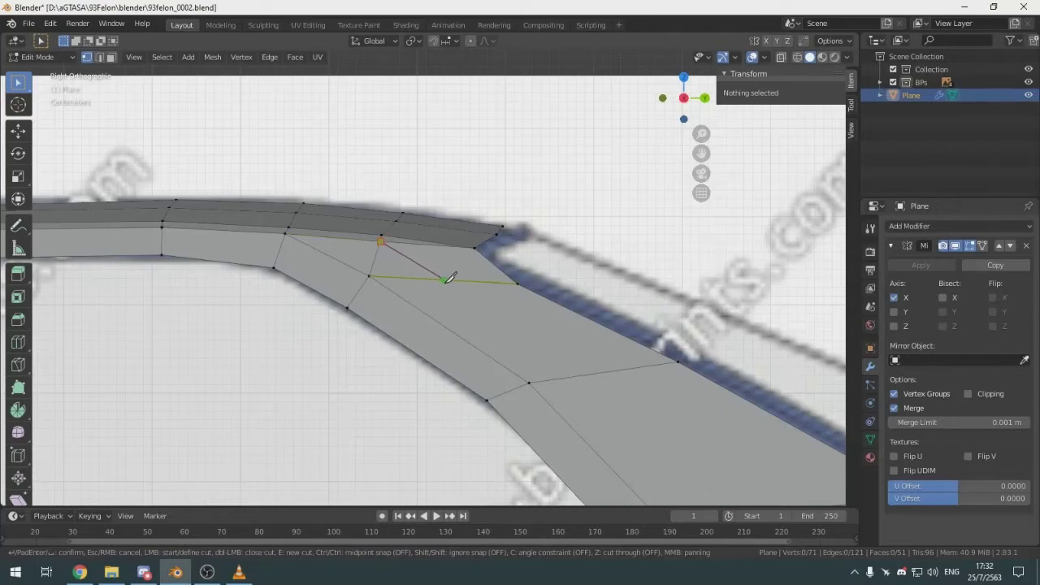
click(444, 279)
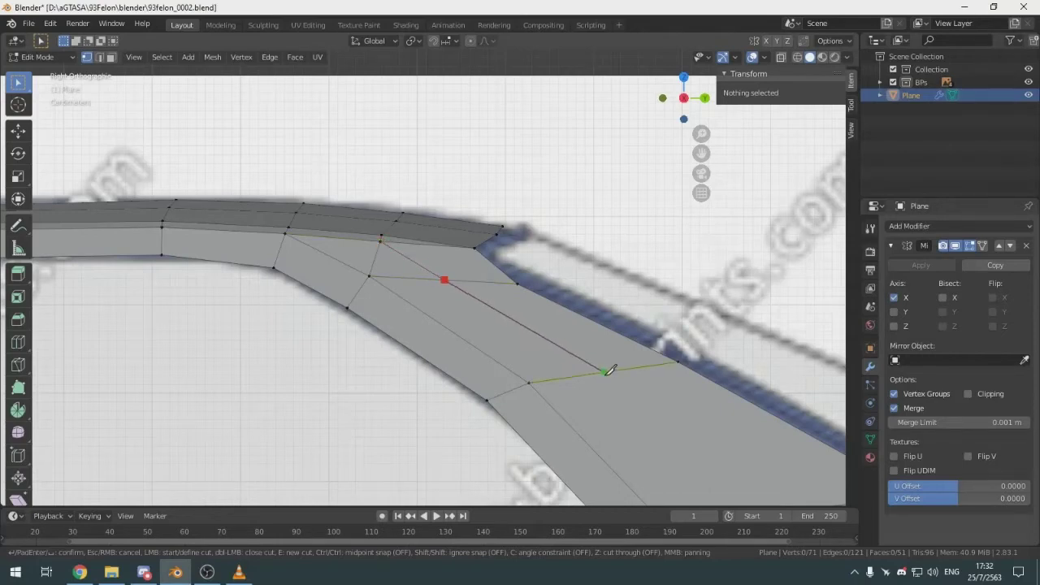
click(609, 371)
scroll(609, 371, down, 3)
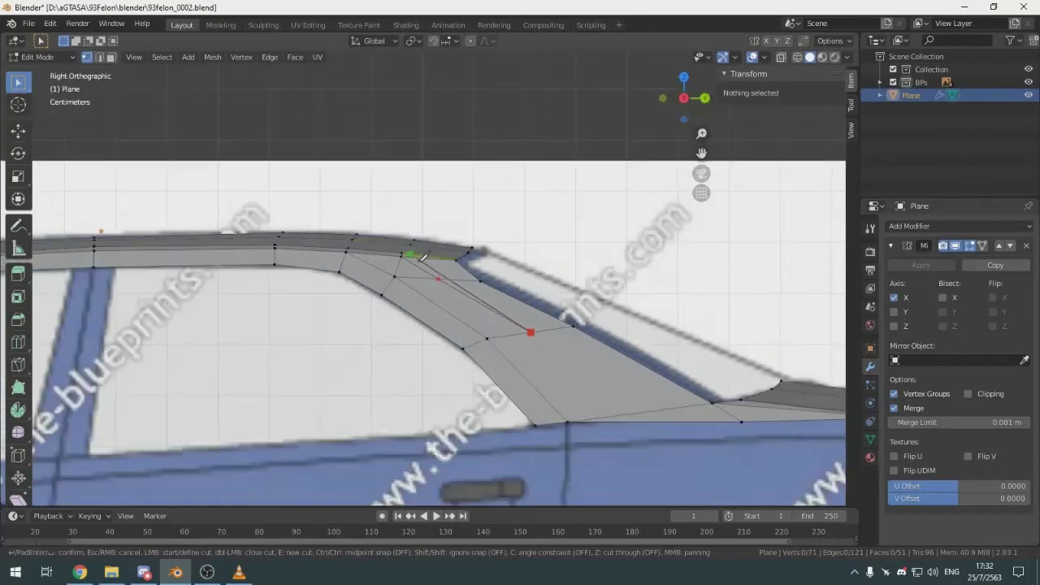
click(645, 411)
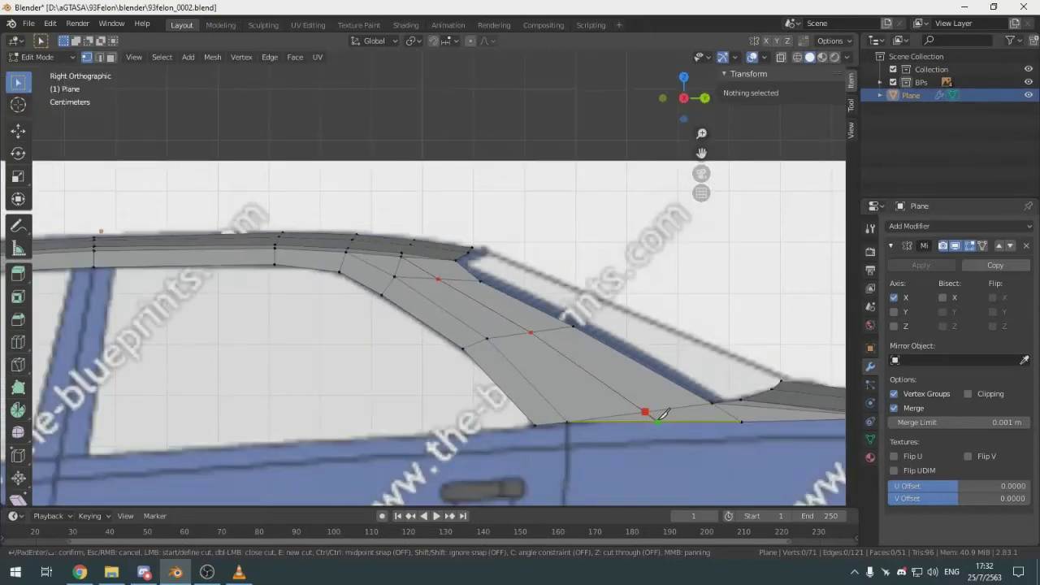
click(657, 422)
key(Return)
Select the four new cut vertices on the pillar and move them outward along X to a median of about 1.18 m
middle_drag(475, 359, 542, 423)
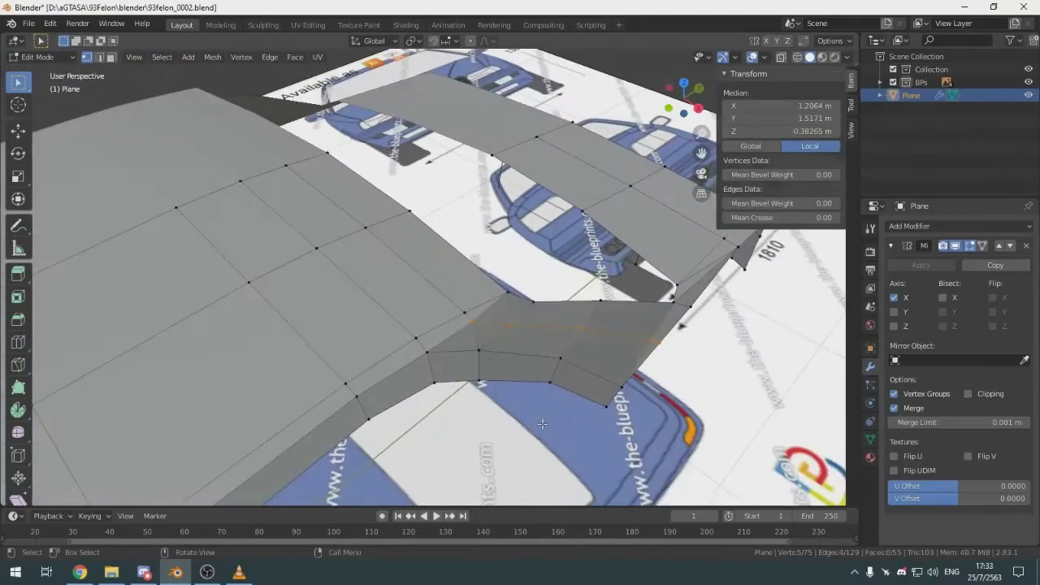
click(514, 327)
shift+click(582, 328)
middle_drag(554, 320, 604, 335)
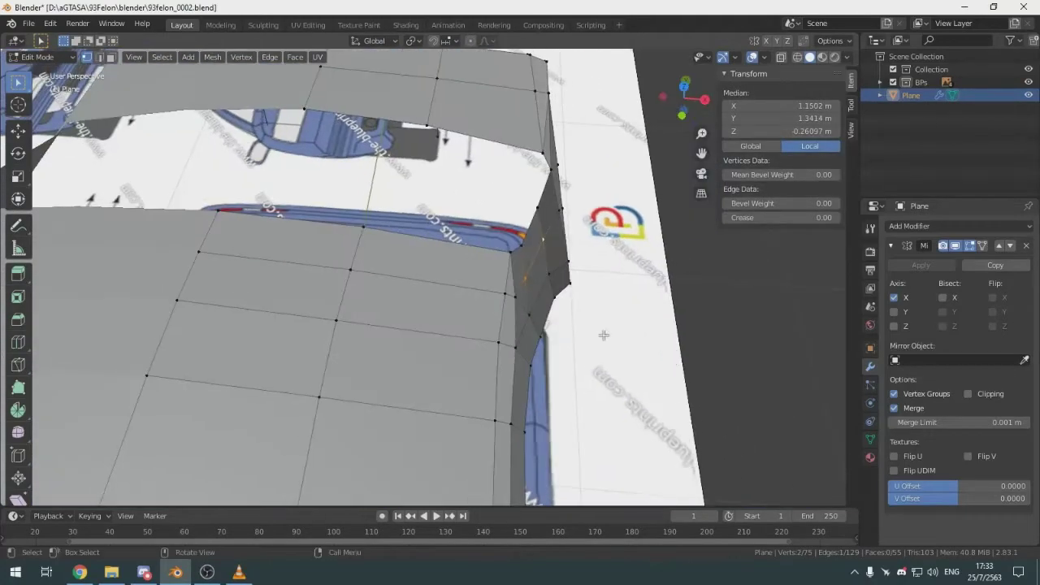
shift+click(520, 300)
middle_drag(519, 301, 536, 315)
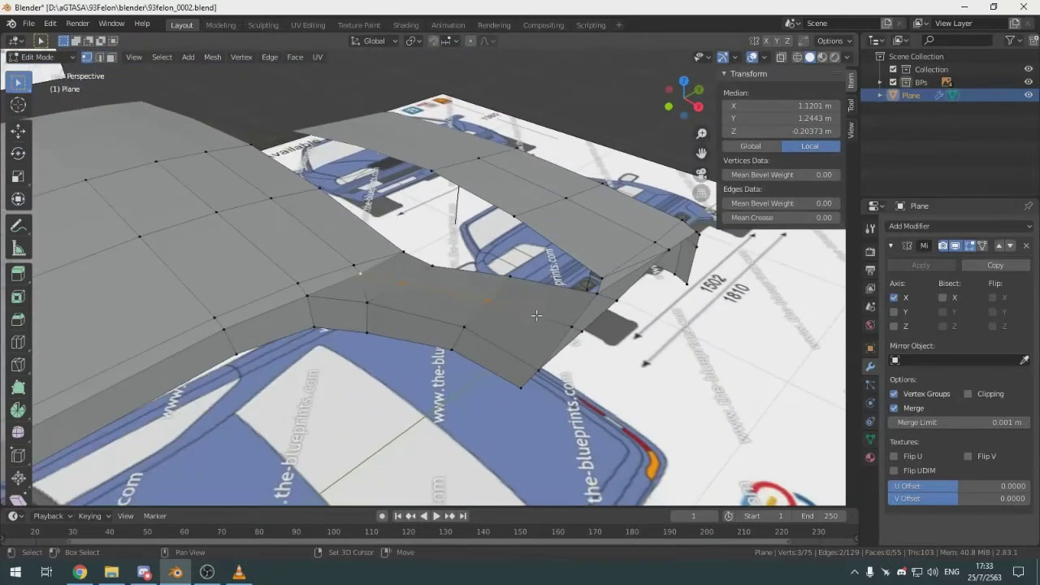
key(KP_7)
key(KP_Decimal)
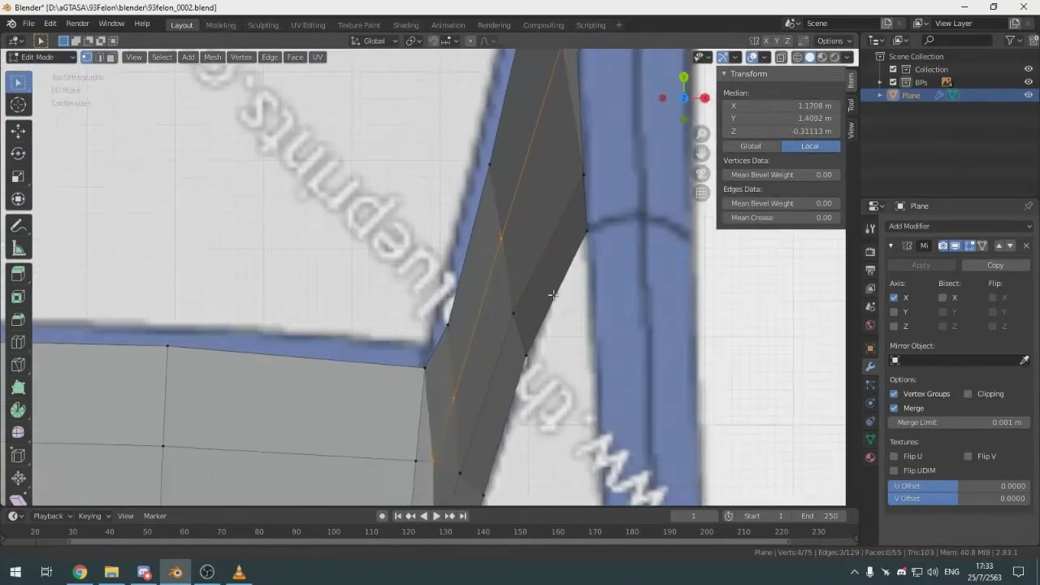
key(g)
key(x)
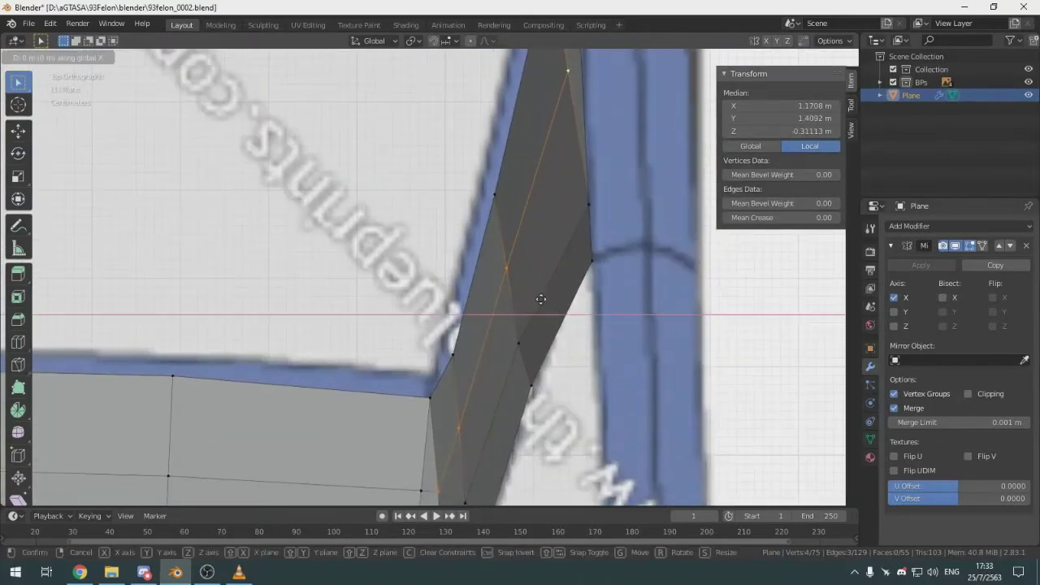
click(544, 299)
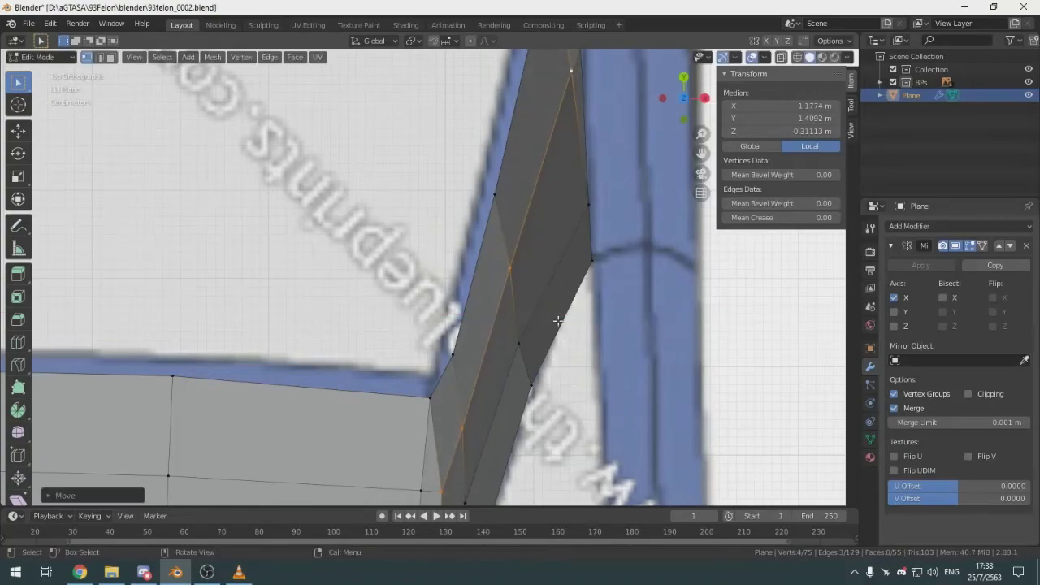
Shift the lowest vertex of the pillar cut along X to about 1.36 m in the top view
middle_drag(549, 313, 411, 295)
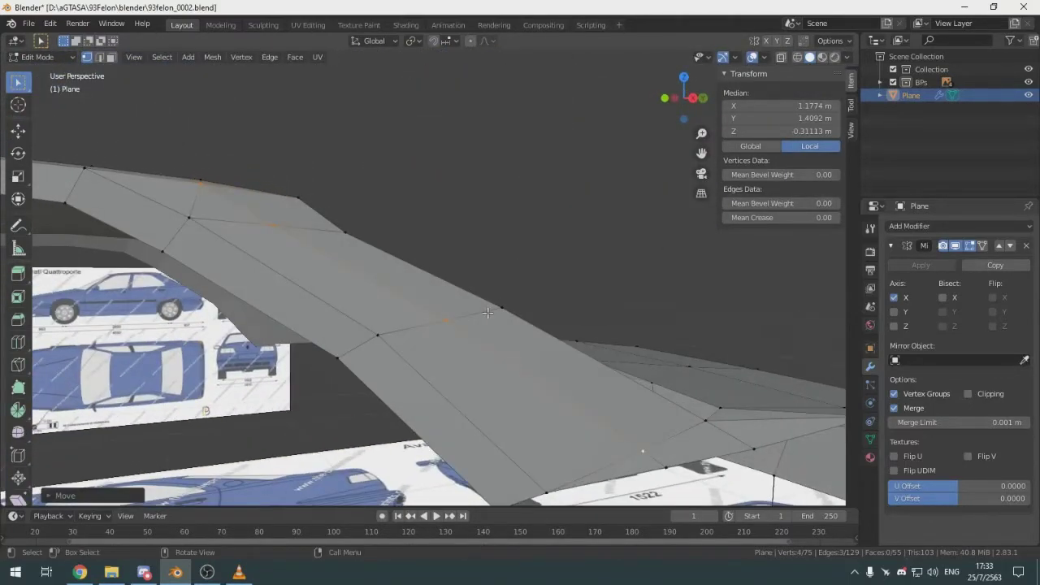
middle_drag(497, 321, 557, 415)
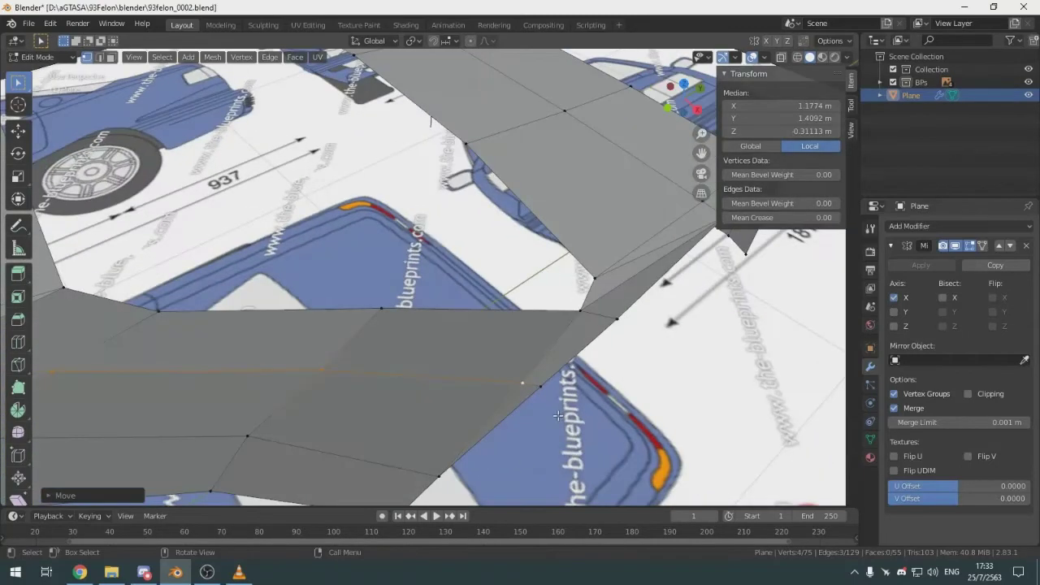
click(557, 415)
key(KP_7)
key(g)
key(x)
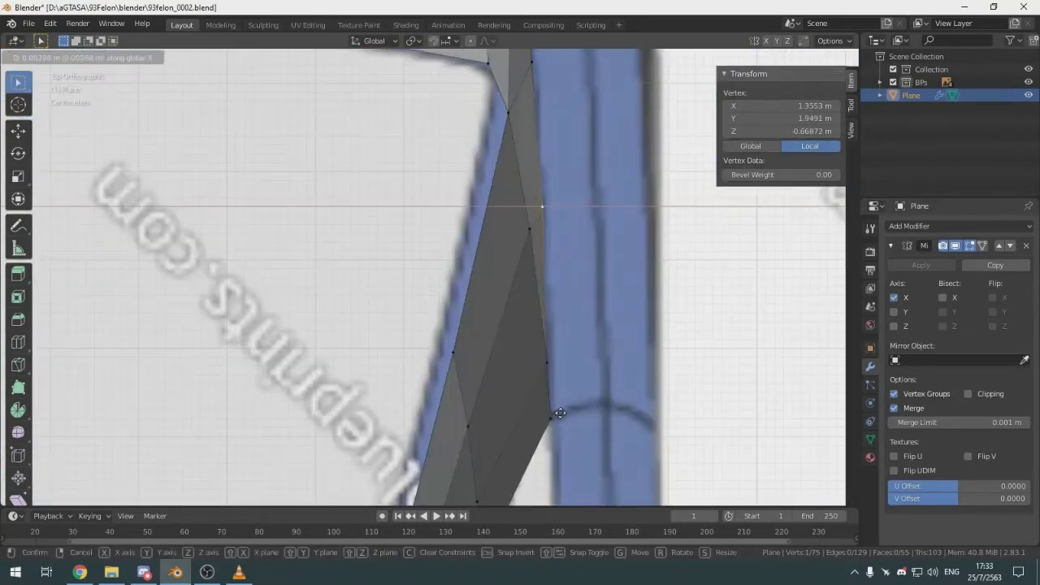
click(559, 413)
Shift the cut vertex just above the lowest one outward along X to about 1.33 m
click(532, 249)
key(g)
key(x)
click(534, 249)
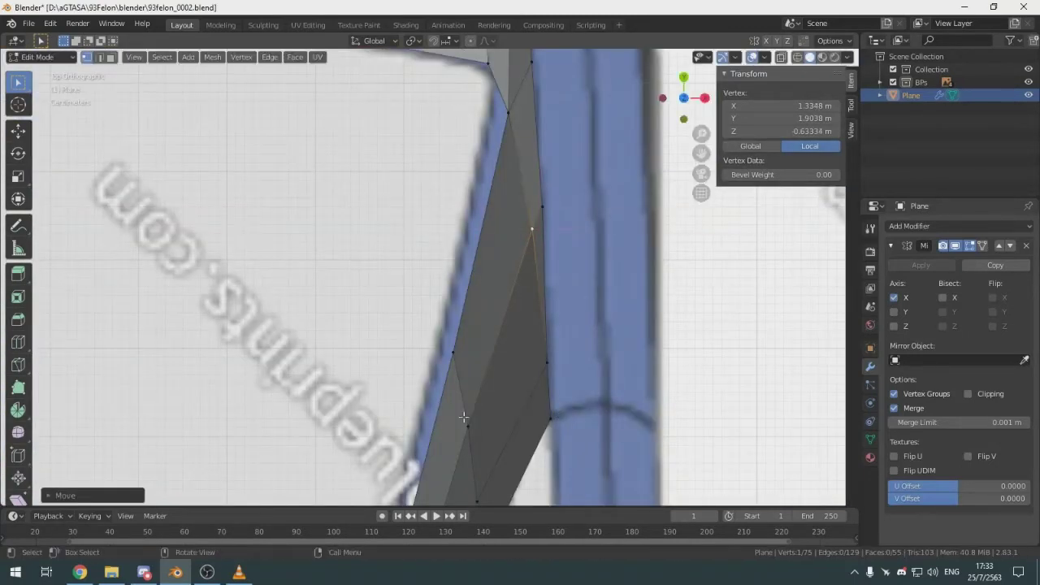
Adjust the remaining upper cut vertices along X to about 1.21 m, 1.11 m and 1.06 m
click(466, 425)
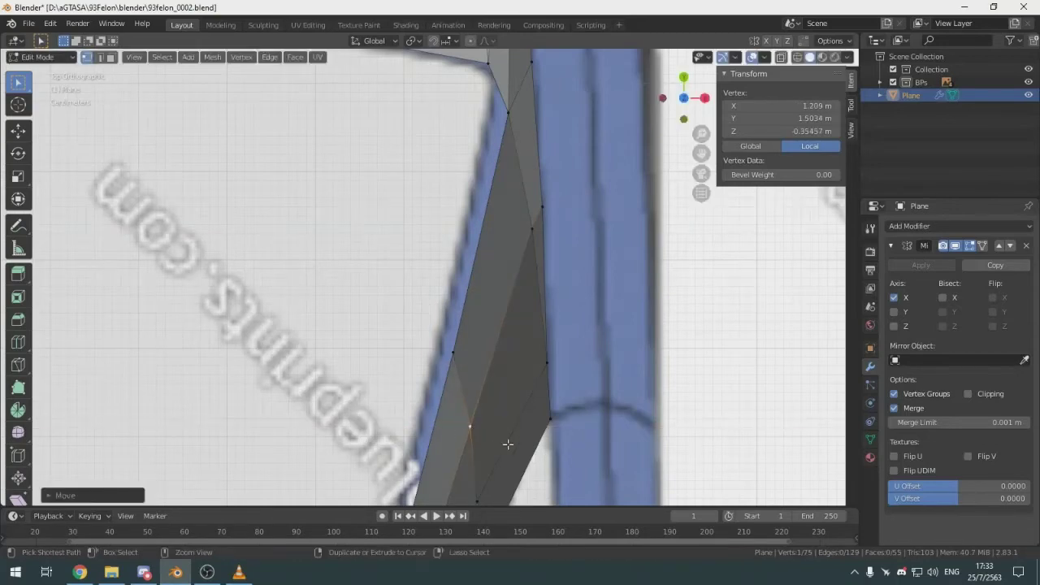
shift+middle_drag(508, 444, 531, 273)
key(g)
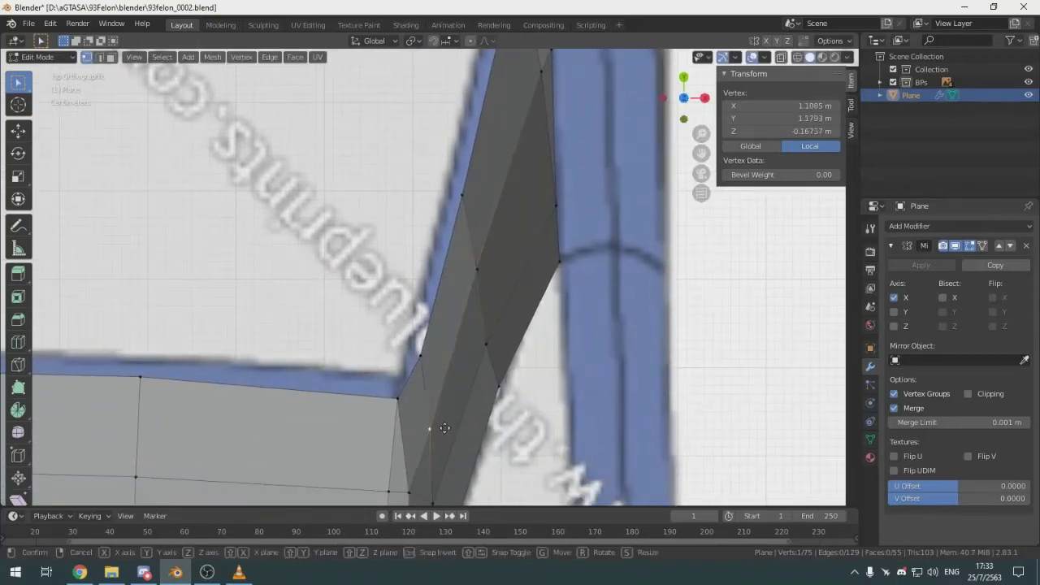
key(x)
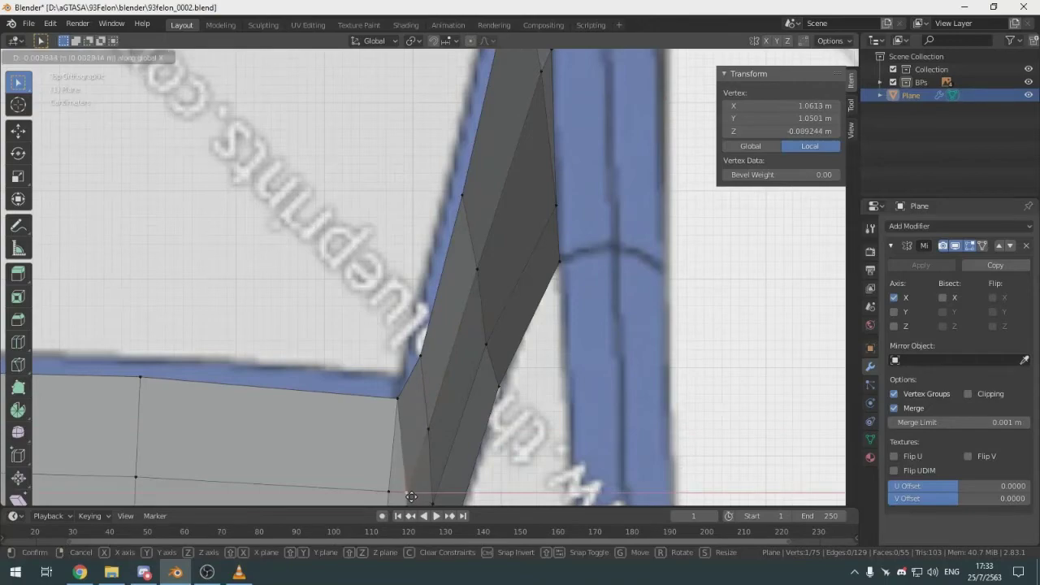
click(427, 485)
Slide three vertices of the pillar's middle cross edge down their edges, the one nearest the side window to about Y 1.36 m, Z -0.39 m
click(652, 383)
middle_drag(651, 383, 536, 270)
click(503, 251)
key(KP_3)
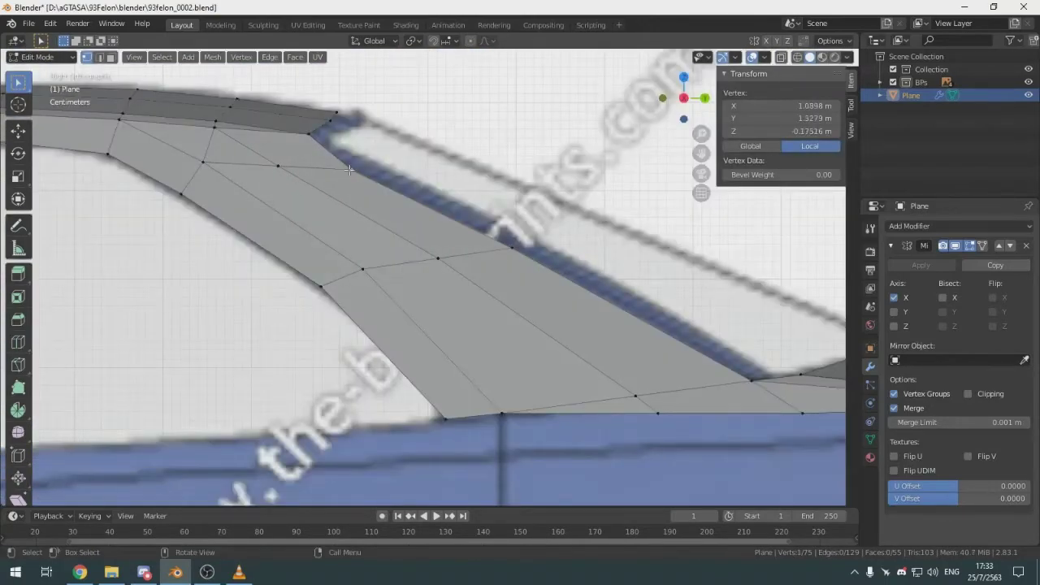
key(shift+v)
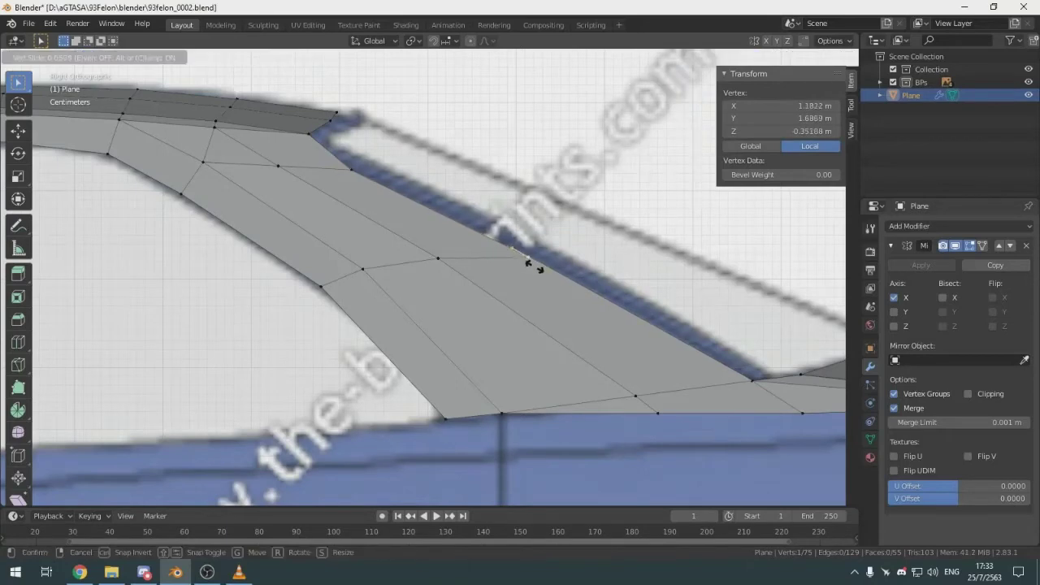
click(439, 272)
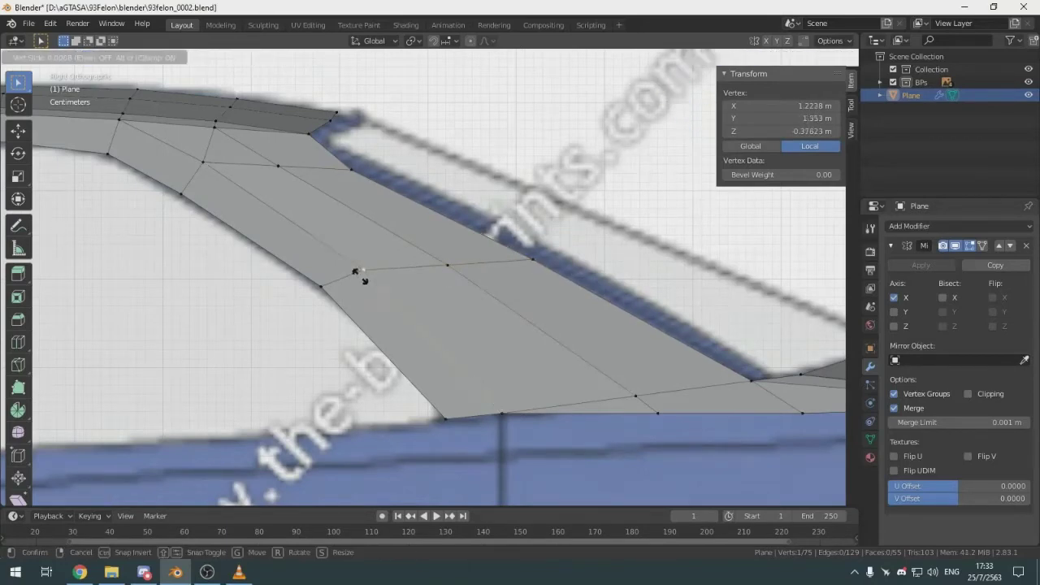
click(367, 247)
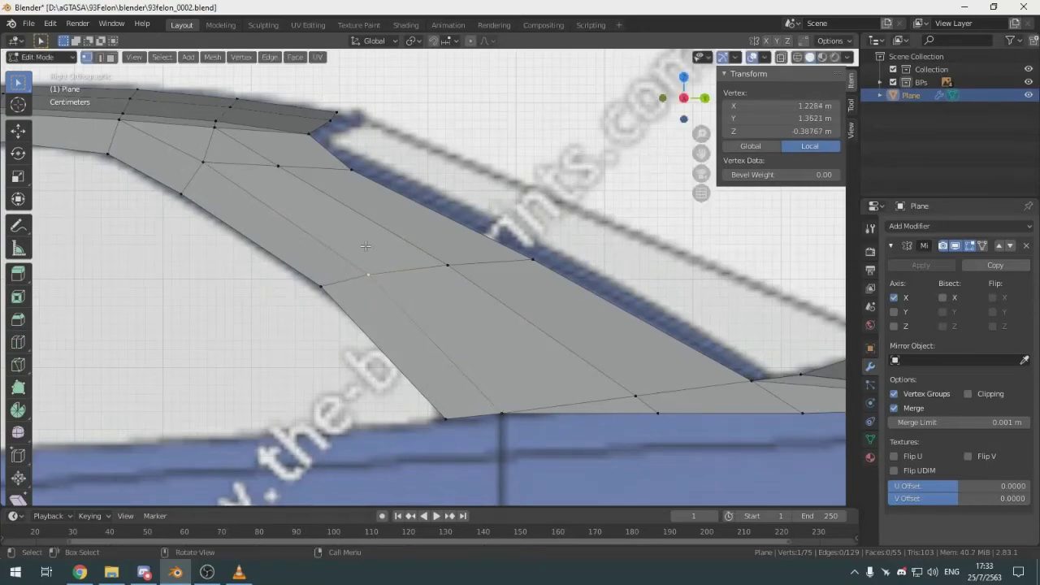
Move the pillar's upper vertex beside the rear window along Y to about 1.34 m in the side view
scroll(367, 246, down, 6)
scroll(427, 233, up, 5)
key(shift+z)
key(shift+z)
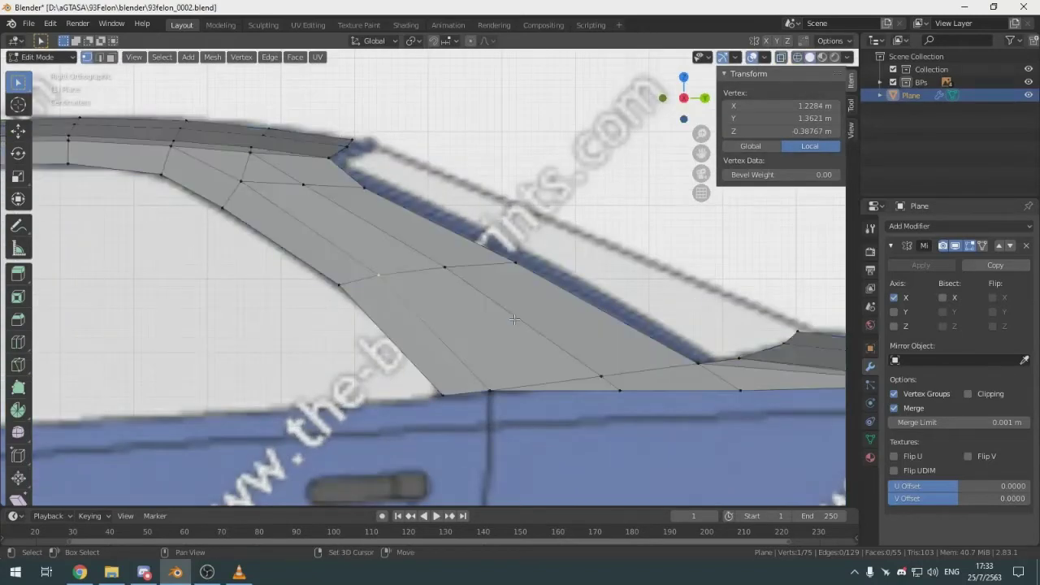
key(alt+a)
mouse_move(428, 275)
middle_down()
mouse_move(494, 253)
mouse_move(461, 269)
mouse_move(615, 302)
middle_up()
scroll(457, 269, up, 1)
middle_drag(470, 265, 454, 240)
click(435, 233)
key(KP_3)
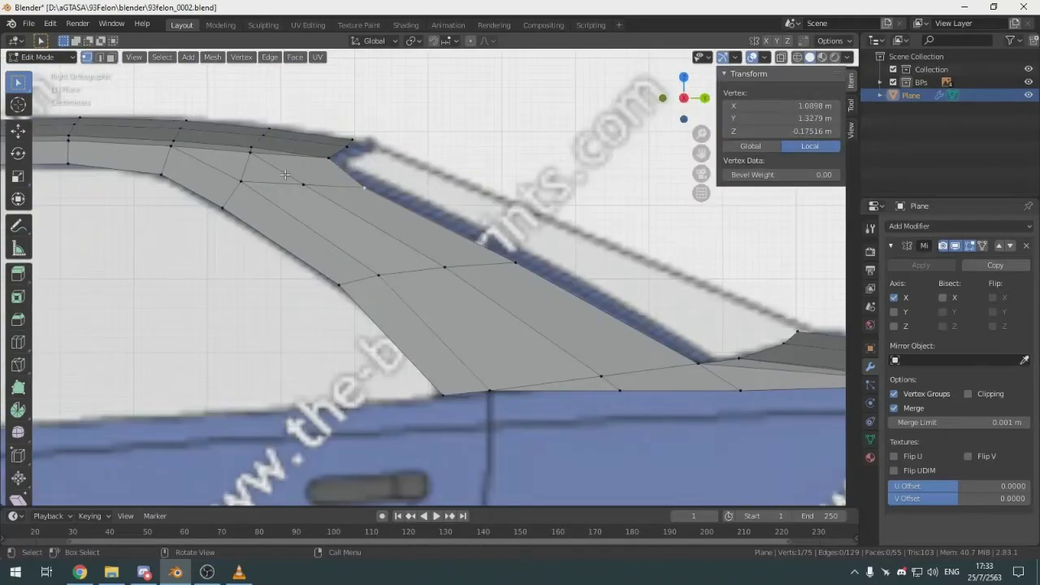
shift+middle_drag(285, 175, 344, 254)
scroll(400, 267, up, 3)
key(g)
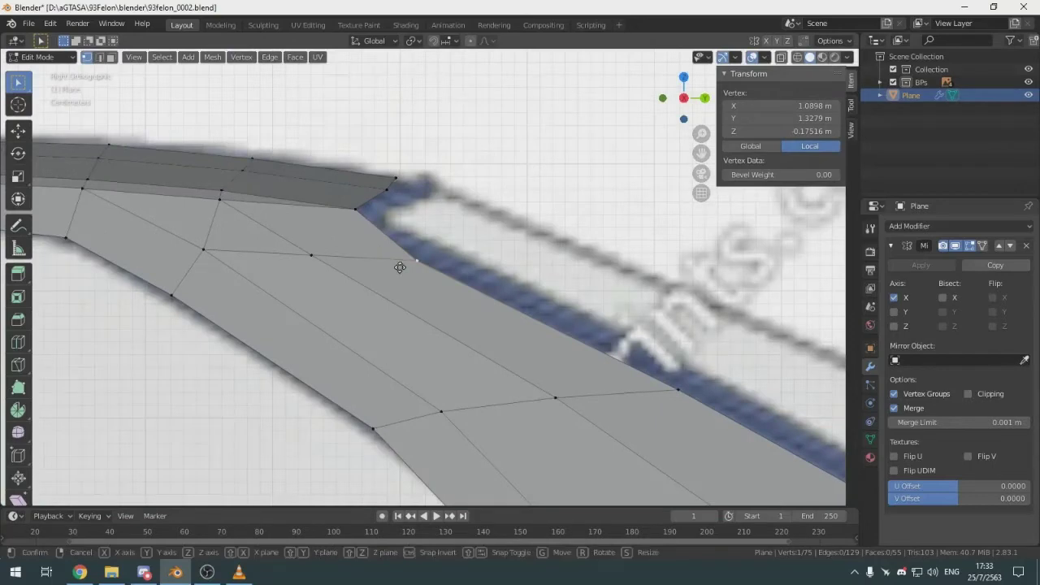
key(y)
click(407, 266)
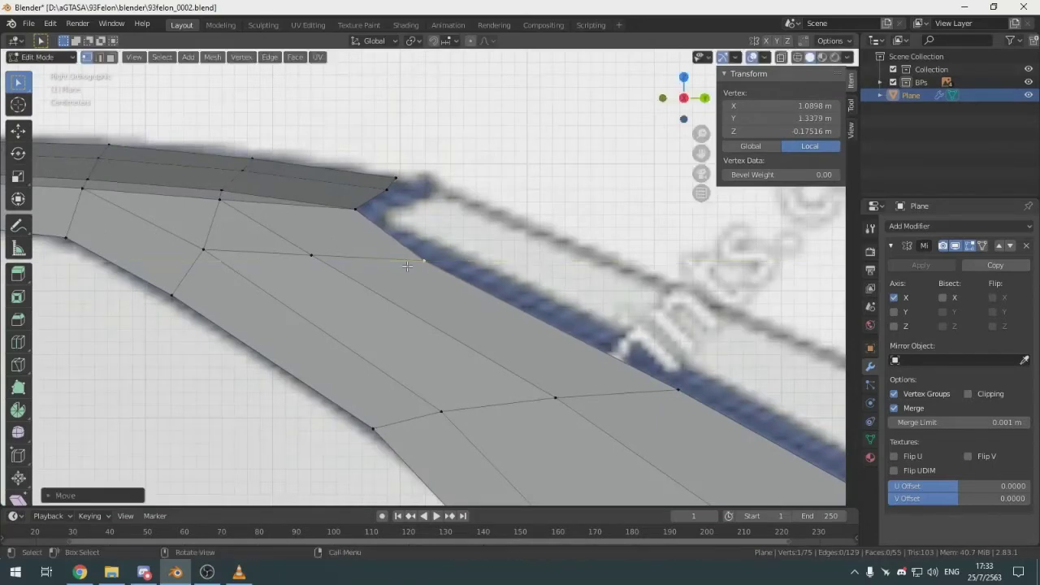
Move the vertex at the roof's rear outer corner to about Y 1.23 m, Z -0.11 m to match the blueprint
click(462, 214)
click(383, 214)
key(alt+z)
key(alt+z)
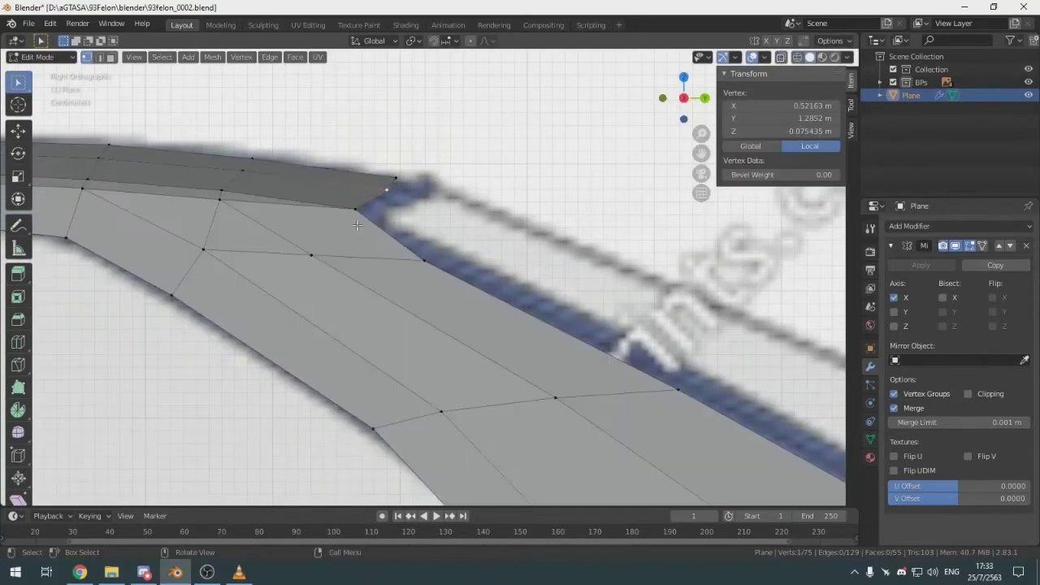
click(361, 216)
key(alt+z)
key(g)
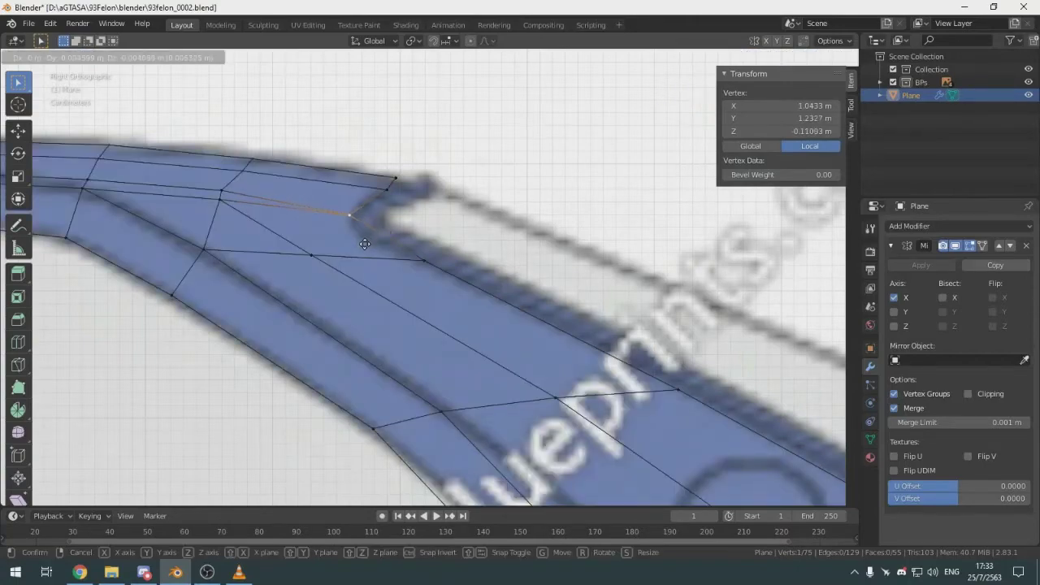
click(365, 244)
key(alt+z)
Try deleting the two faces joining the pillar's top to the roof edge, and undo the deletion
middle_drag(501, 207, 437, 279)
scroll(476, 312, up, 3)
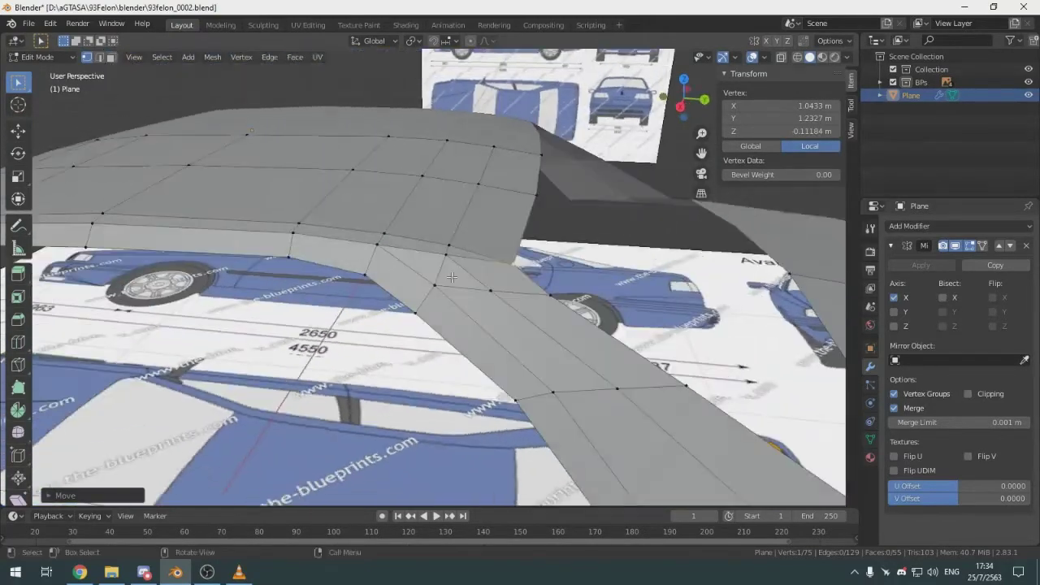
key(3)
click(425, 266)
shift+click(471, 286)
key(x)
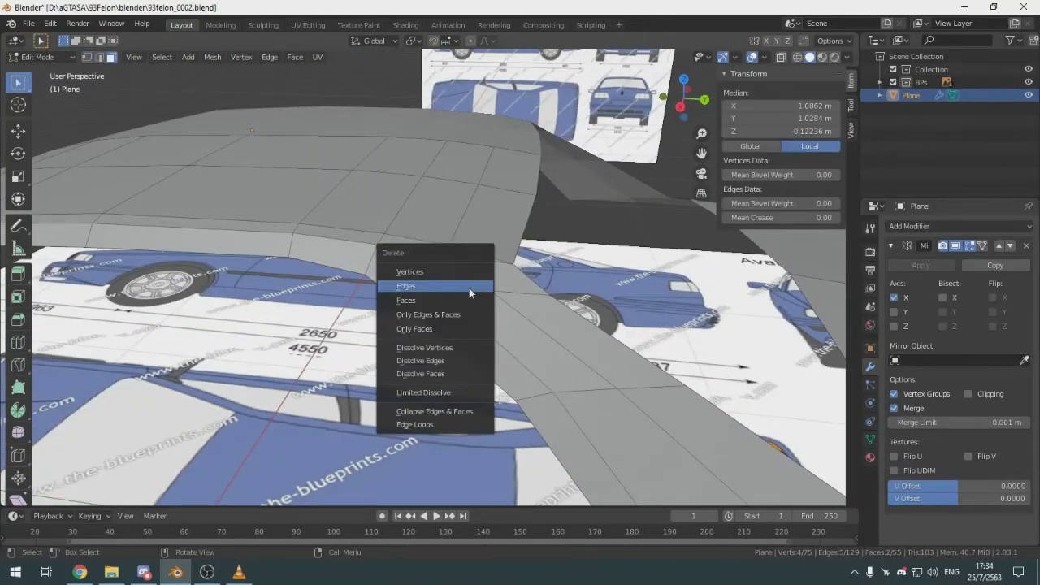
click(469, 300)
key(1)
click(387, 255)
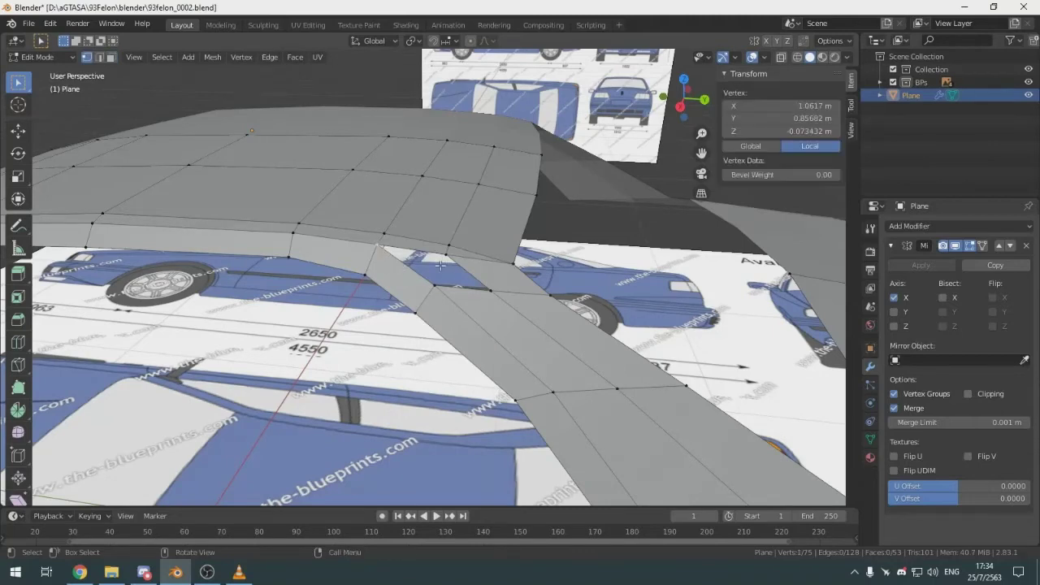
key(ctrl+z)
key(ctrl+z)
key(ctrl+z)
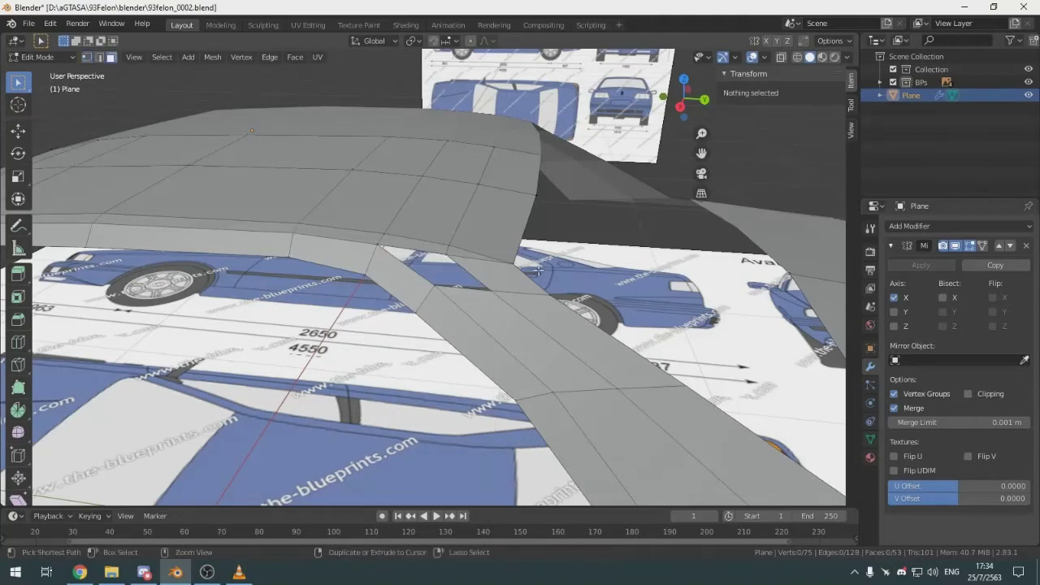
Subdivide the rear panel's bottom edge between the inner tail-light corner and the centre line in the back view
click(610, 286)
scroll(609, 286, down, 5)
middle_drag(609, 286, 547, 370)
key(2)
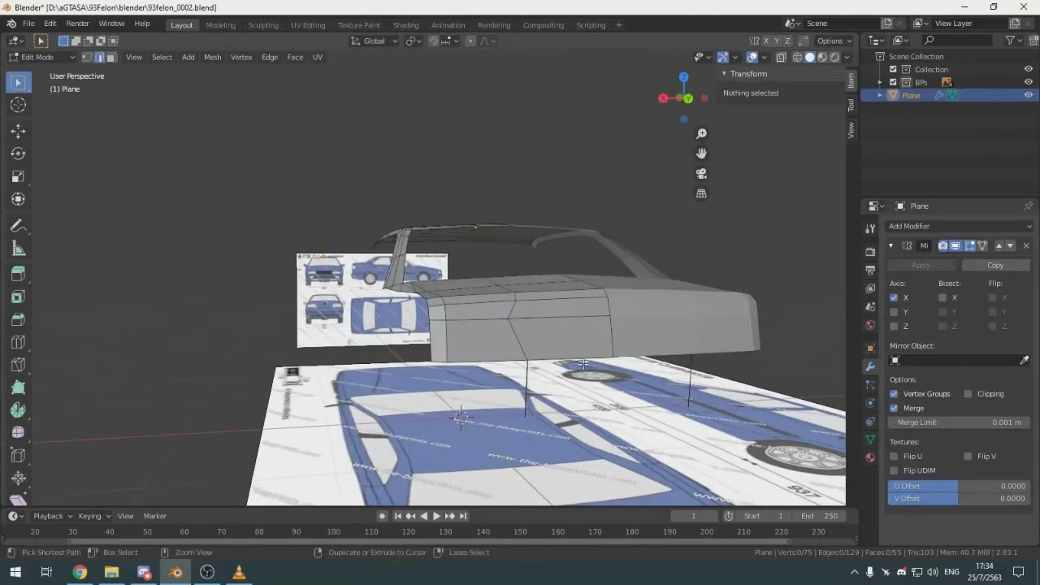
key(ctrl+KP_1)
scroll(559, 363, up, 4)
shift+middle_drag(483, 332, 455, 317)
scroll(455, 308, up, 3)
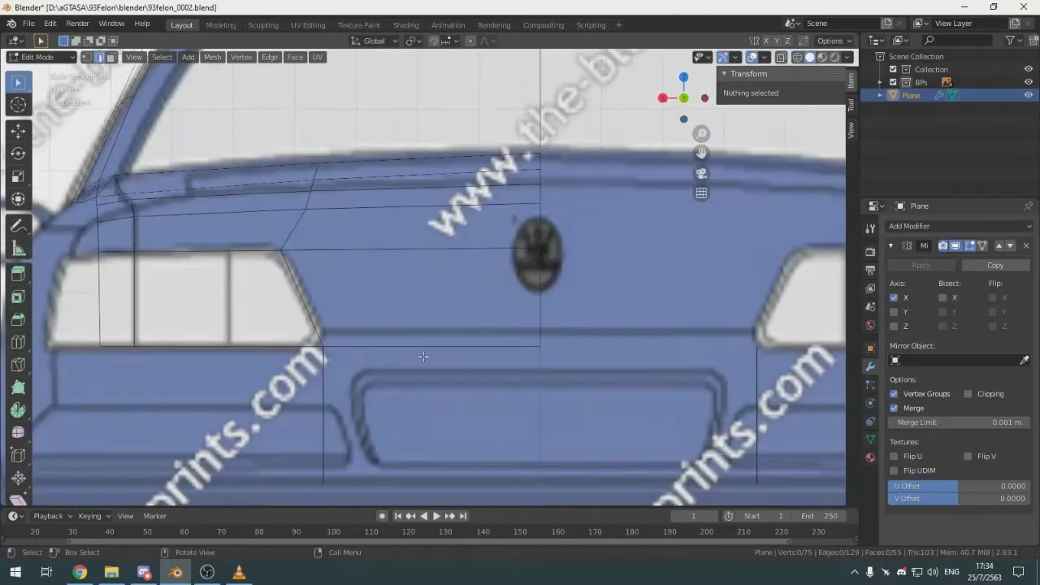
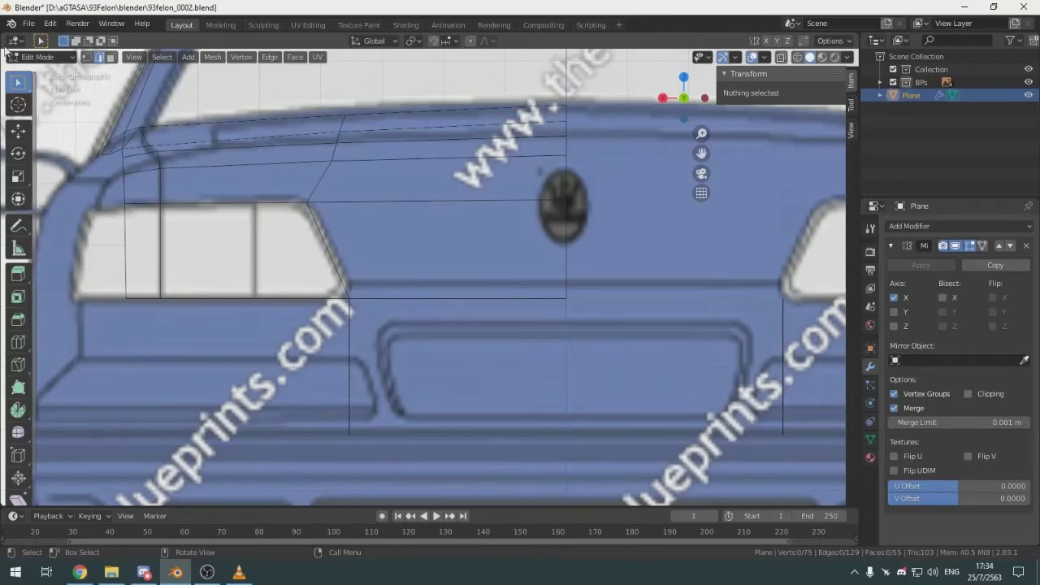
click(439, 298)
scroll(446, 331, up, 3)
scroll(439, 325, down, 3)
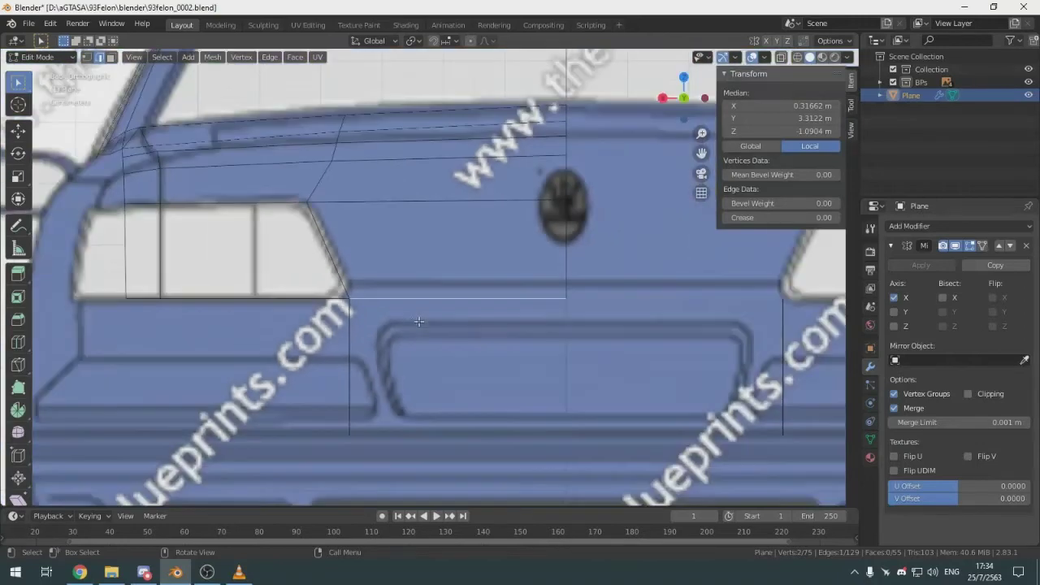
scroll(418, 318, up, 4)
shift+middle_drag(455, 317, 458, 286)
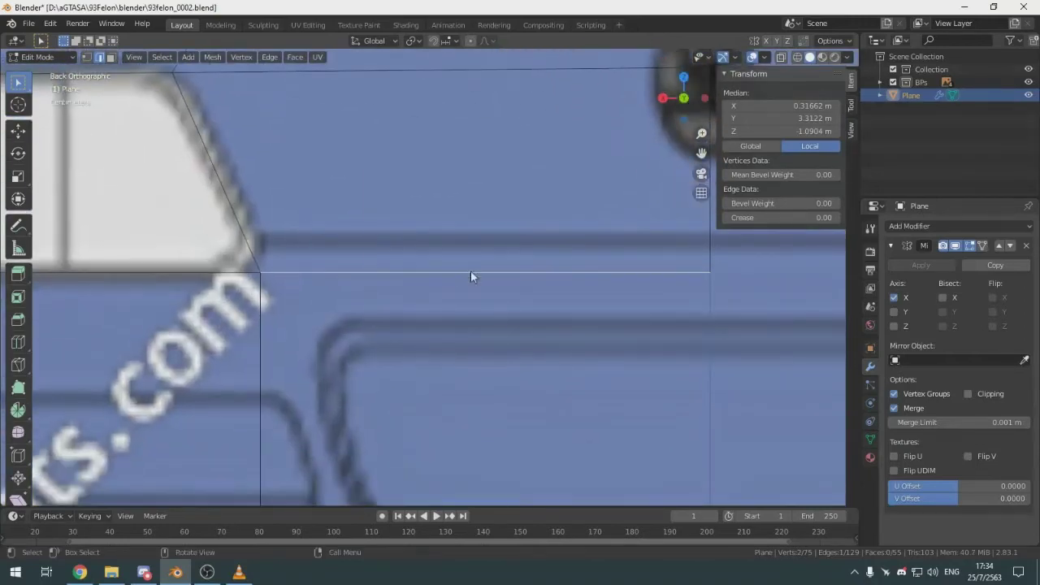
right_click(470, 271)
click(434, 186)
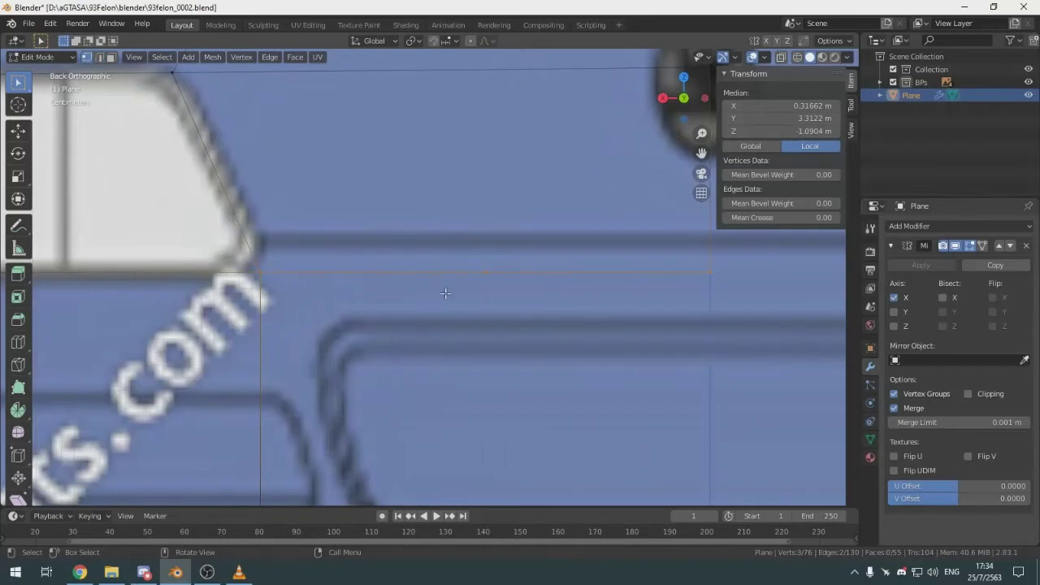
Slide the bottom edge's midpoint vertex along the edge toward the tail light, to about X 0.43 m
click(488, 282)
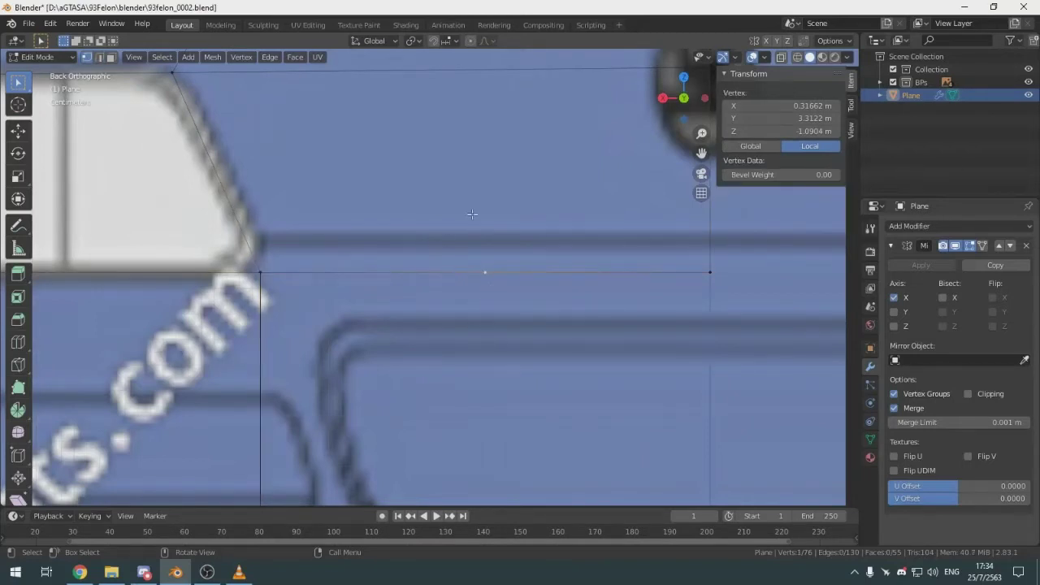
scroll(500, 316, down, 2)
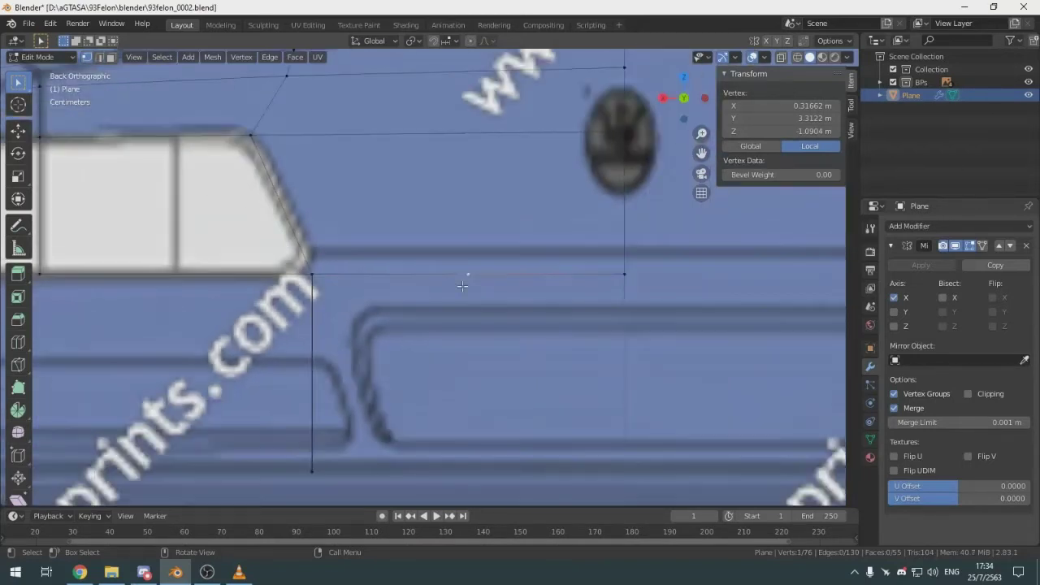
scroll(466, 284, up, 2)
key(shift+v)
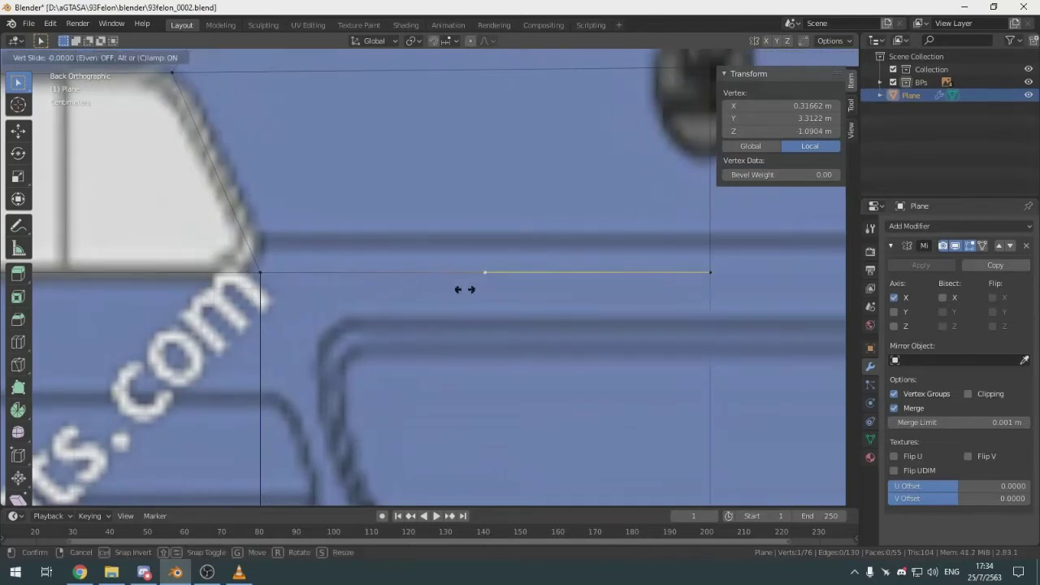
click(383, 313)
scroll(383, 313, down, 5)
middle_drag(384, 312, 456, 384)
click(475, 337)
click(447, 403)
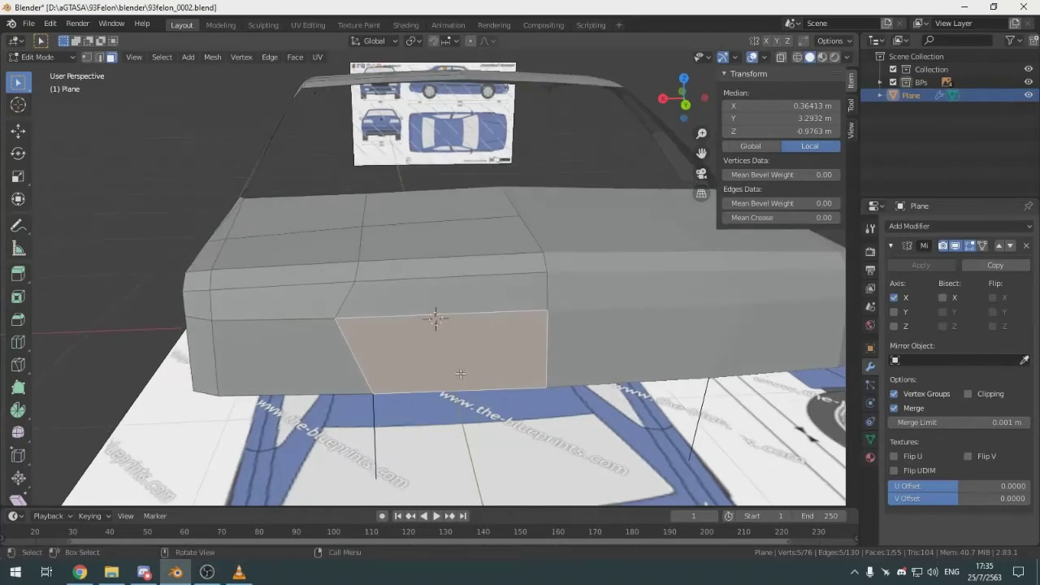
key(1)
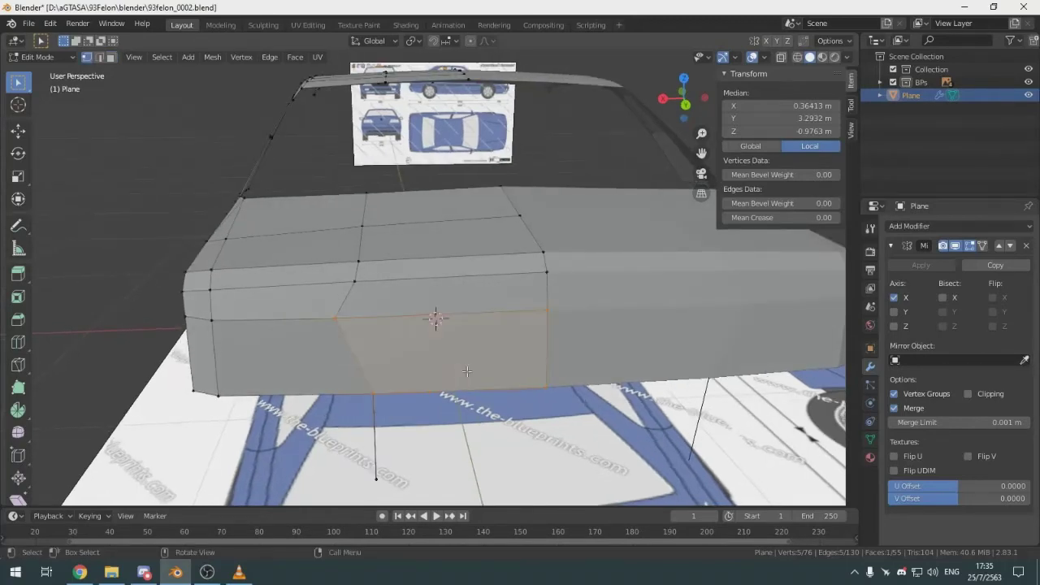
key(3)
shift+middle_drag(463, 404, 389, 345)
key(x)
key(Escape)
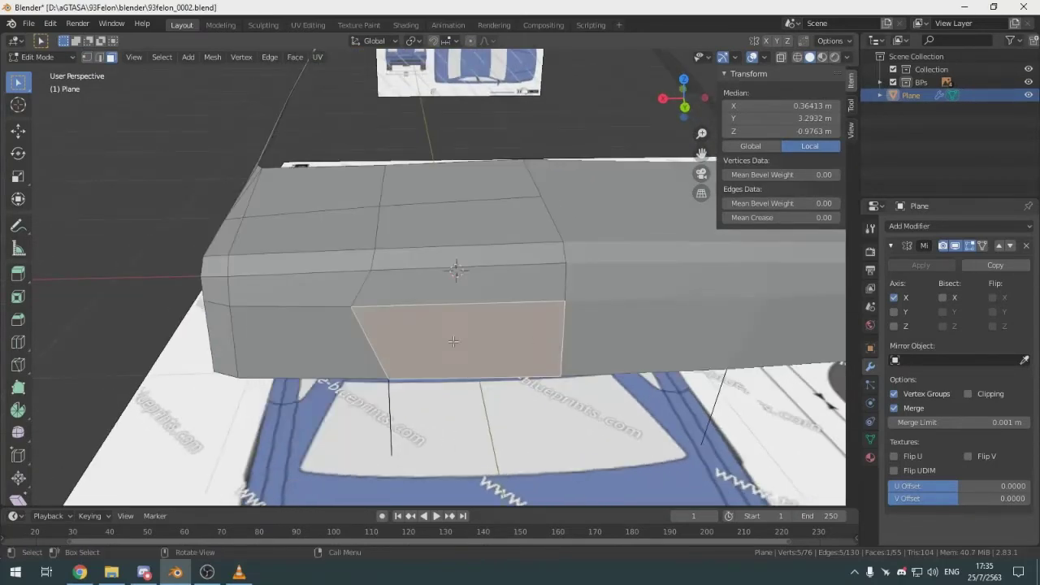
Fill a triangle from the rear panel's centre edge to the added bottom vertex, and delete the five-sided face
key(1)
click(565, 301)
shift+click(468, 379)
shift+click(560, 376)
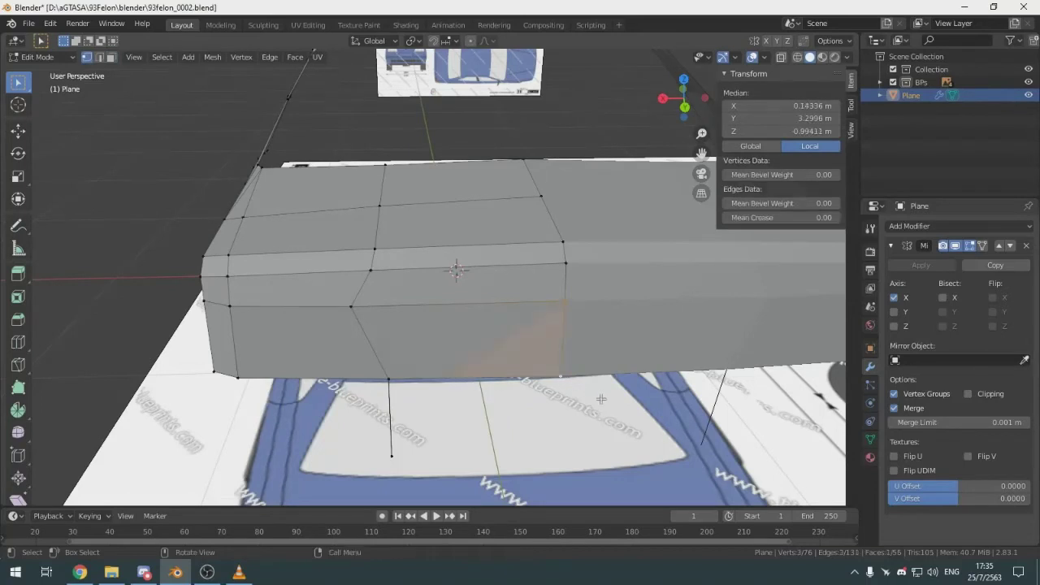
key(x)
click(463, 343)
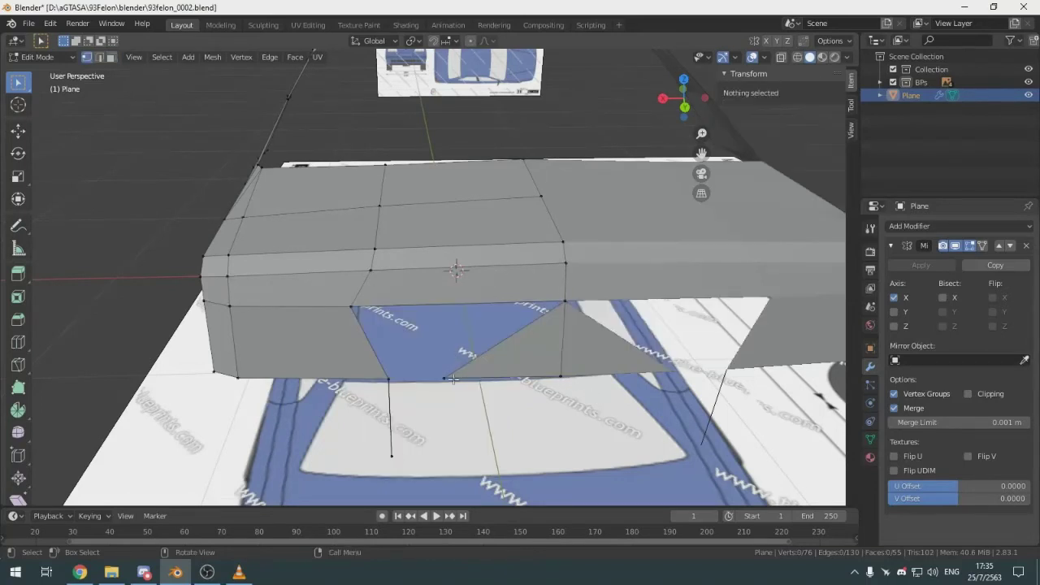
Fill the remaining rear panel gap with two triangles meeting at the added bottom vertex
click(345, 317)
shift+click(564, 302)
key(f)
shift+click(443, 377)
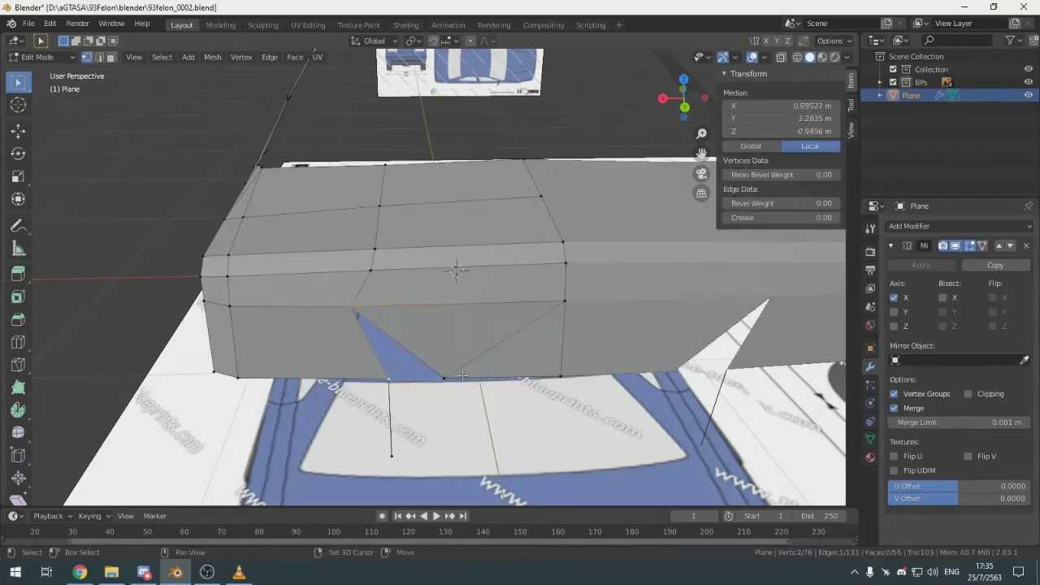
click(495, 416)
click(436, 377)
shift+click(389, 380)
shift+click(353, 309)
key(f)
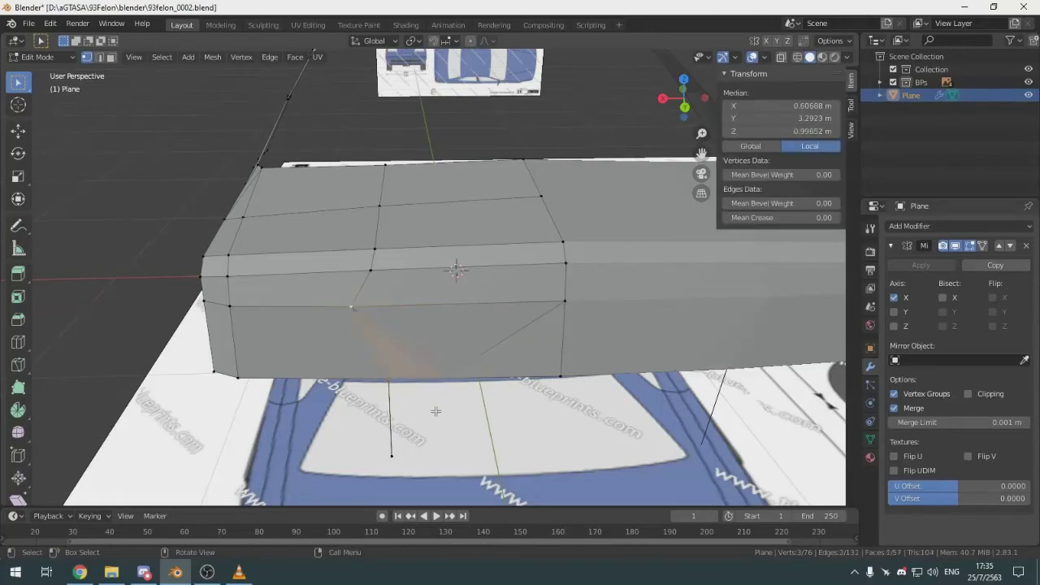
click(434, 411)
Try extruding the added bottom vertex downward along Z in the back view
scroll(435, 410, down, 3)
middle_drag(435, 340, 382, 339)
key(Tab)
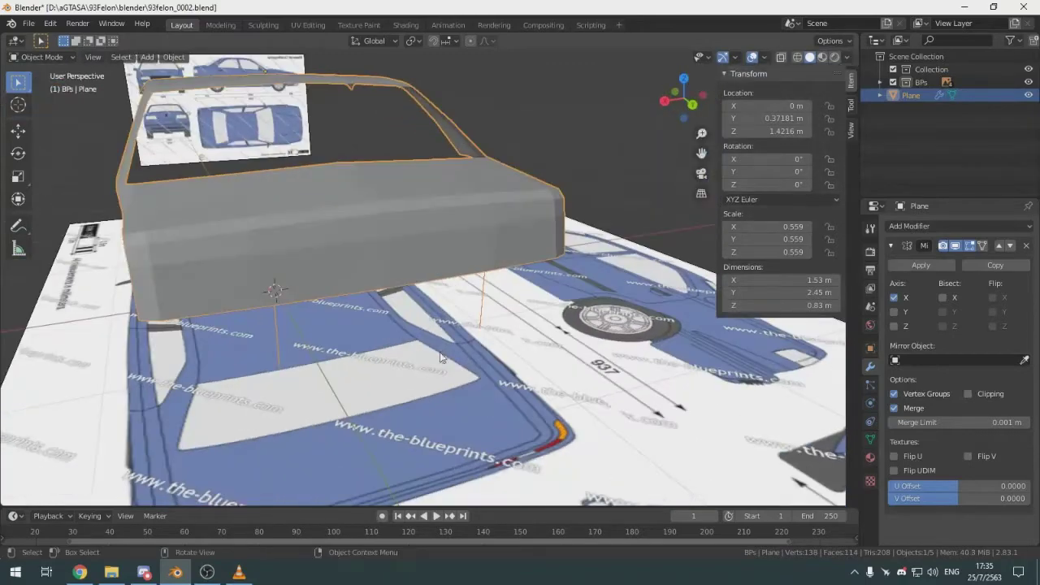
key(Tab)
key(ctrl+KP_1)
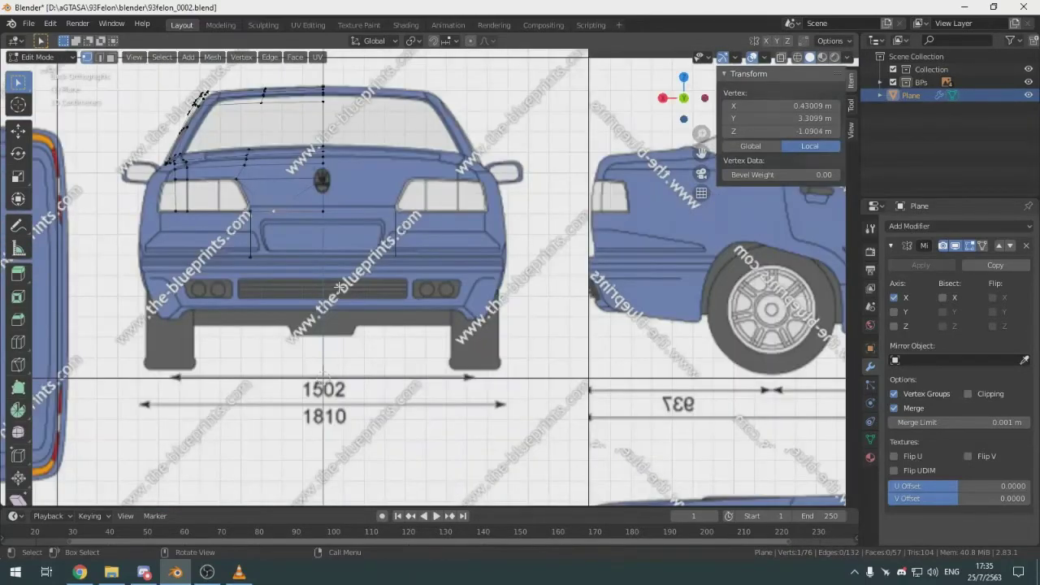
scroll(340, 287, up, 7)
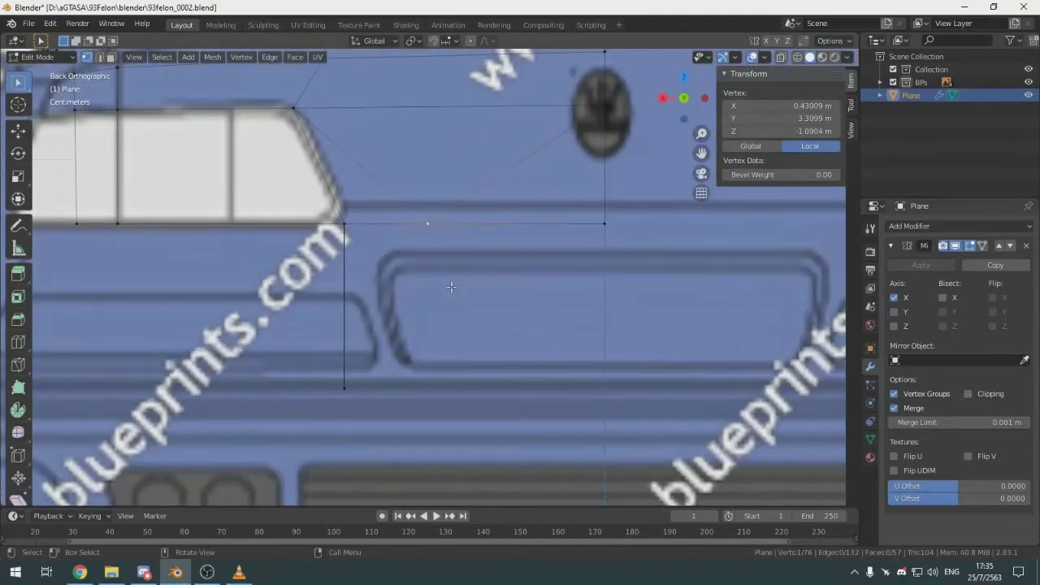
key(e)
key(z)
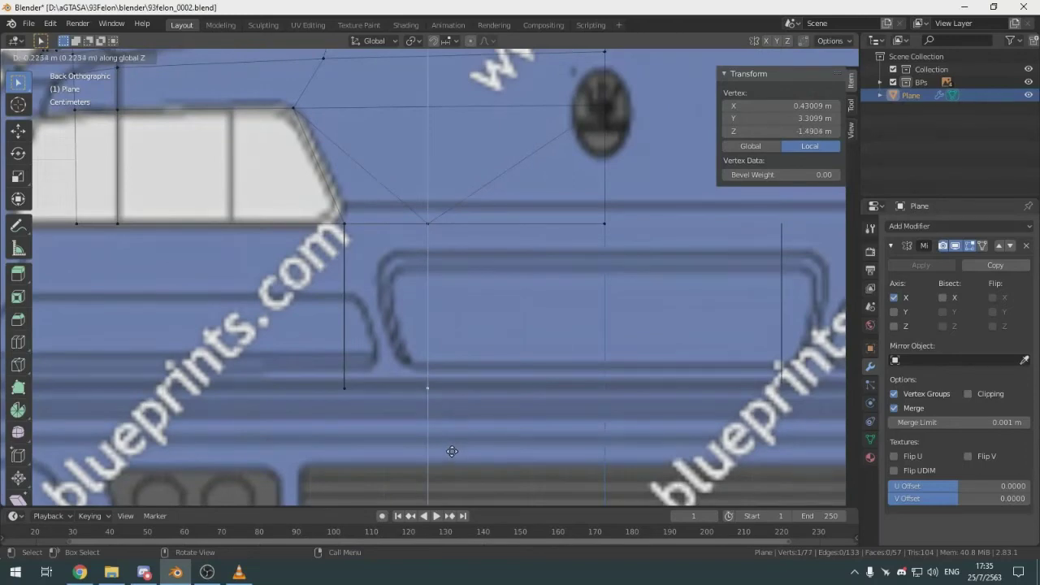
key(Escape)
key(ctrl+z)
Extrude the lowest vertex below the inner tail-light corner along X across the centre line in the back view
click(375, 398)
click(366, 387)
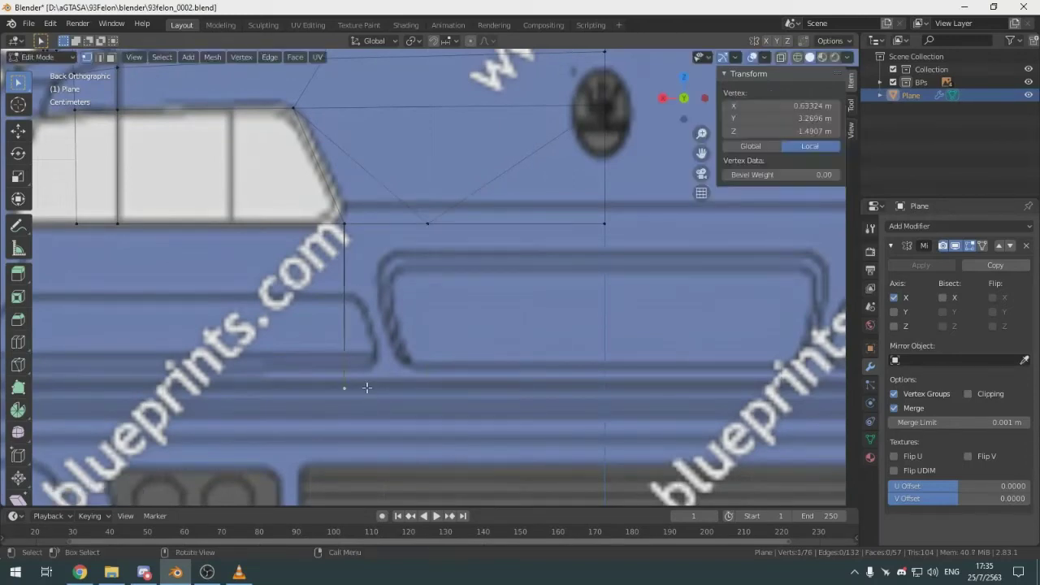
scroll(366, 387, down, 5)
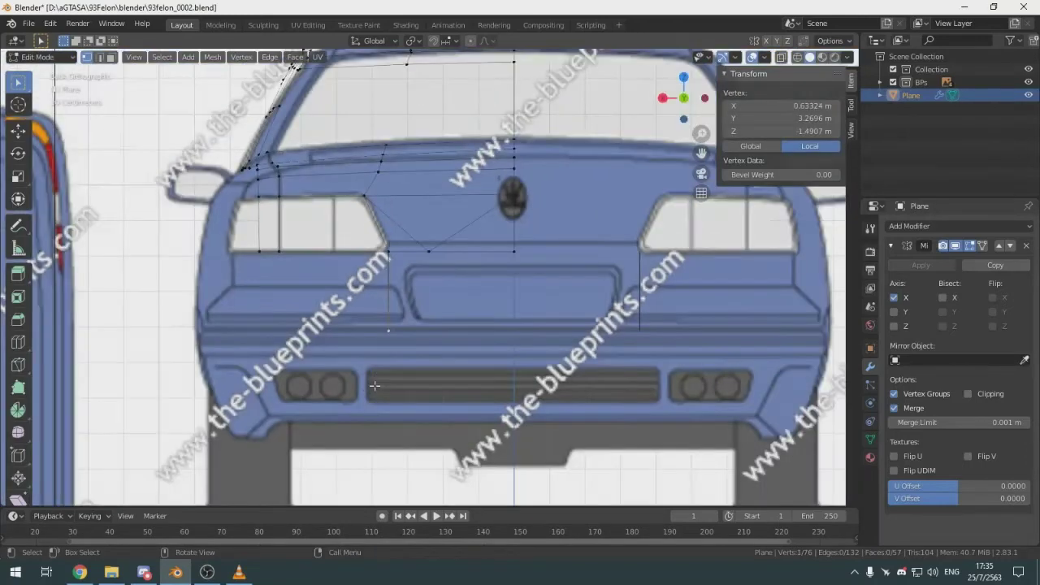
scroll(416, 360, up, 4)
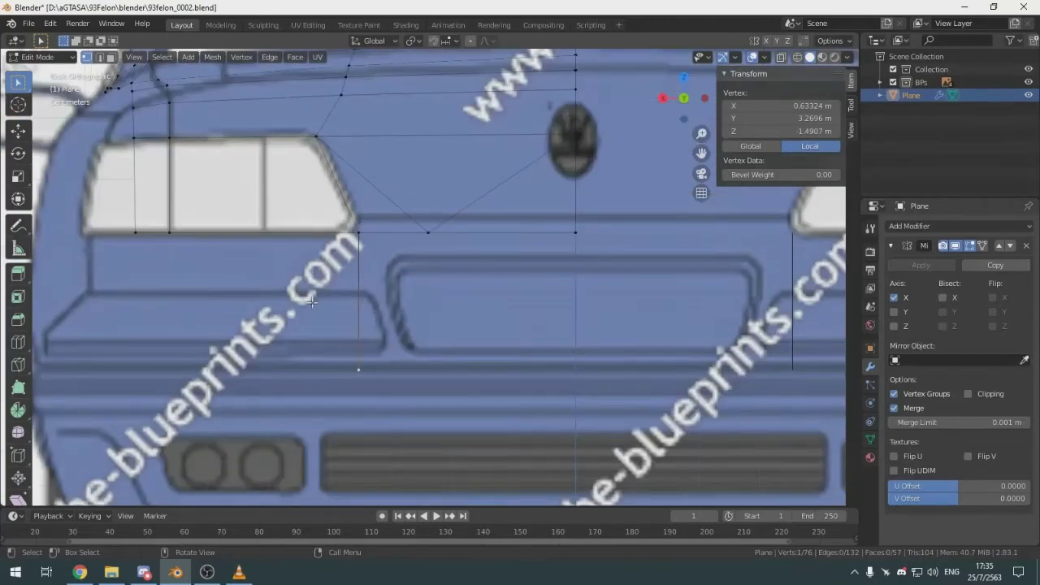
key(e)
key(x)
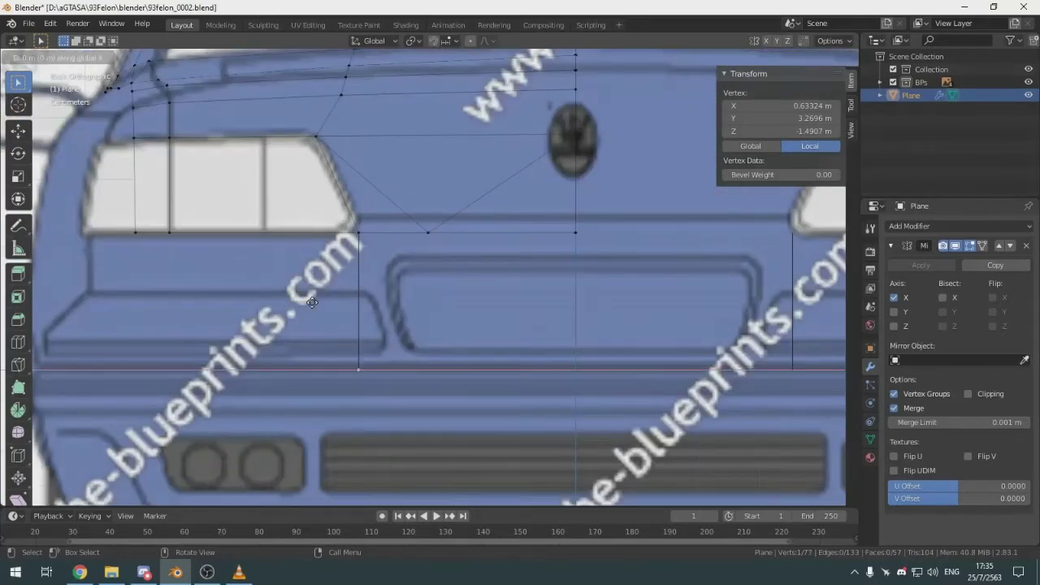
click(713, 462)
click(428, 233)
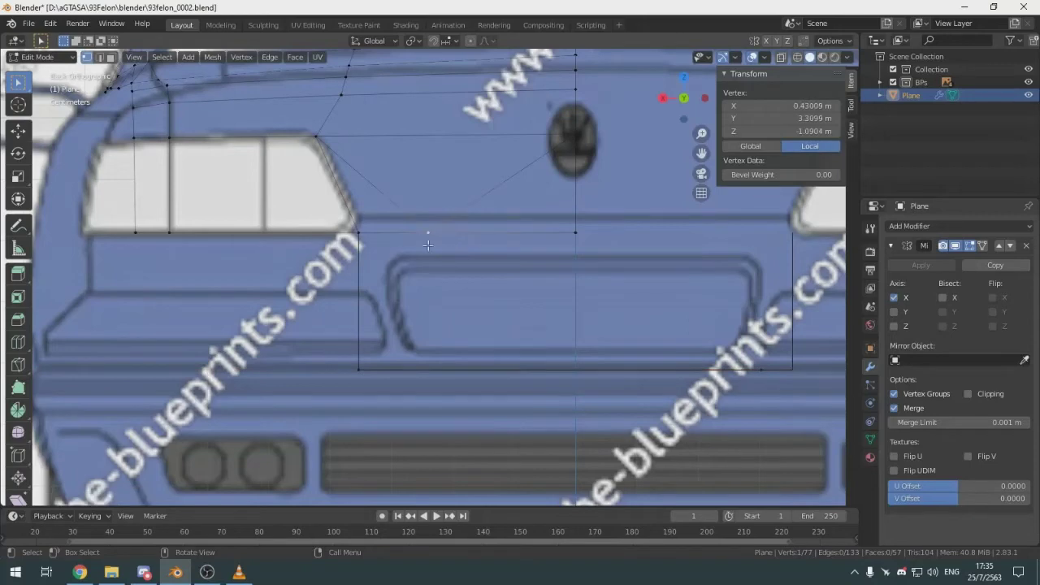
Extrude the rear panel's added bottom vertex down along Z to the lower horizontal edge in the back view
key(e)
key(z)
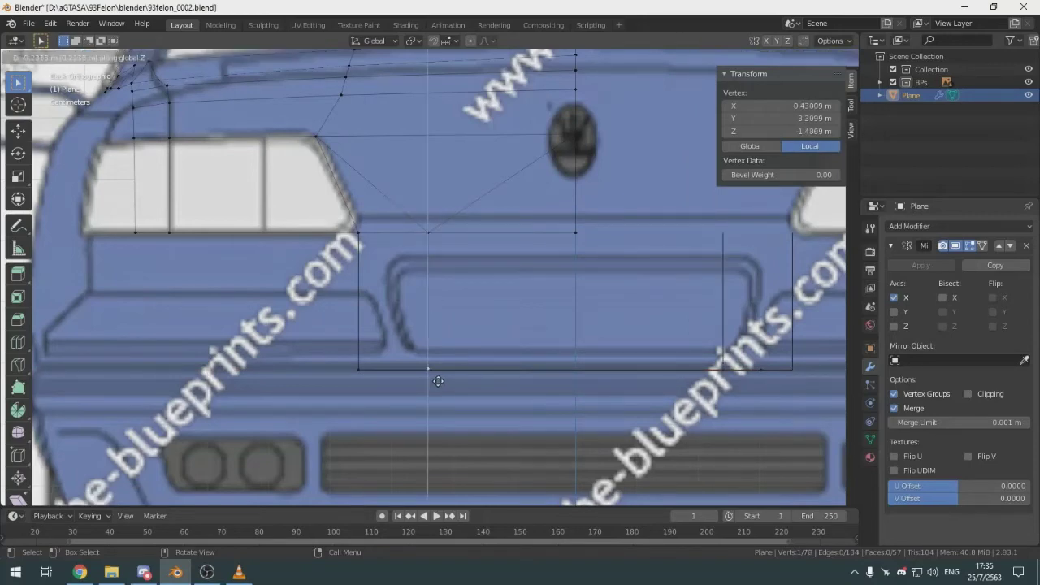
click(429, 381)
Fine-tune the extruded vertex along Z onto the lower horizontal edge, at Z -1.4907 m
scroll(429, 382, up, 10)
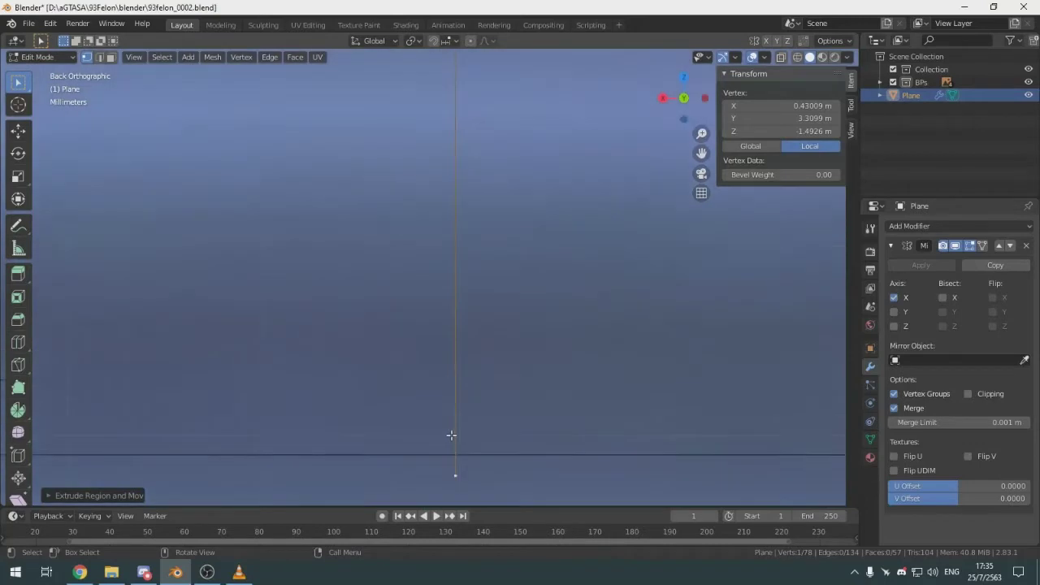
shift+middle_drag(455, 491, 463, 288)
scroll(497, 204, up, 10)
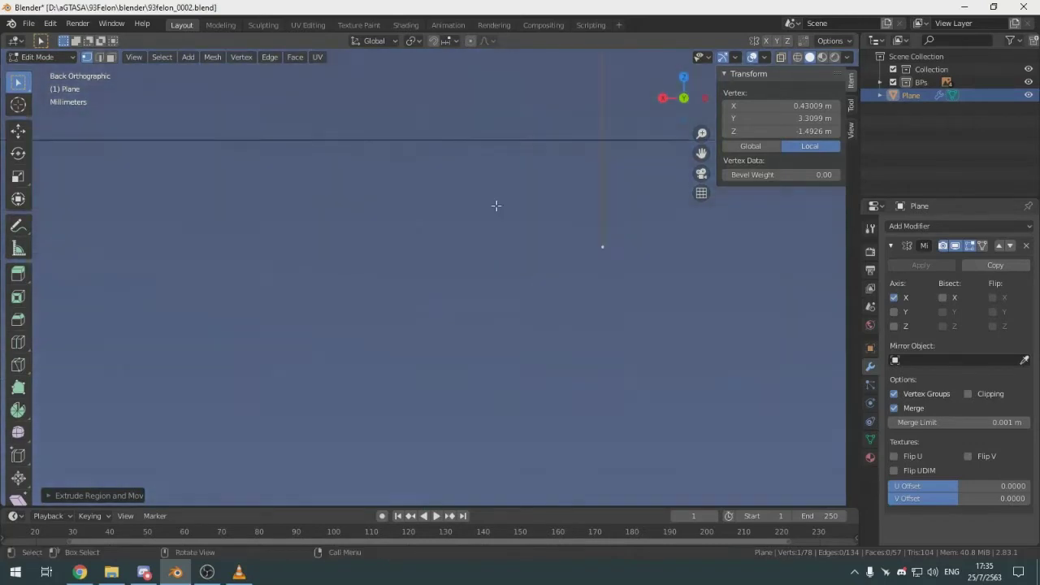
shift+middle_drag(510, 232, 383, 357)
scroll(487, 273, up, 4)
shift+middle_drag(556, 213, 366, 255)
key(g)
key(z)
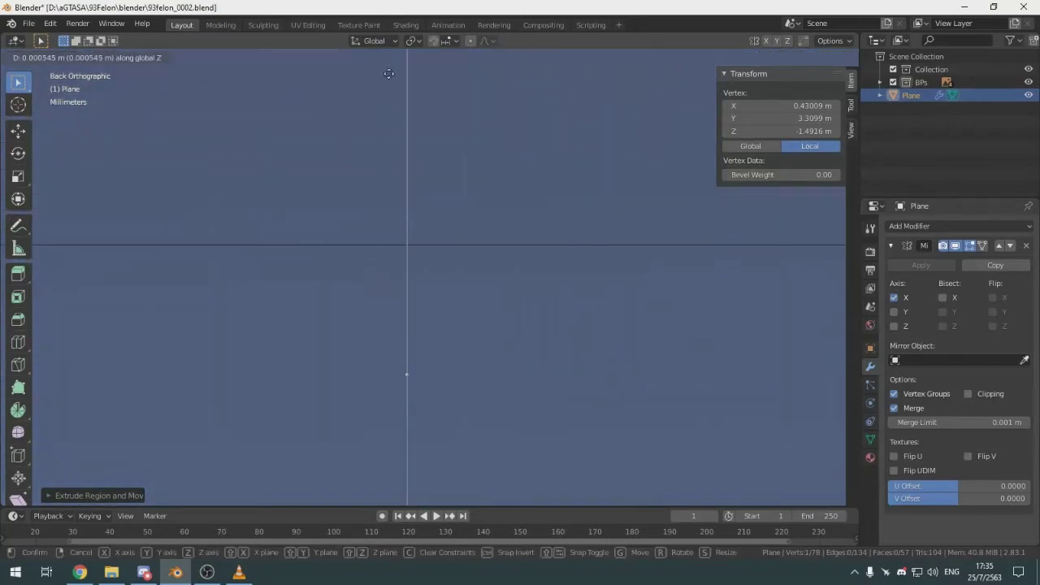
click(398, 308)
shift+middle_drag(445, 260, 415, 239)
key(g)
key(z)
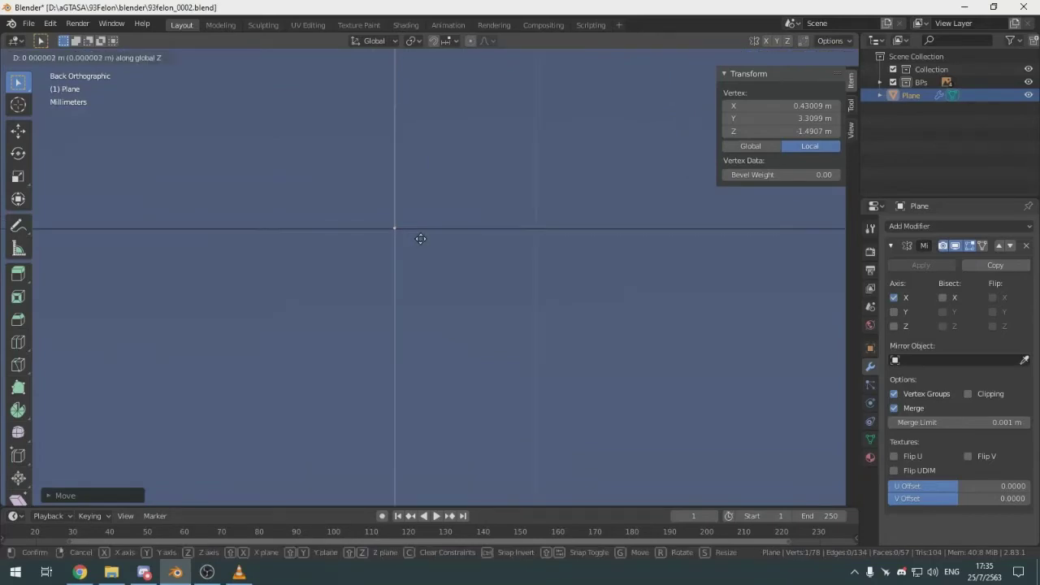
click(420, 238)
shift+middle_drag(417, 255, 511, 424)
scroll(444, 274, down, 5)
scroll(511, 423, up, 1)
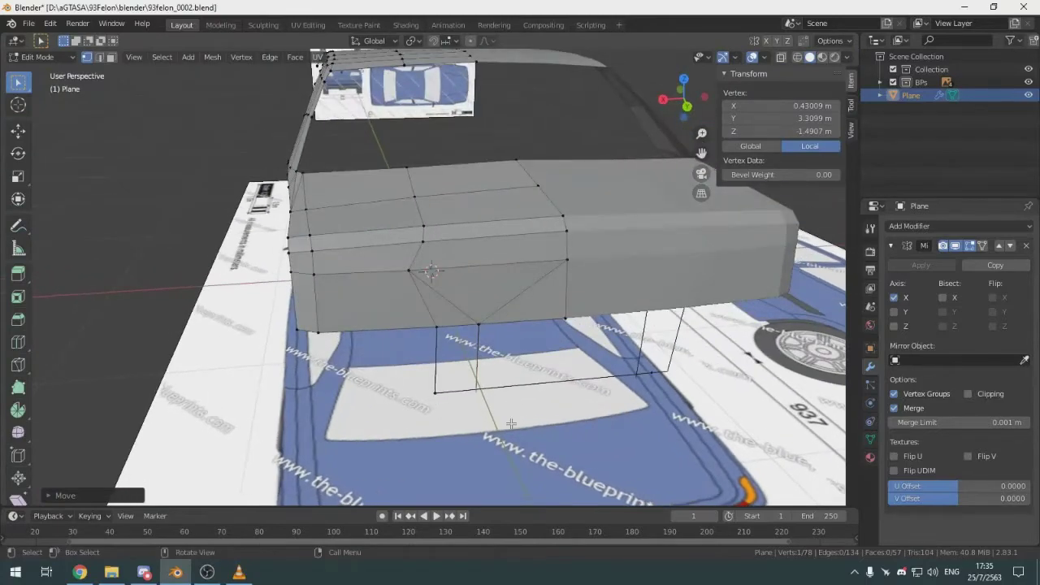
Move the extruded vertex forward along local Y in the right view to about Y 3.2742 m, beside the neighbouring lower vertex
key(KP_3)
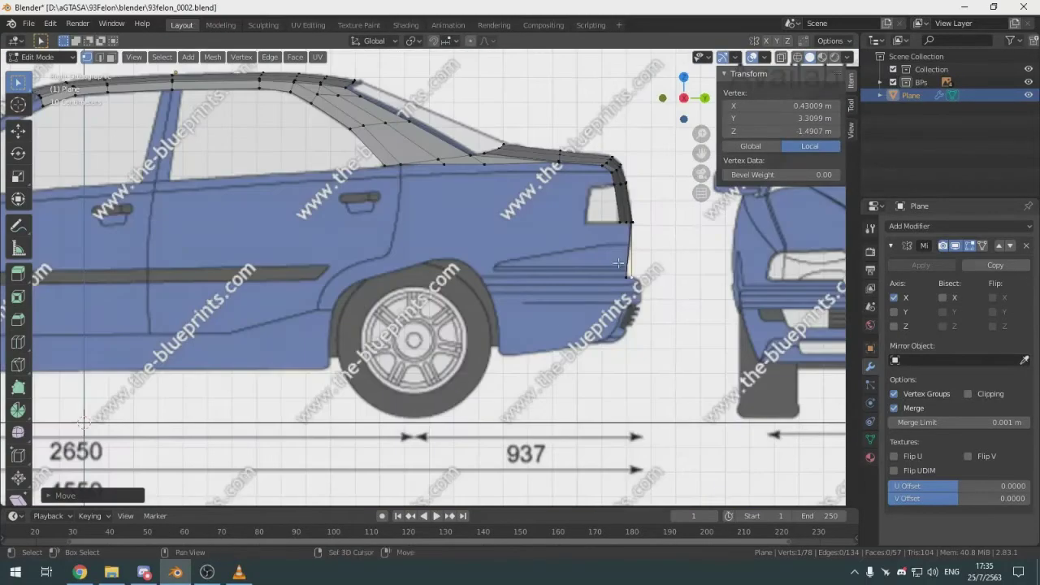
scroll(504, 287, up, 6)
key(g)
key(y)
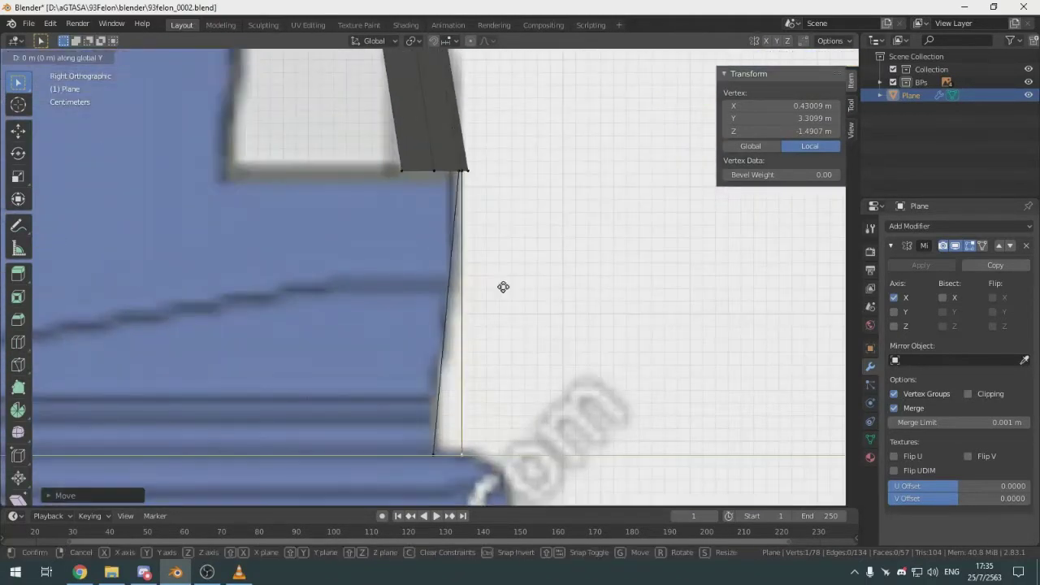
key(y)
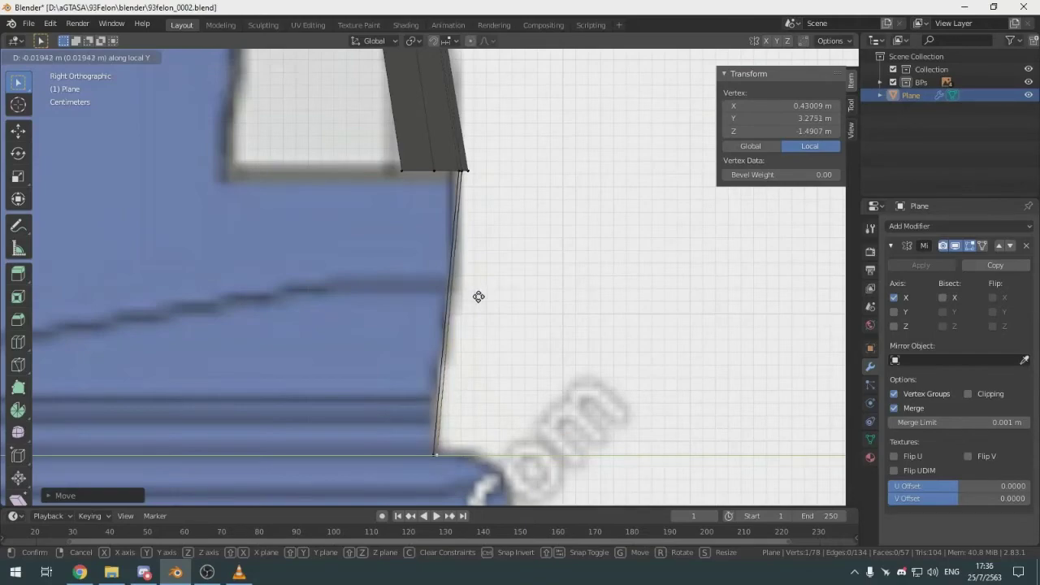
click(479, 302)
Fill a four-sided face between the two vertical edges below the inner tail-light corner
middle_drag(482, 309, 383, 332)
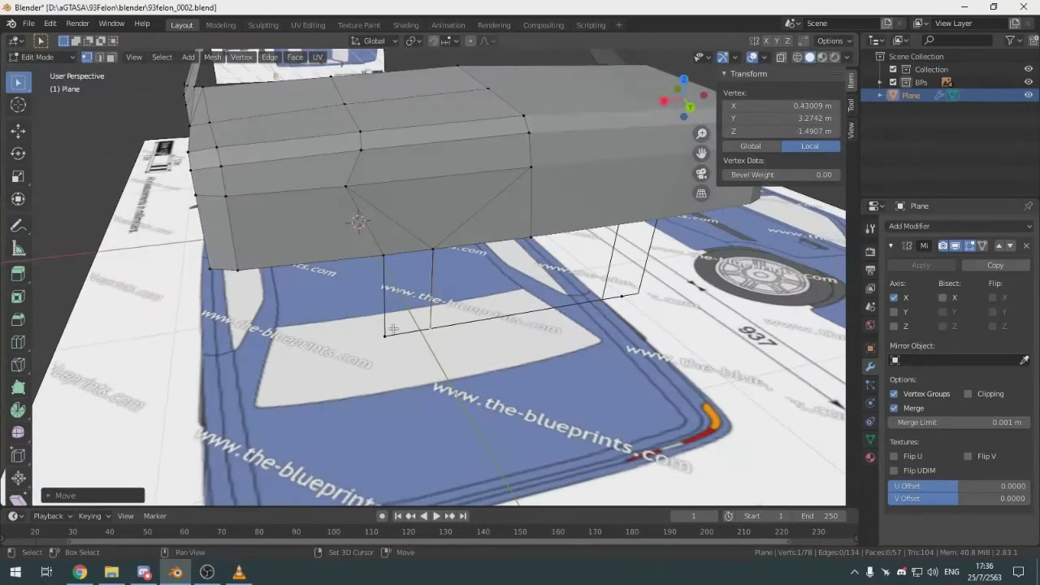
shift+click(385, 254)
shift+click(432, 250)
key(f)
Extrude the rear panel's bottom centre vertex down along Z to the lower horizontal edge in the back view
middle_drag(616, 315, 325, 314)
click(398, 327)
key(KP_3)
key(ctrl+KP_1)
scroll(498, 358, up, 6)
key(g)
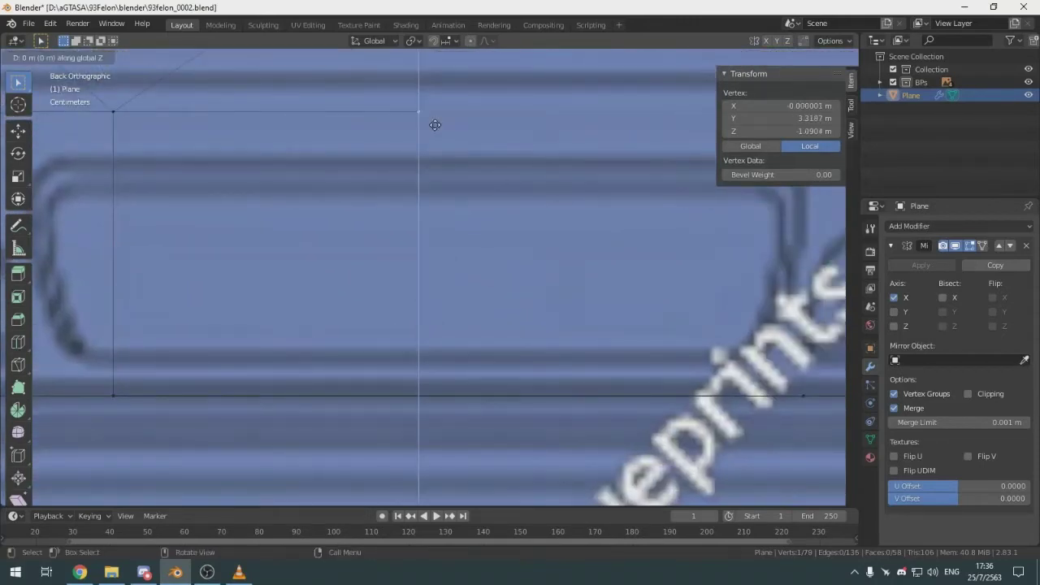
key(z)
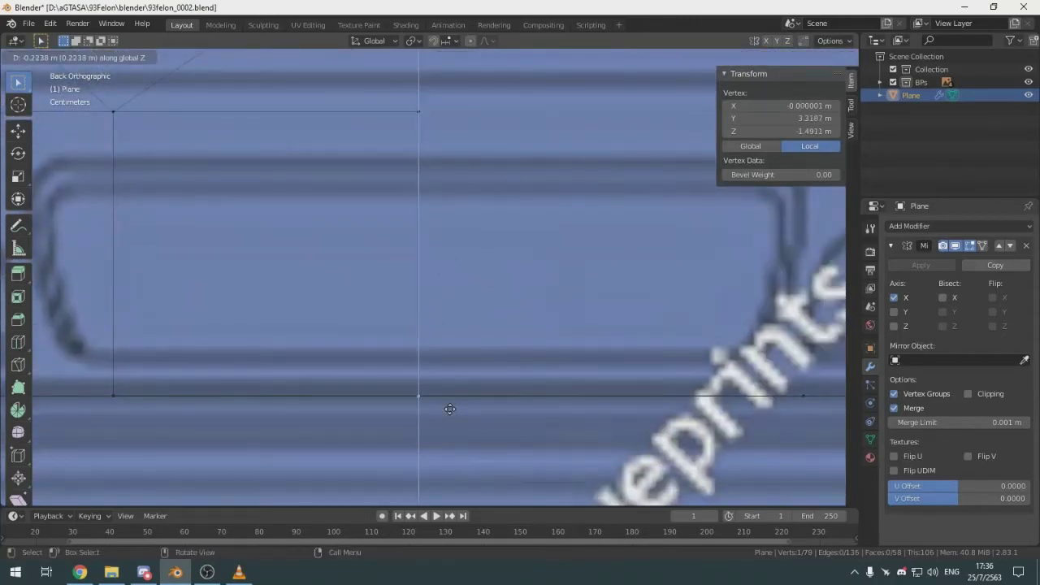
click(449, 408)
Fine-tune the extruded centre vertex along Z onto the lower horizontal edge, at Z -1.4907 m
scroll(423, 398, up, 8)
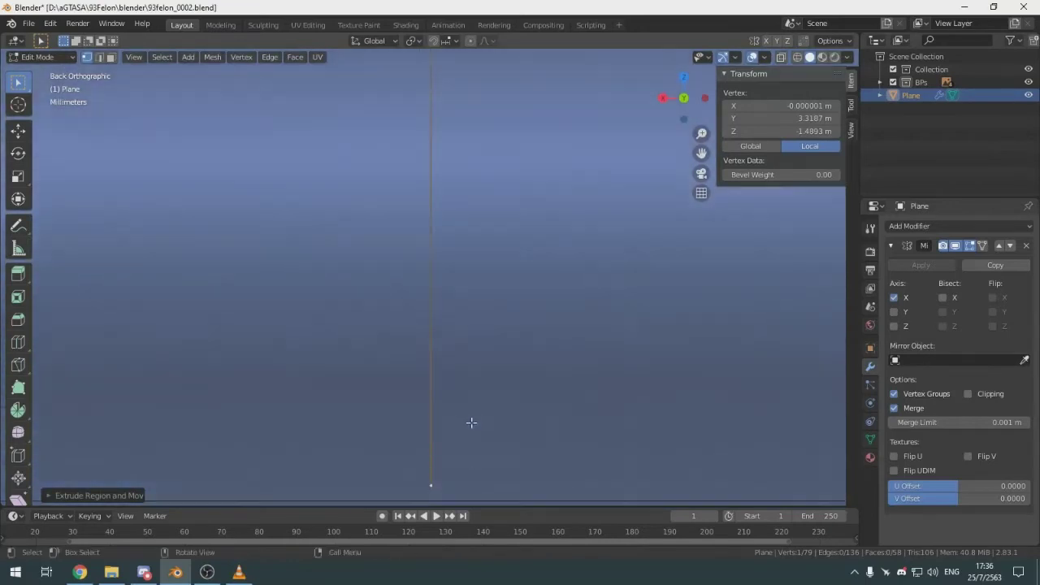
shift+middle_drag(471, 422, 494, 211)
scroll(441, 325, up, 10)
shift+middle_drag(568, 308, 446, 297)
scroll(448, 298, up, 8)
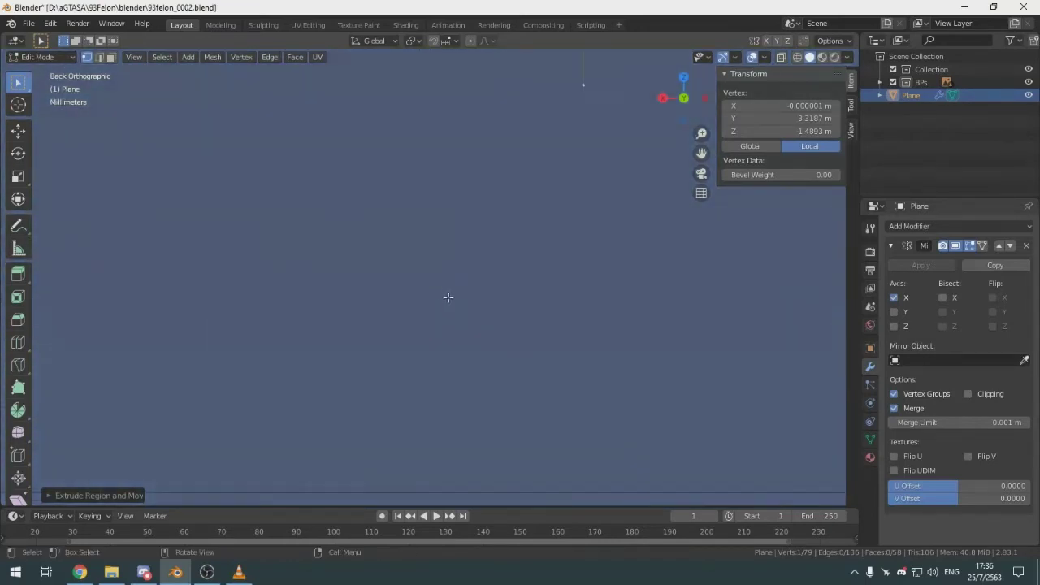
scroll(447, 297, down, 4)
key(g)
key(z)
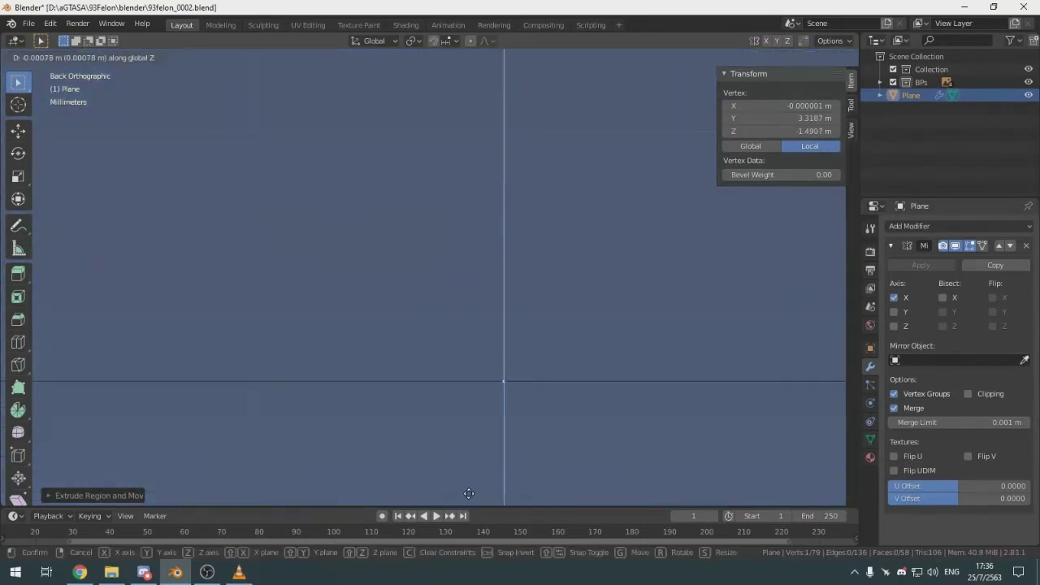
click(469, 493)
scroll(420, 334, up, 4)
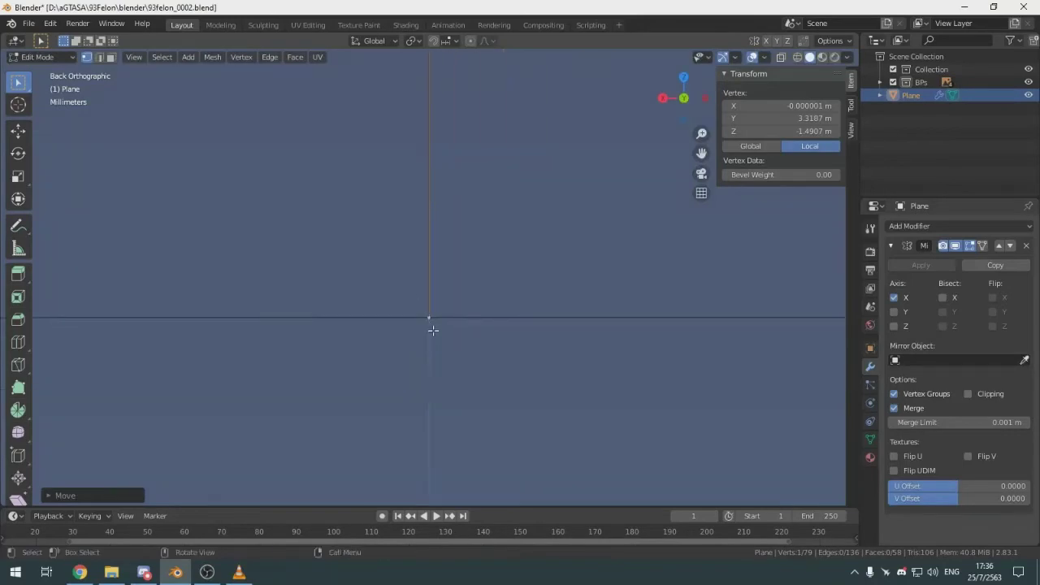
key(g)
key(z)
click(432, 329)
scroll(445, 354, down, 8)
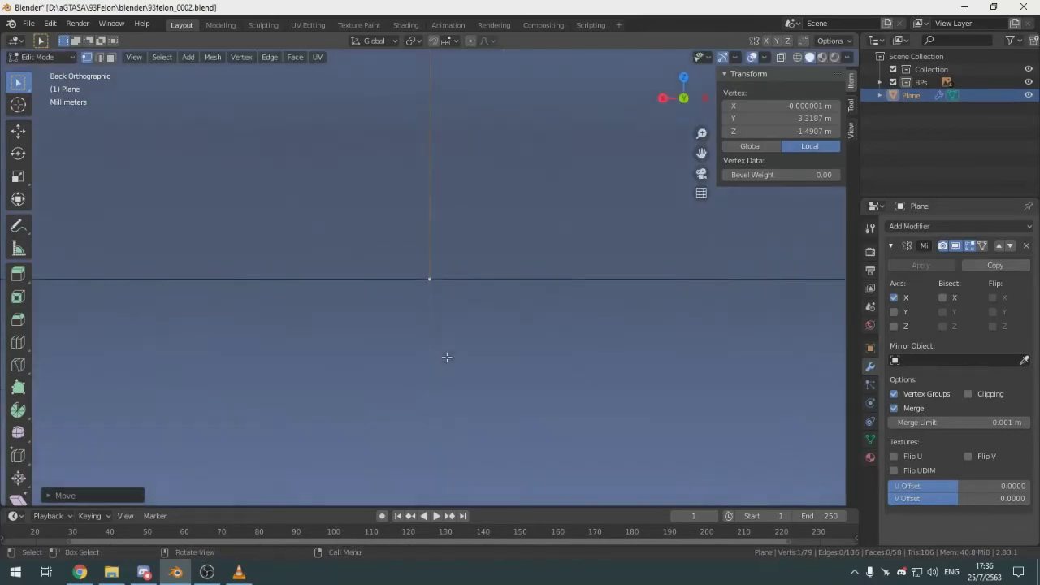
Move the lower centre vertex forward along Y in the right view to about Y 3.2831 m
middle_drag(447, 350, 520, 344)
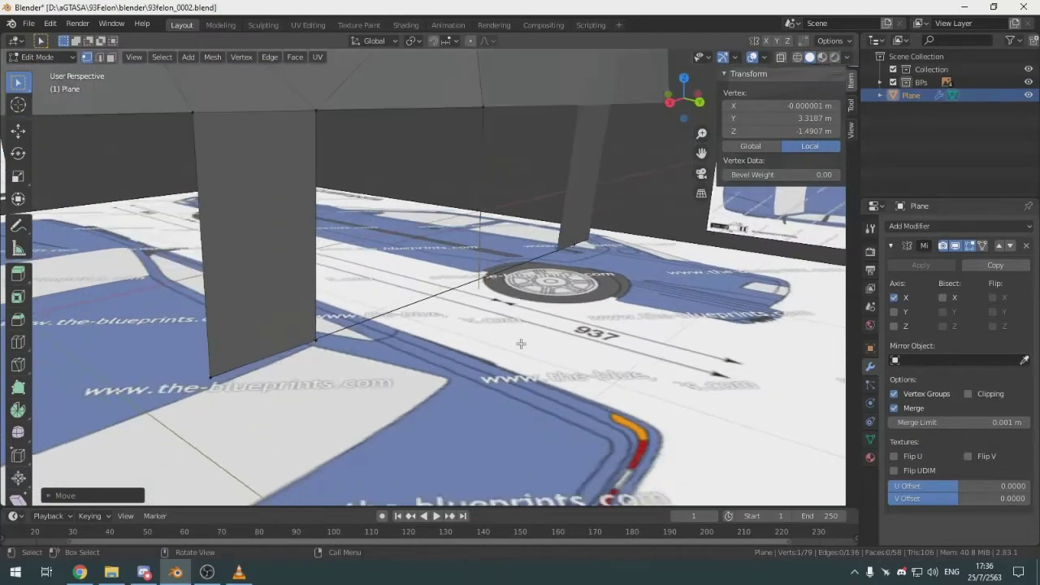
key(KP_3)
scroll(487, 339, up, 6)
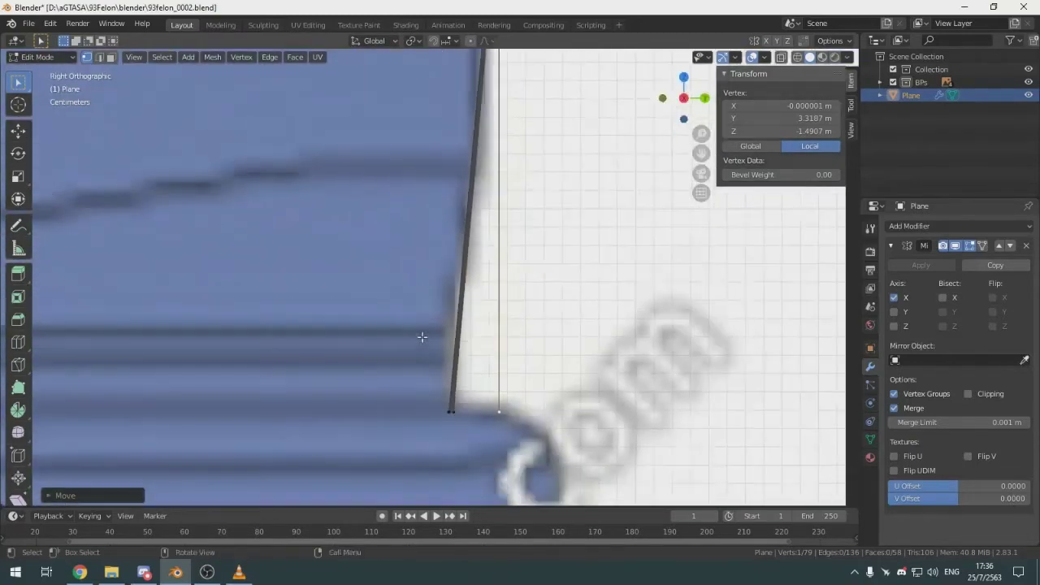
scroll(421, 337, down, 2)
key(g)
key(y)
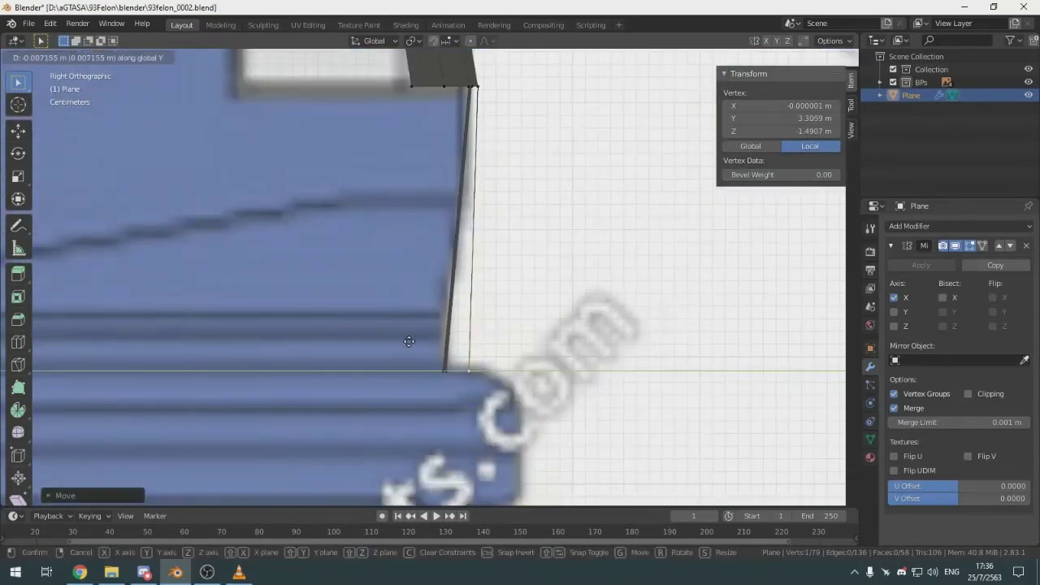
click(394, 344)
scroll(394, 344, down, 5)
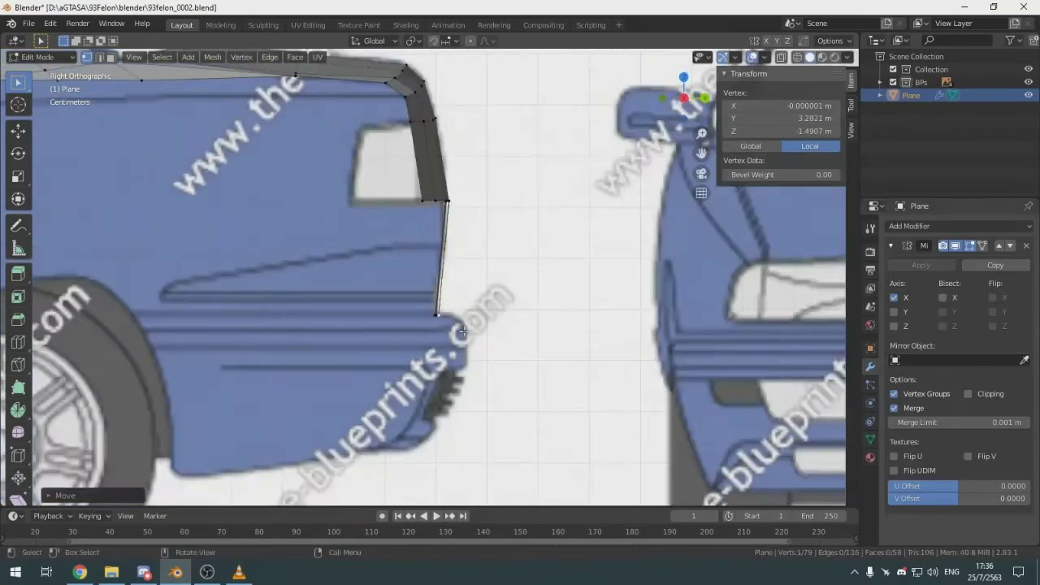
Delete the horizontal edge that runs from the filled strip's lower inner corner across the centre line
middle_drag(393, 343, 328, 355)
key(2)
click(411, 320)
middle_drag(411, 320, 389, 337)
key(x)
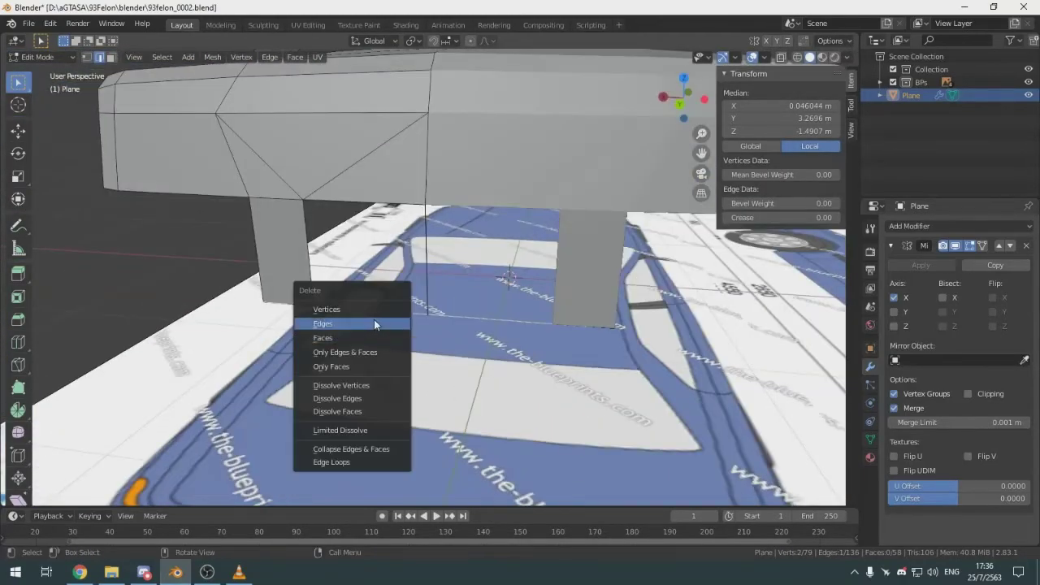
middle_drag(442, 308, 360, 333)
key(x)
click(349, 320)
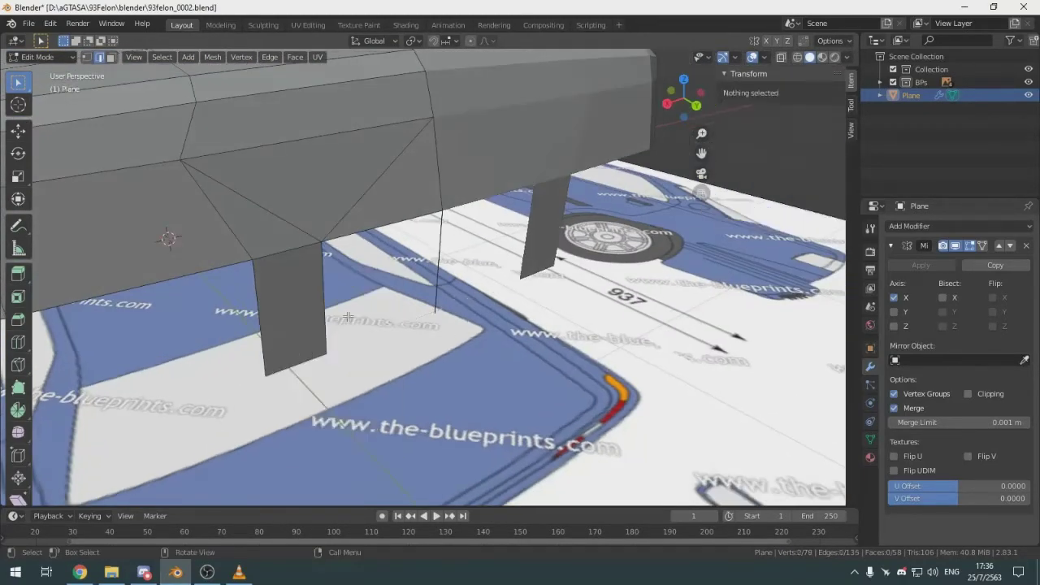
Connect the strip's lower inner corner to the lower centre vertex with an edge, and delete the vertical centre edge
middle_drag(485, 332, 361, 328)
click(467, 299)
key(x)
click(447, 273)
key(1)
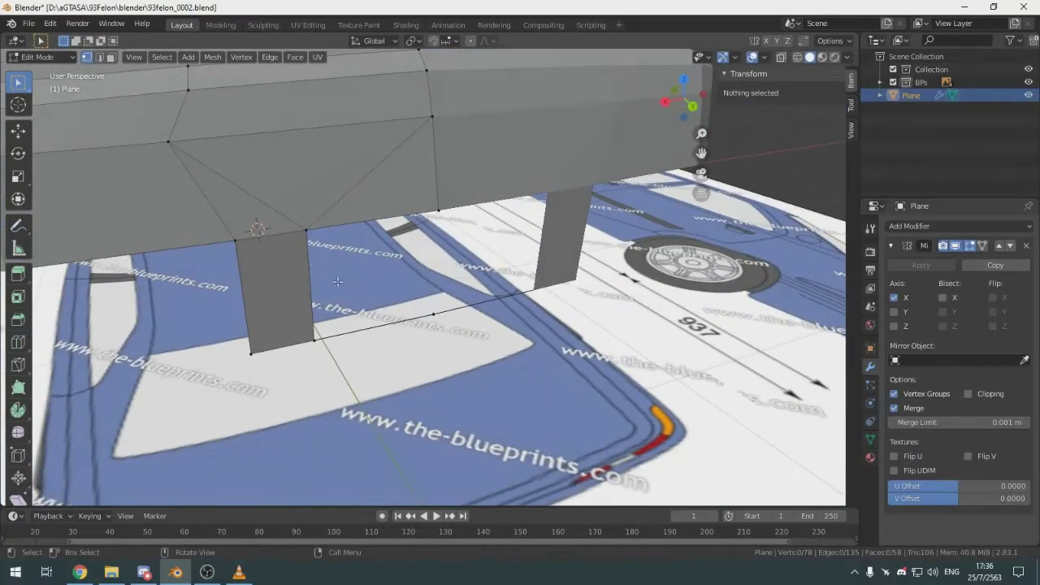
Extrude the four border vertices of the number-plate opening about 0.03 m forward along Y in the right view
middle_drag(337, 281, 334, 238)
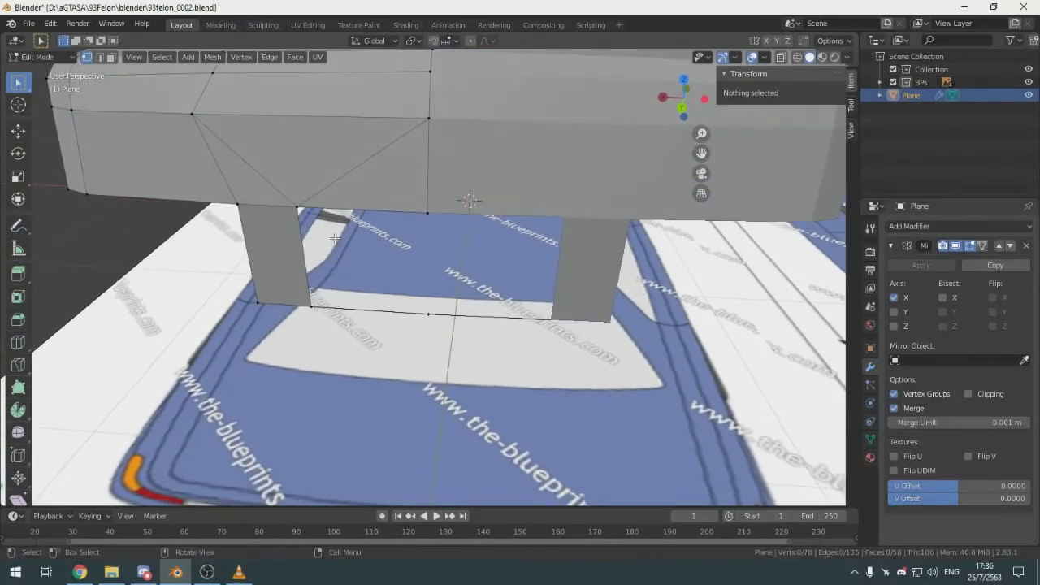
click(435, 216)
shift+click(299, 209)
shift+click(310, 307)
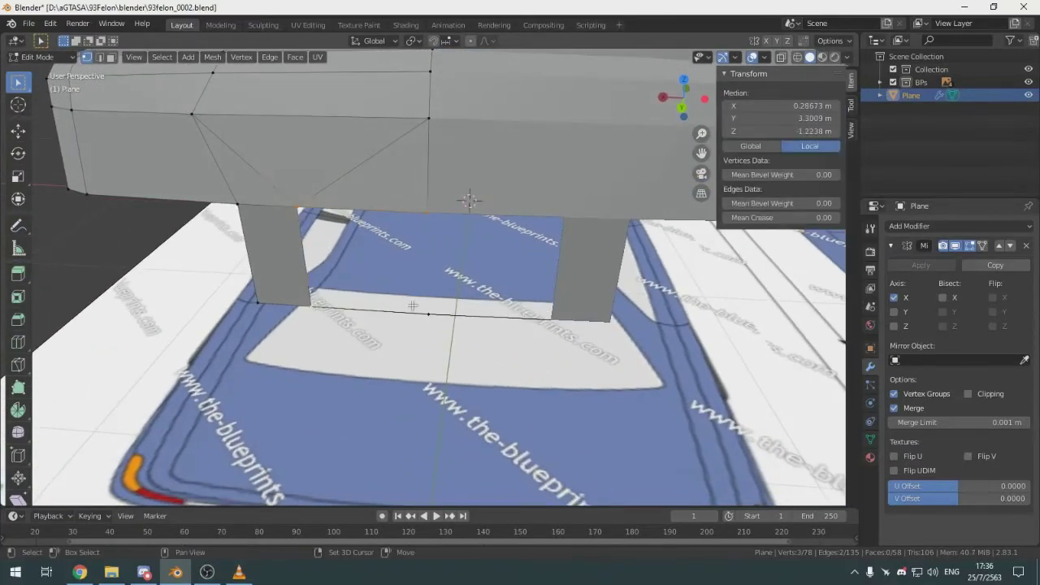
middle_drag(447, 331, 438, 315)
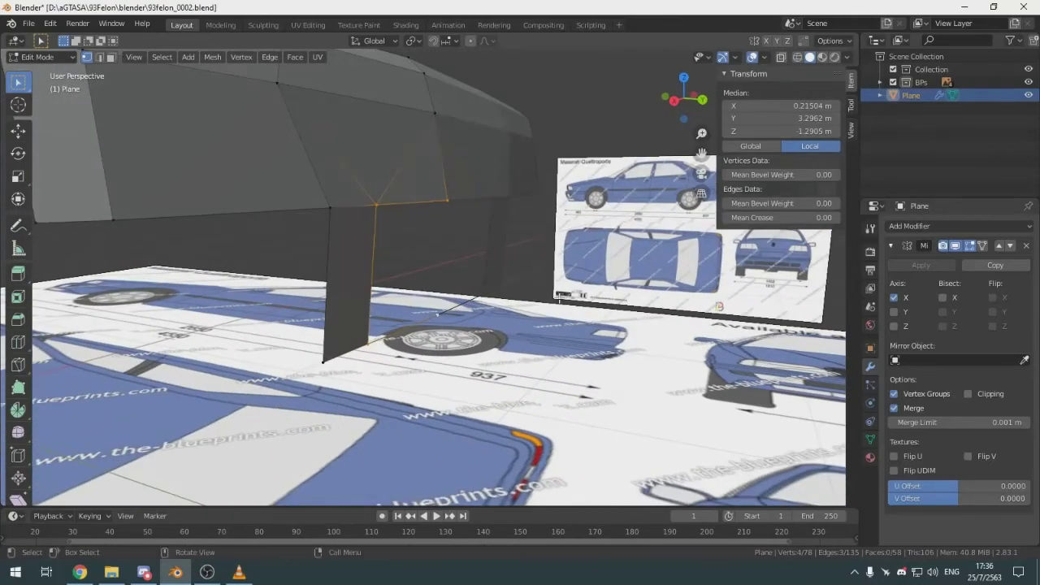
middle_drag(565, 260, 604, 268)
key(KP_3)
scroll(448, 159, up, 5)
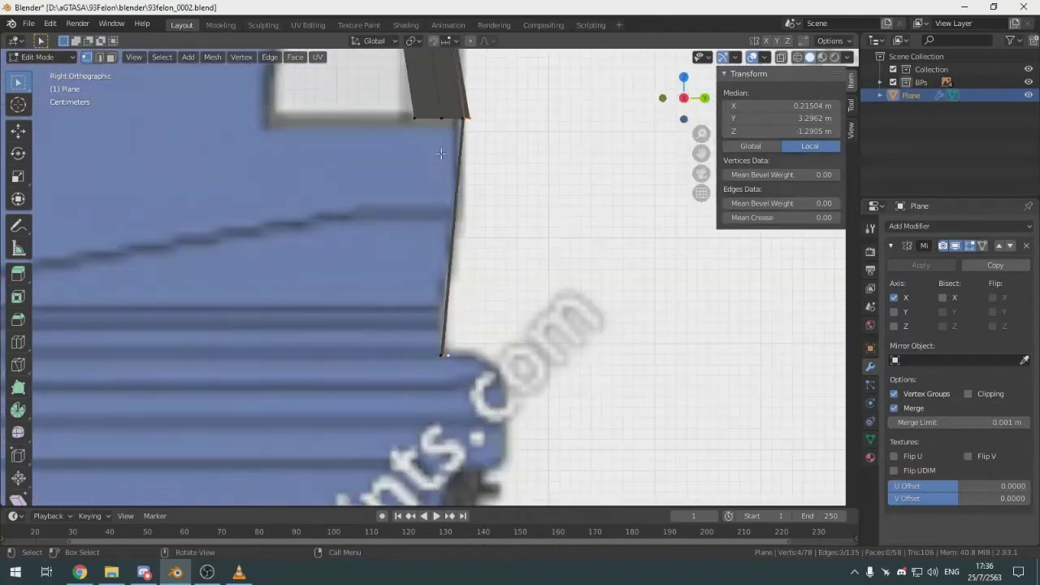
scroll(486, 199, down, 3)
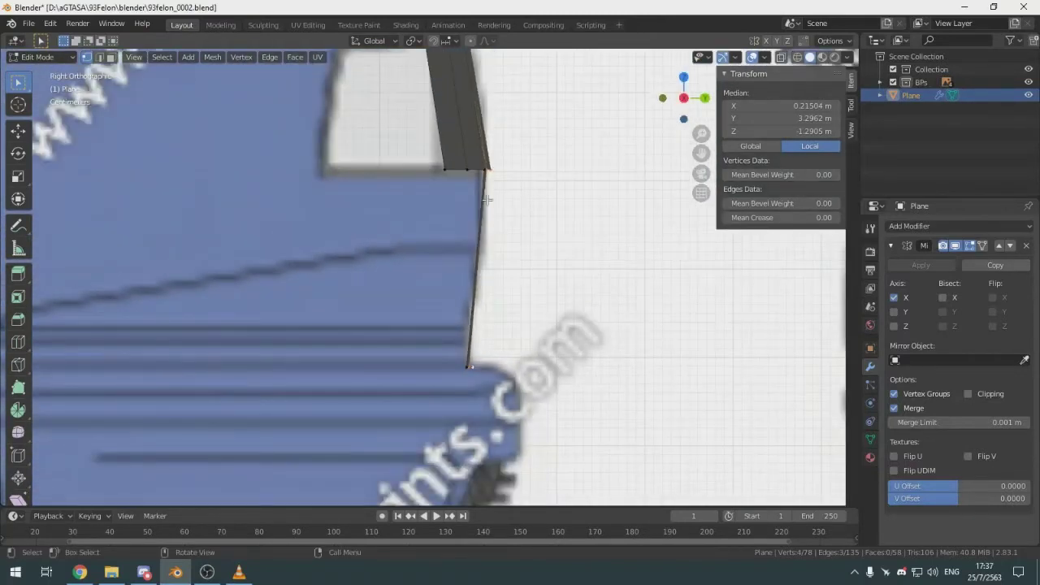
key(e)
key(y)
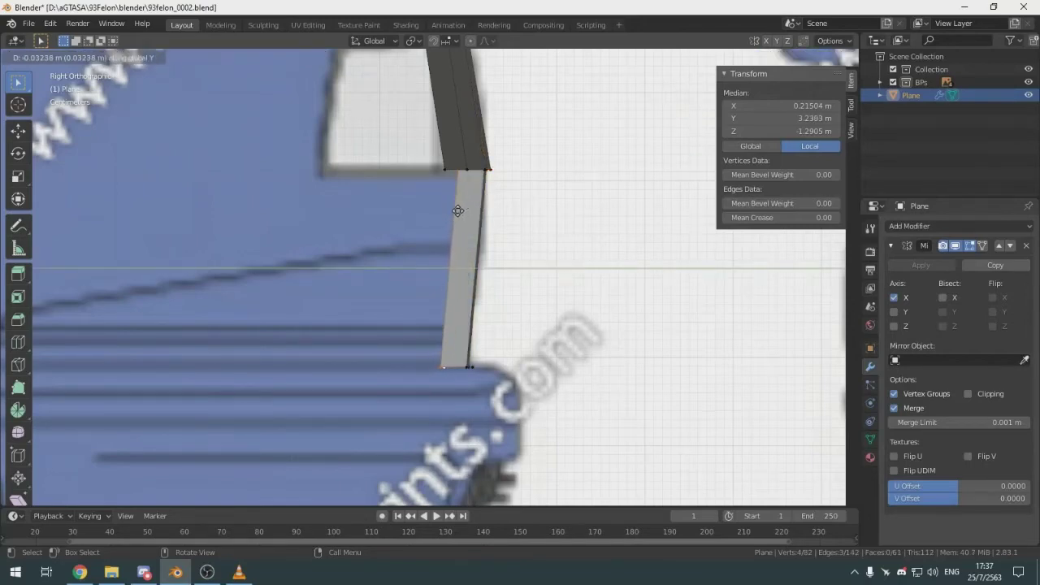
click(461, 217)
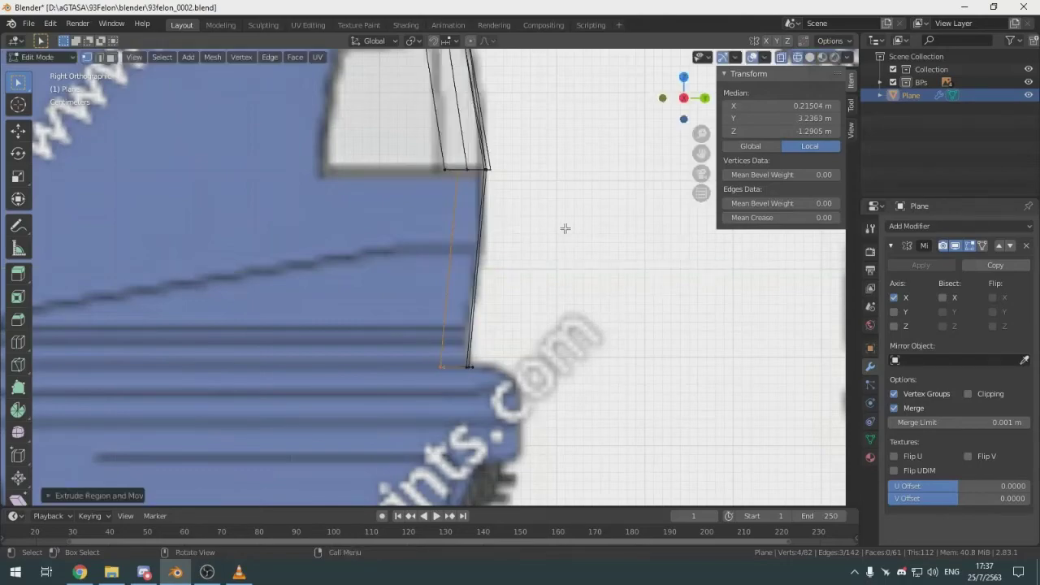
Select the upper and lower centre vertices on the number-plate recess's inner border for alignment in the right wireframe view
middle_drag(563, 225, 432, 325)
click(441, 187)
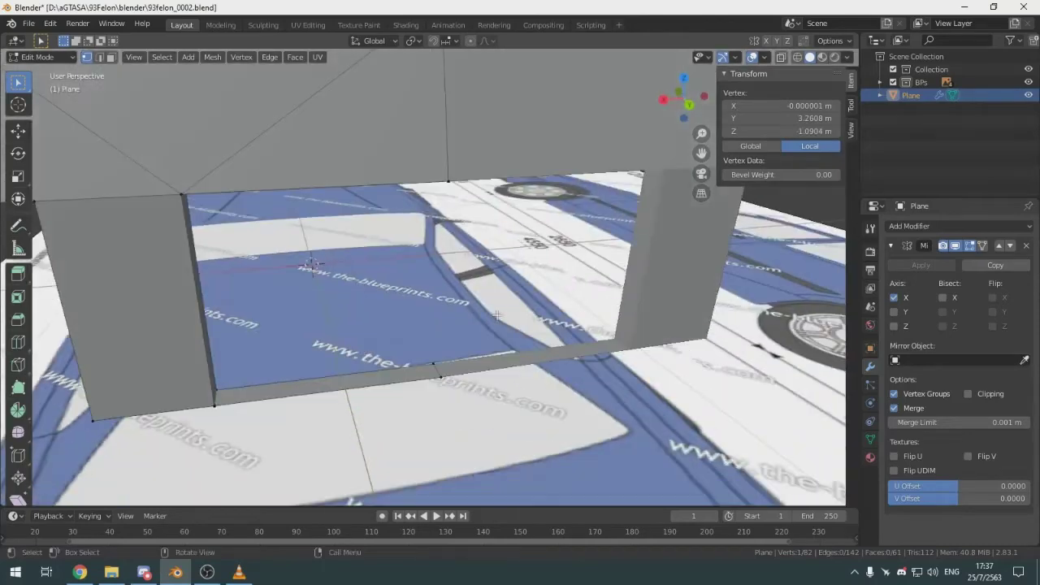
shift+click(430, 360)
key(KP_3)
scroll(432, 235, up, 4)
key(shift+z)
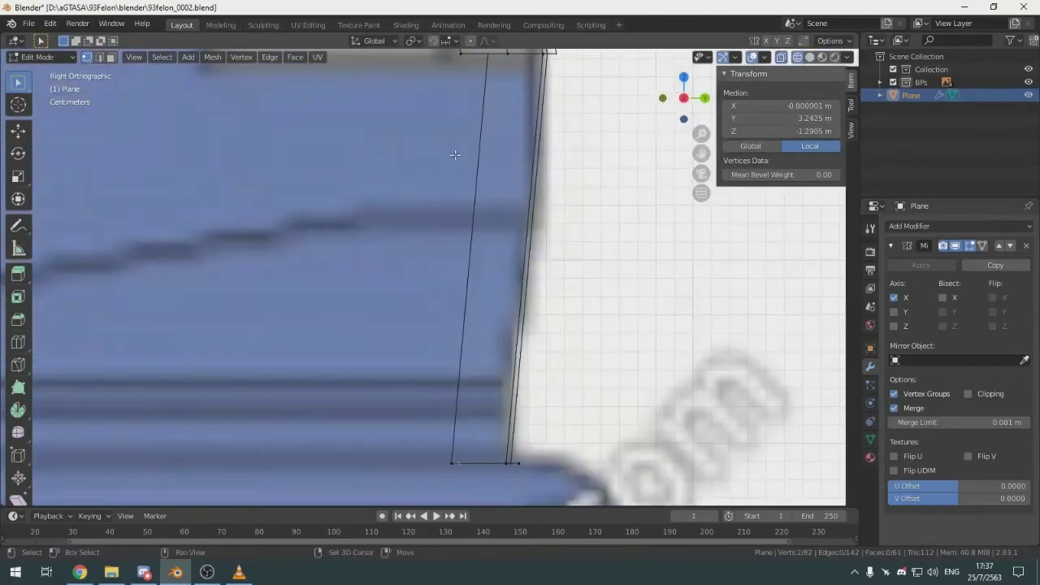
scroll(432, 223, up, 6)
scroll(451, 227, up, 3)
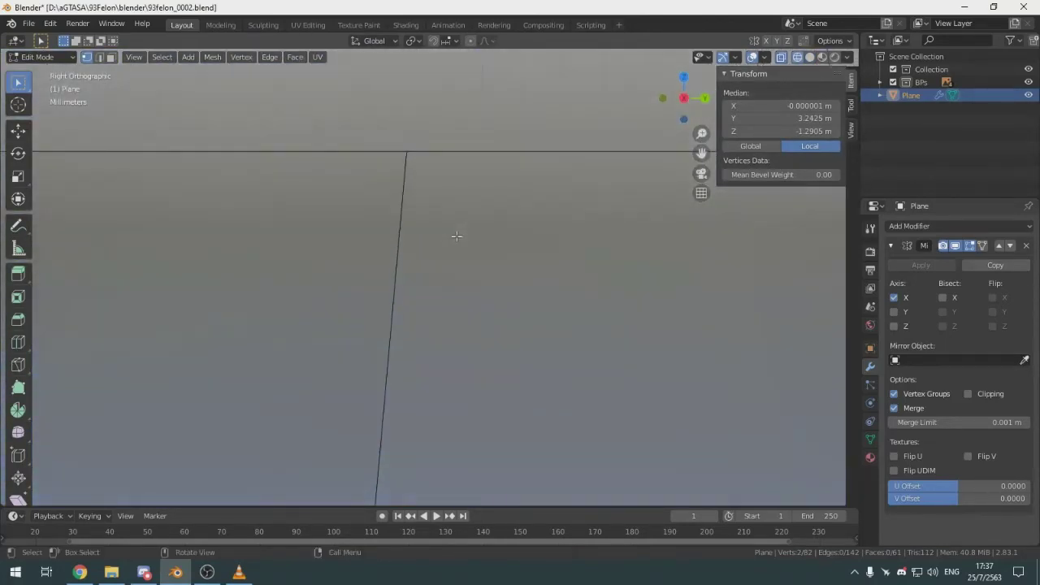
key(g)
key(y)
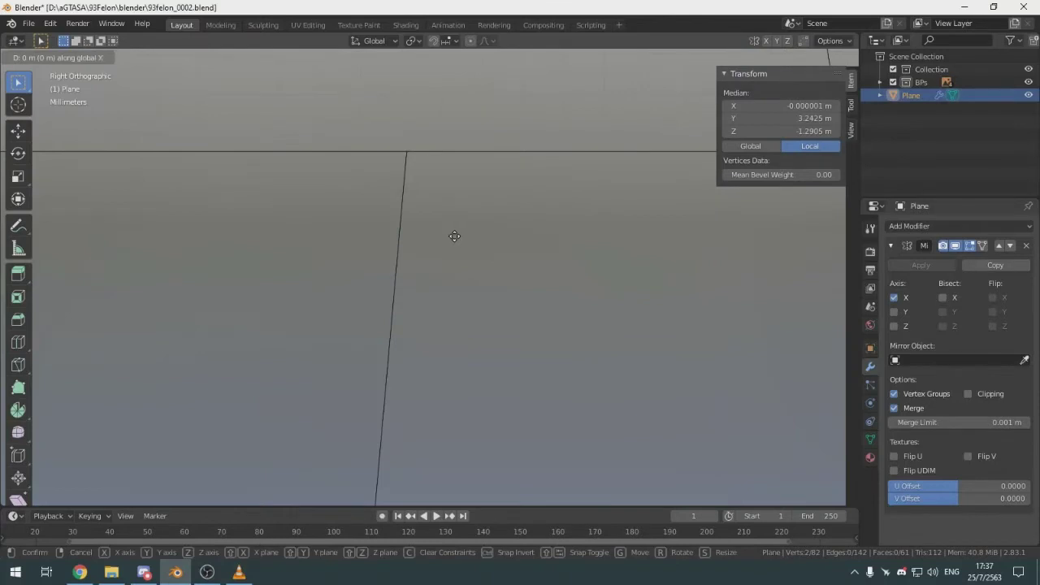
key(y)
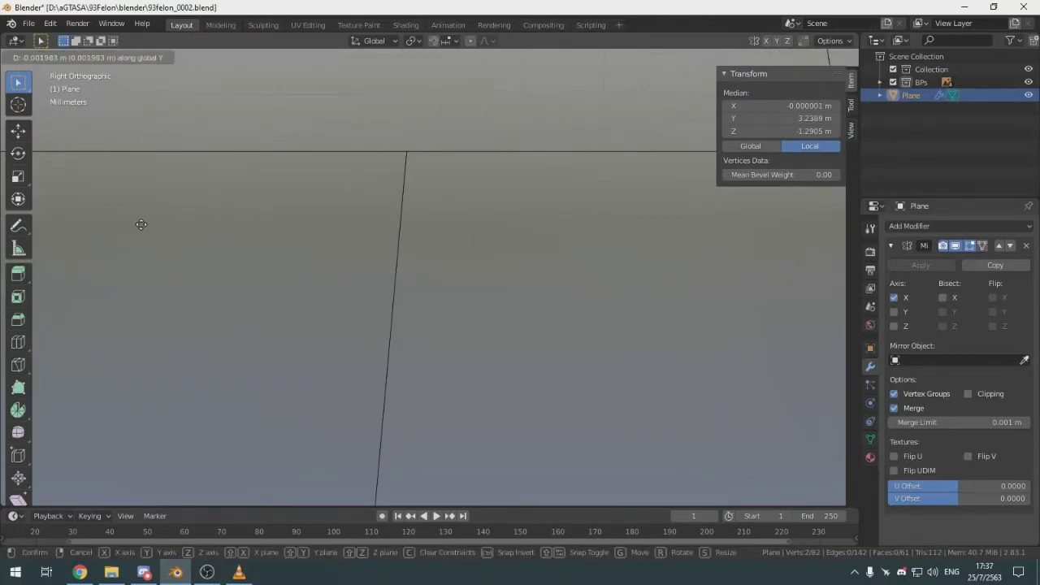
key(Escape)
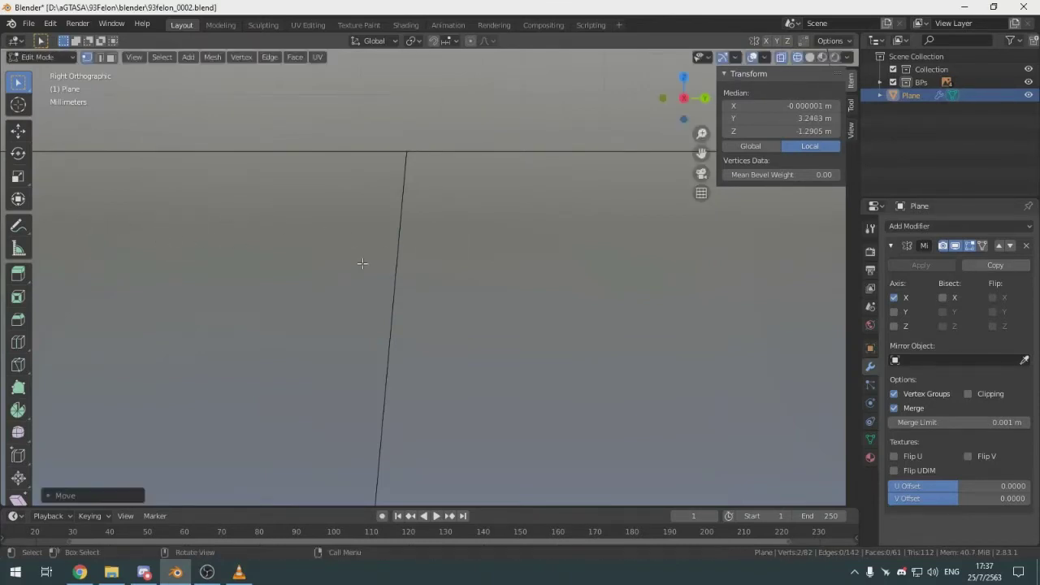
Move the two inner centre vertices of the recess along Y to about median Y 3.234 m, towards the inner side edge
scroll(497, 151, up, 2)
shift+middle_drag(496, 151, 568, 277)
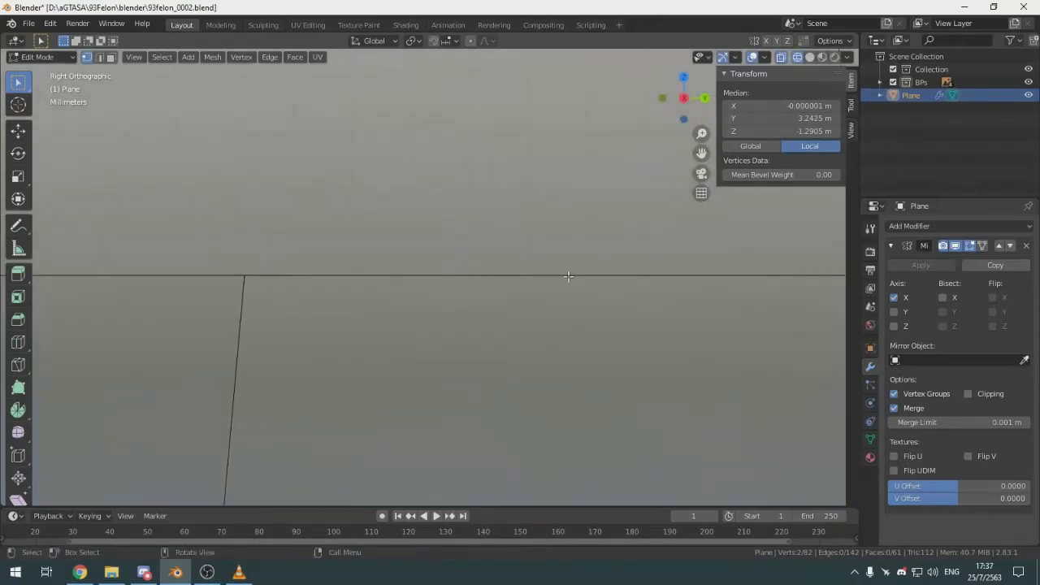
key(g)
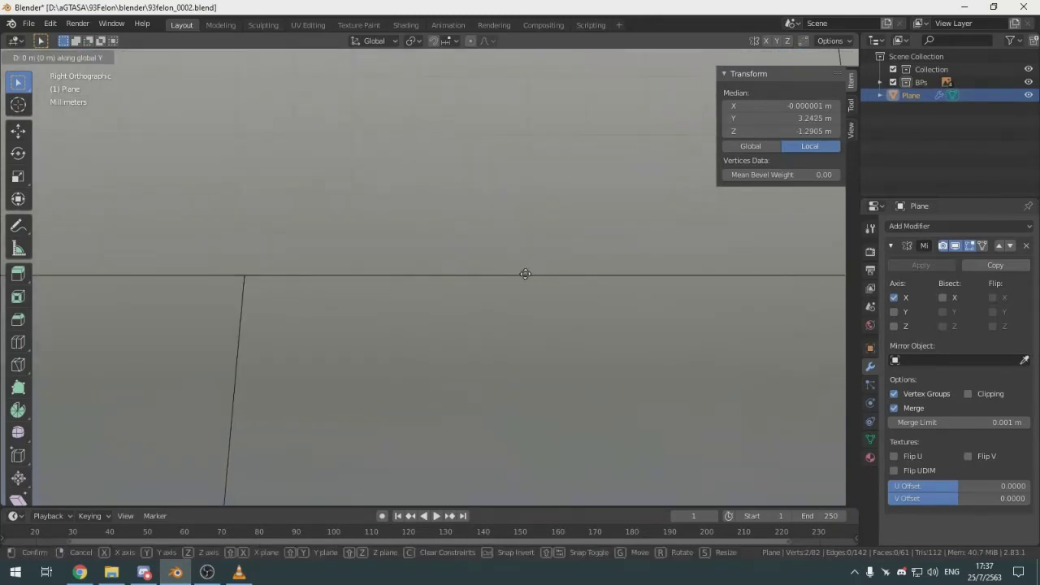
key(y)
click(269, 294)
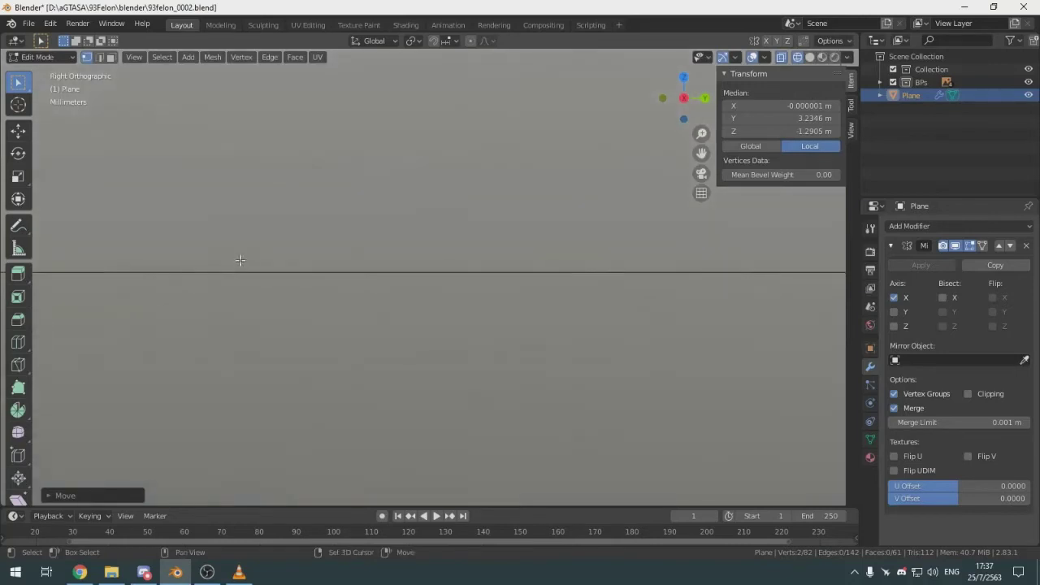
shift+middle_drag(237, 260, 514, 295)
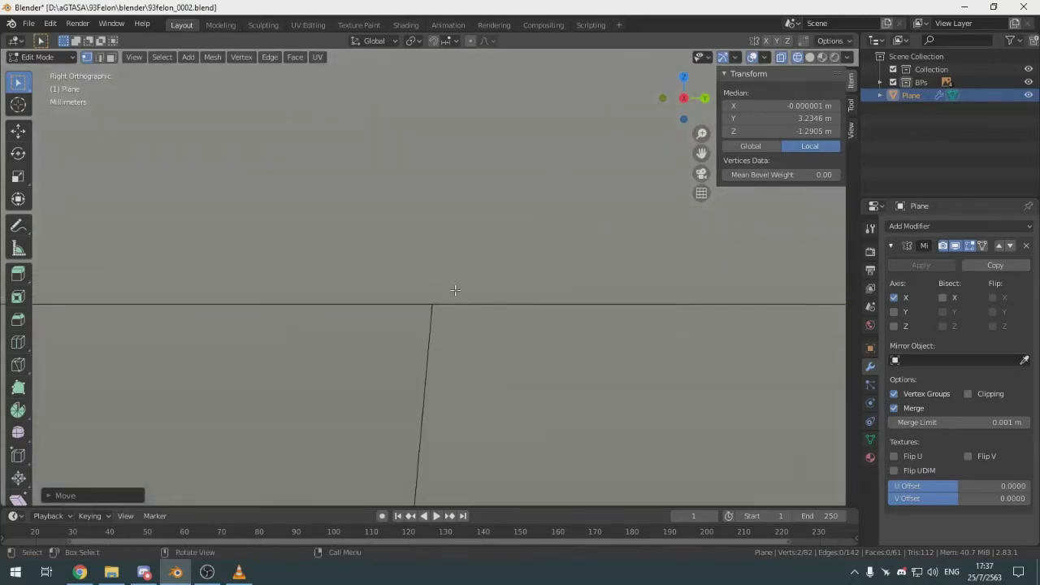
key(g)
key(y)
key(Escape)
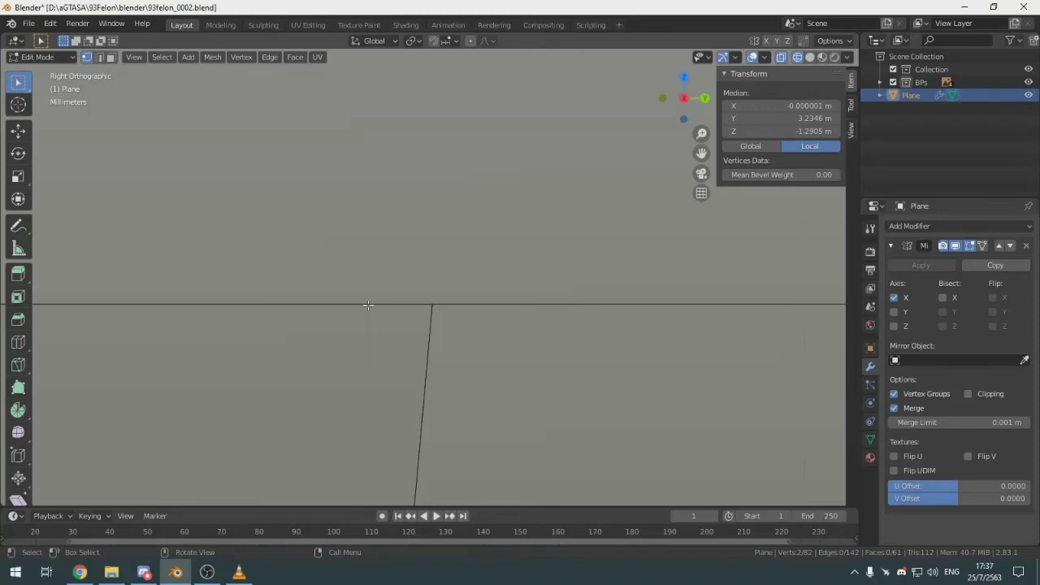
key(g)
key(y)
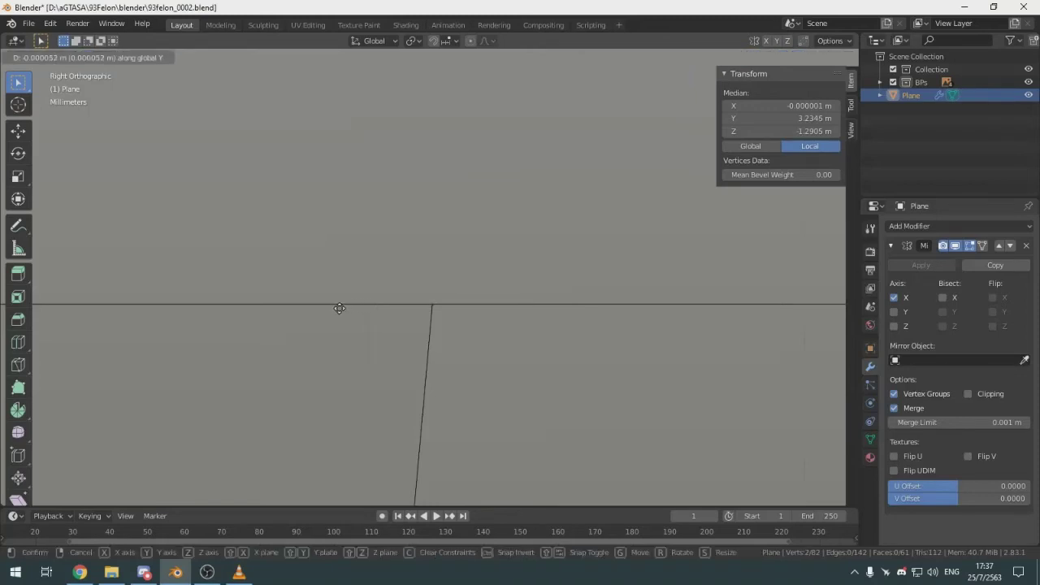
click(219, 311)
Fine-tune the two inner centre vertices along Y to about median Y 3.2336 m, in line with the recess's inner side edge
scroll(471, 314, up, 2)
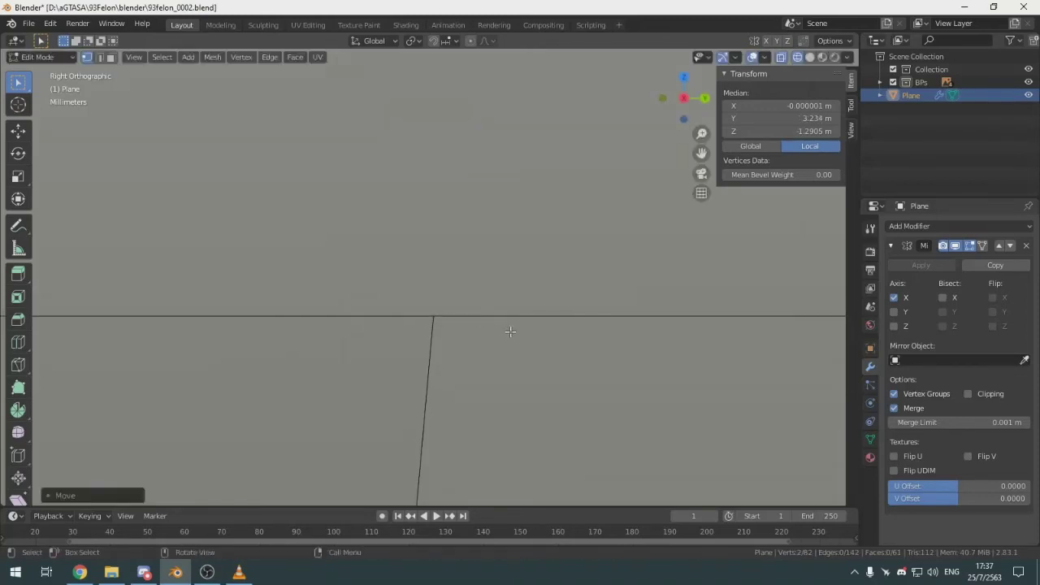
key(g)
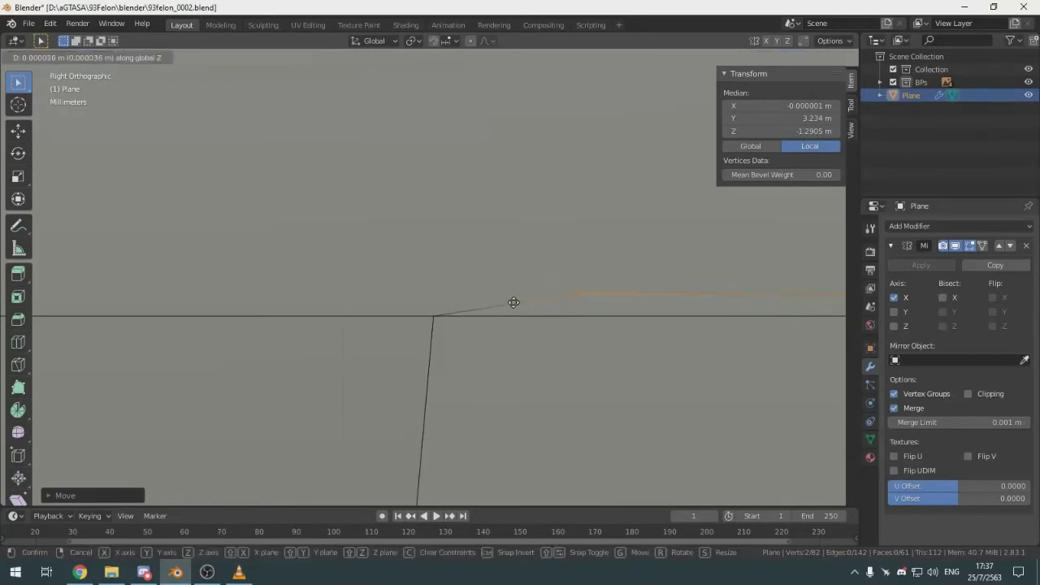
key(Escape)
key(g)
key(y)
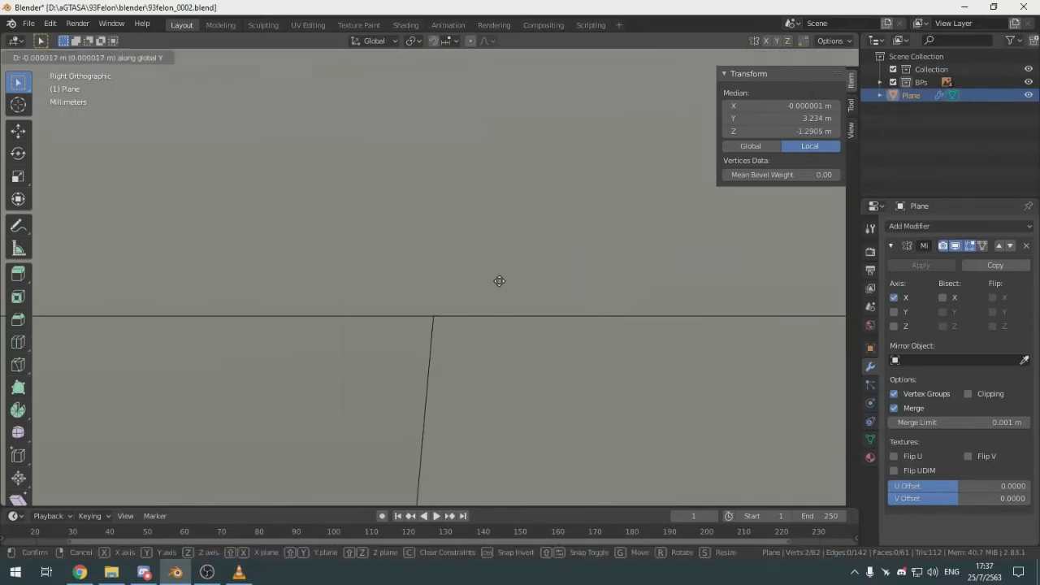
click(370, 294)
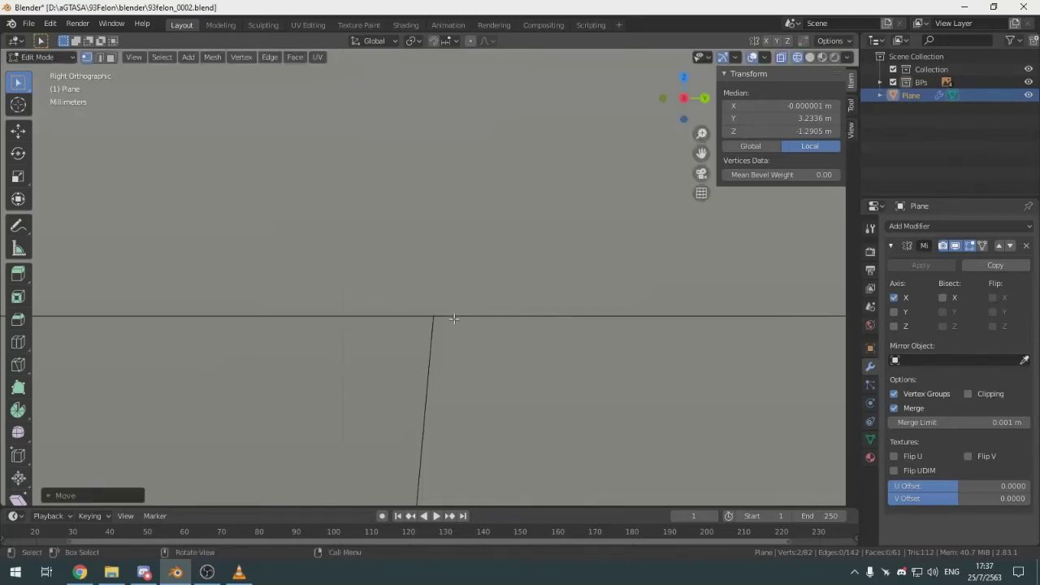
key(g)
key(z)
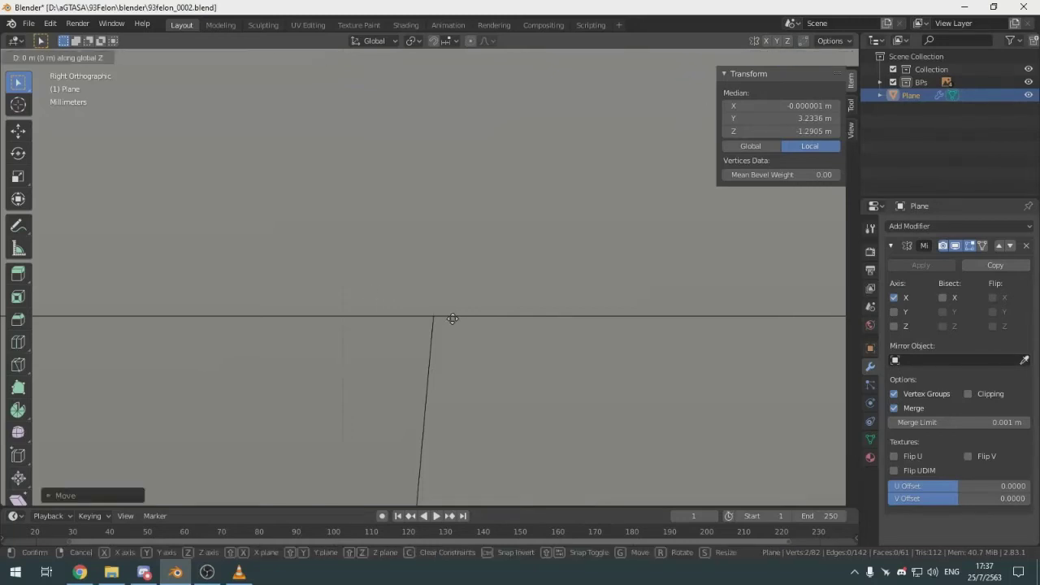
right_click(449, 283)
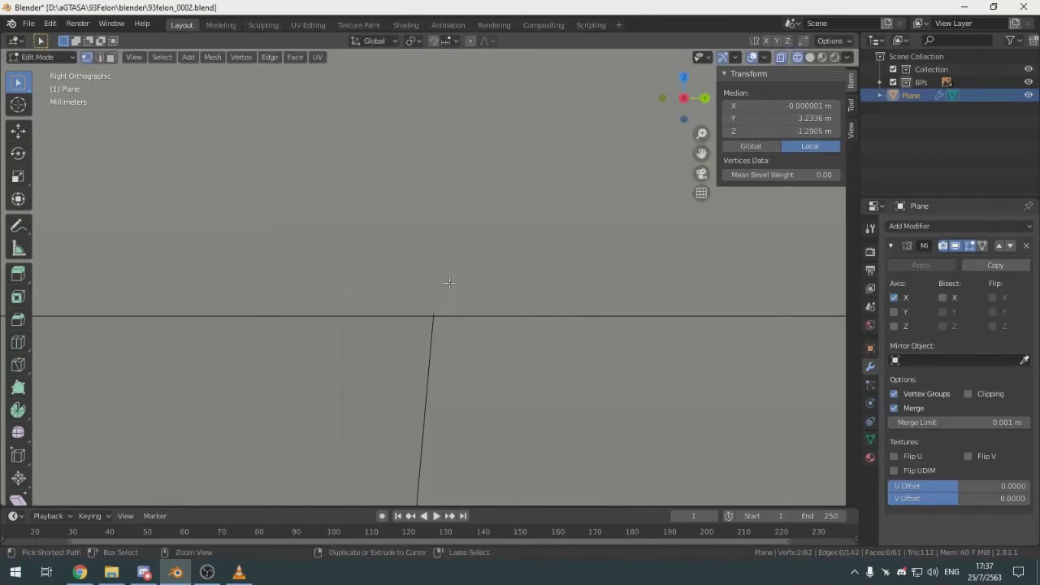
key(g)
key(y)
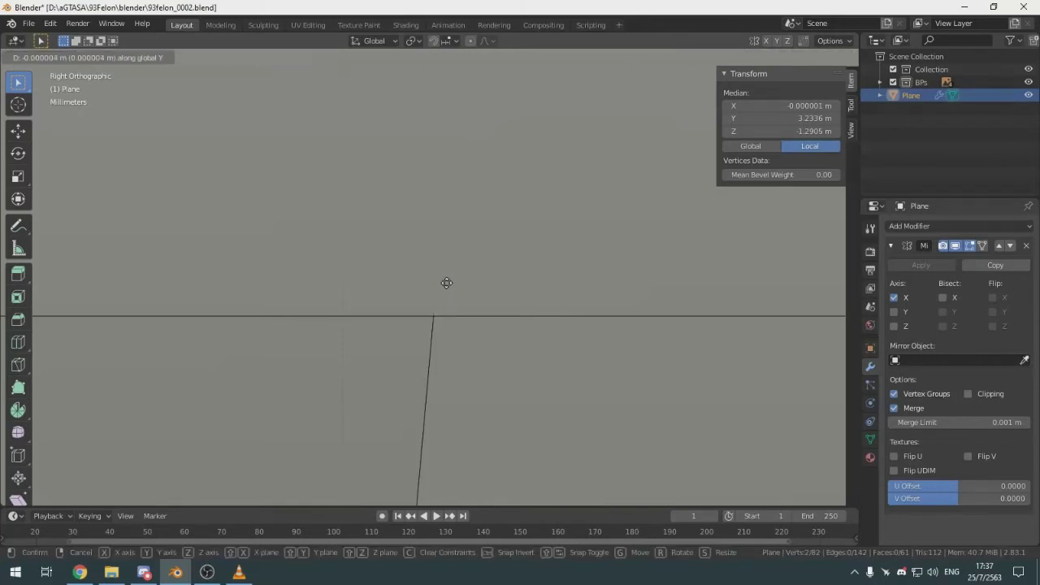
click(446, 282)
Fill the back of the number-plate recess with a face between its inner corner vertices and the two centre vertices
middle_drag(446, 282, 384, 365)
click(304, 281)
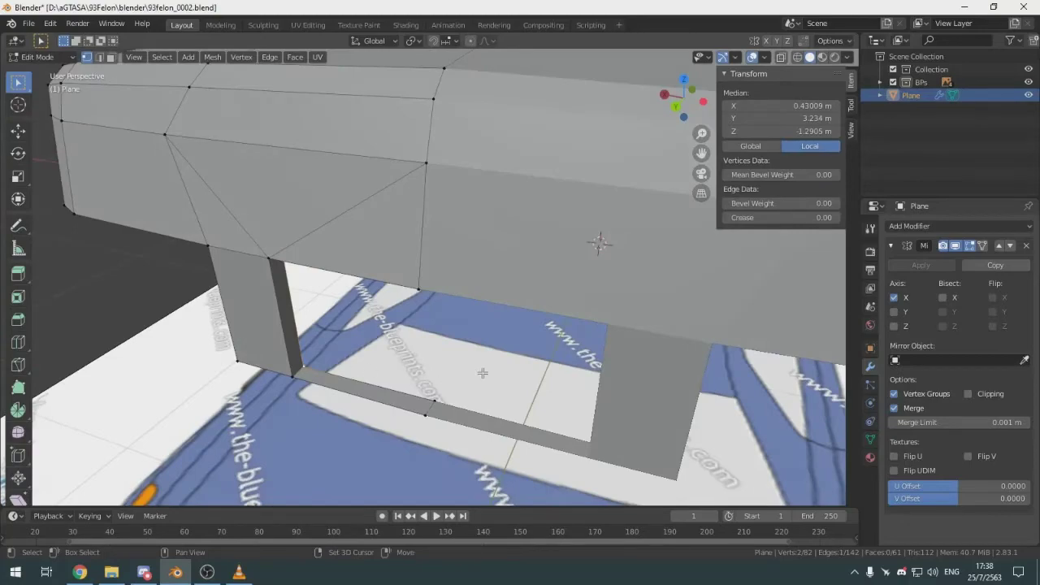
shift+click(441, 405)
middle_drag(441, 404, 455, 285)
key(f)
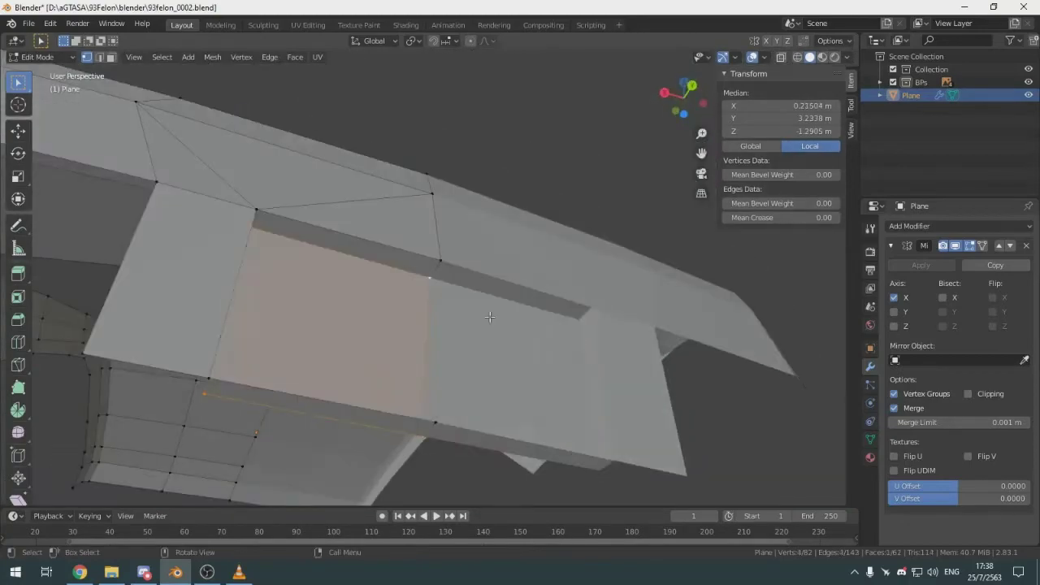
Examine the mirrored body in Object Mode and compare the rear mesh with the blueprint in the back view
scroll(438, 292, down, 6)
click(520, 192)
middle_drag(520, 195, 372, 285)
key(Tab)
scroll(400, 325, up, 4)
key(Tab)
scroll(549, 338, down, 3)
scroll(372, 285, up, 4)
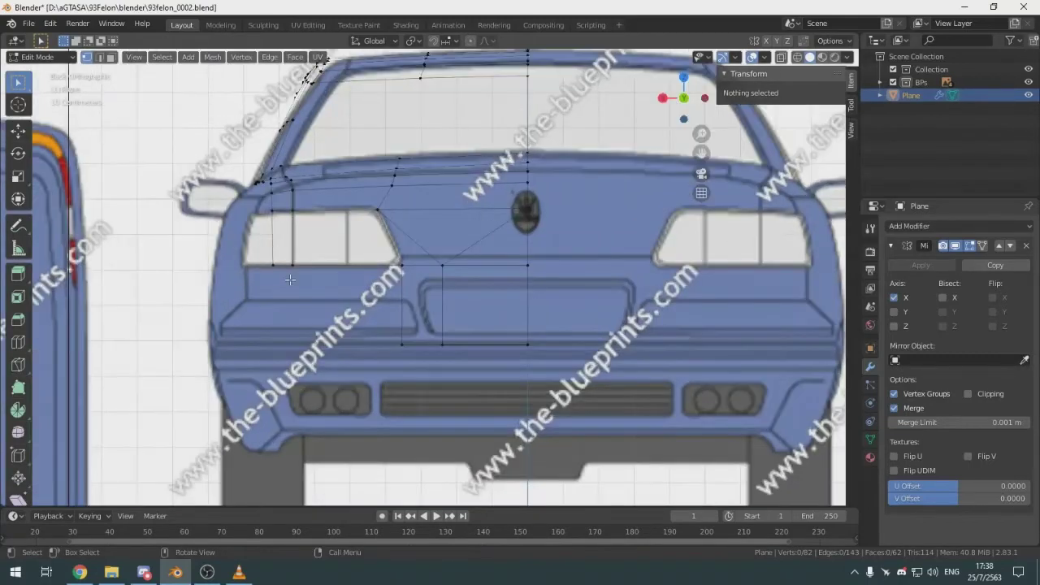
click(375, 268)
scroll(381, 272, up, 3)
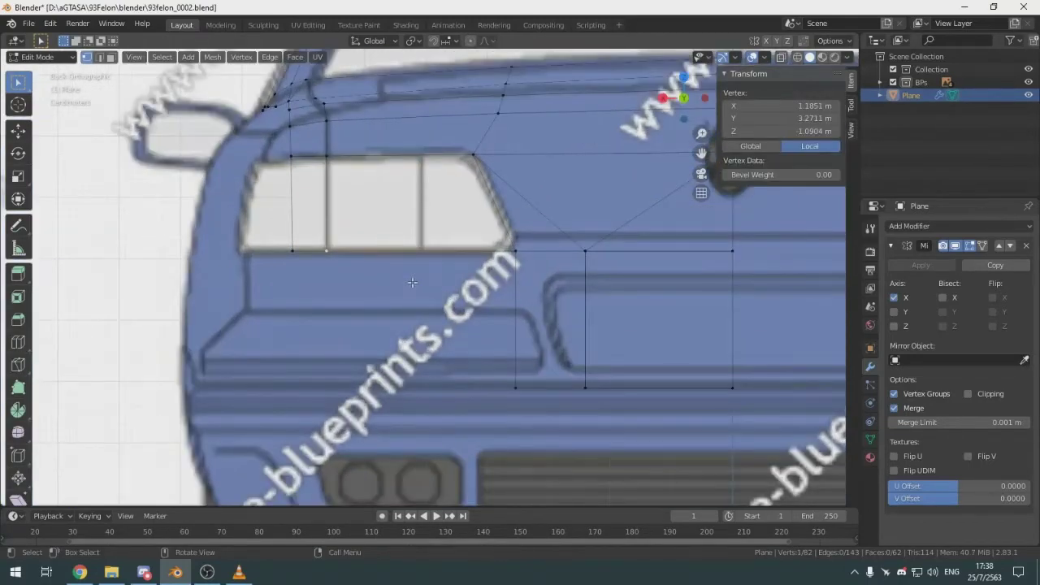
key(e)
right_click(412, 282)
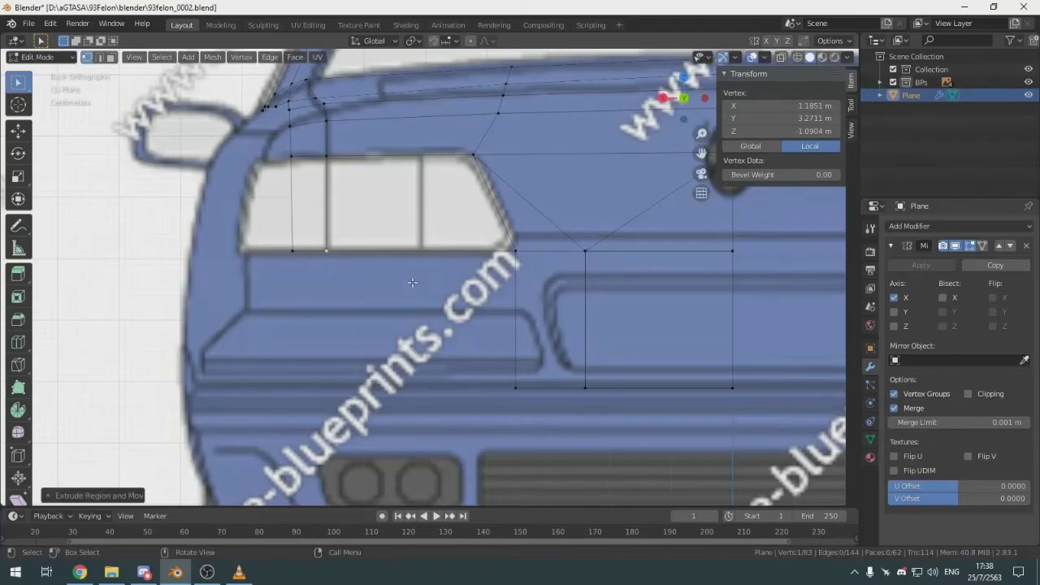
key(ctrl+z)
Extrude the lower outer vertex of the strip beside the recess outward along X, past the car's side outline
click(505, 393)
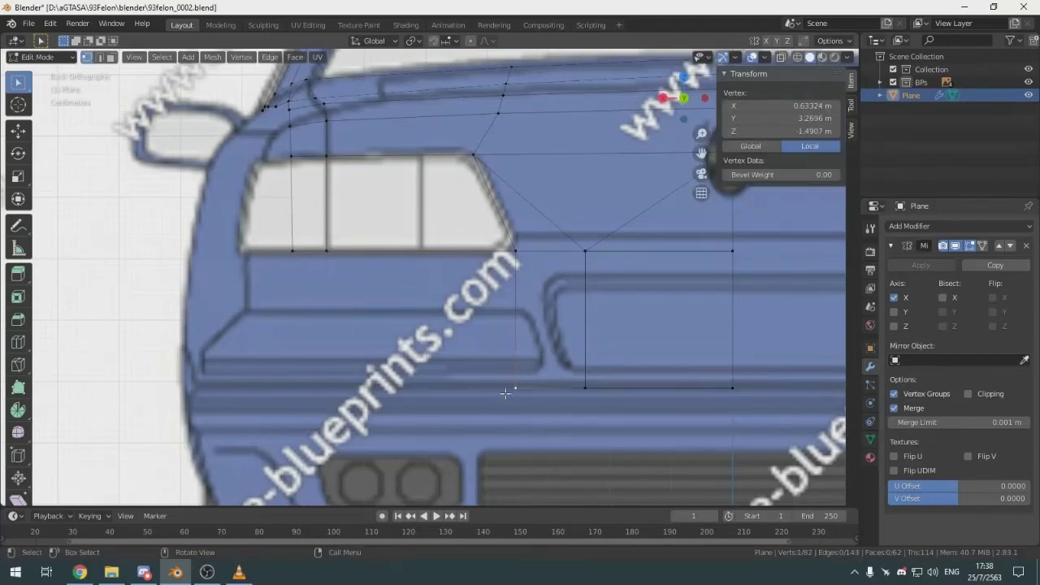
key(e)
key(x)
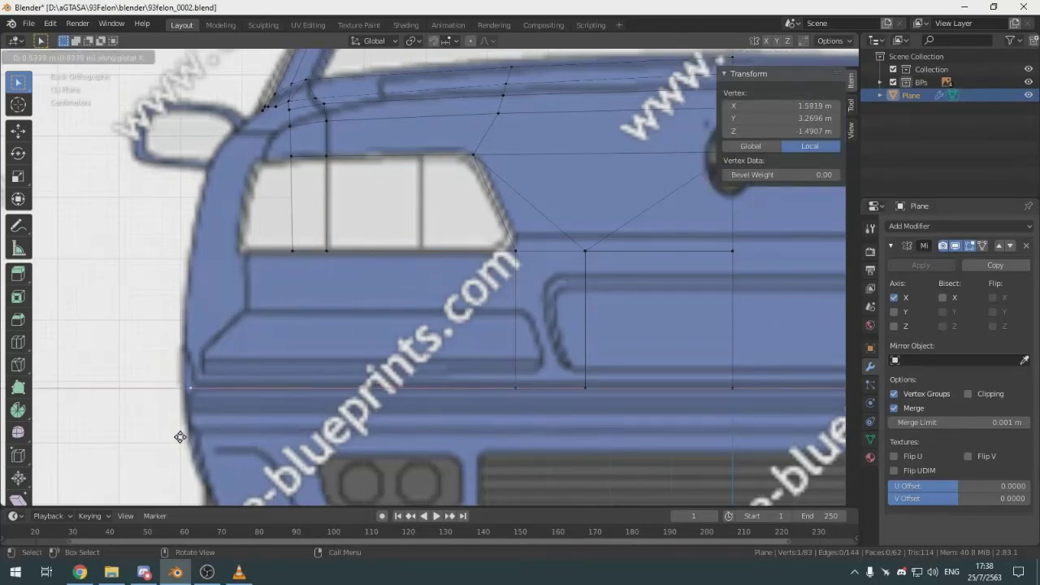
click(108, 431)
Extrude the vertex under the rear light straight down along Z to about Z -1.4907 m, onto the horizontal guide edge
click(327, 238)
key(e)
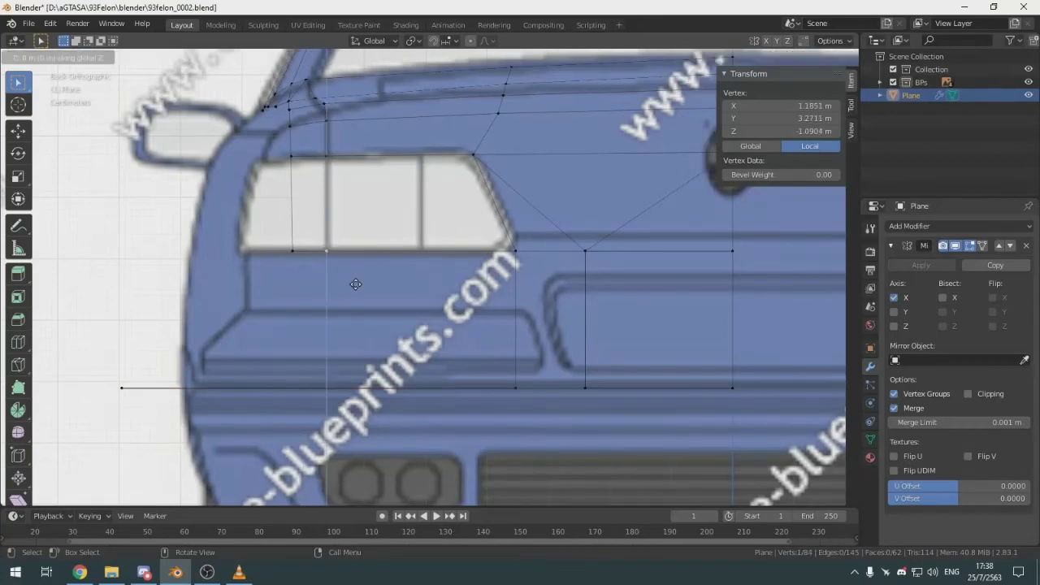
key(z)
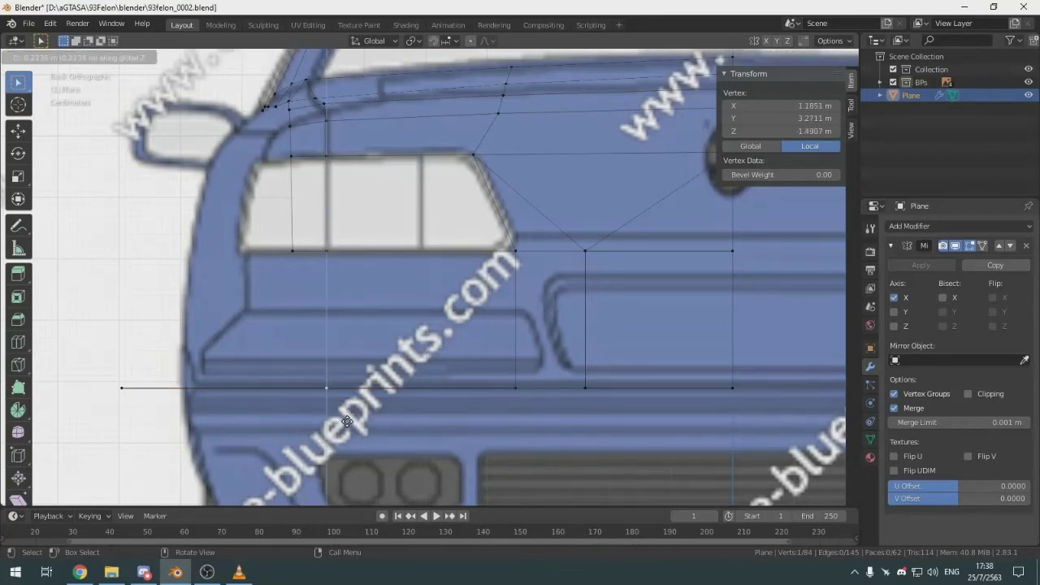
click(347, 421)
Fine-tune the extruded lower vertex along Z so that it sits exactly on the horizontal guide edge
scroll(347, 421, up, 8)
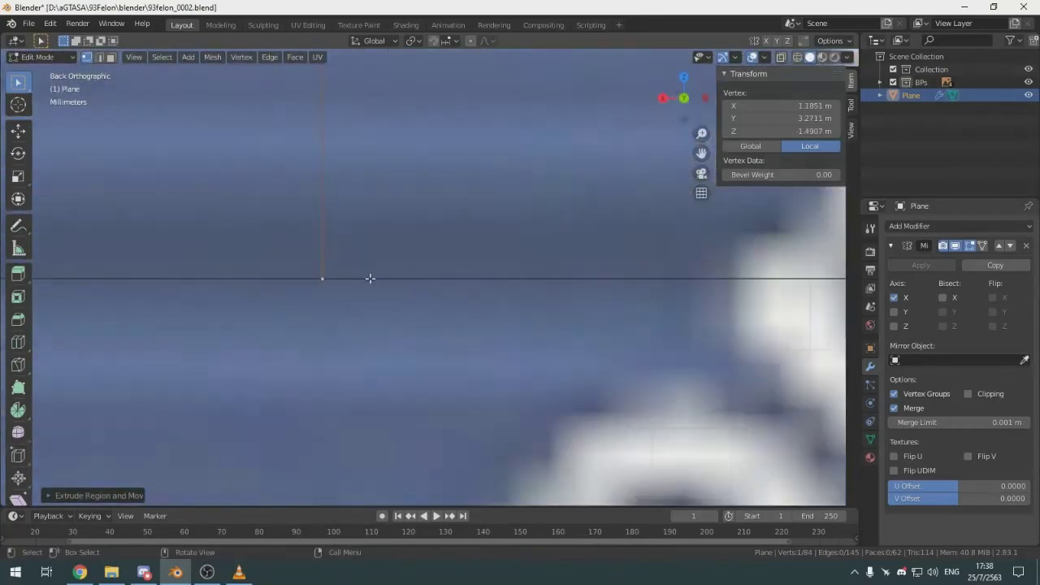
scroll(370, 279, up, 5)
shift+middle_drag(171, 268, 526, 272)
scroll(527, 272, up, 5)
shift+middle_drag(467, 307, 347, 353)
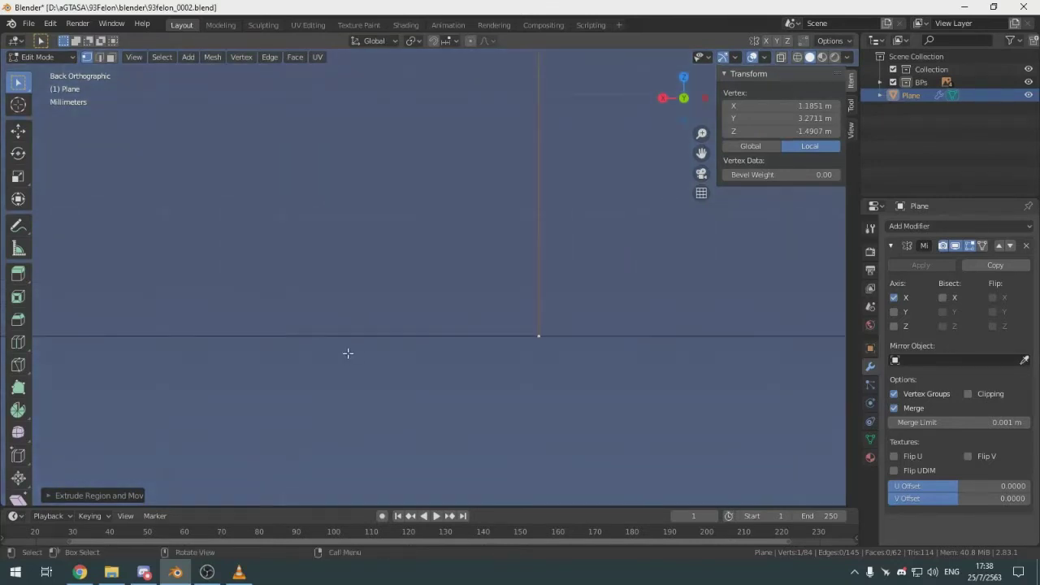
scroll(357, 355, up, 2)
shift+middle_drag(616, 378, 514, 321)
scroll(513, 321, up, 5)
shift+middle_drag(589, 351, 407, 286)
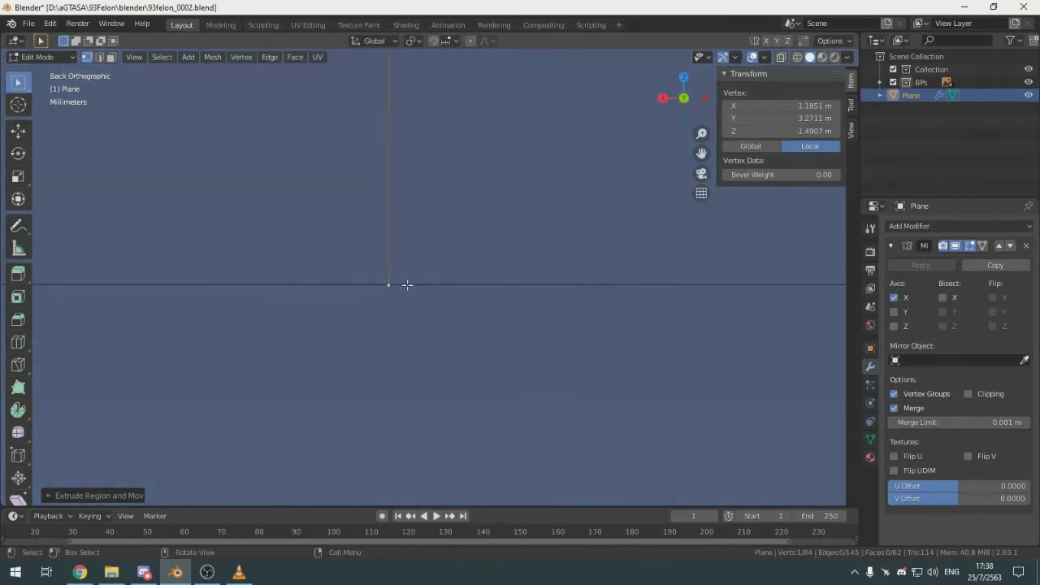
key(g)
key(z)
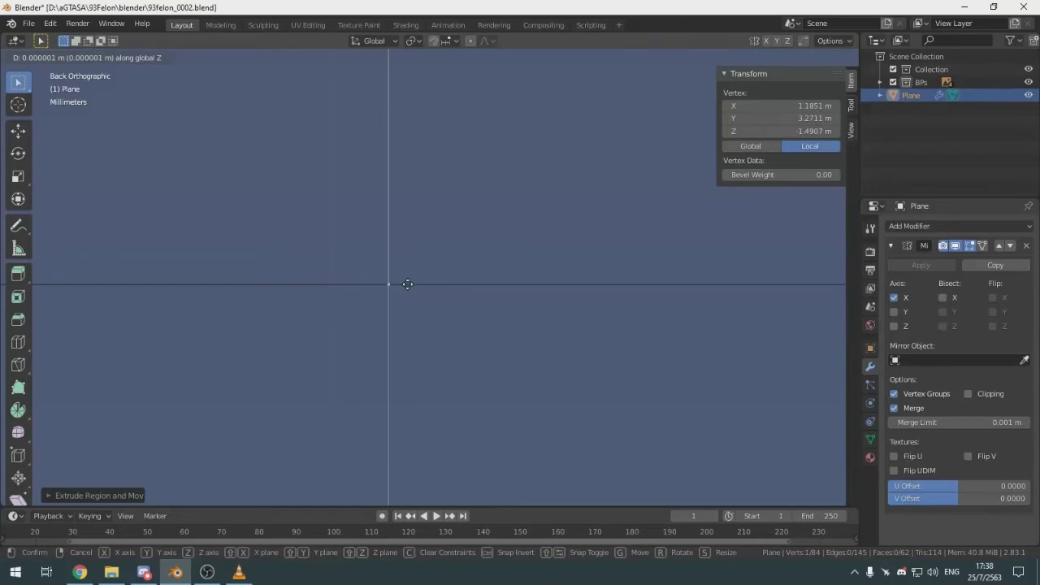
click(407, 284)
scroll(422, 283, down, 8)
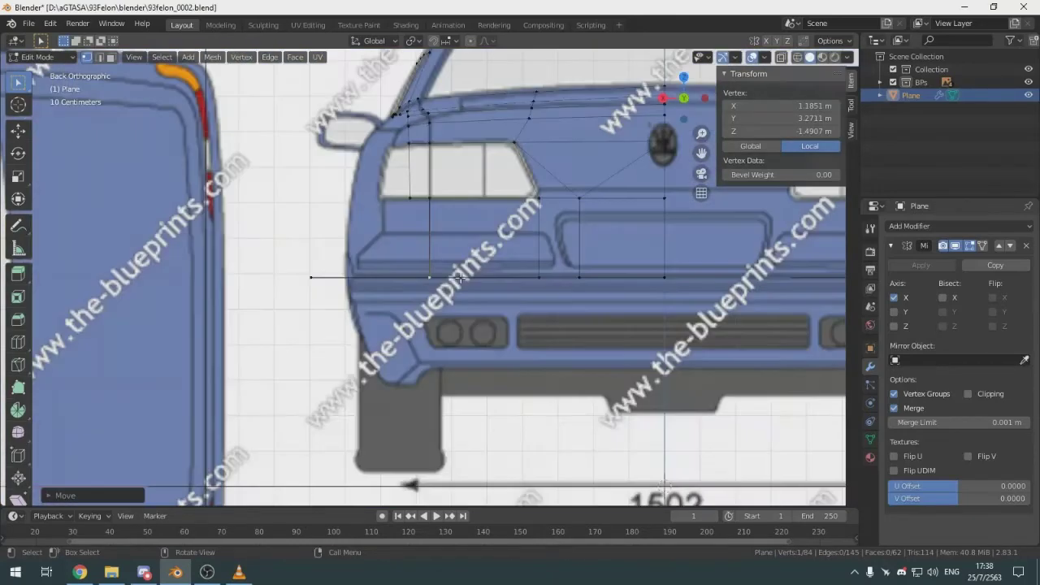
Move the lower vertex under the rear light forward along Y to about 3.2317 m in the side view
middle_drag(460, 277, 576, 314)
key(KP_3)
scroll(576, 269, up, 7)
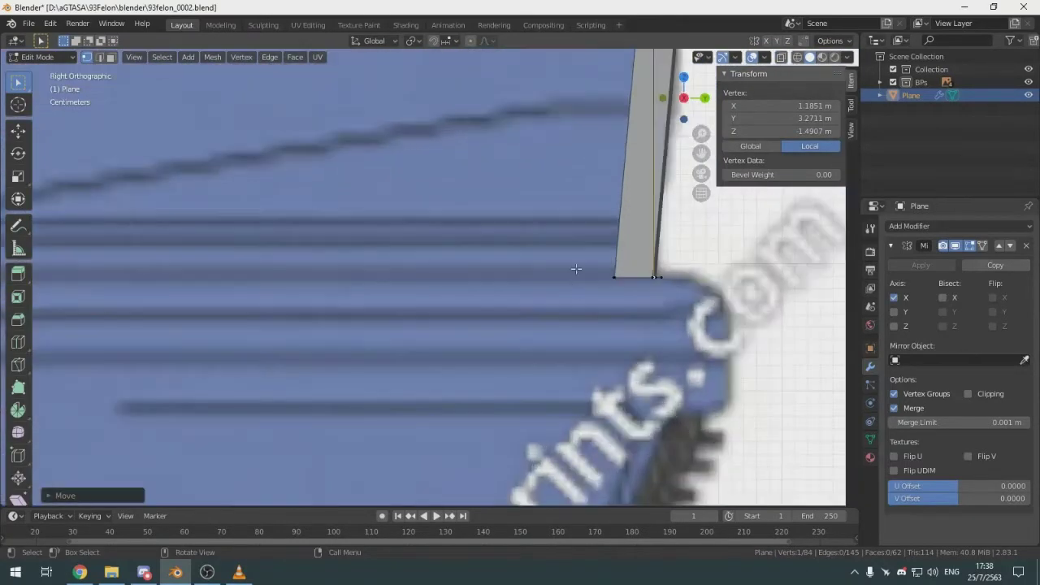
shift+middle_drag(576, 269, 389, 329)
key(shift+z)
key(g)
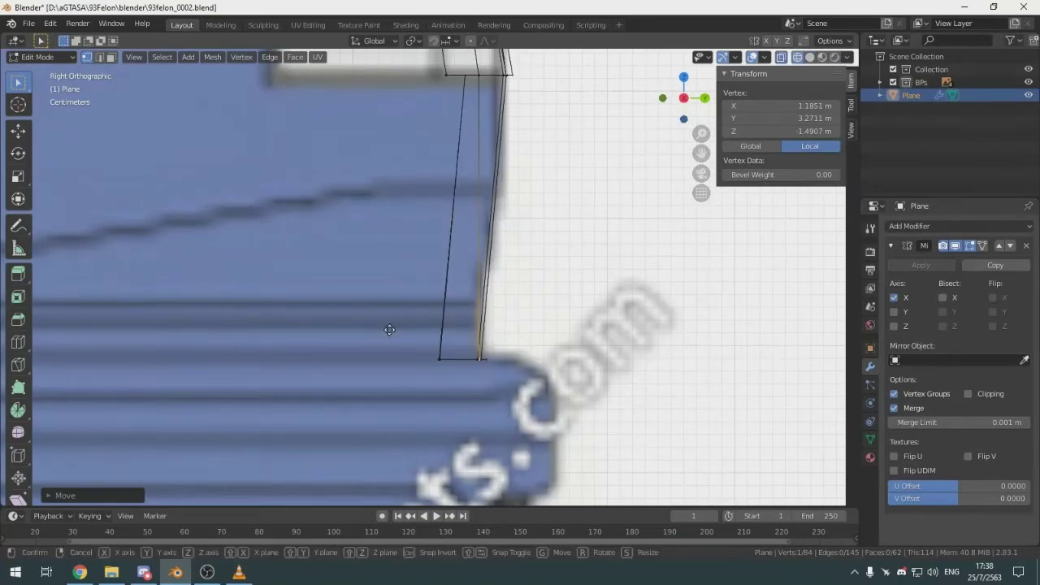
key(x)
key(y)
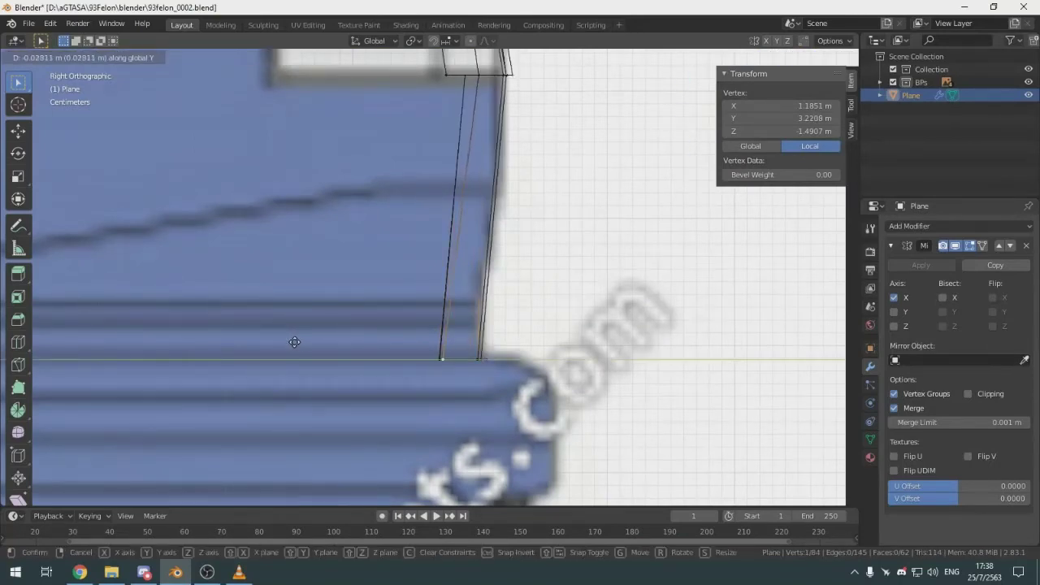
click(301, 344)
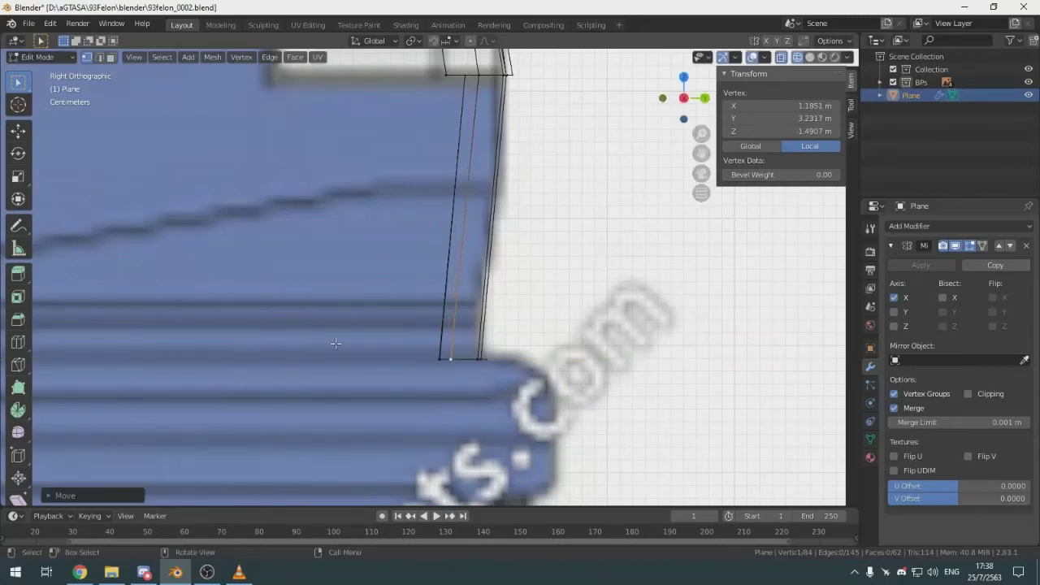
Fill a face between the four vertices of the rear panel strip below the light
middle_drag(301, 344, 407, 352)
shift+click(446, 200)
shift+click(545, 187)
shift+click(534, 280)
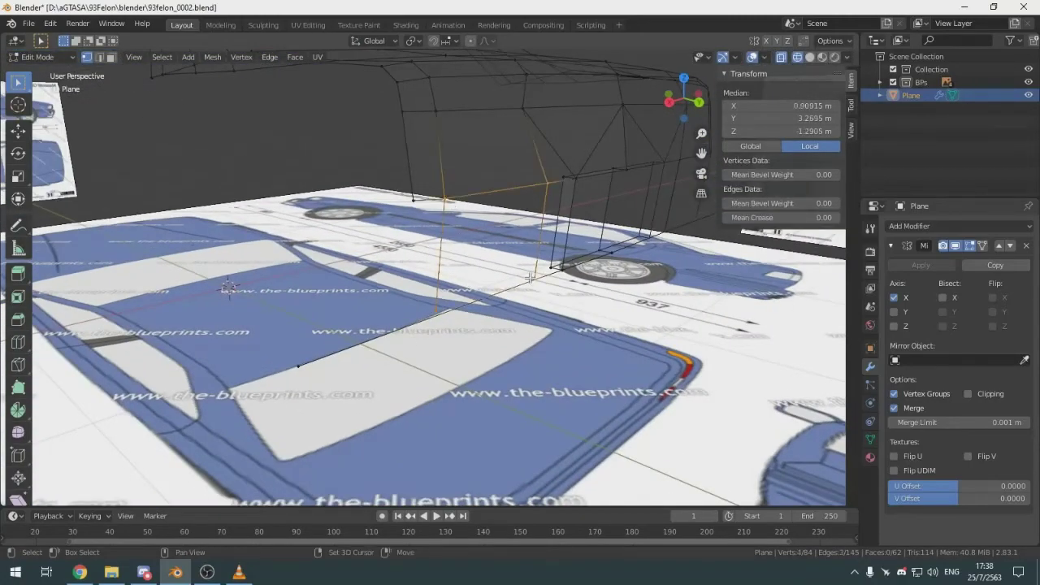
key(f)
click(571, 327)
Lower the three upper centre-line vertices of the boot lid along Z to a median of about -0.5868 m
scroll(572, 328, down, 4)
middle_drag(593, 264, 496, 281)
key(alt+z)
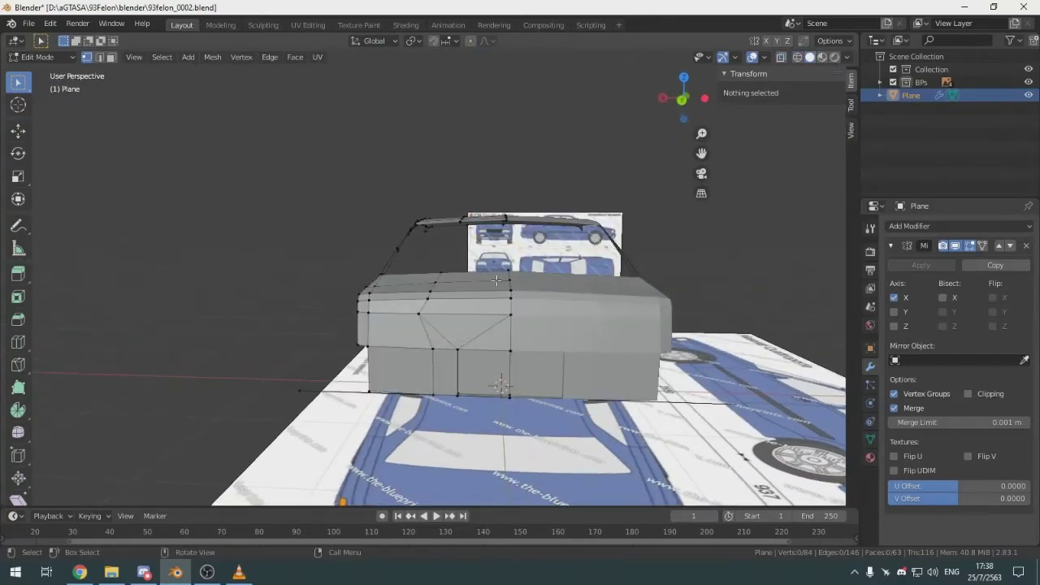
click(509, 273)
shift+click(512, 286)
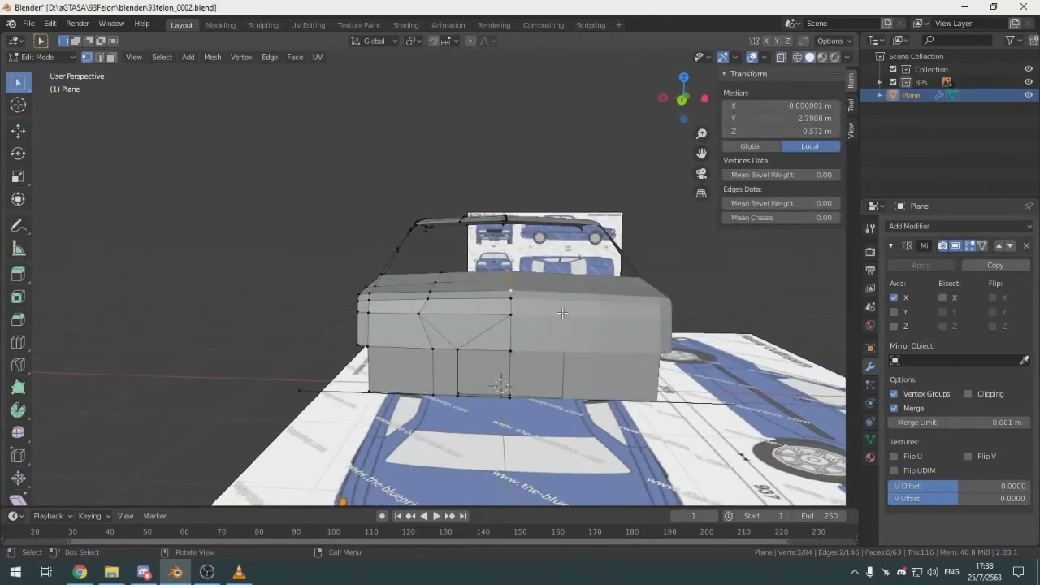
key(ctrl+KP_1)
scroll(480, 288, up, 5)
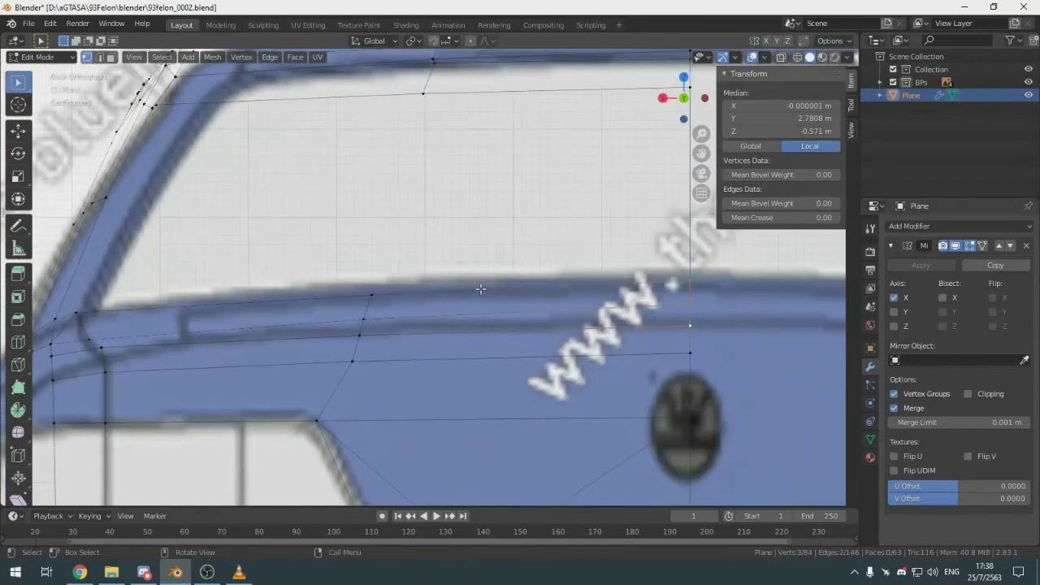
key(g)
key(z)
click(479, 297)
scroll(519, 319, down, 5)
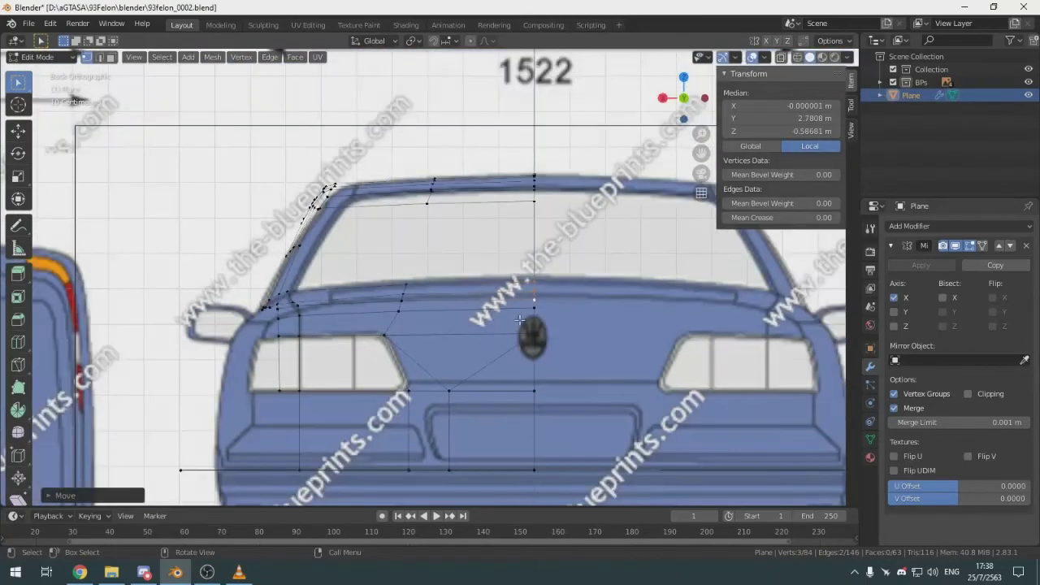
Add the next lower centre-line vertex to the boot selection and lower all four slightly along Z to match the back-view blueprint
shift+click(533, 310)
scroll(524, 294, up, 3)
key(g)
key(z)
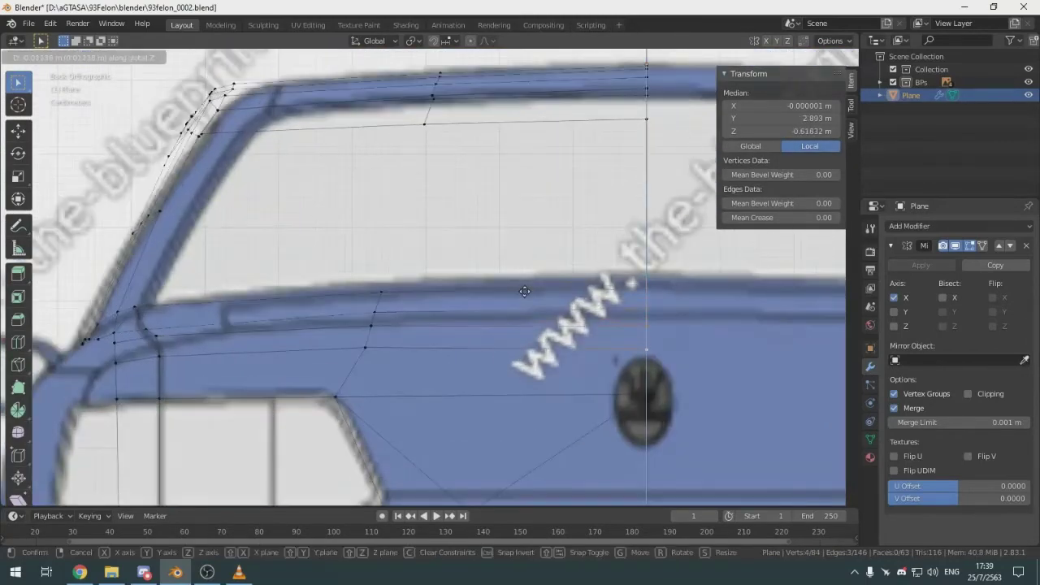
click(526, 290)
key(alt+a)
scroll(526, 290, down, 5)
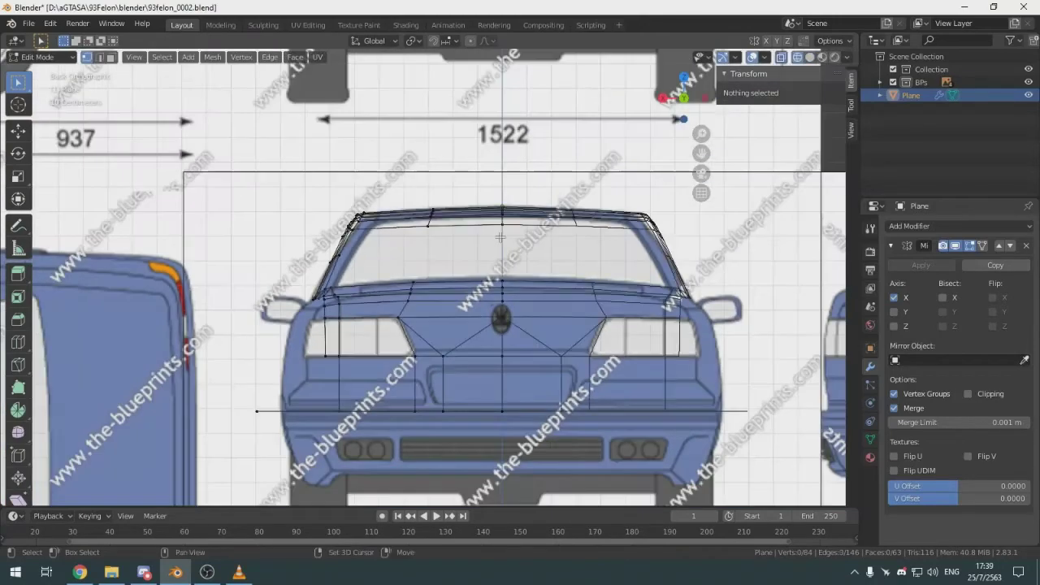
Extrude the rear centre vertex of the roof back to about Y 1.3255 m, toward the rear window outline in the top view
middle_drag(527, 290, 390, 283)
key(shift+z)
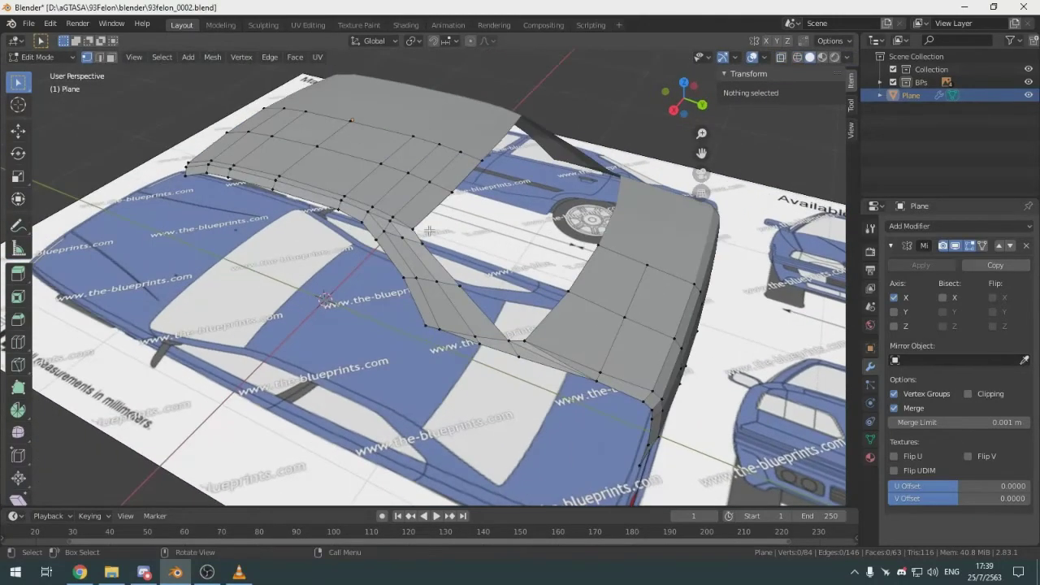
scroll(423, 205, up, 3)
click(412, 216)
shift+click(497, 280)
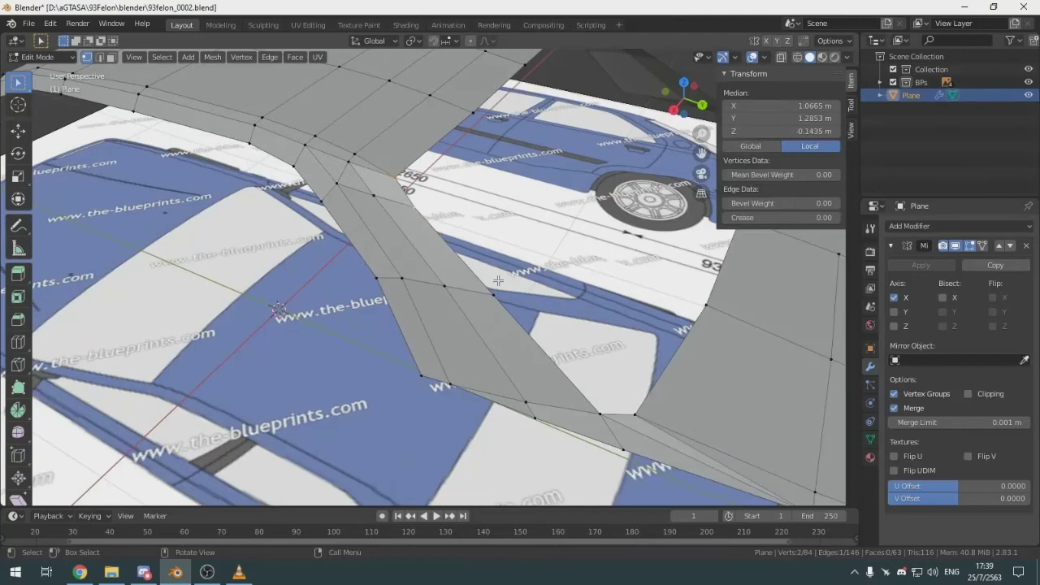
click(403, 175)
key(KP_7)
scroll(428, 297, up, 3)
shift+middle_drag(427, 297, 590, 284)
shift+middle_drag(270, 287, 597, 278)
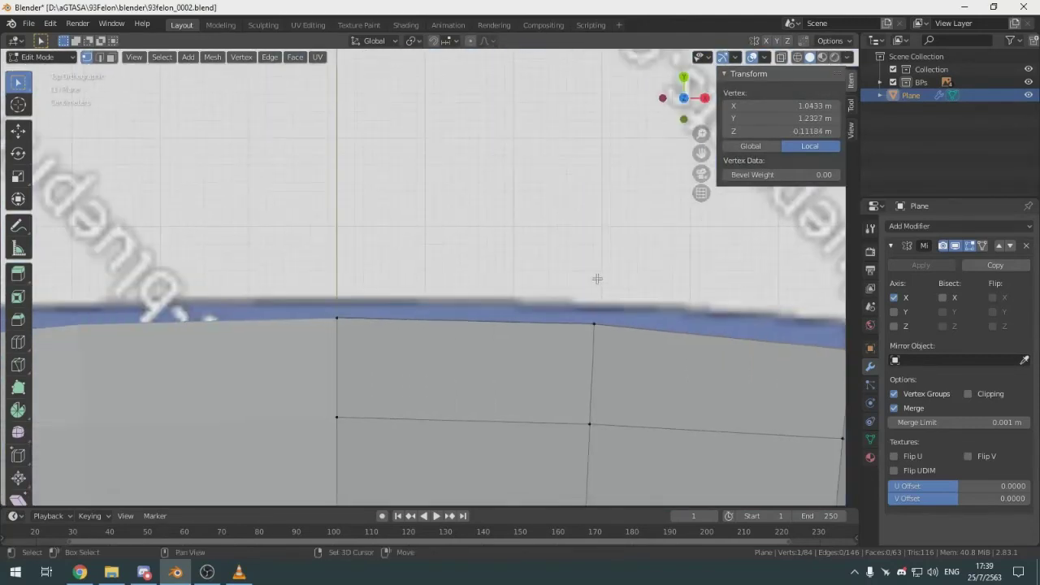
key(e)
click(372, 286)
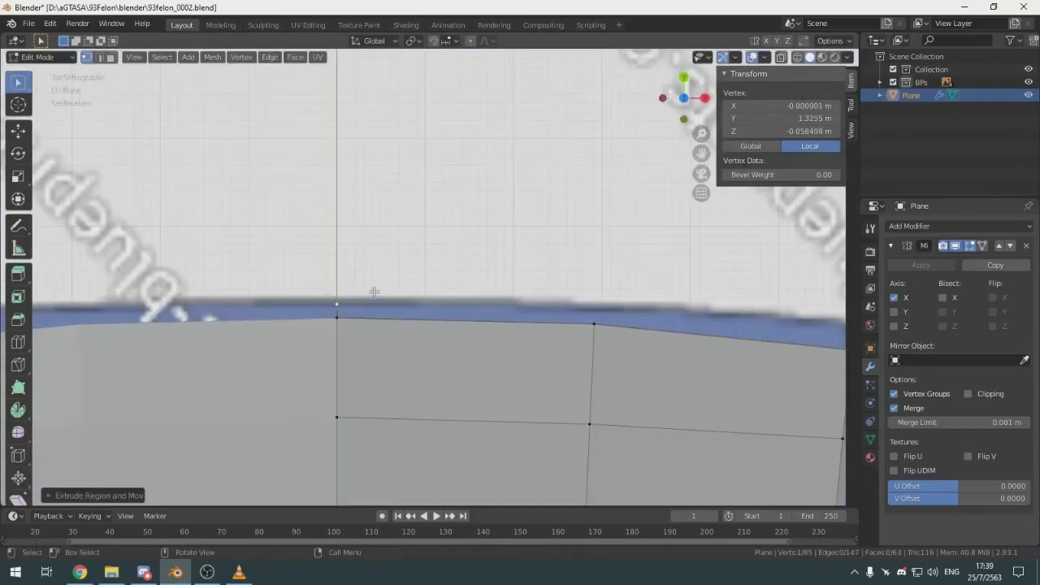
Lower the extruded roof centre vertex along Z to follow the roof's rear lip in the side view
key(KP_3)
shift+middle_drag(336, 116, 455, 304)
scroll(463, 308, up, 1)
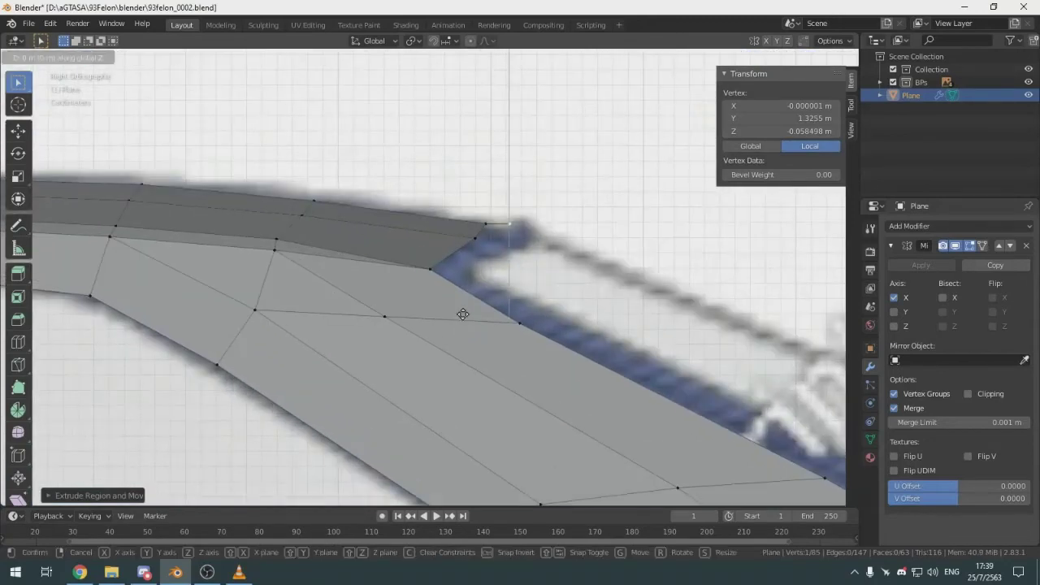
key(g)
key(z)
click(473, 225)
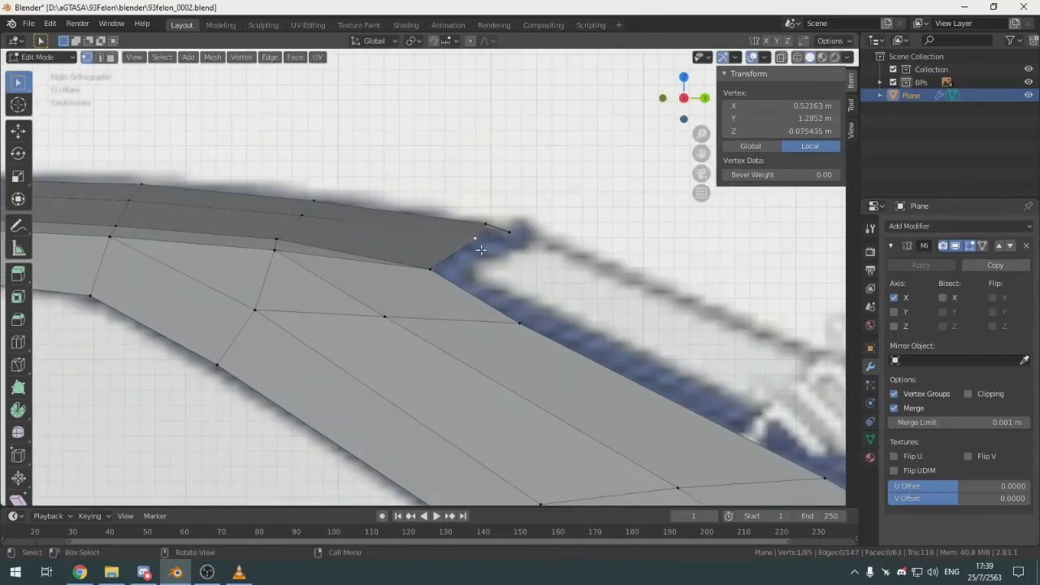
Extrude the next rear roof-edge vertex back to about X 0.5232 m, Y 1.3096 m, and lower it along Z
scroll(480, 250, up, 3)
shift+middle_drag(585, 284, 476, 297)
key(e)
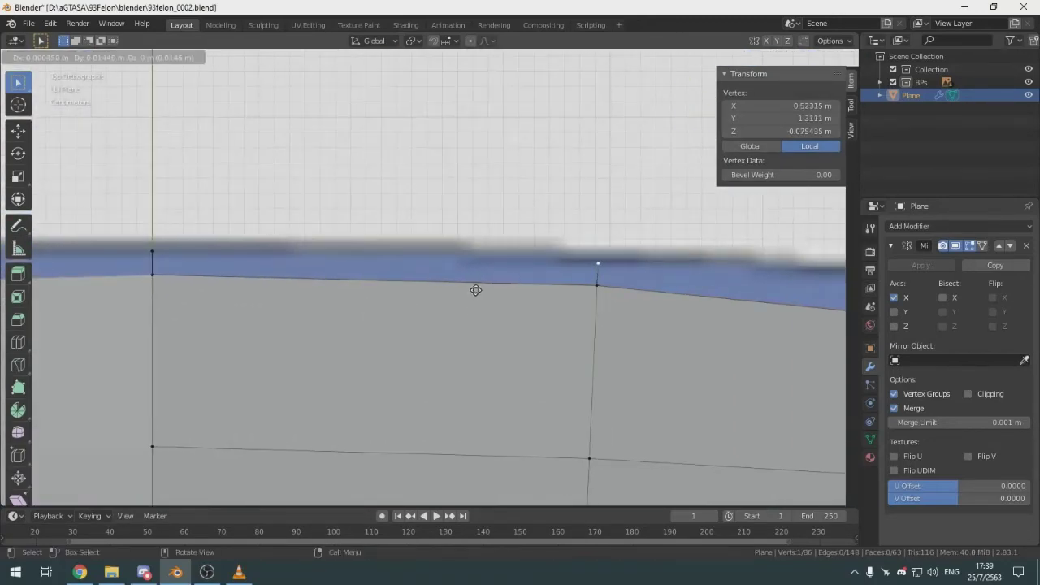
click(475, 291)
key(KP_3)
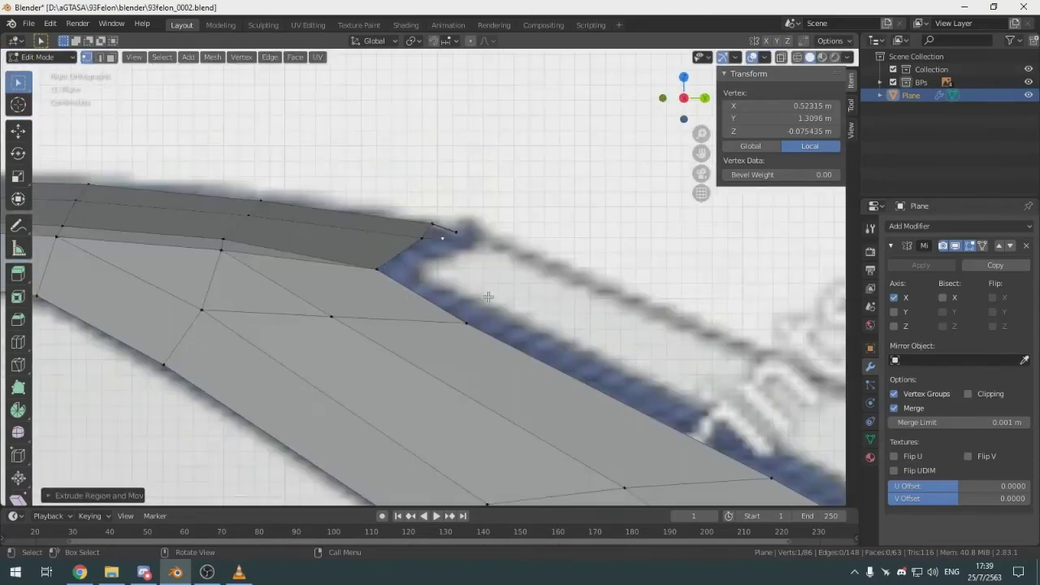
scroll(501, 306, up, 2)
key(g)
key(z)
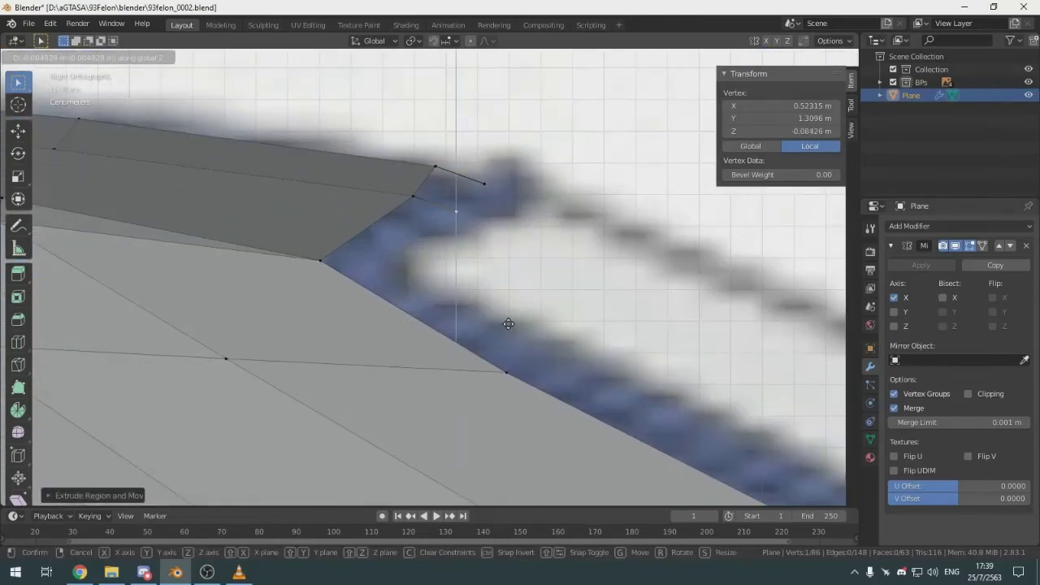
click(508, 324)
Fill a face between the two extruded vertices and the roof's rear edge beside the centre line
shift+click(485, 185)
shift+click(437, 166)
shift+click(415, 197)
key(f)
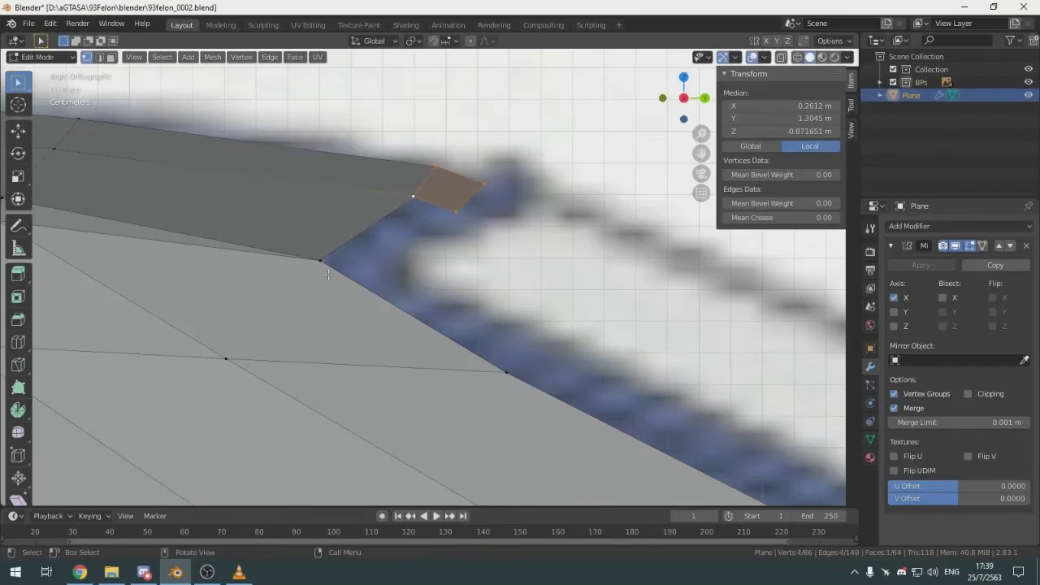
Extrude the roof's rear corner vertex to about X 1.0267 m, Y 1.2613 m, and lower it to about Z -0.1185 m
click(327, 275)
key(KP_7)
scroll(447, 295, down, 1)
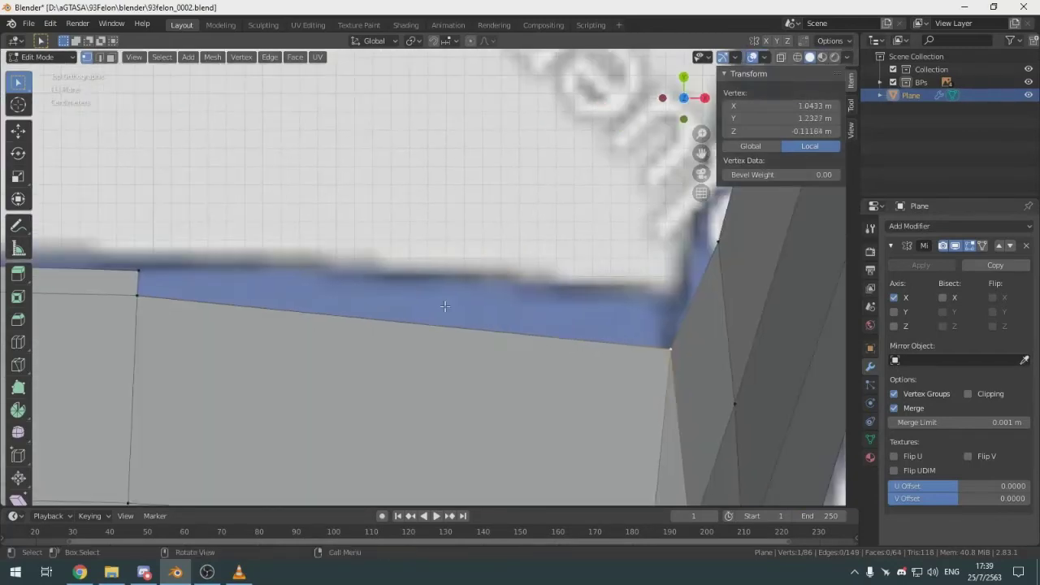
key(g)
click(428, 278)
key(KP_3)
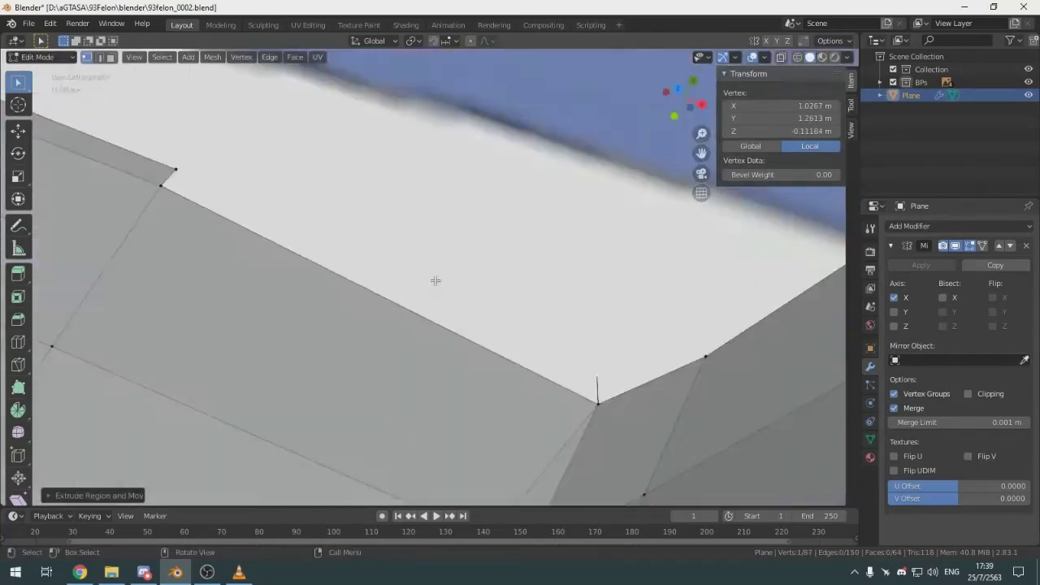
scroll(433, 282, up, 3)
key(g)
key(z)
click(424, 294)
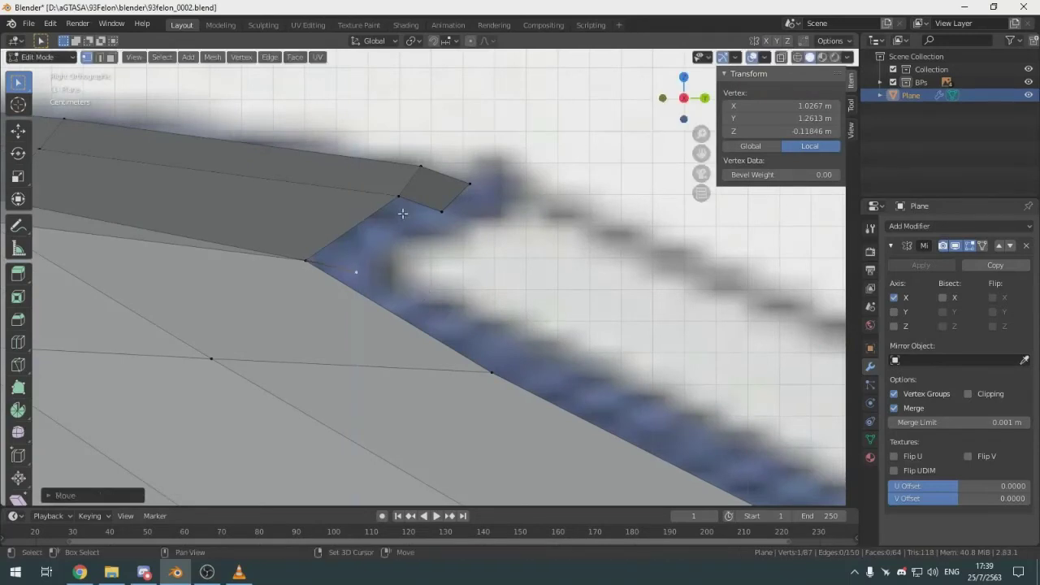
Fill a face along the outer part of the roof's rear edge, reaching the corner
shift+click(399, 199)
shift+click(440, 214)
shift+click(308, 272)
key(f)
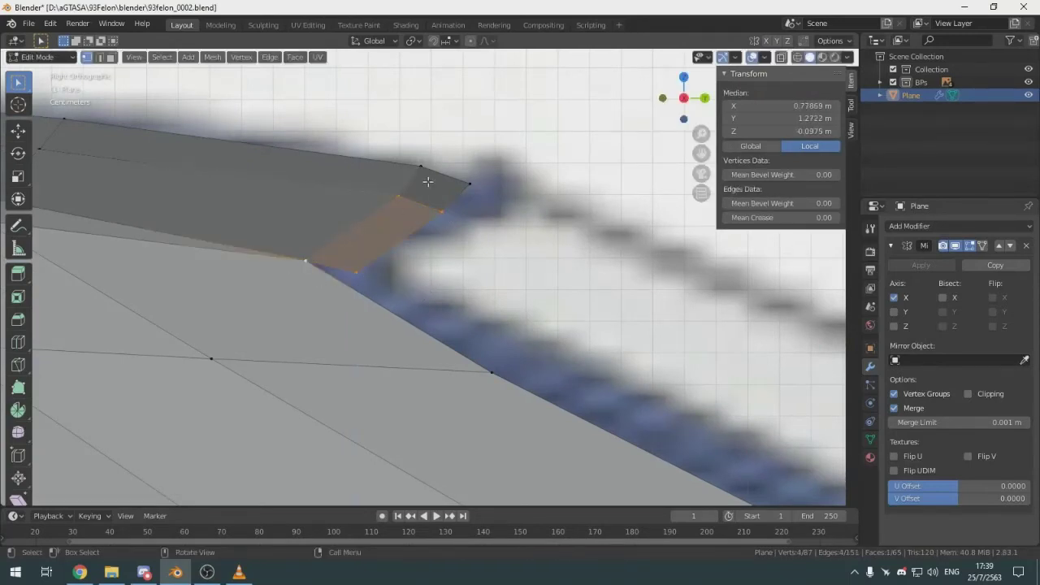
Slide the extruded centre vertex of the rear window frame a little along its edge toward the roof
click(474, 184)
key(shift+v)
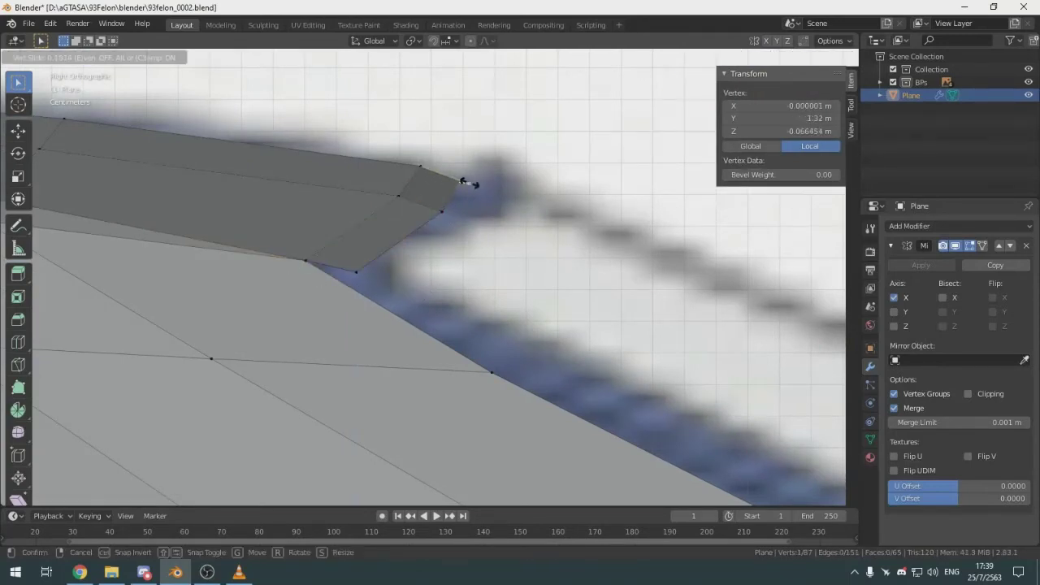
click(468, 185)
Extrude the upper pillar's inner vertex to about X 1.0661 m, Y 1.3494 m, and raise it to about Z -0.170 m
click(363, 276)
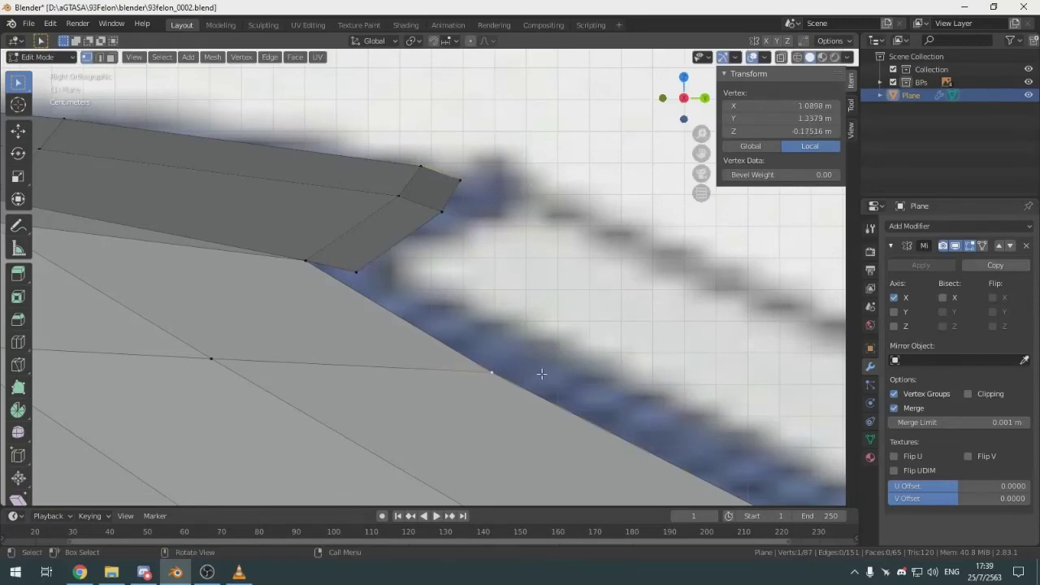
key(KP_7)
scroll(566, 366, down, 4)
shift+middle_drag(566, 366, 280, 368)
shift+middle_drag(285, 229, 362, 242)
key(e)
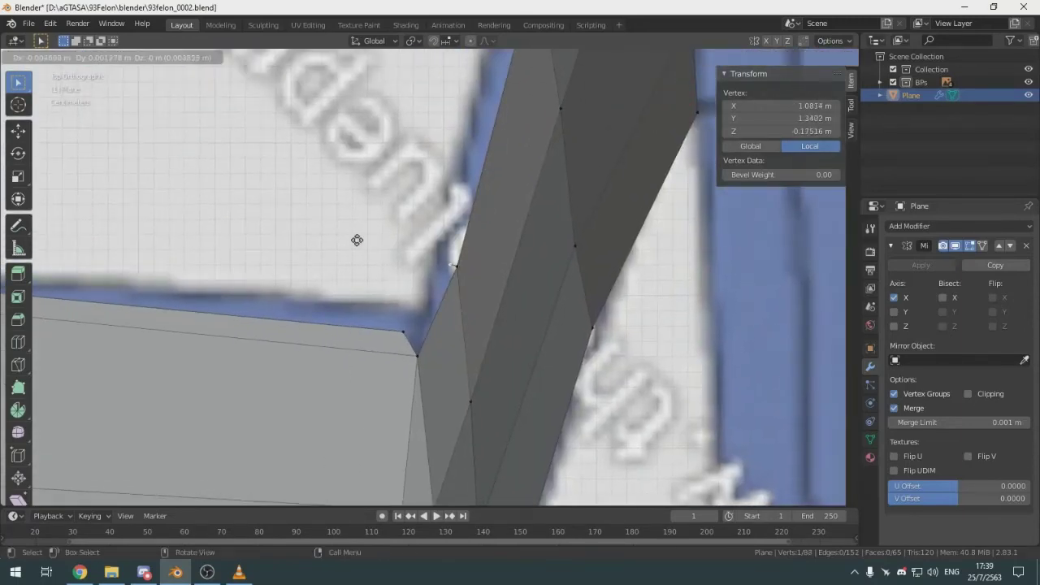
click(347, 234)
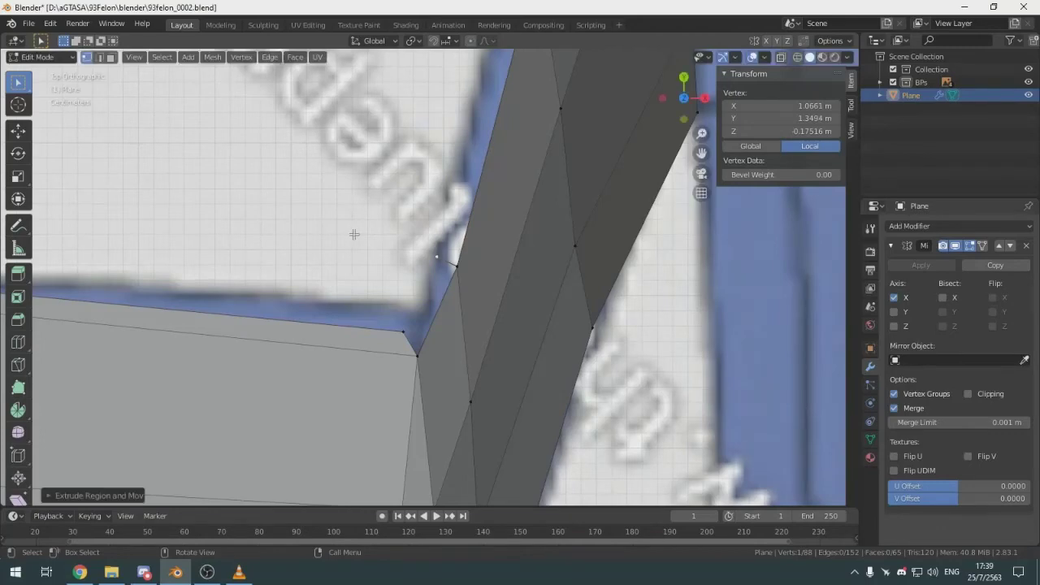
key(KP_3)
scroll(338, 229, up, 4)
key(g)
key(z)
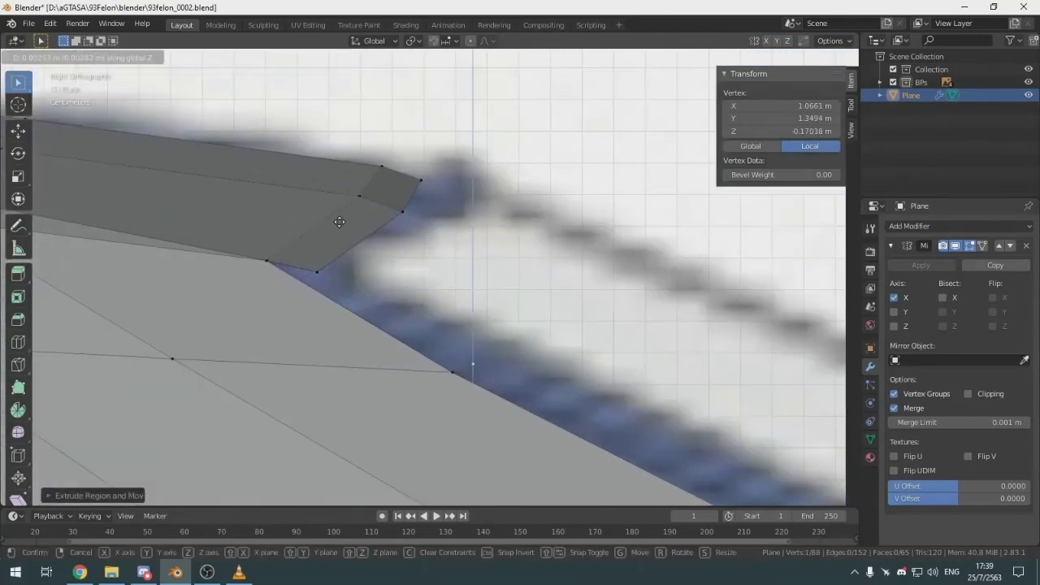
click(339, 222)
Fill the face joining the roof corner to the upper pillar vertex, and nudge the adjacent window-frame vertex
shift+click(320, 269)
shift+click(272, 264)
shift+click(422, 364)
key(f)
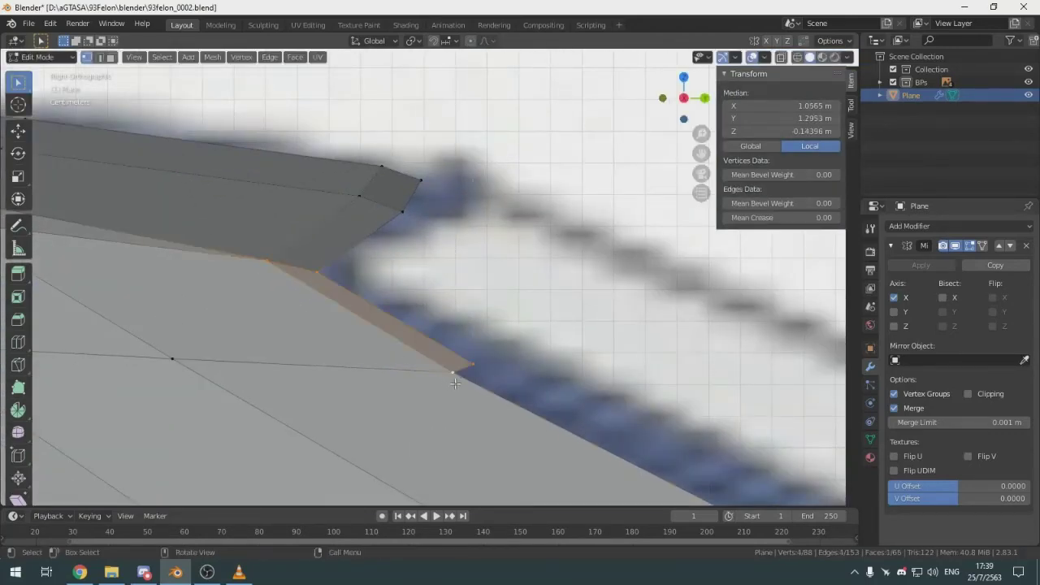
shift+middle_drag(455, 384, 451, 360)
click(310, 309)
key(g)
click(307, 302)
Extrude the next inner pillar vertex down the window to about X 1.1583 m, Y 1.7085 m, and raise it to Z -0.3468 m
click(502, 368)
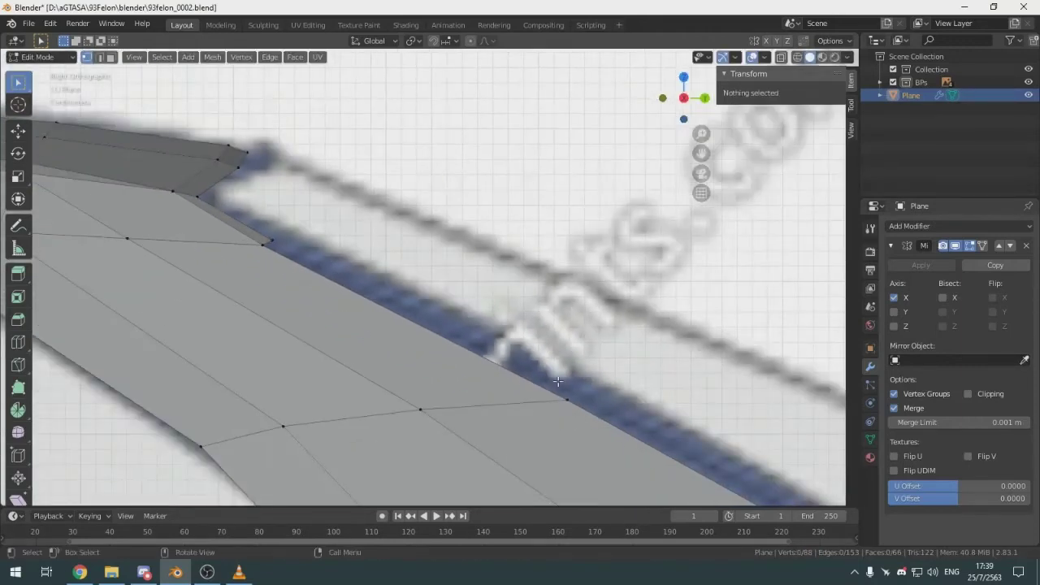
click(557, 381)
key(KP_7)
shift+middle_drag(445, 161, 456, 208)
key(e)
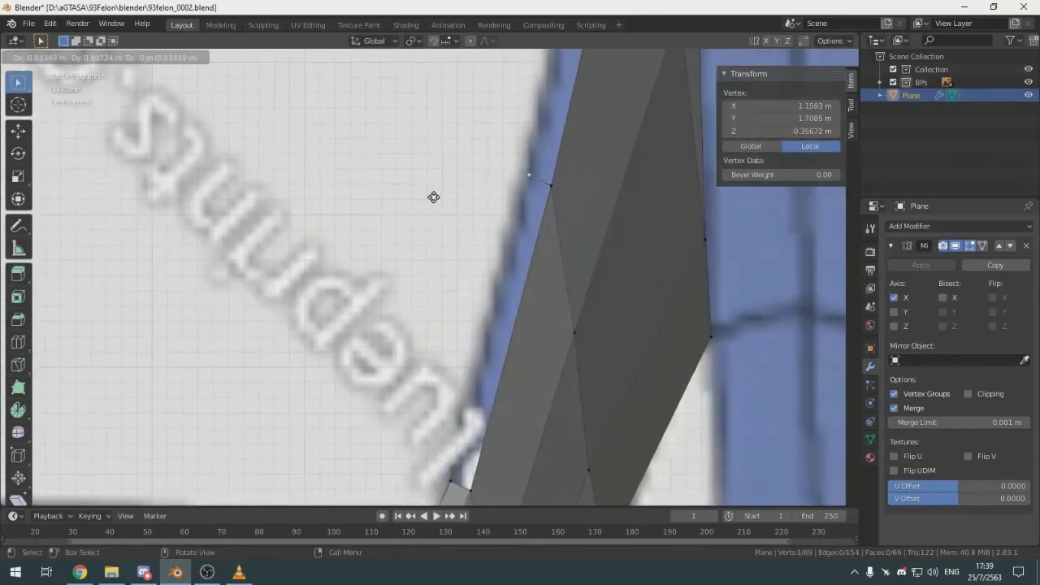
click(433, 196)
key(KP_3)
key(g)
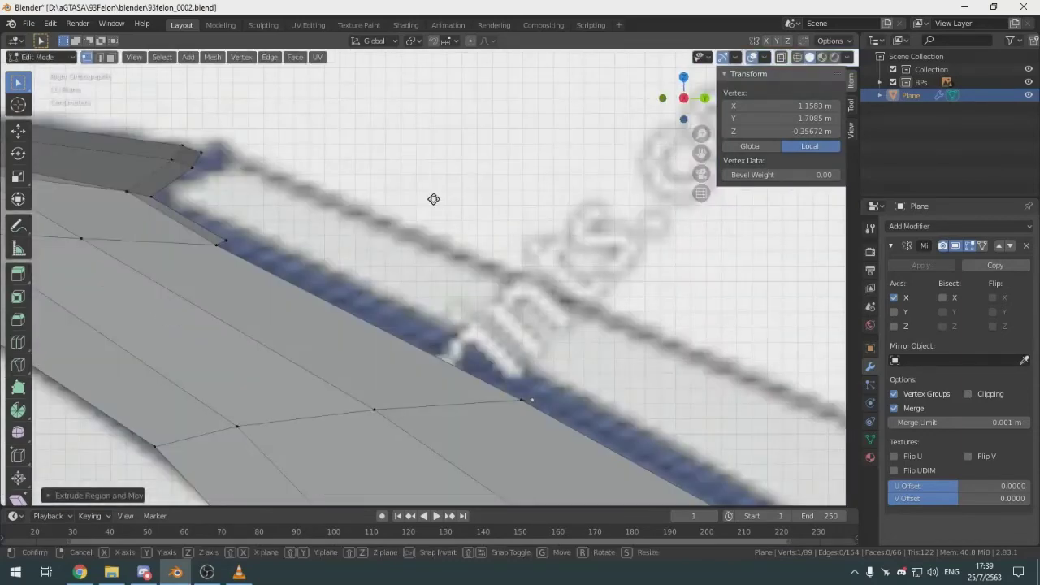
key(z)
click(436, 191)
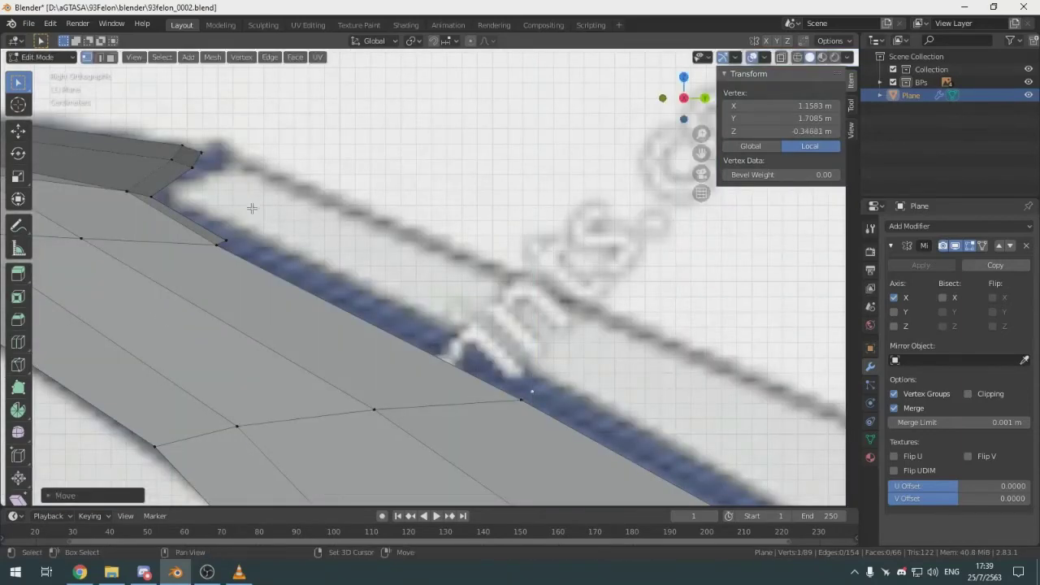
Fill the face between the upper two pillar vertices and their extruded inner window-frame vertices
shift+click(217, 242)
shift+click(530, 427)
key(f)
Extrude the pillar's lowest window vertex inward to about X 1.2513 m, Y 2.1329 m, and raise it to about Z -0.58 m
shift+middle_drag(530, 427, 401, 341)
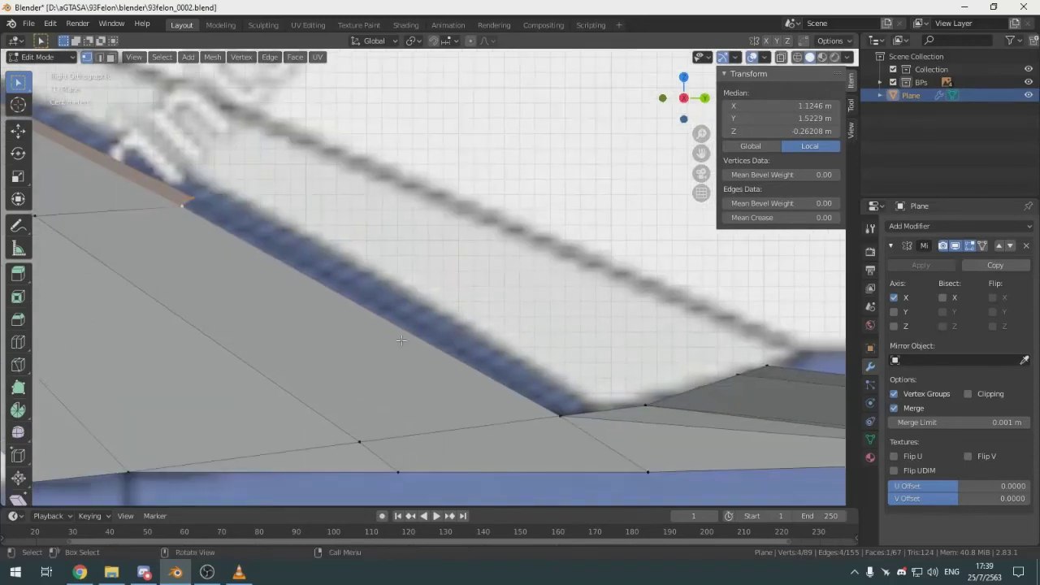
click(552, 415)
scroll(585, 414, up, 5)
scroll(550, 288, down, 2)
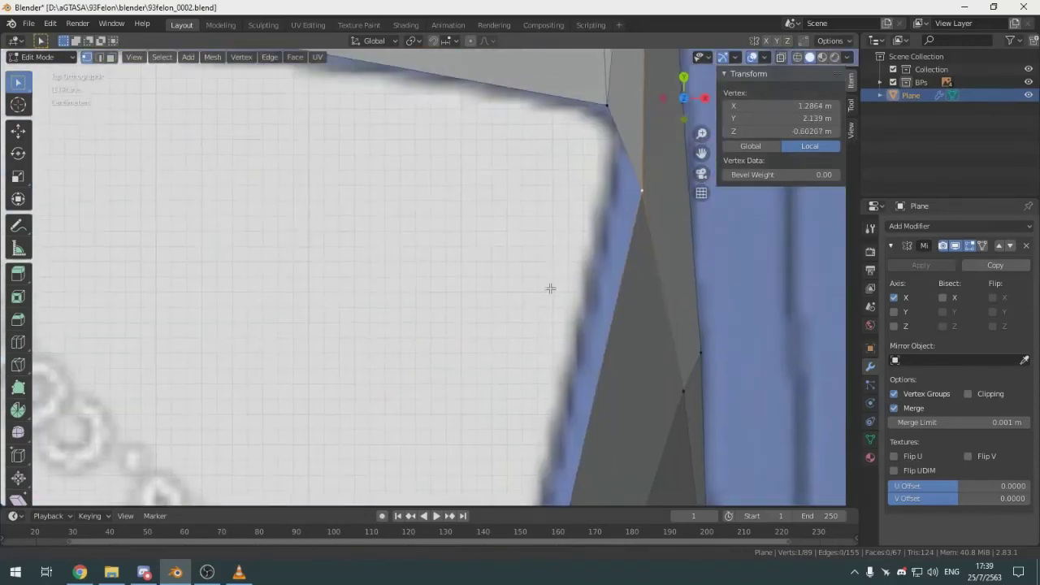
key(e)
key(z)
key(KP_3)
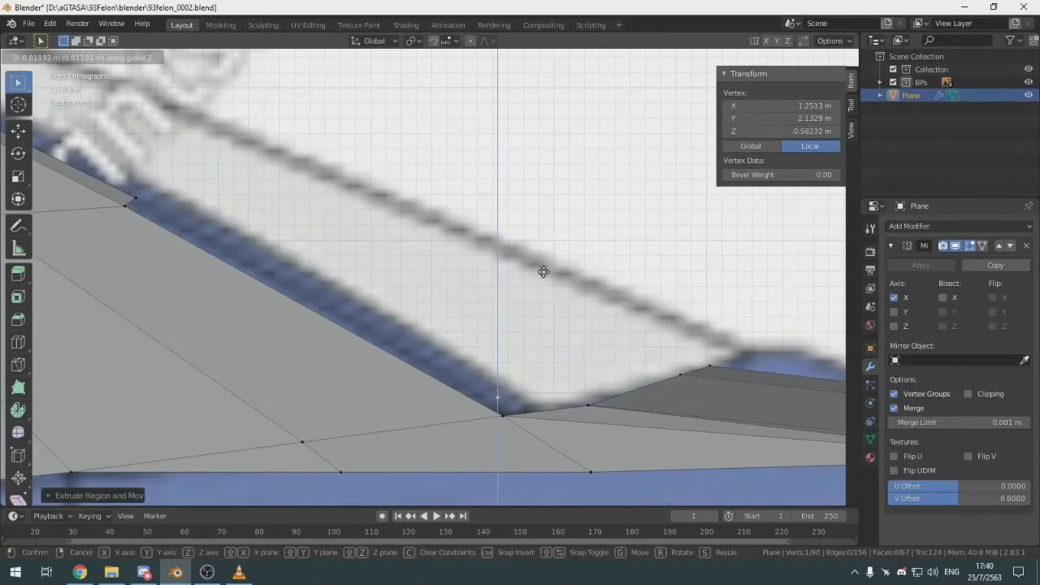
click(542, 274)
Fill the lower pillar frame face between the two inner vertices and the adjoining outer pillar vertices
shift+click(137, 197)
shift+click(124, 209)
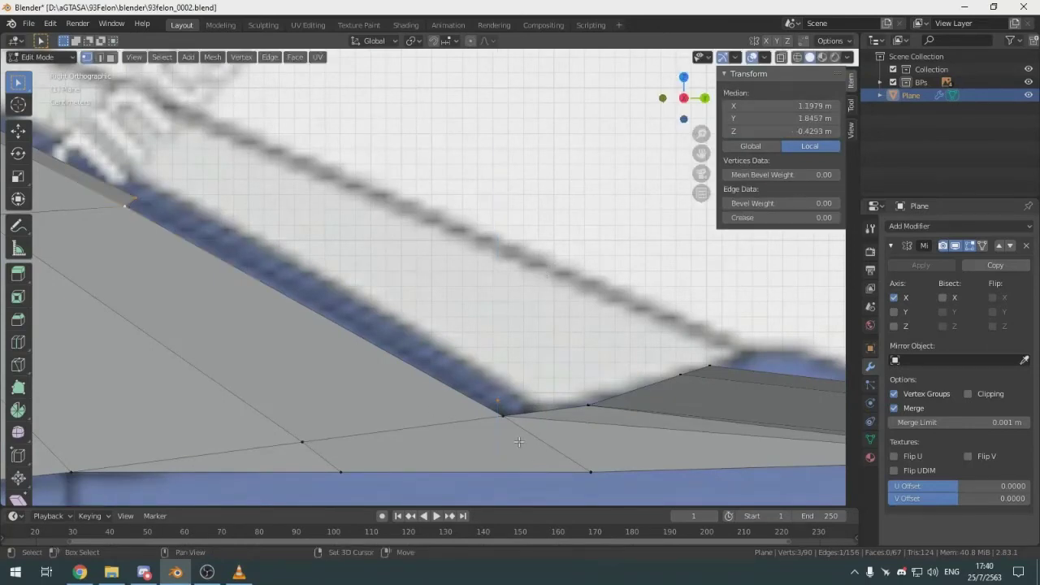
shift+click(517, 428)
key(f)
Extrude the boot's front corner vertex to about X 1.2229 m, Y 2.2199 m, Z -0.575 m, and fill the face joining it to the pillar base
click(592, 405)
key(KP_7)
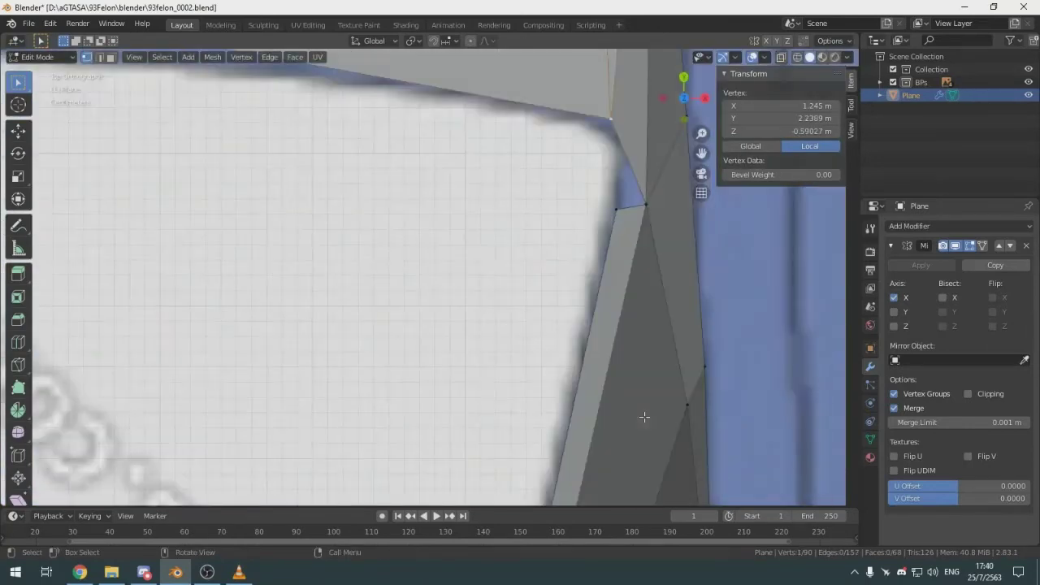
key(e)
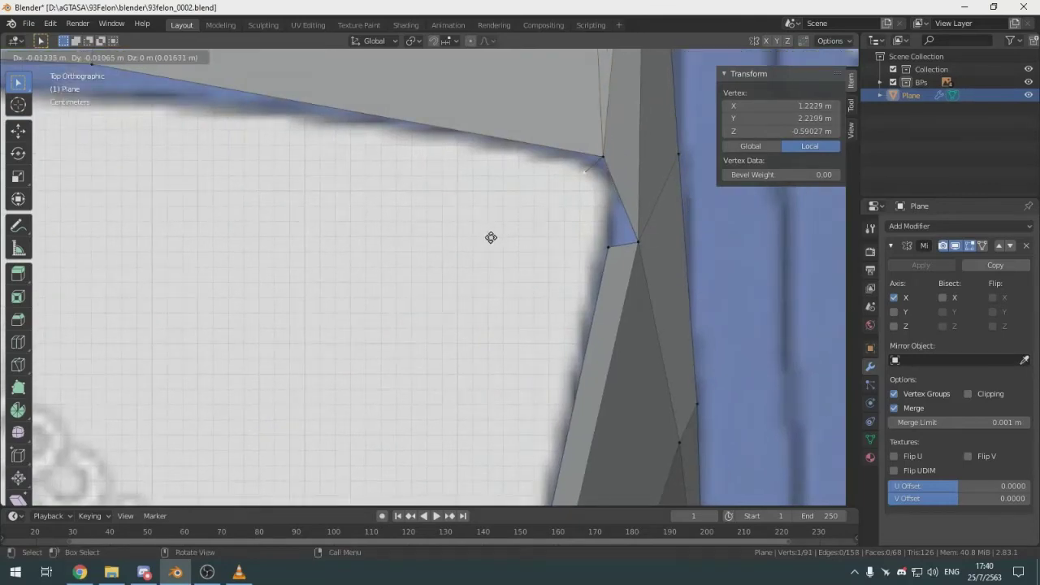
click(491, 237)
key(KP_3)
key(g)
key(z)
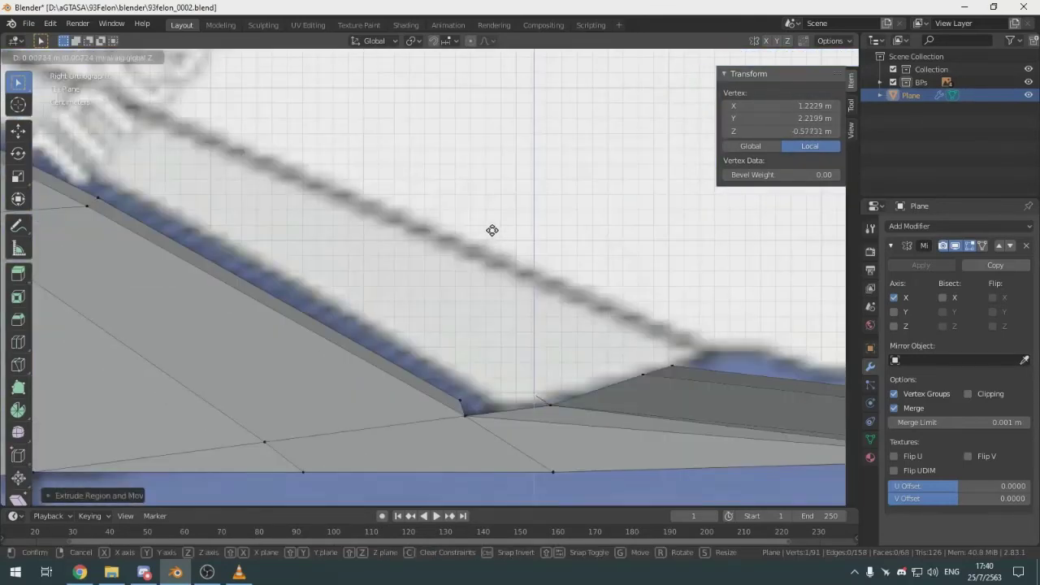
click(489, 228)
key(f)
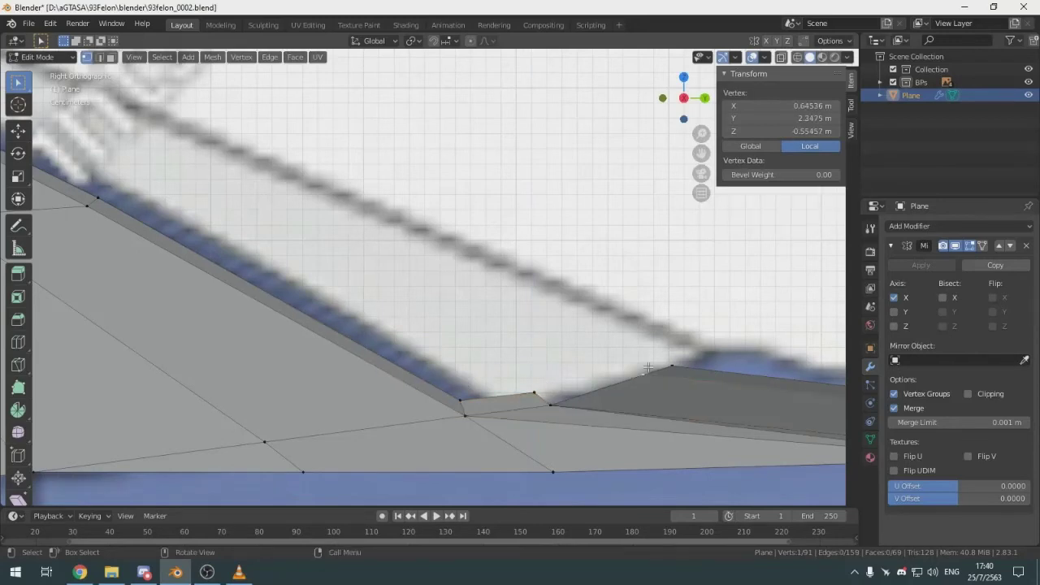
Extrude the middle vertex of the boot's front edge to about X 0.6422 m, Y 2.3222 m, and raise it to about Z -0.544 m
key(KP_7)
drag(648, 366, 647, 367)
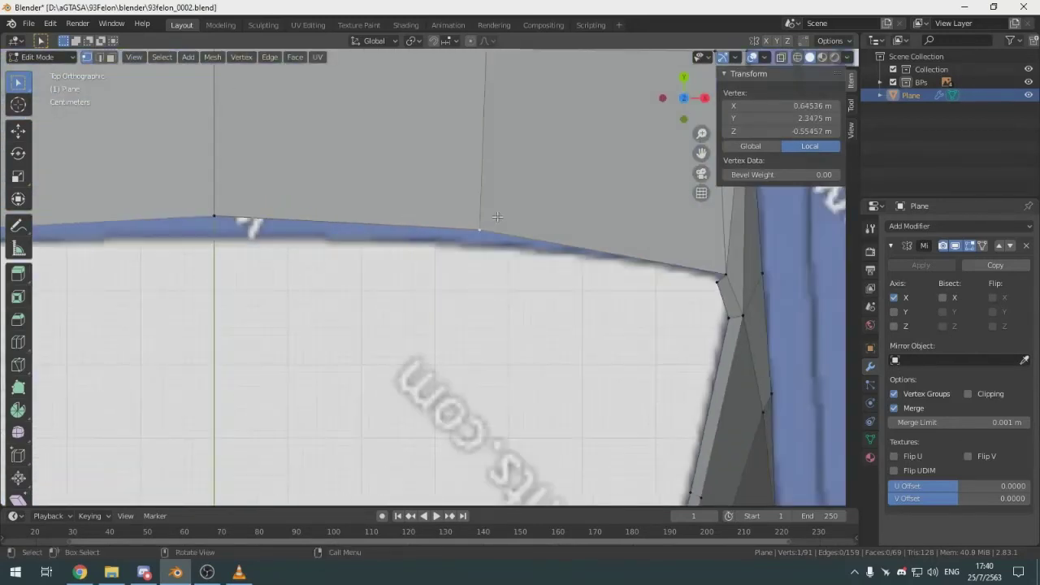
key(e)
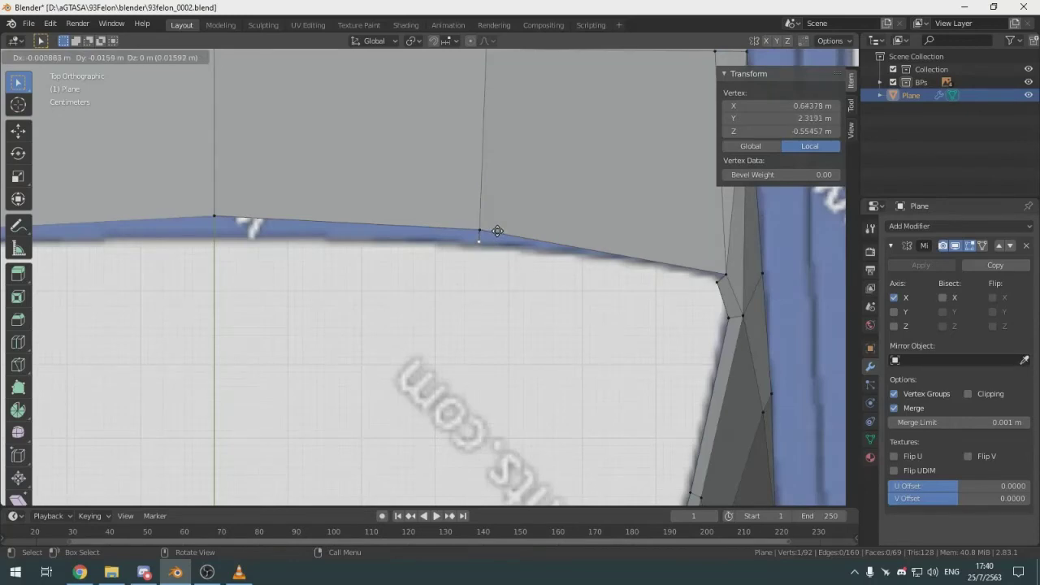
click(496, 230)
key(KP_3)
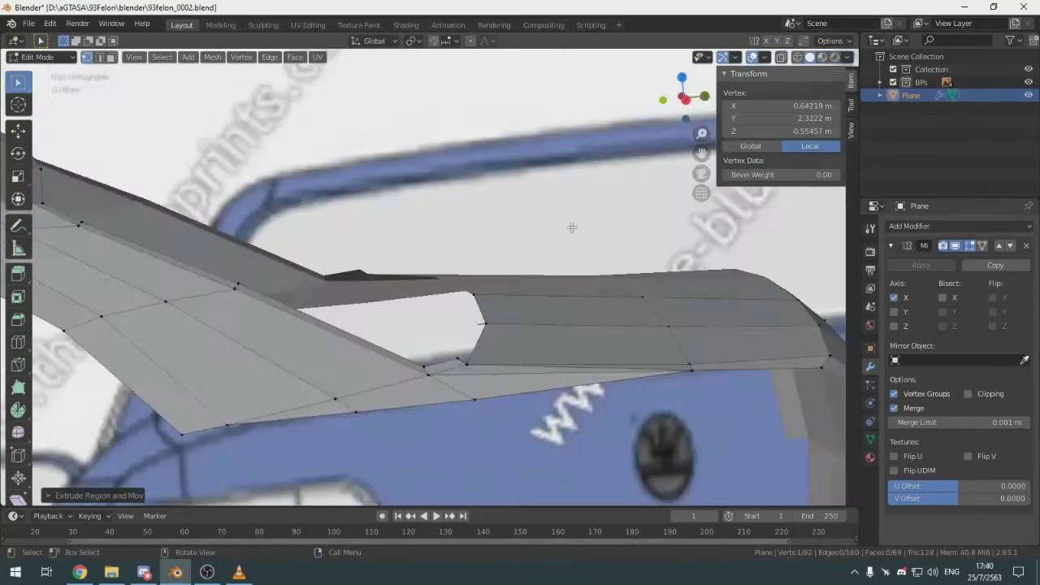
scroll(457, 328, up, 4)
key(g)
key(z)
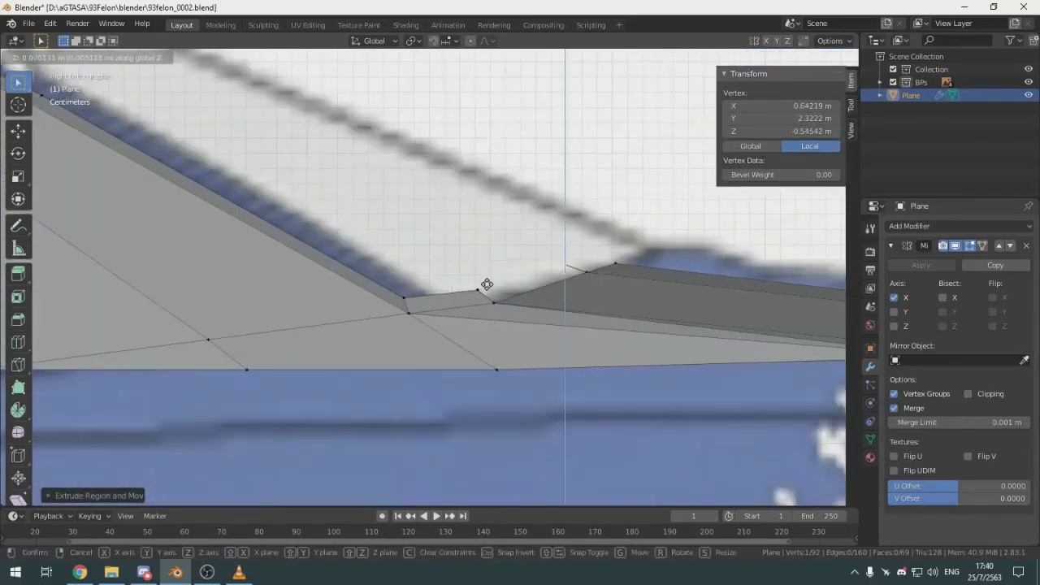
click(487, 283)
Fill the frame face along the boot's front edge from the corner to the middle vertex, and nudge the new middle vertex along Z
shift+click(568, 264)
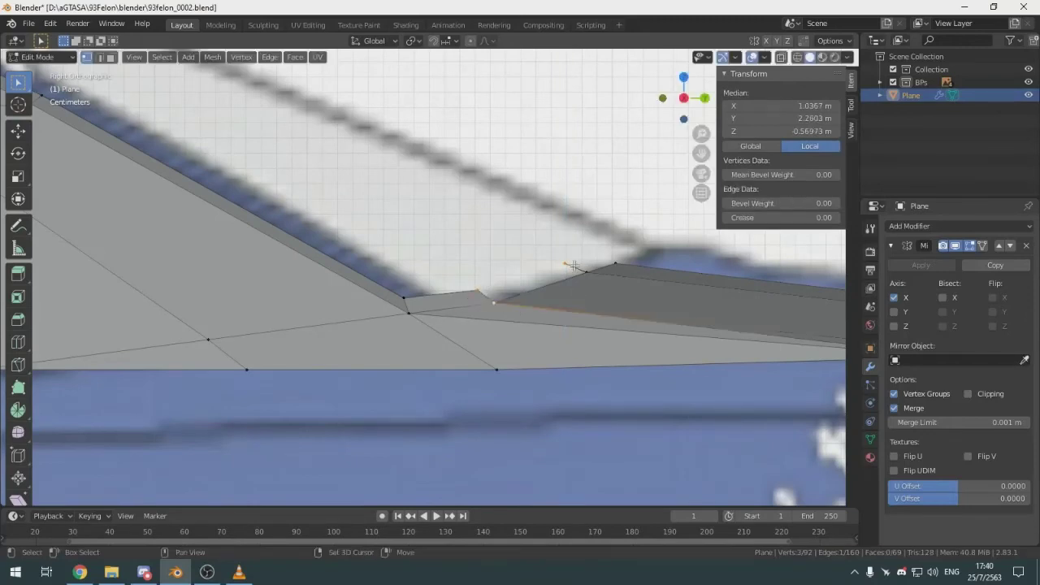
click(556, 252)
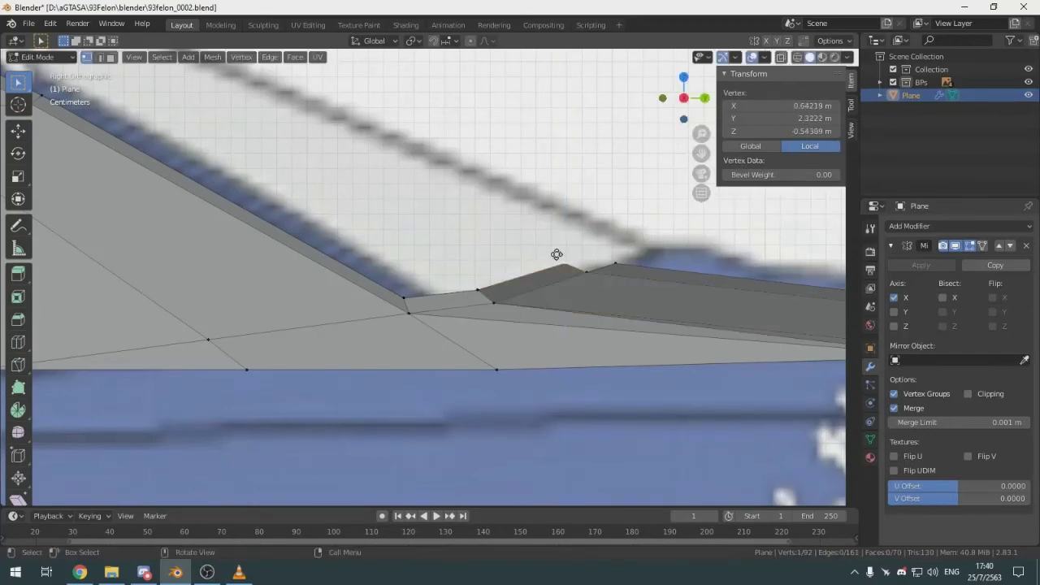
key(g)
key(z)
click(558, 252)
Move the centre vertex of the boot's front edge along Y to about 2.3593 m
click(626, 264)
key(KP_7)
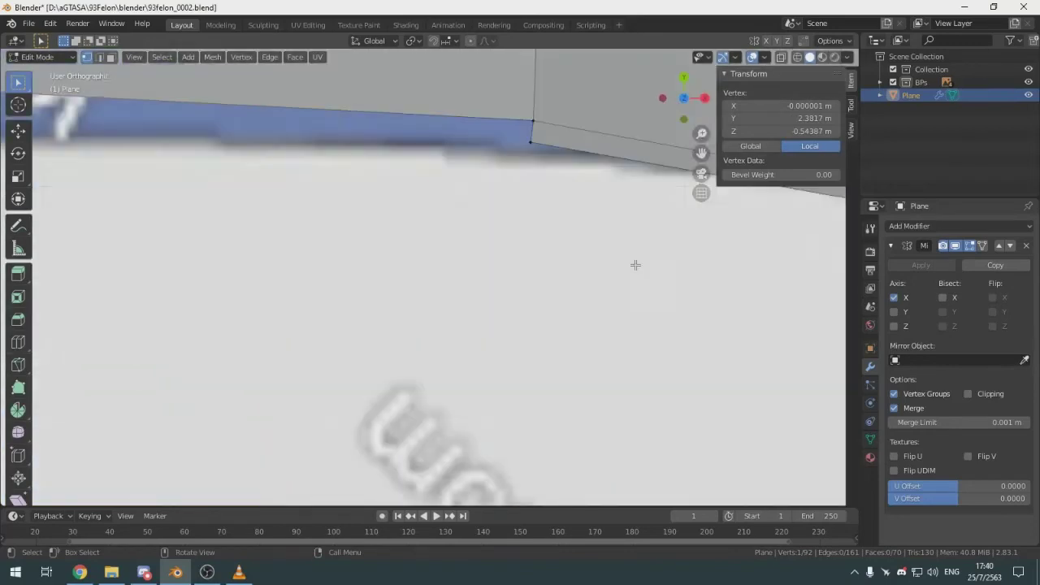
shift+middle_drag(64, 168, 464, 264)
scroll(389, 236, down, 3)
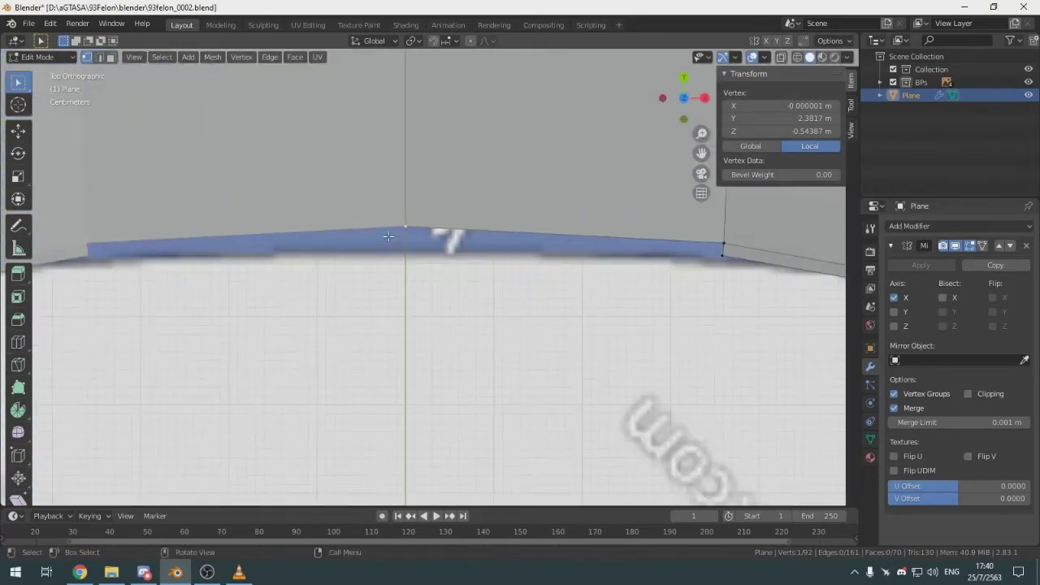
key(g)
key(y)
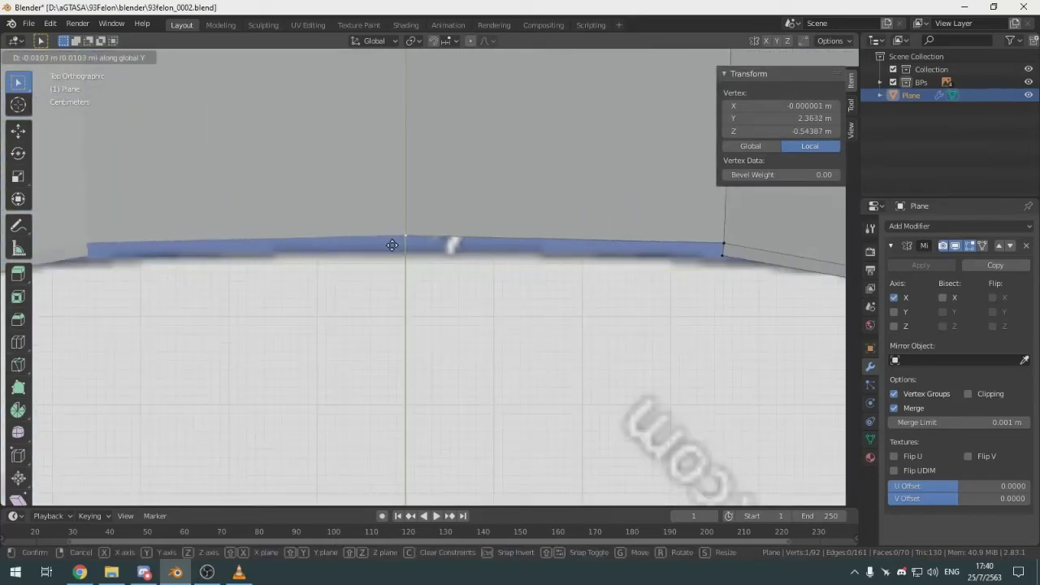
click(394, 247)
key(g)
key(y)
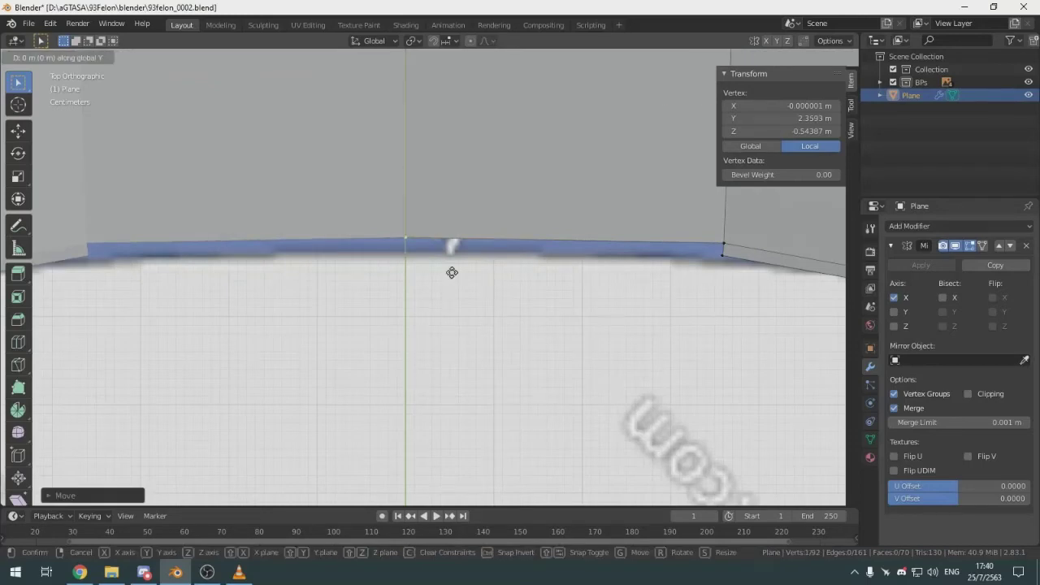
key(Escape)
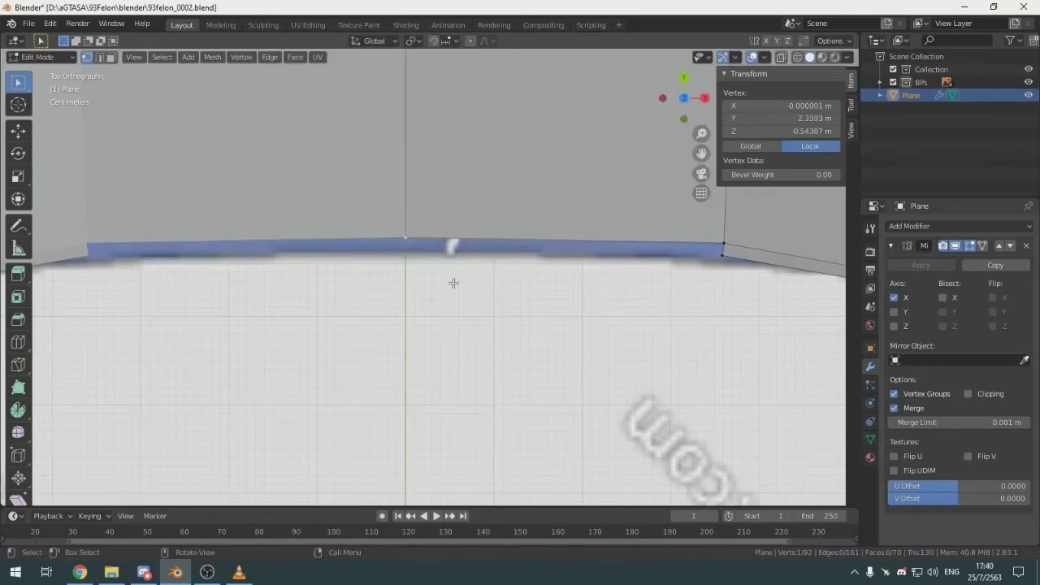
key(g)
key(y)
key(Escape)
Extrude the boot edge's centre vertex along Y to about 2.3316 m, and raise it to about Z -0.53 m
key(g)
key(y)
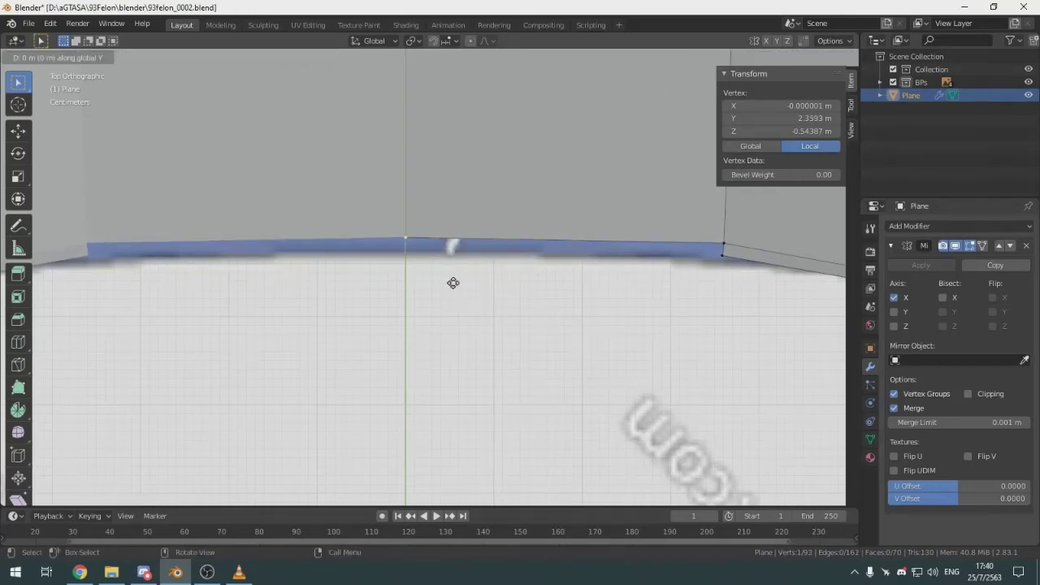
click(454, 294)
click(455, 296)
key(KP_3)
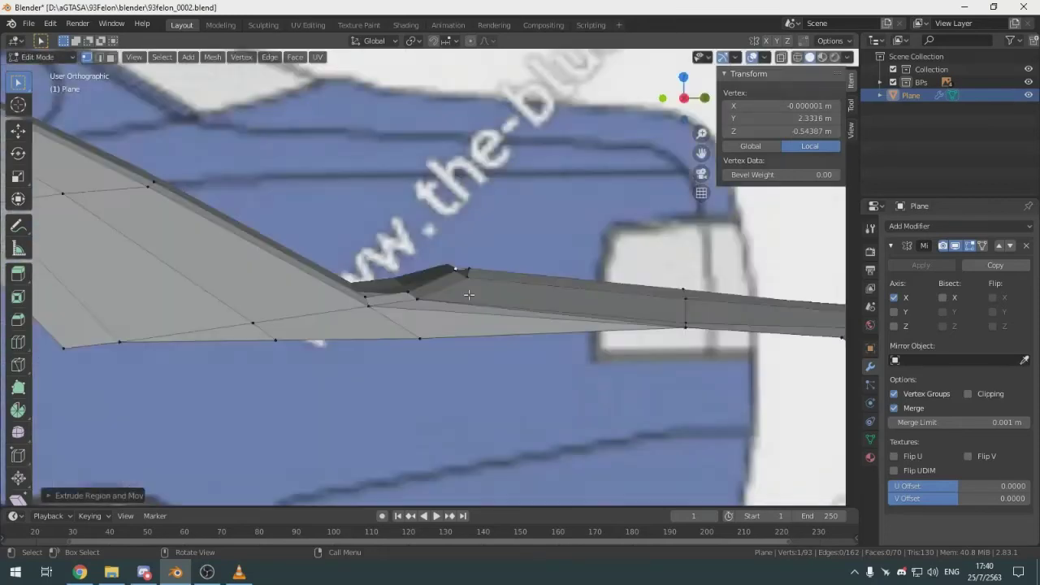
scroll(473, 290, up, 6)
key(g)
key(z)
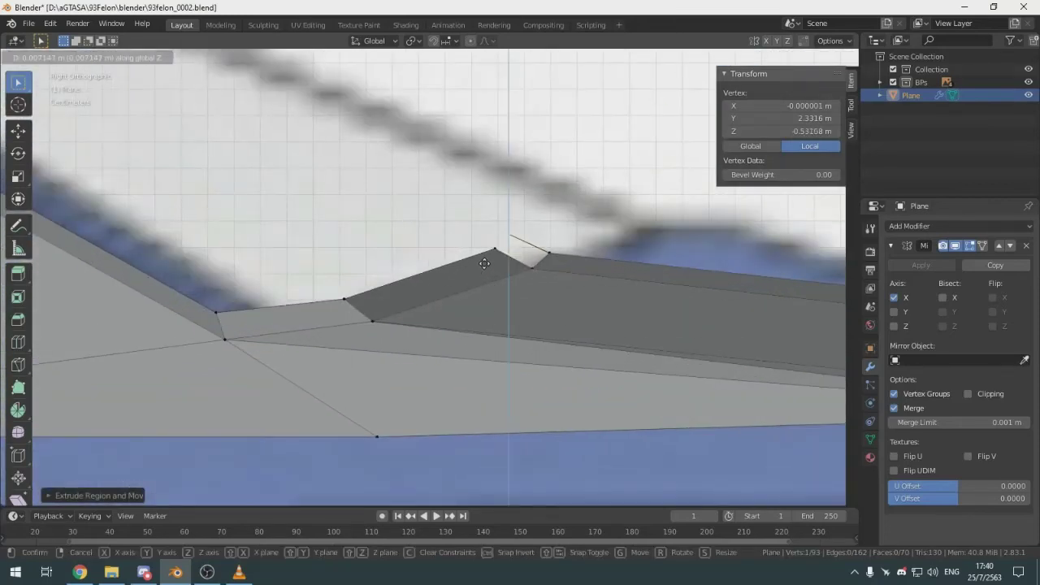
click(486, 262)
Fill the last frame face along the boot's front edge, between the middle and centre vertices
shift+click(487, 253)
shift+click(504, 231)
shift+click(521, 280)
shift+click(546, 248)
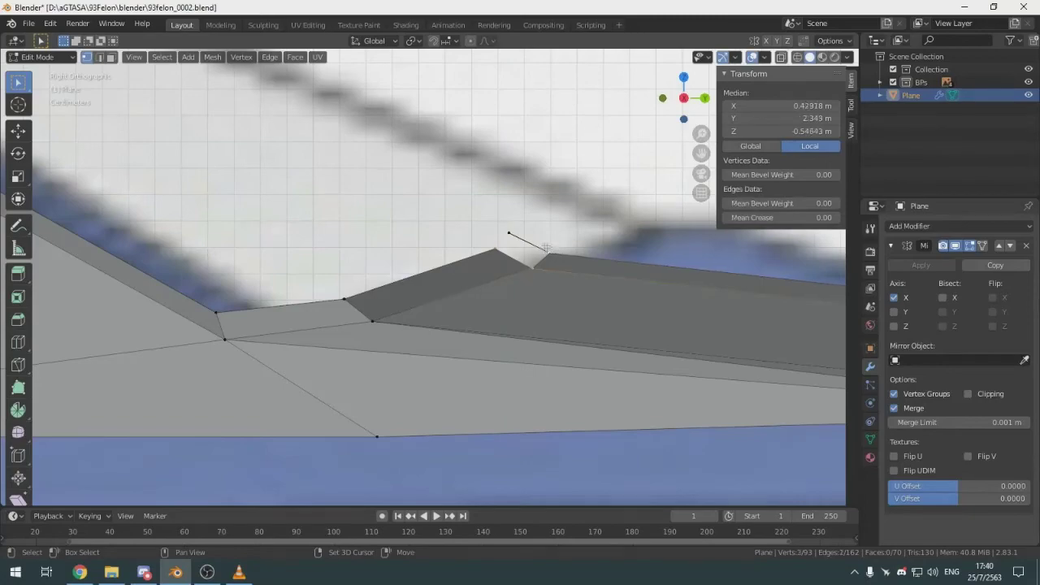
key(f)
click(441, 202)
Select the inner edge of the rear window frame from the roof centre around the pillar to the boot
scroll(448, 215, down, 6)
middle_drag(448, 215, 429, 287)
scroll(469, 275, down, 5)
click(327, 255)
scroll(333, 253, up, 2)
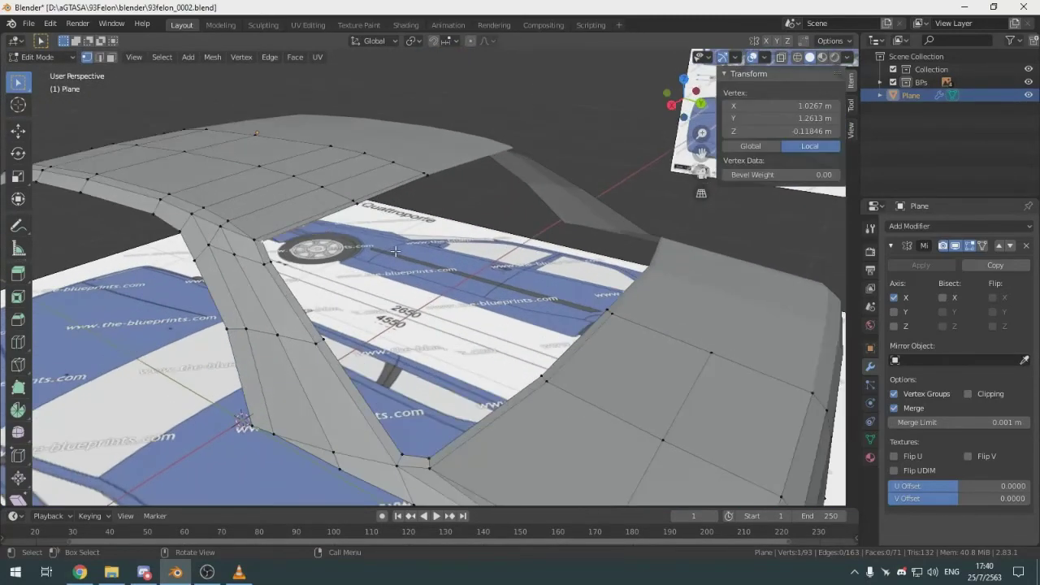
shift+click(359, 206)
shift+click(430, 182)
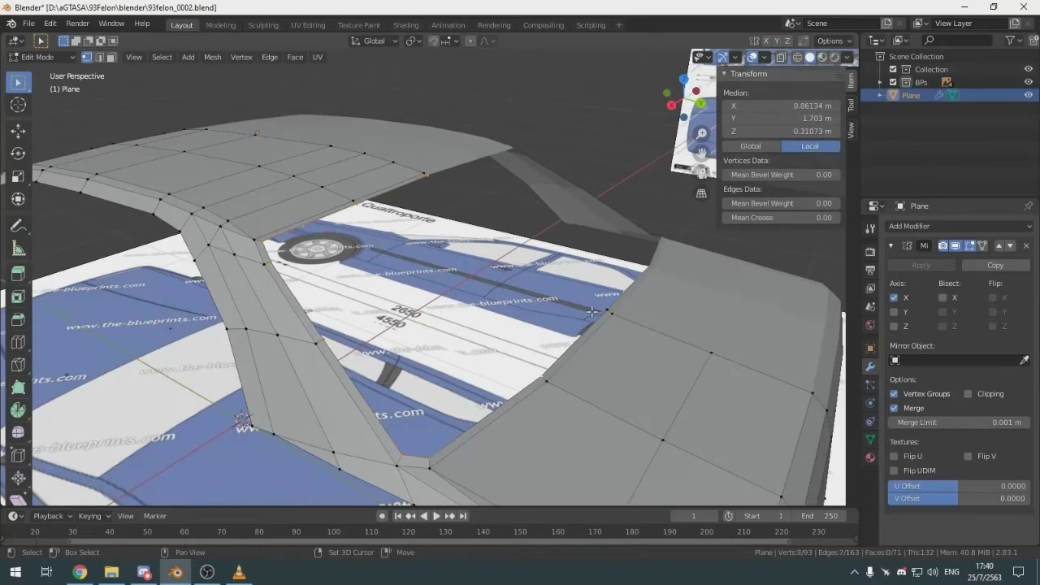
Try extruding the selected inner window-frame edge inward and downward in the side view, and undo it
key(KP_3)
scroll(402, 259, up, 5)
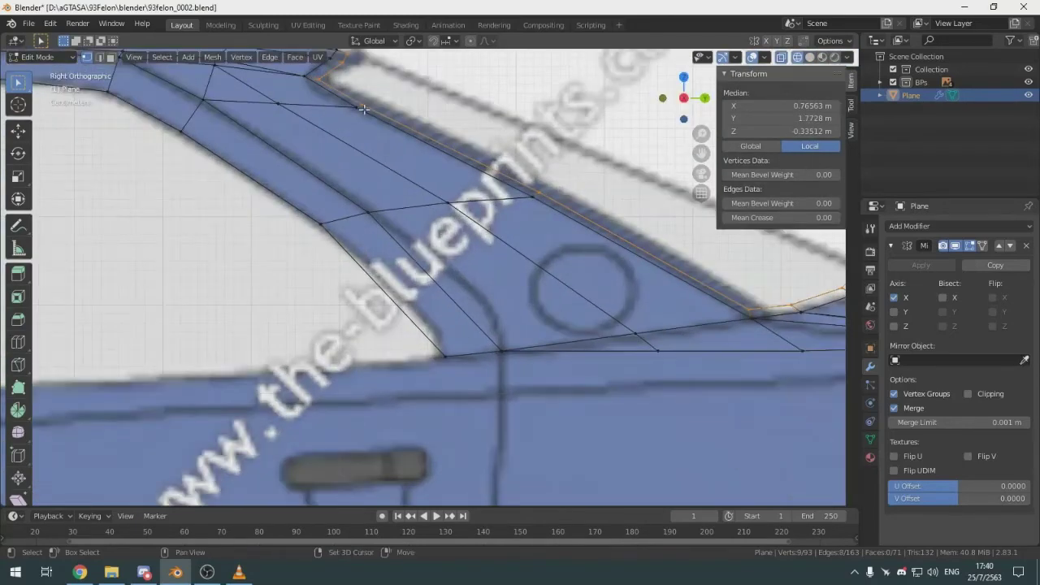
scroll(401, 259, up, 2)
key(e)
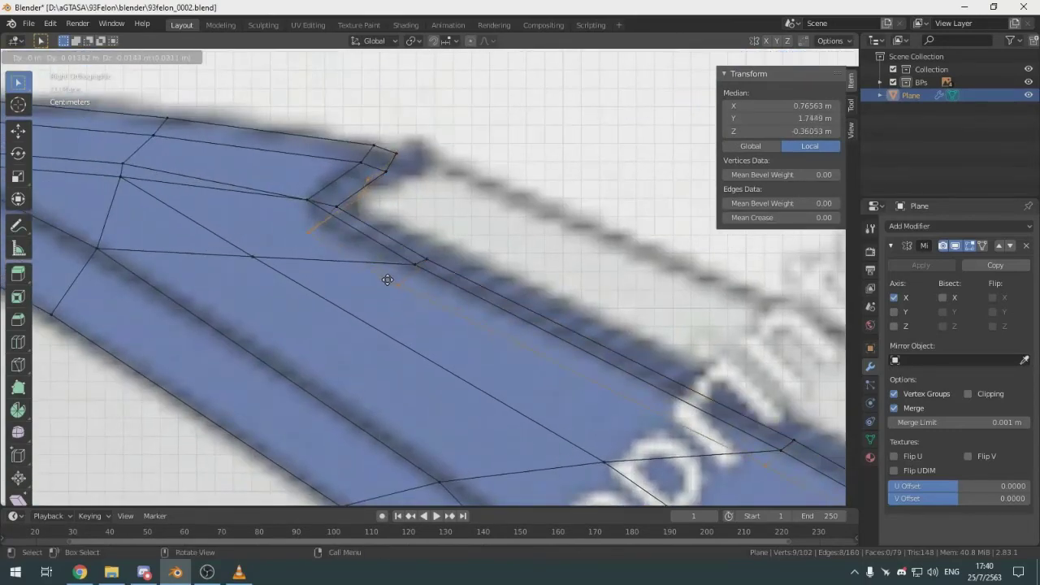
click(379, 284)
middle_drag(379, 284, 354, 282)
key(ctrl+z)
key(KP_3)
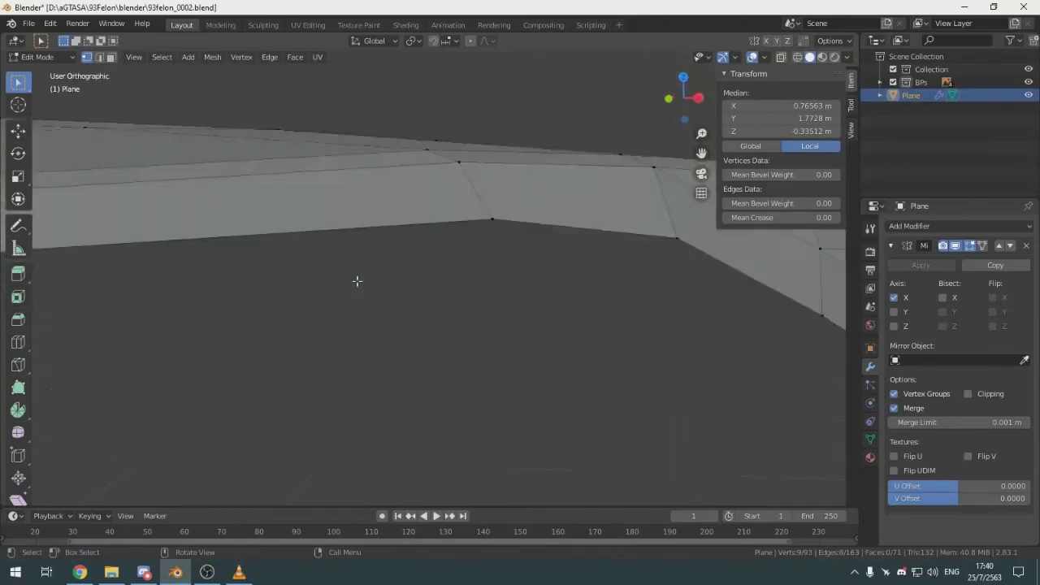
Extrude the selected inner window-frame edge a short distance forward and down in the side view, and clear the selection
key(alt+z)
key(e)
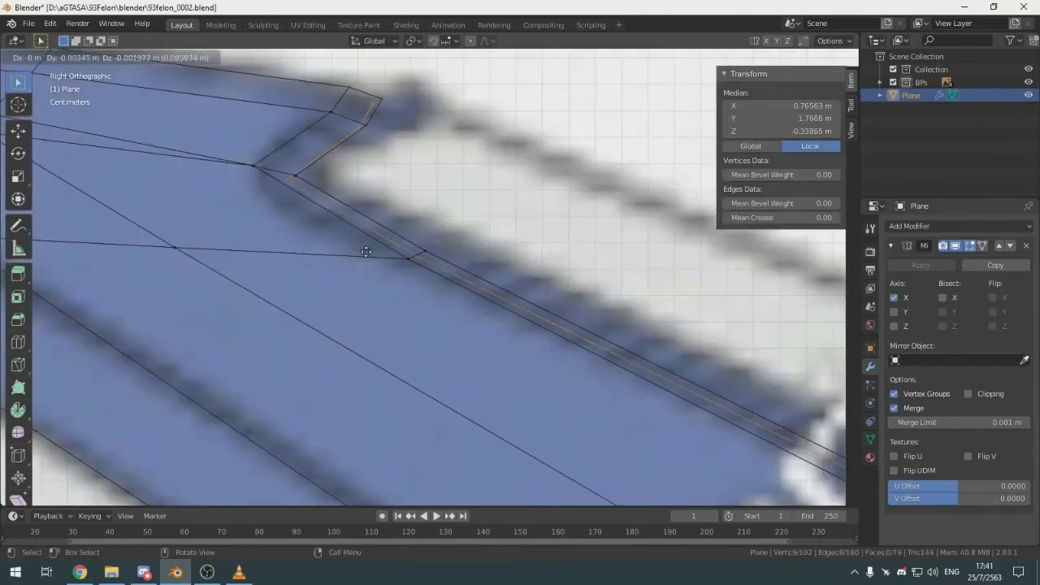
click(349, 261)
middle_drag(348, 260, 503, 316)
key(alt+z)
click(775, 321)
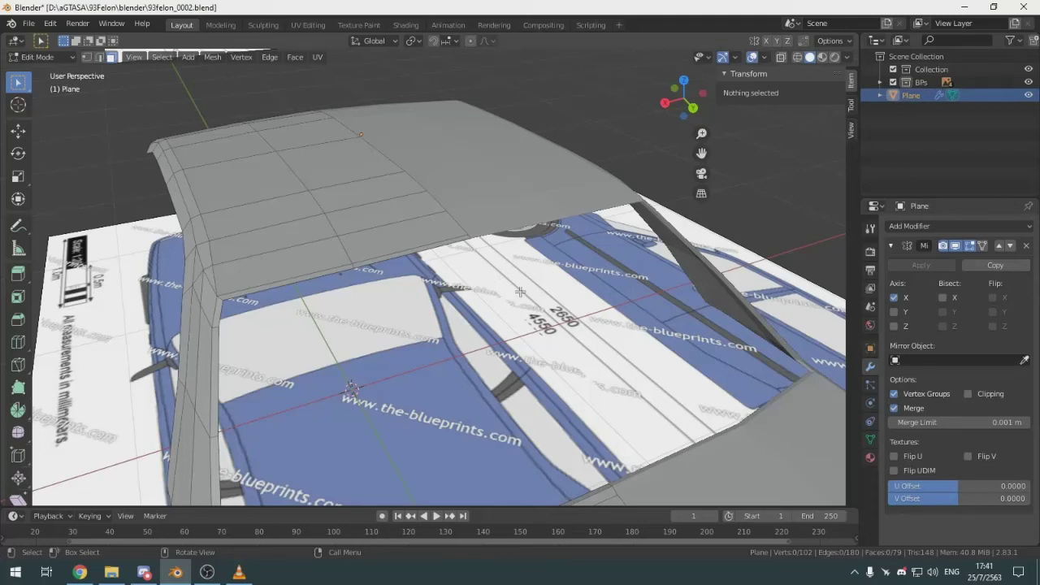
Create a new material on the car body mesh and name it paint
click(870, 457)
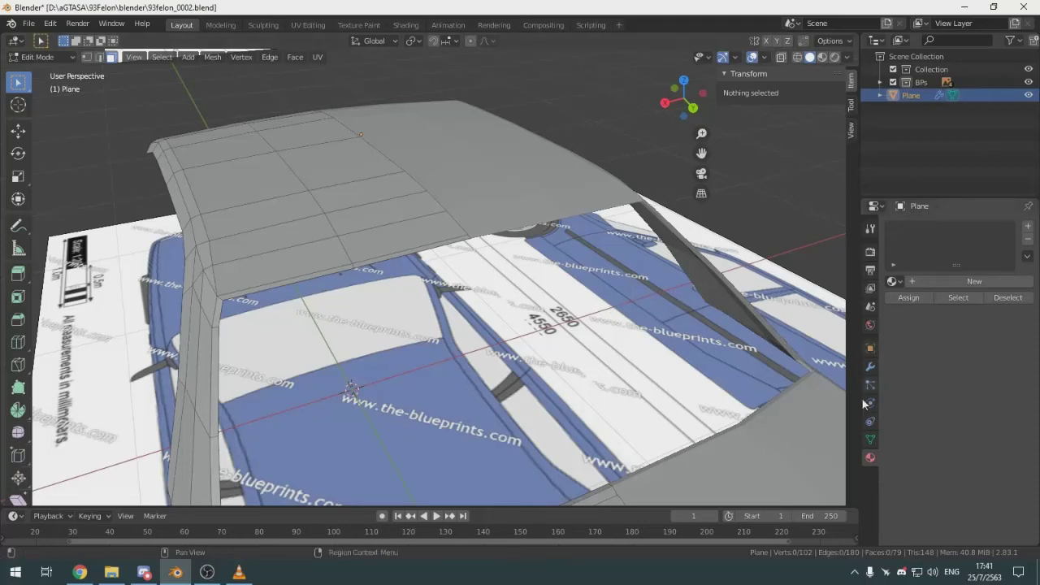
click(869, 366)
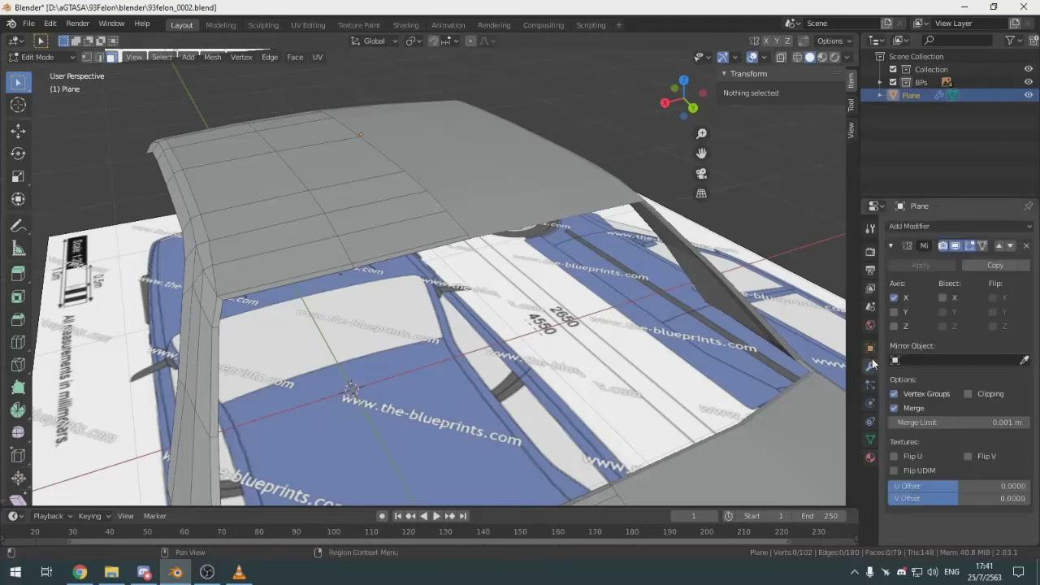
click(870, 459)
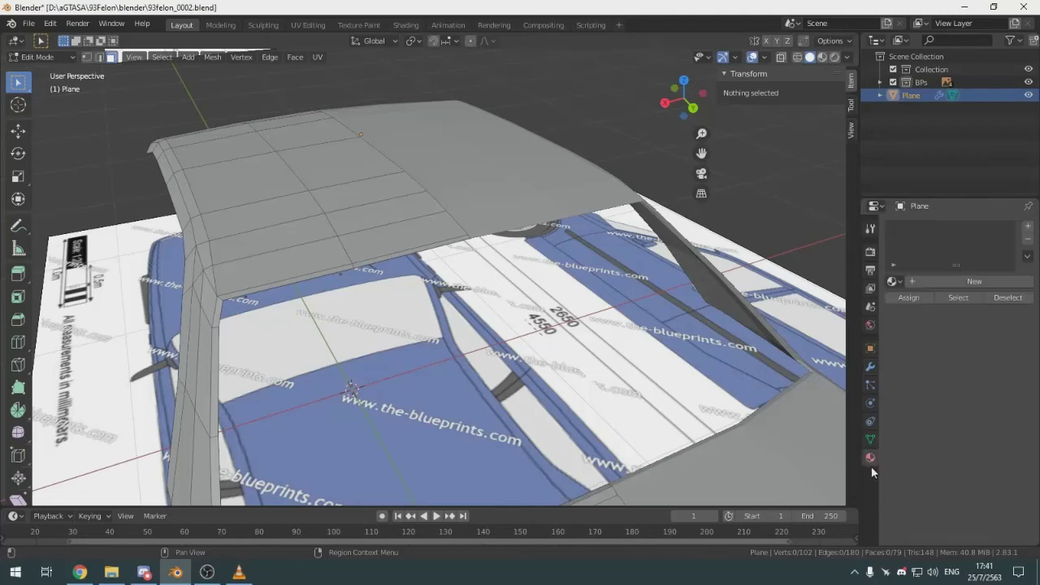
click(925, 283)
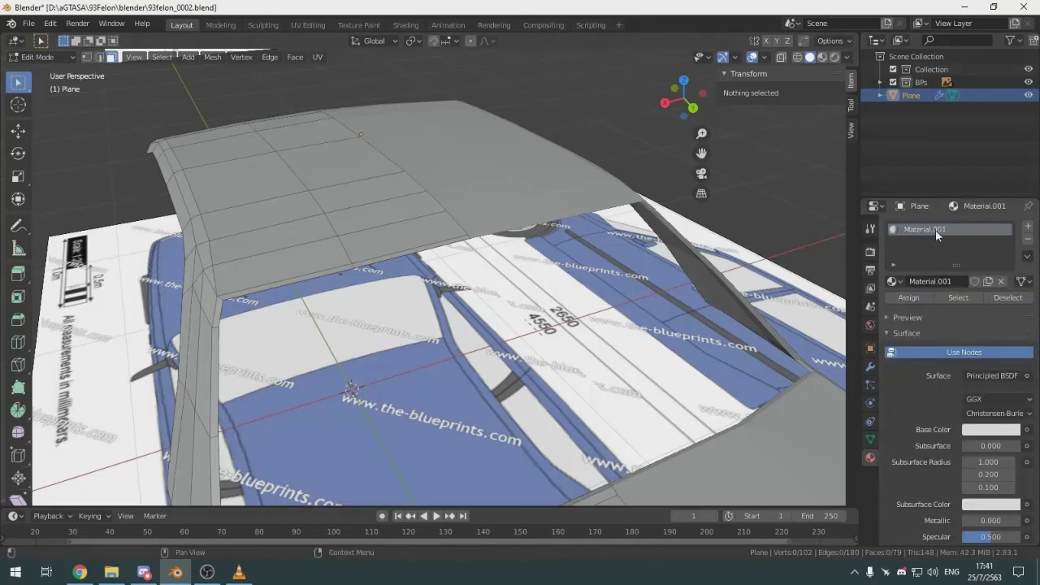
click(934, 281)
text(P)
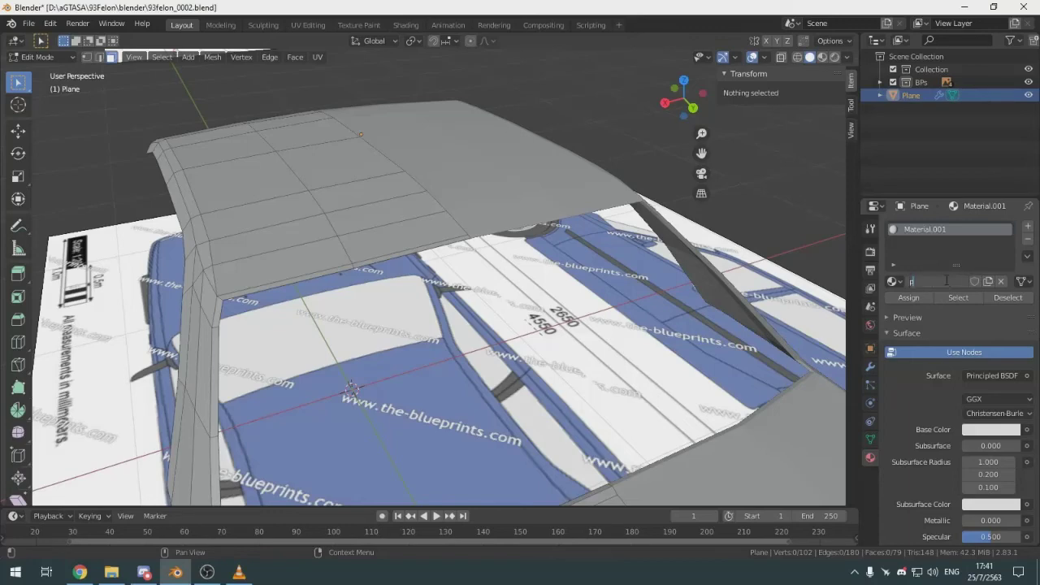
text(aint)
key(Return)
Select all faces that use the paint material to check its coverage, and clear the selection
scroll(731, 325, down, 5)
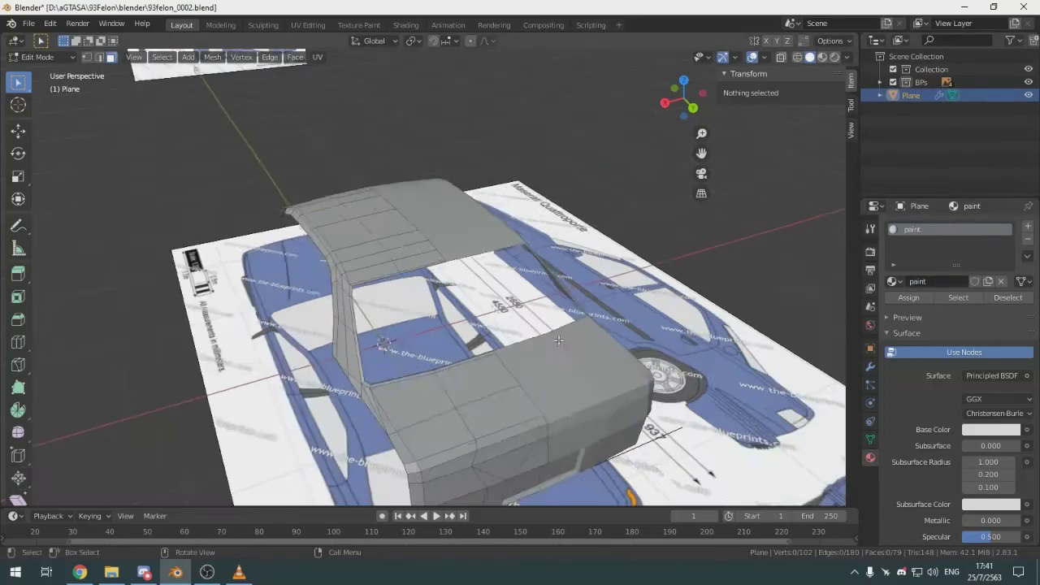
click(963, 297)
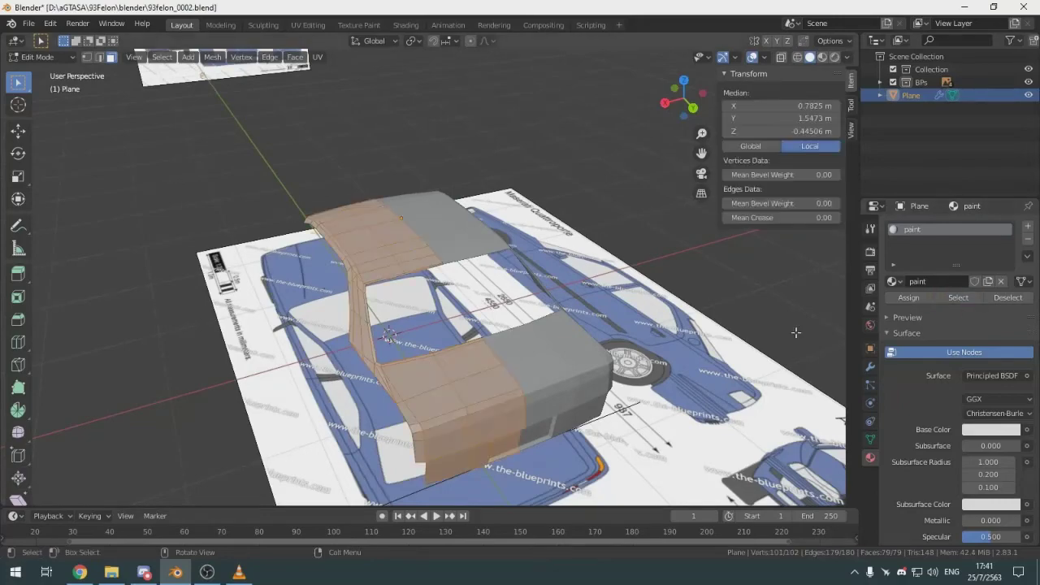
mouse_move(731, 341)
middle_down()
mouse_move(678, 355)
mouse_move(731, 365)
middle_up()
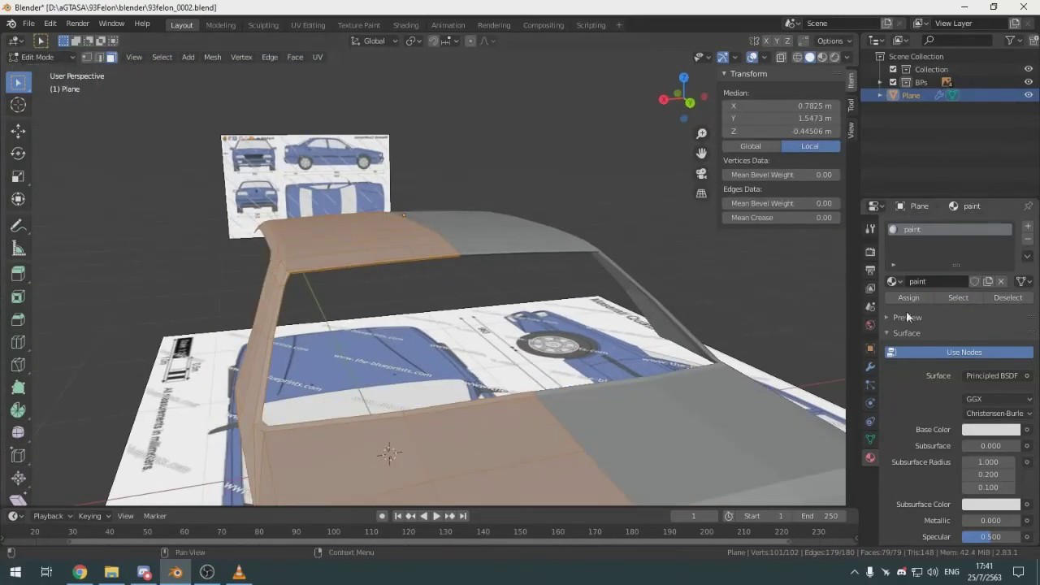
click(504, 320)
middle_drag(459, 302, 437, 276)
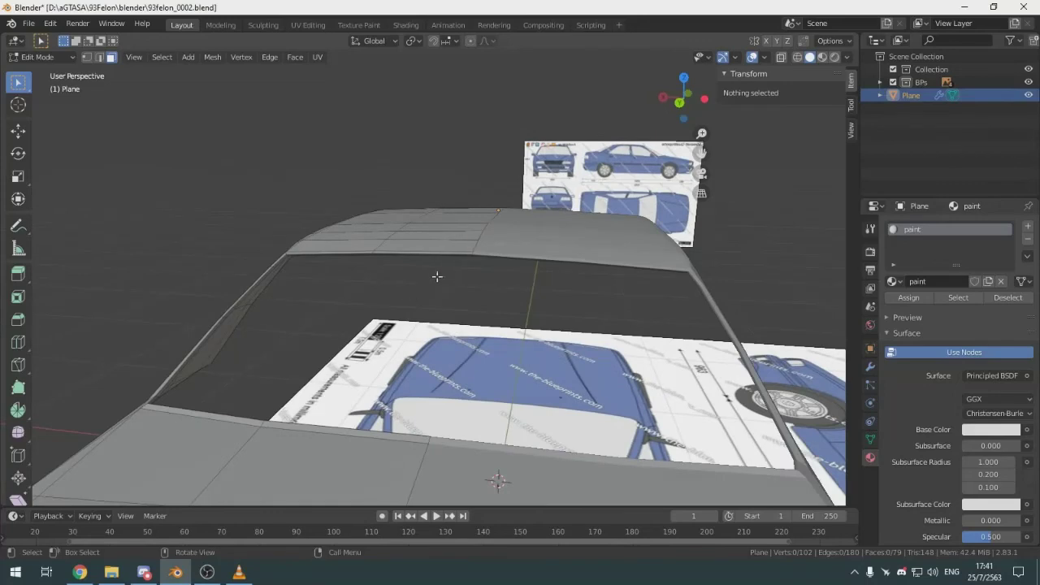
Try to move the centre vertices of the roof's rear window edge in the back view
key(1)
click(477, 251)
shift+click(479, 255)
scroll(482, 258, up, 2)
shift+click(498, 259)
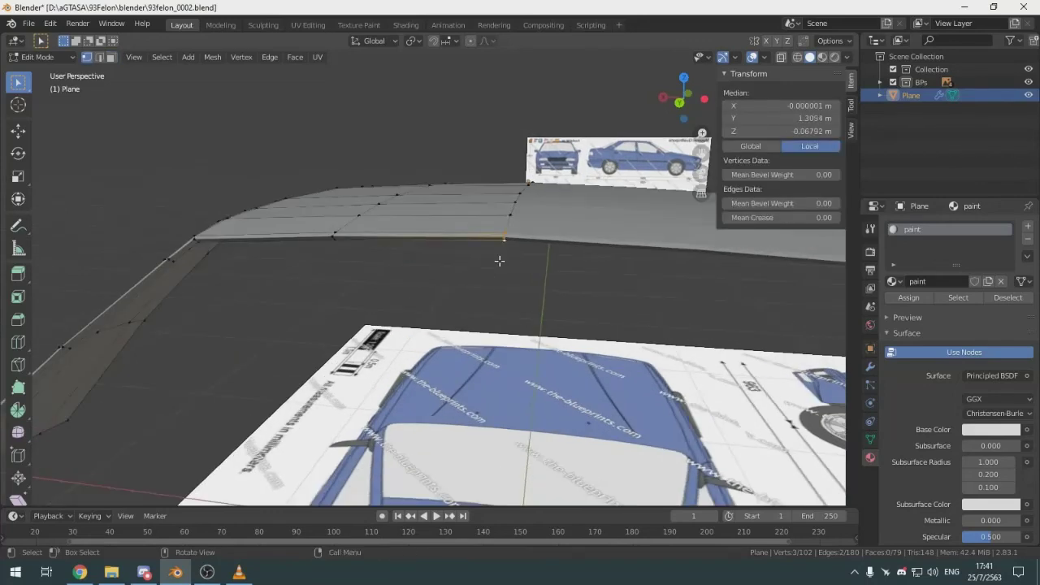
key(ctrl+KP_1)
scroll(510, 249, up, 6)
key(g)
click(514, 250)
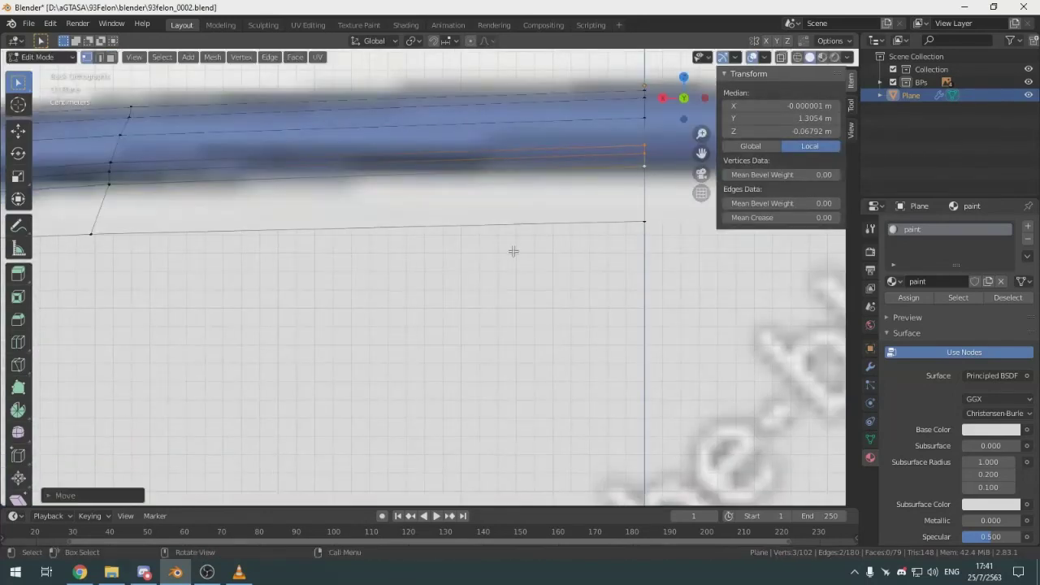
Select all of the roof's centre-line vertices in see-through display and lower them slightly along Z, and clear the selection
scroll(513, 251, down, 4)
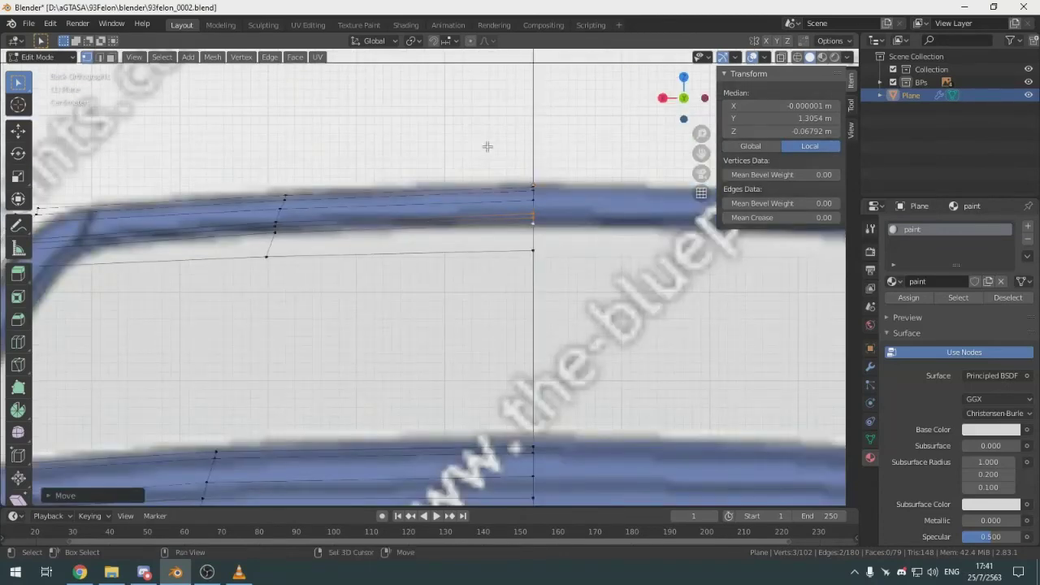
key(alt+z)
drag(485, 144, 579, 303)
key(g)
key(z)
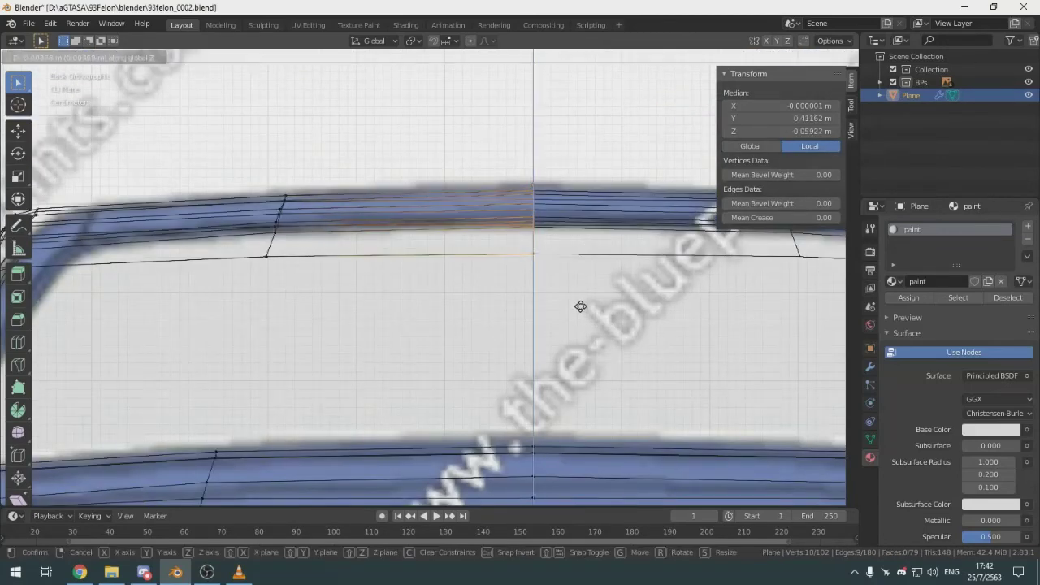
click(581, 307)
click(550, 157)
key(alt+z)
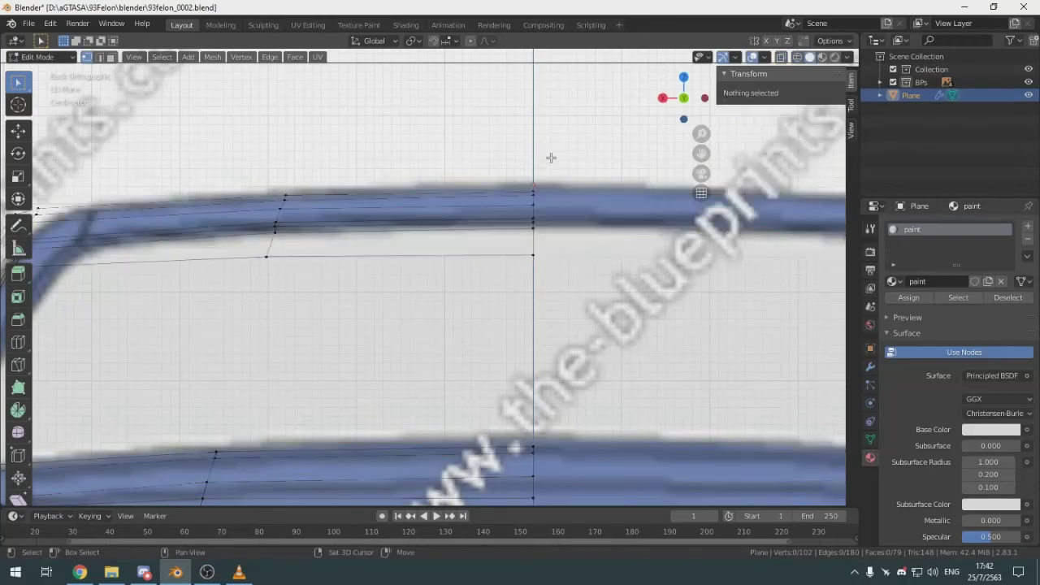
Add a second material slot with a new material named glass
middle_drag(550, 157, 583, 294)
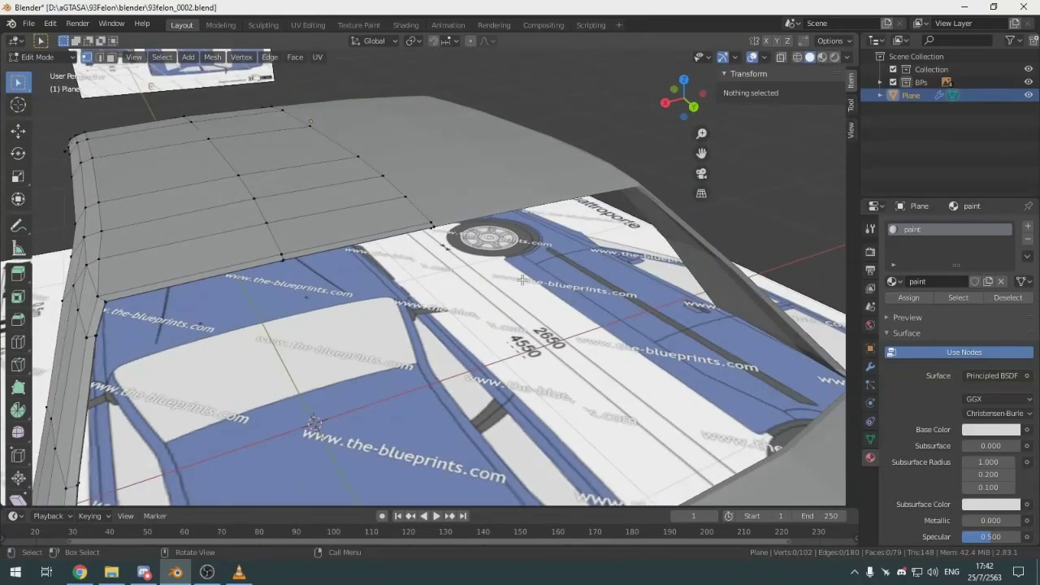
middle_drag(522, 280, 522, 266)
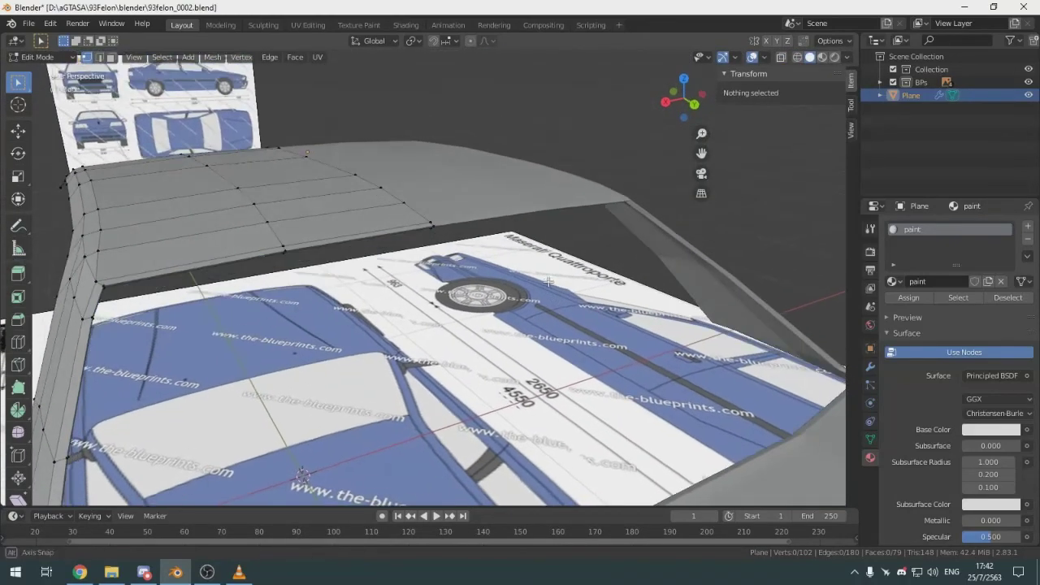
click(1026, 231)
click(946, 307)
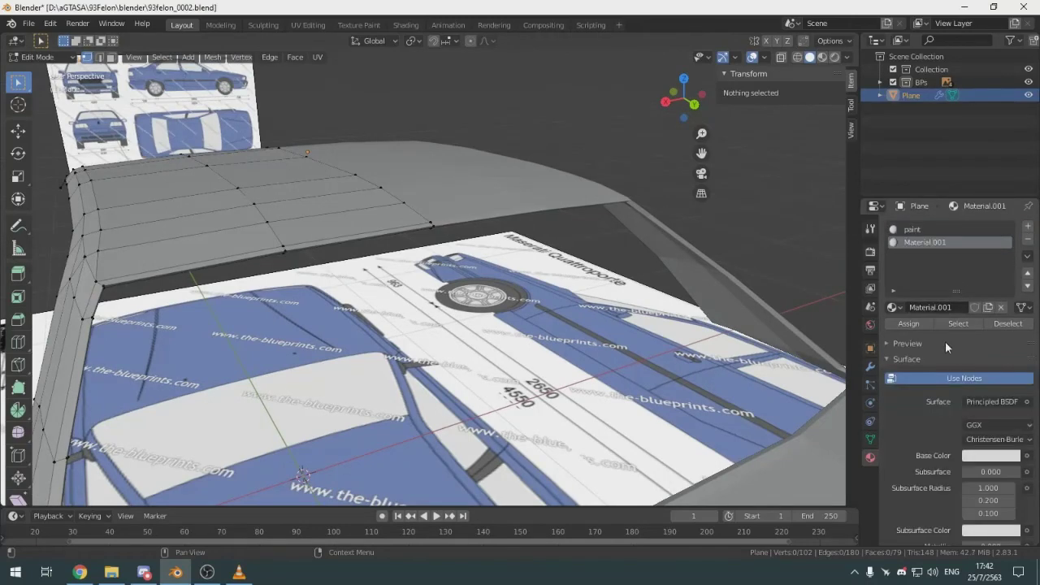
text(g)
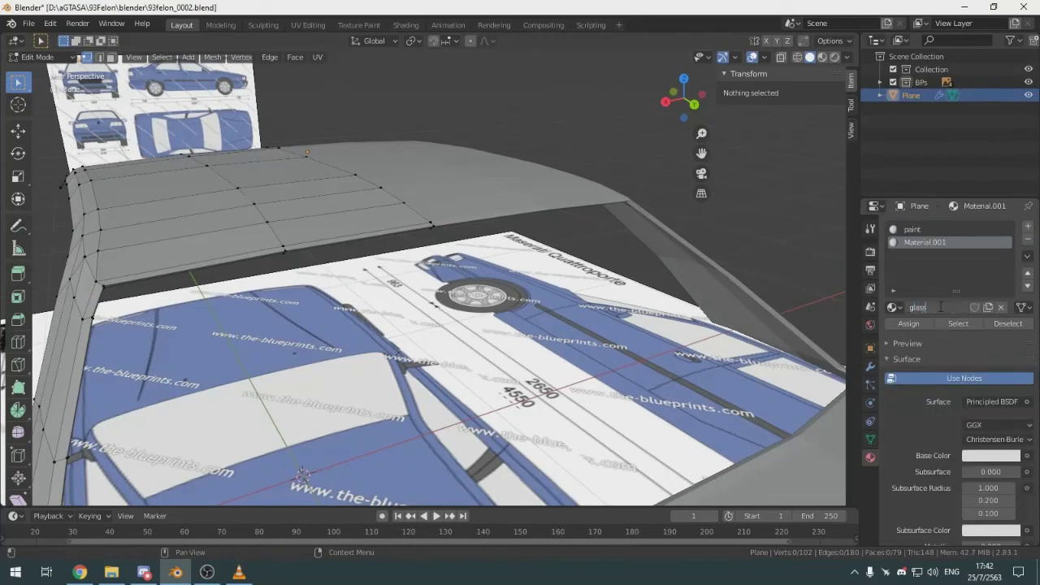
text(lass)
key(Return)
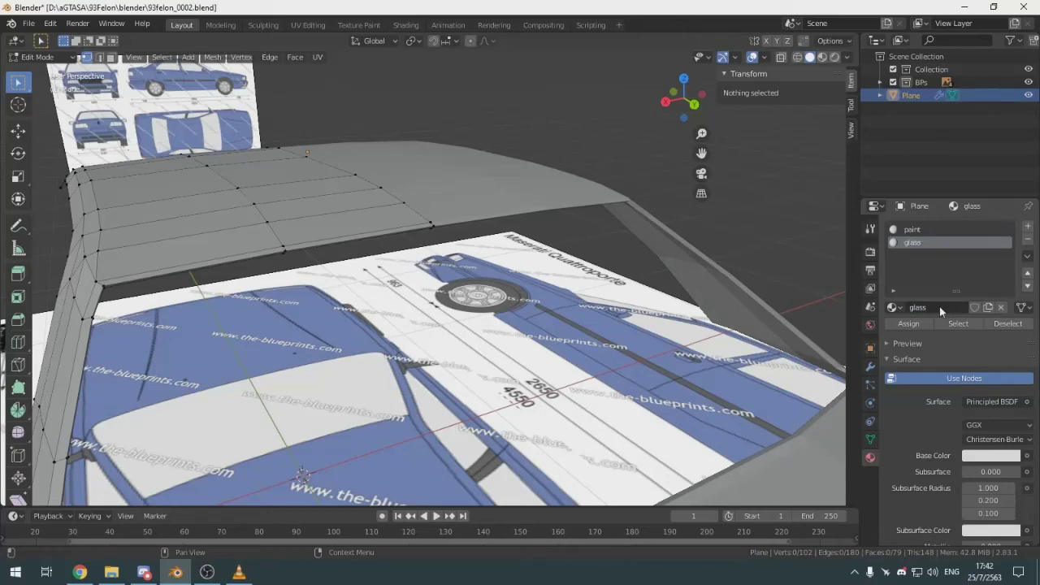
Extrude the roof's rear centre vertex backward and down along the blueprint's rear window line in the side view
click(433, 221)
key(KP_3)
key(KP_Decimal)
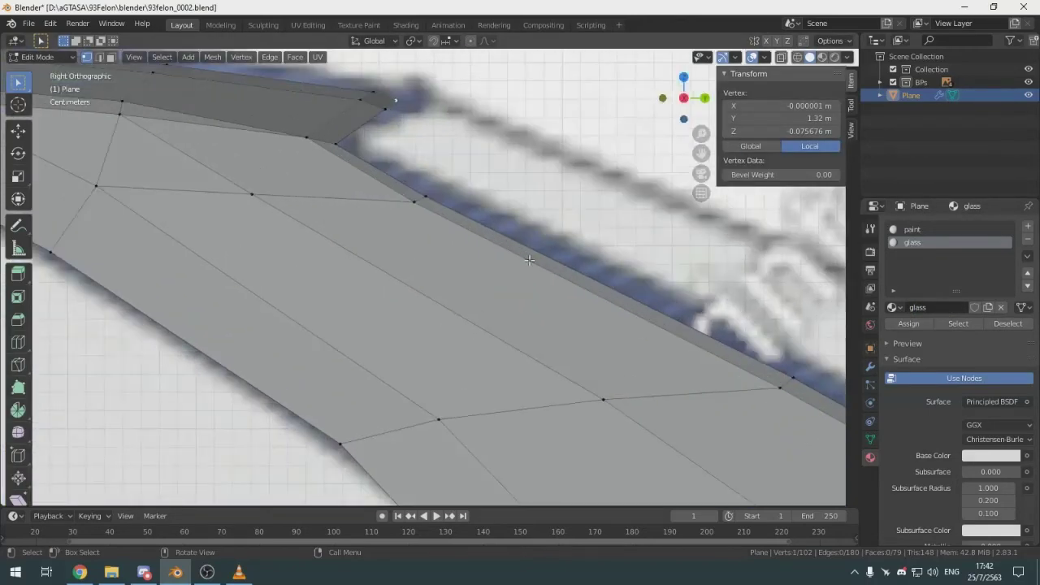
shift+middle_drag(529, 259, 404, 319)
key(g)
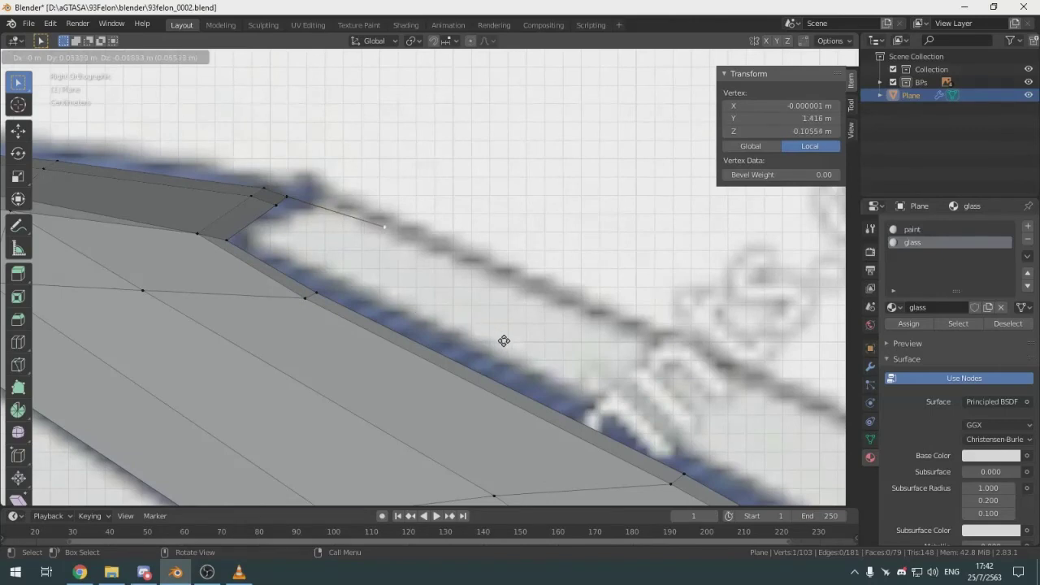
click(508, 346)
key(KP_7)
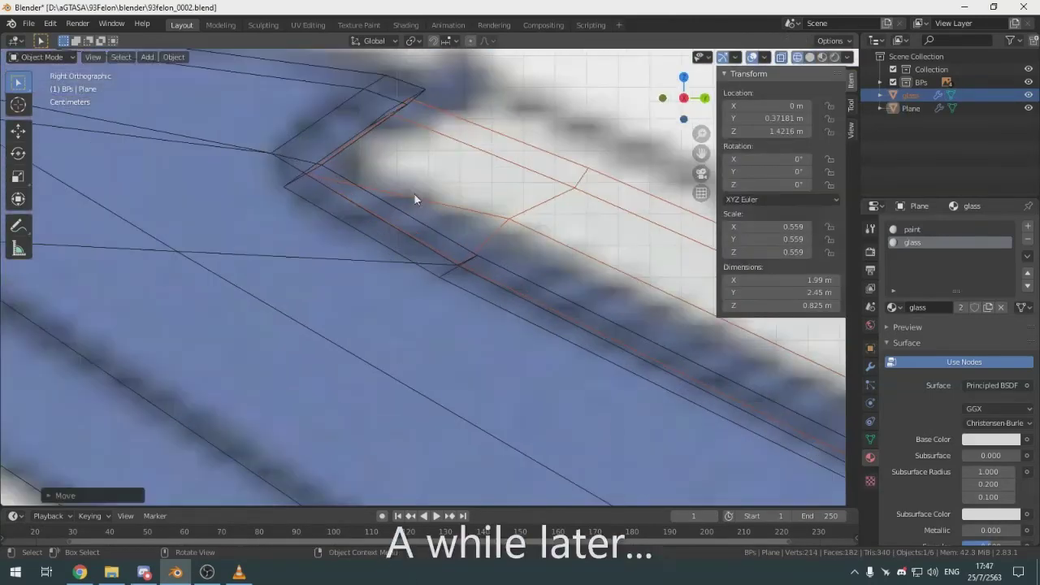
Try to nudge the glass object slightly against the rear window frame in the side view
key(g)
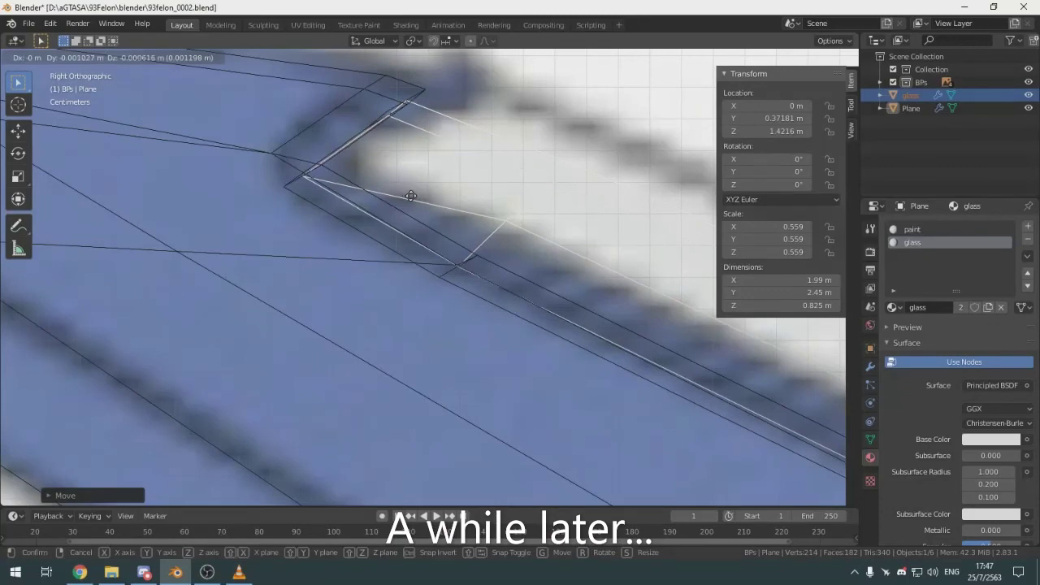
click(406, 199)
middle_drag(400, 202, 534, 266)
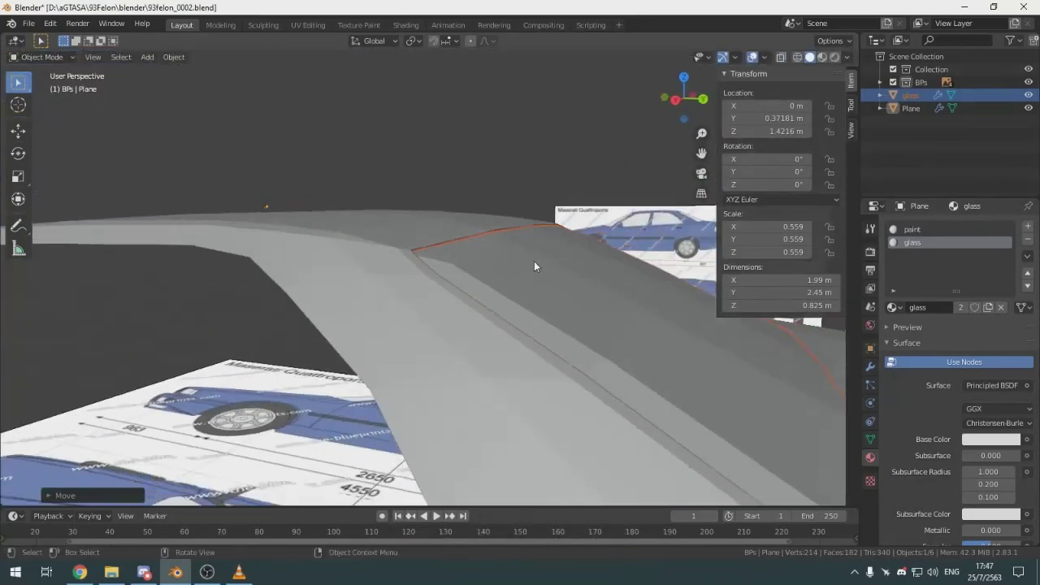
Adjust the height of the three outer glass vertices beside the rear pillar along Z in the side view, and clear the selection
key(Tab)
click(449, 264)
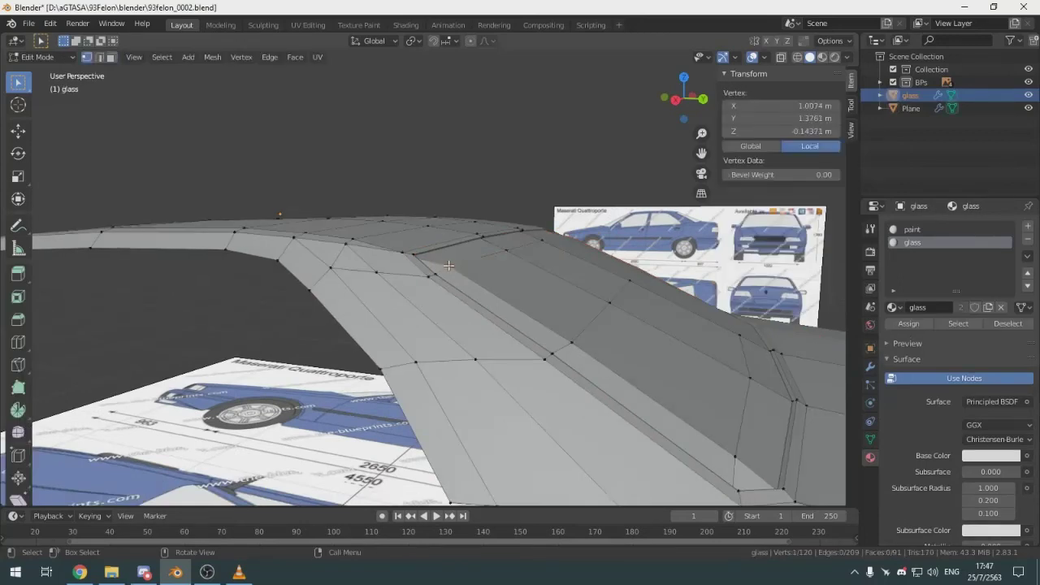
shift+click(572, 342)
shift+click(736, 457)
key(KP_3)
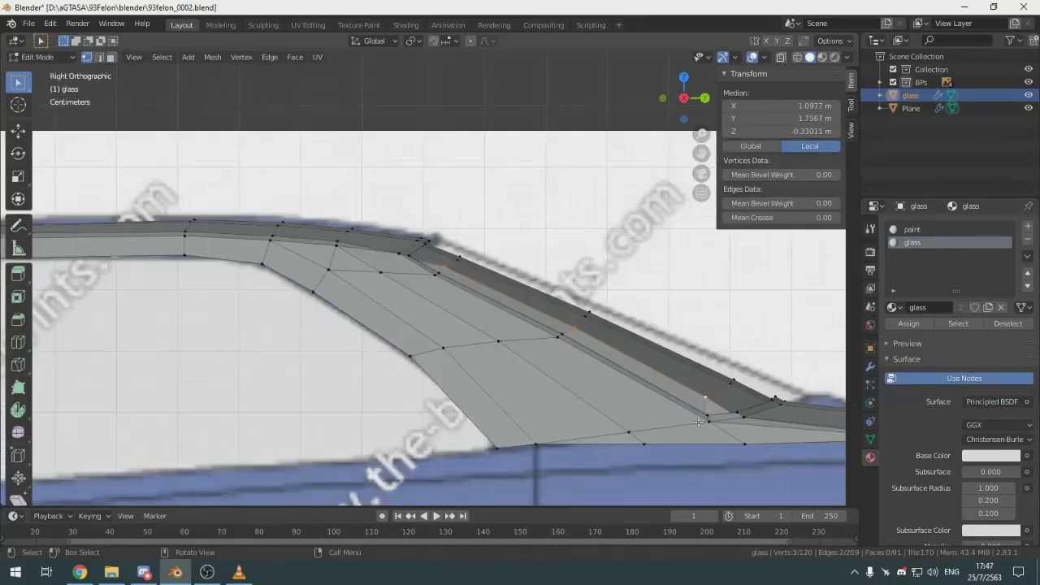
scroll(512, 313, up, 5)
key(g)
key(z)
click(511, 316)
key(alt+a)
scroll(551, 228, down, 3)
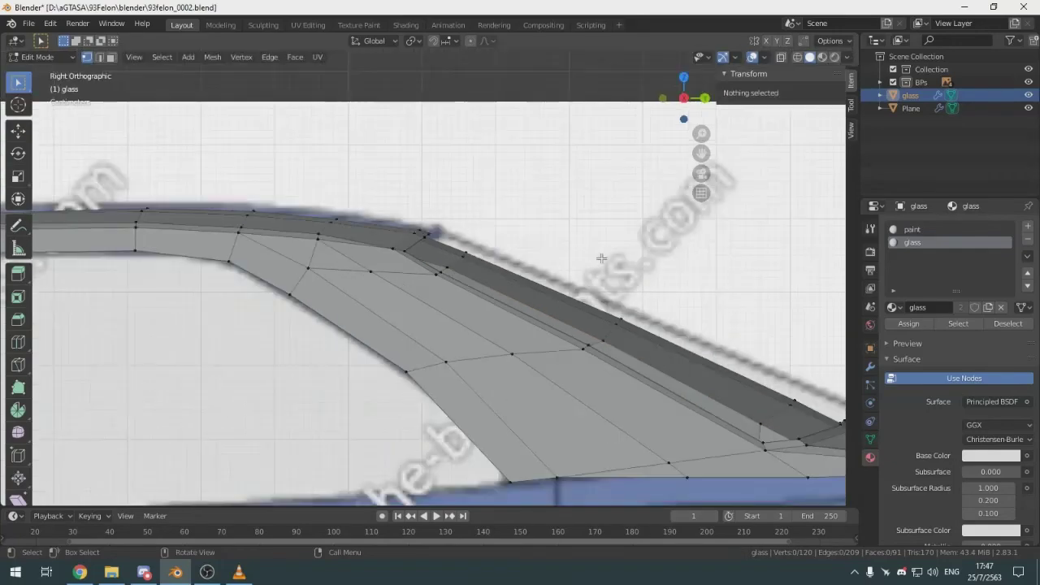
Inspect how the rear window glass sits between the roof, rear pillar and boot from an angled view
middle_drag(551, 227, 495, 367)
key(Tab)
scroll(587, 317, down, 3)
key(Tab)
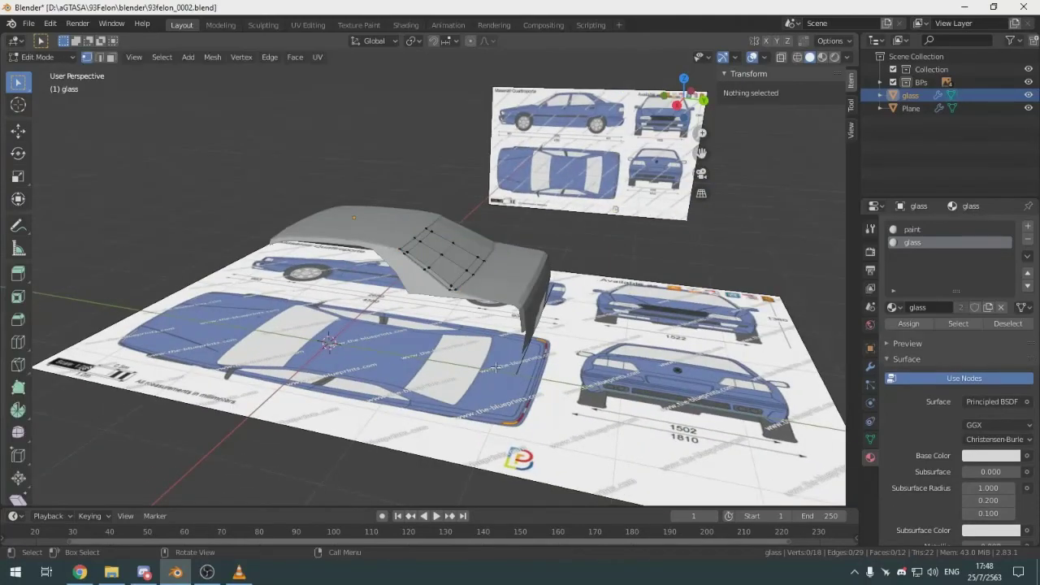
scroll(495, 367, up, 4)
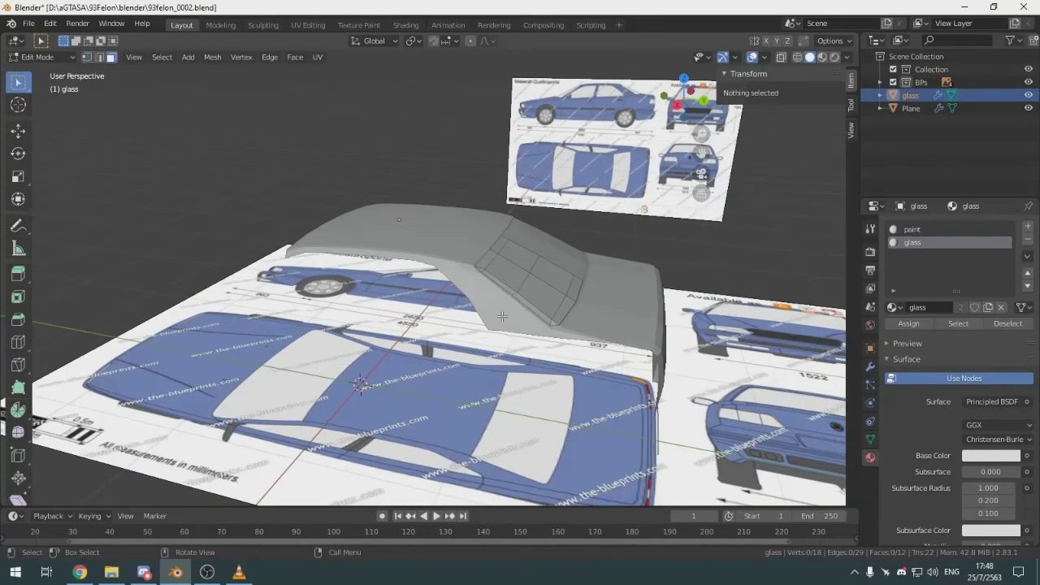
middle_drag(502, 315, 471, 318)
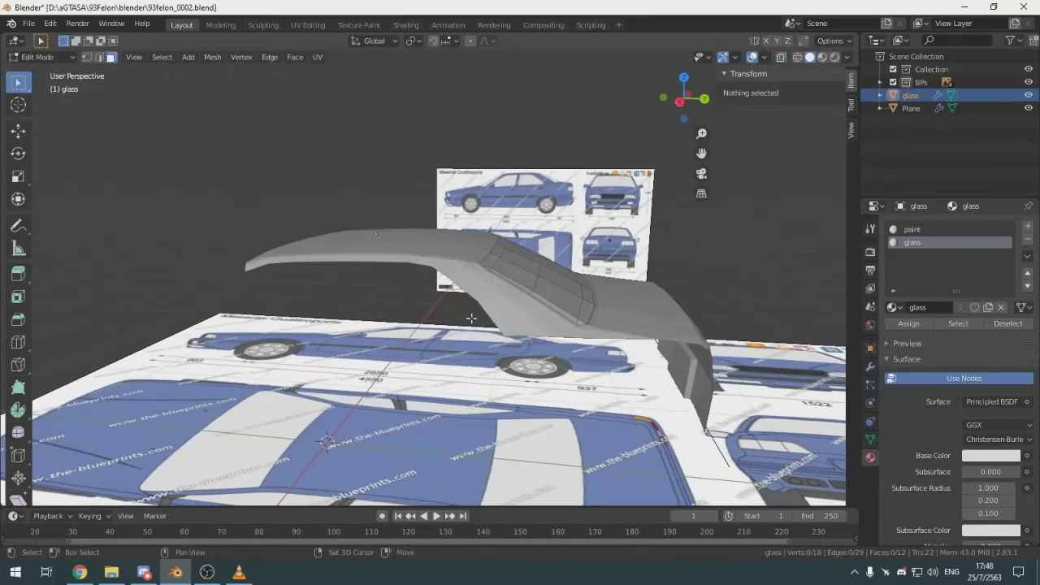
Examine the side-view blueprint against the model, from the roof and front end along the doors to the rear
key(KP_3)
scroll(388, 284, up, 3)
shift+middle_drag(388, 283, 644, 268)
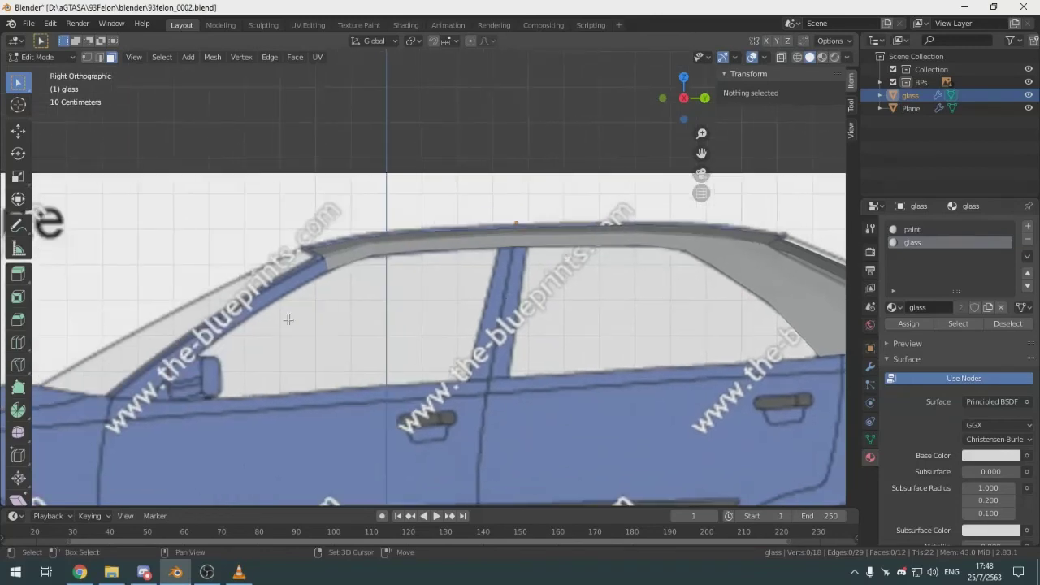
shift+middle_drag(230, 340, 501, 318)
shift+middle_drag(297, 367, 646, 261)
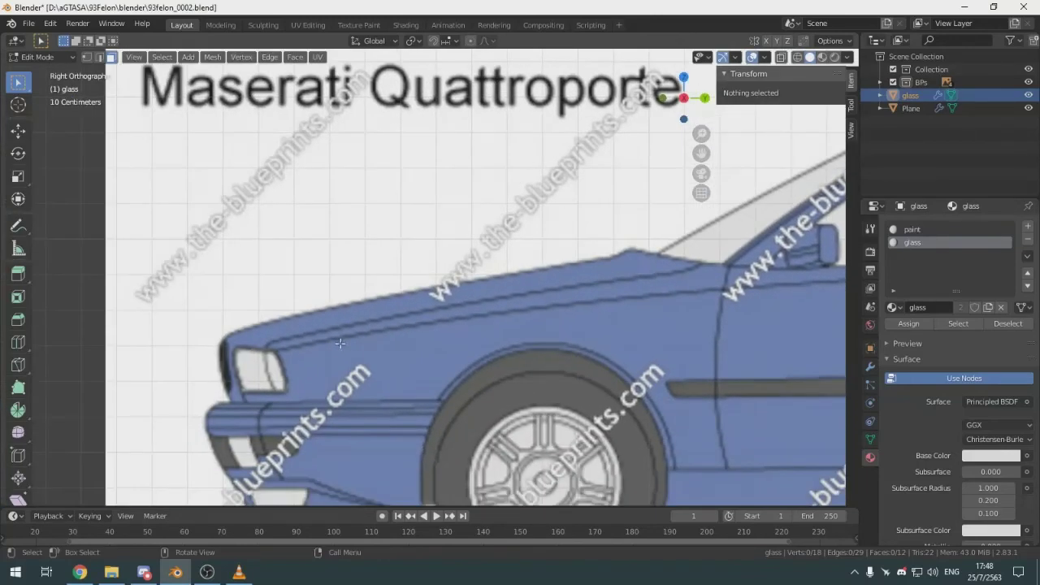
scroll(379, 295, down, 2)
shift+middle_drag(650, 329, 266, 289)
shift+middle_drag(473, 297, 319, 292)
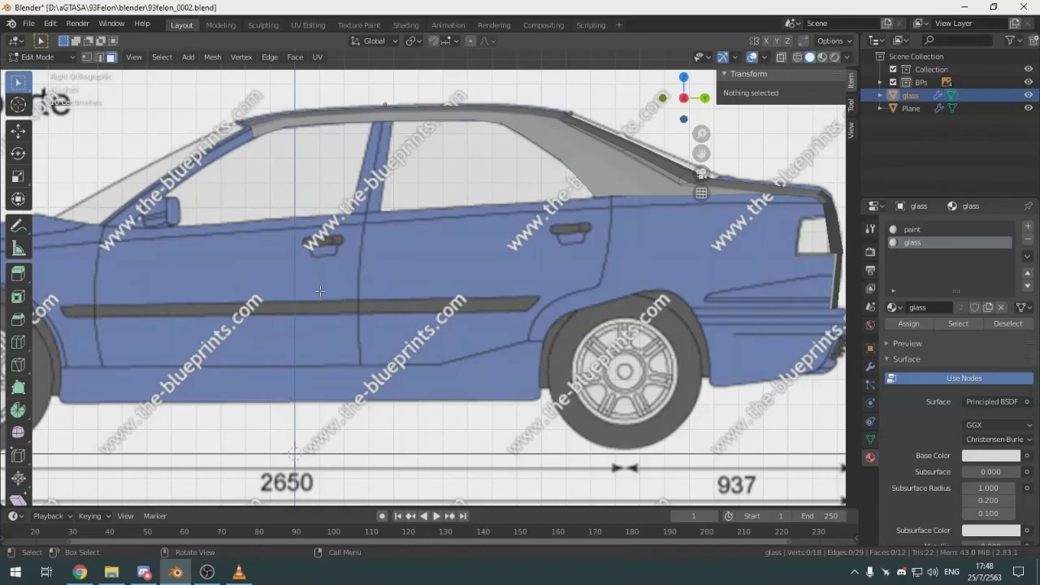
shift+middle_drag(480, 367, 322, 351)
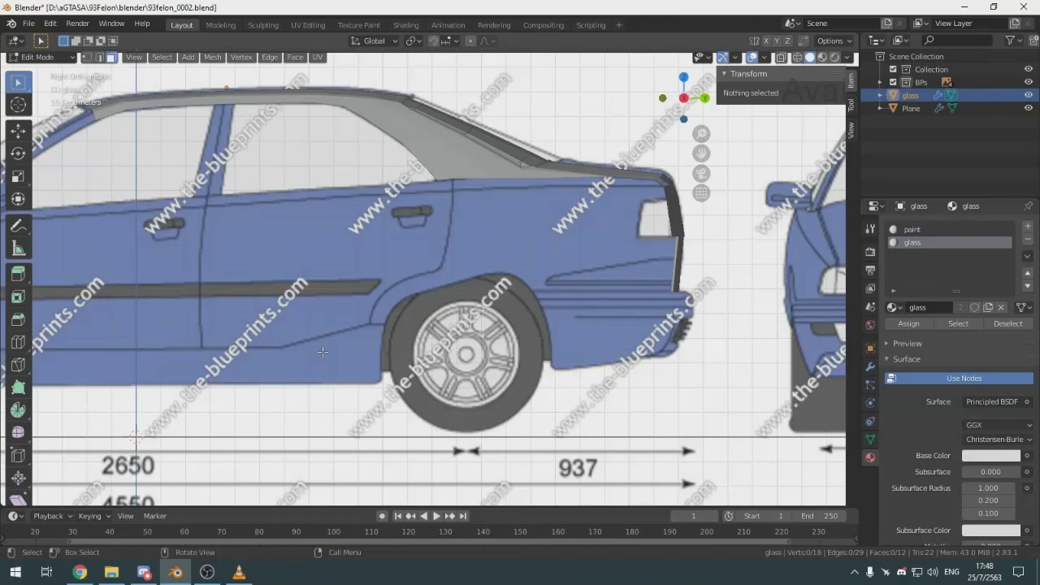
scroll(357, 342, down, 10)
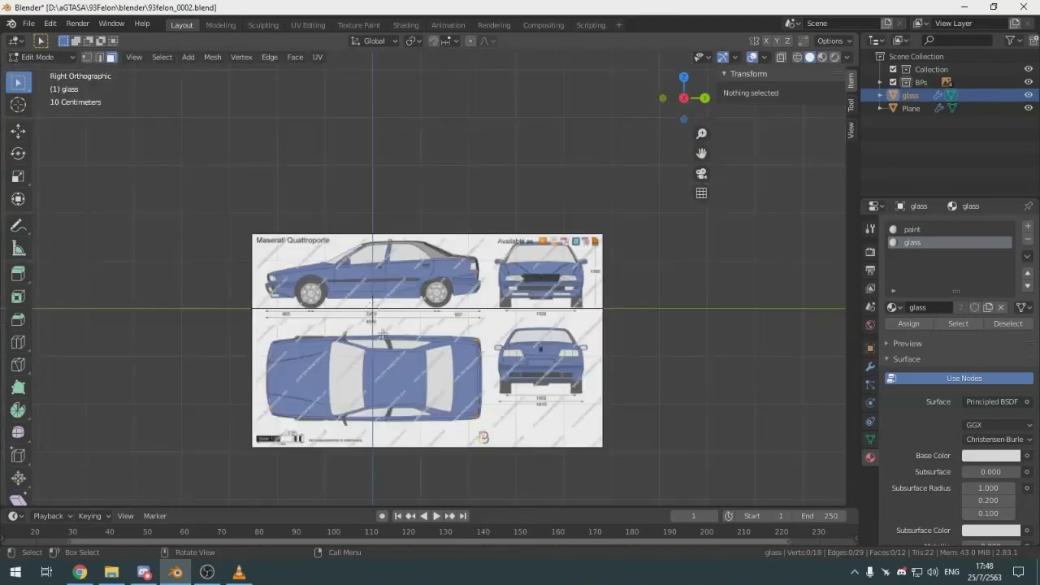
Examine the rear wheel arch, rear door and rear quarter of the side-view blueprint against the modelled pillar and boot
scroll(358, 355, up, 12)
scroll(454, 344, down, 6)
scroll(447, 341, up, 6)
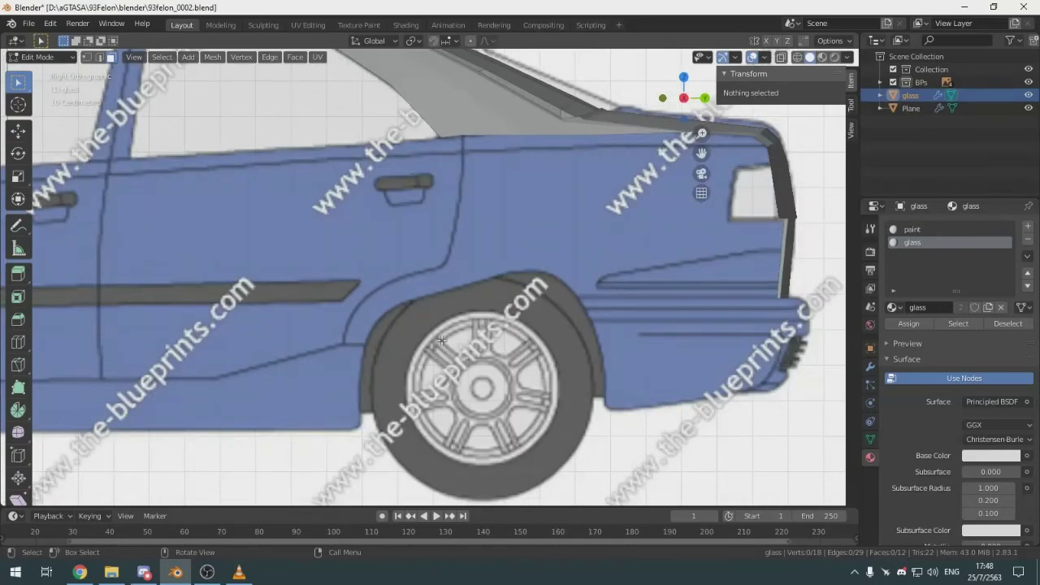
scroll(441, 340, up, 3)
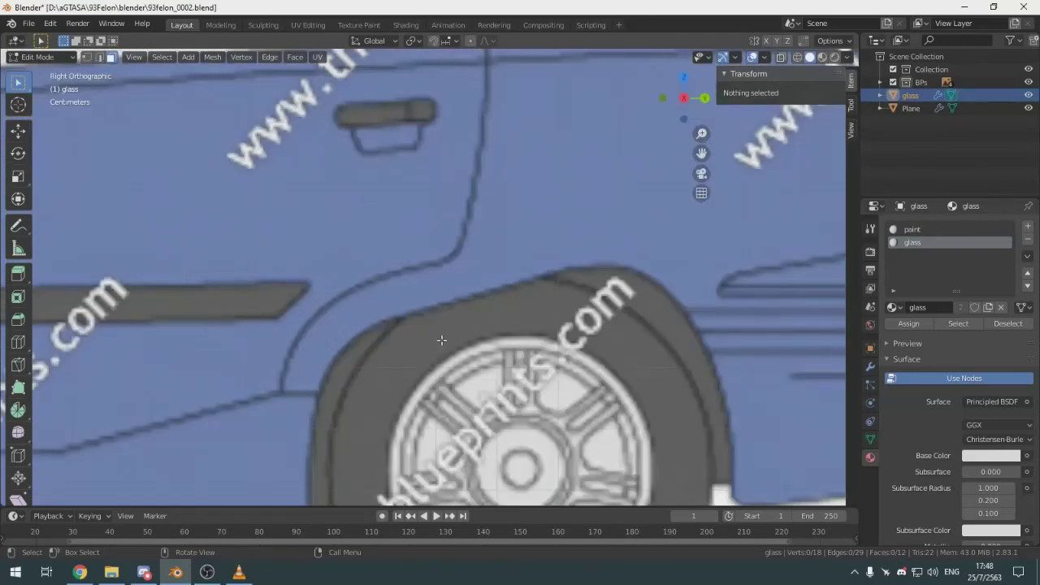
scroll(441, 341, down, 6)
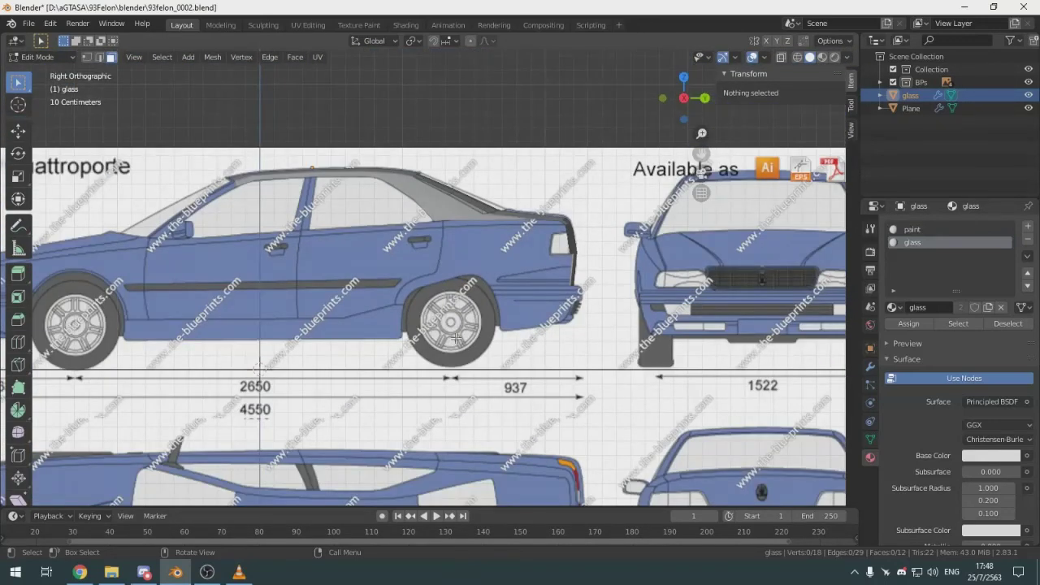
scroll(459, 335, up, 5)
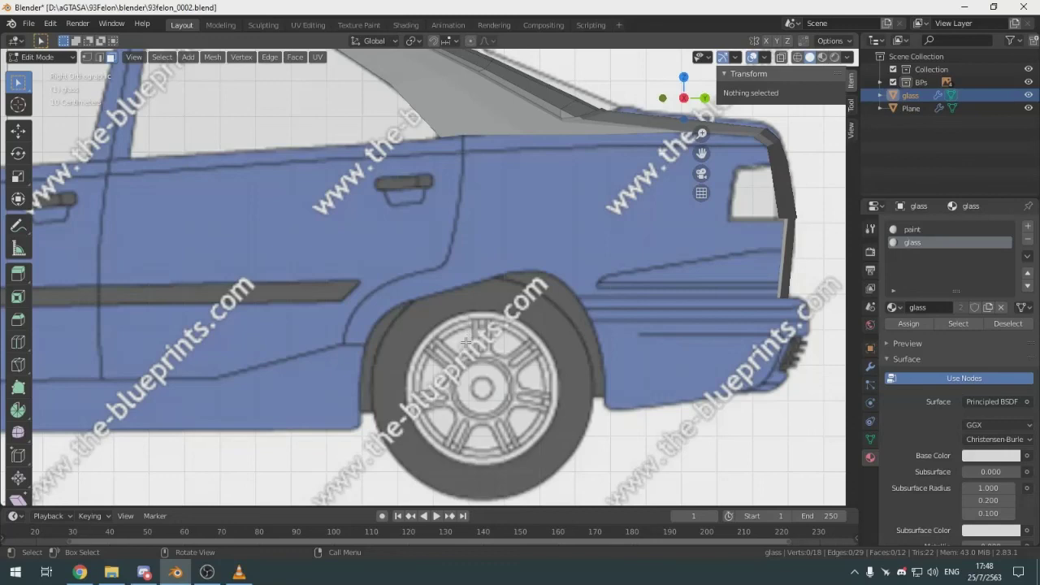
scroll(466, 342, down, 6)
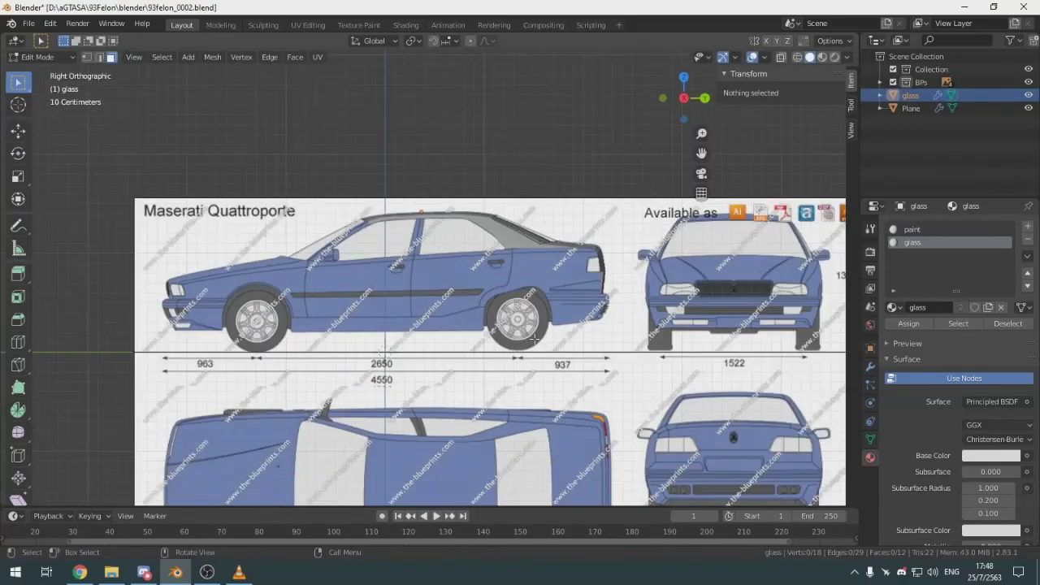
scroll(536, 339, up, 4)
shift+middle_drag(534, 340, 412, 344)
Switch to Chrome and look through the GTAForums workshop topic, including the hidden contents of the old mods section
click(80, 572)
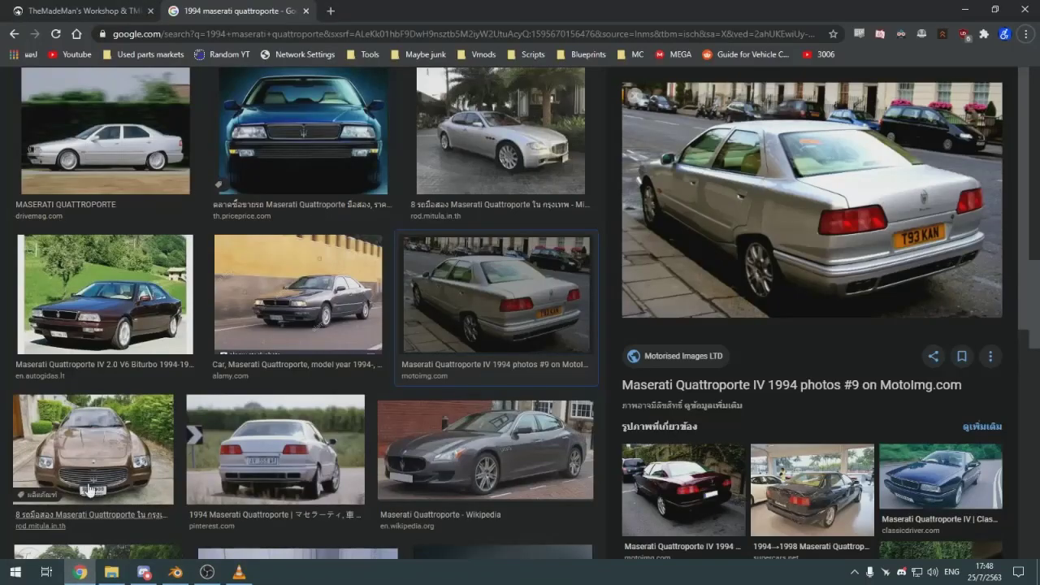
click(81, 11)
scroll(441, 245, down, 3)
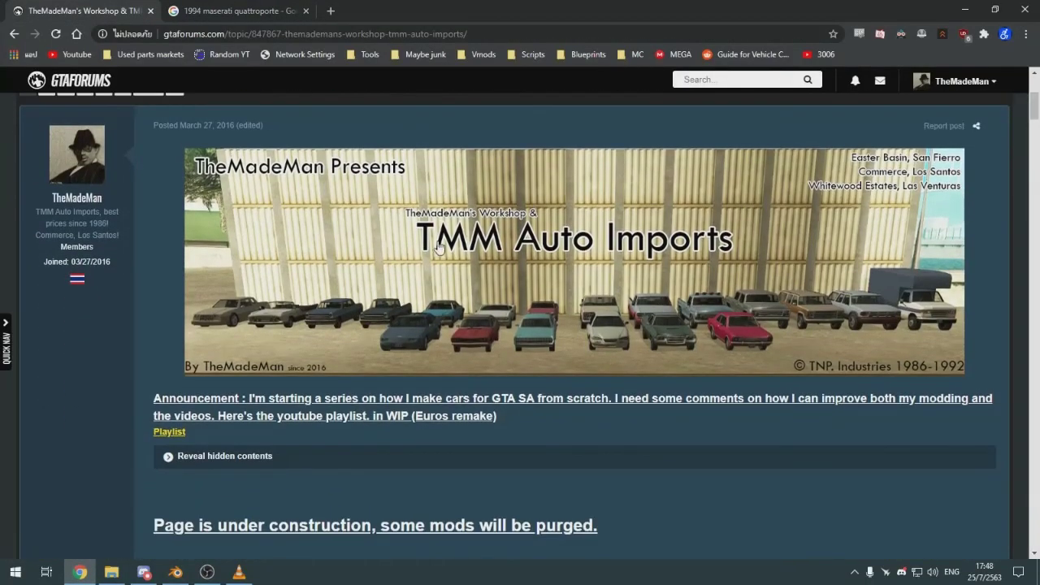
scroll(421, 325, down, 4)
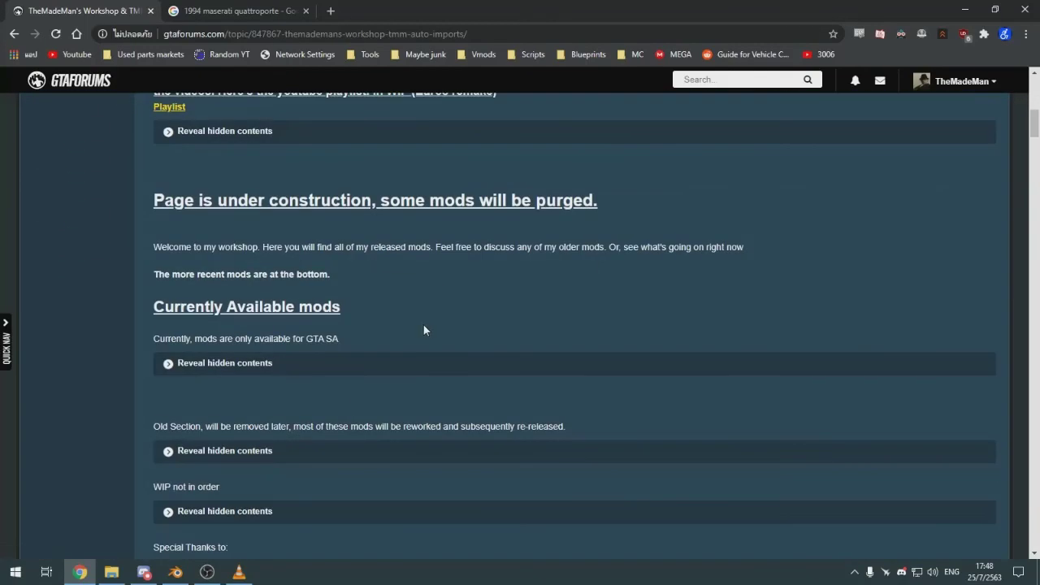
scroll(423, 329, down, 4)
scroll(327, 309, up, 2)
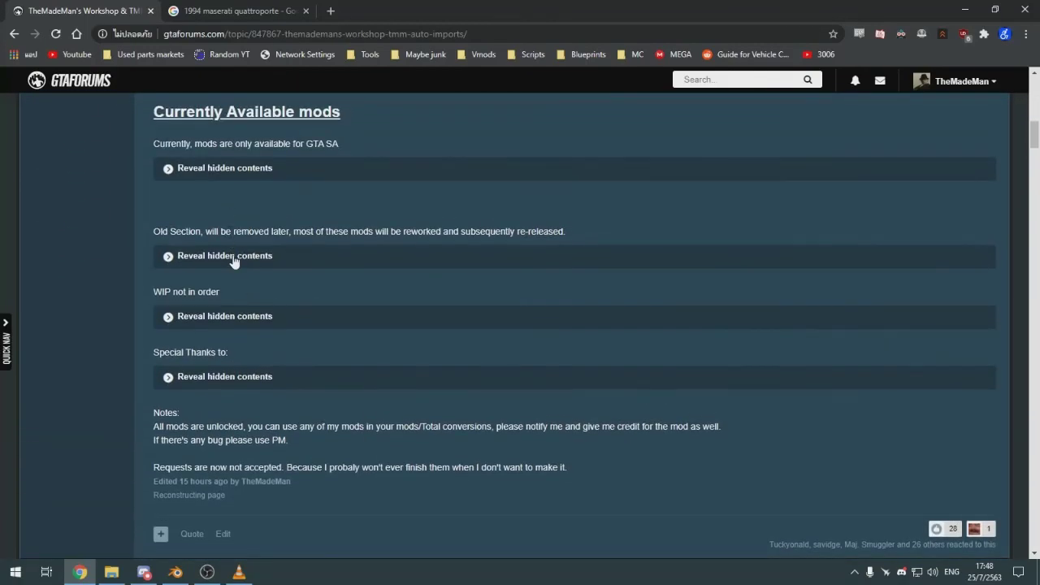
click(234, 256)
click(234, 257)
click(239, 572)
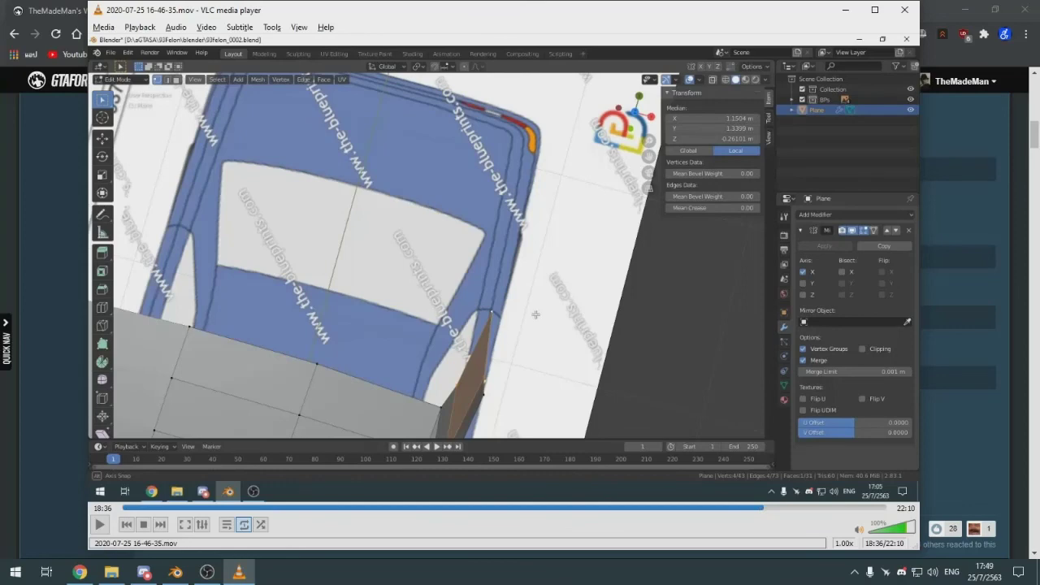
click(844, 10)
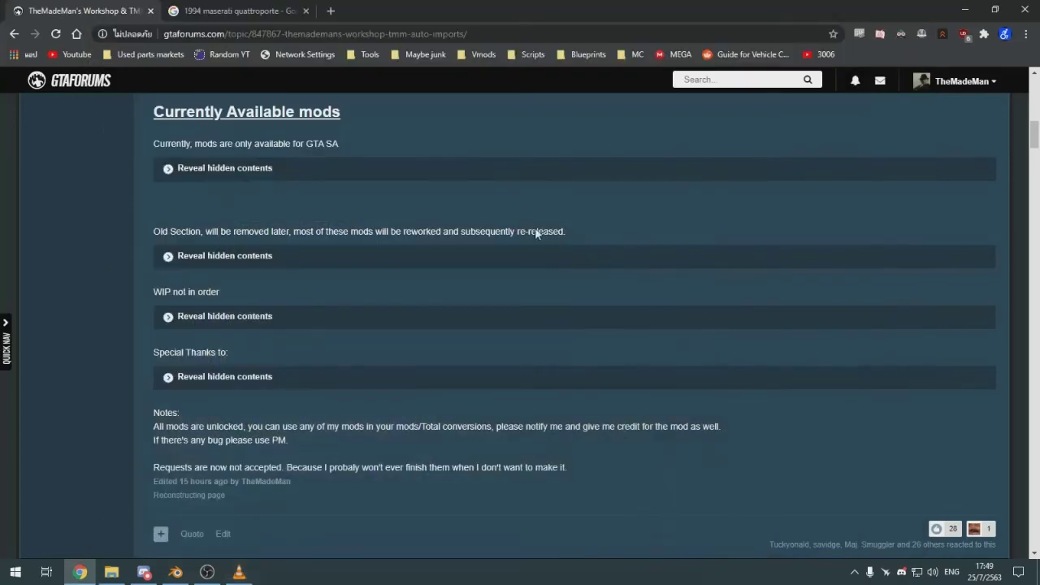
click(175, 577)
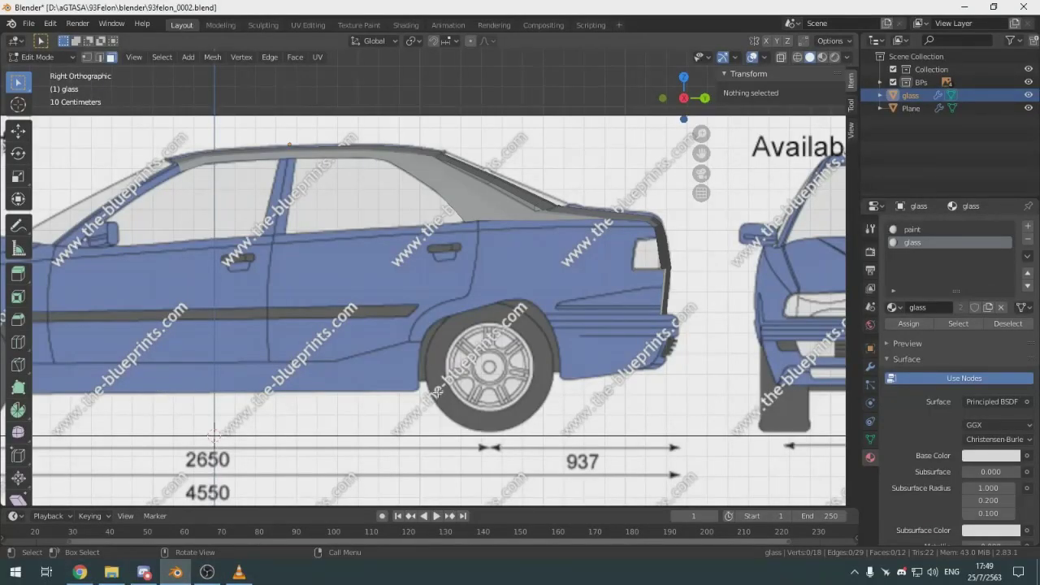